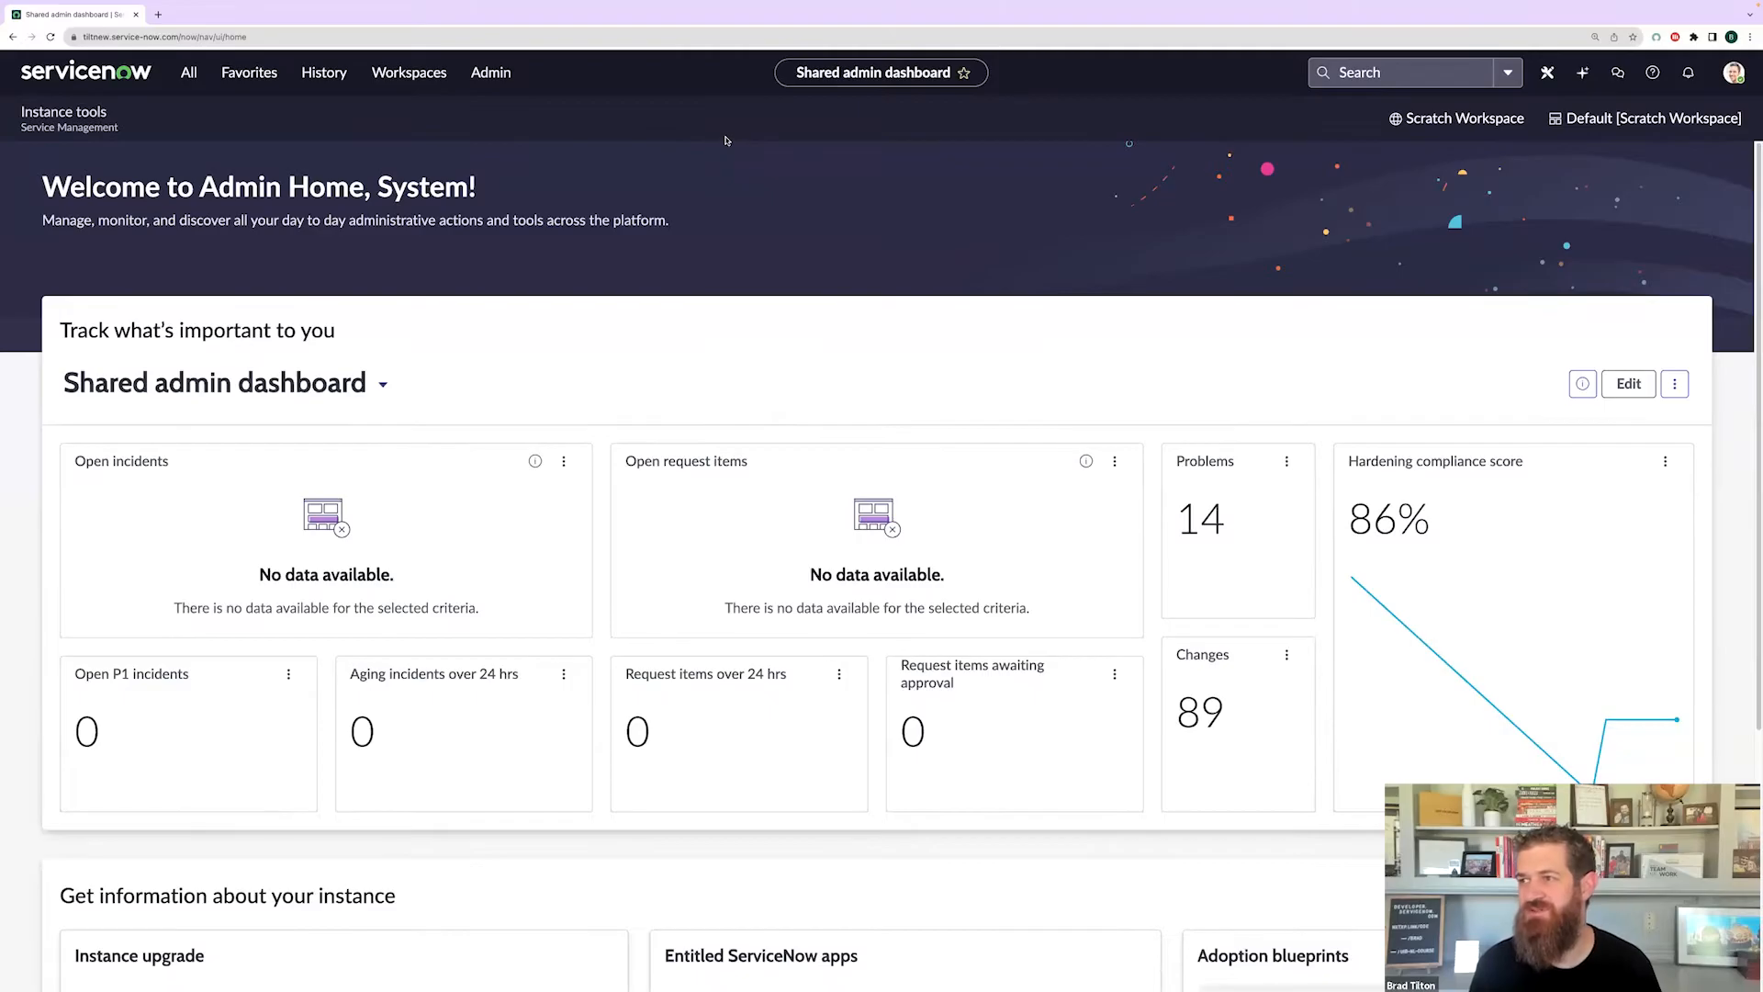
- Filter the navigator for 'experience' and open Next Experience Framework > Experiences
click(185, 79)
text(experience)
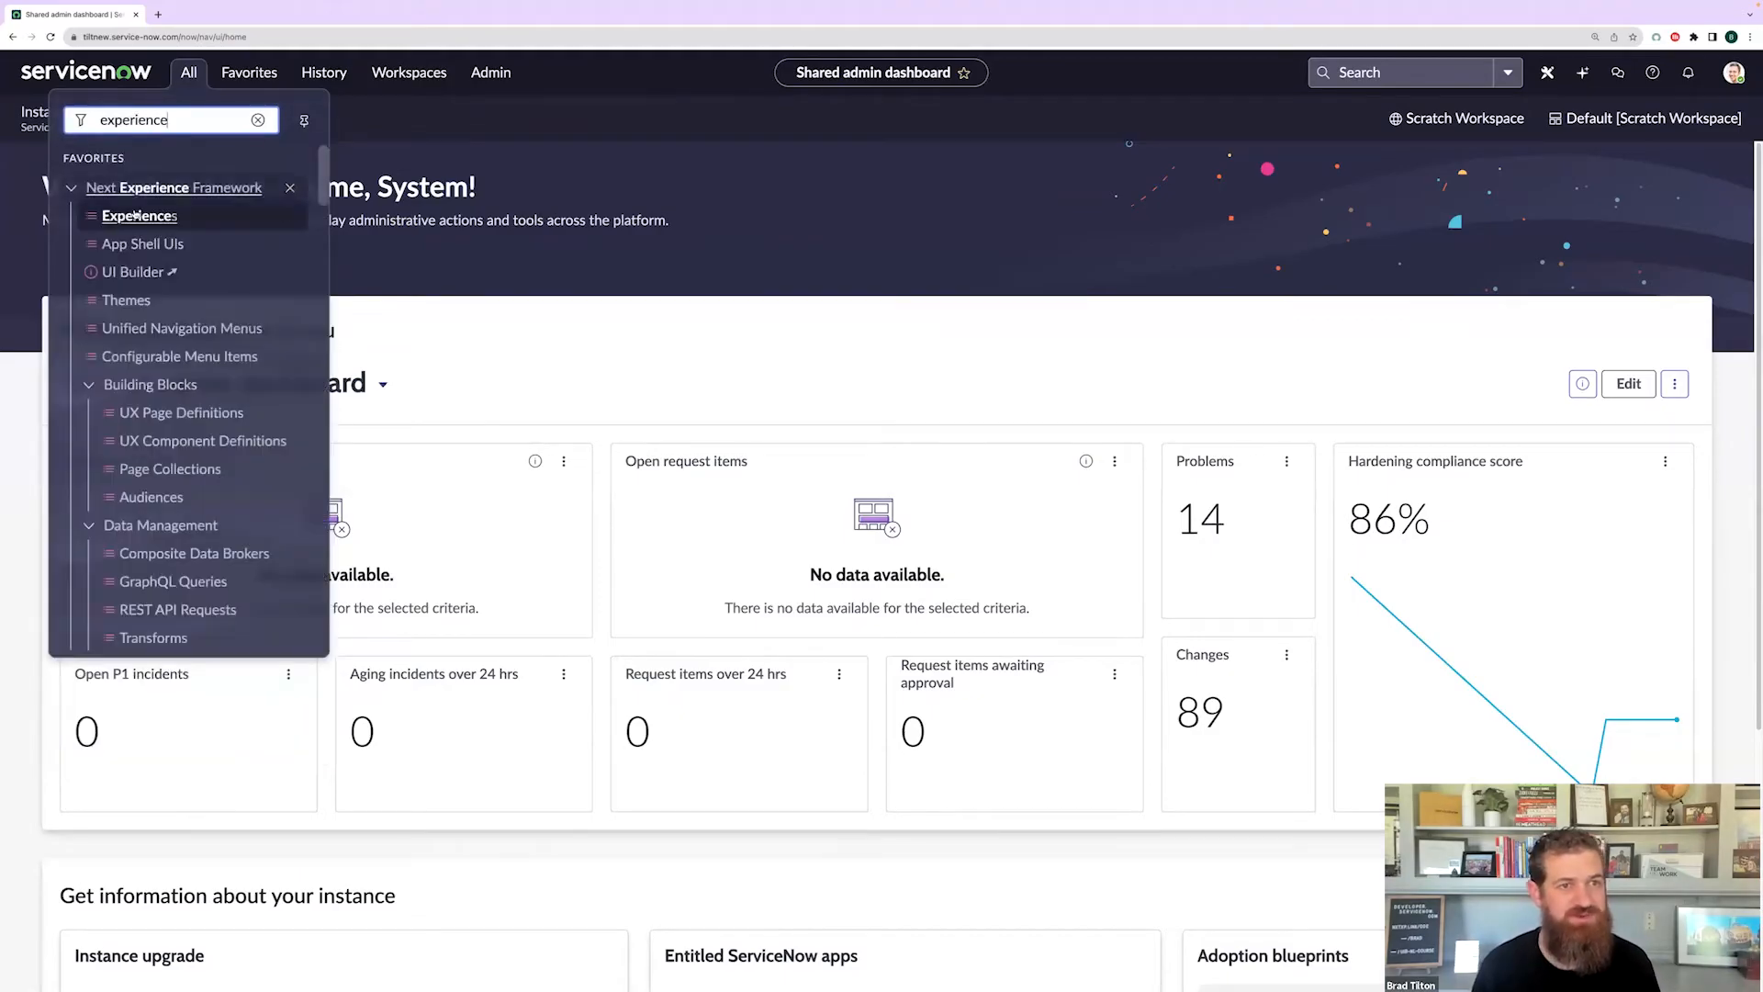
click(134, 225)
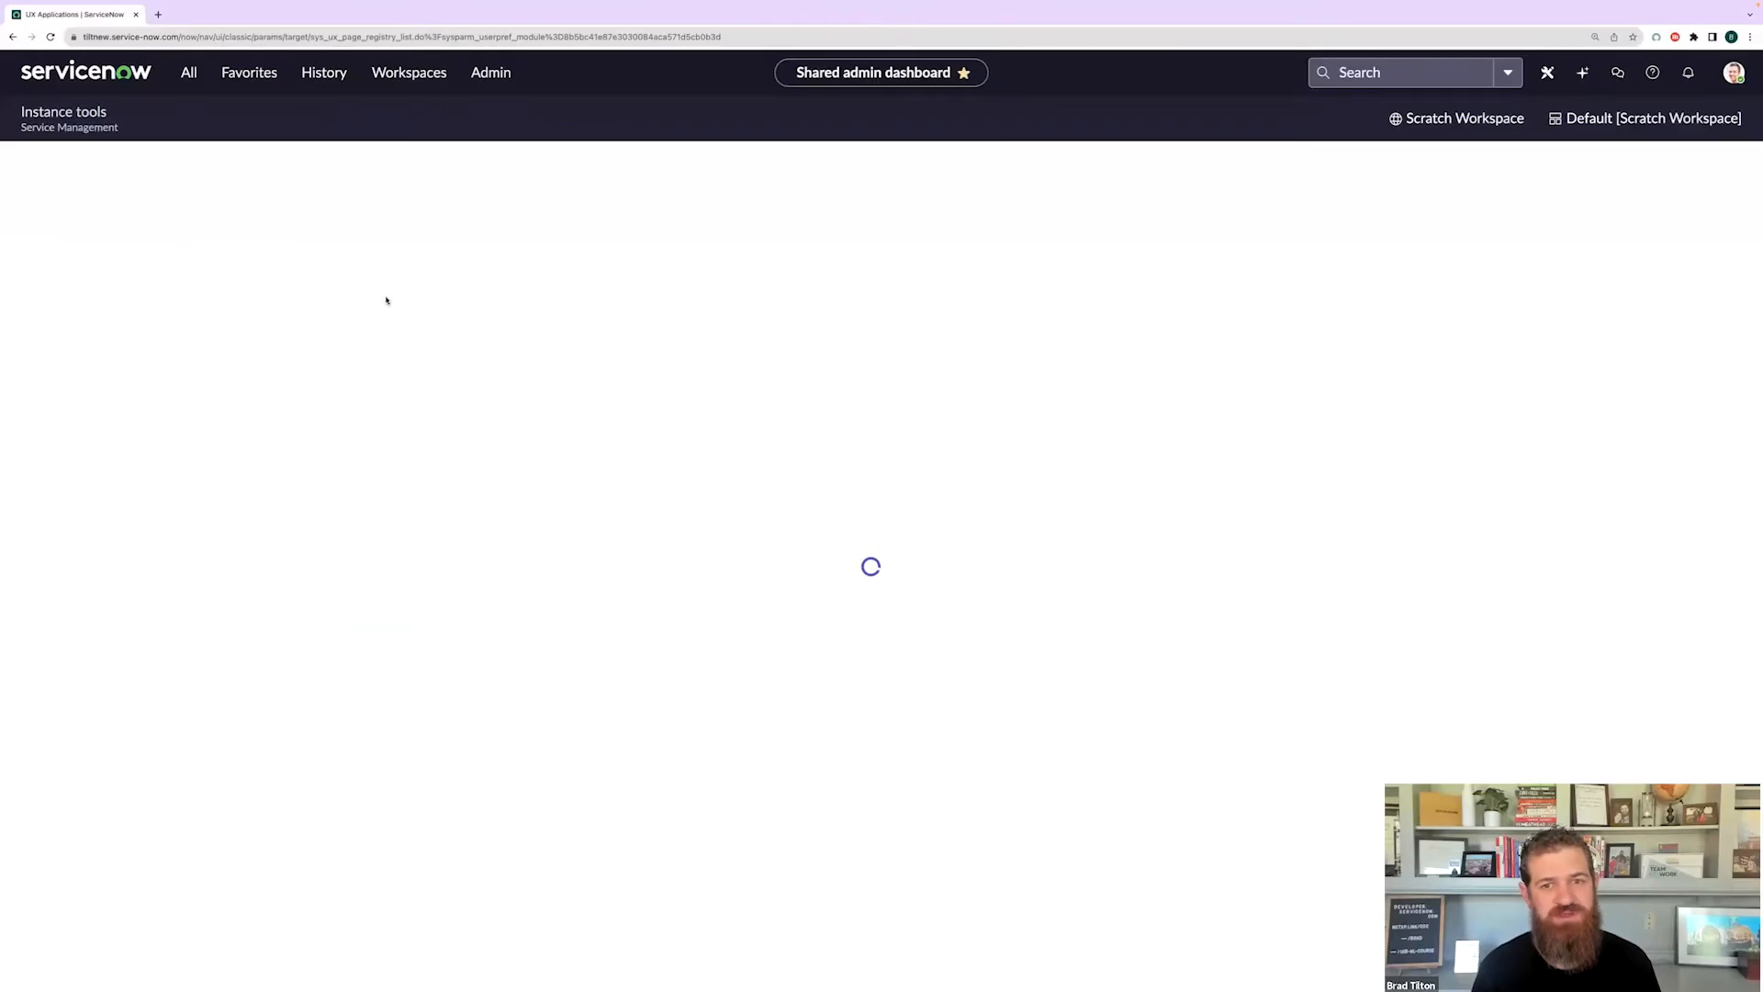
- Return the UX Applications list to its top and bring back the 'experience'-filtered navigator
scroll(671, 414, down, 5)
scroll(670, 414, down, 7)
scroll(670, 414, up, 4)
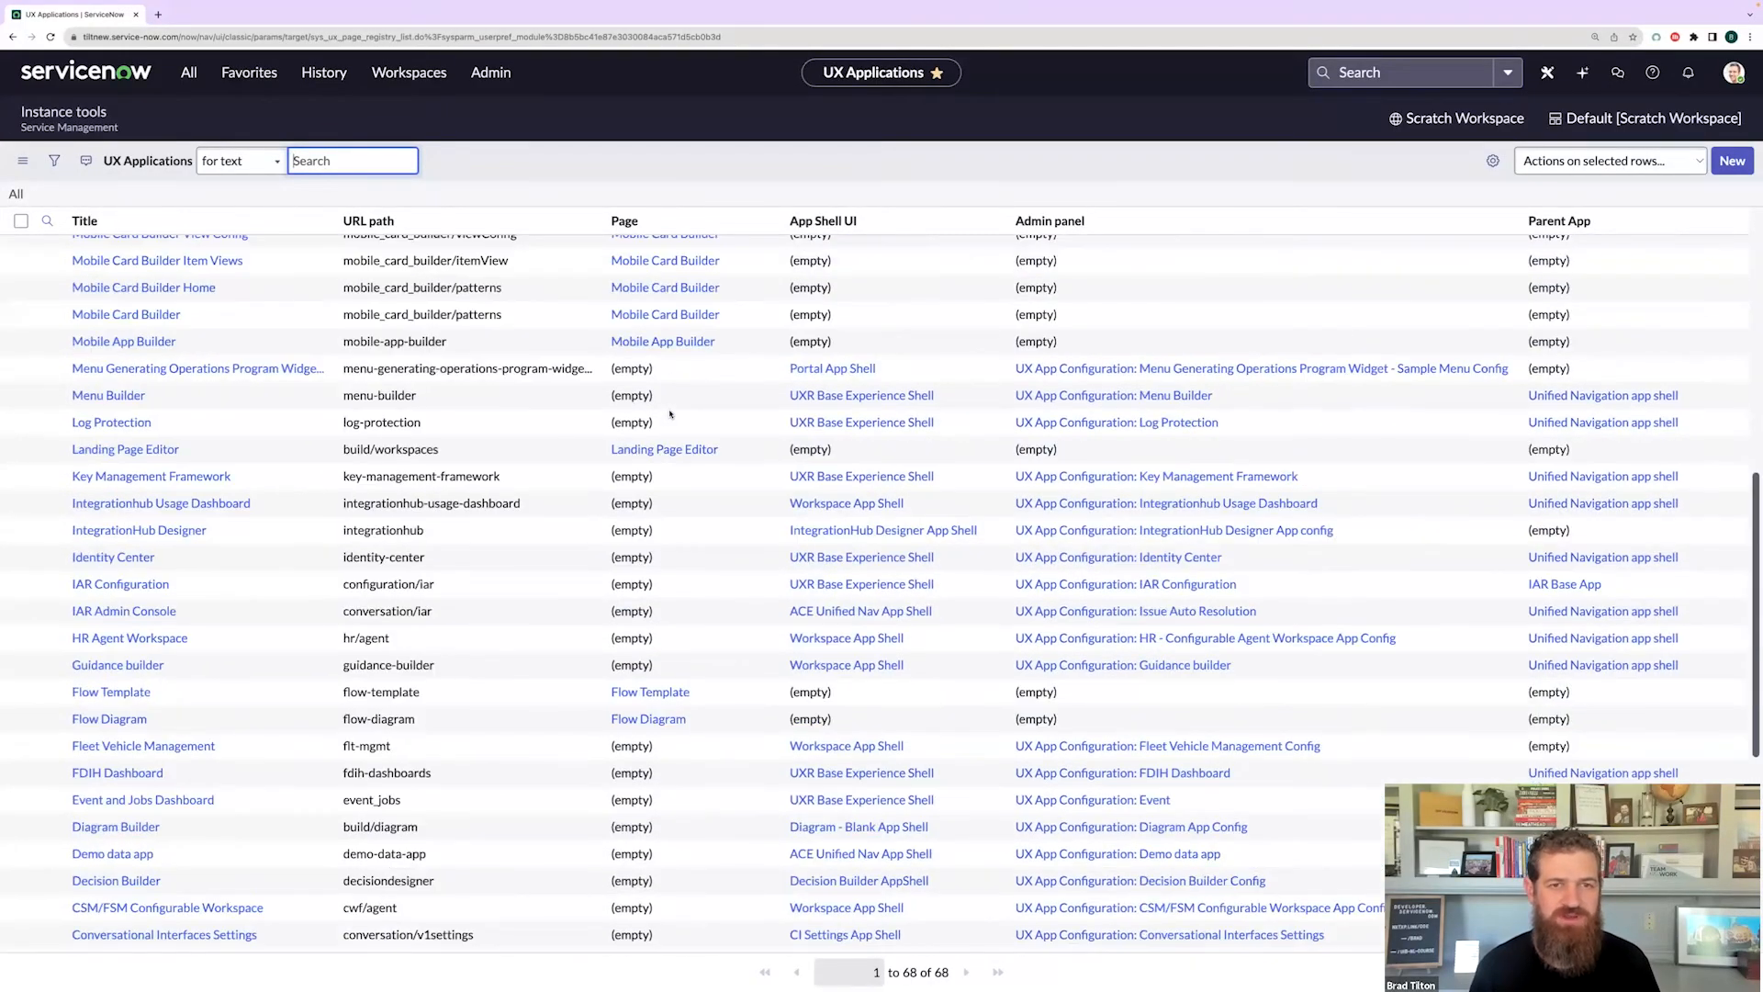
scroll(671, 414, up, 8)
click(540, 192)
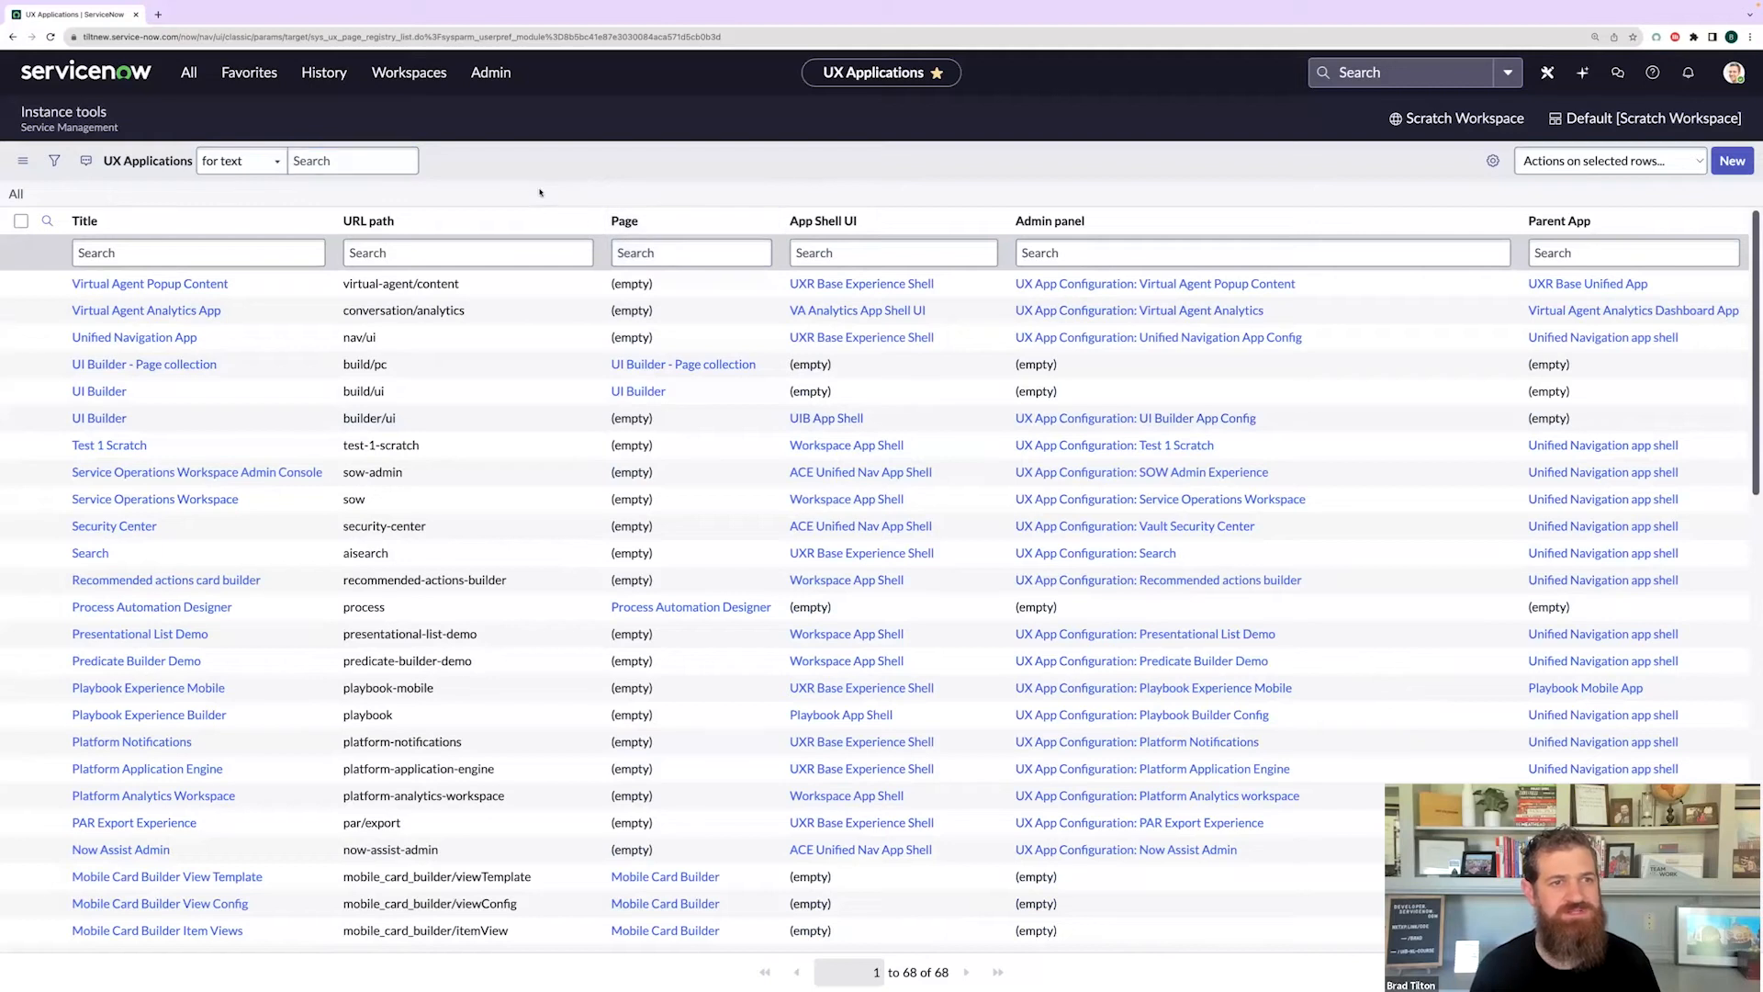
click(188, 75)
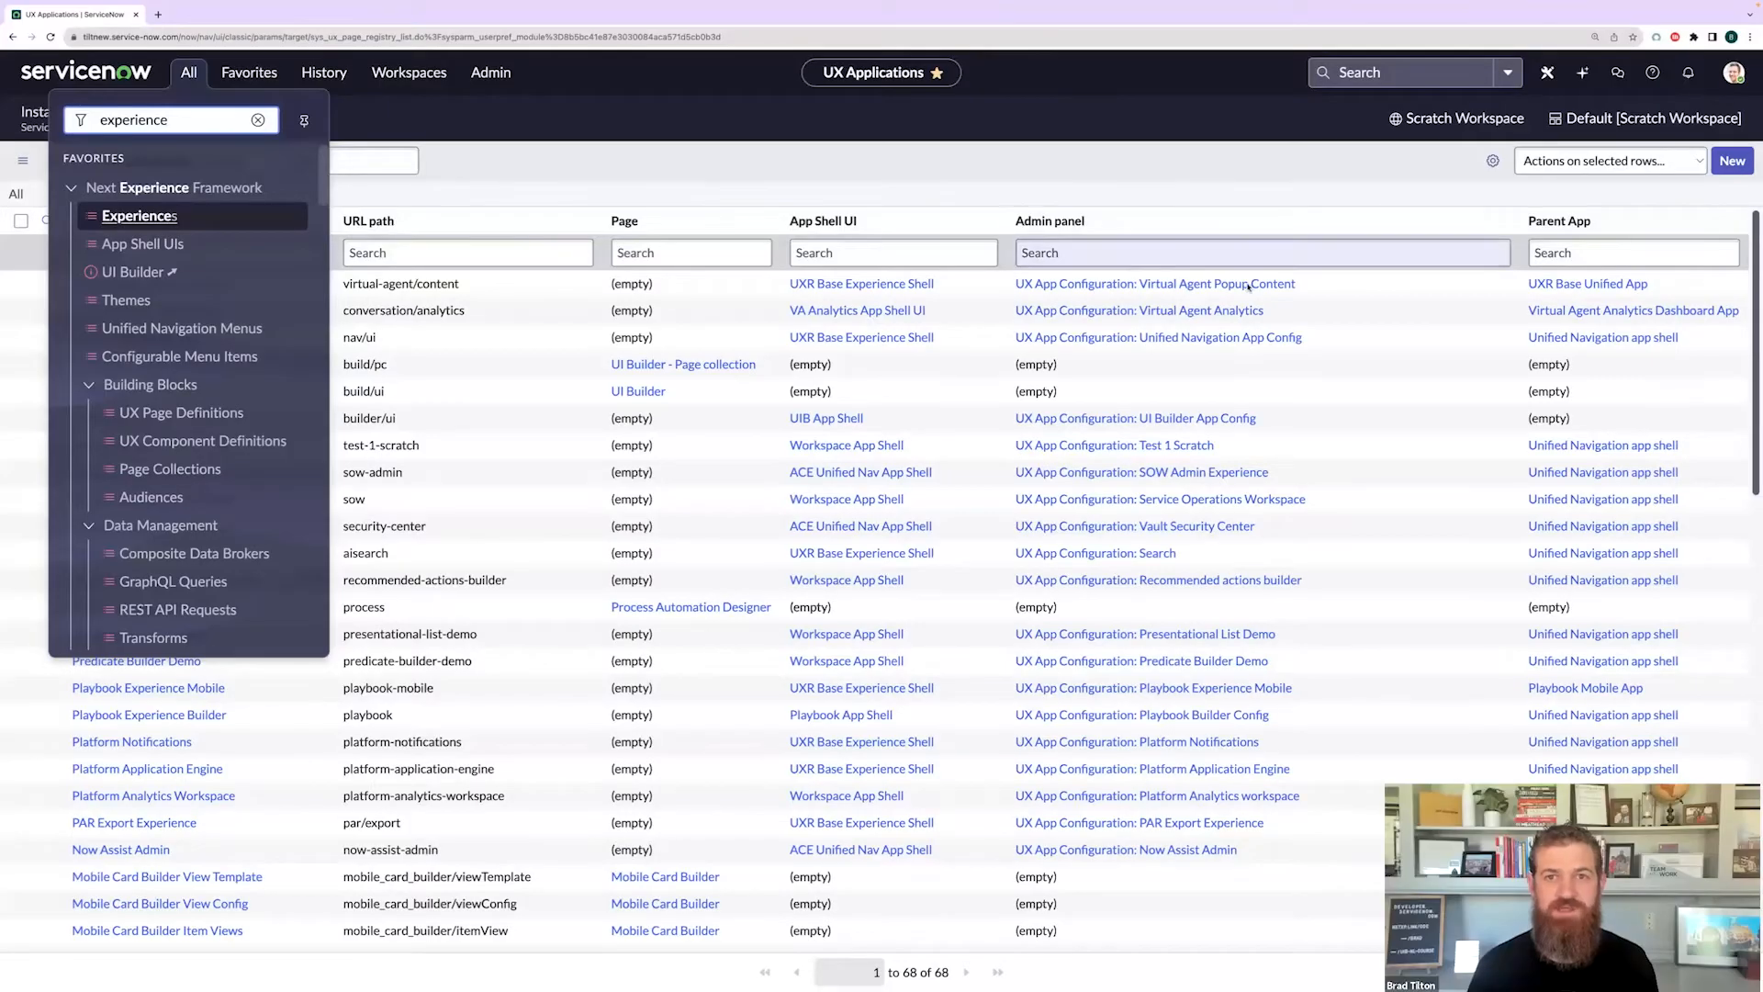
- Dismiss the All menu flyout to reveal the 68-experience UX Applications list
click(1113, 174)
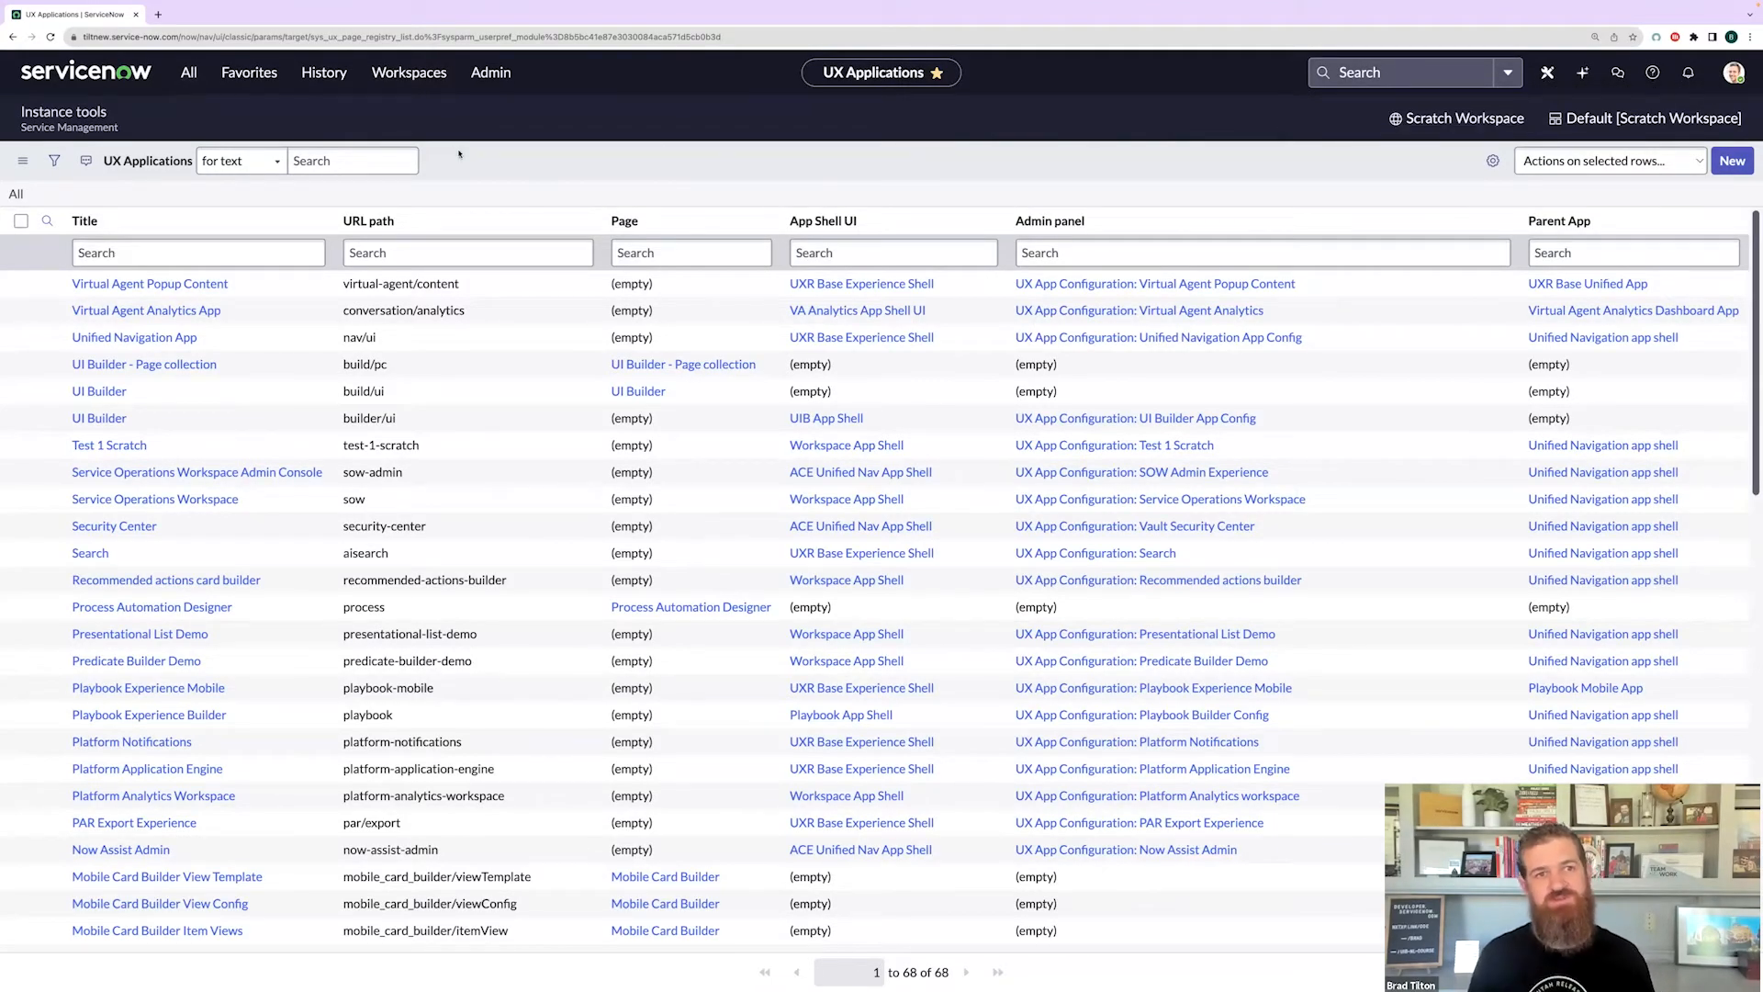
- Replace the navigator filter with 'ui b' and launch UI Builder in a new tab
click(189, 72)
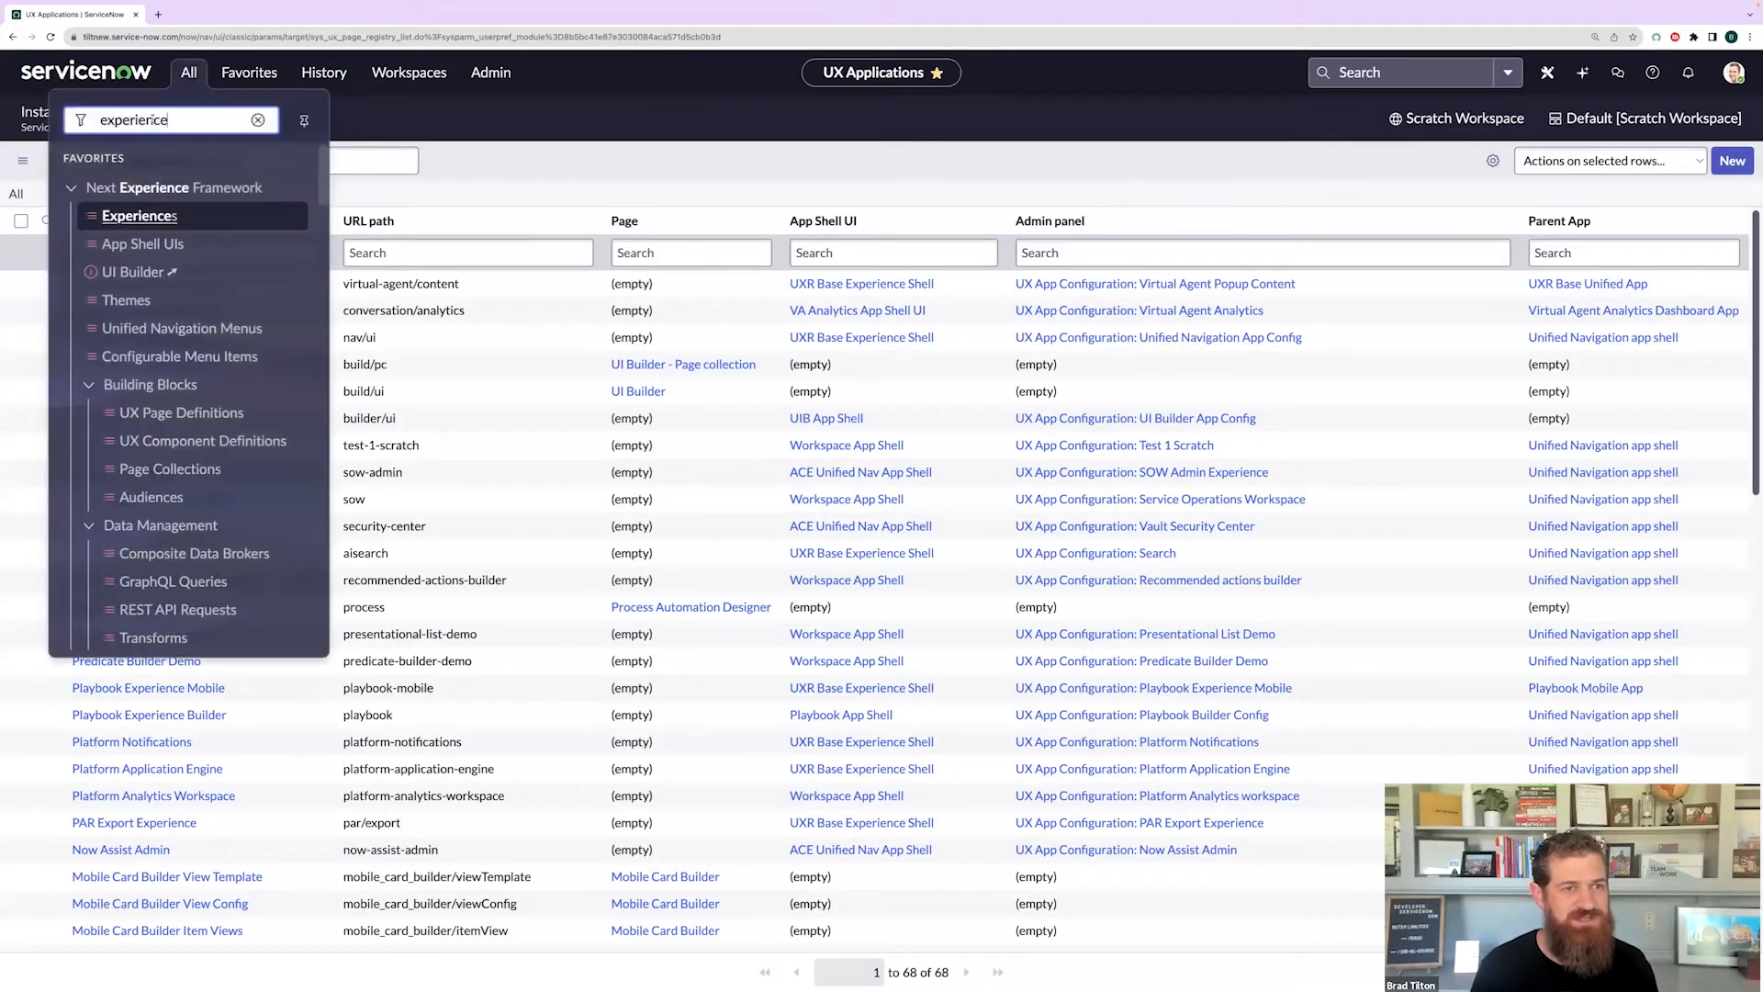
double_click(153, 120)
text(ui b)
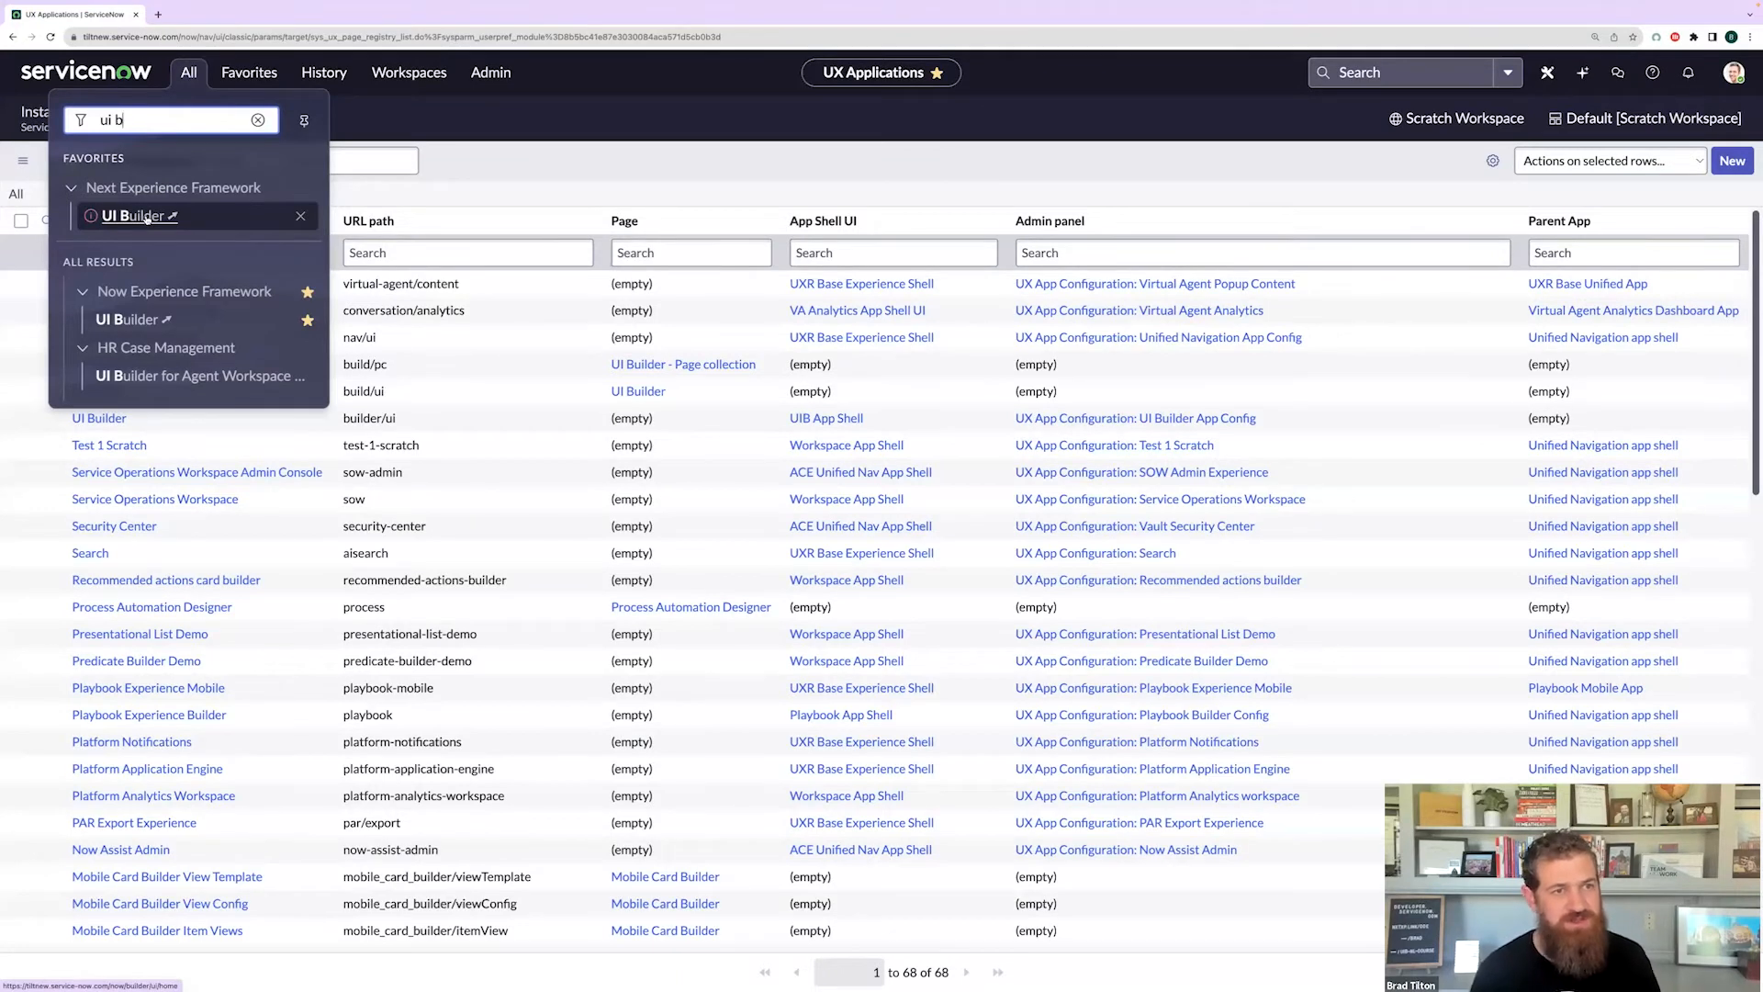
click(146, 216)
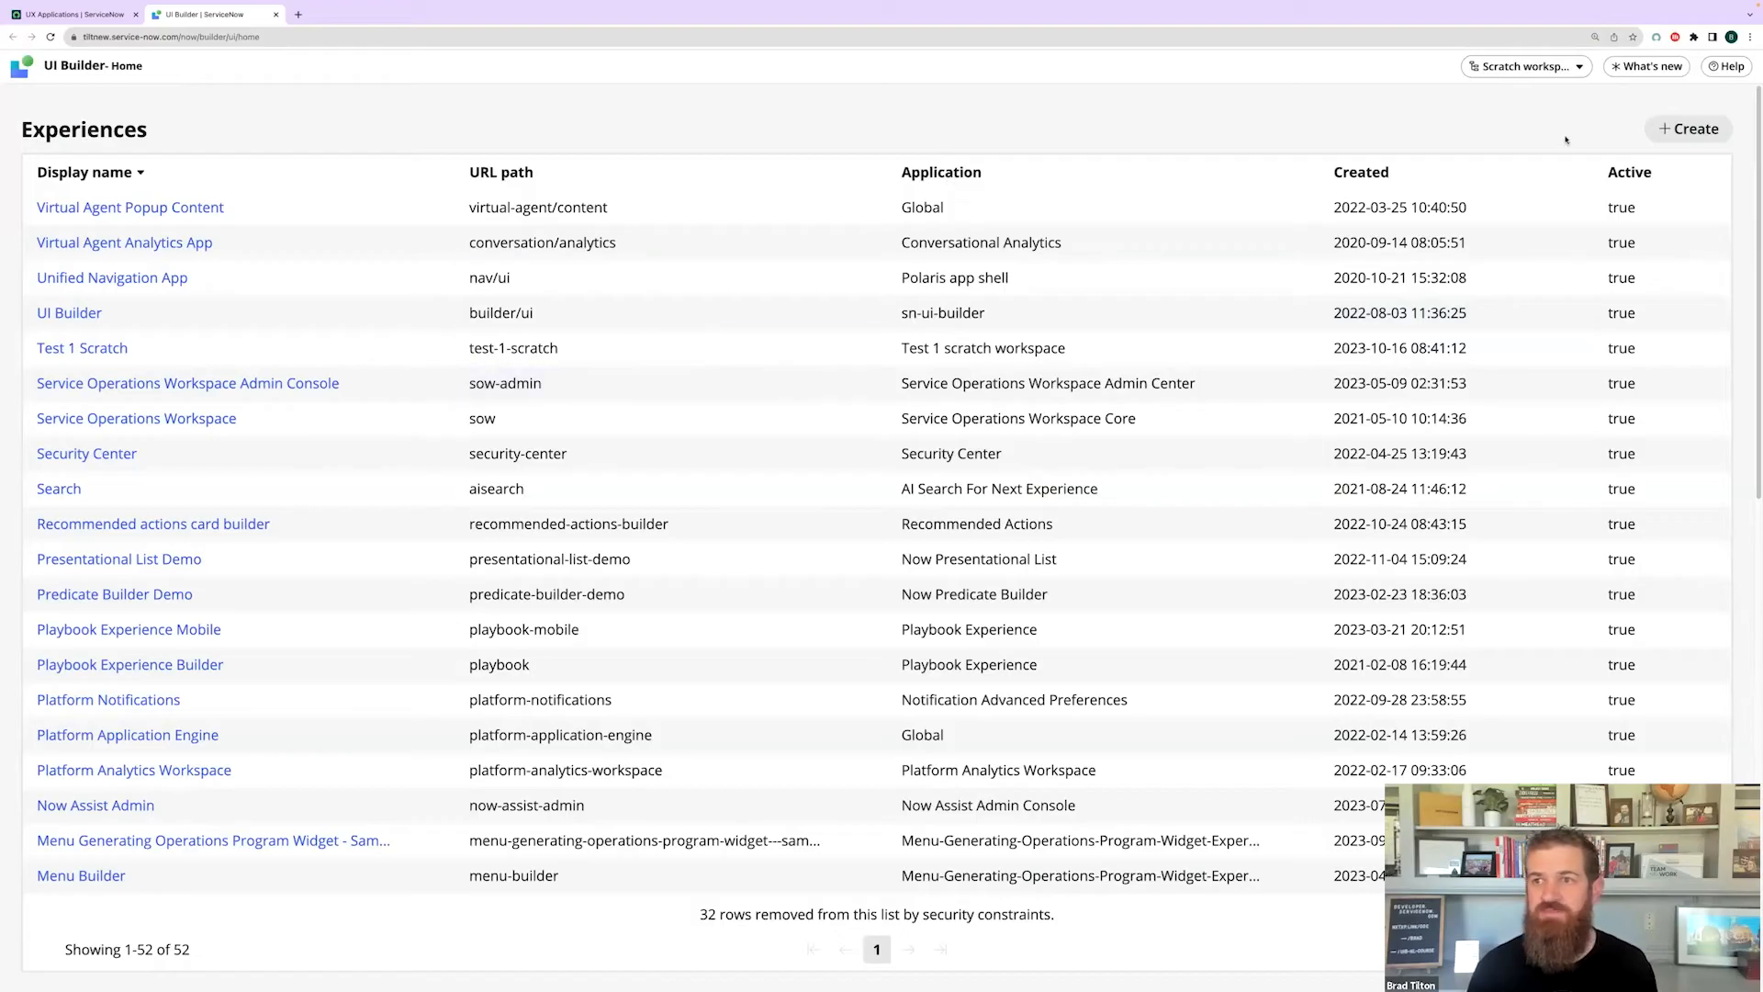
- Create the 'Scratch Workspace' experience using Workspace App Shell and open it for editing
click(1688, 133)
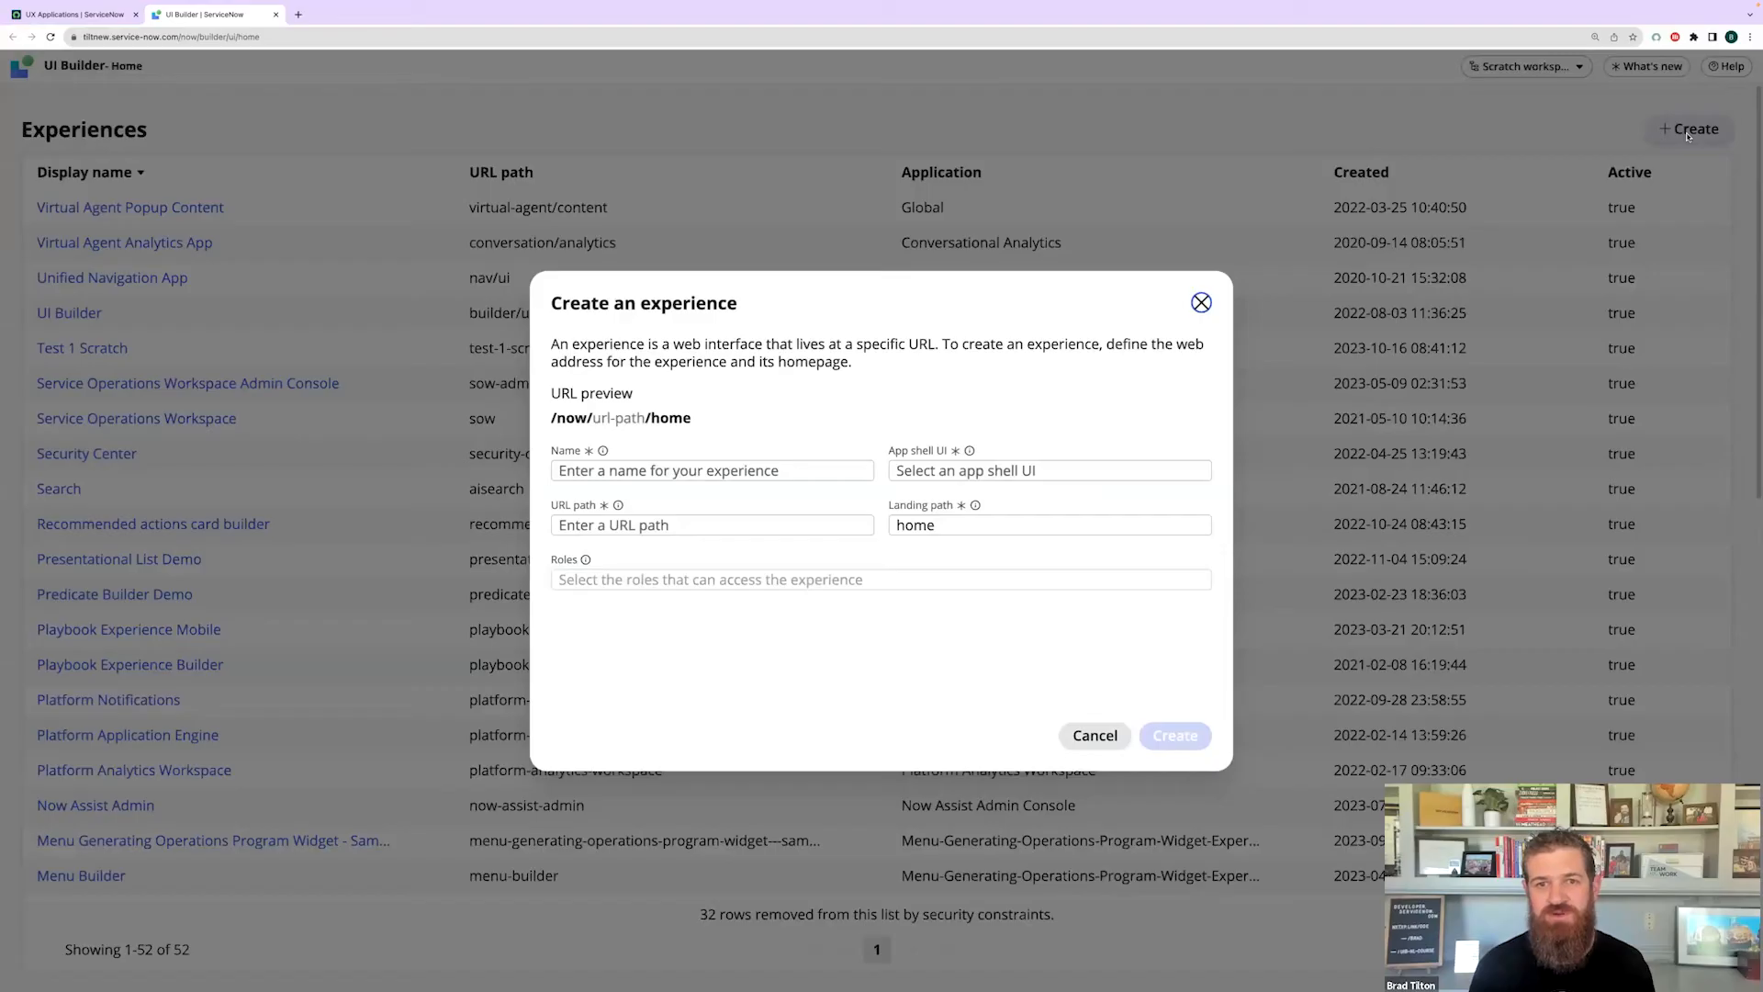
click(733, 470)
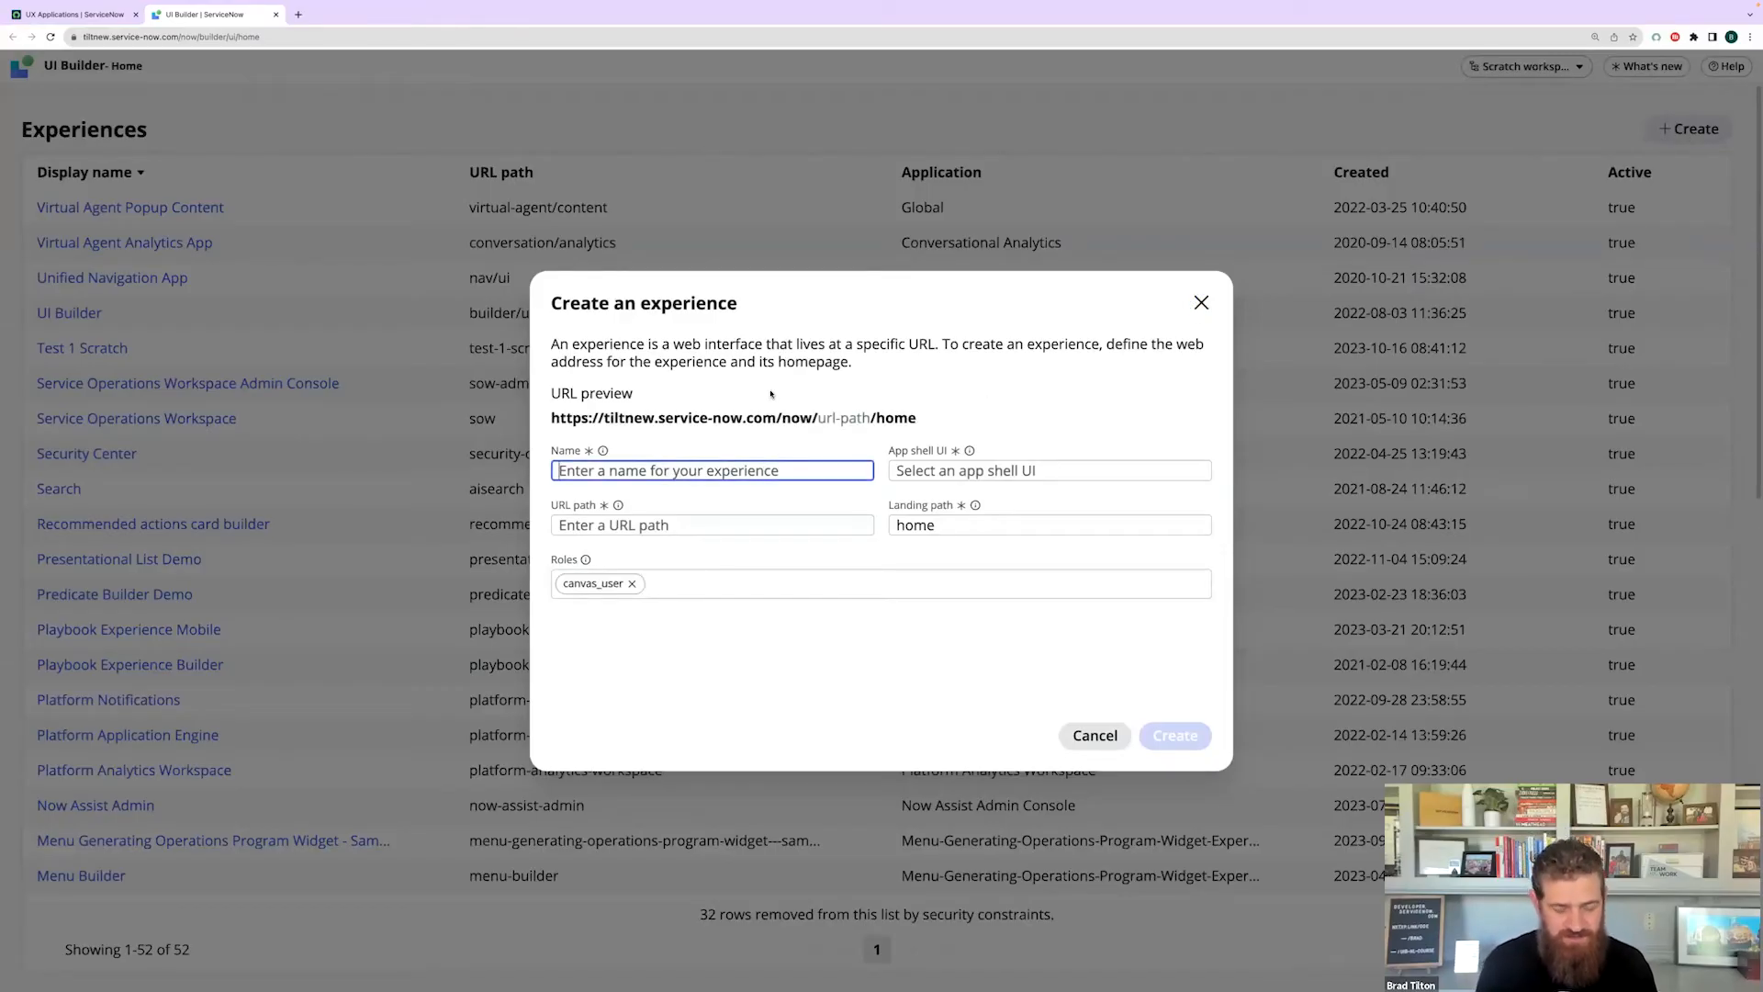
text(Scratc)
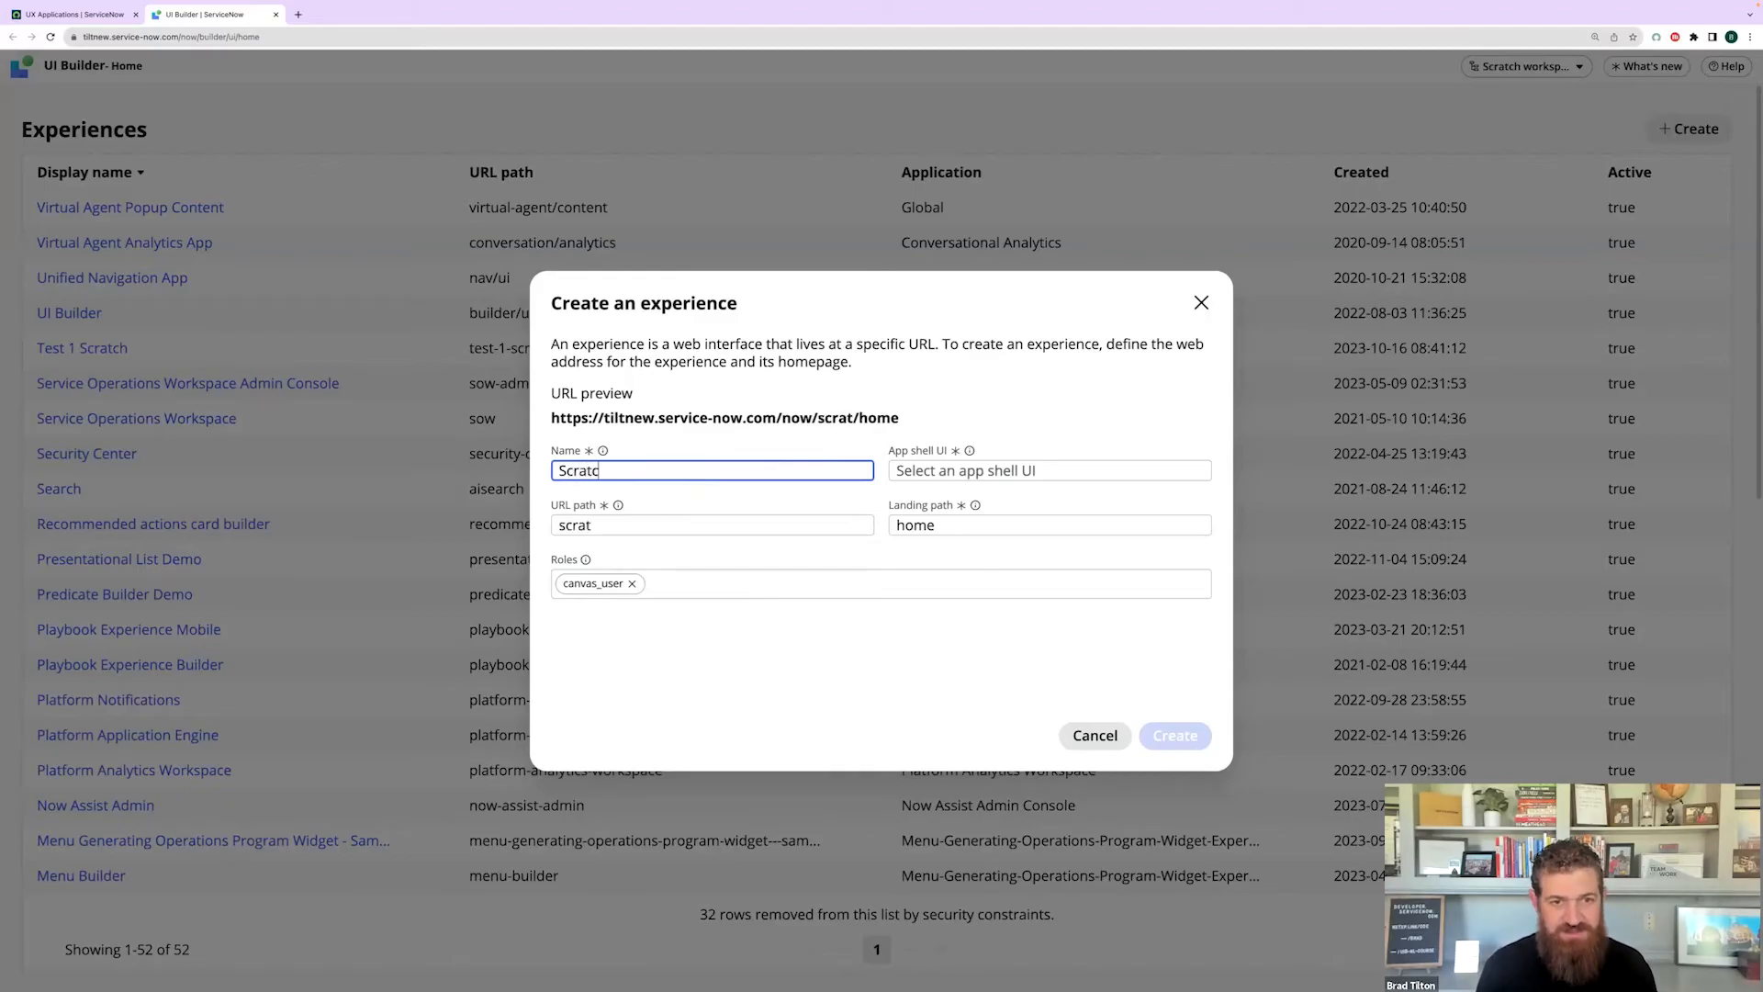
text(h Workspace)
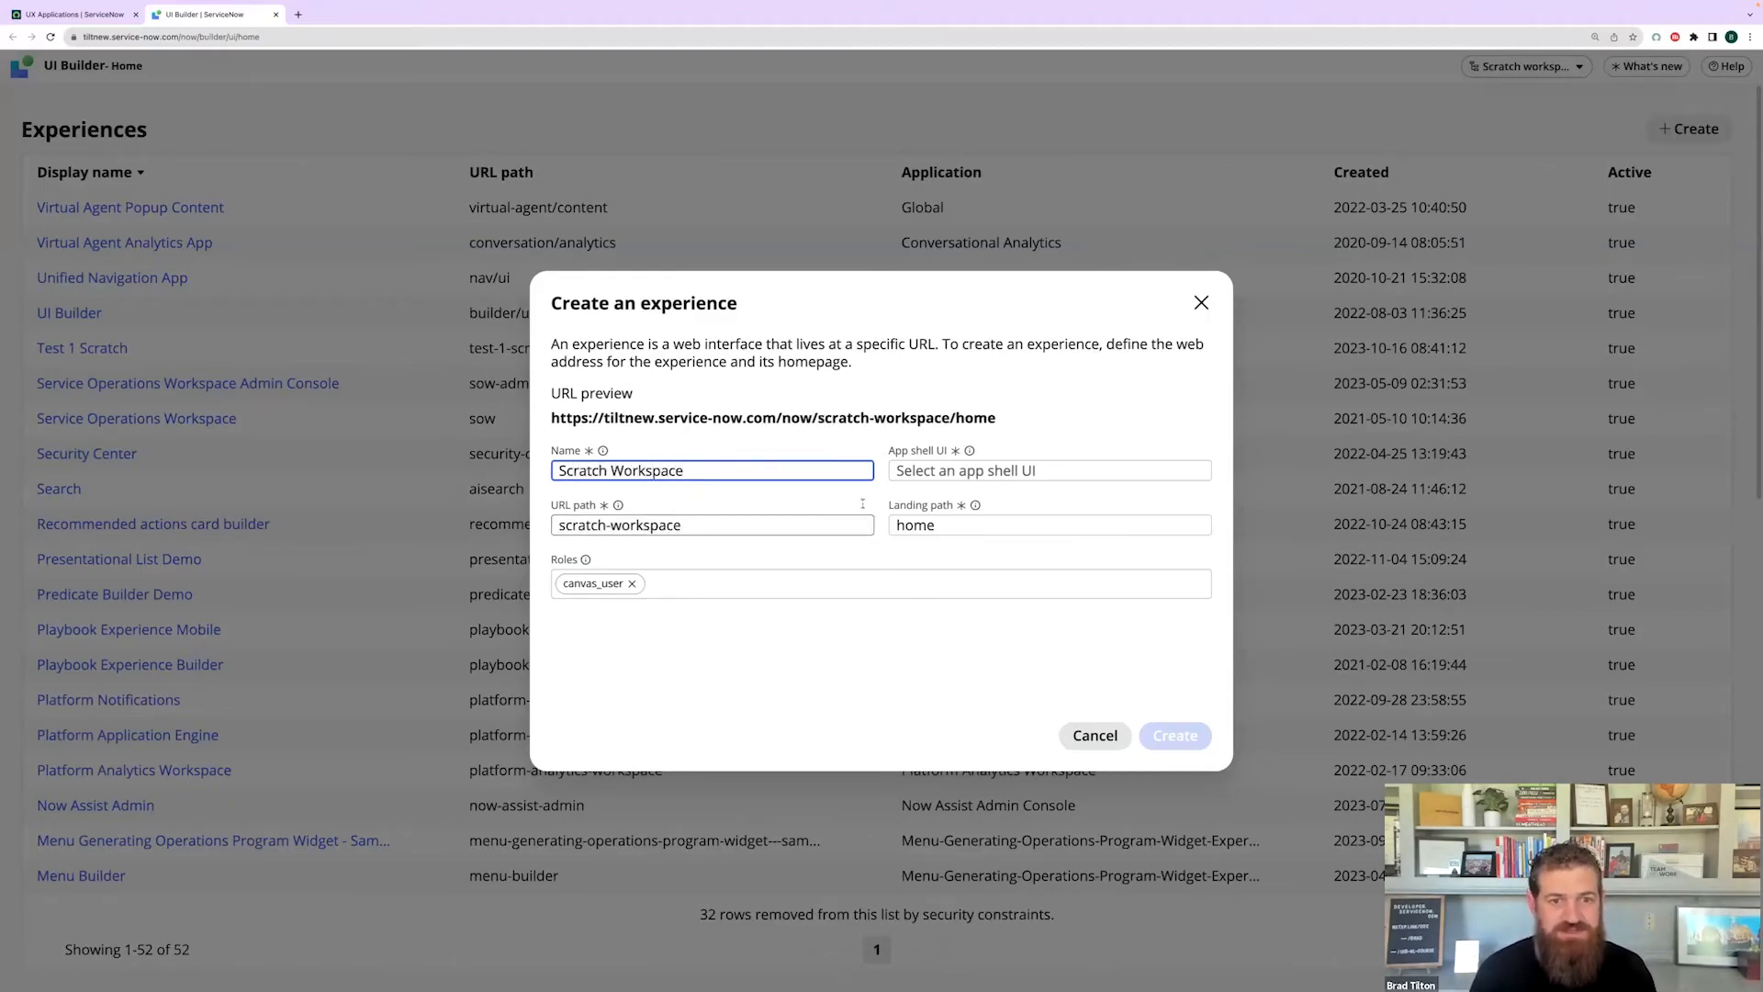
click(1020, 642)
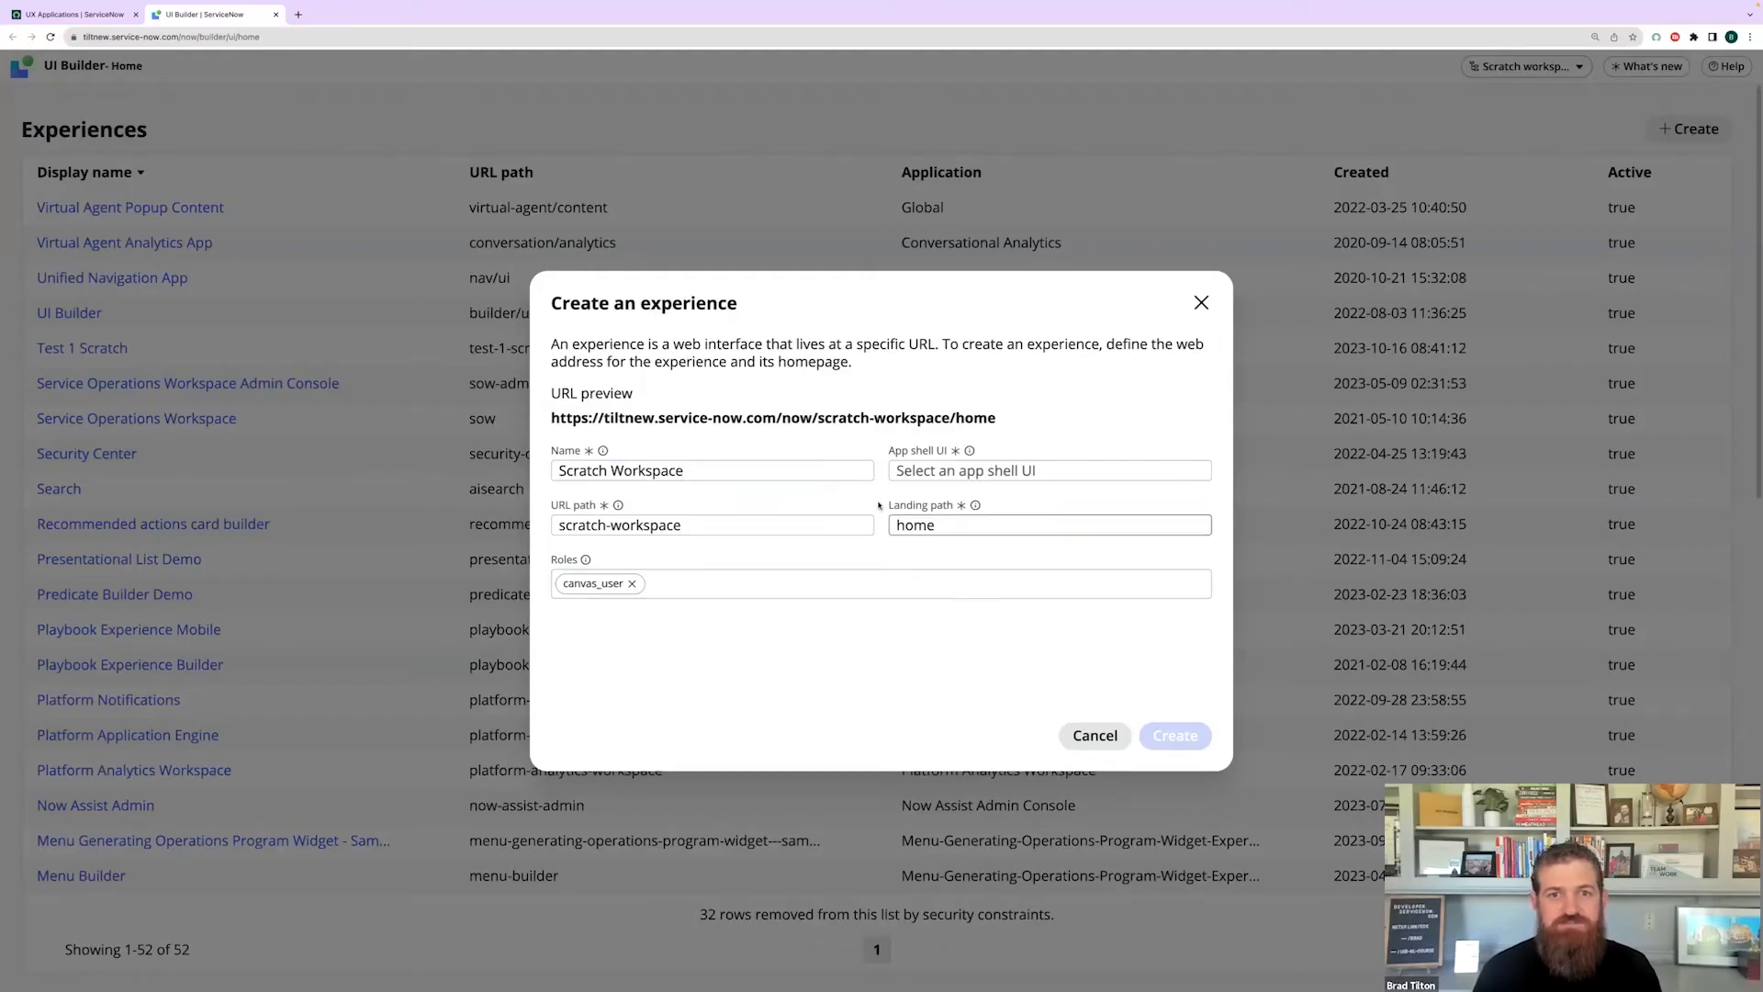
click(942, 472)
text(worksp)
click(956, 494)
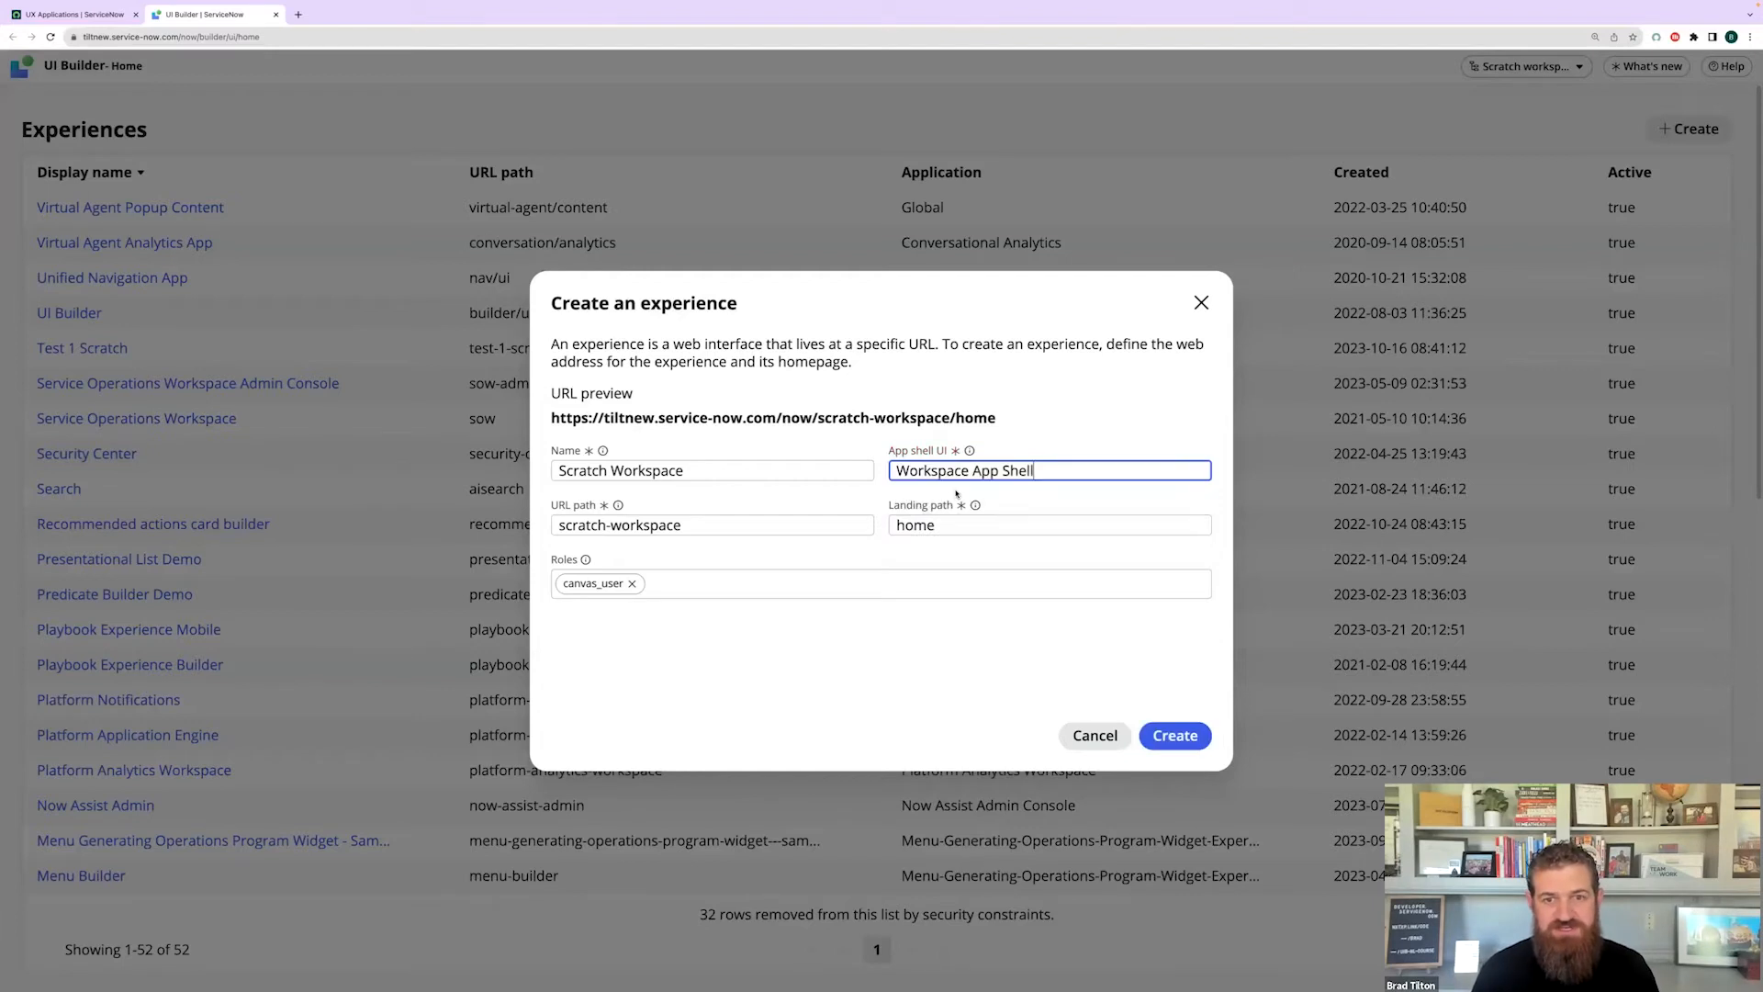
click(830, 661)
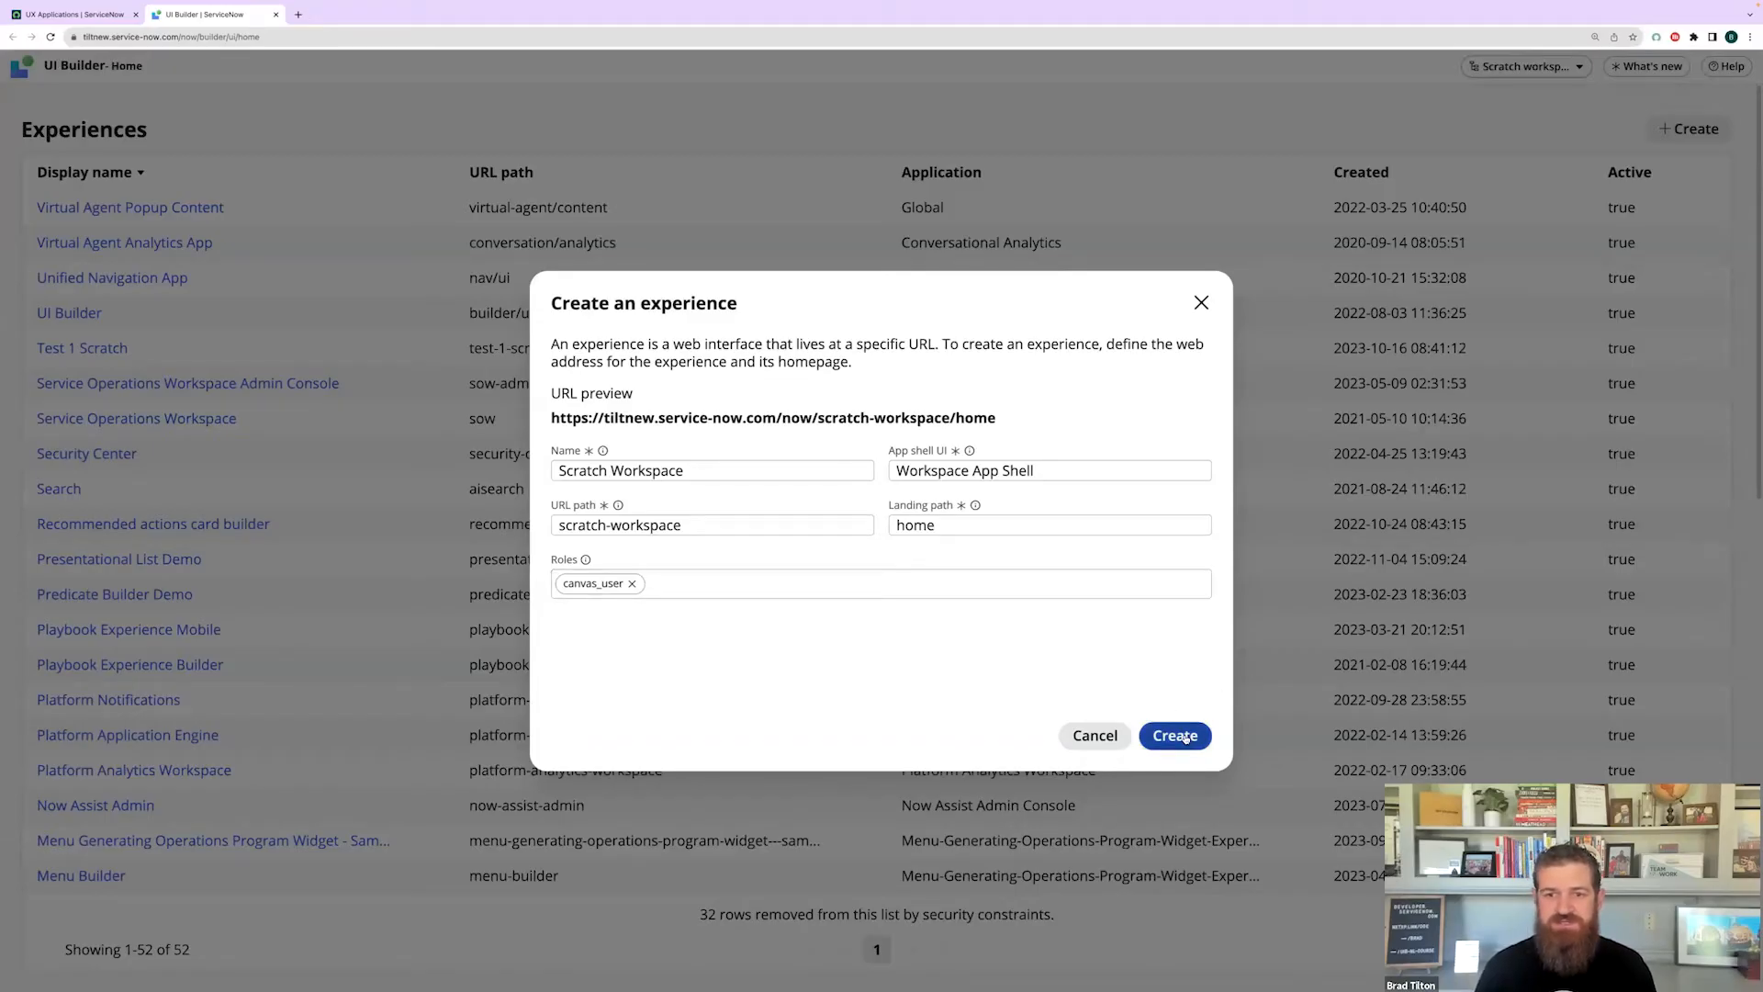
click(1184, 735)
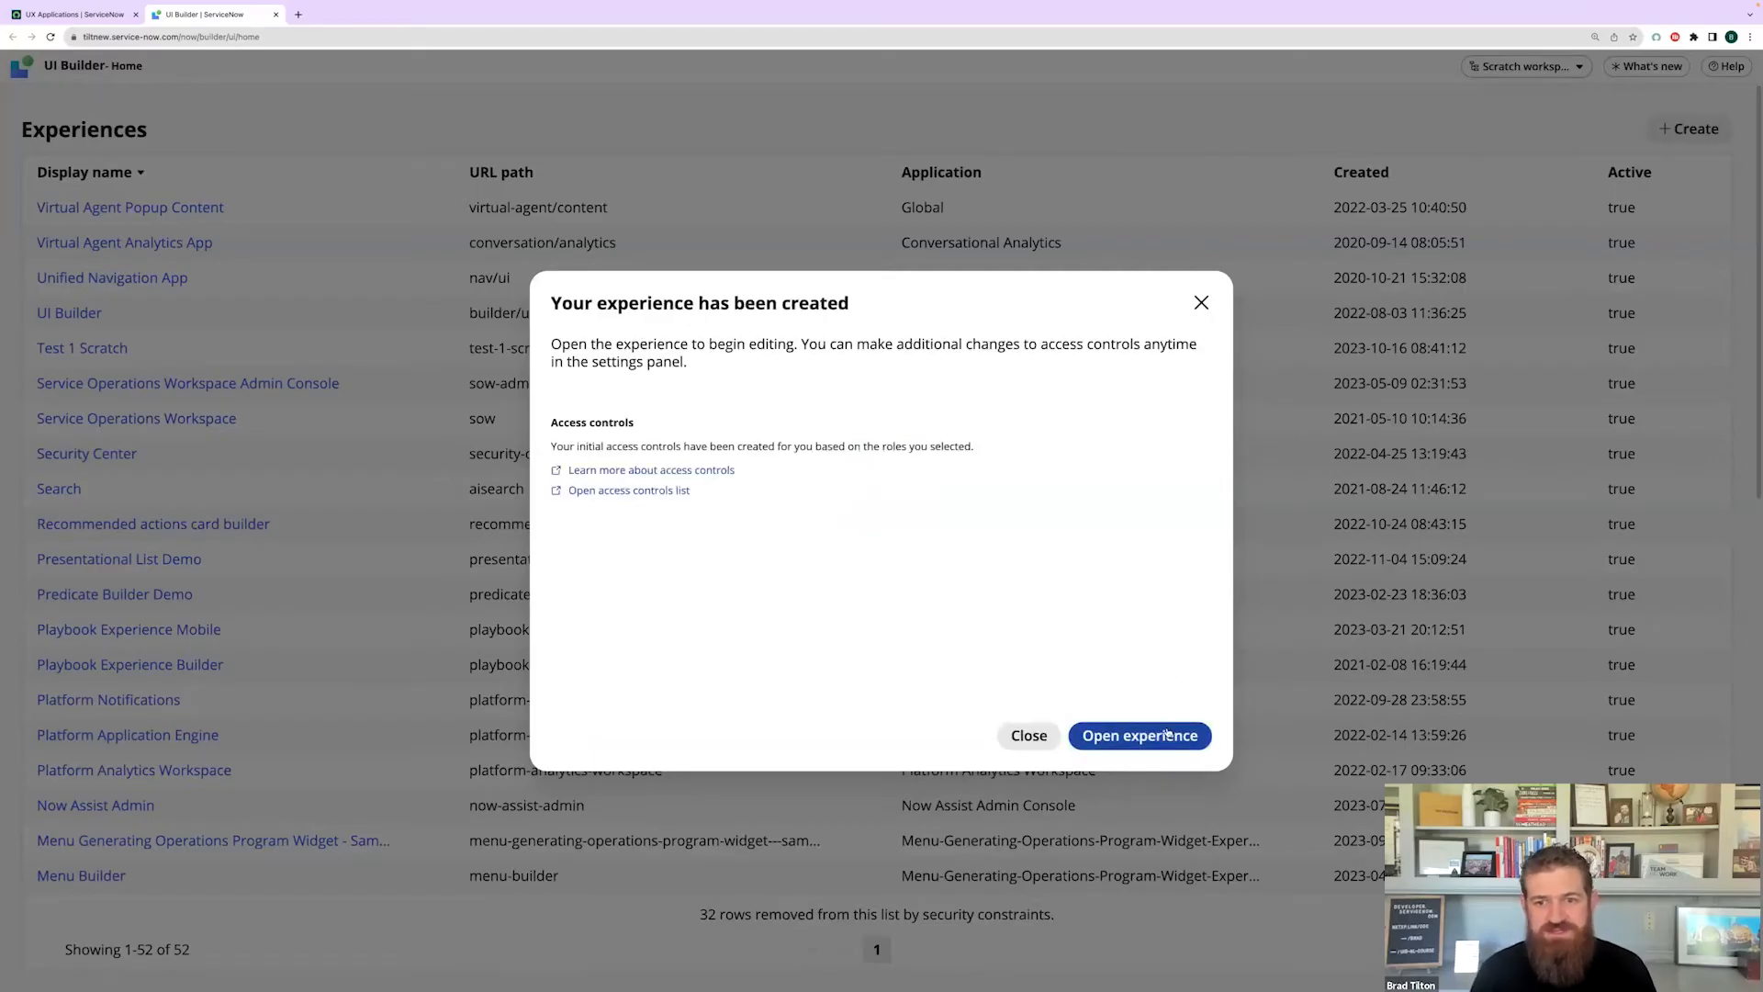
click(1154, 738)
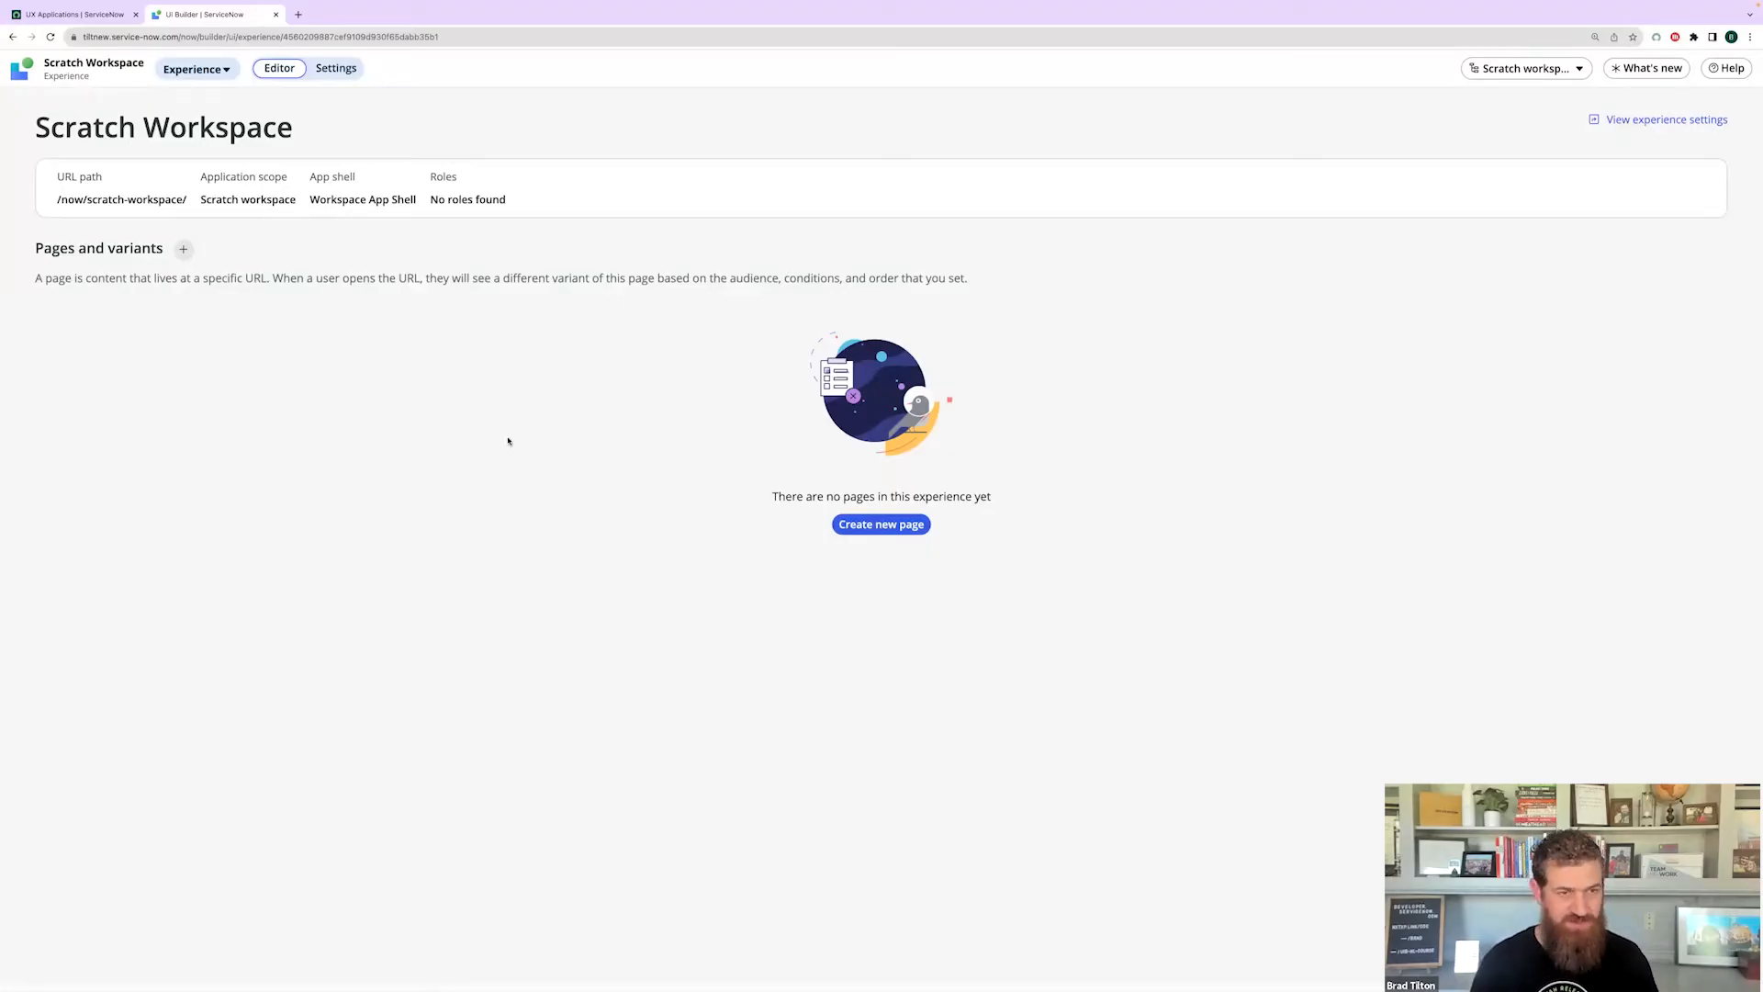
- Open Scratch Workspace and bring up the new-page template picker
click(877, 530)
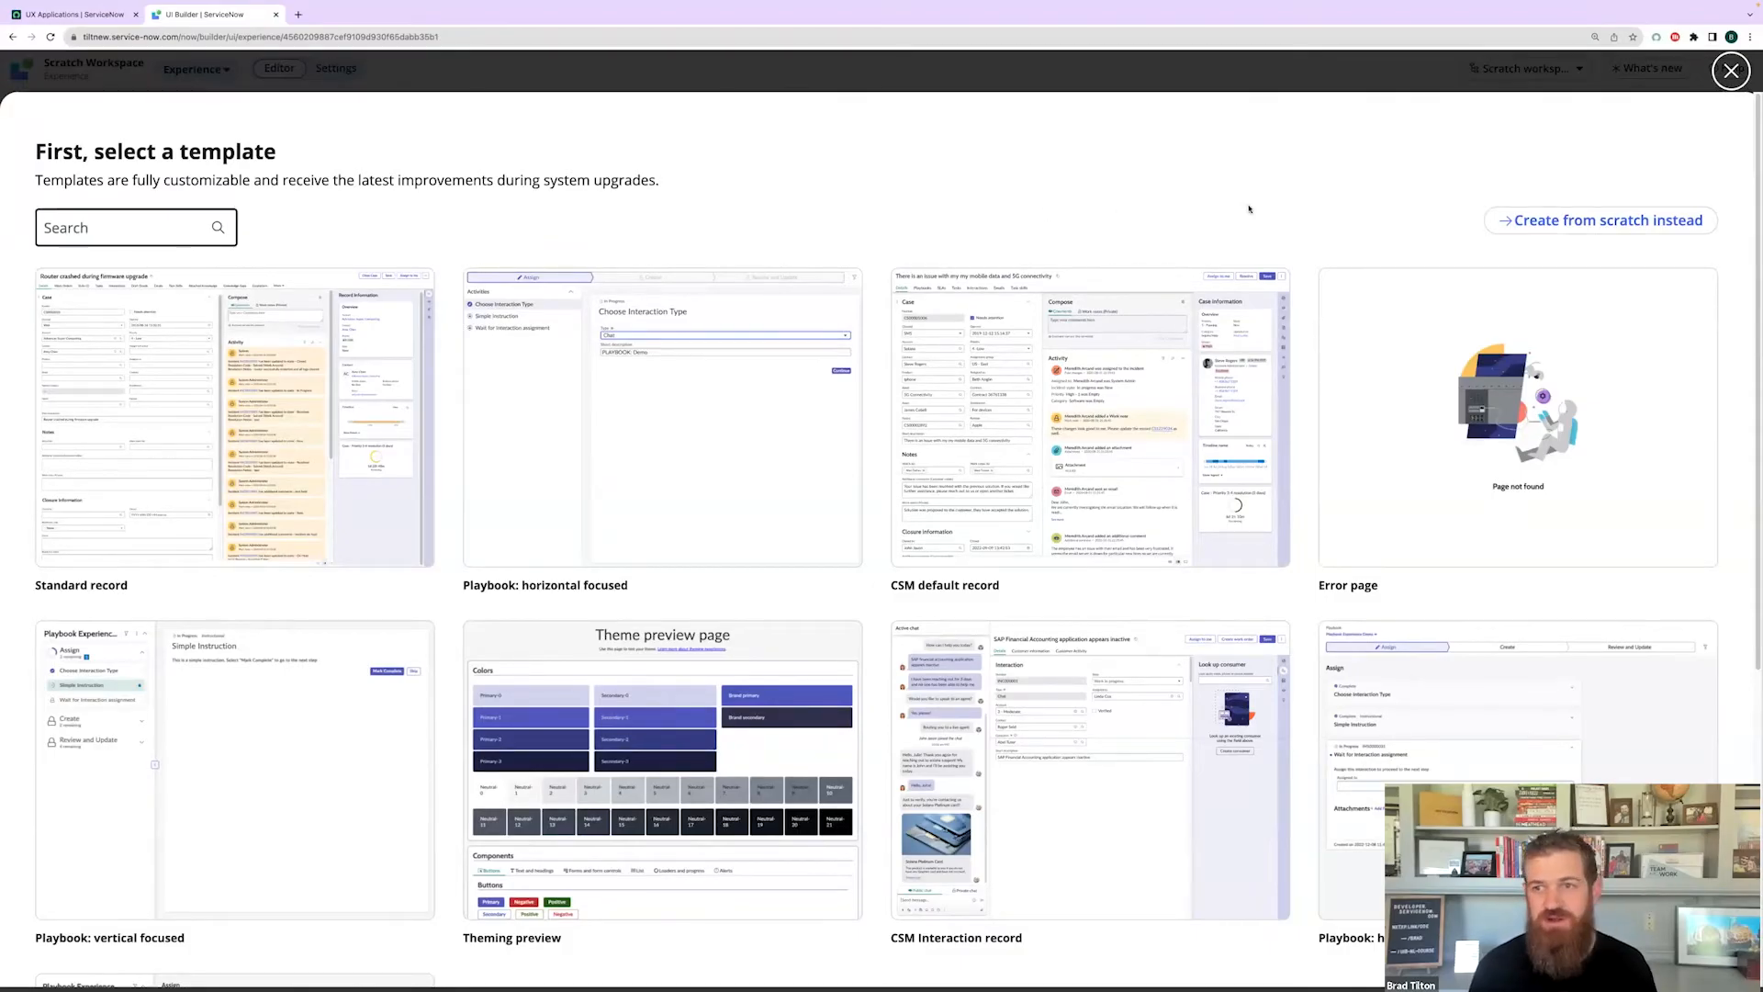
- Create a 'Record' page from the Standard record template at /record/{{table}}/{{sysId}} with a Default variant
mouse_move(230, 395)
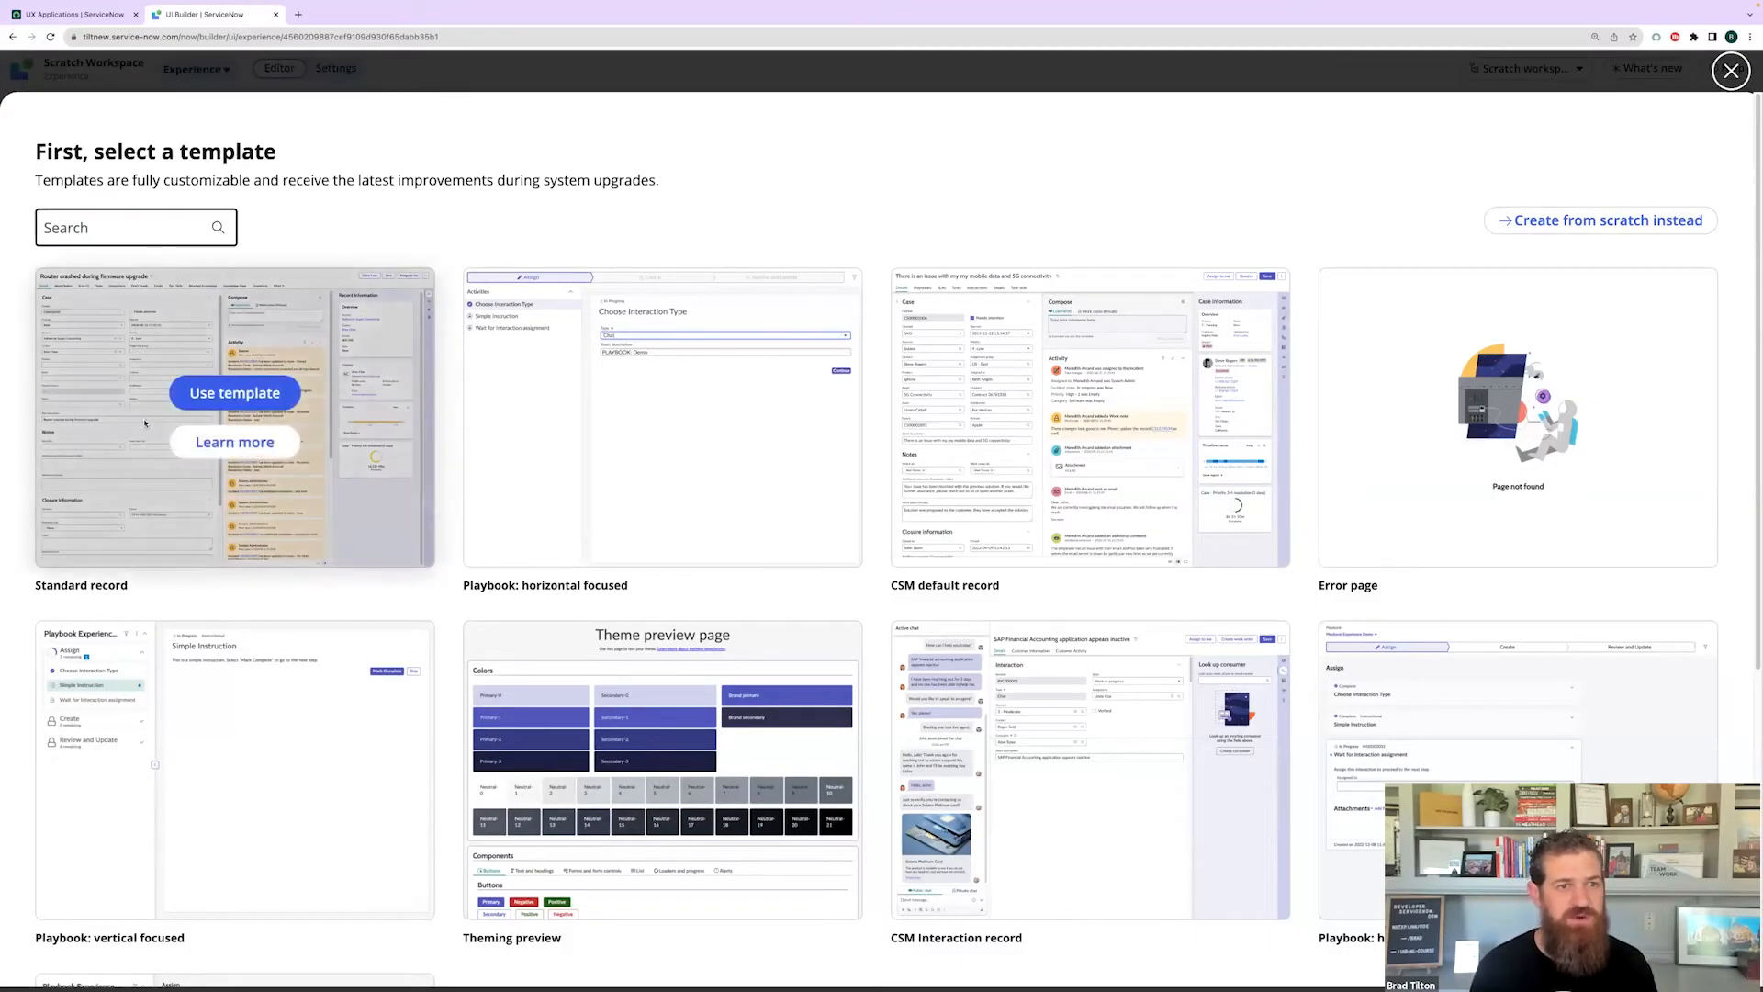
click(233, 395)
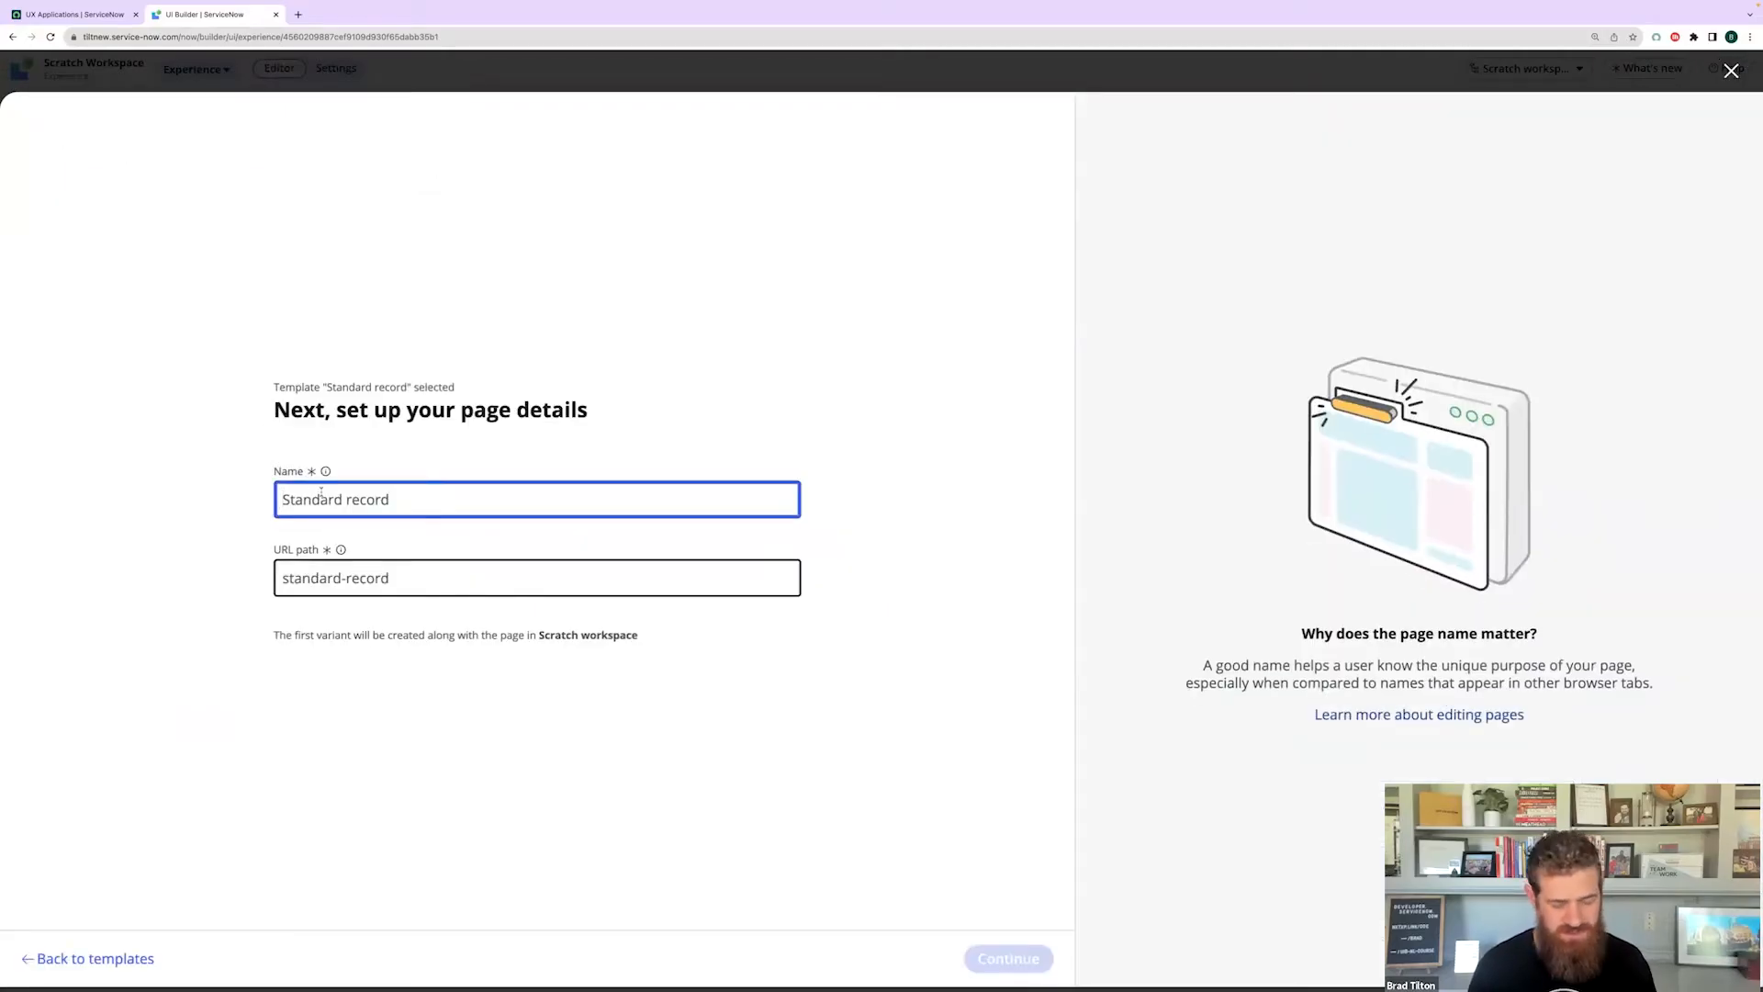
key(ctrl+a)
text(Record)
click(901, 880)
click(1009, 958)
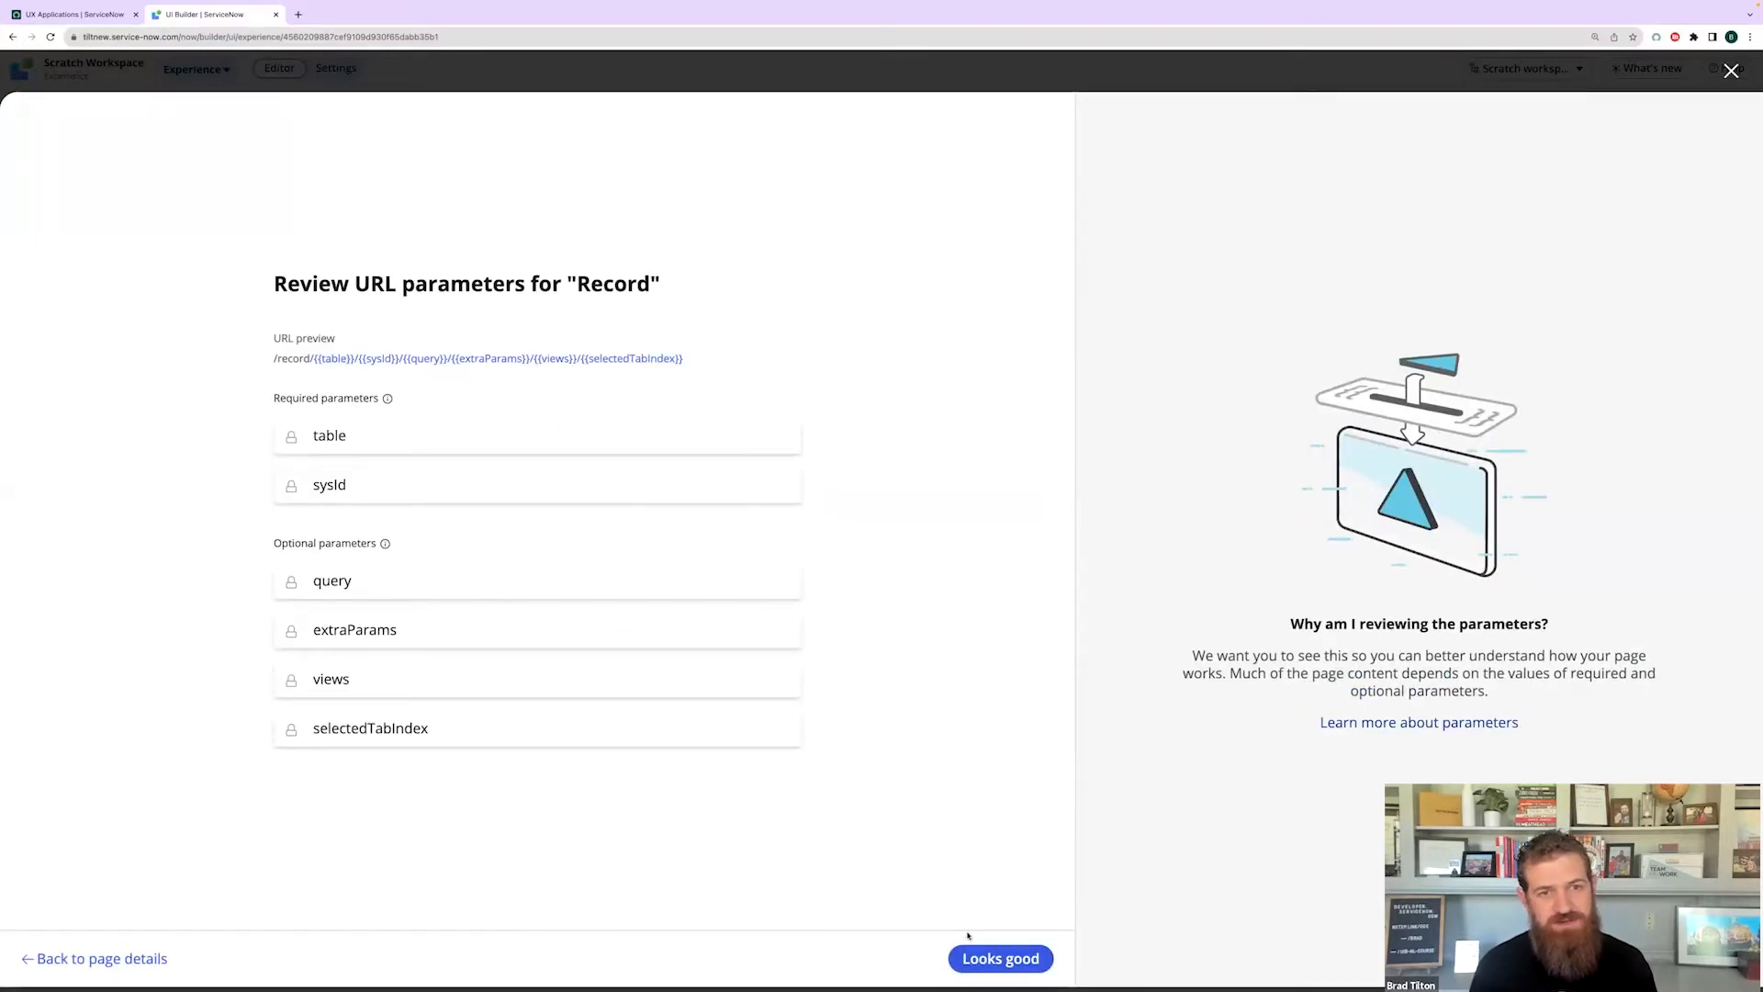
click(1008, 958)
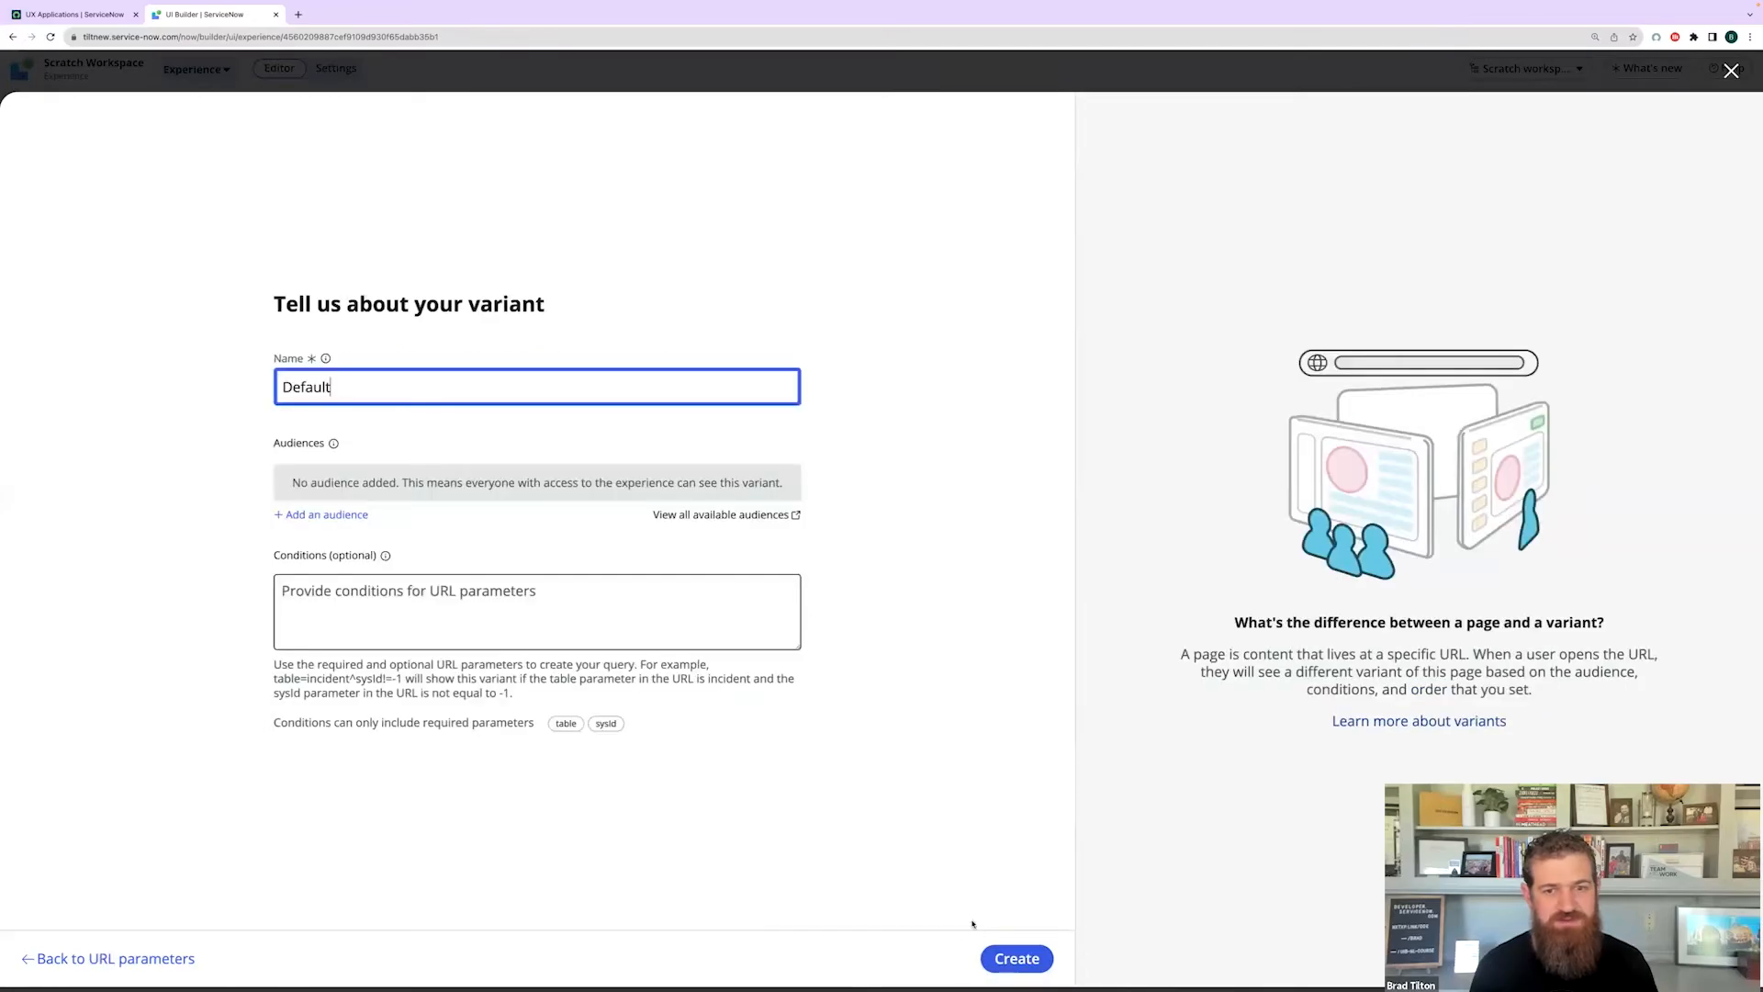
click(1035, 970)
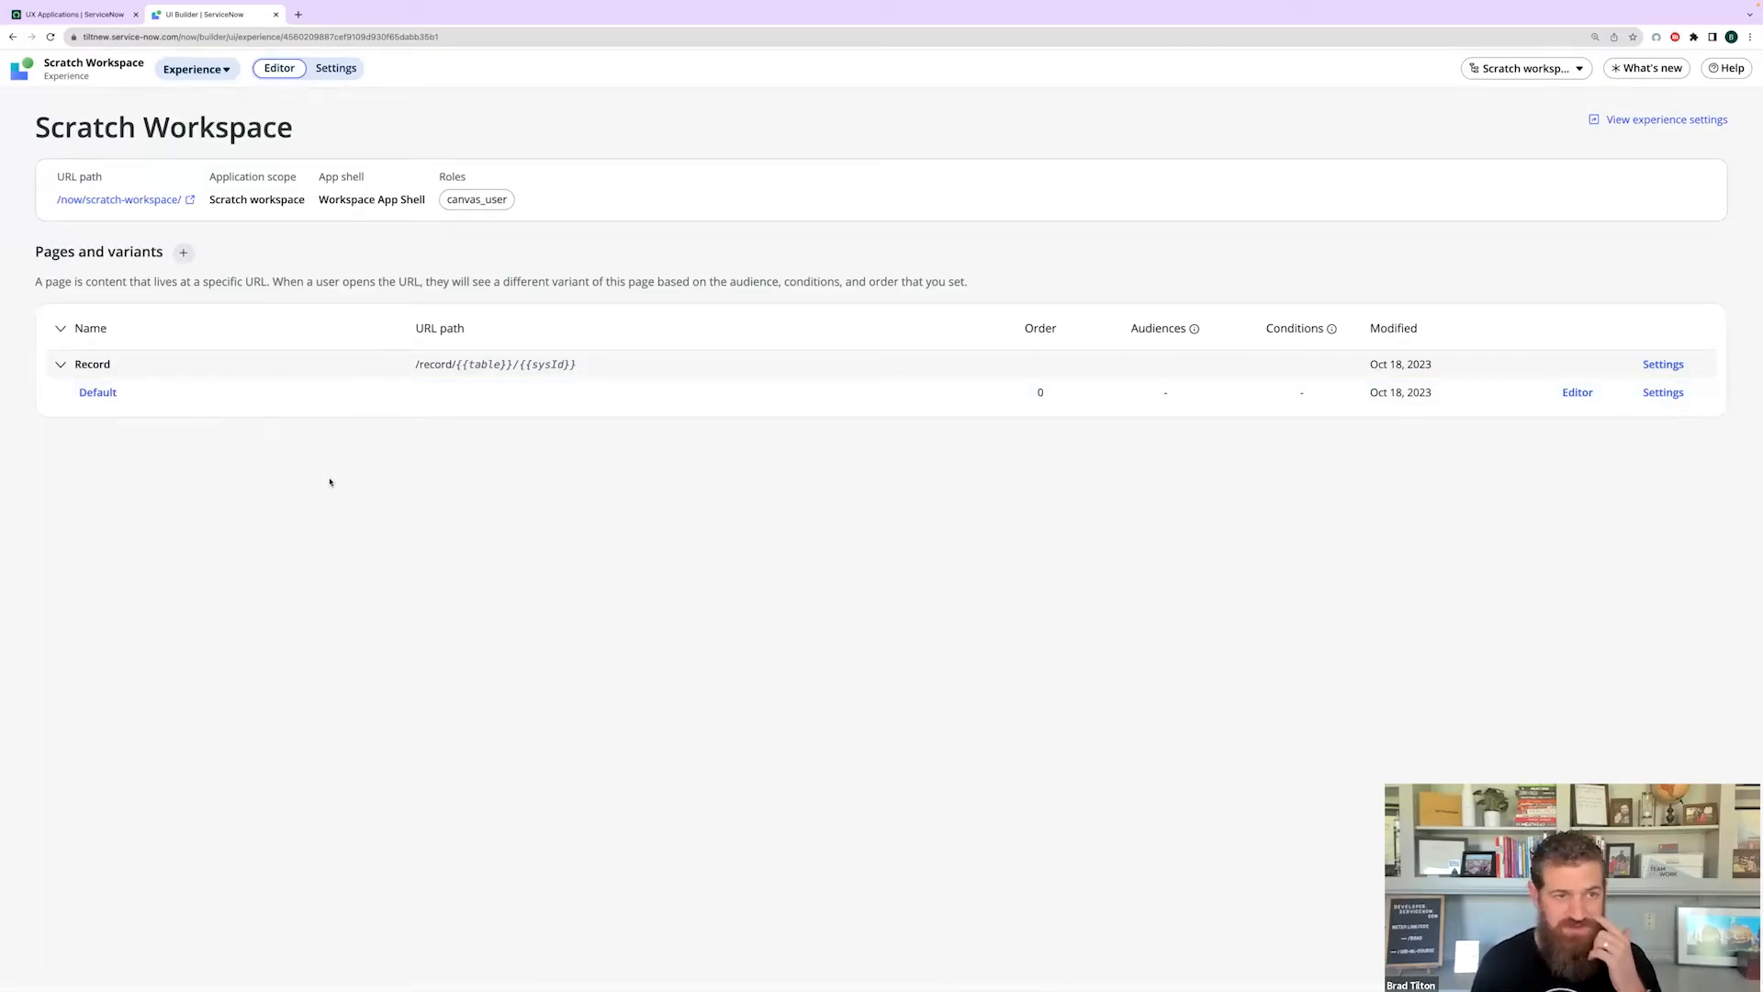
- Start a brand new page in Scratch Workspace and browse the template gallery
click(182, 253)
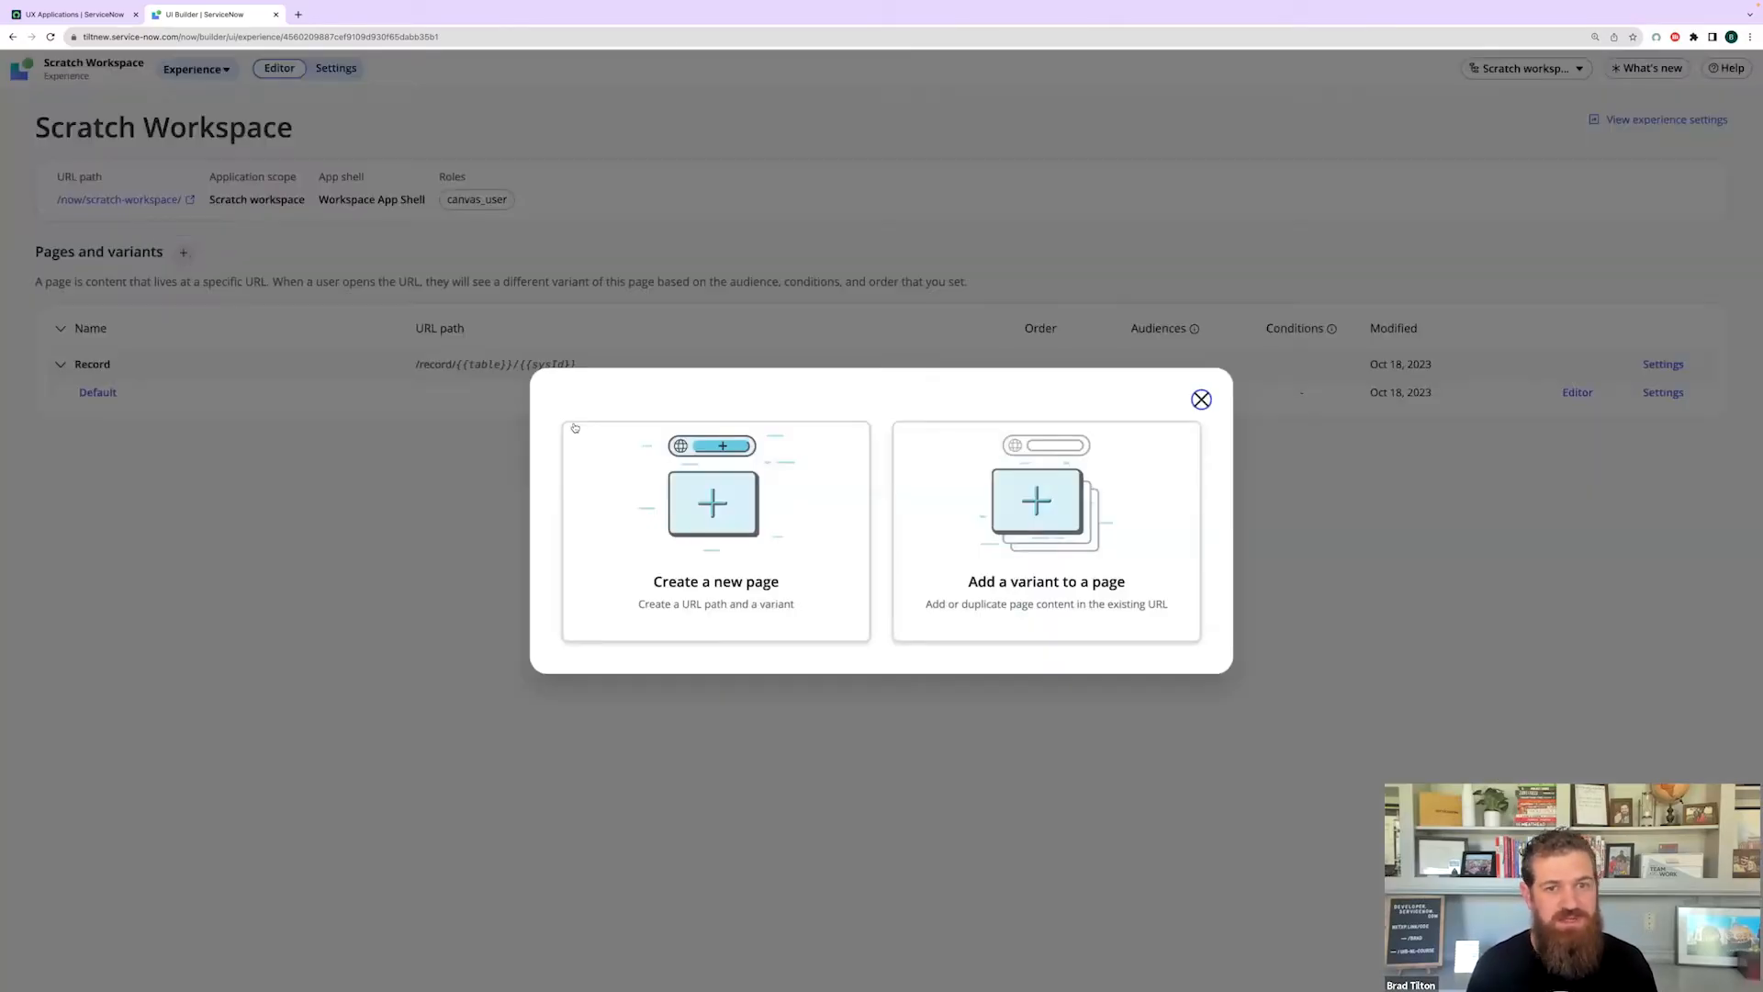
click(721, 544)
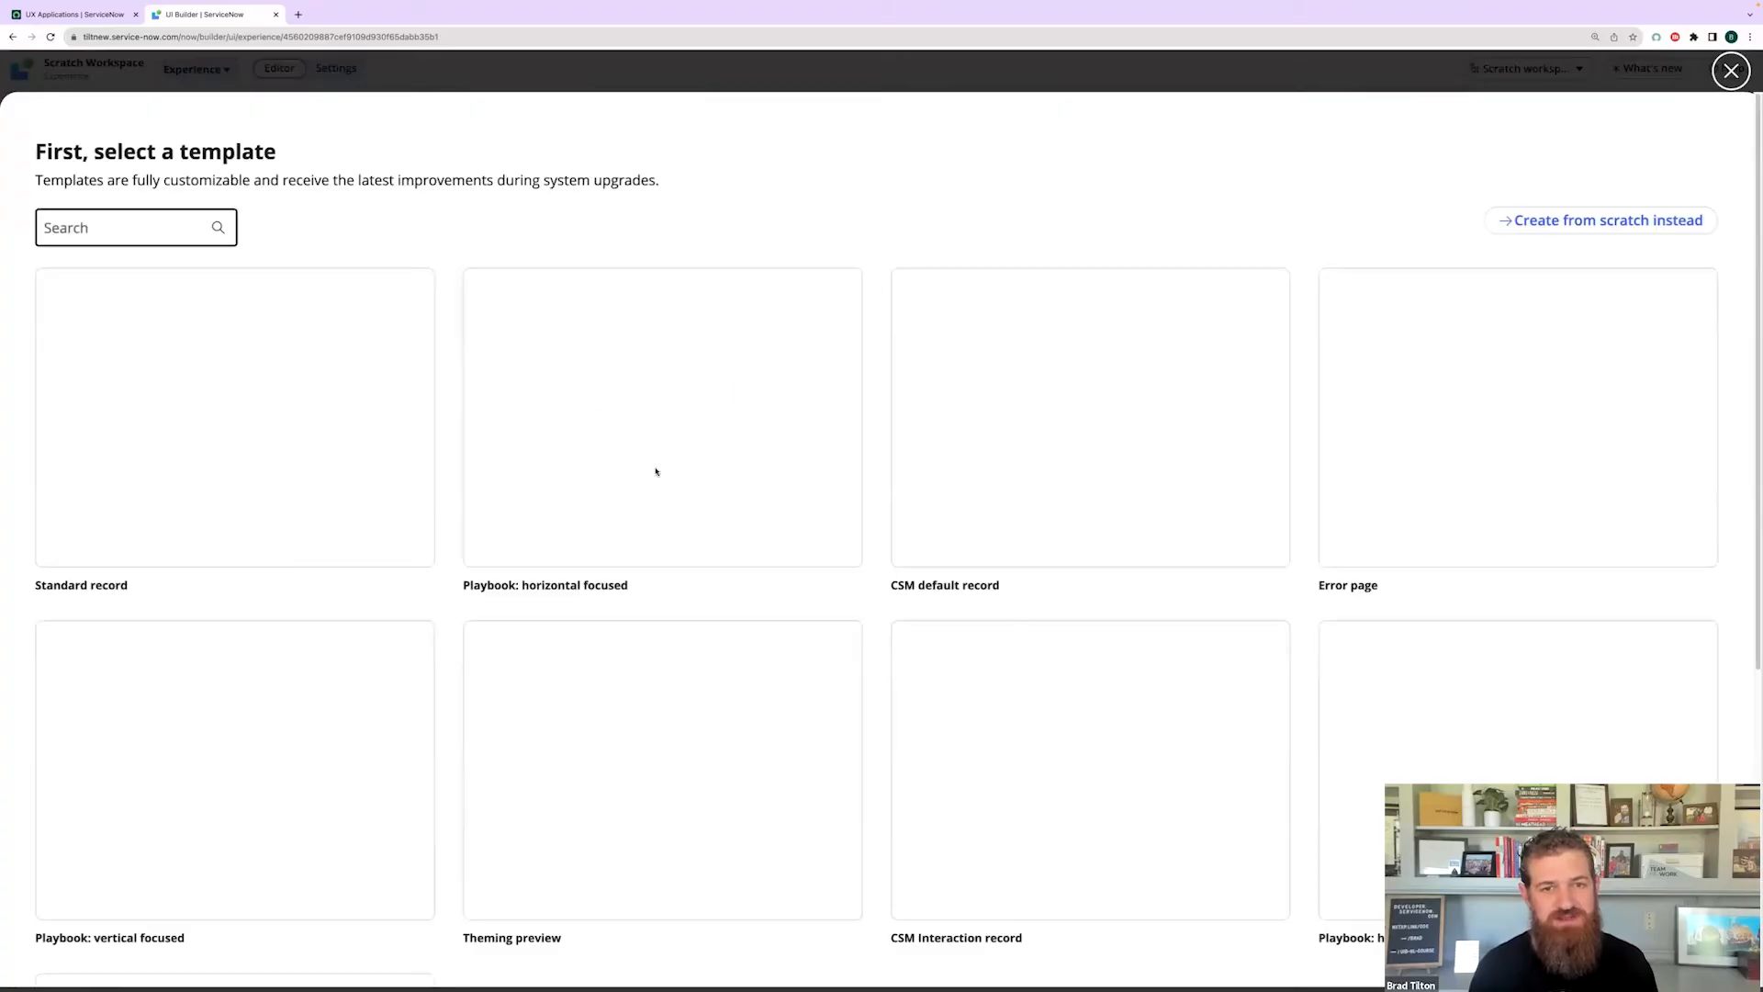
mouse_move(656, 472)
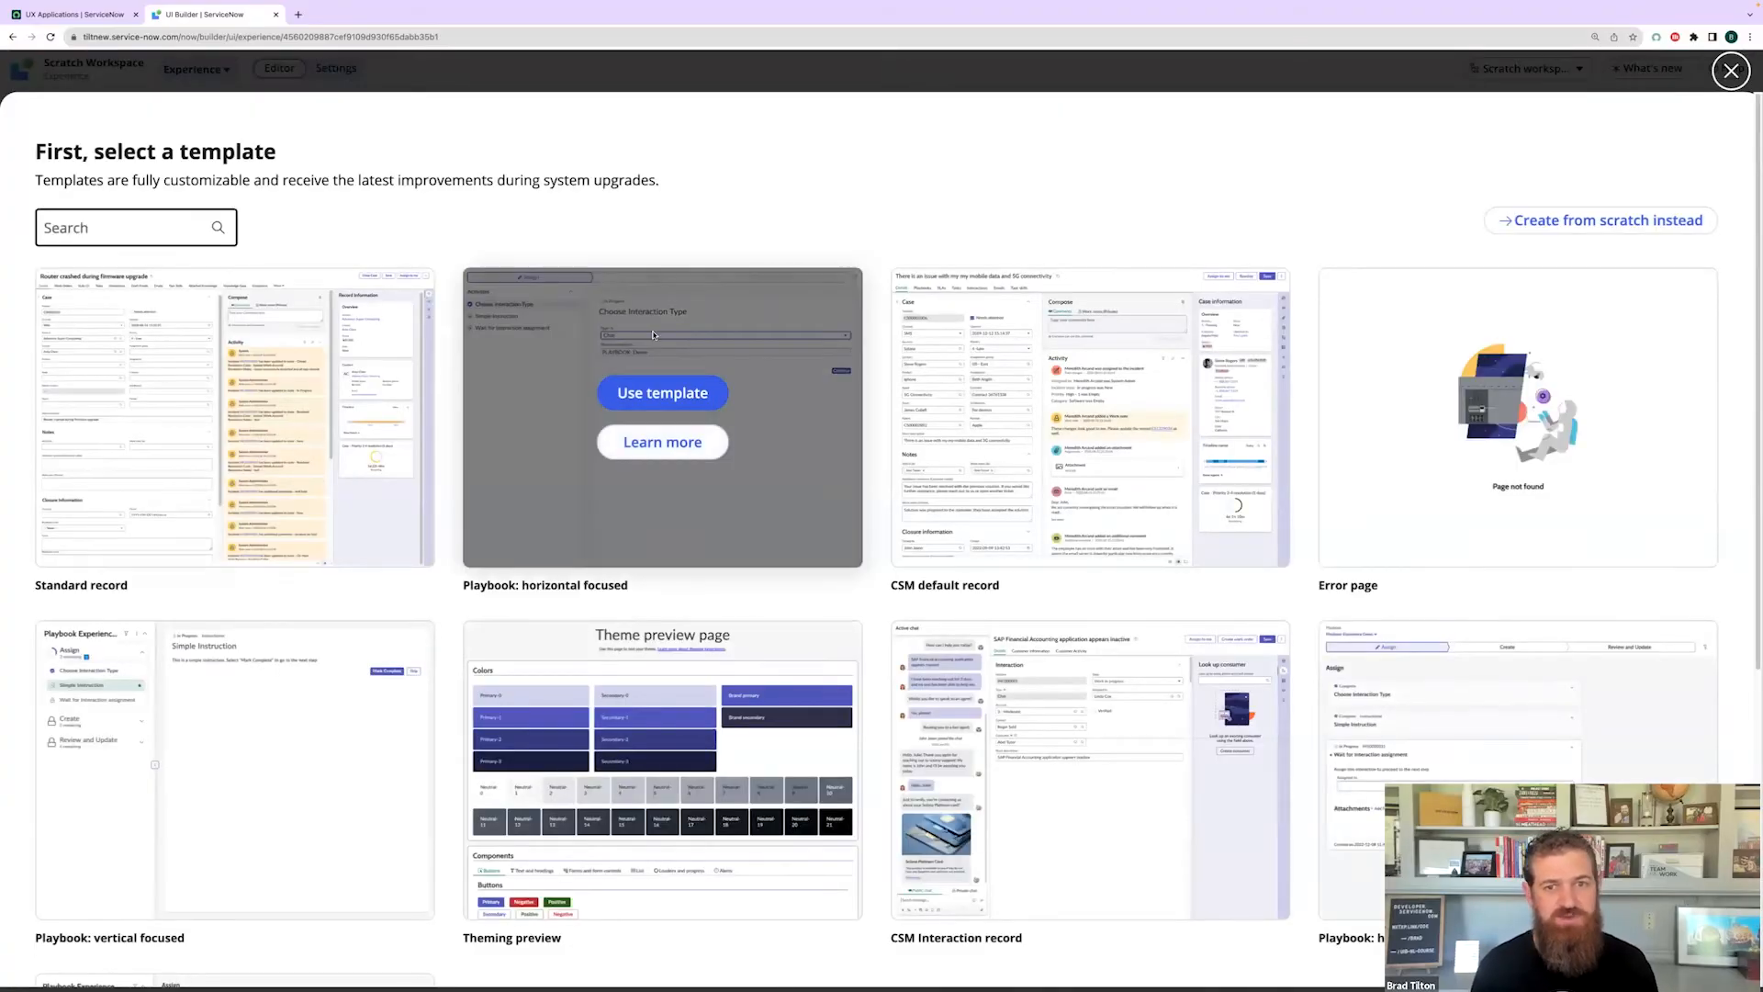
scroll(797, 303, down, 1)
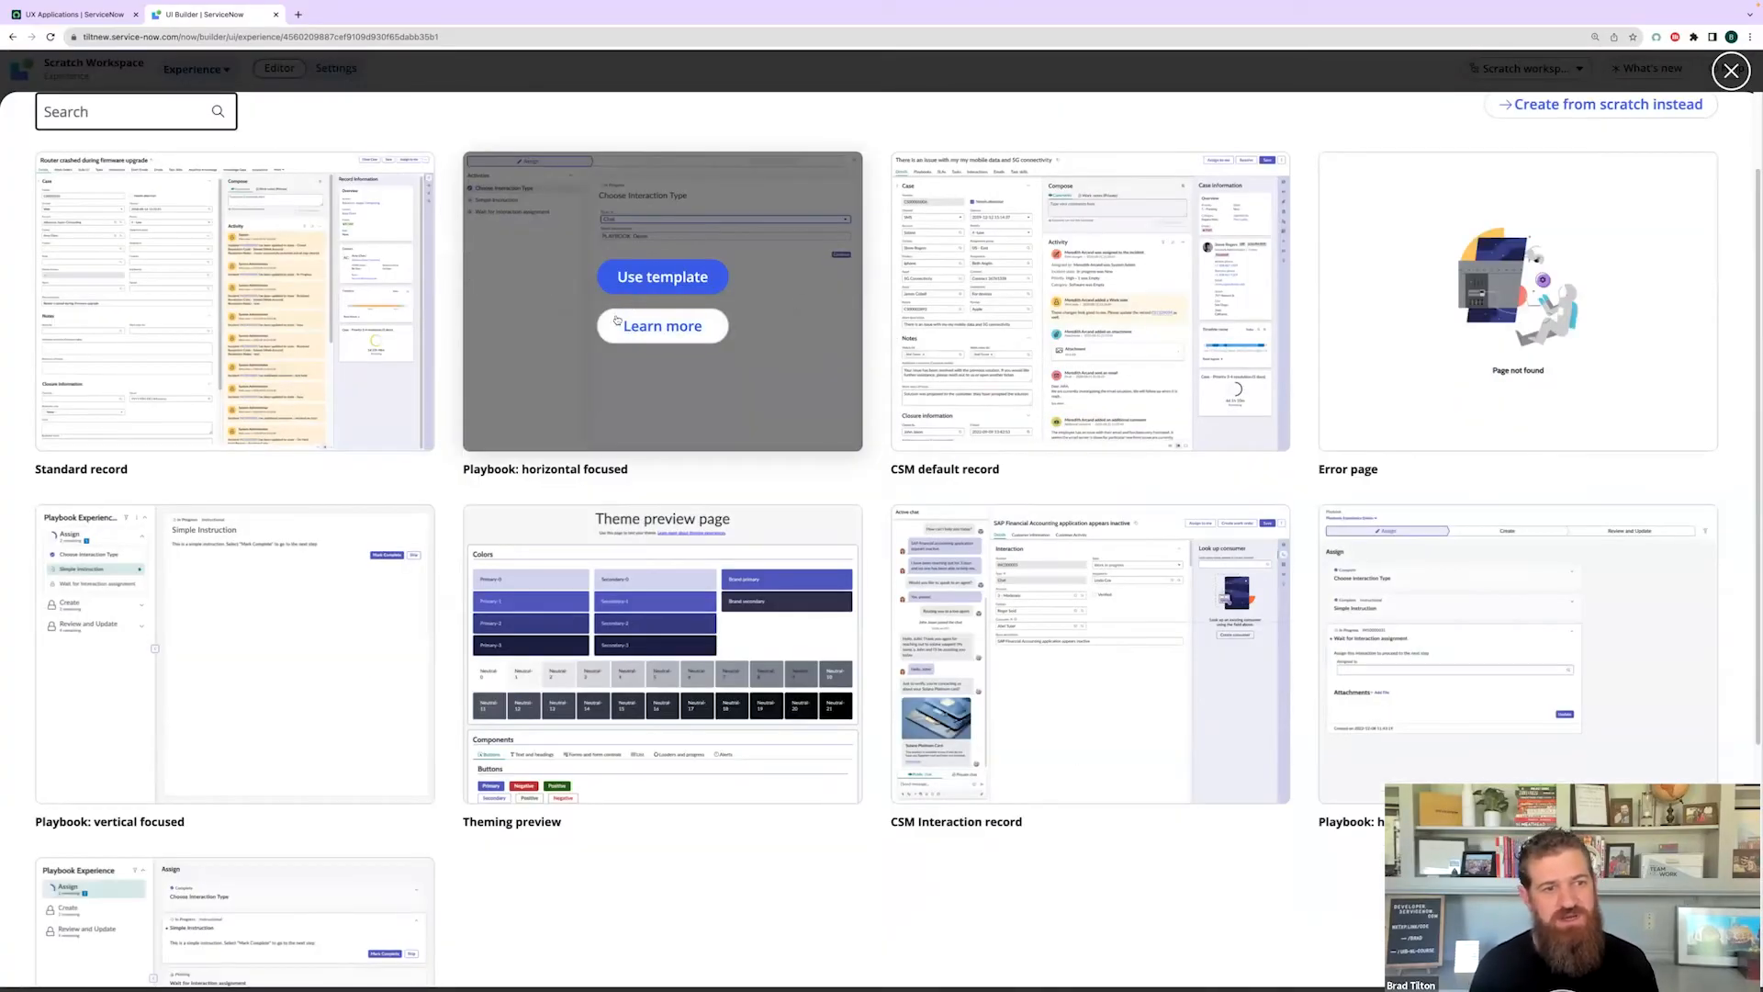
scroll(485, 304, up, 1)
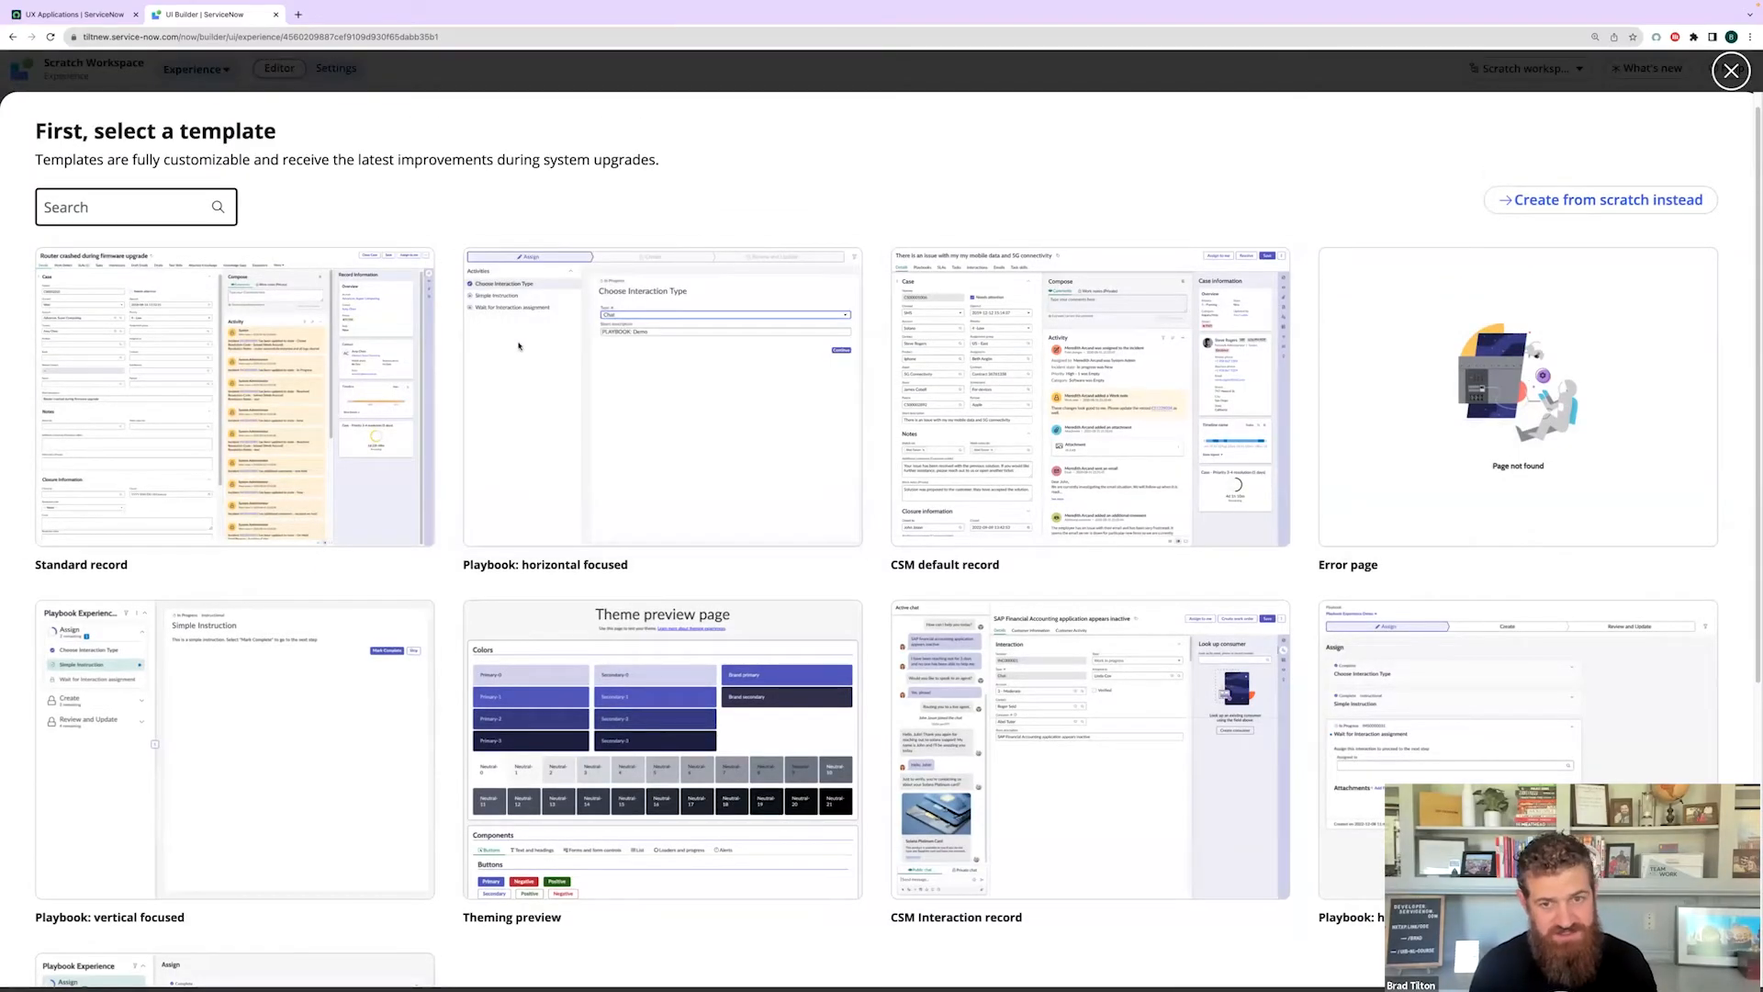
scroll(551, 368, down, 2)
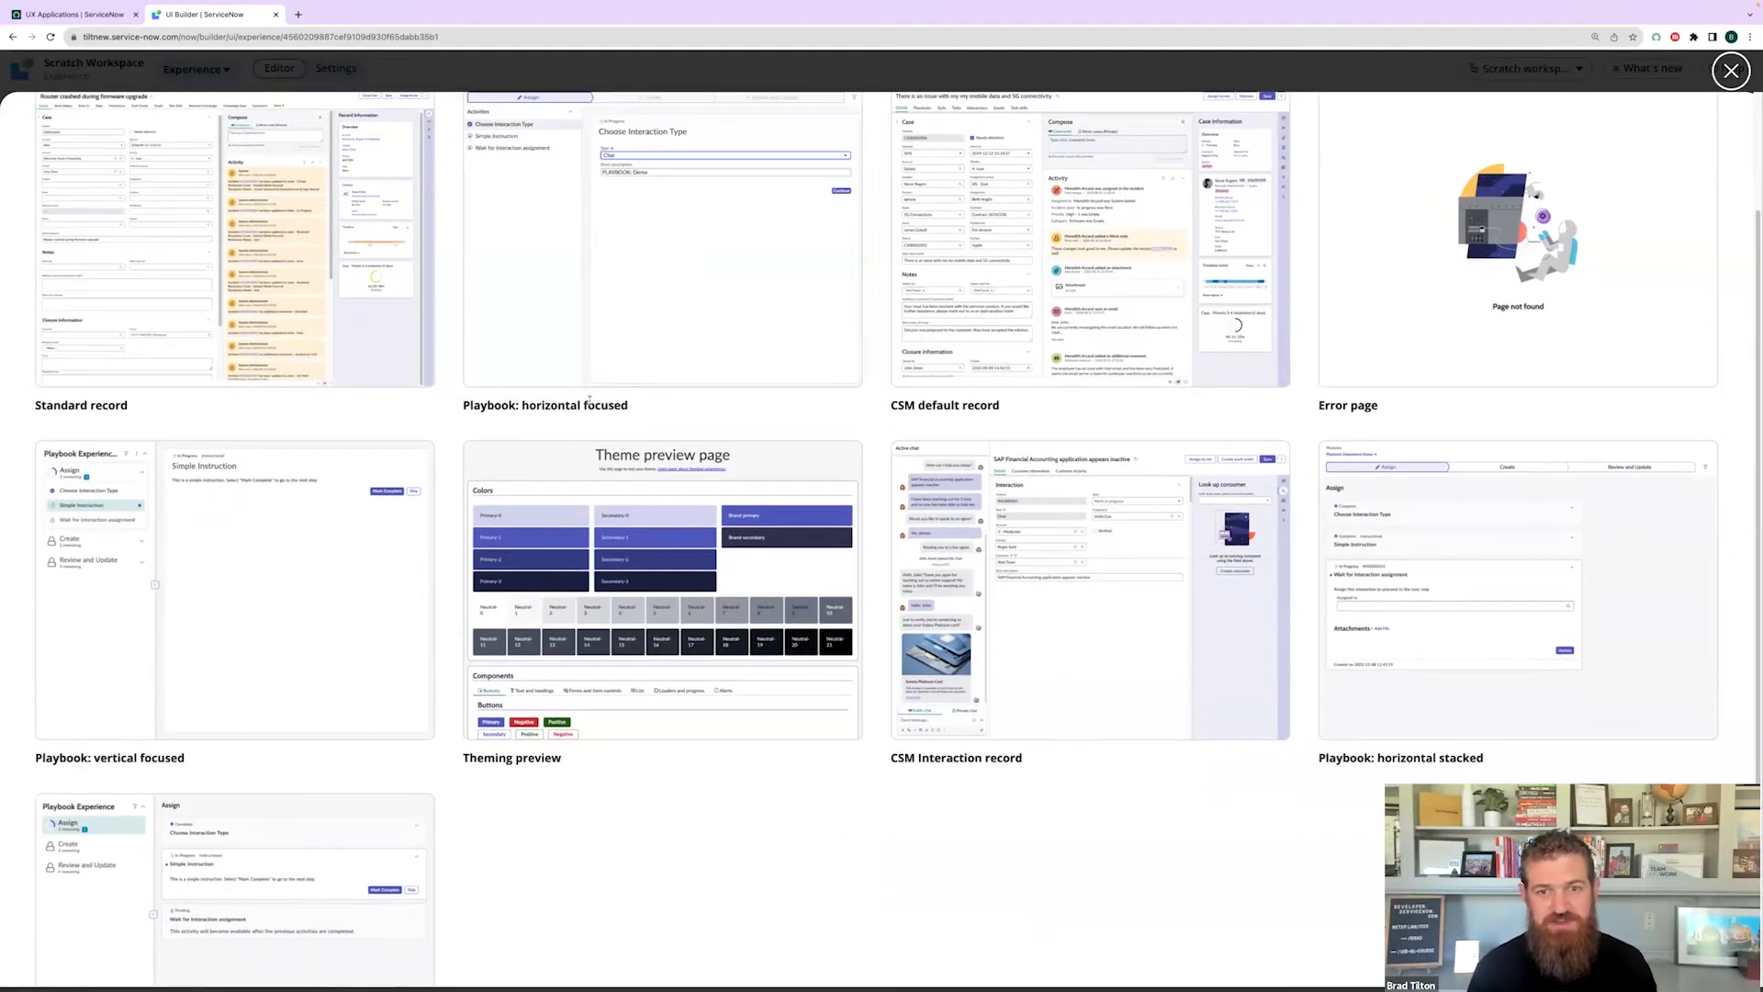
scroll(826, 713, down, 3)
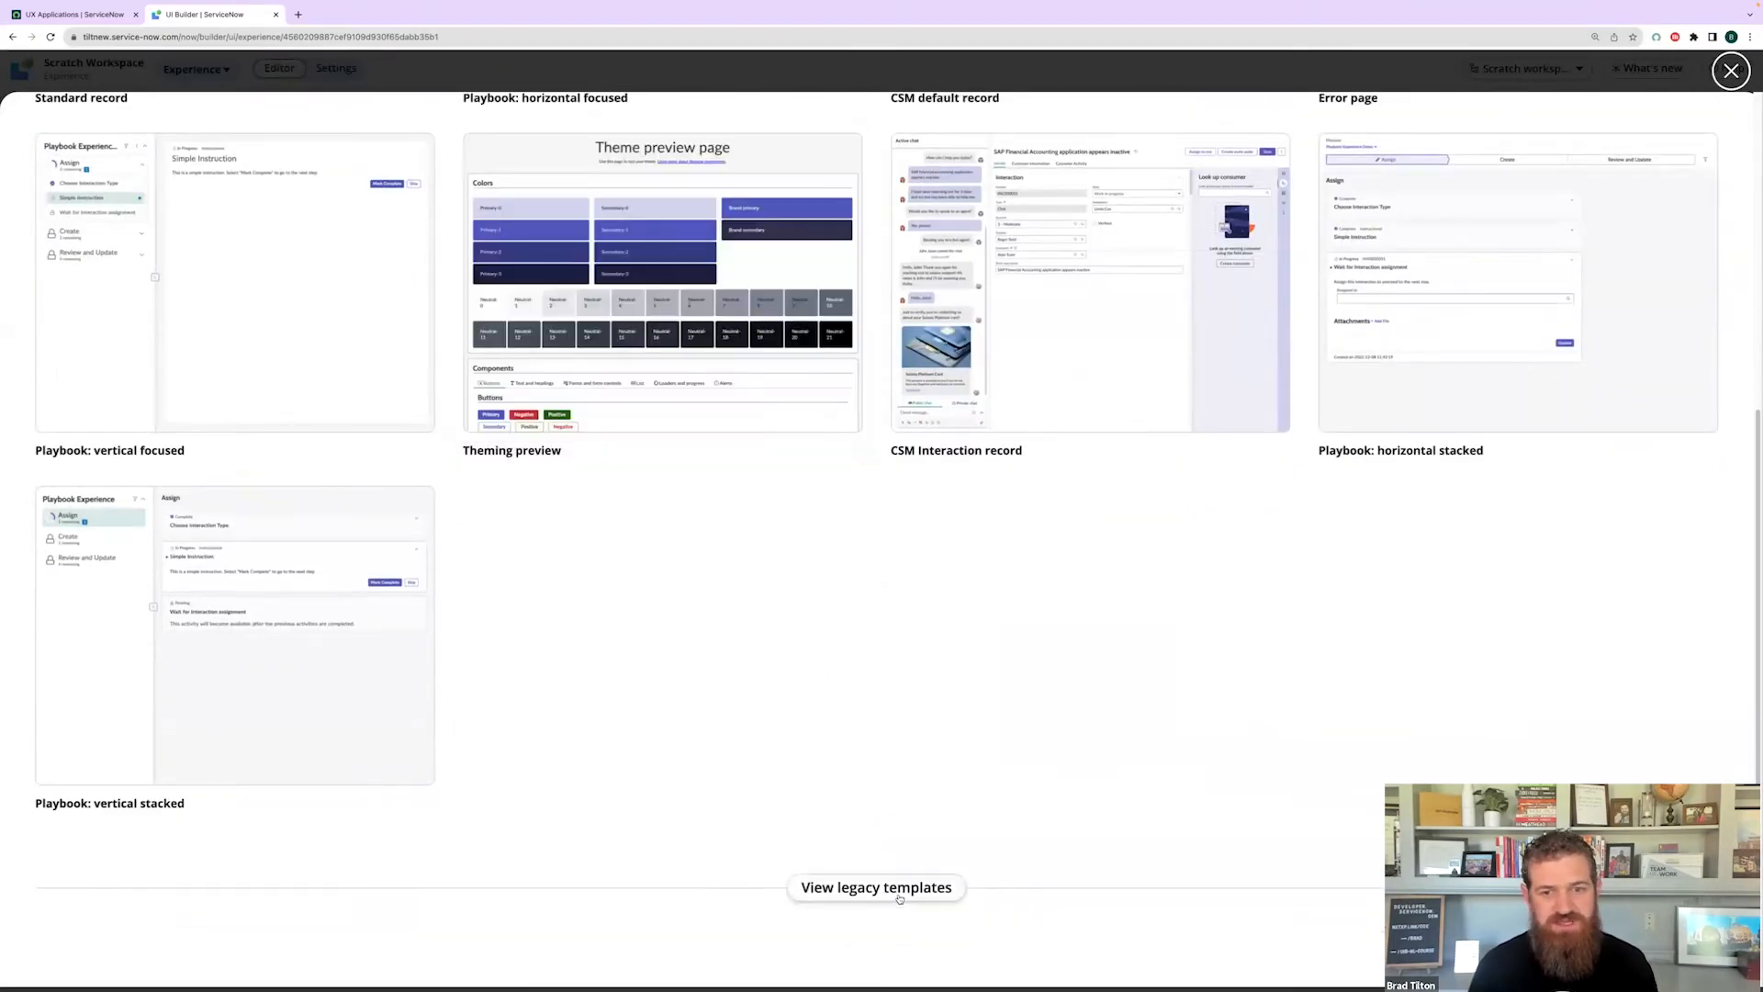
- Show the legacy templates and pick the List template for the new page
click(899, 897)
scroll(697, 725, down, 8)
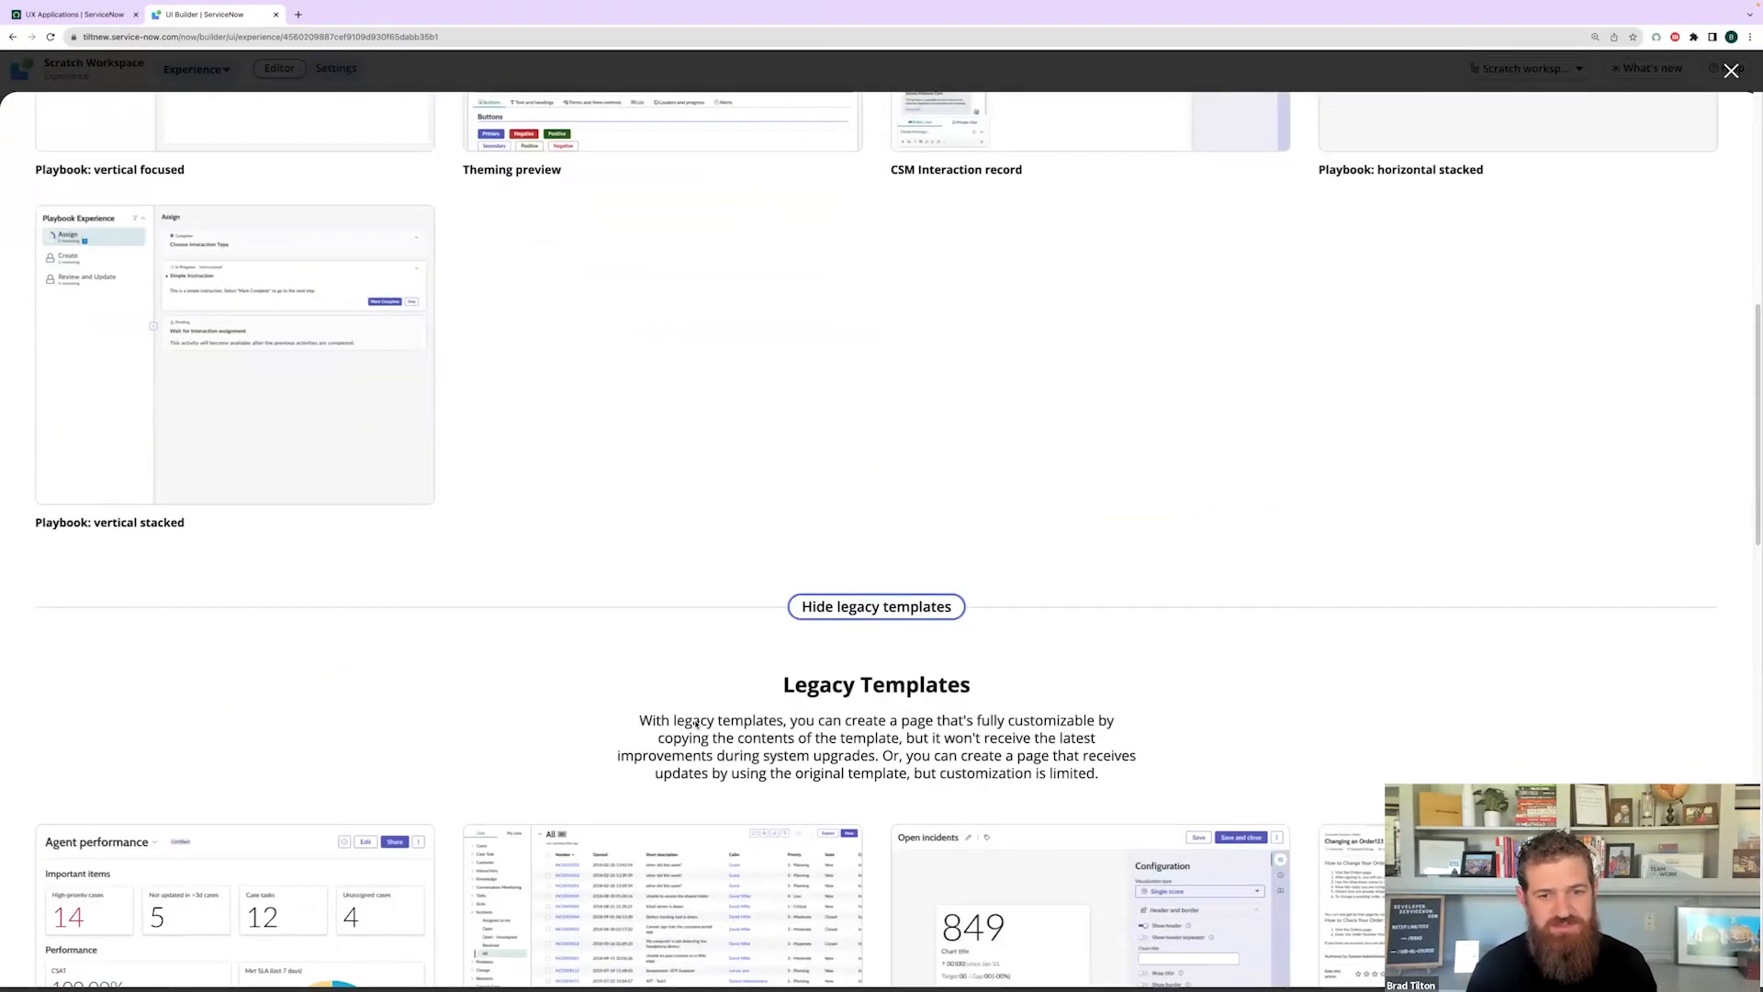
scroll(696, 724, down, 2)
mouse_move(661, 321)
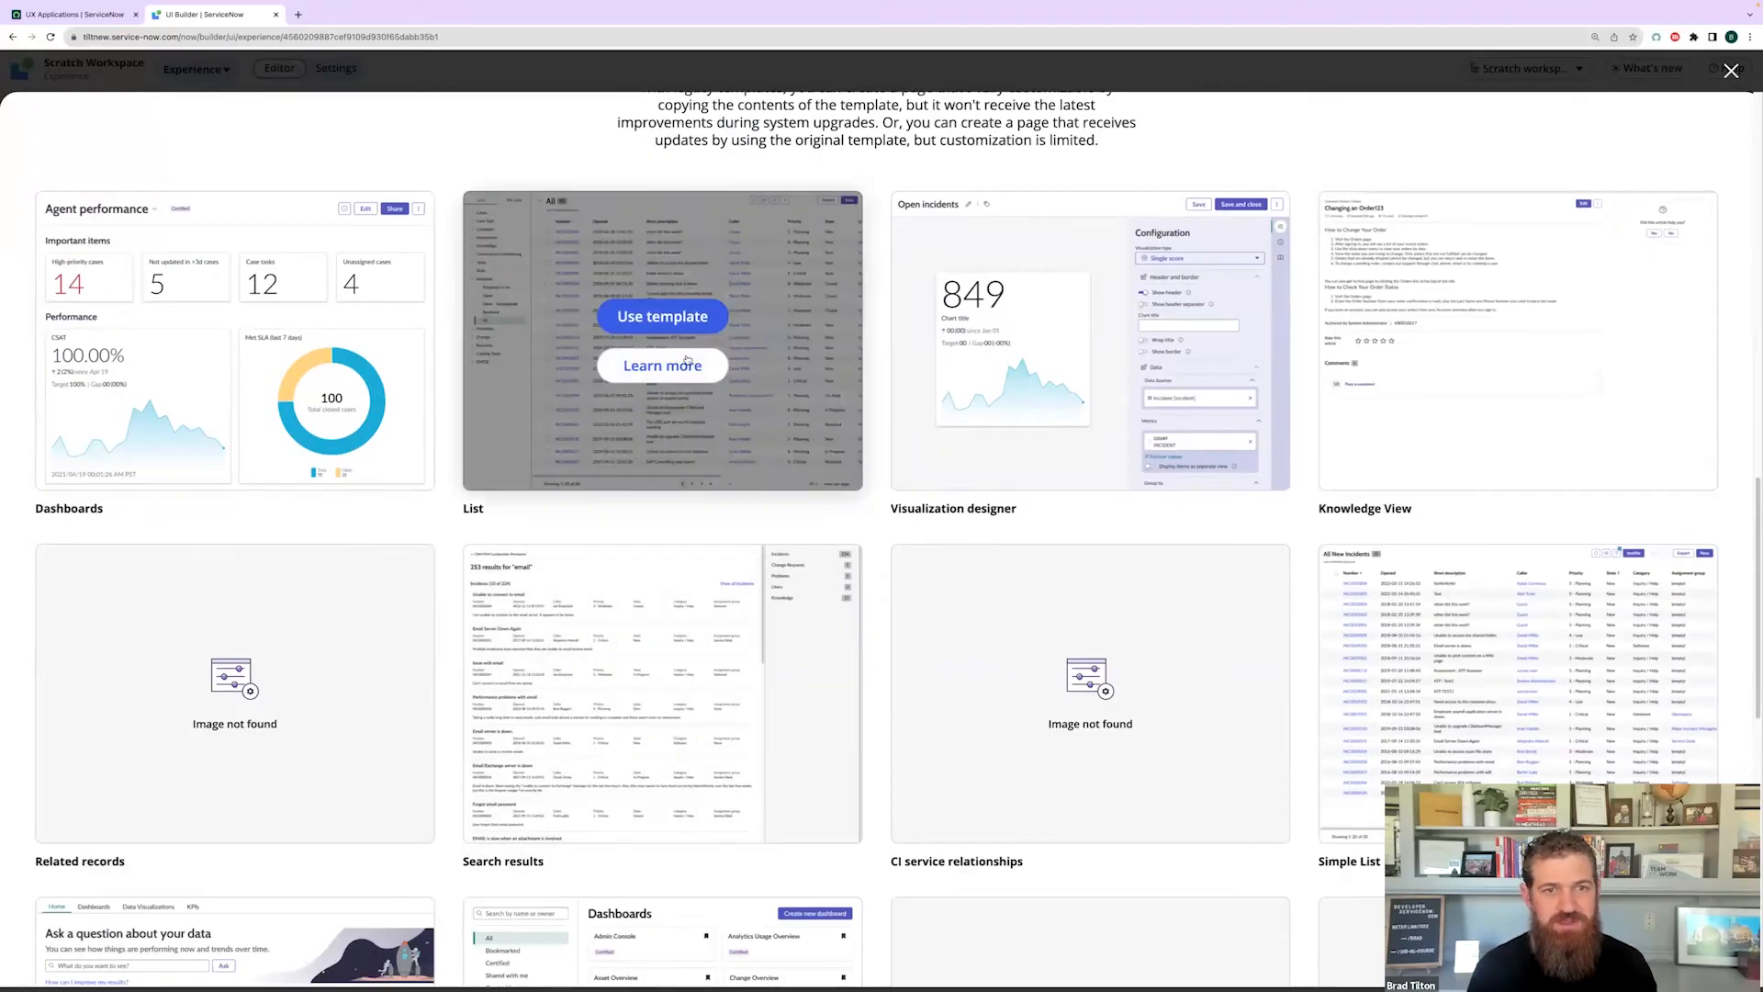
click(663, 317)
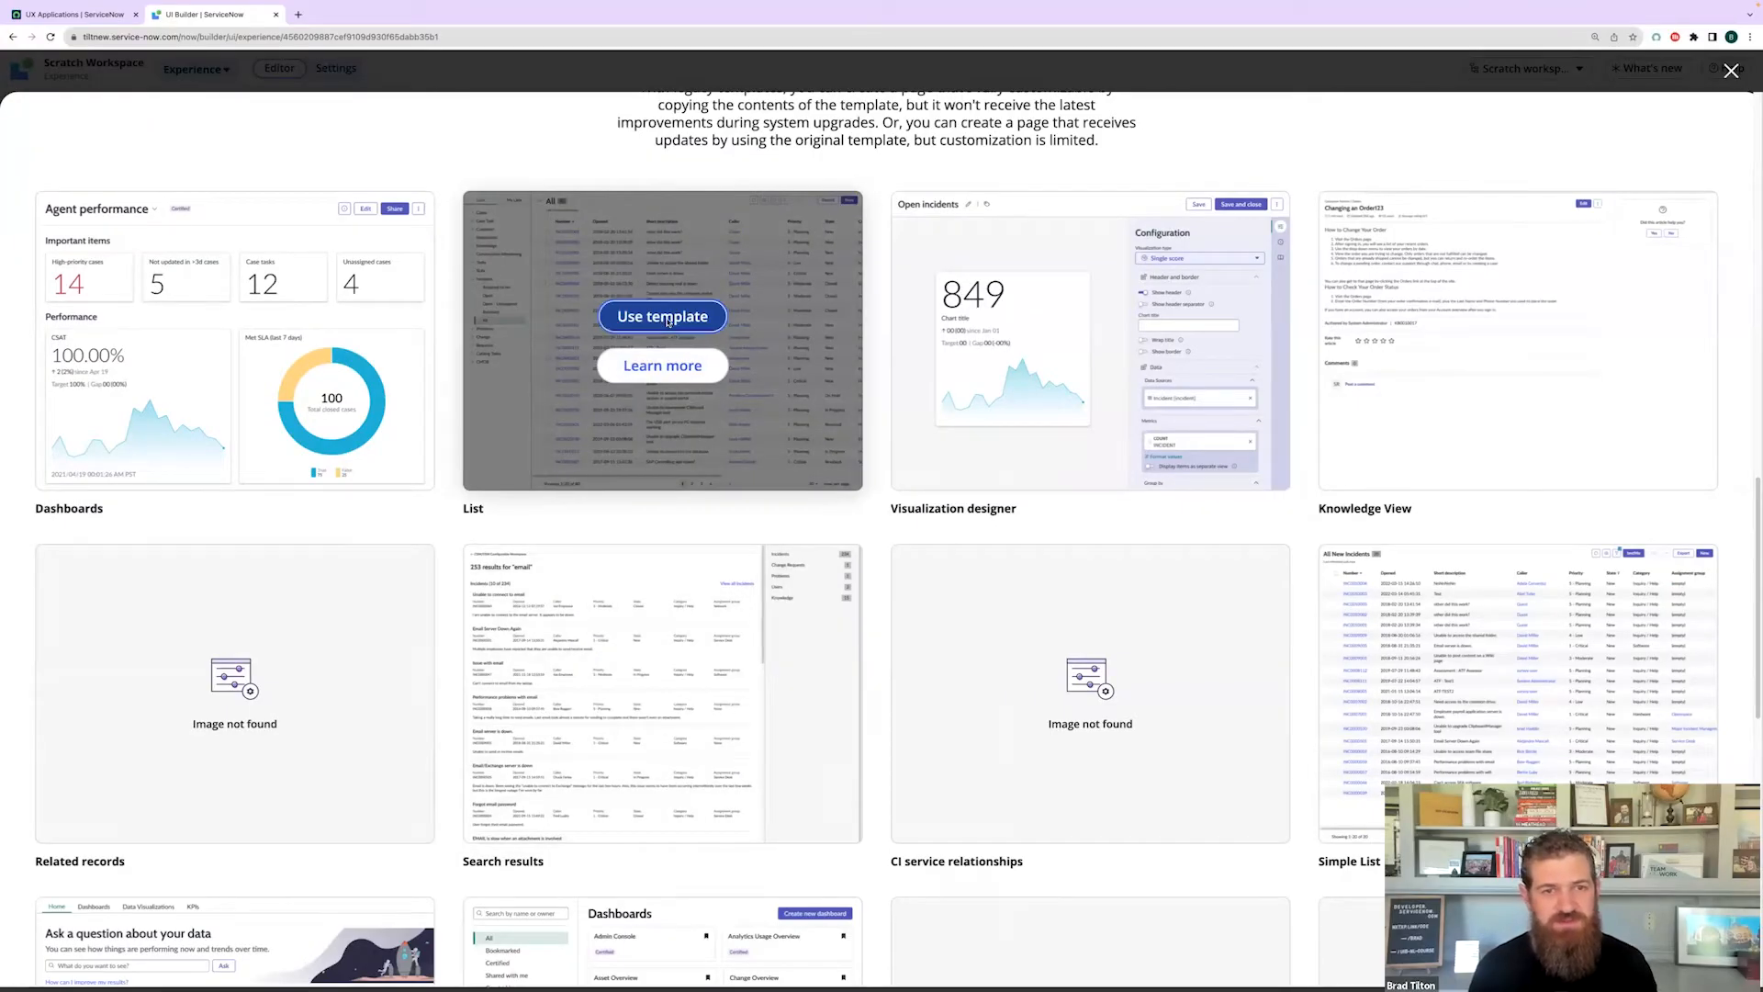
- Name the page 'List' as a fully customizable copy at /list, with a Default variant
triple_click(509, 435)
text(List)
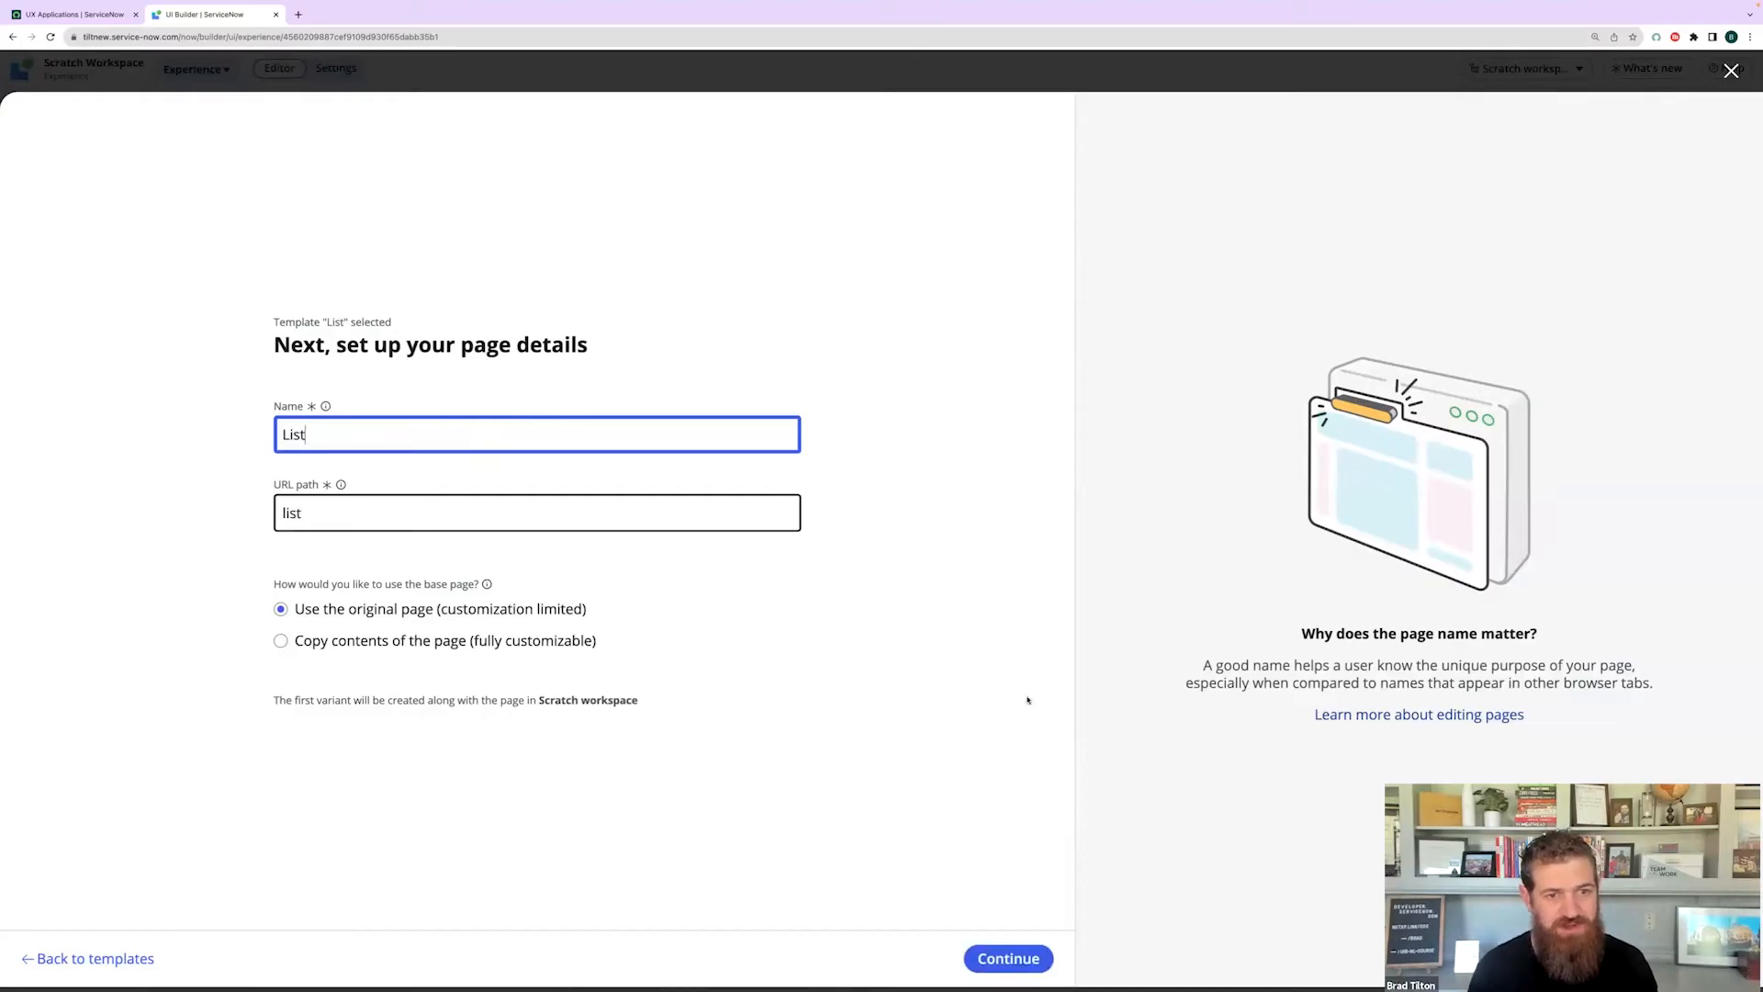
click(1114, 751)
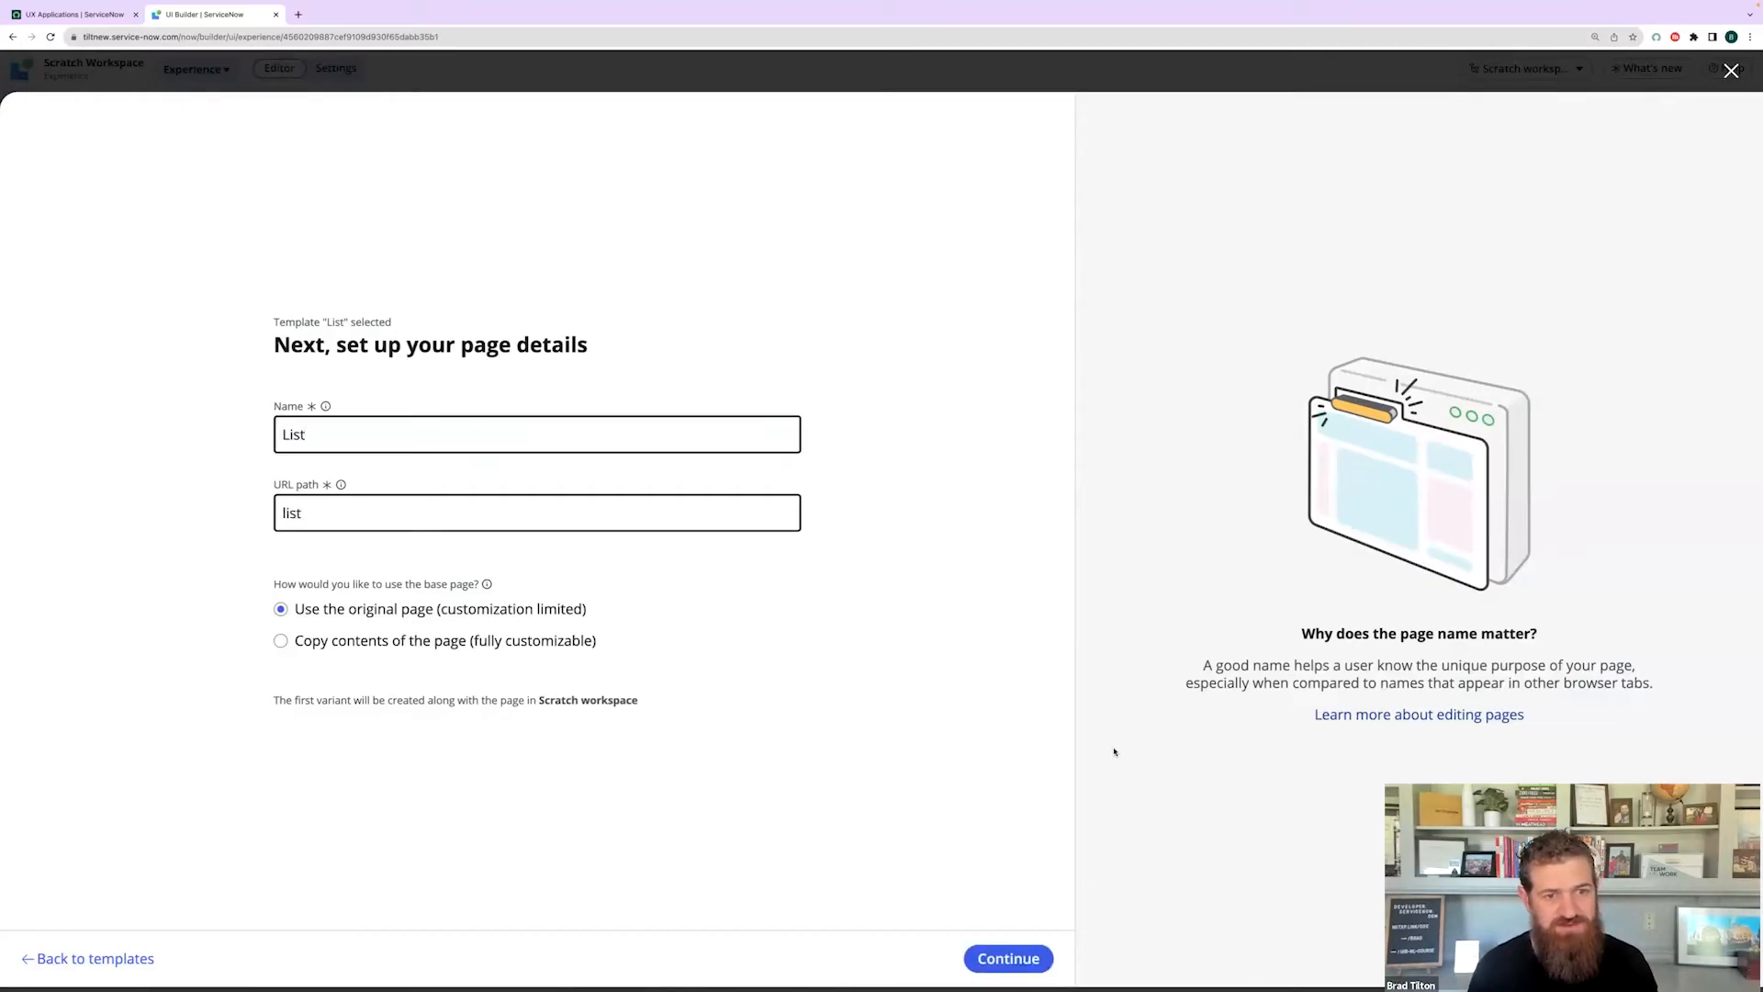
click(281, 641)
click(858, 761)
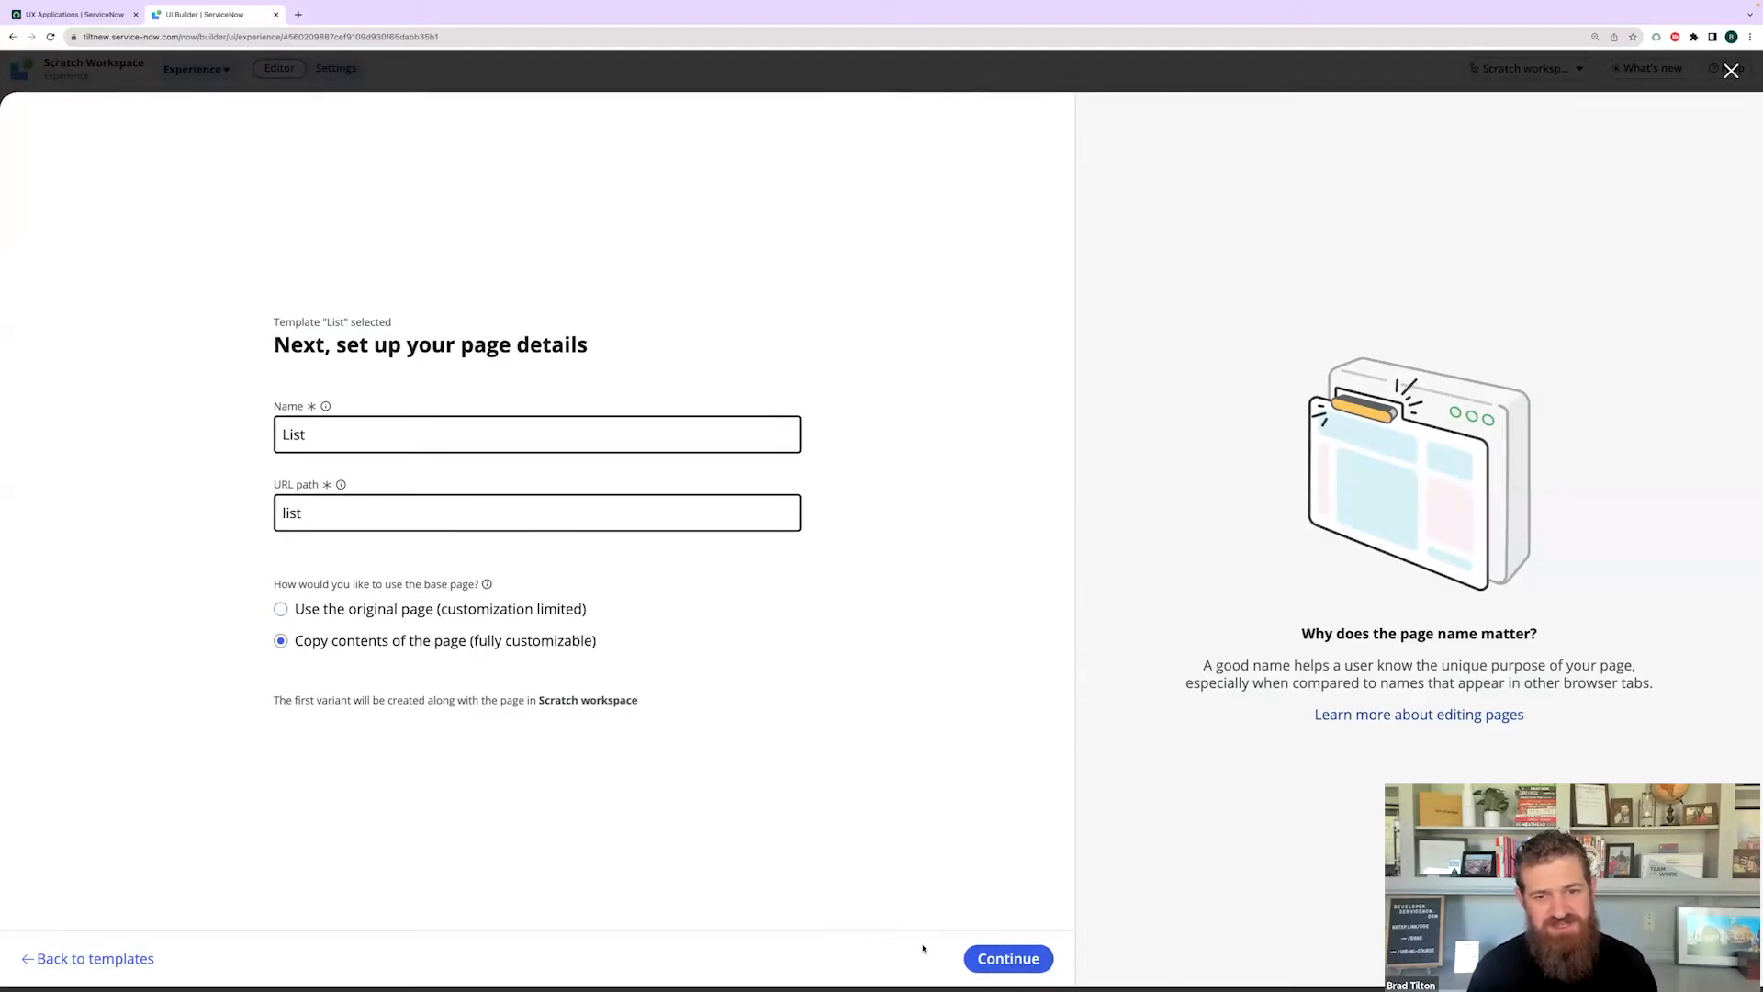
click(1008, 958)
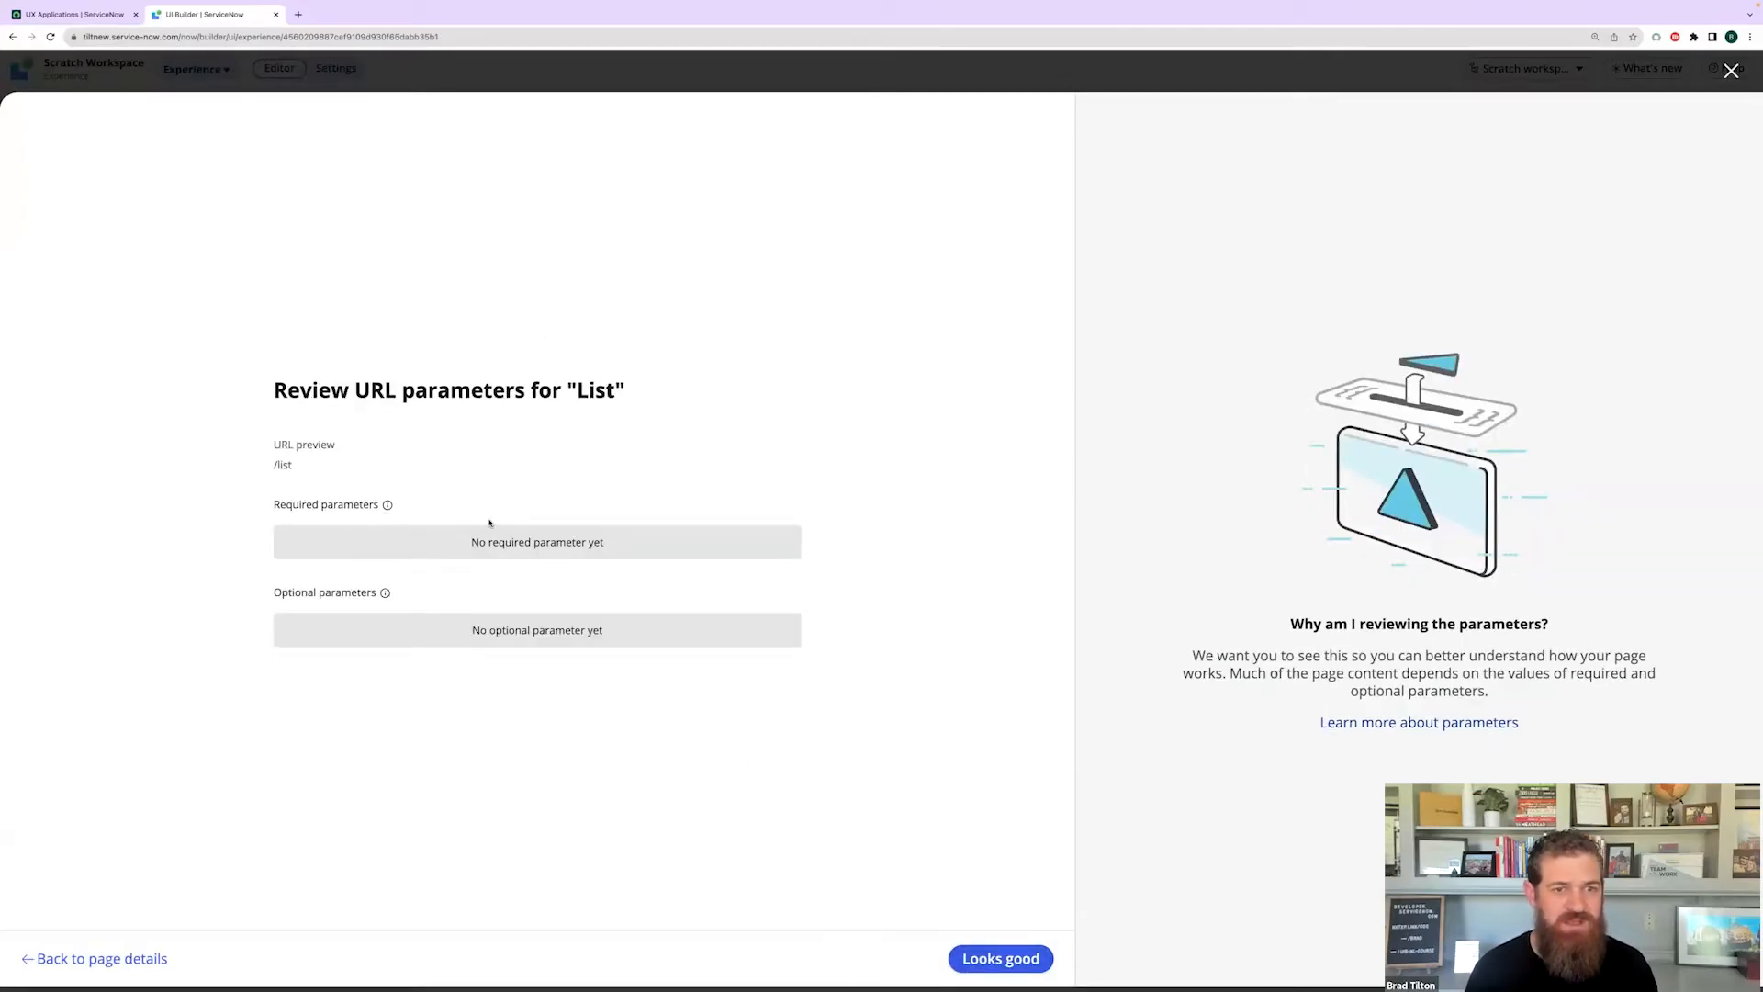
click(1001, 962)
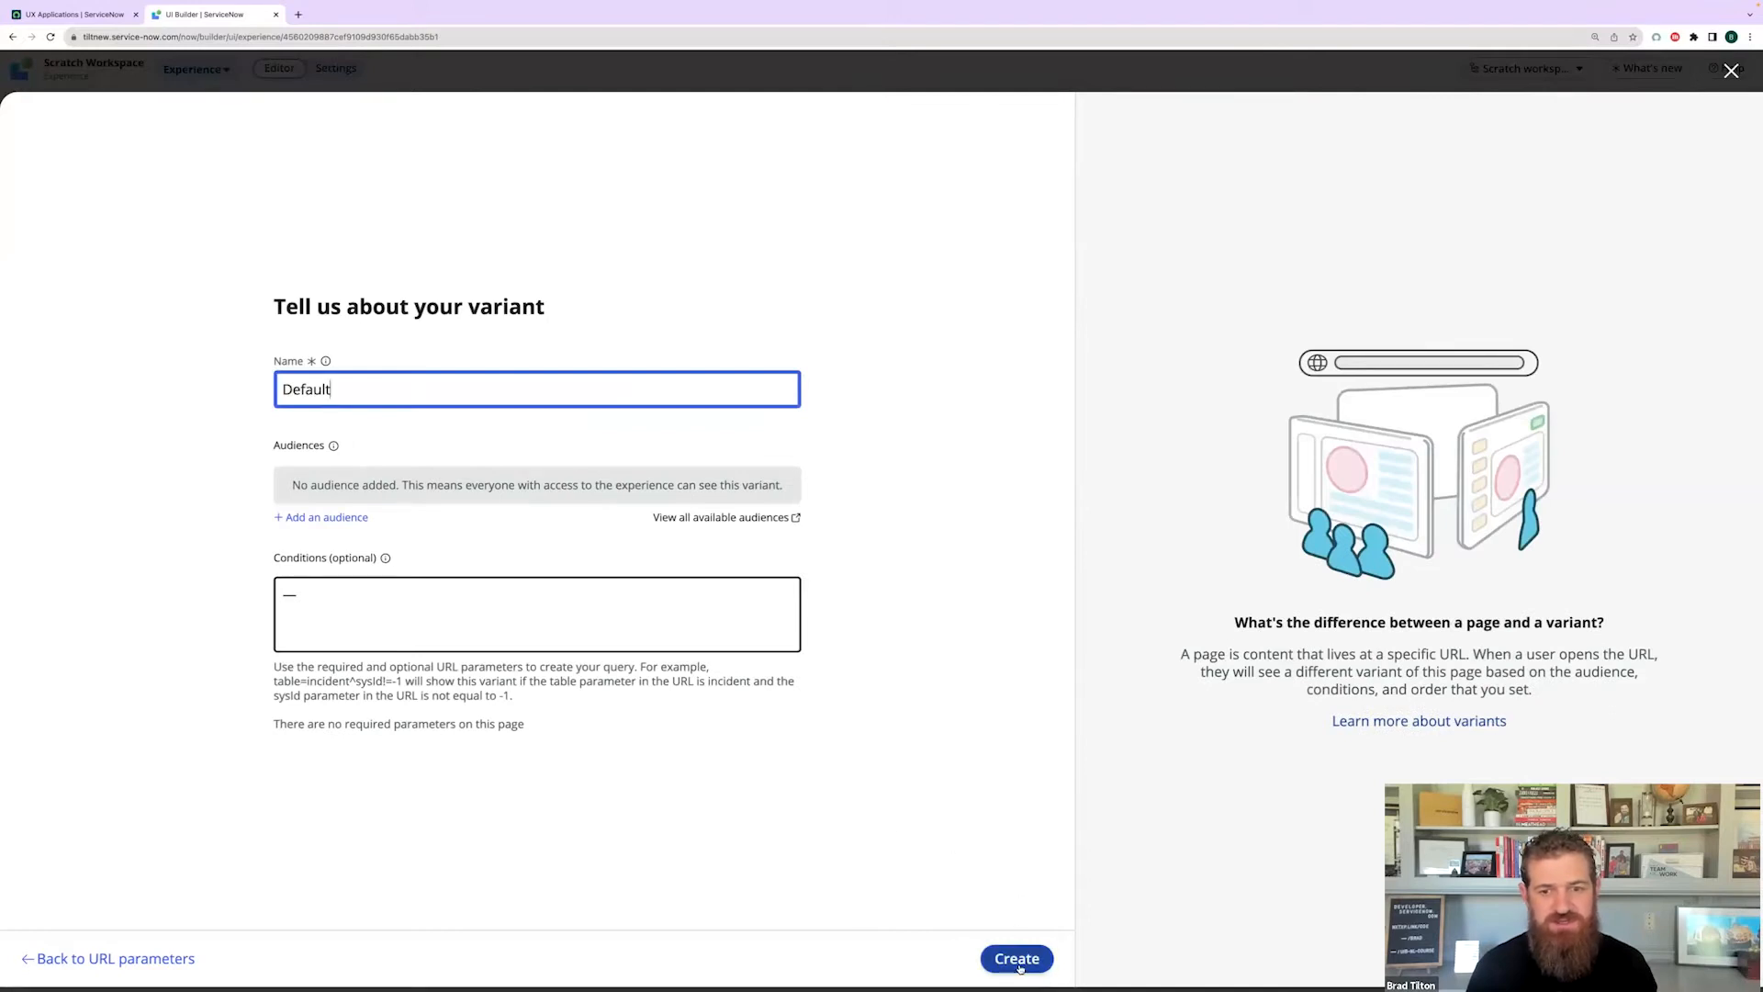
click(1016, 959)
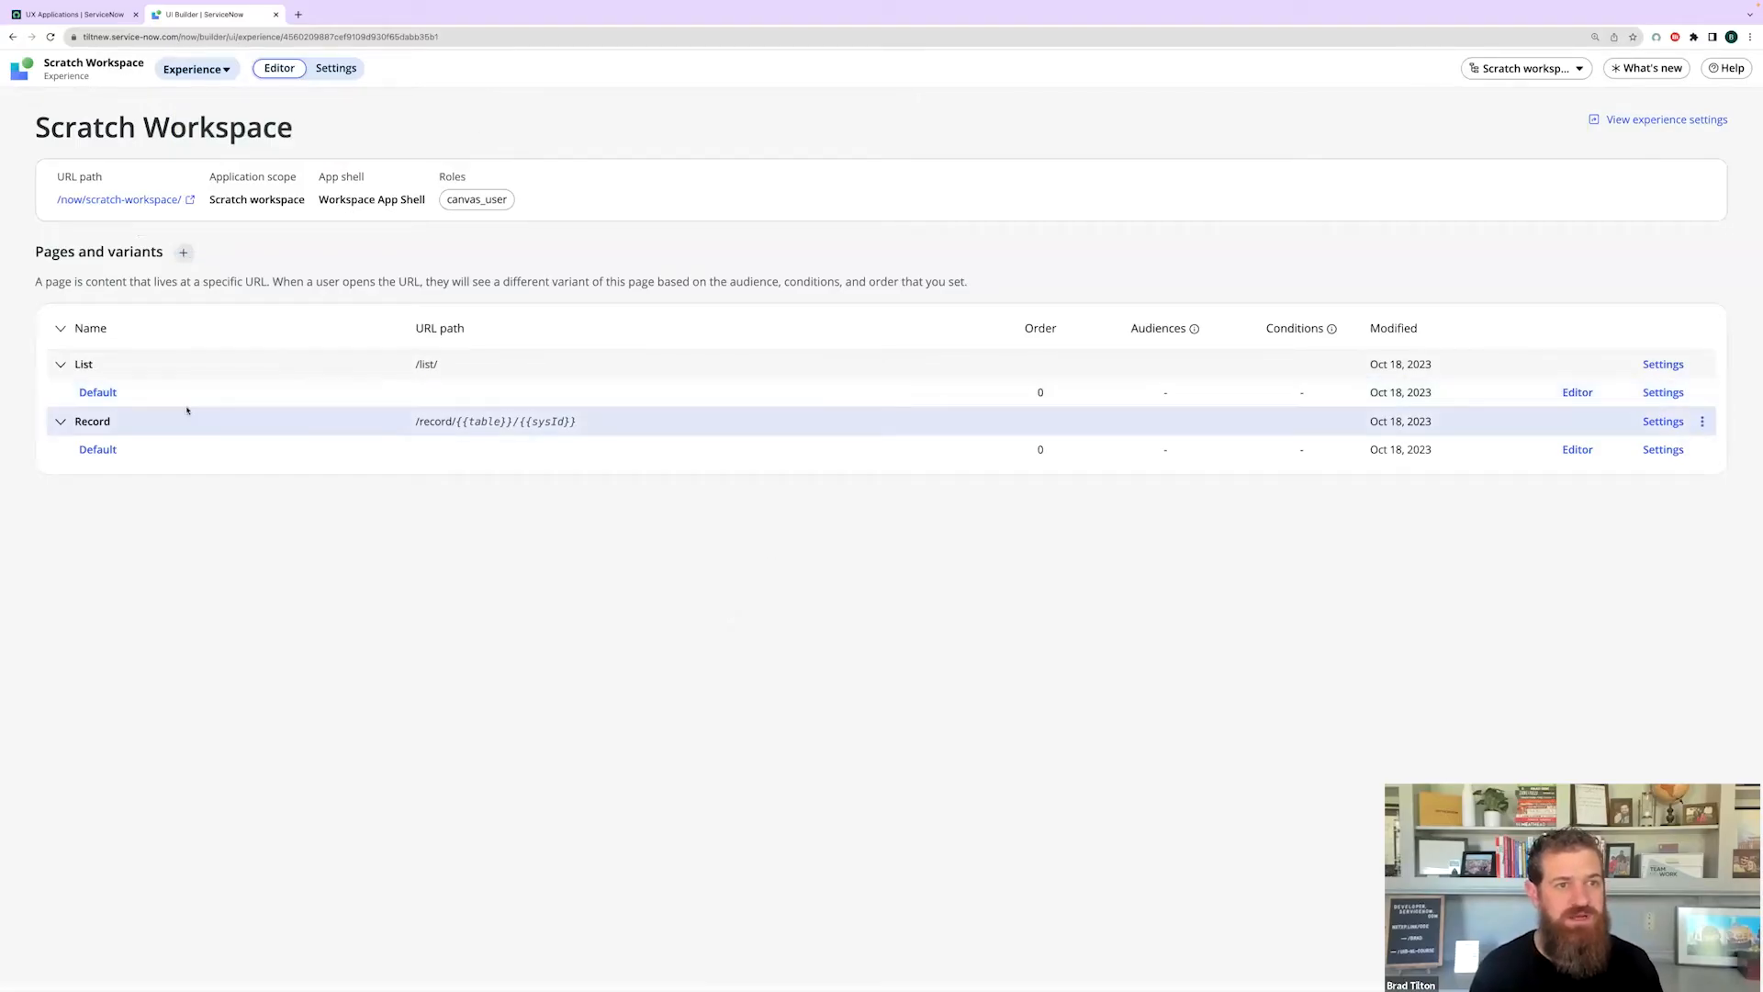
- Add an optional page parameter named listId in the List page's settings
click(1664, 393)
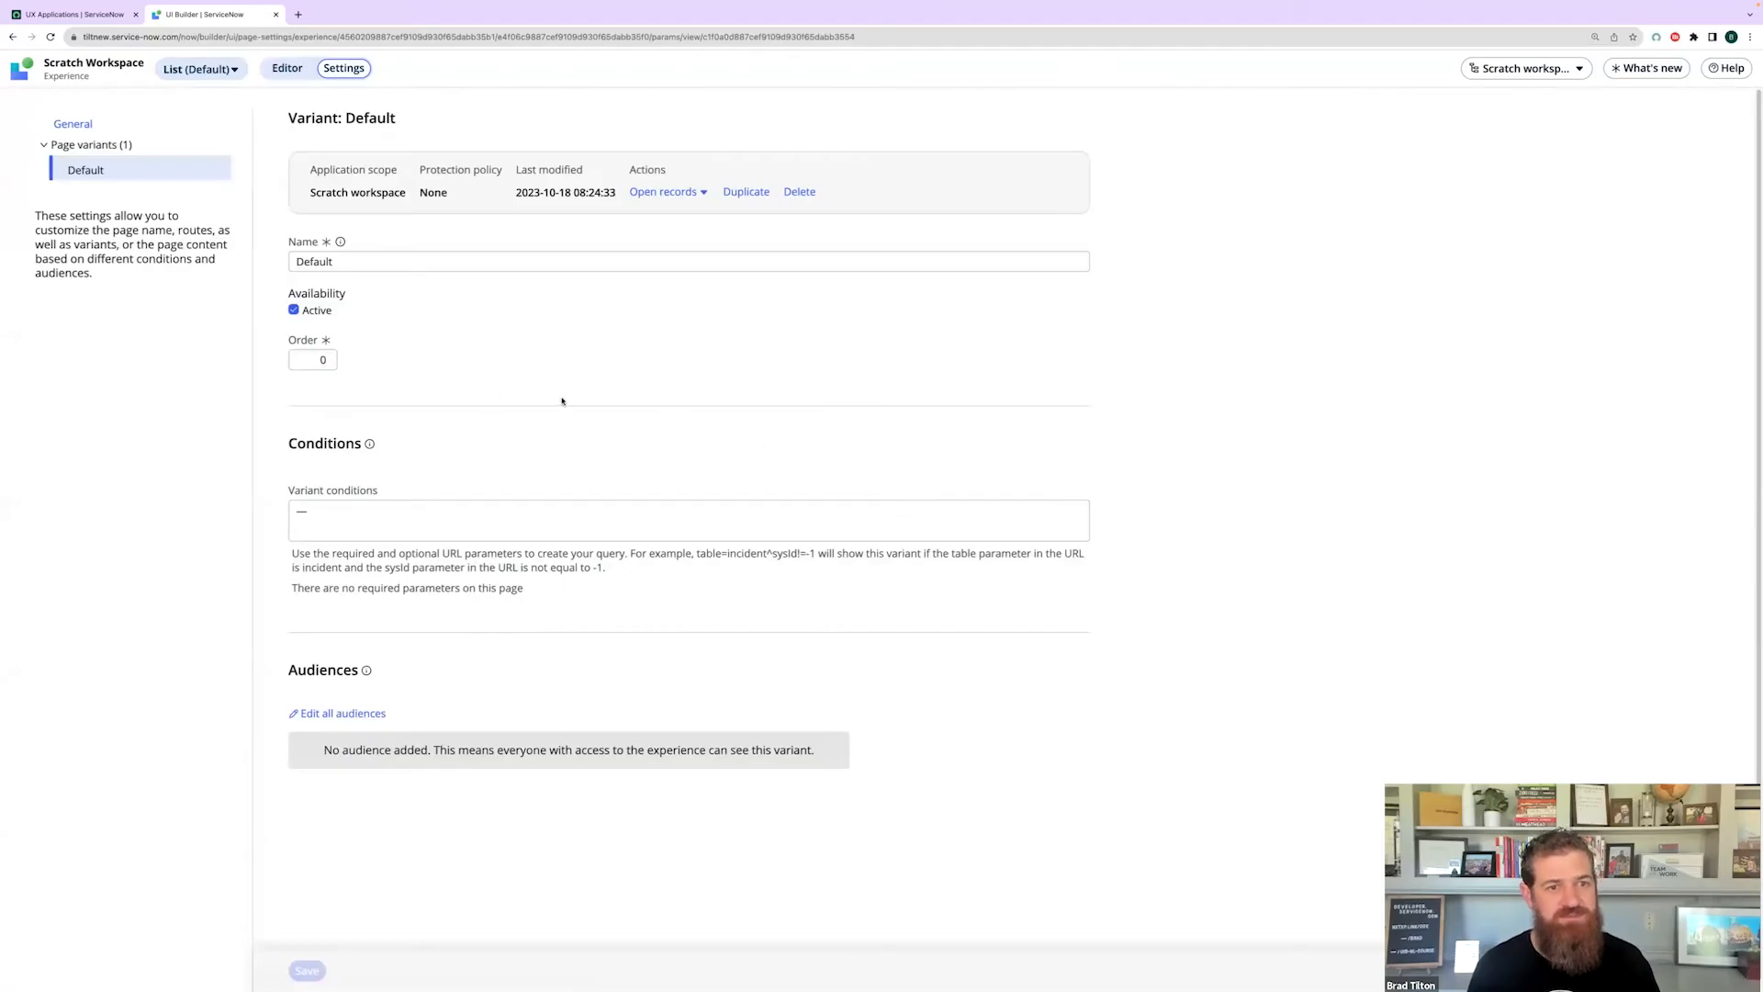
click(79, 127)
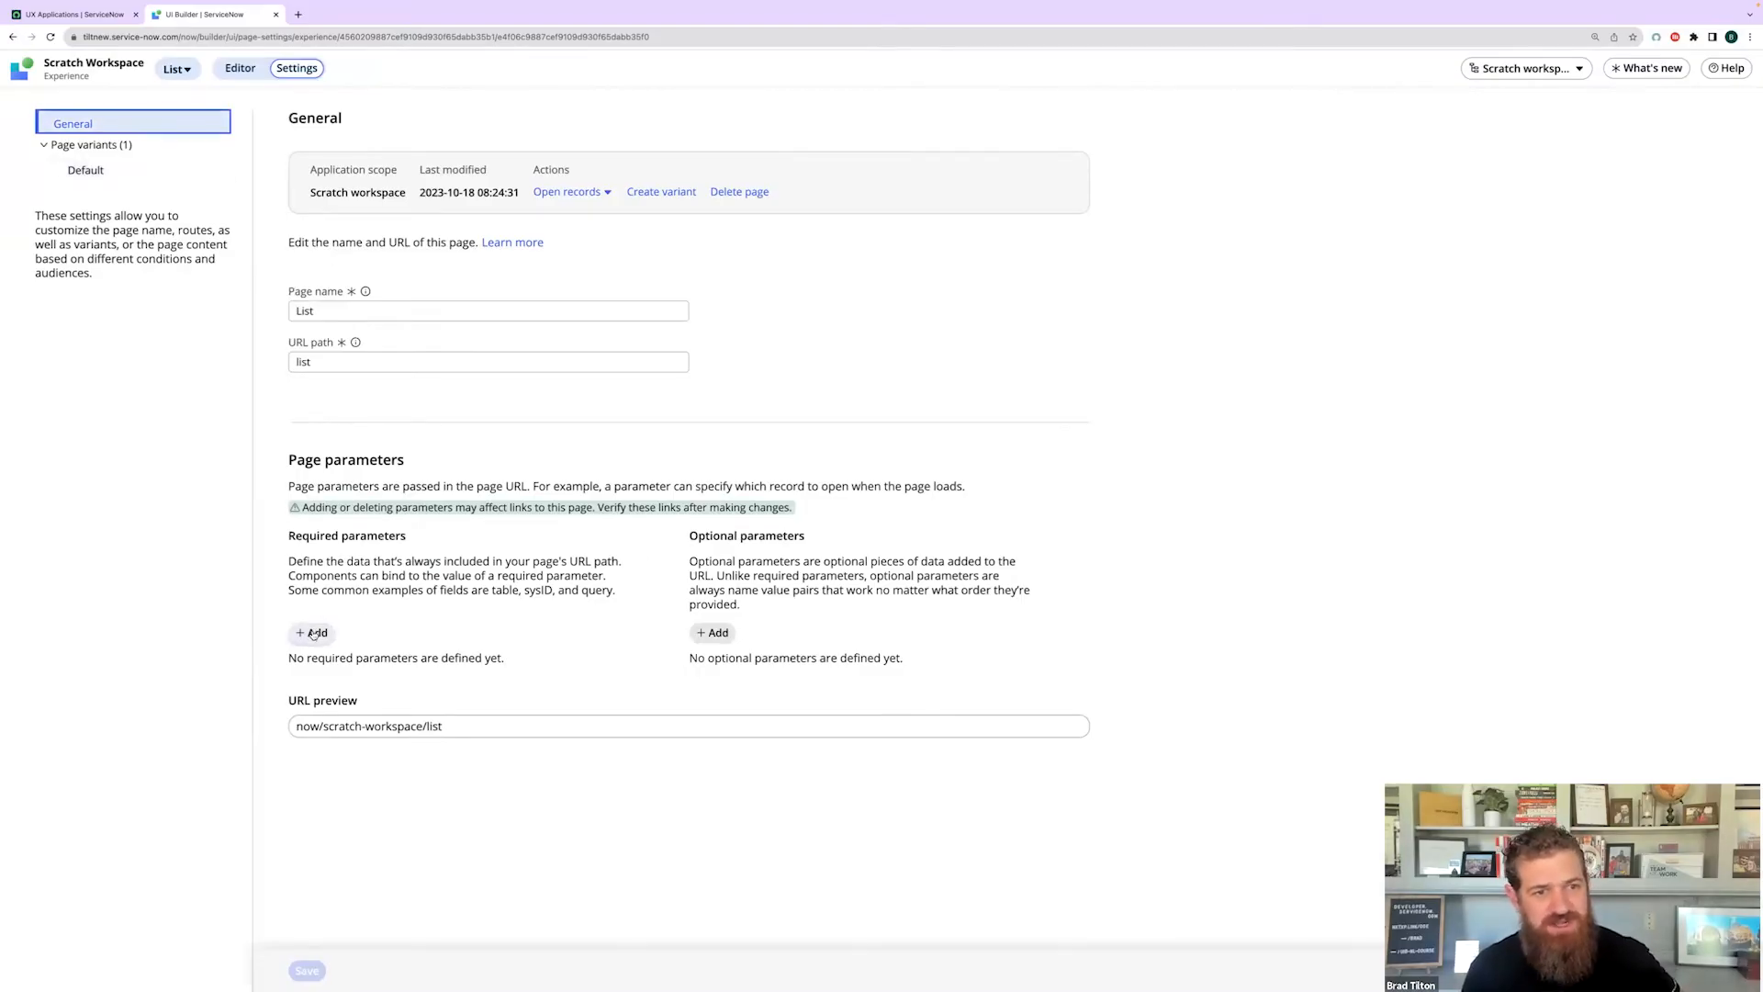
click(714, 634)
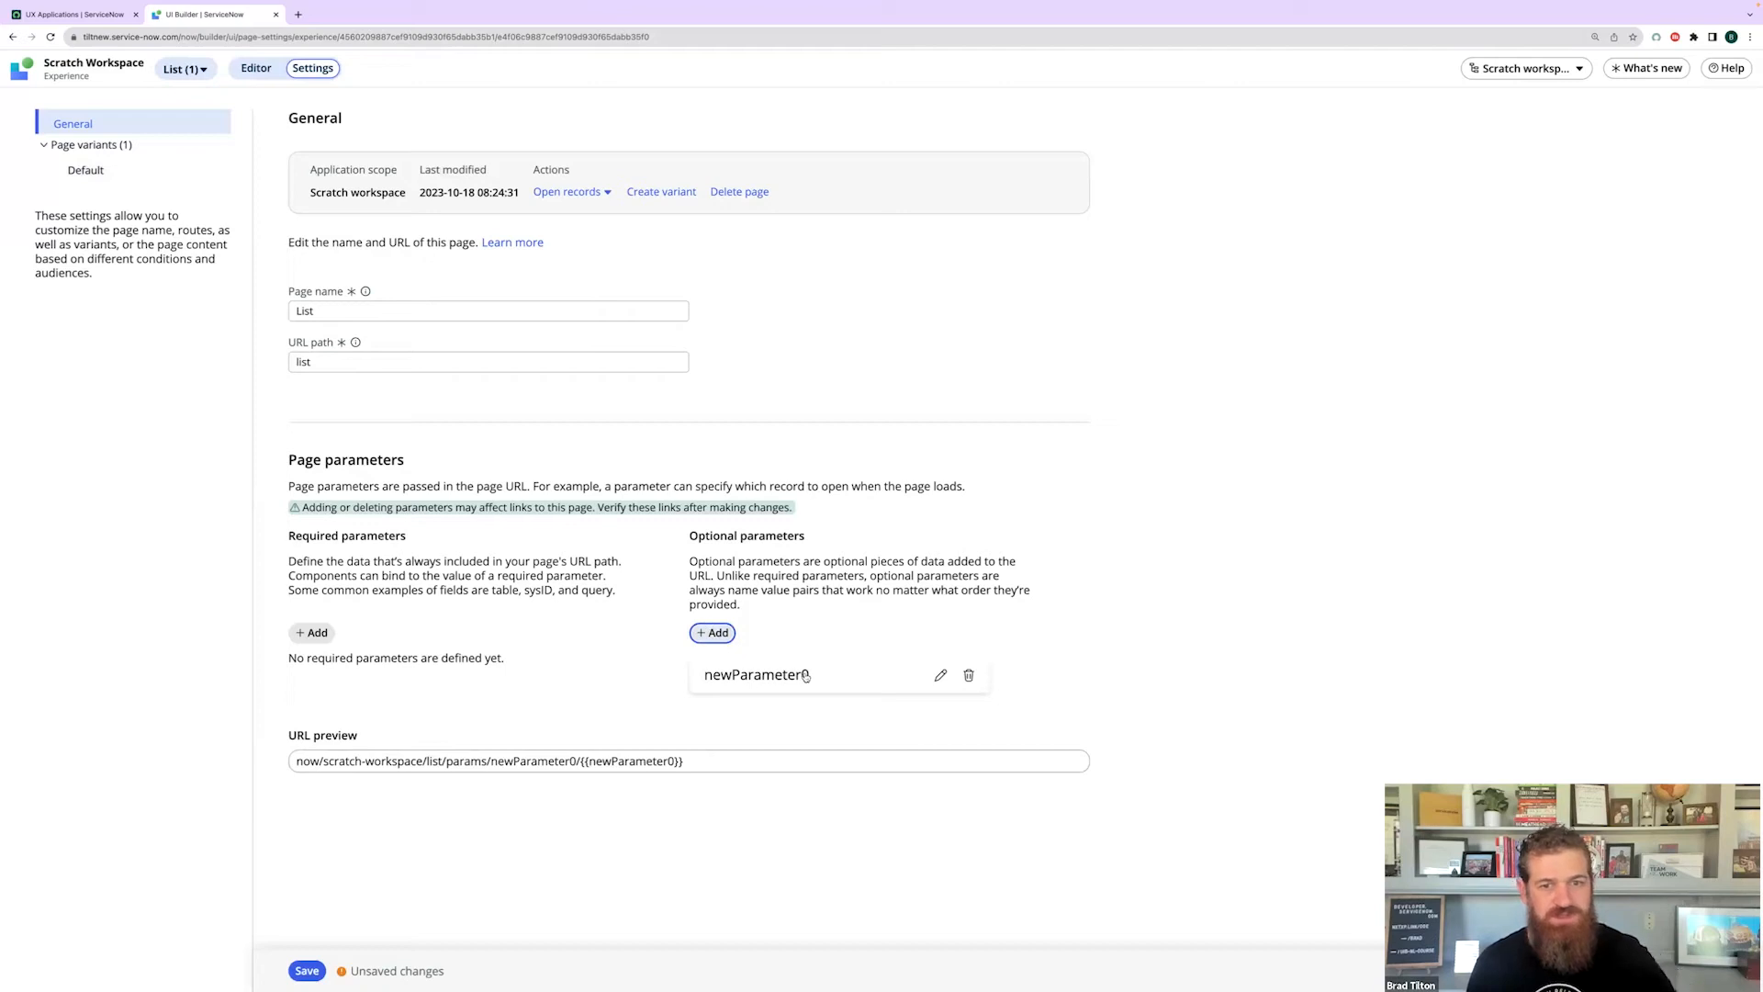
click(939, 676)
click(791, 689)
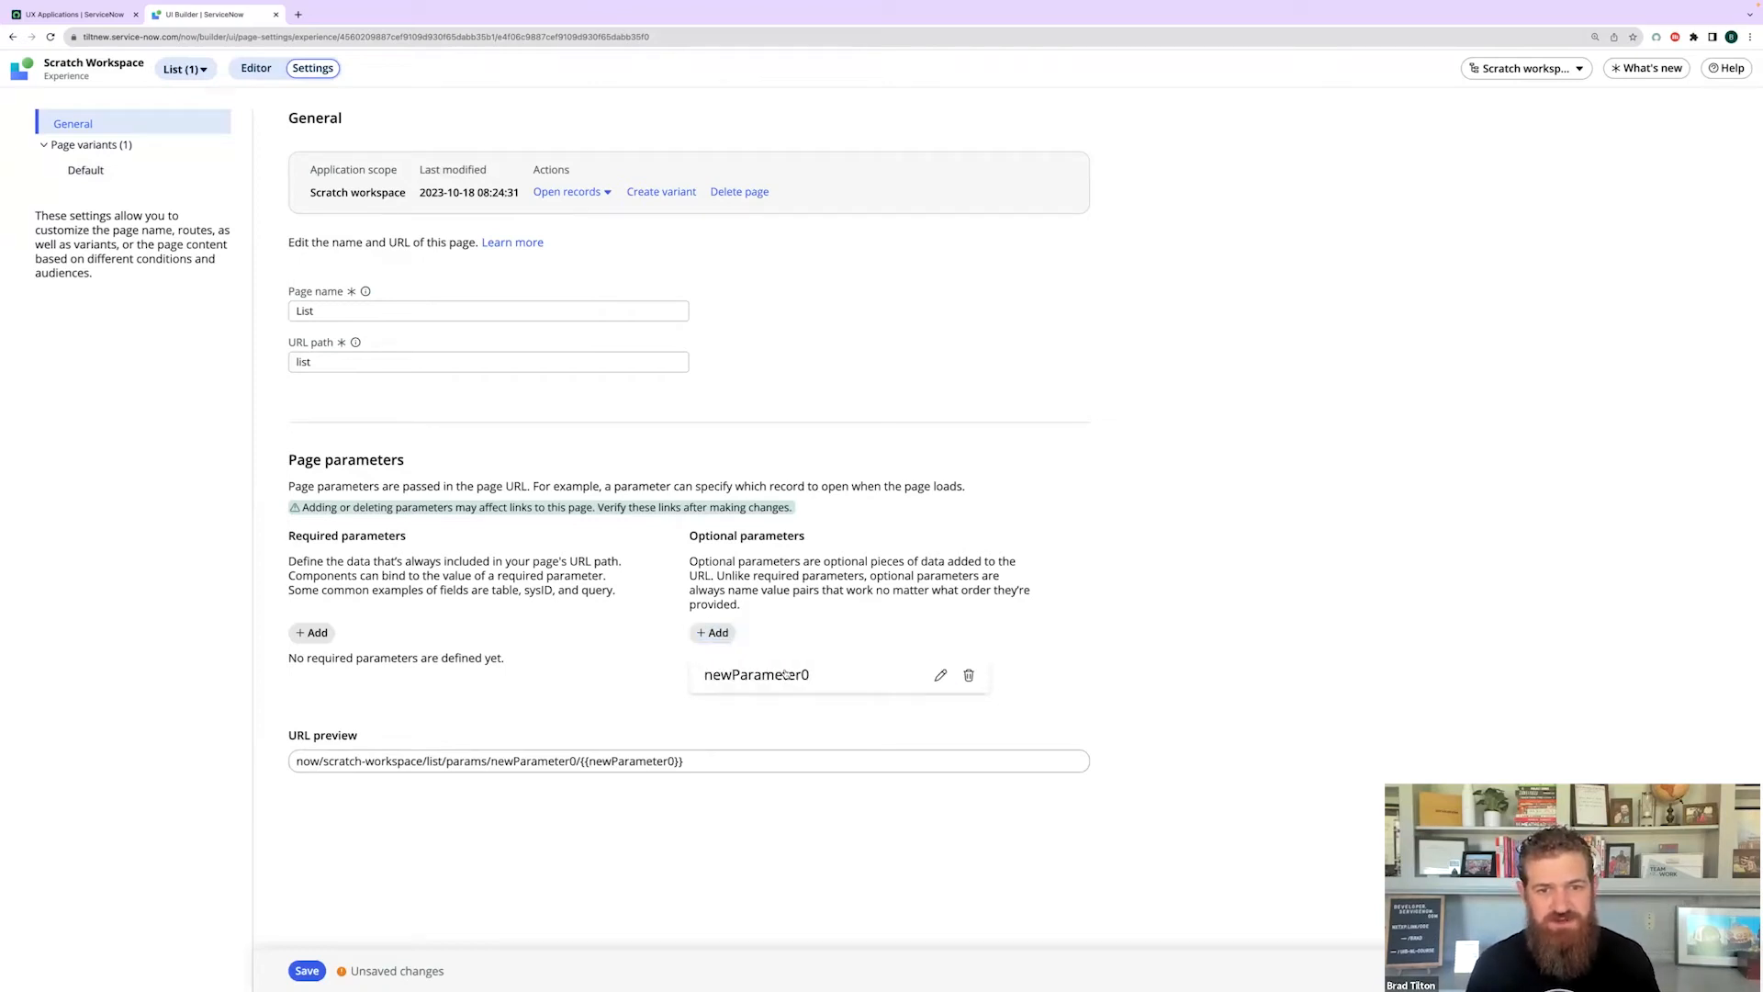
click(941, 677)
key(ctrl+a)
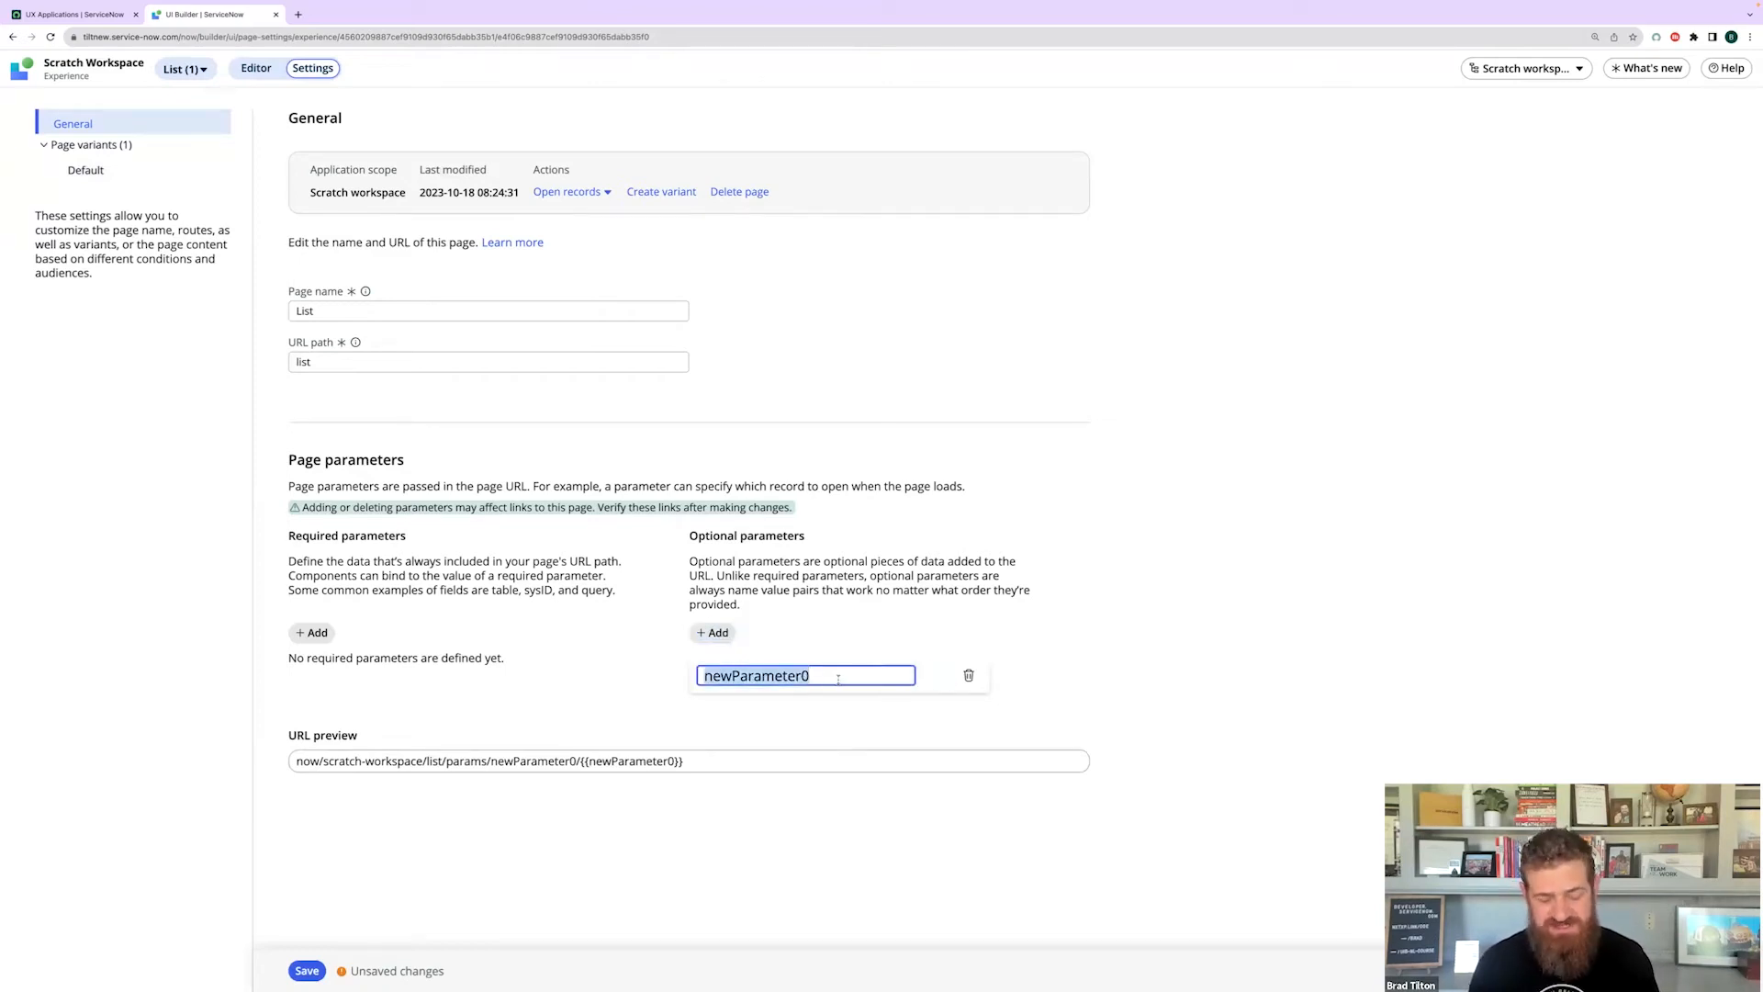
text(list)
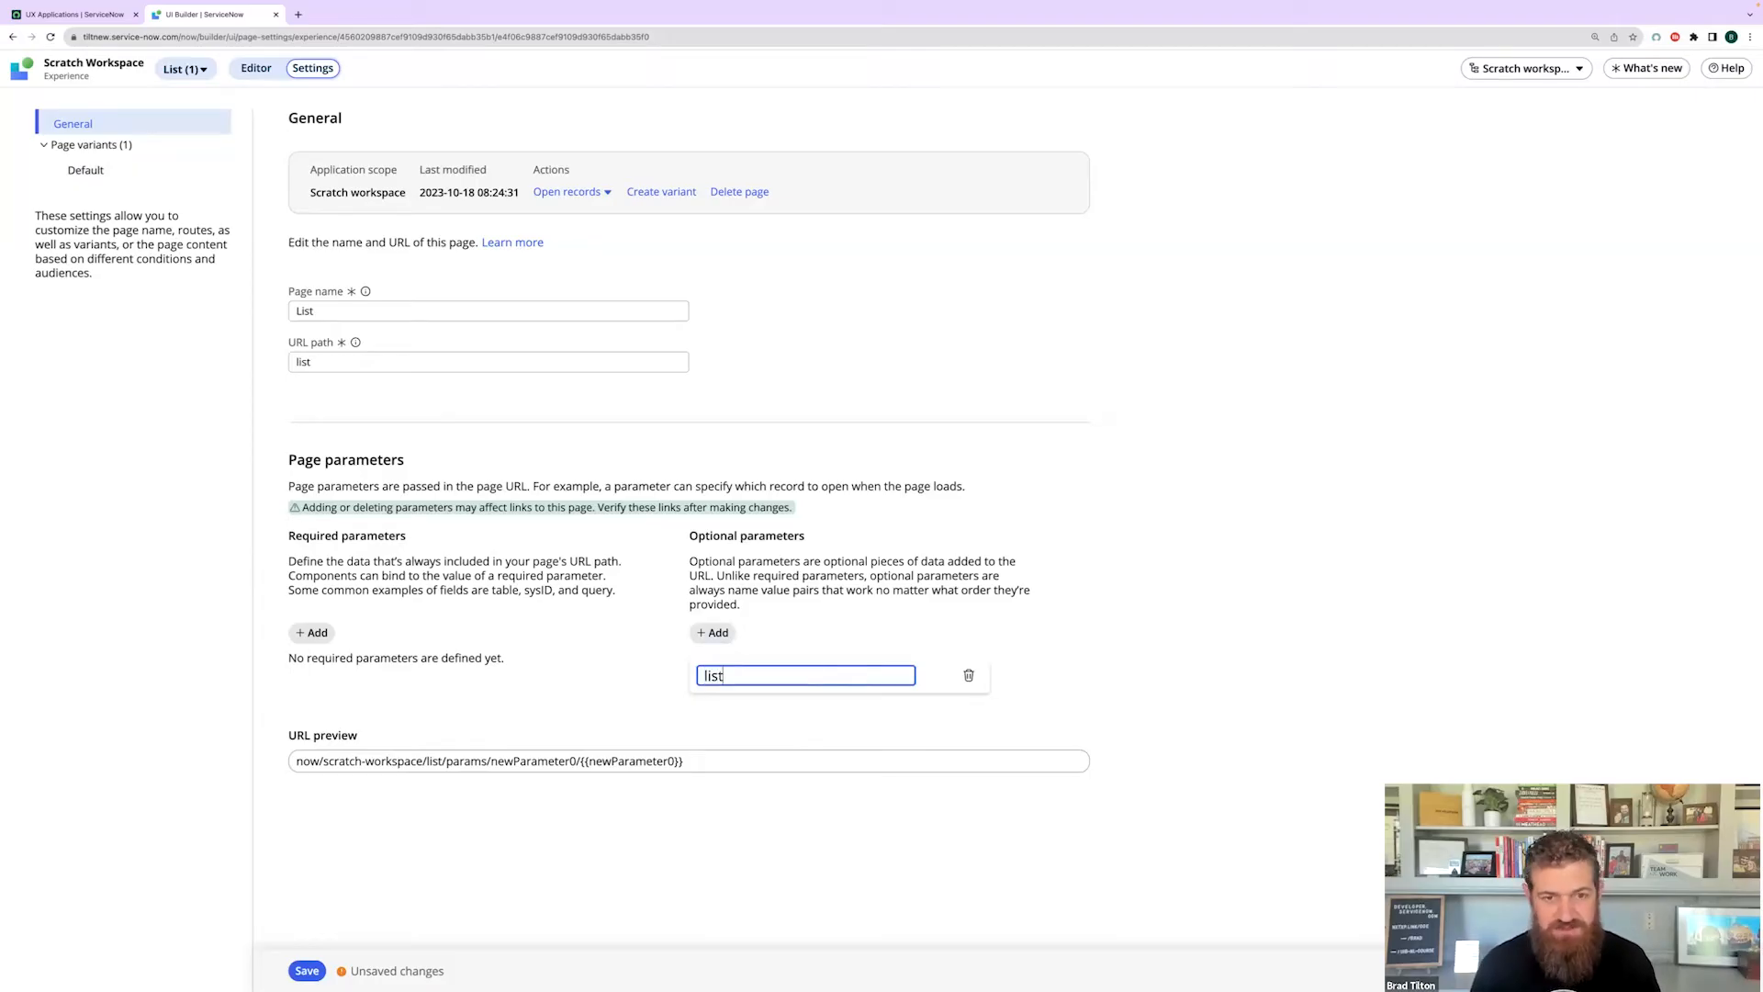
text(Id)
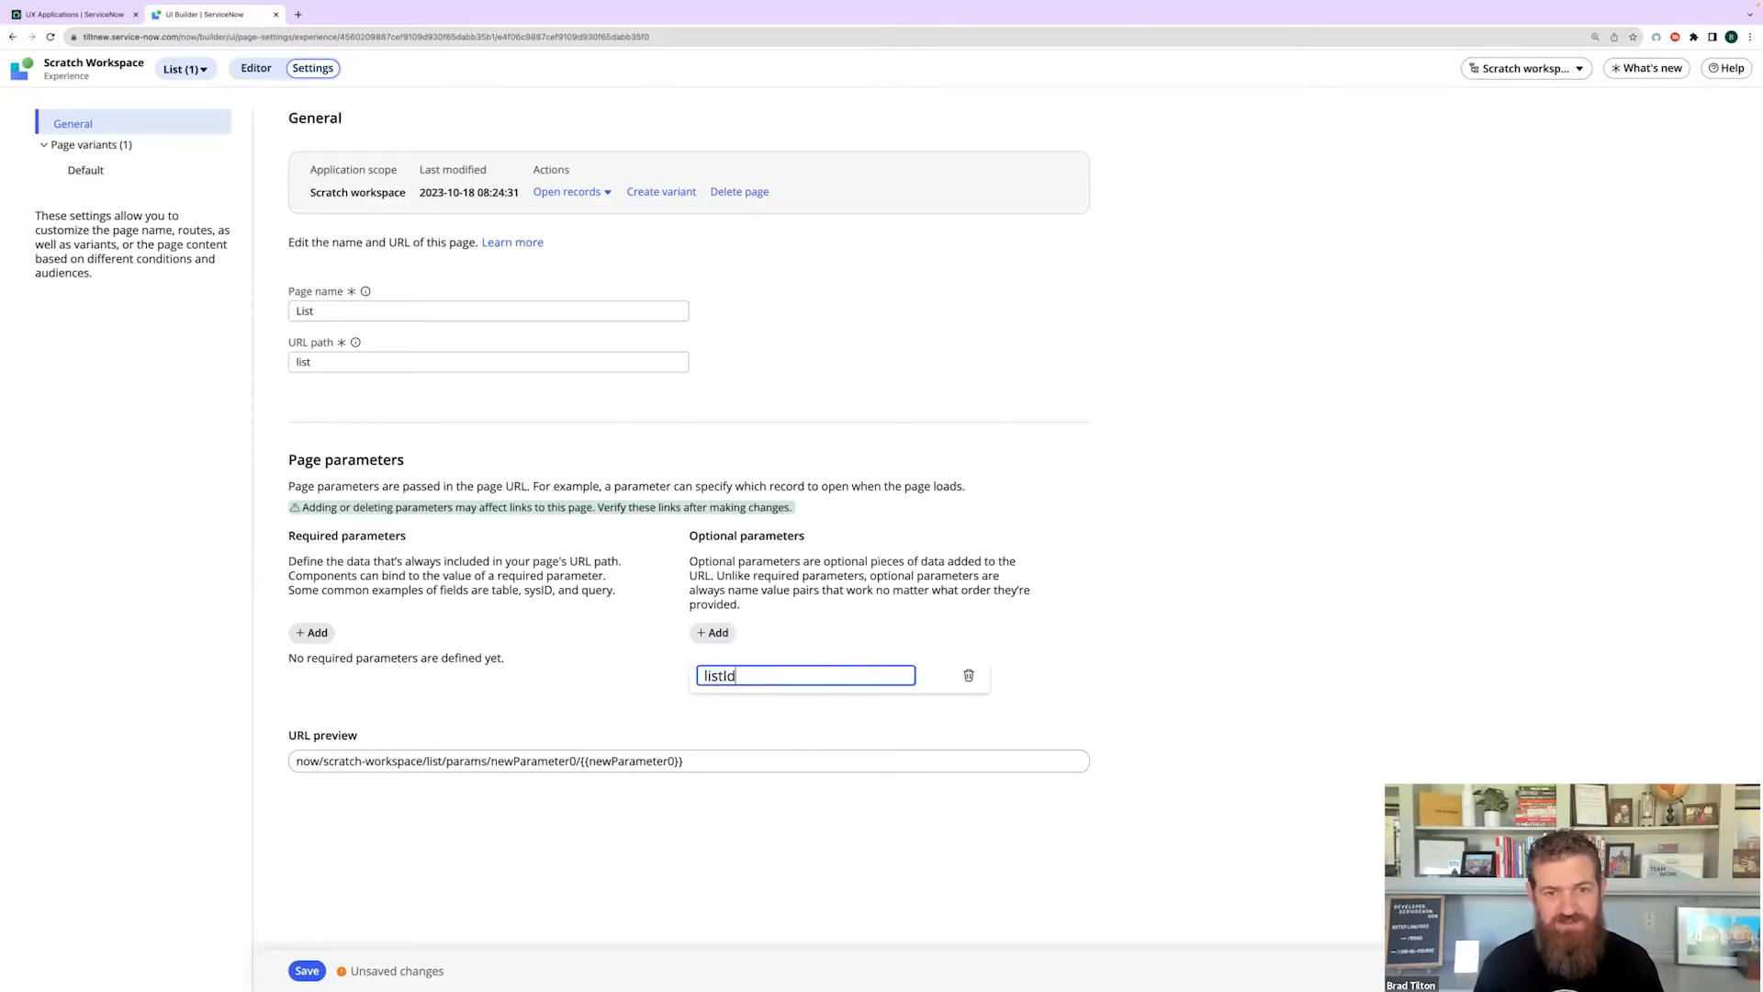
key(Return)
- Add two more optional parameters named configId and tinyId
click(714, 632)
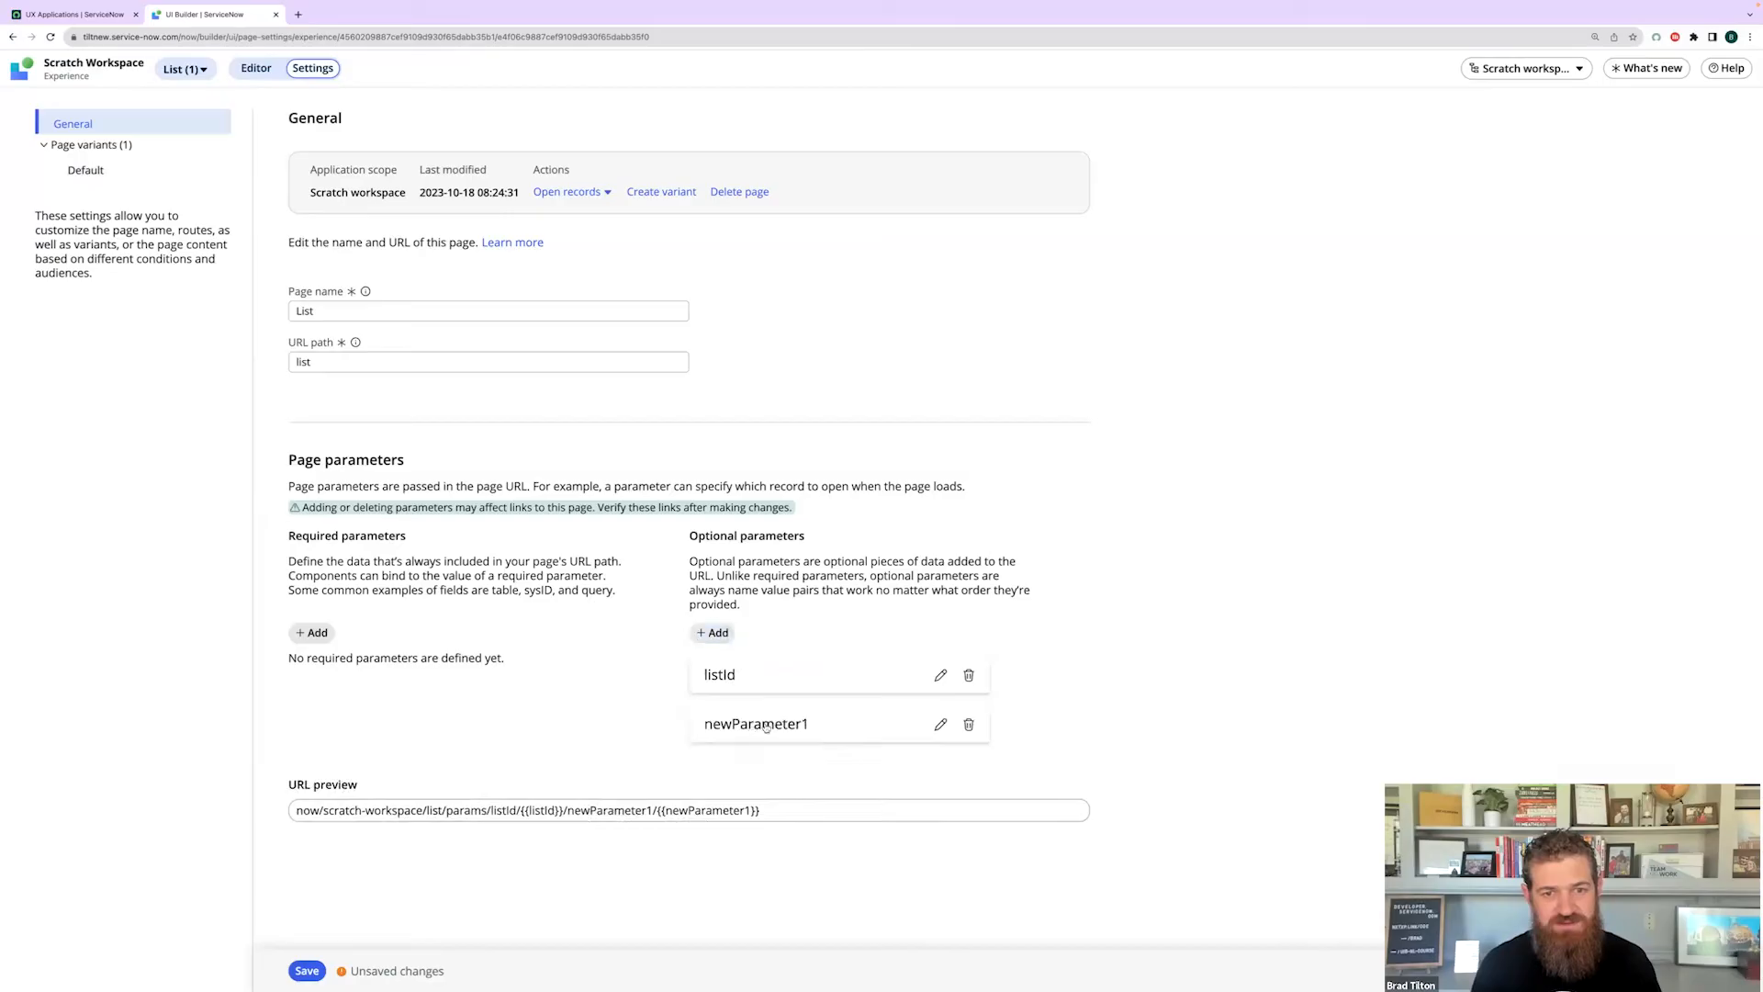
click(940, 725)
double_click(823, 727)
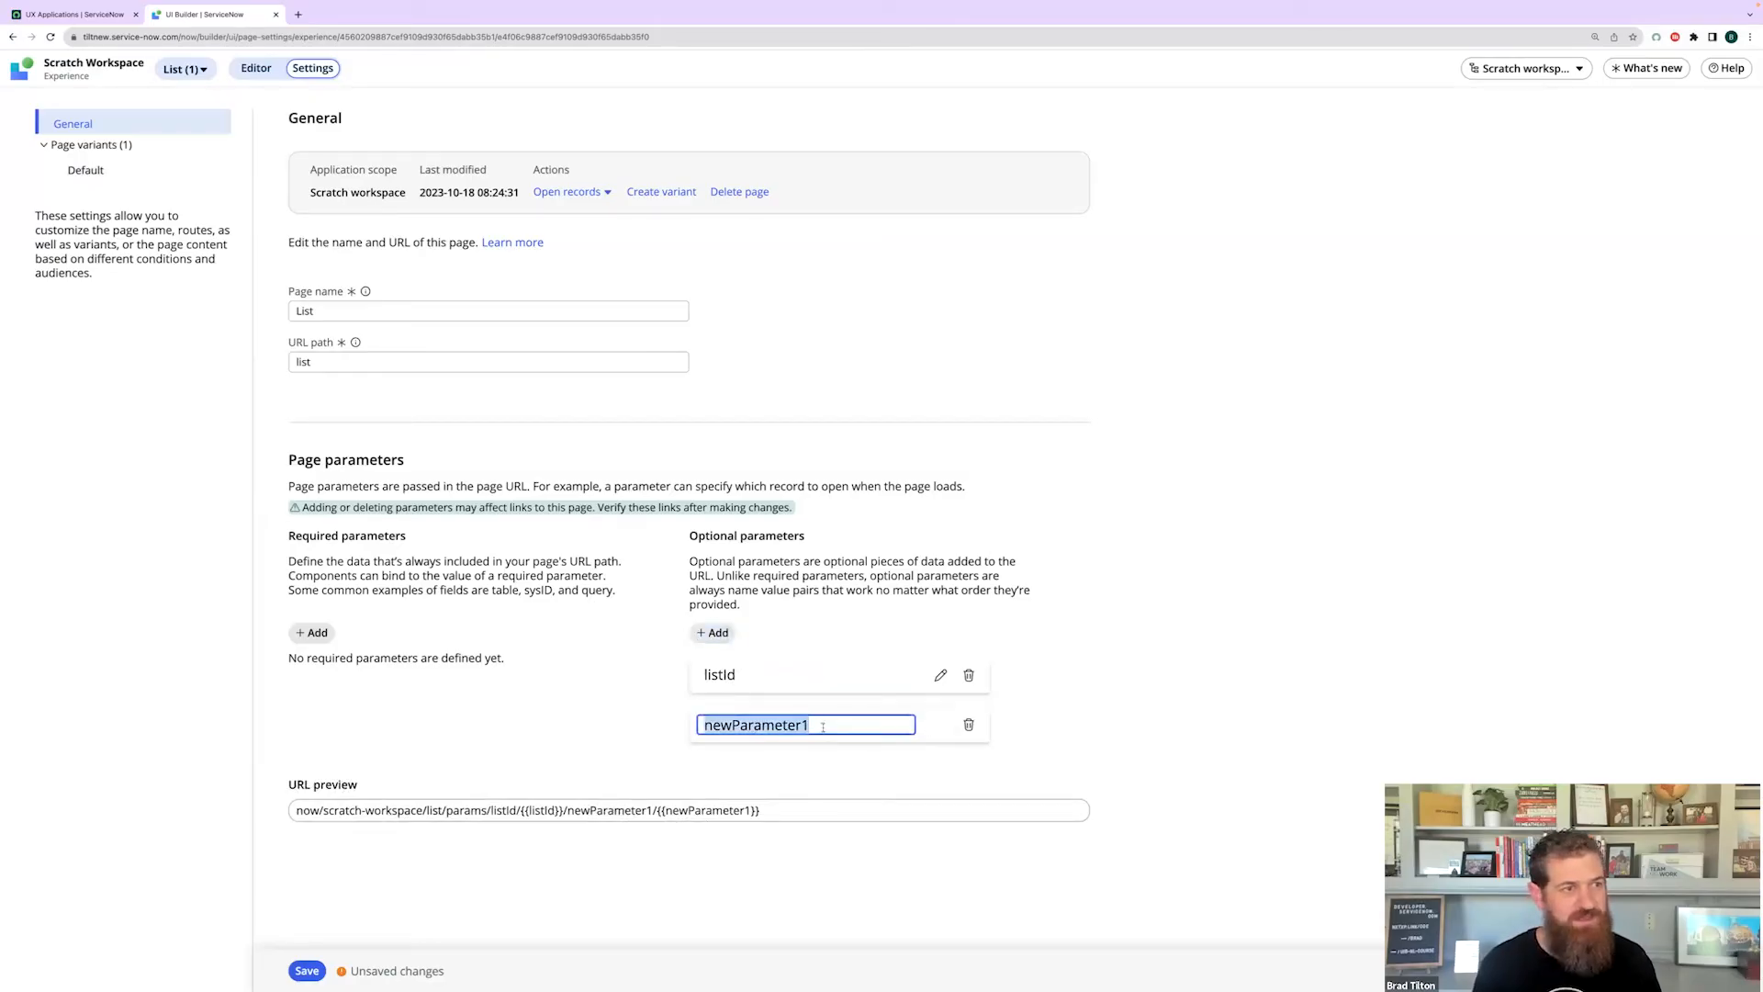
text(configId)
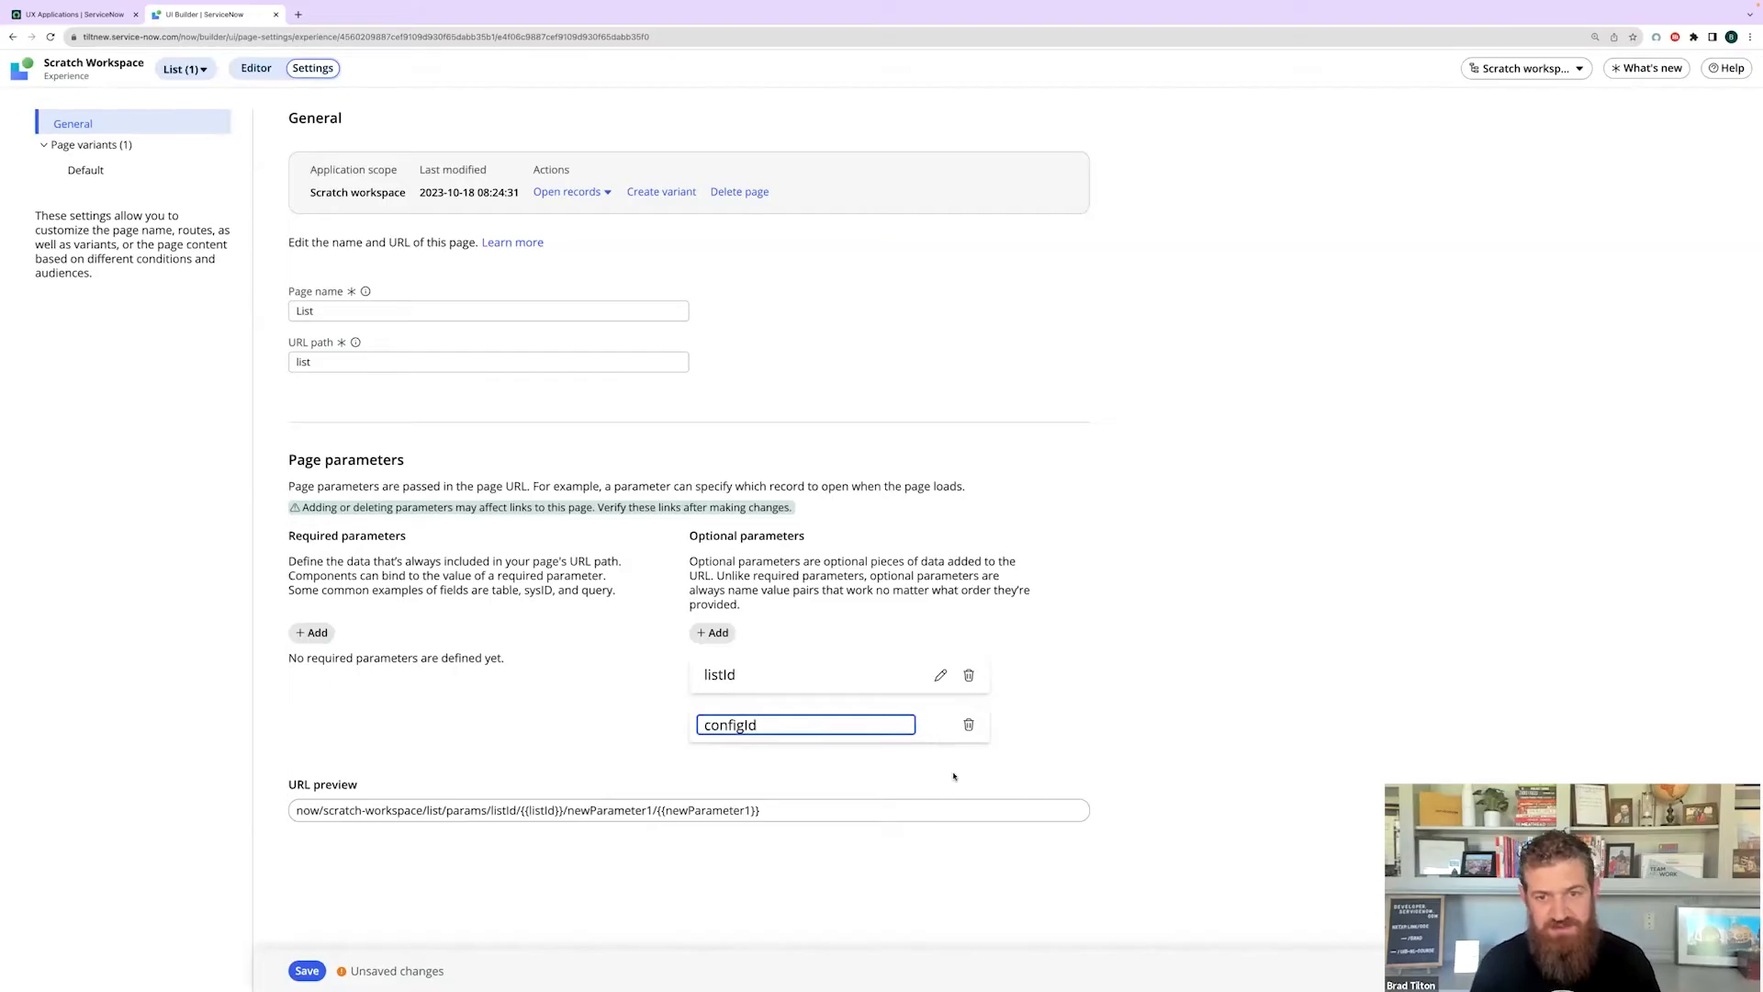
key(Return)
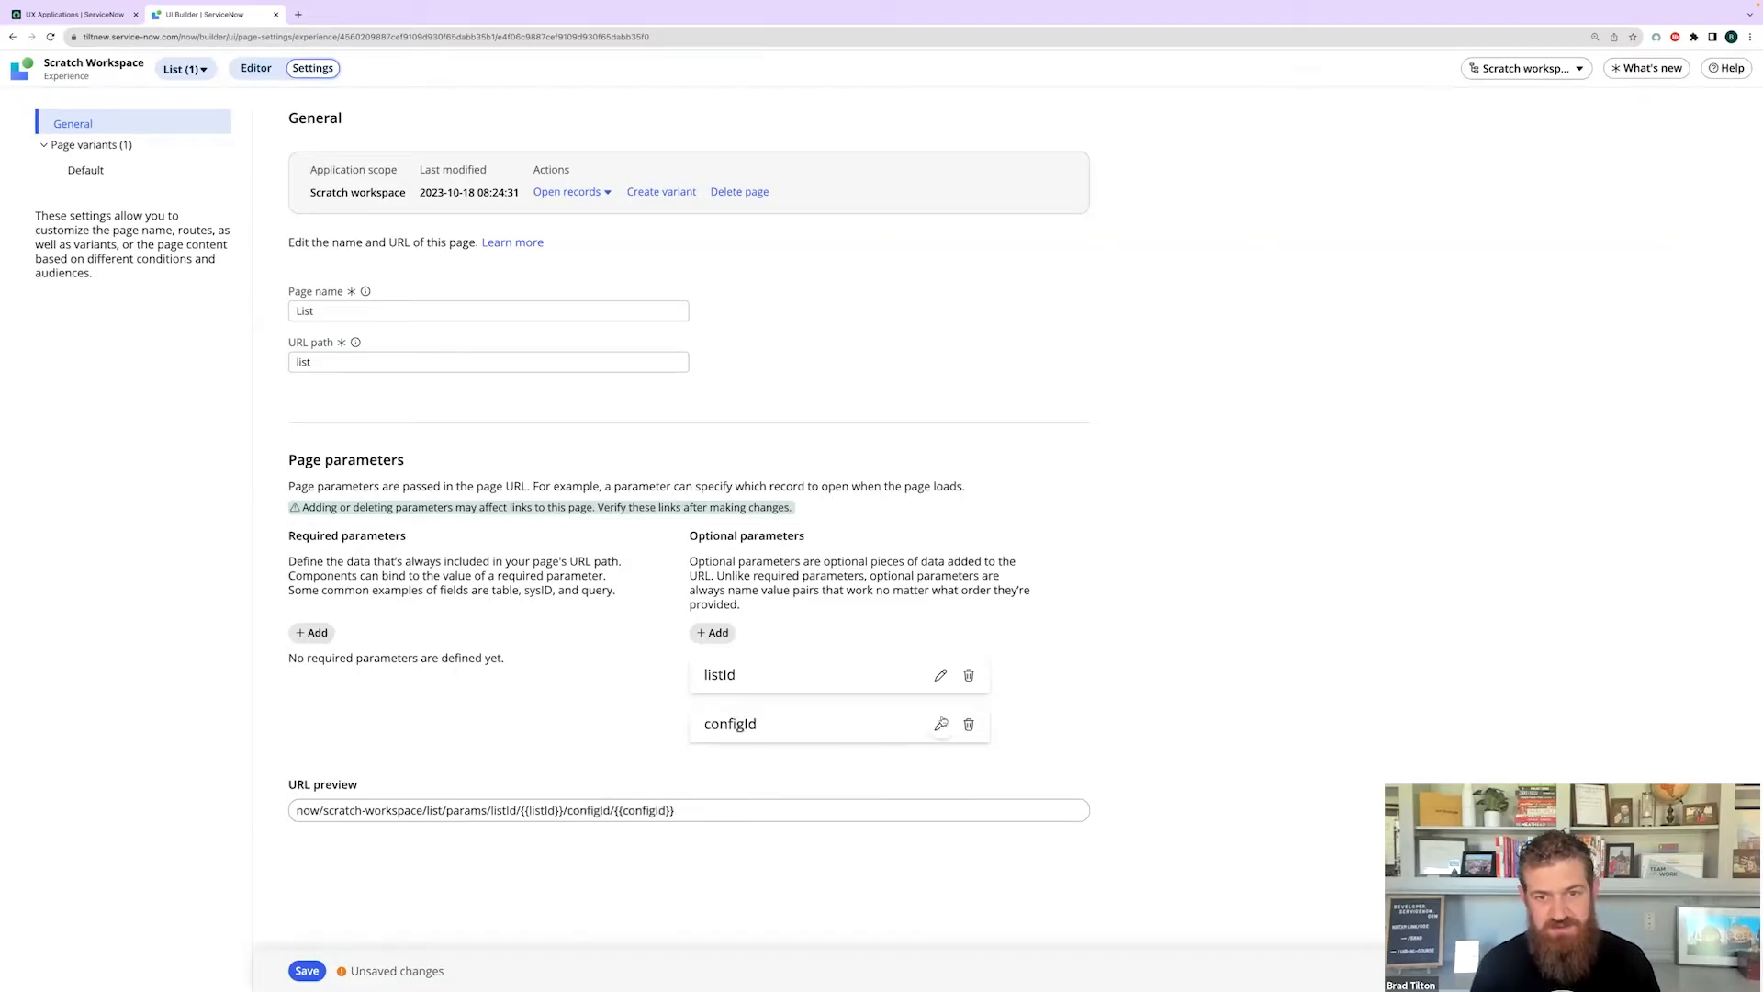
click(712, 634)
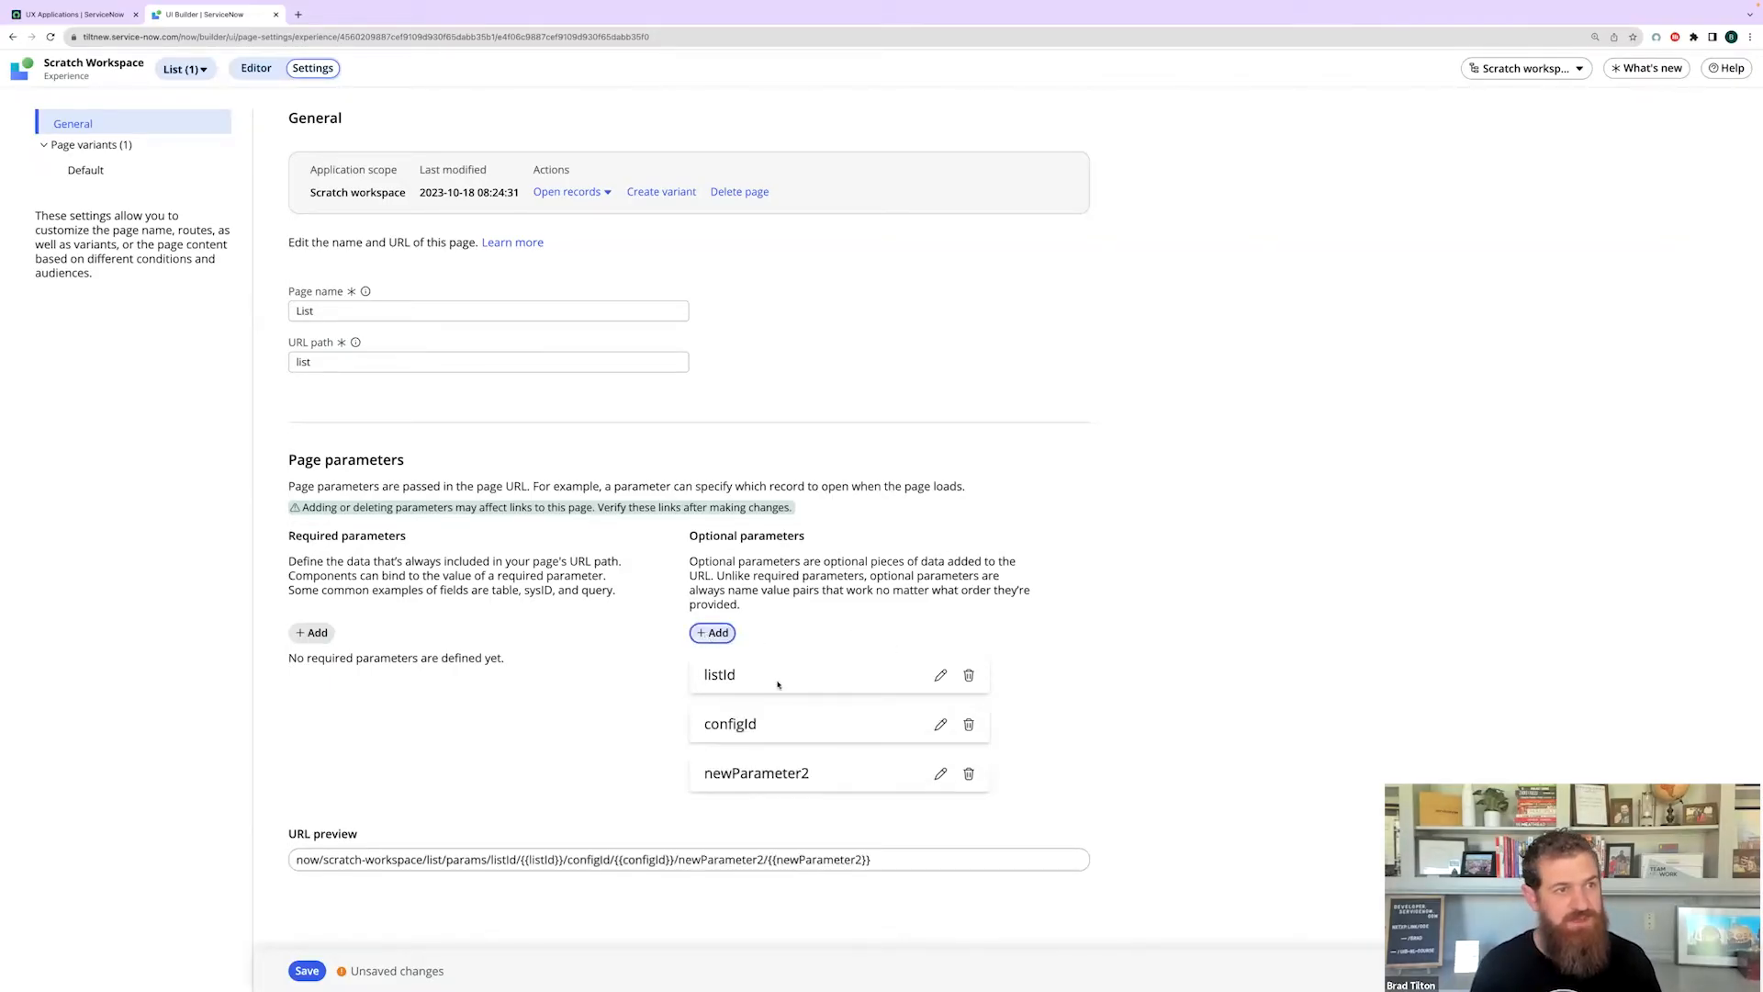
click(940, 774)
double_click(816, 773)
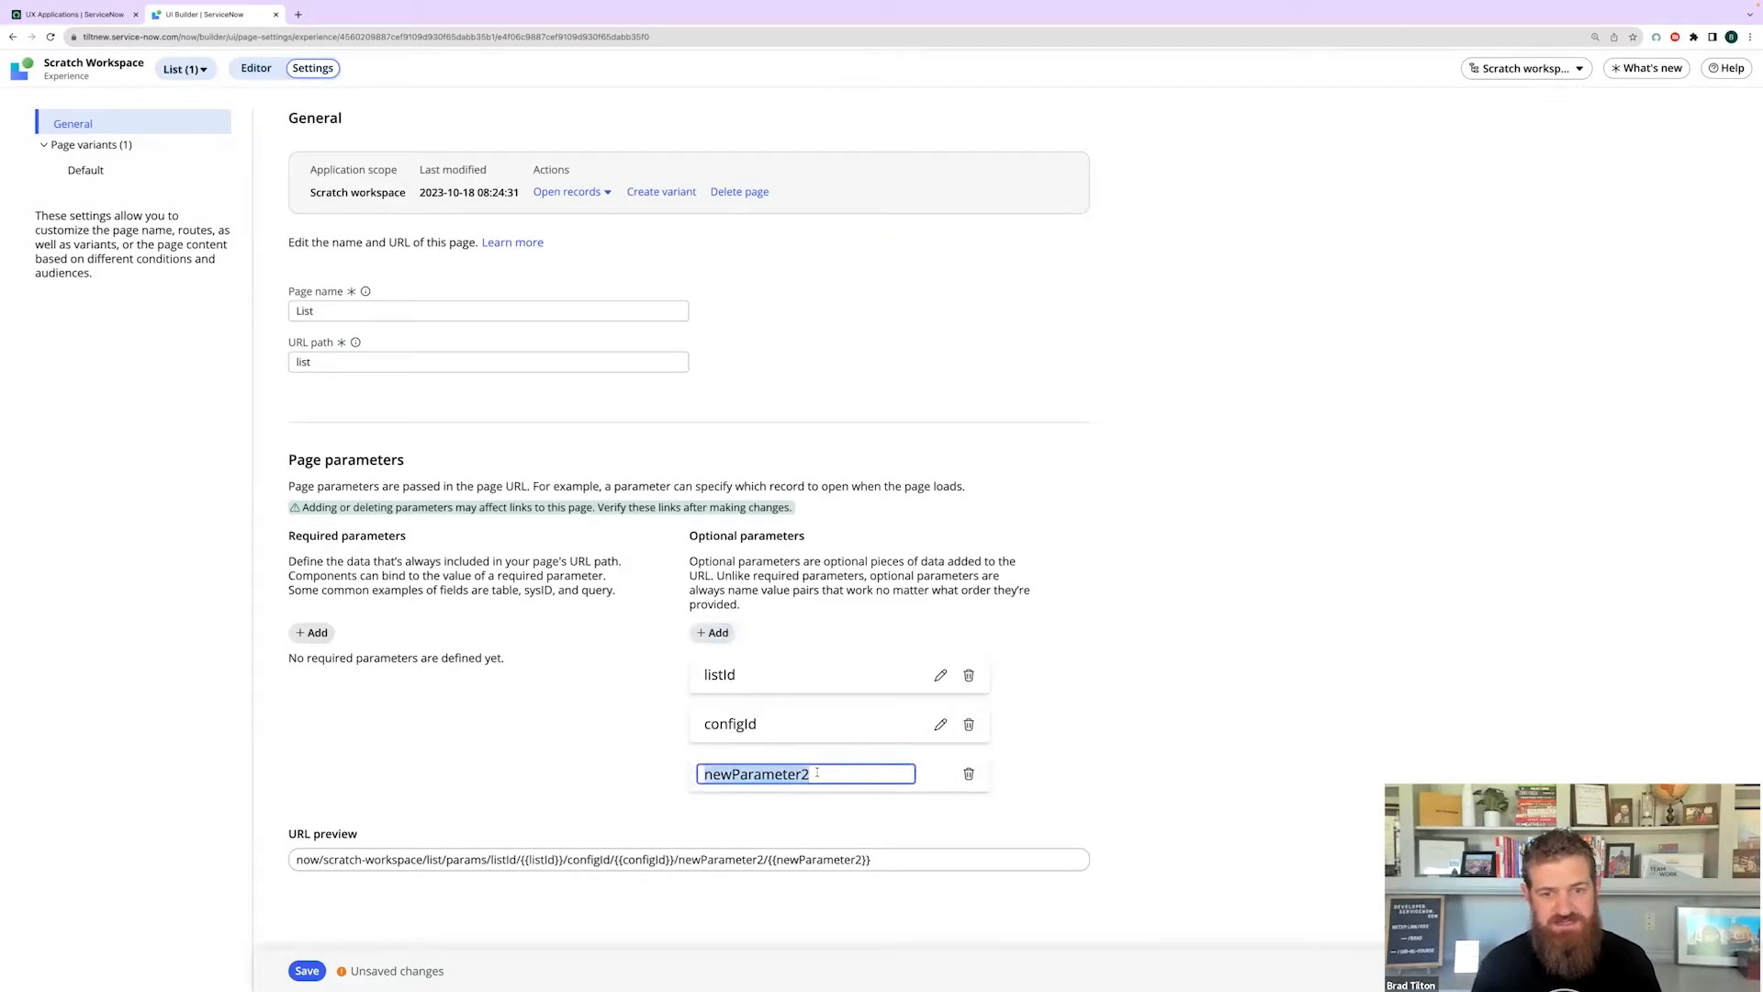
text(tinyId)
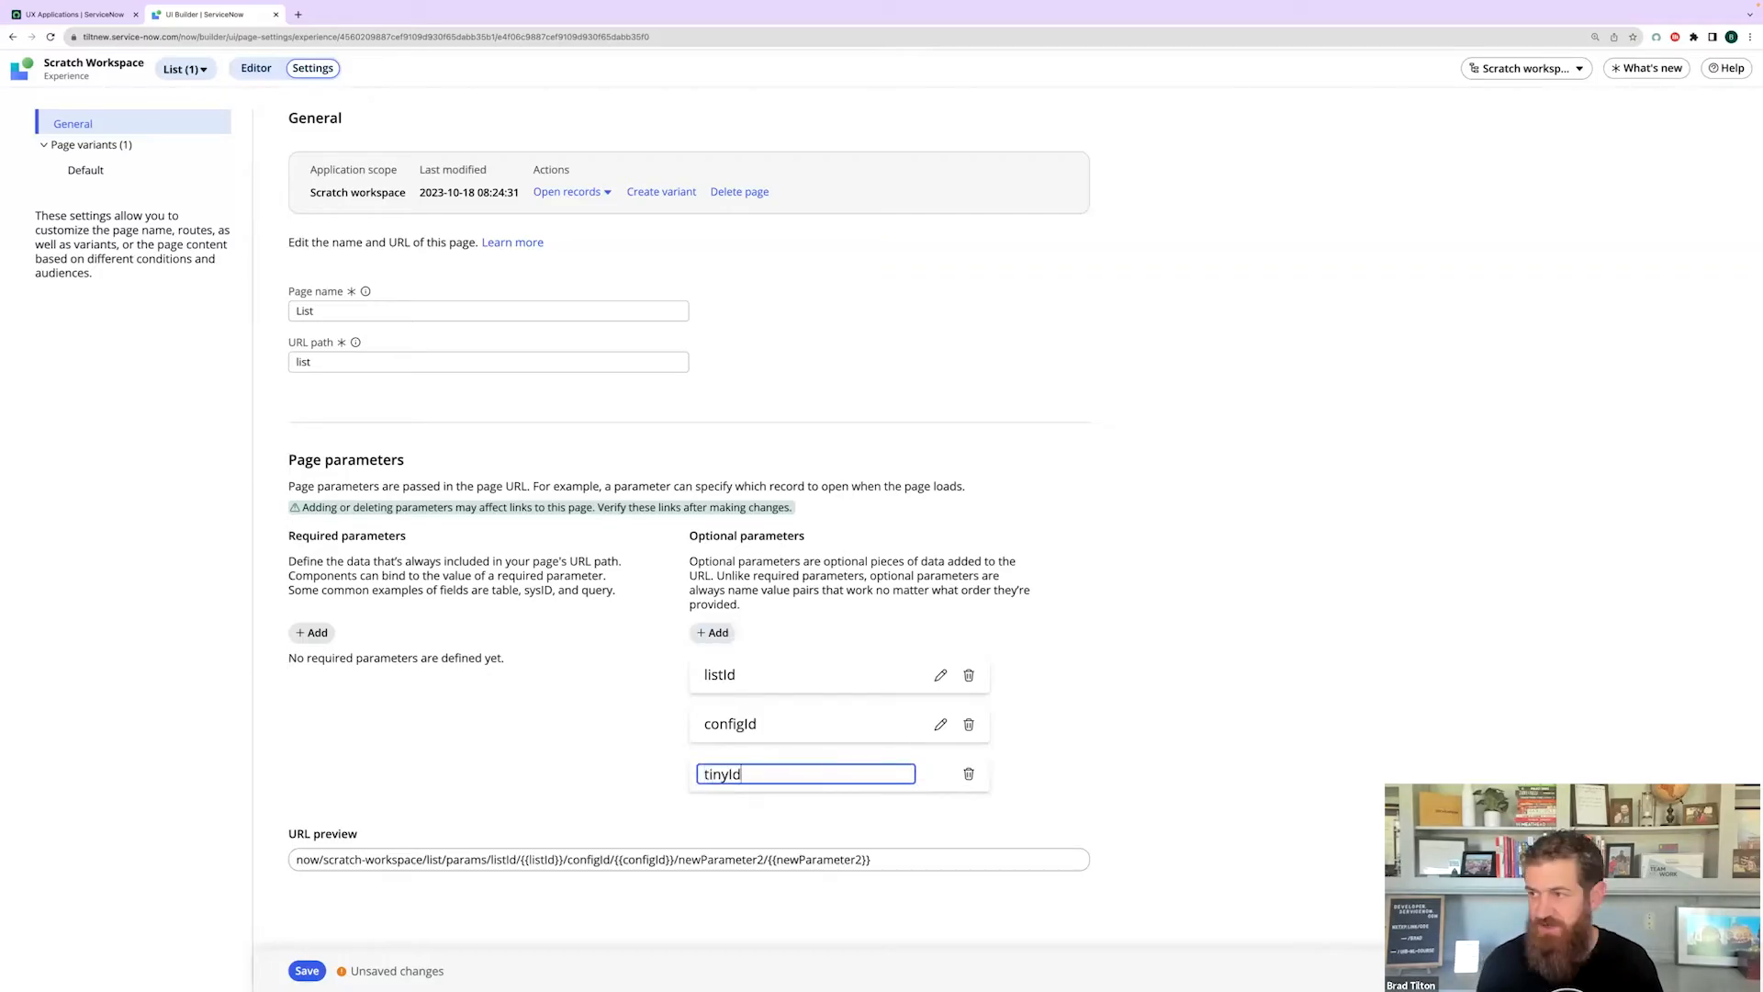
click(1118, 781)
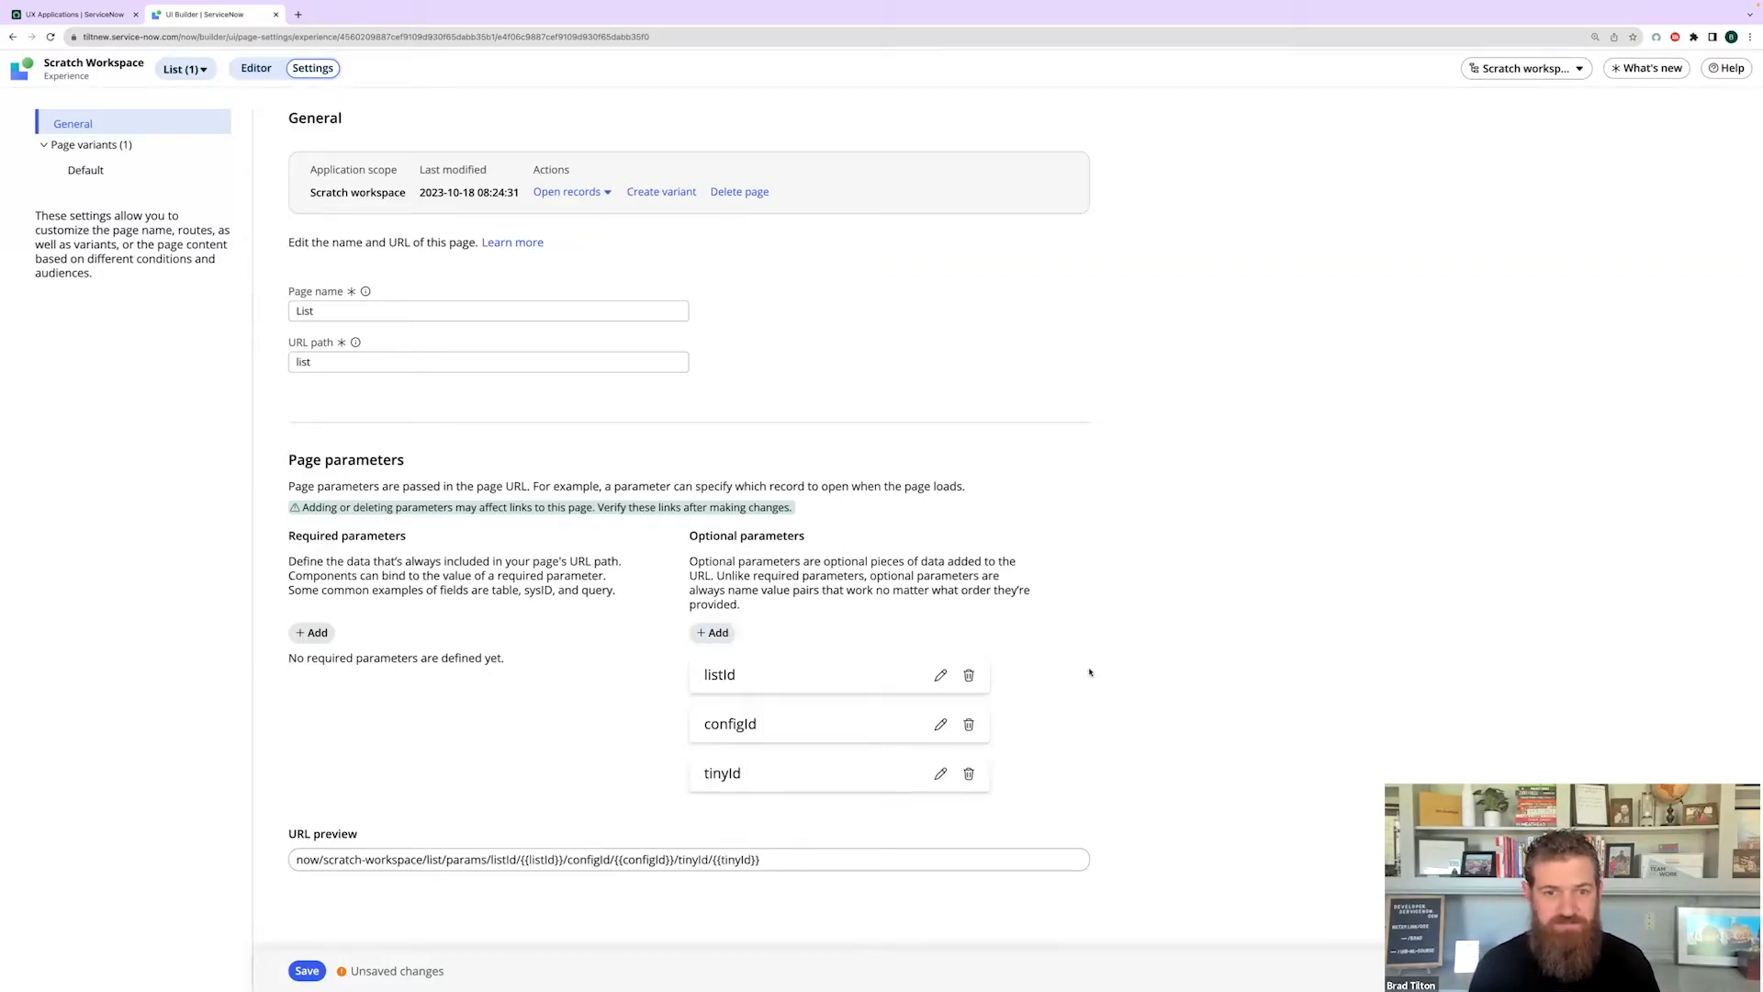
- Save and sync the parameter changes, then go back to the Scratch Workspace overview
click(306, 970)
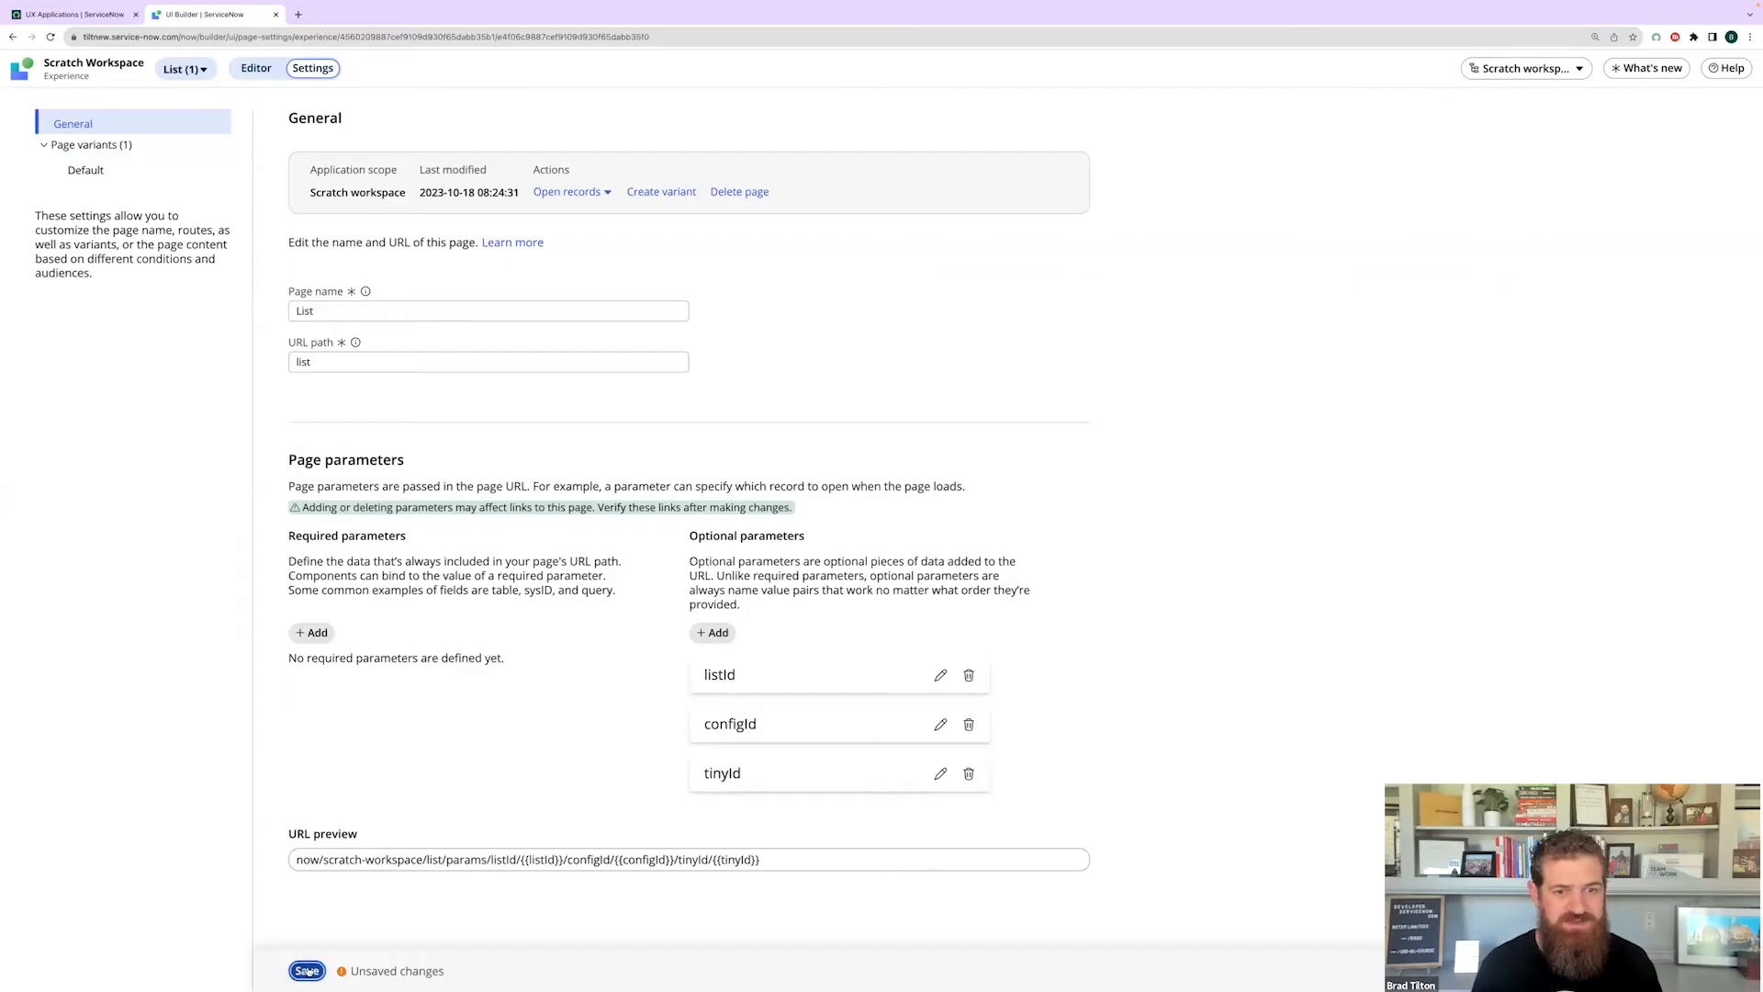
click(1079, 610)
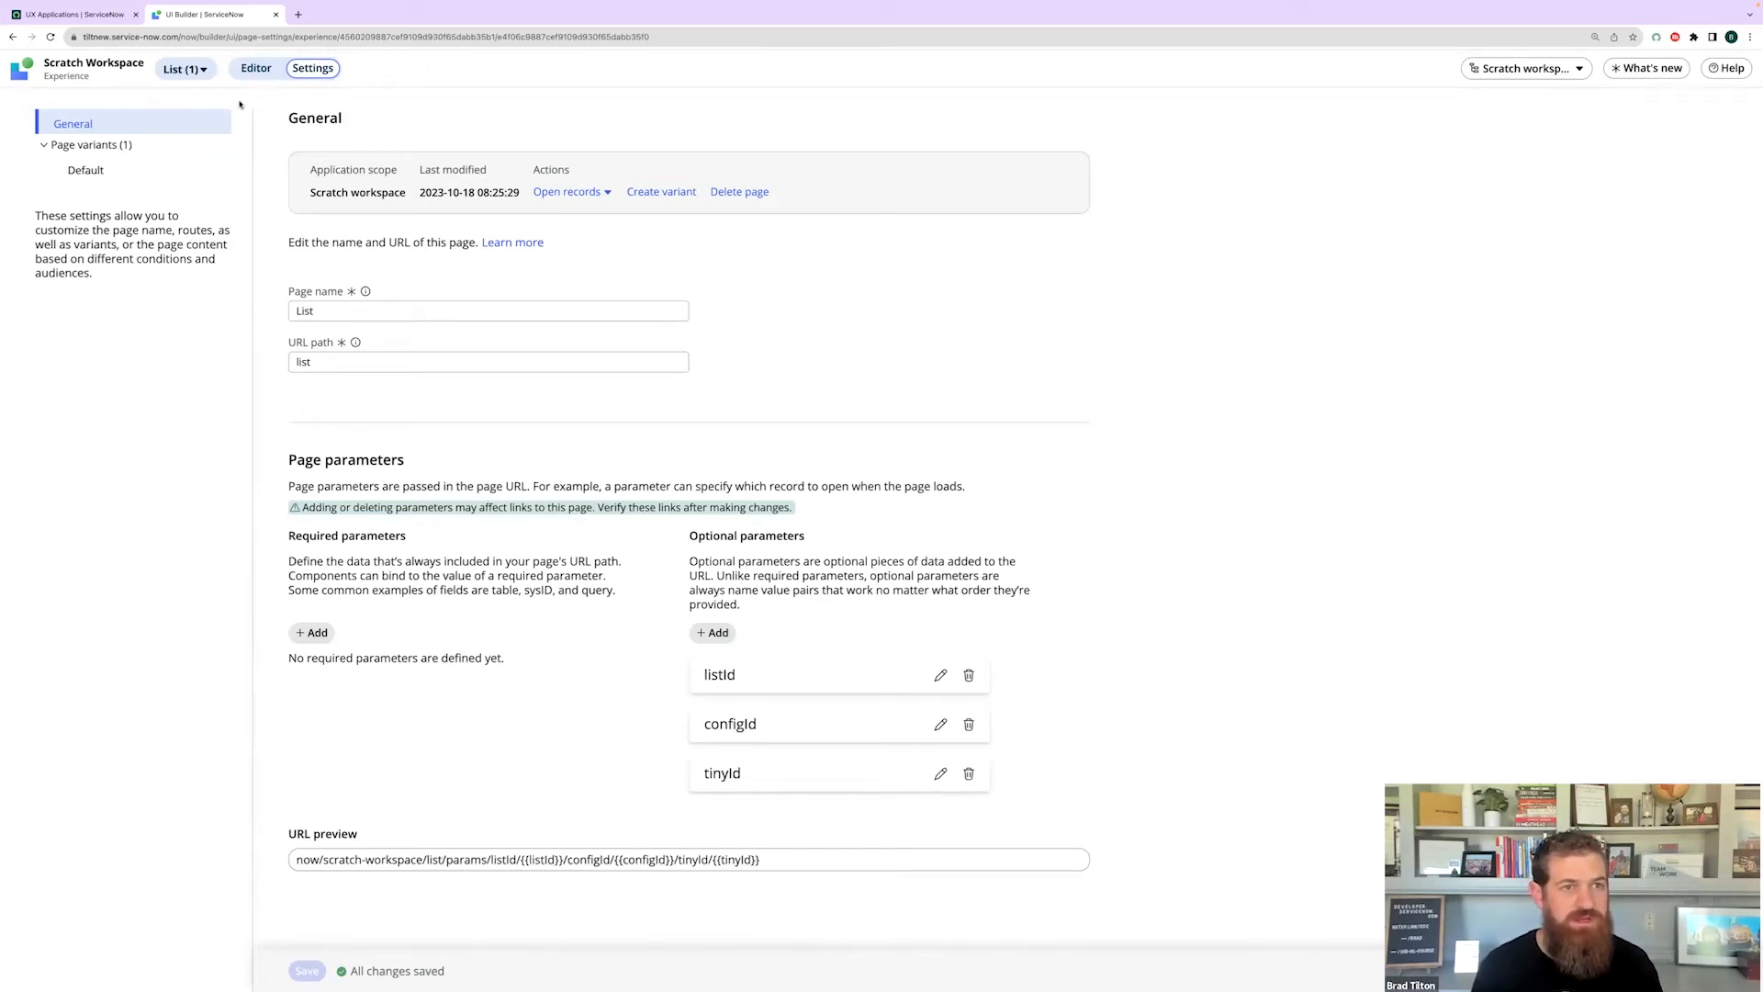
click(115, 64)
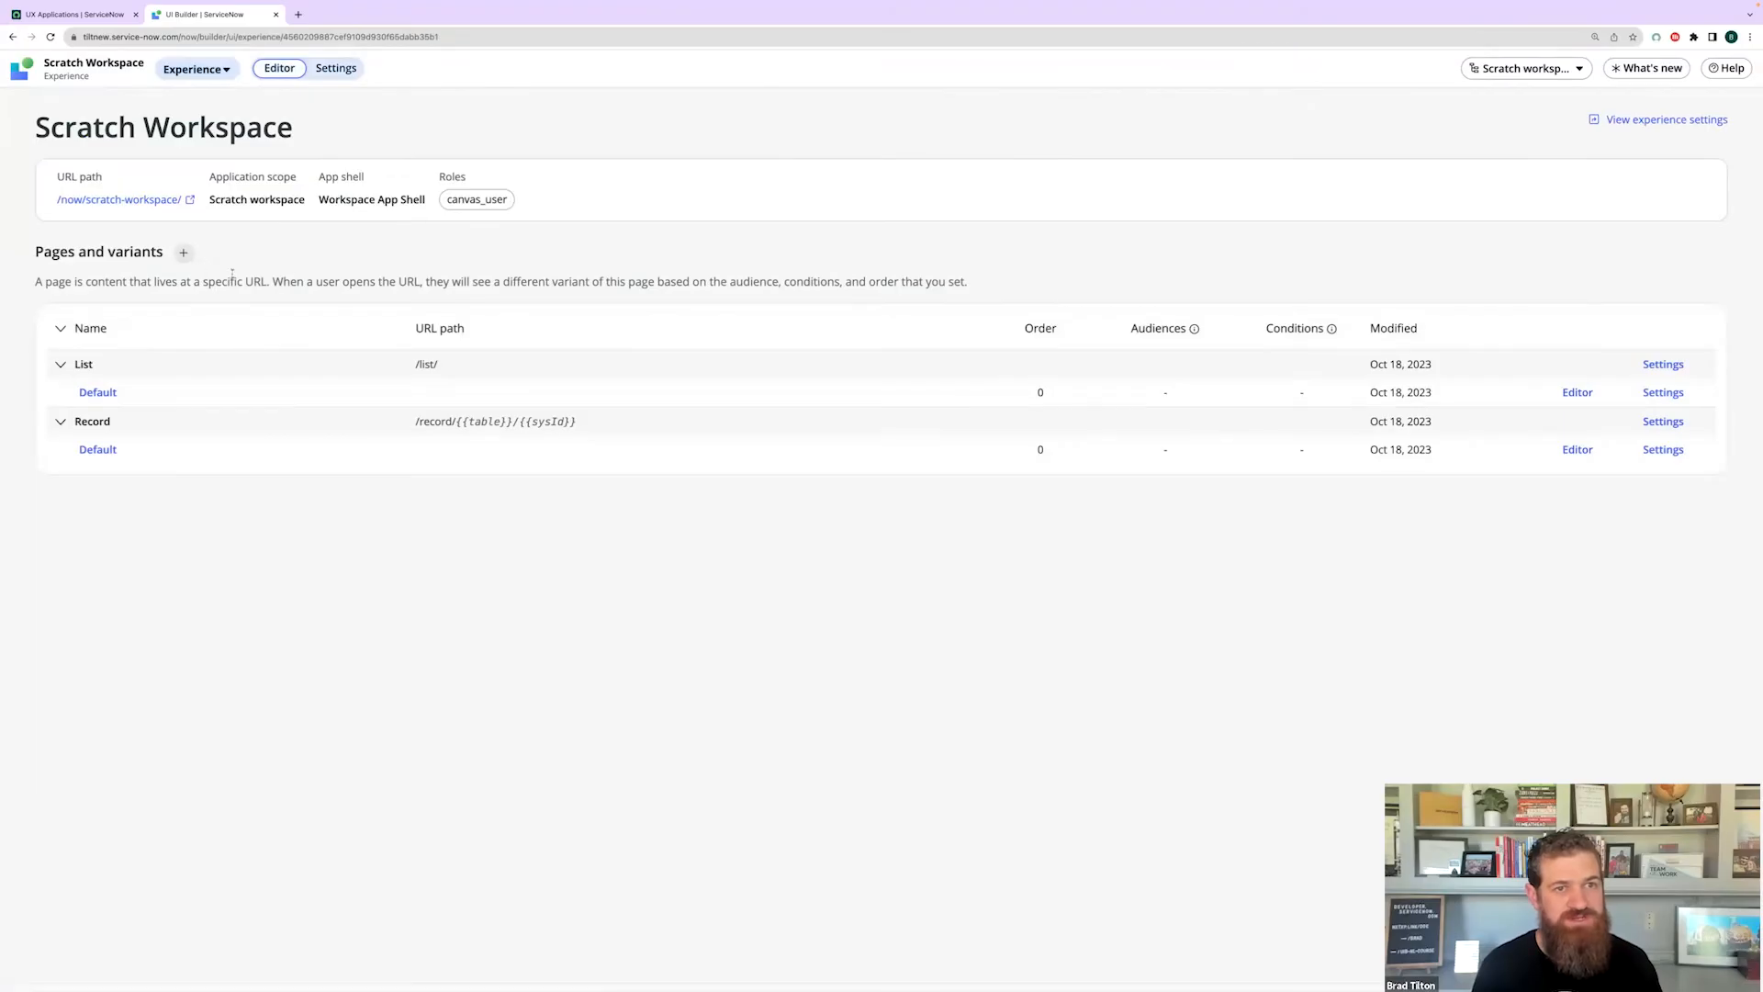
- Create a blank page named Home, accepting the /home/ path, with a Default variant
click(184, 253)
click(737, 510)
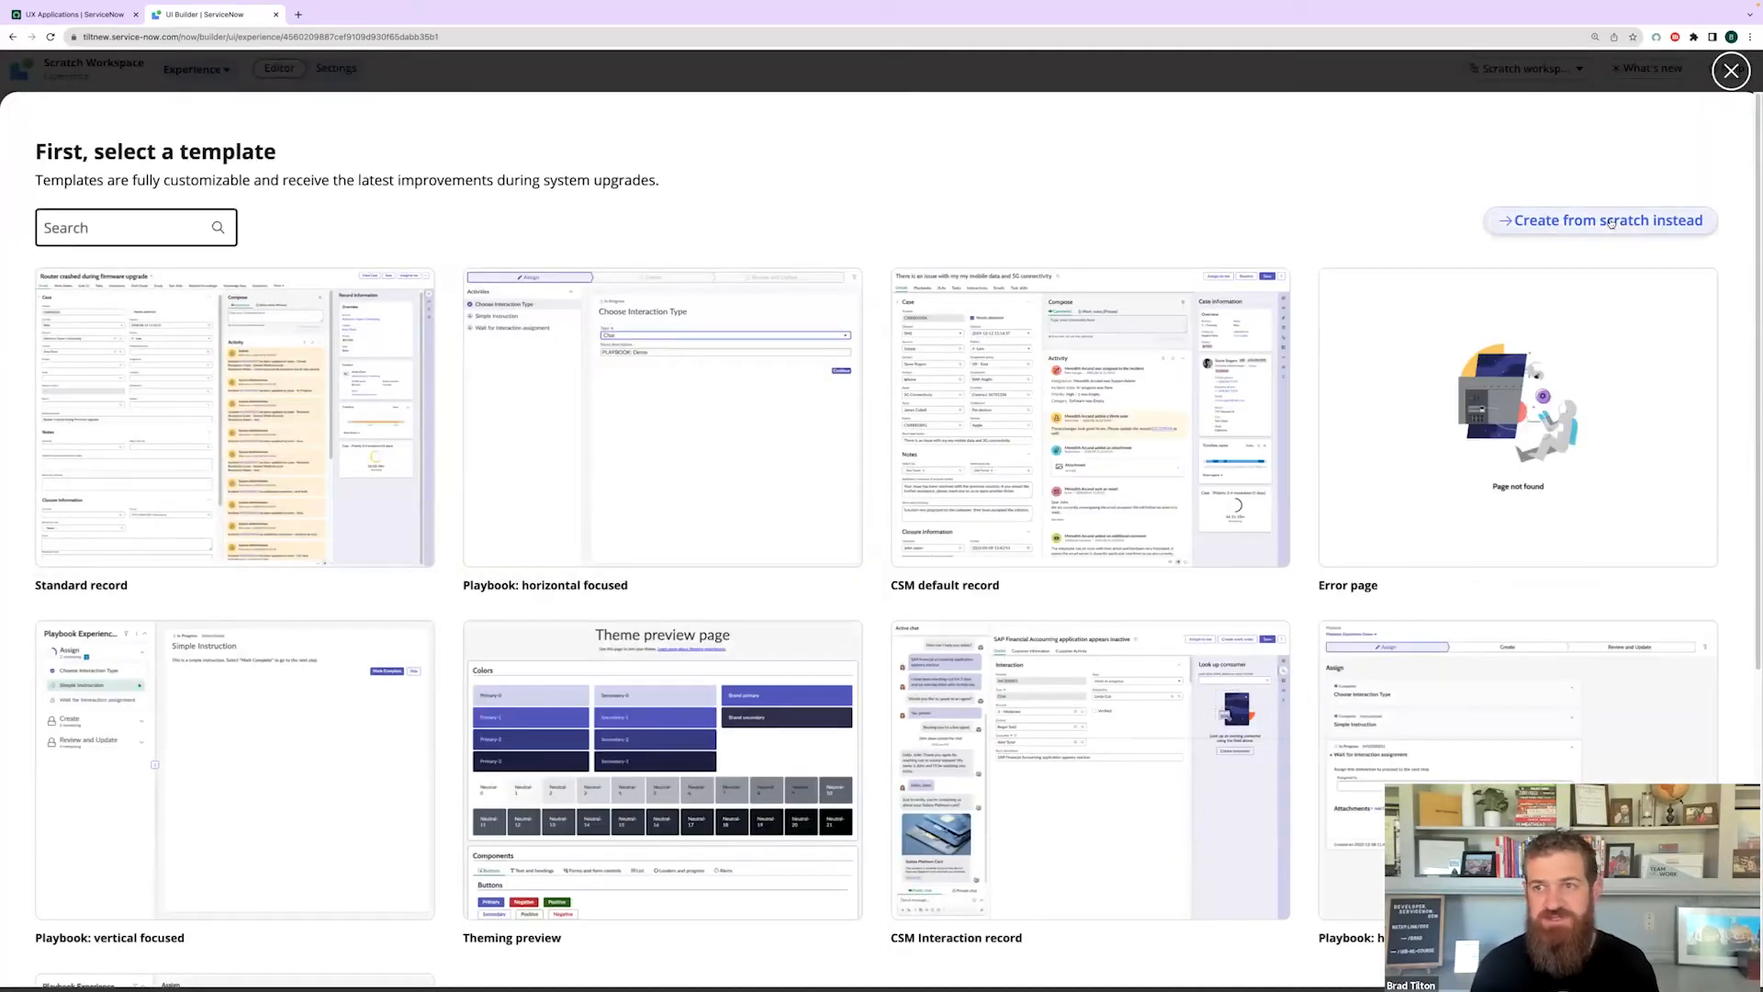
click(1612, 223)
text(Landing)
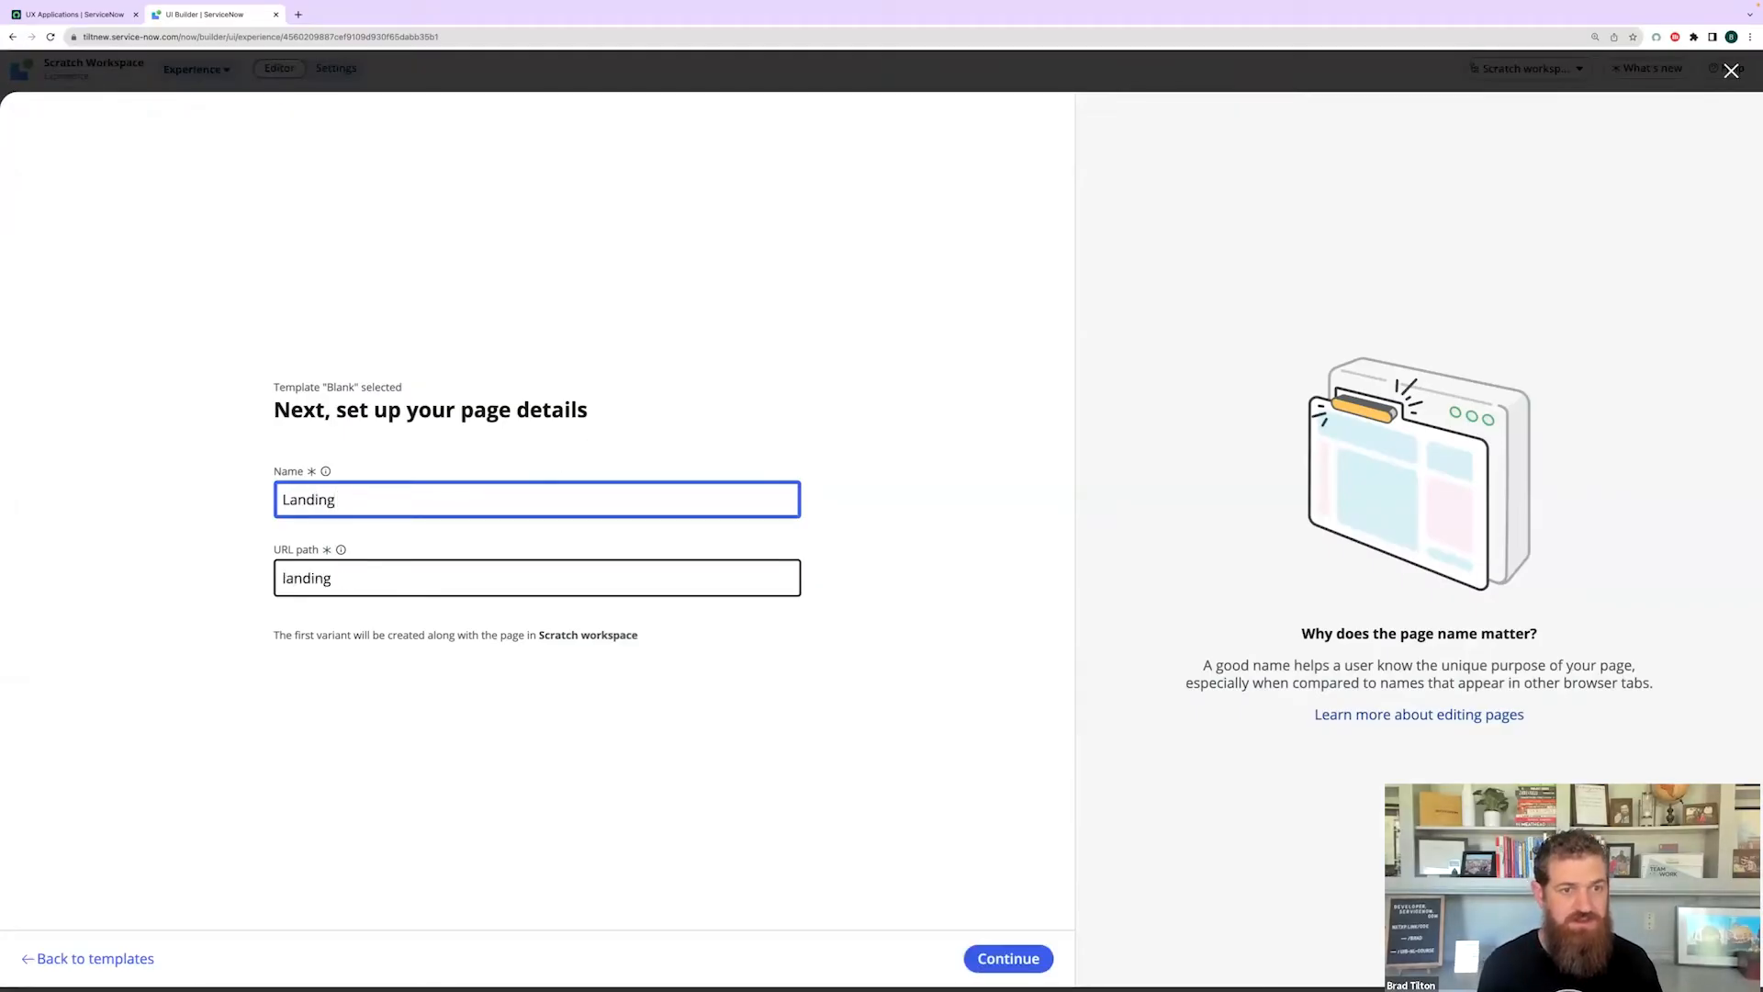
key(BackSpace)
key(BackSpace)
key(BackSpace)
key(BackSpace)
key(BackSpace)
key(BackSpace)
key(BackSpace)
text(Home)
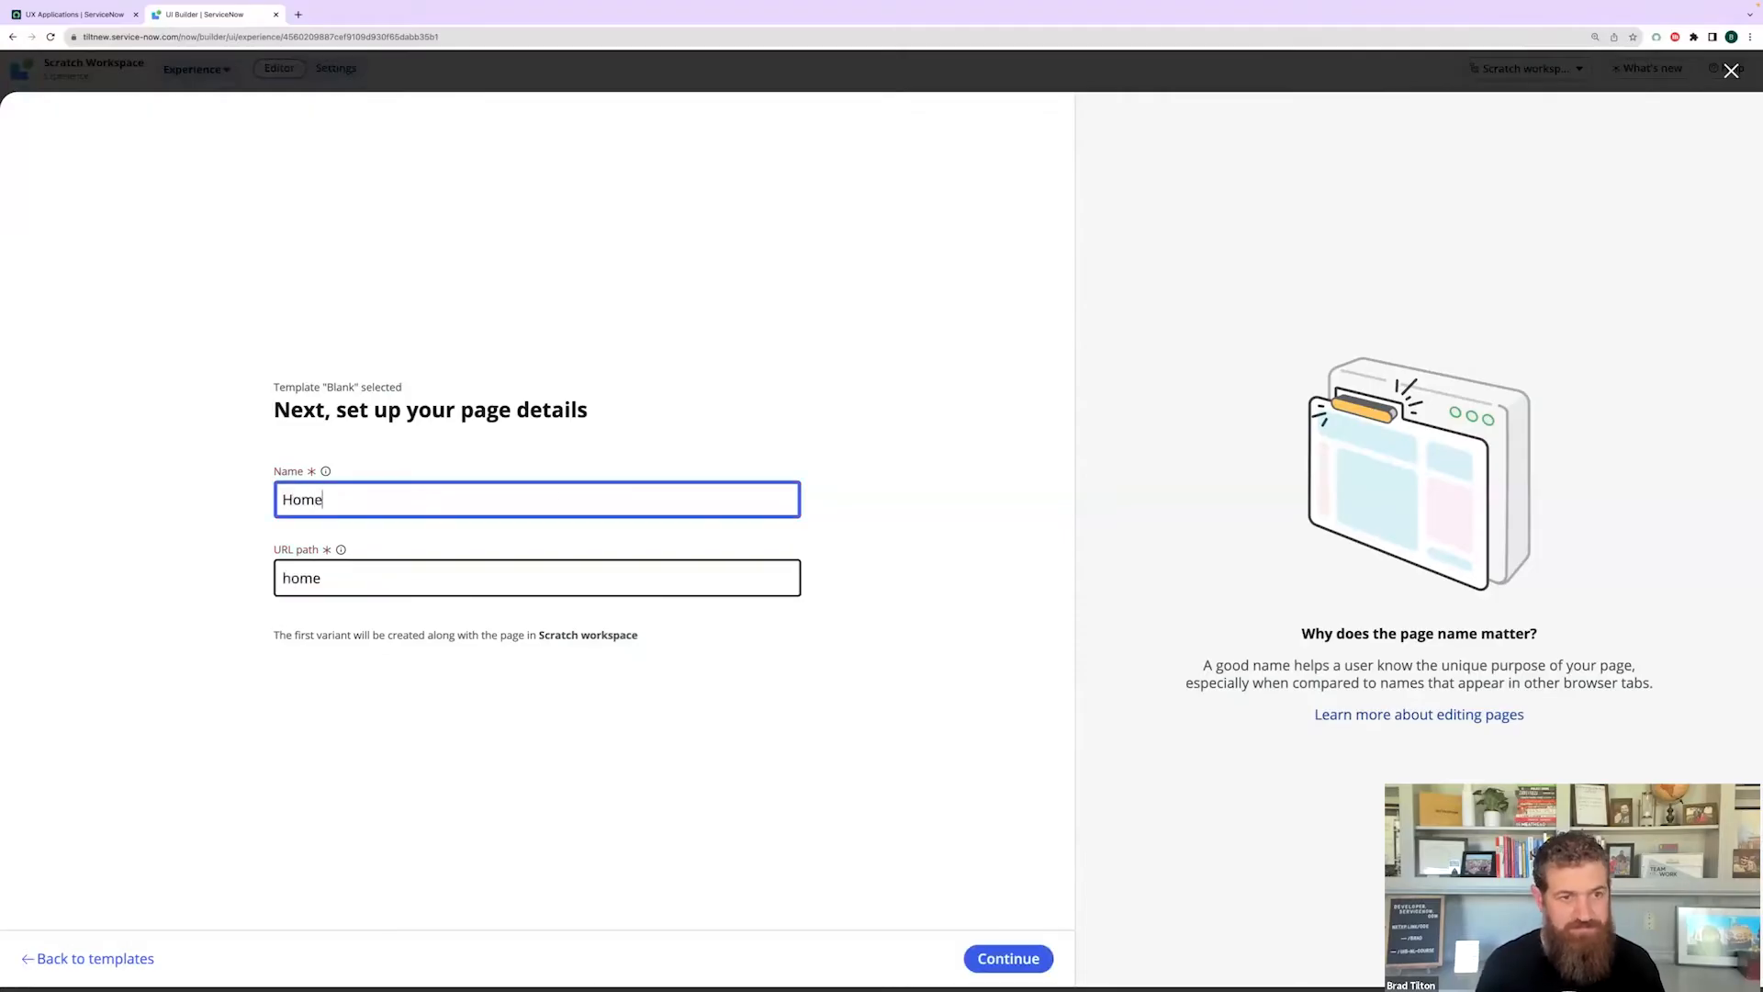
click(1022, 581)
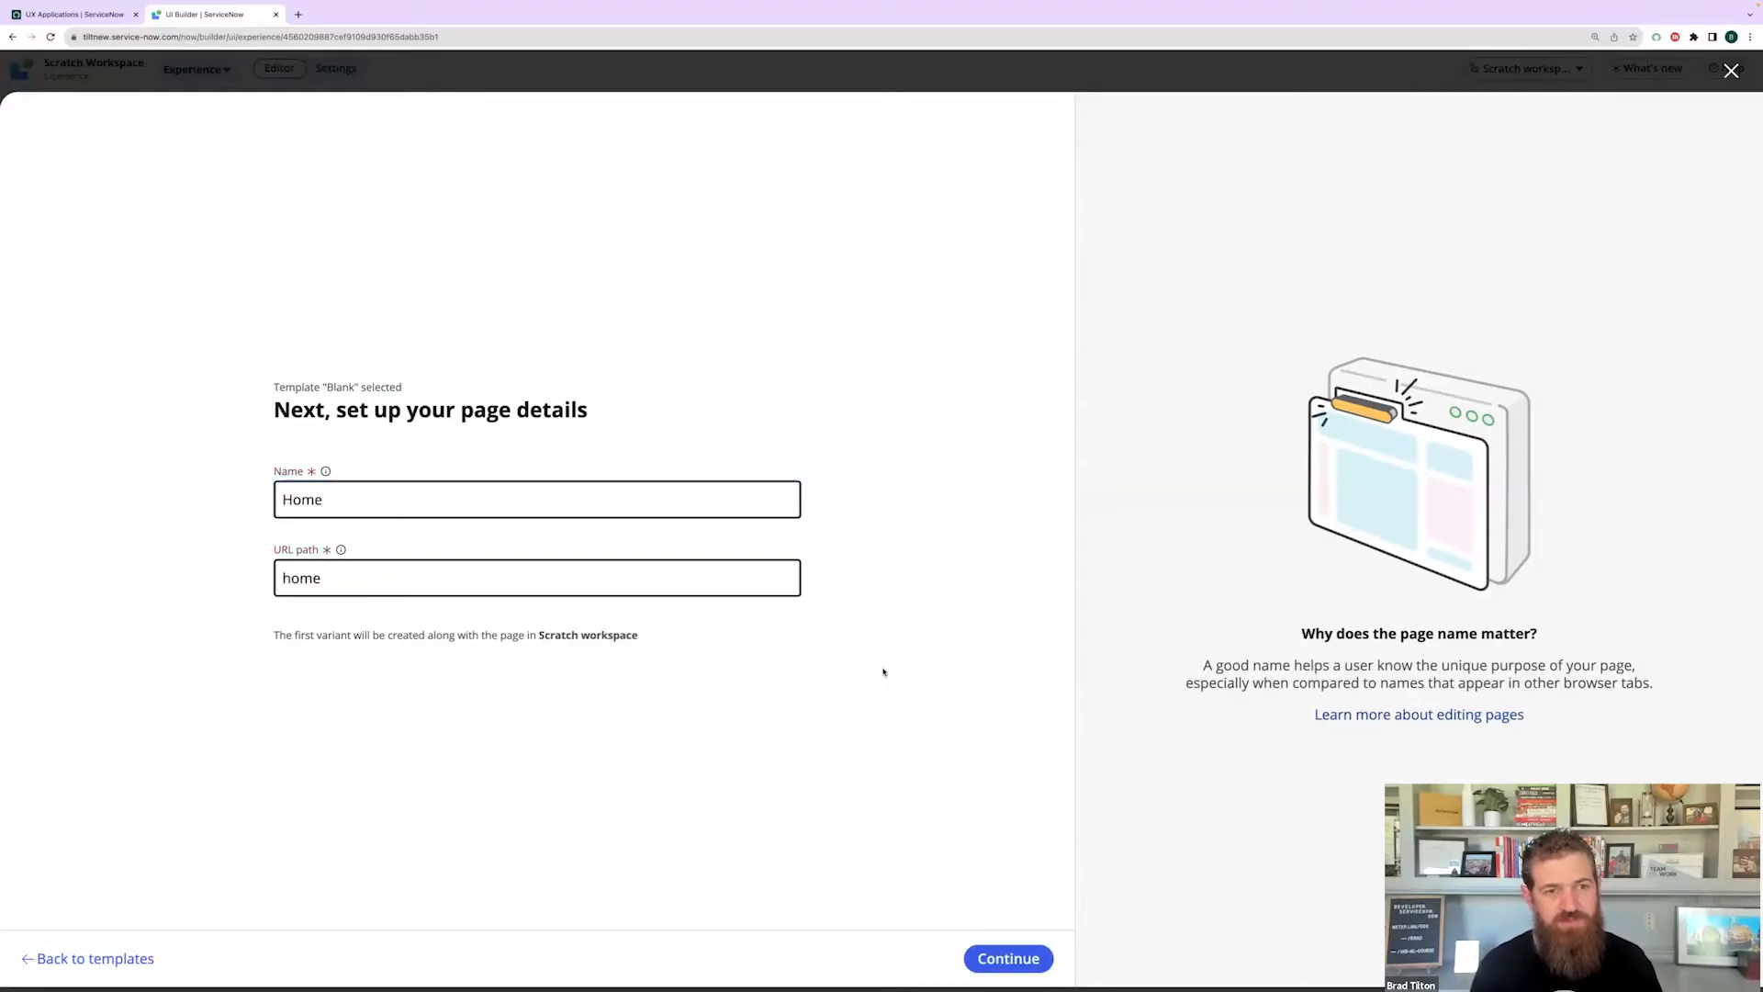
click(1005, 961)
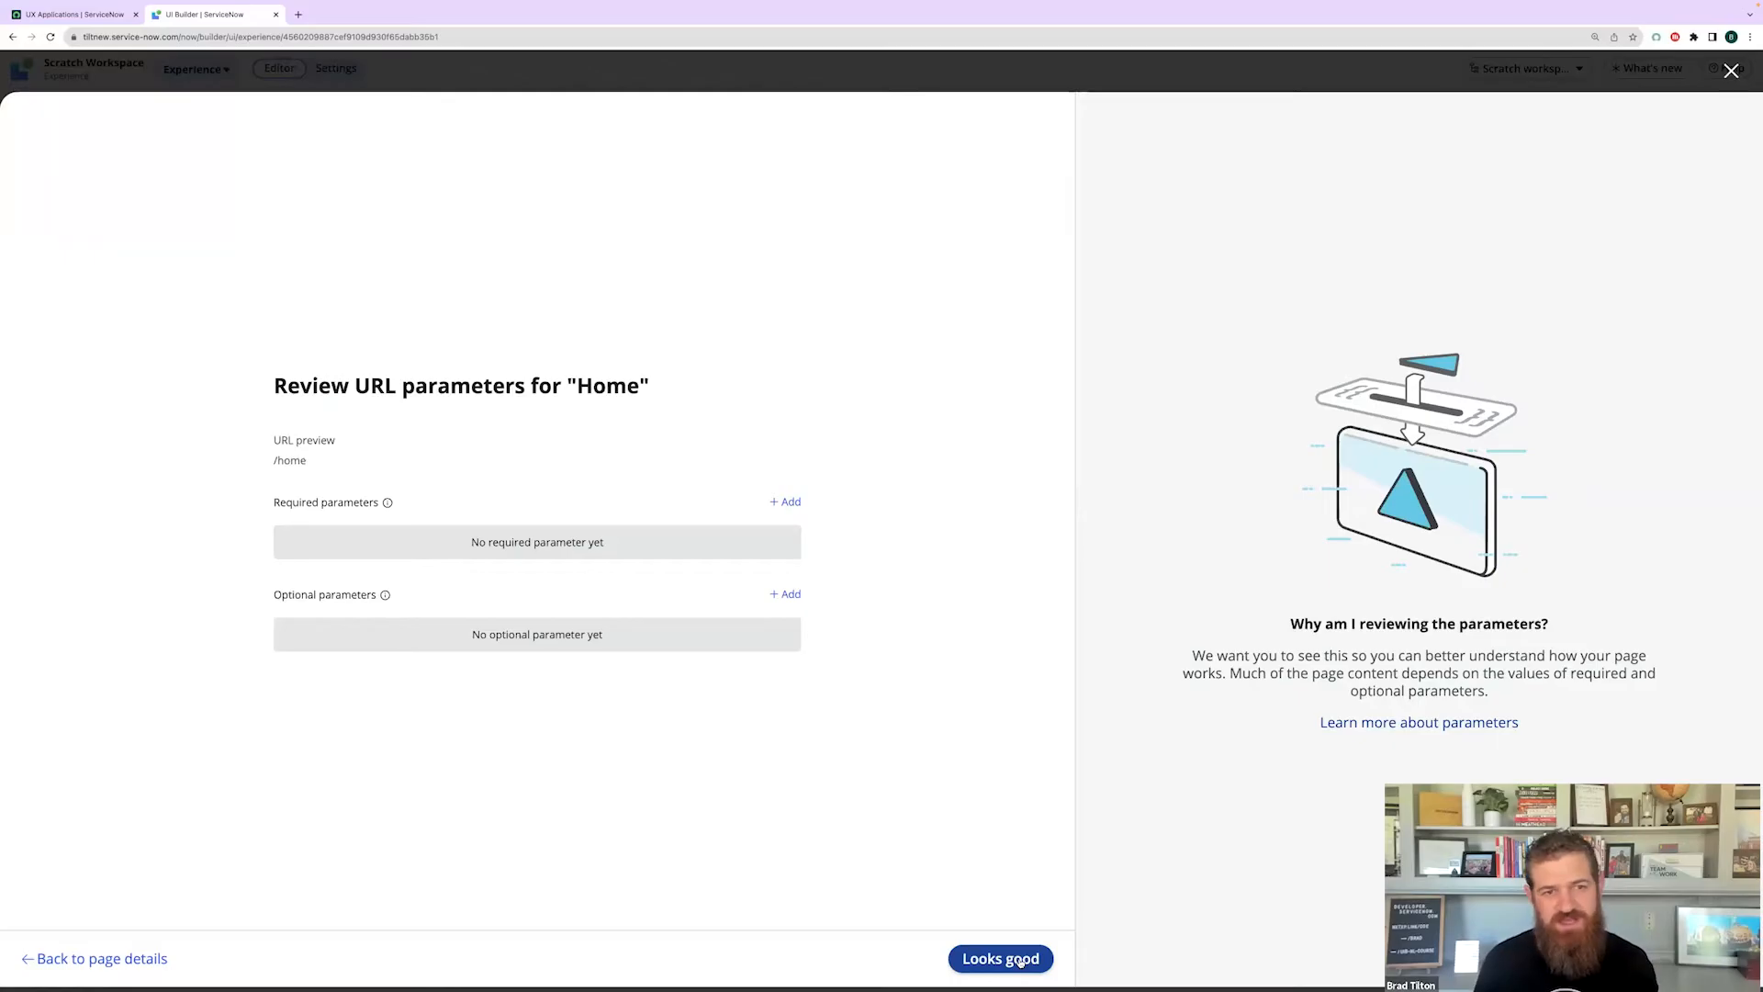
click(1001, 958)
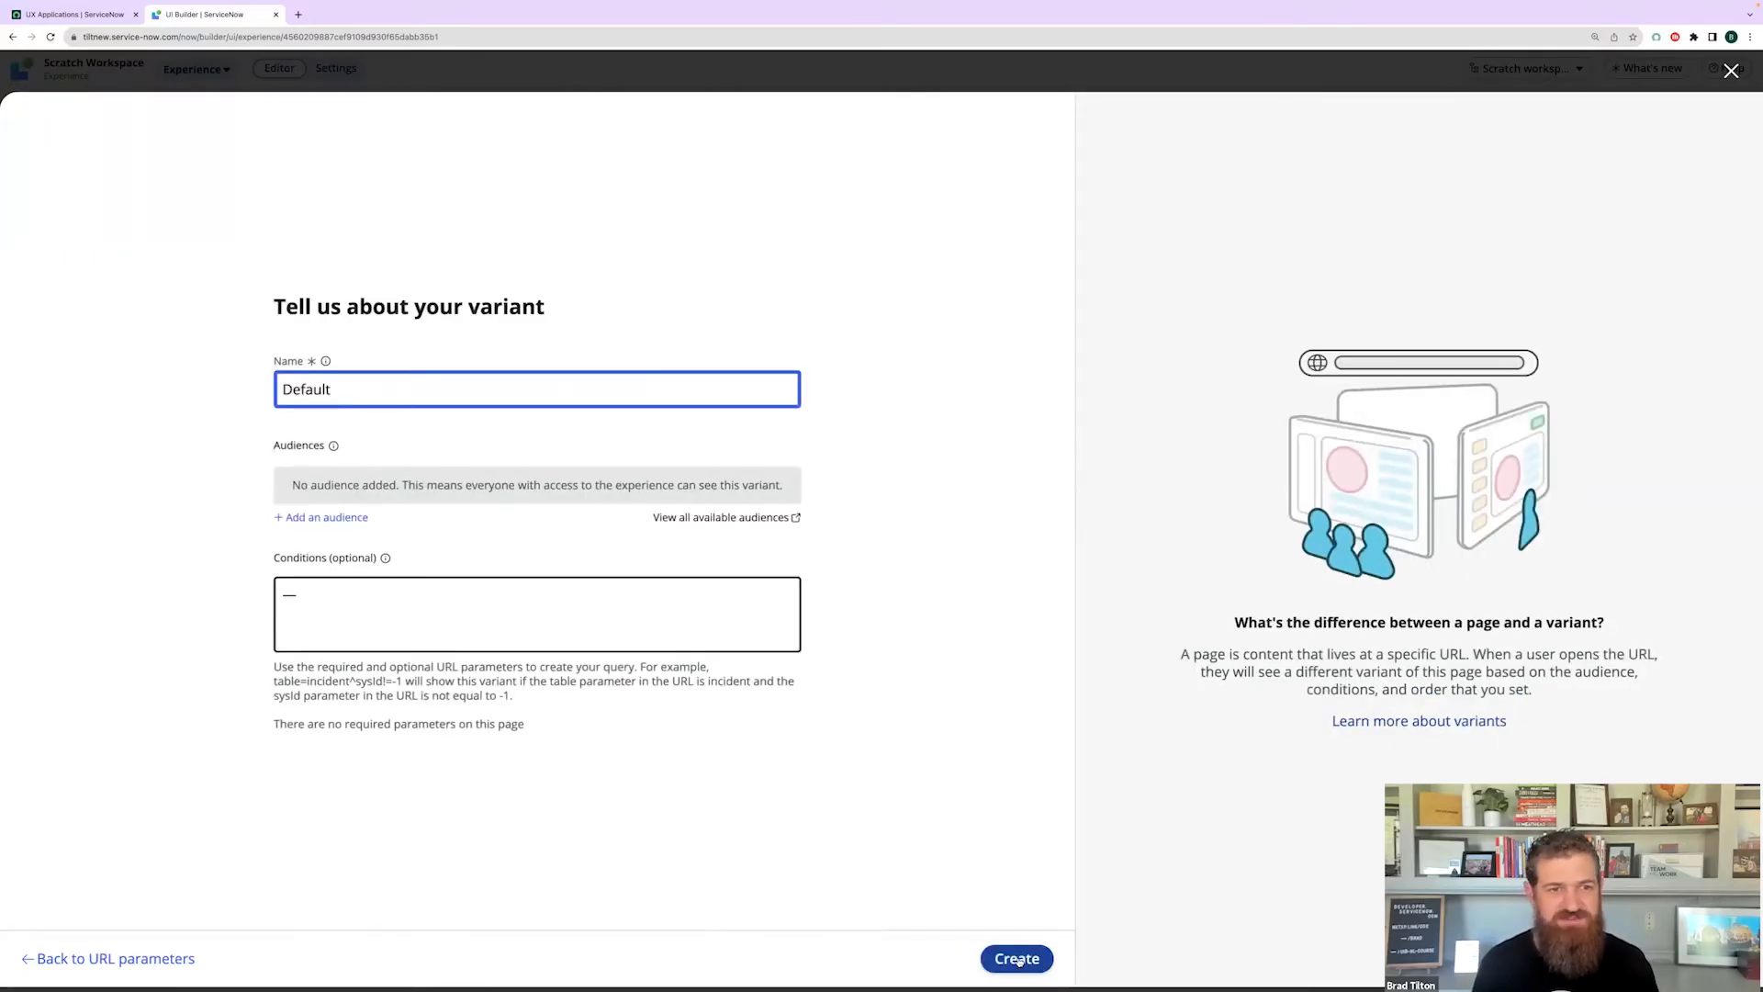
click(1016, 959)
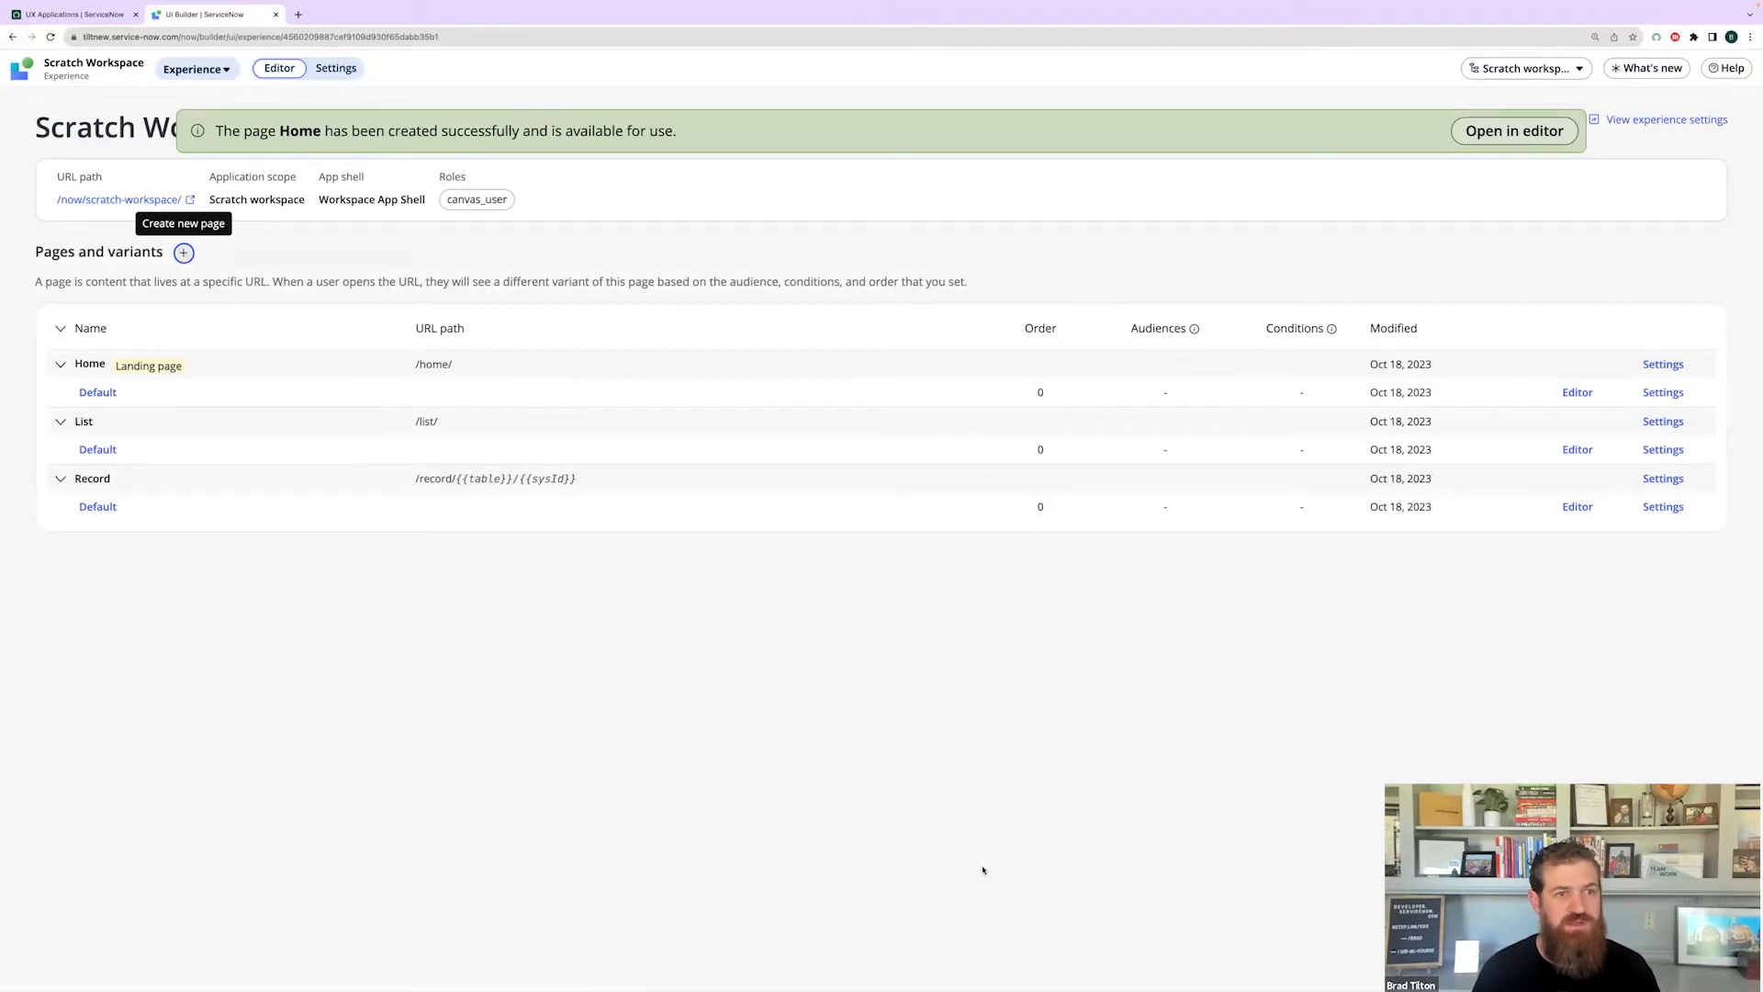
- Open Home's Default variant in the editor and add a Single column layout to the body
click(1578, 393)
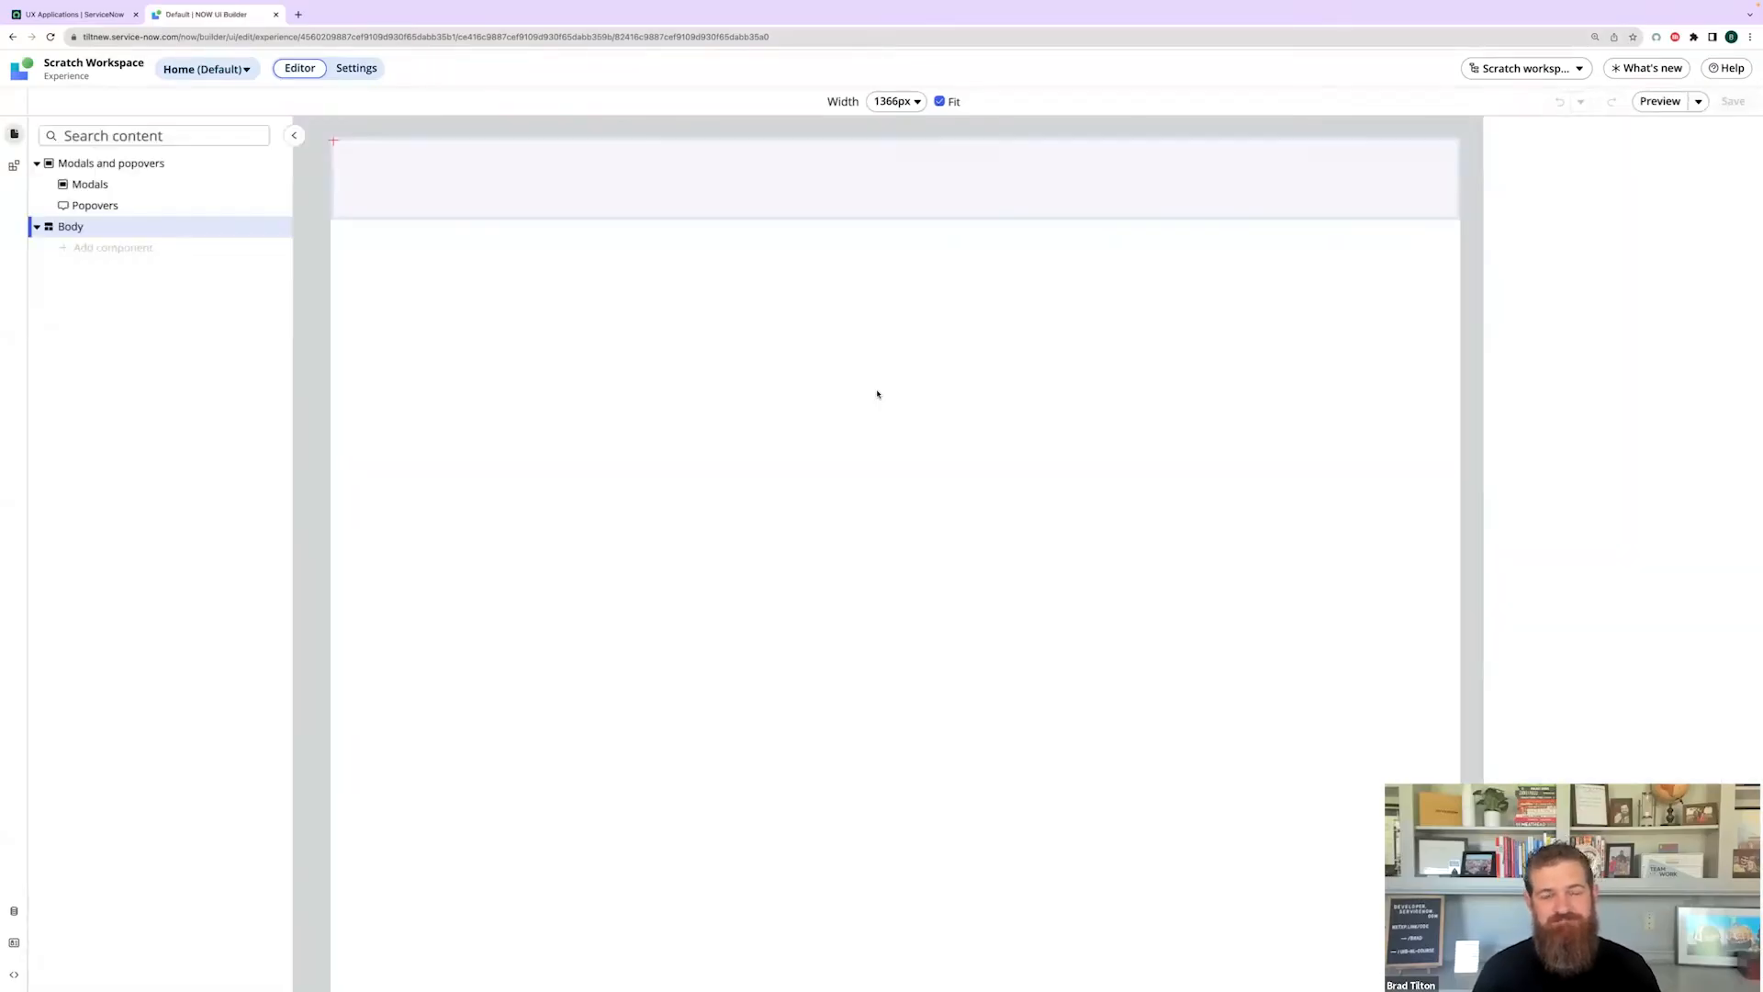
click(110, 248)
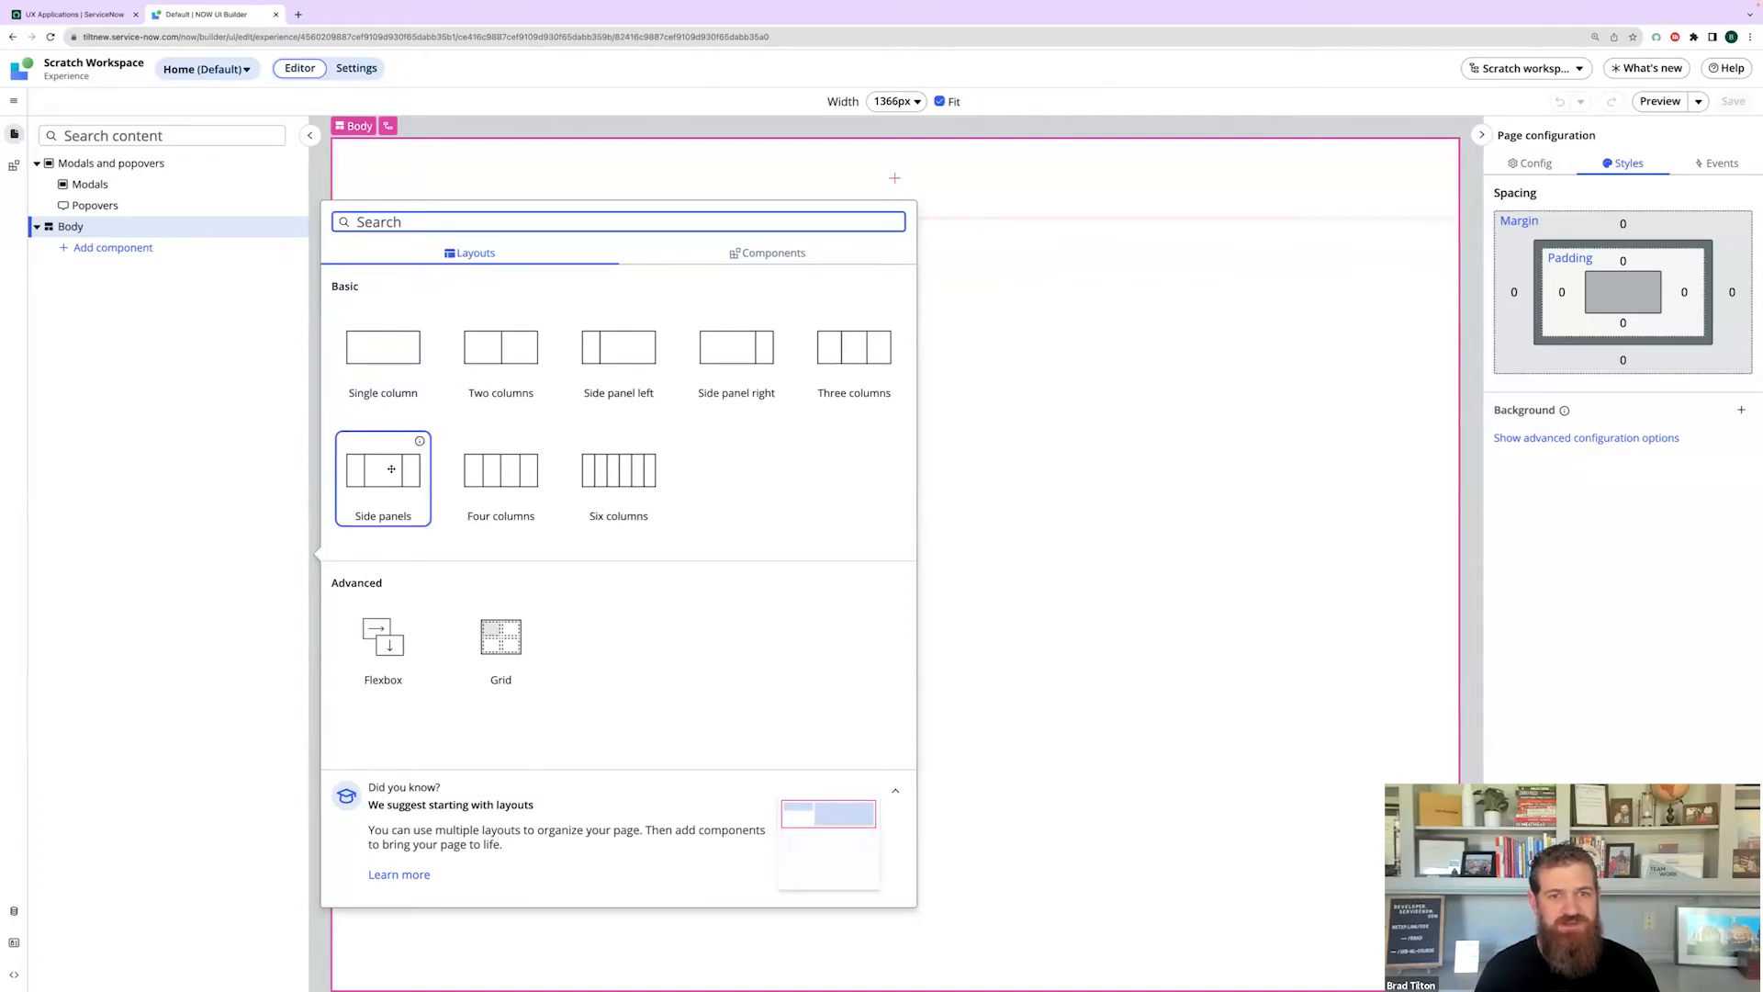
click(383, 347)
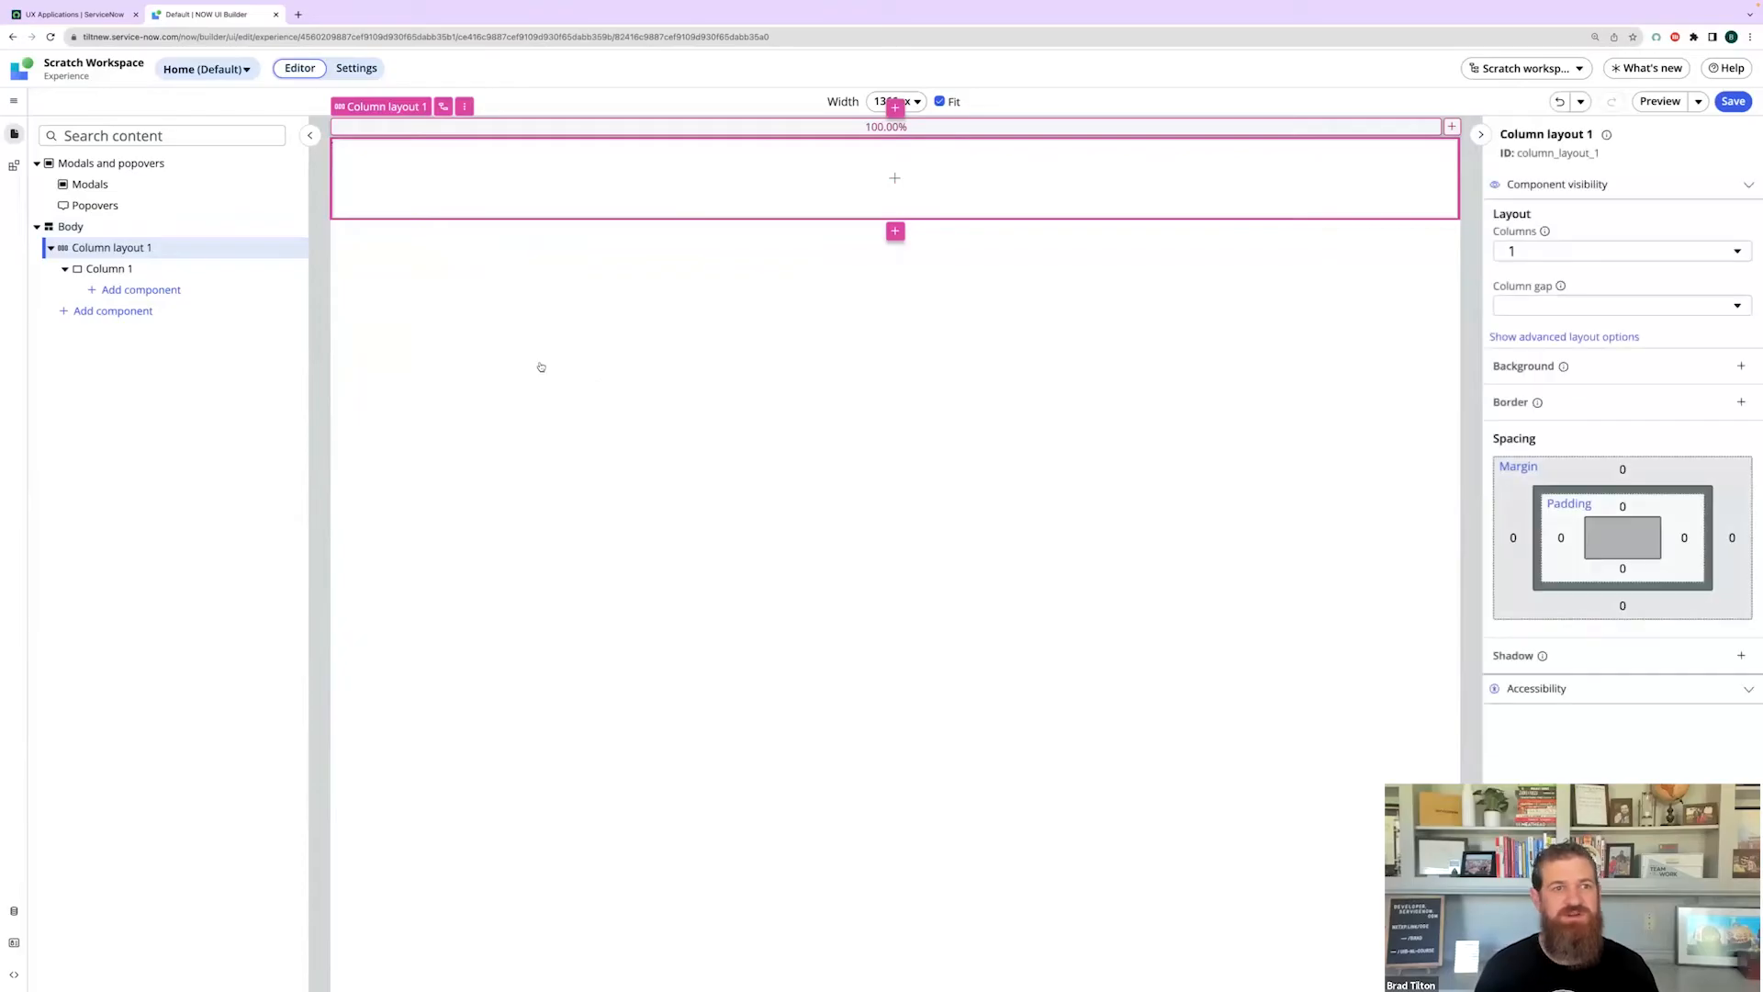
- Set Column 1's Align items and Justify content to Center
click(127, 270)
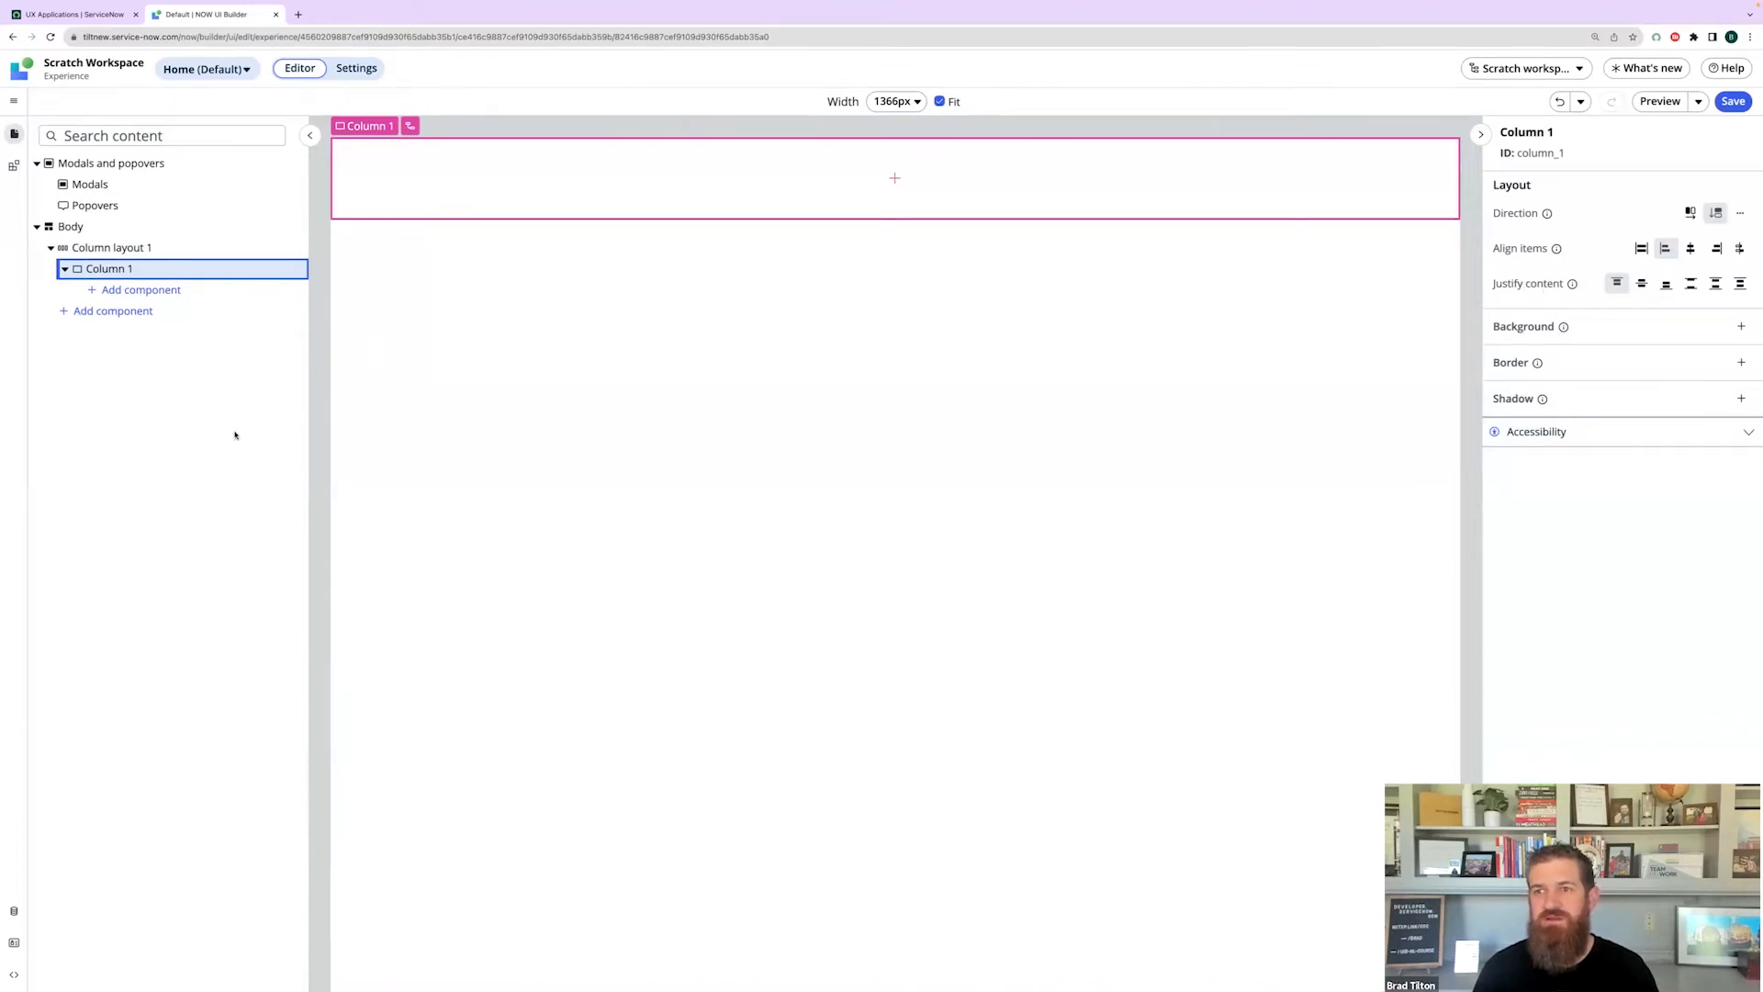
click(1695, 250)
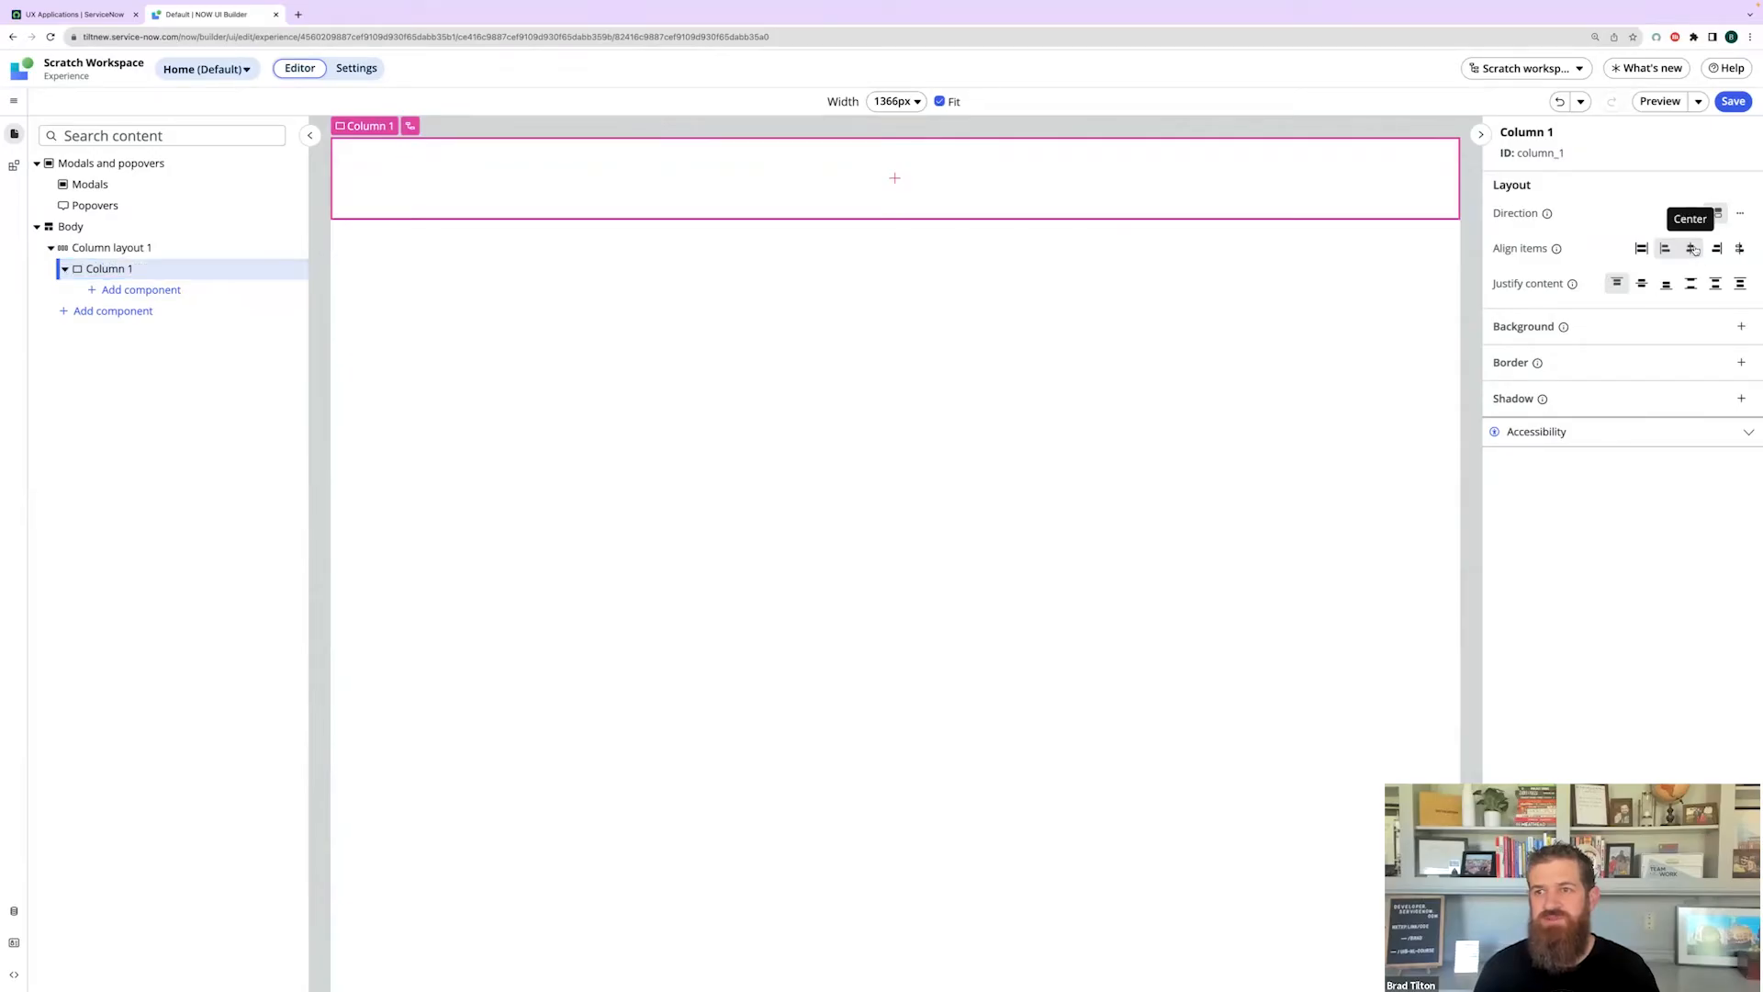
click(1642, 284)
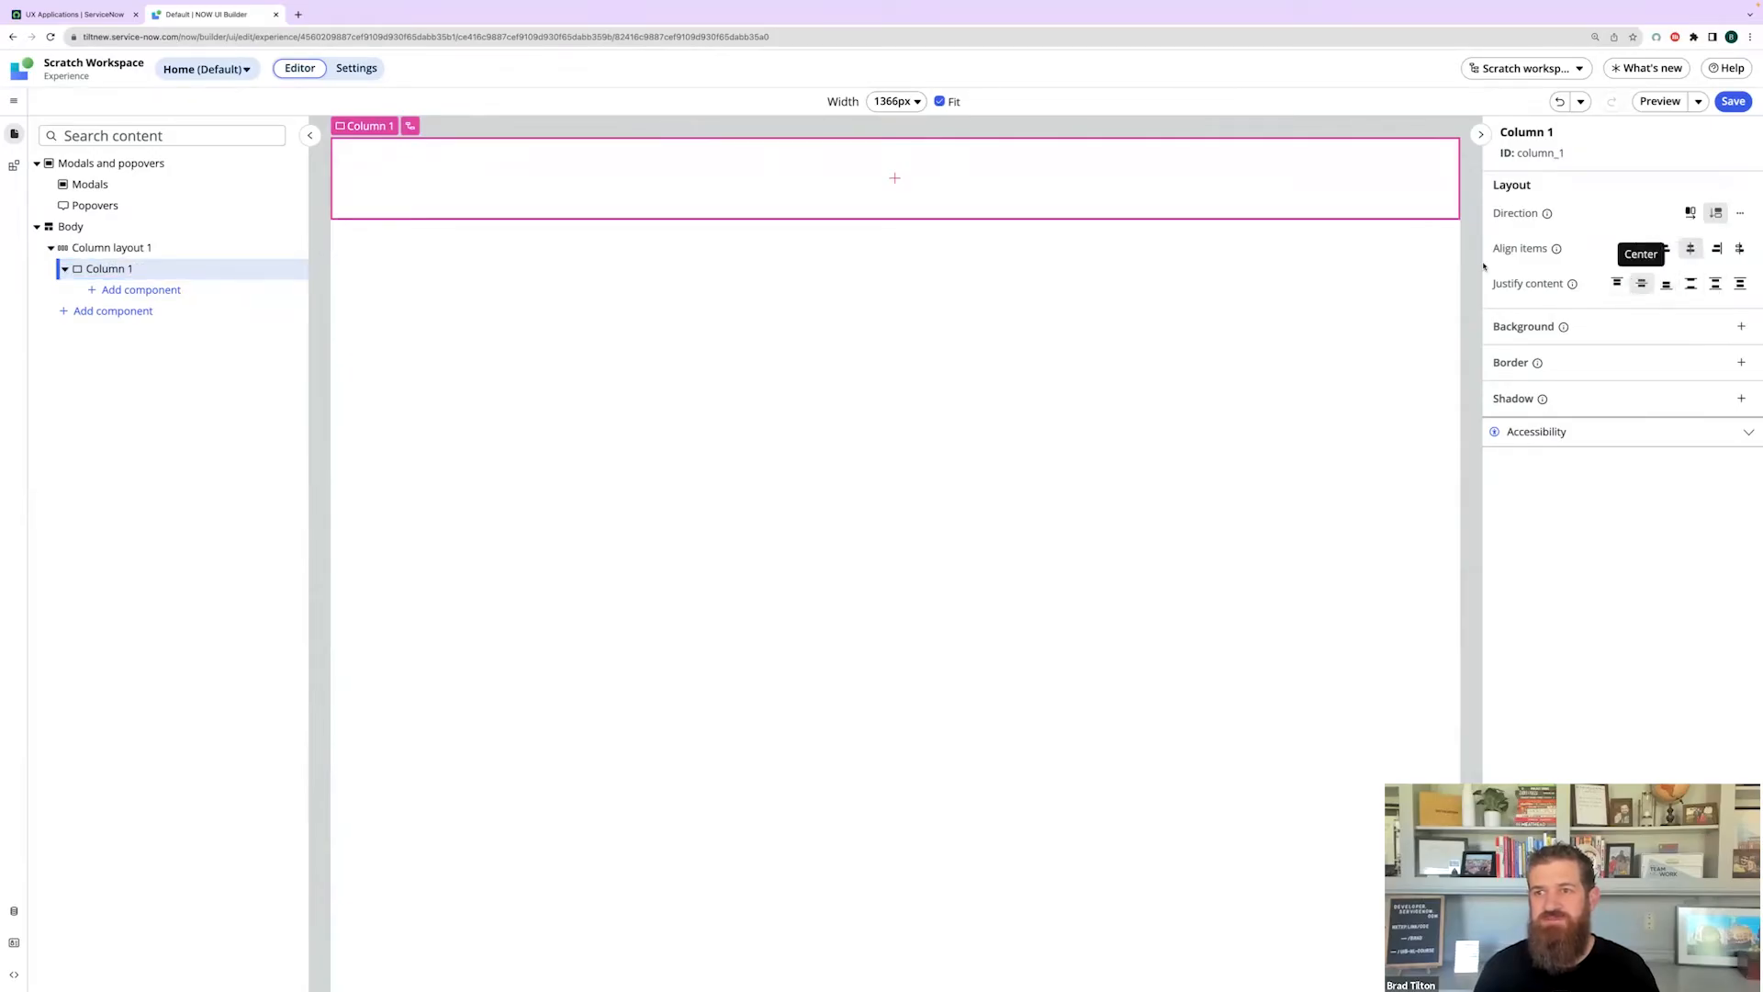
click(142, 290)
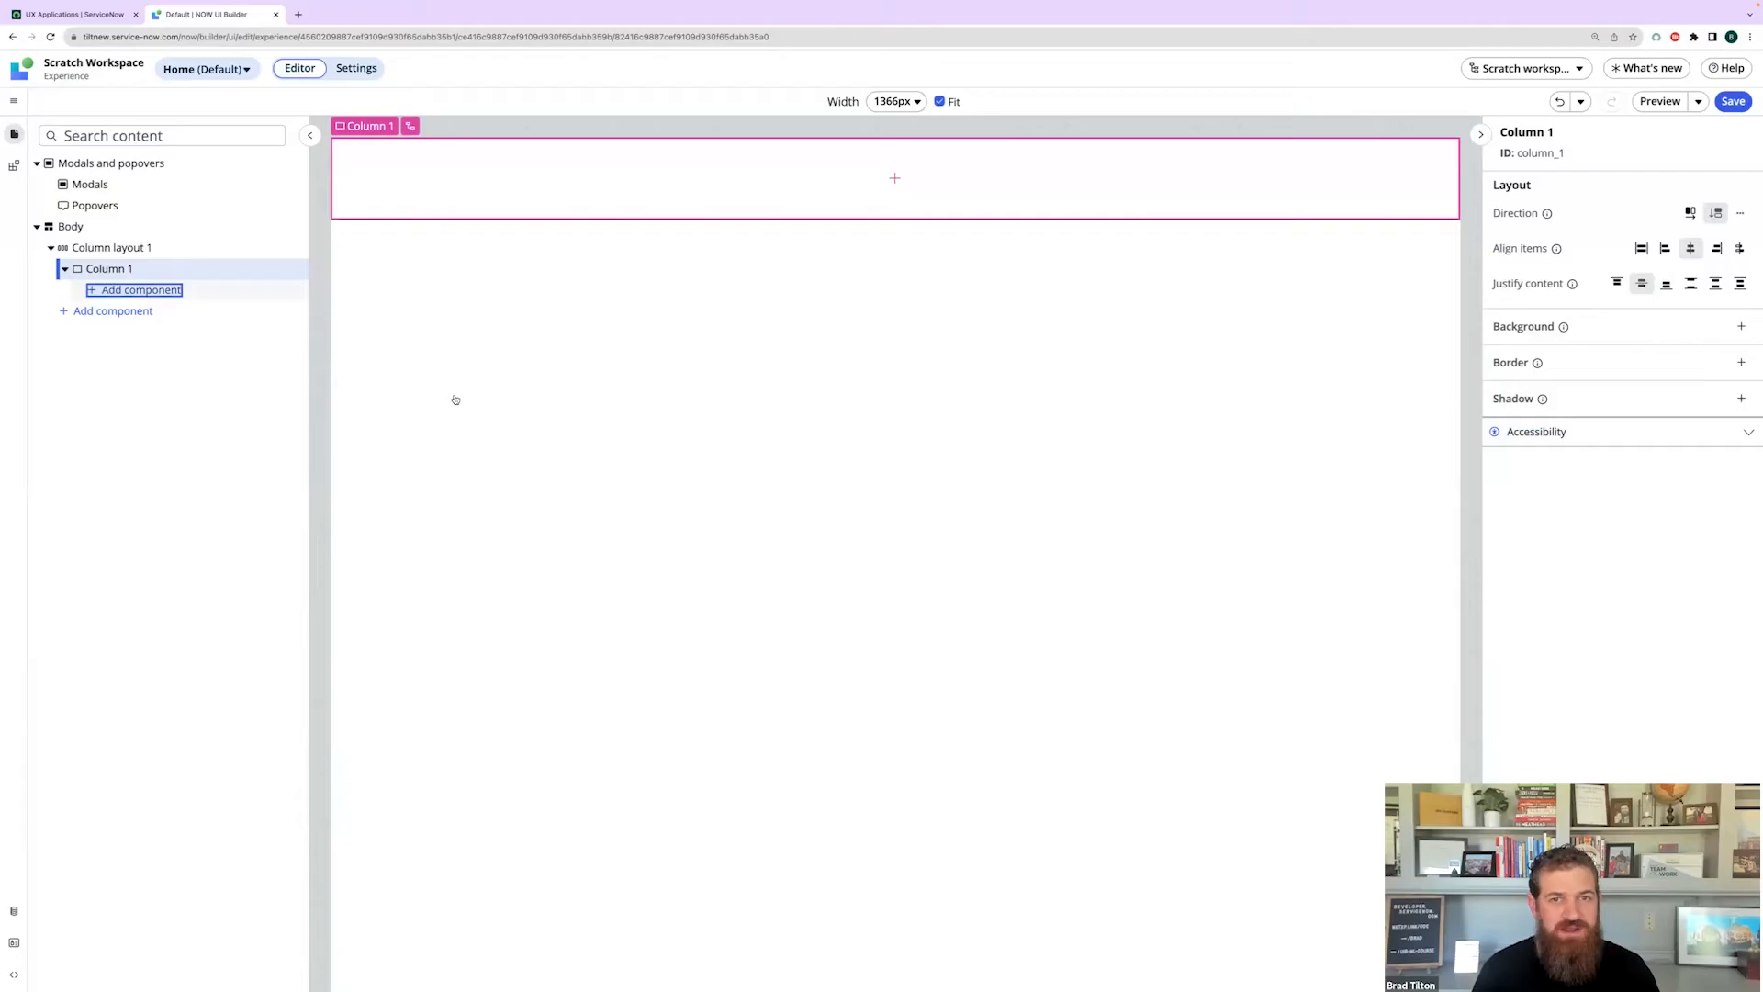
- Insert a Stylized text component reading 'Landing page!' into Column 1 and save the page
text(stylized te)
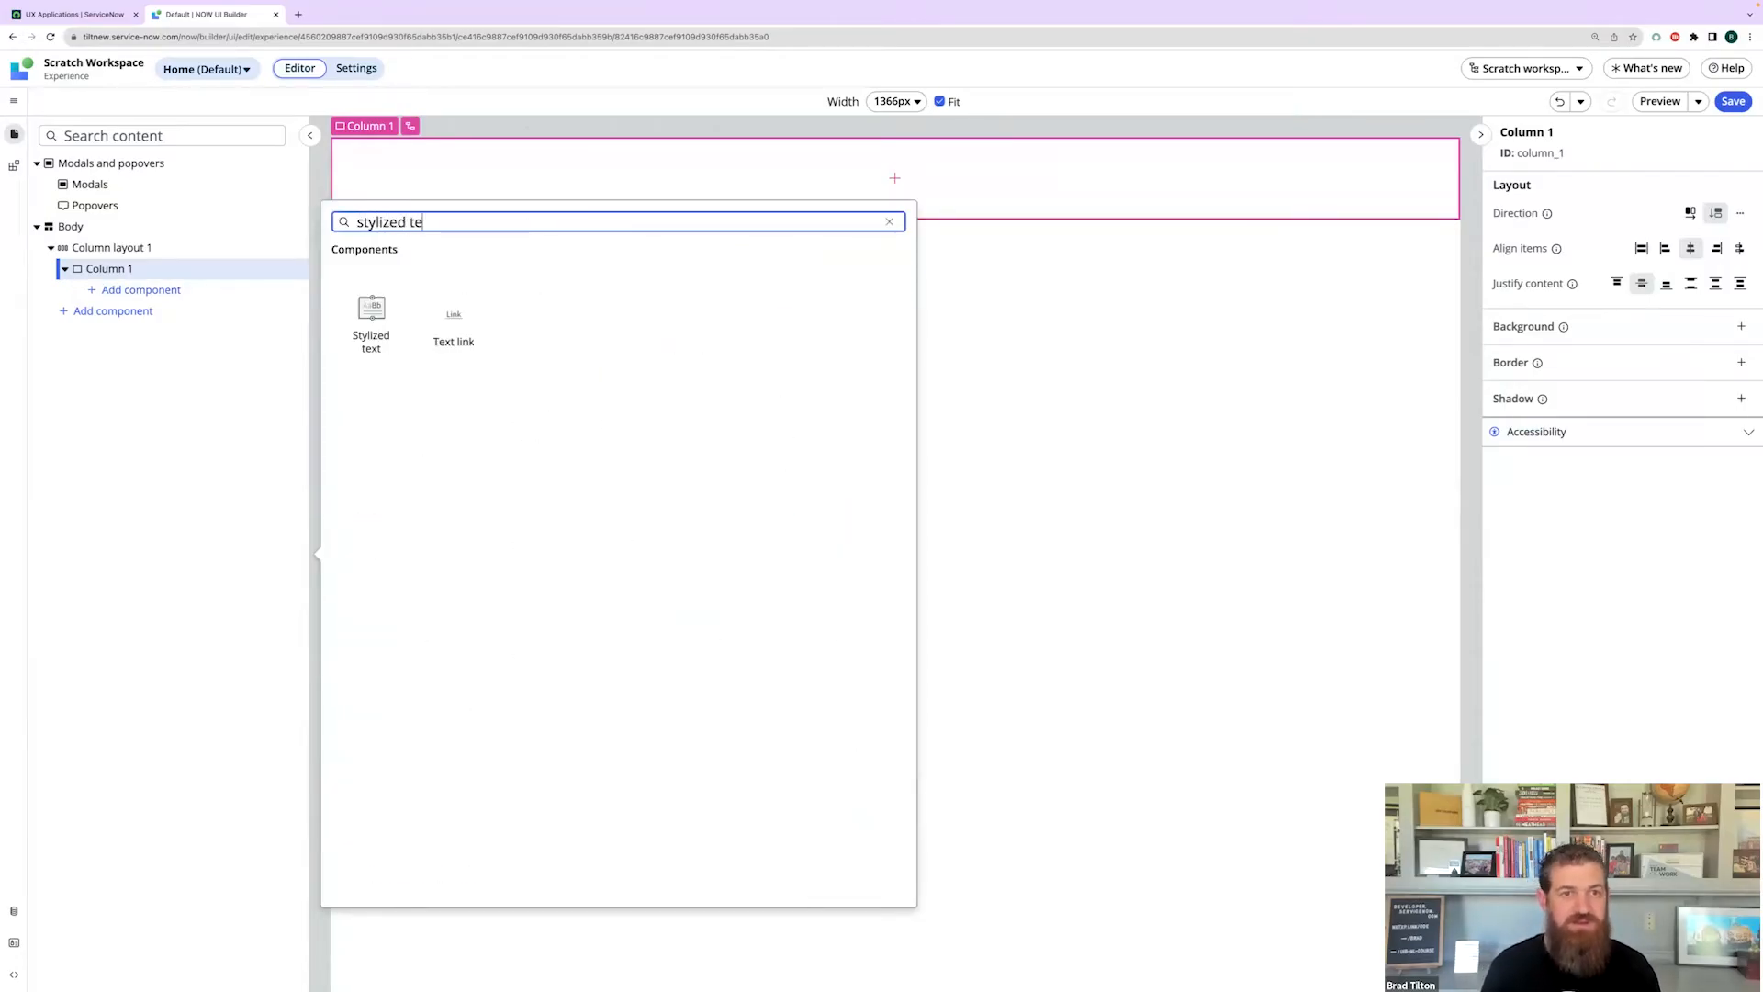
click(394, 310)
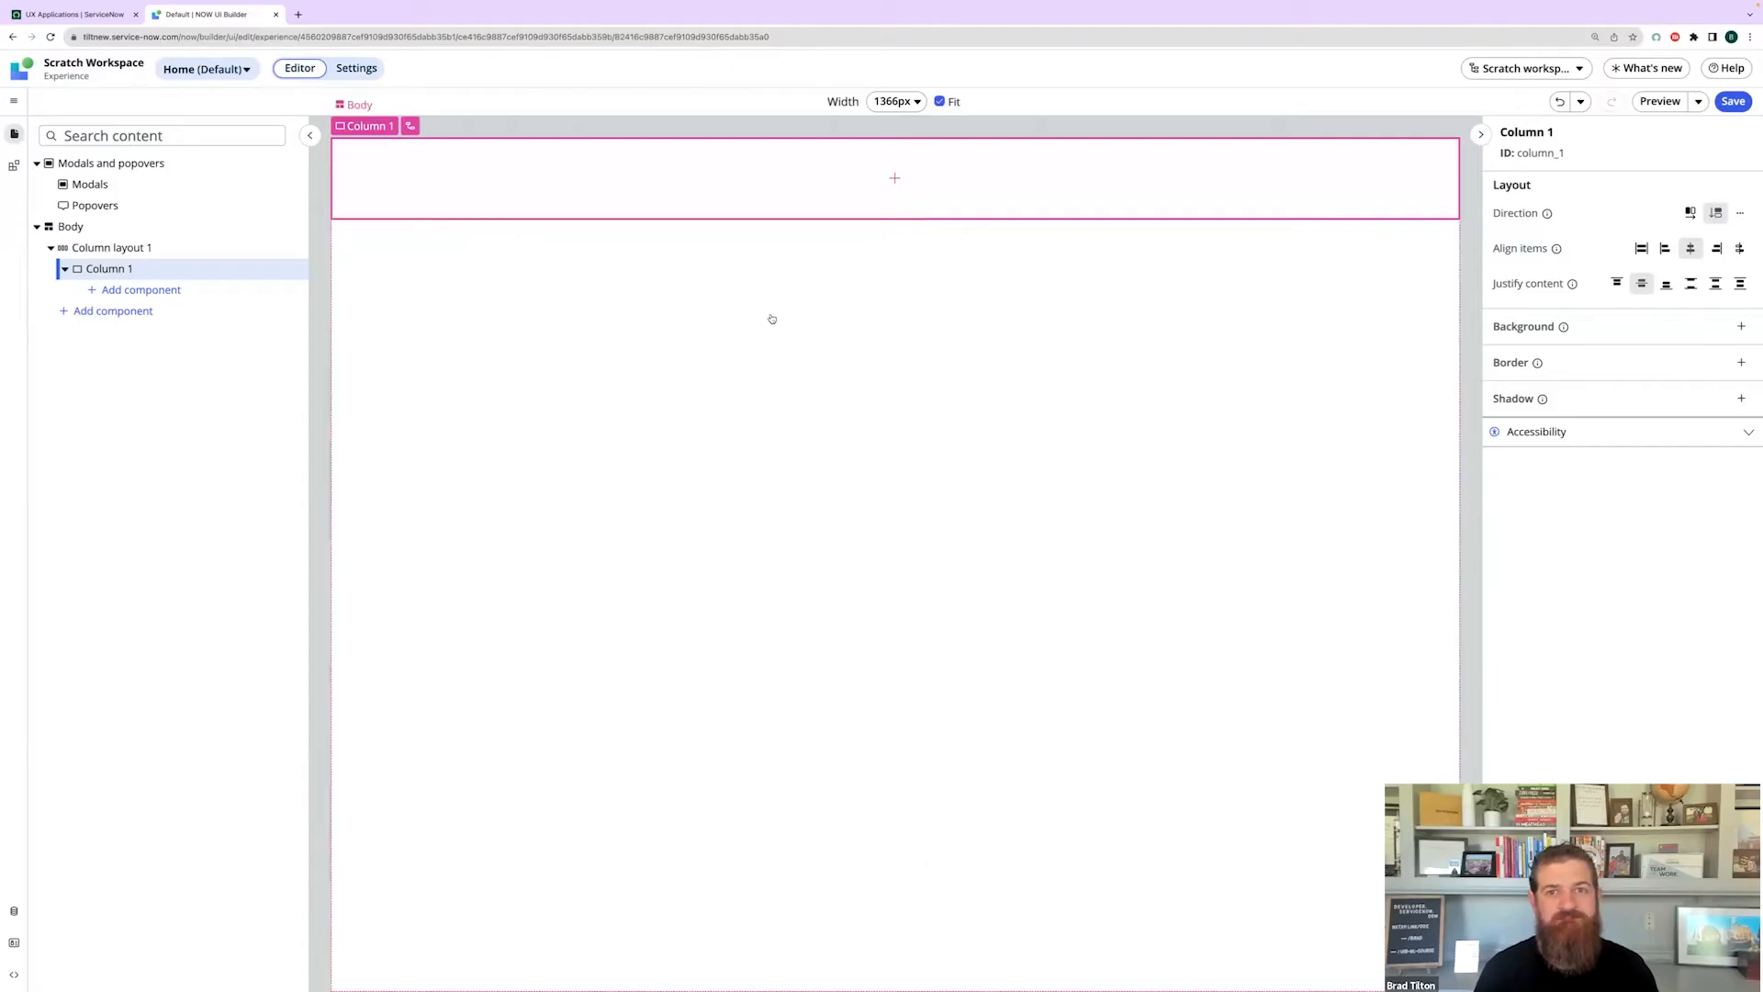
scroll(1591, 395, down, 10)
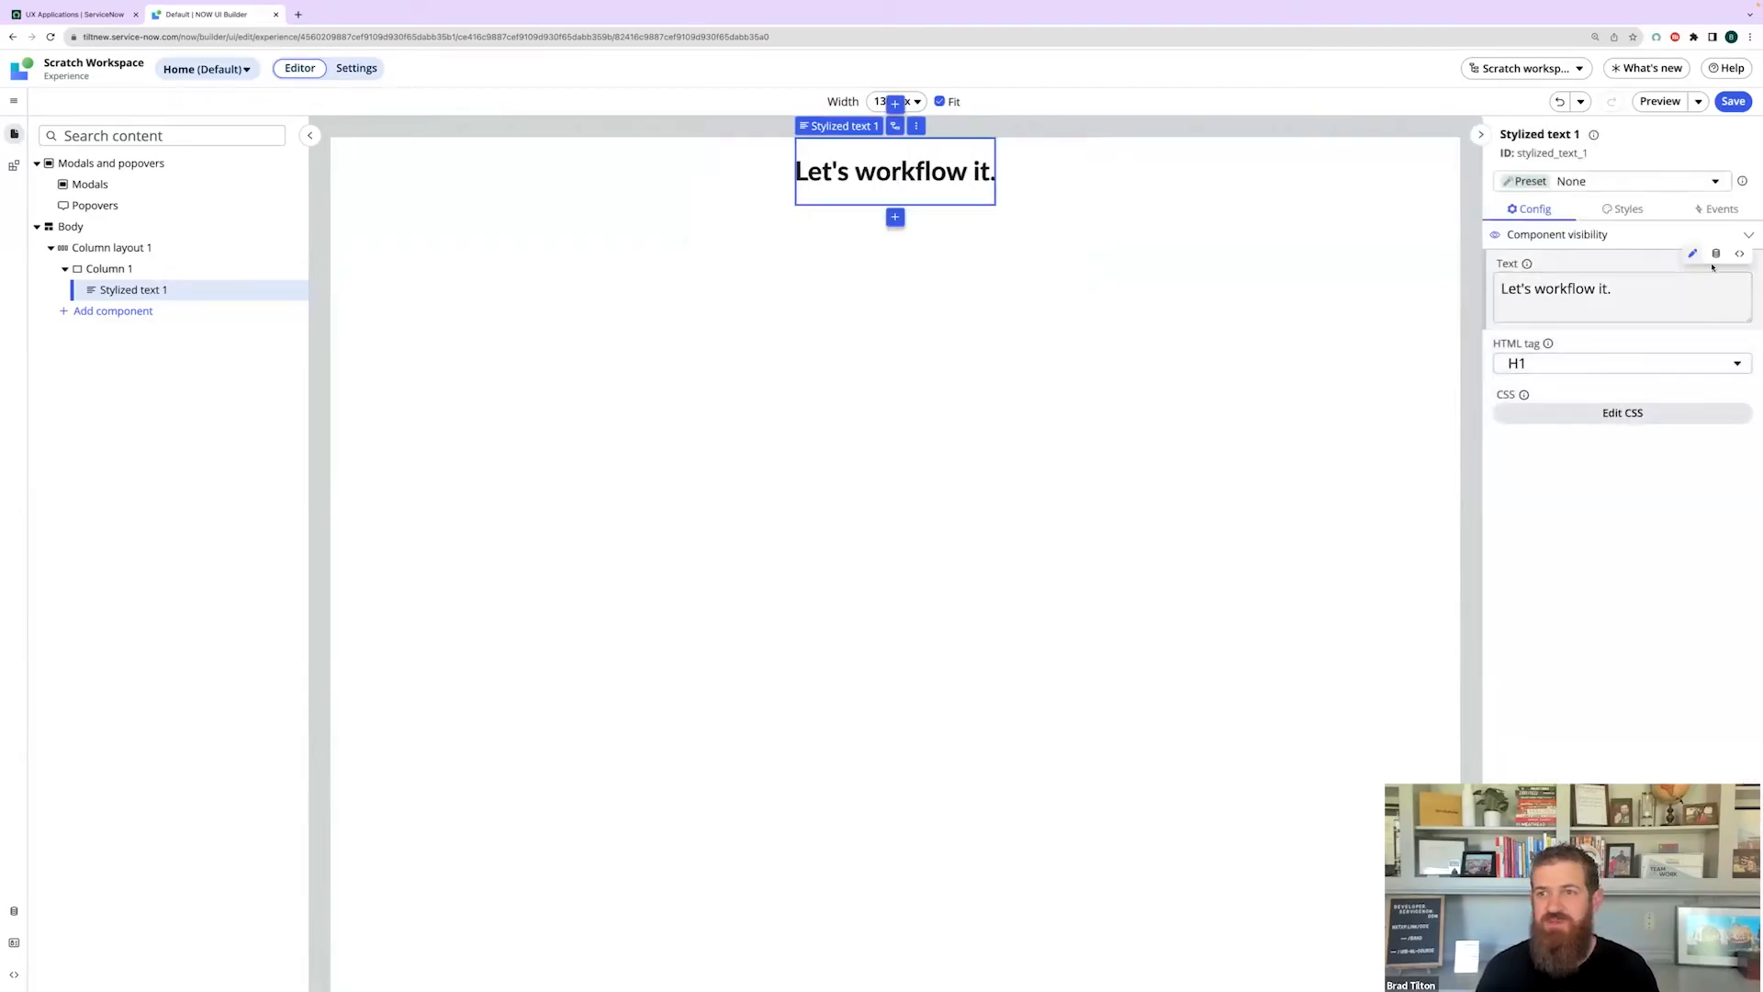
triple_click(1641, 282)
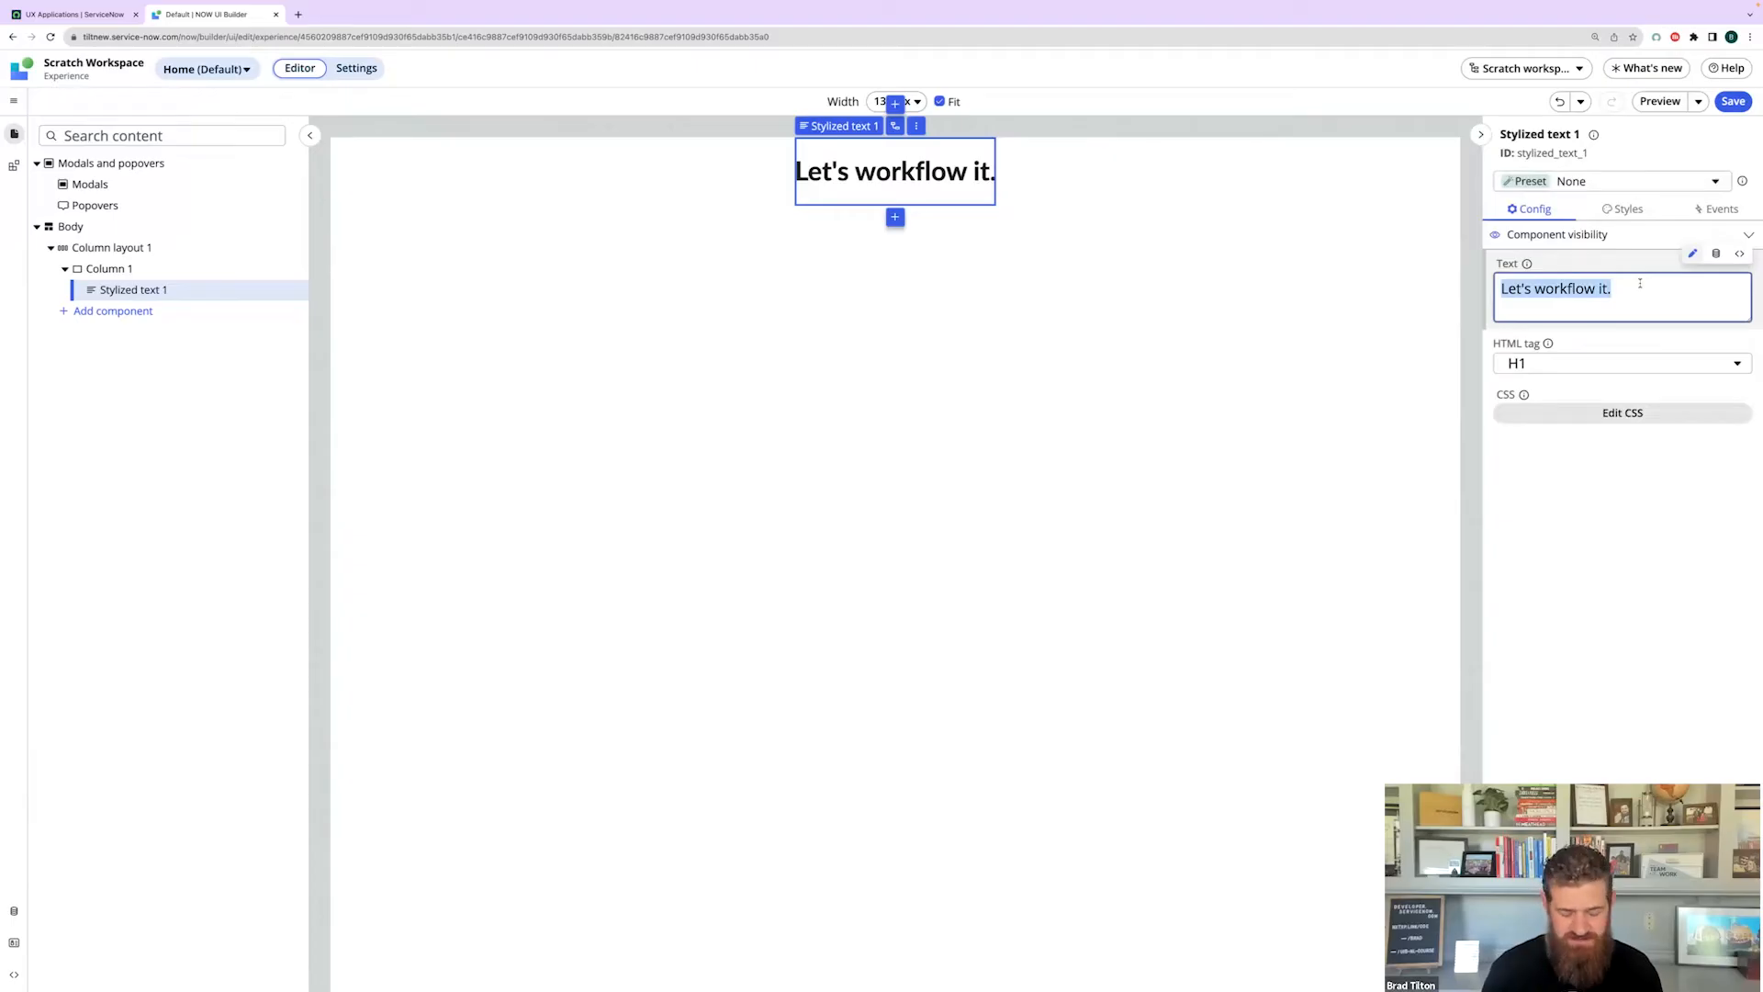
text(Landing )
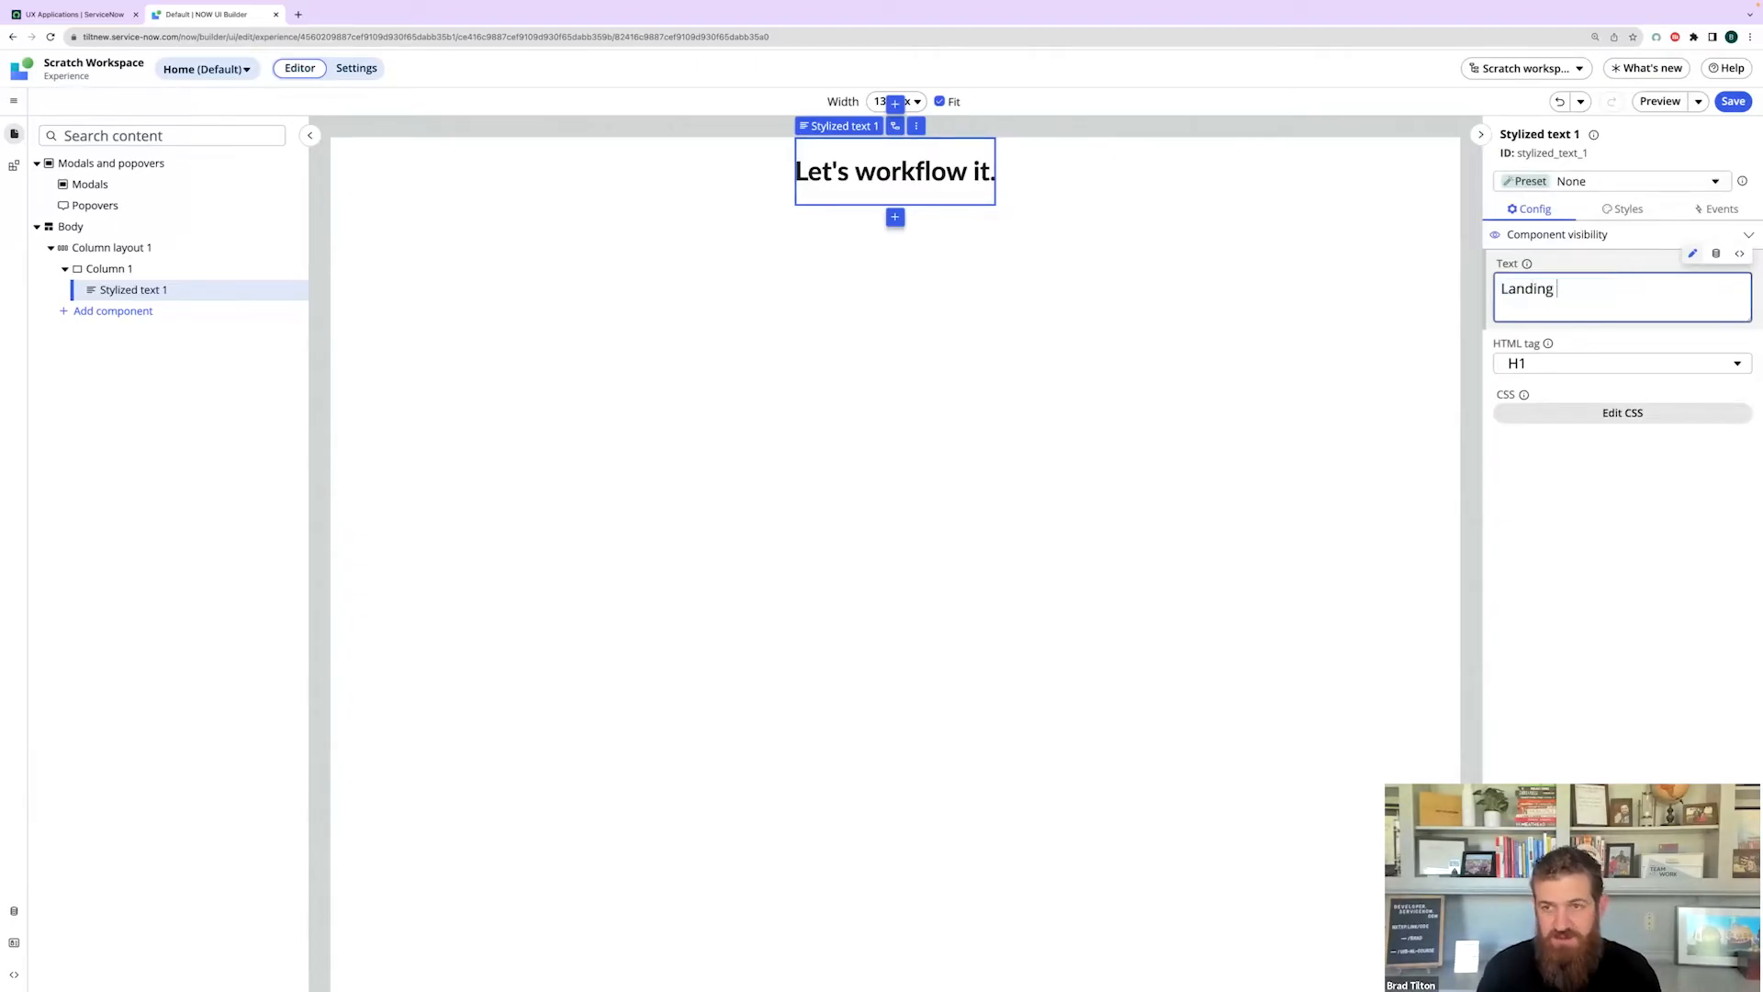
text(page!)
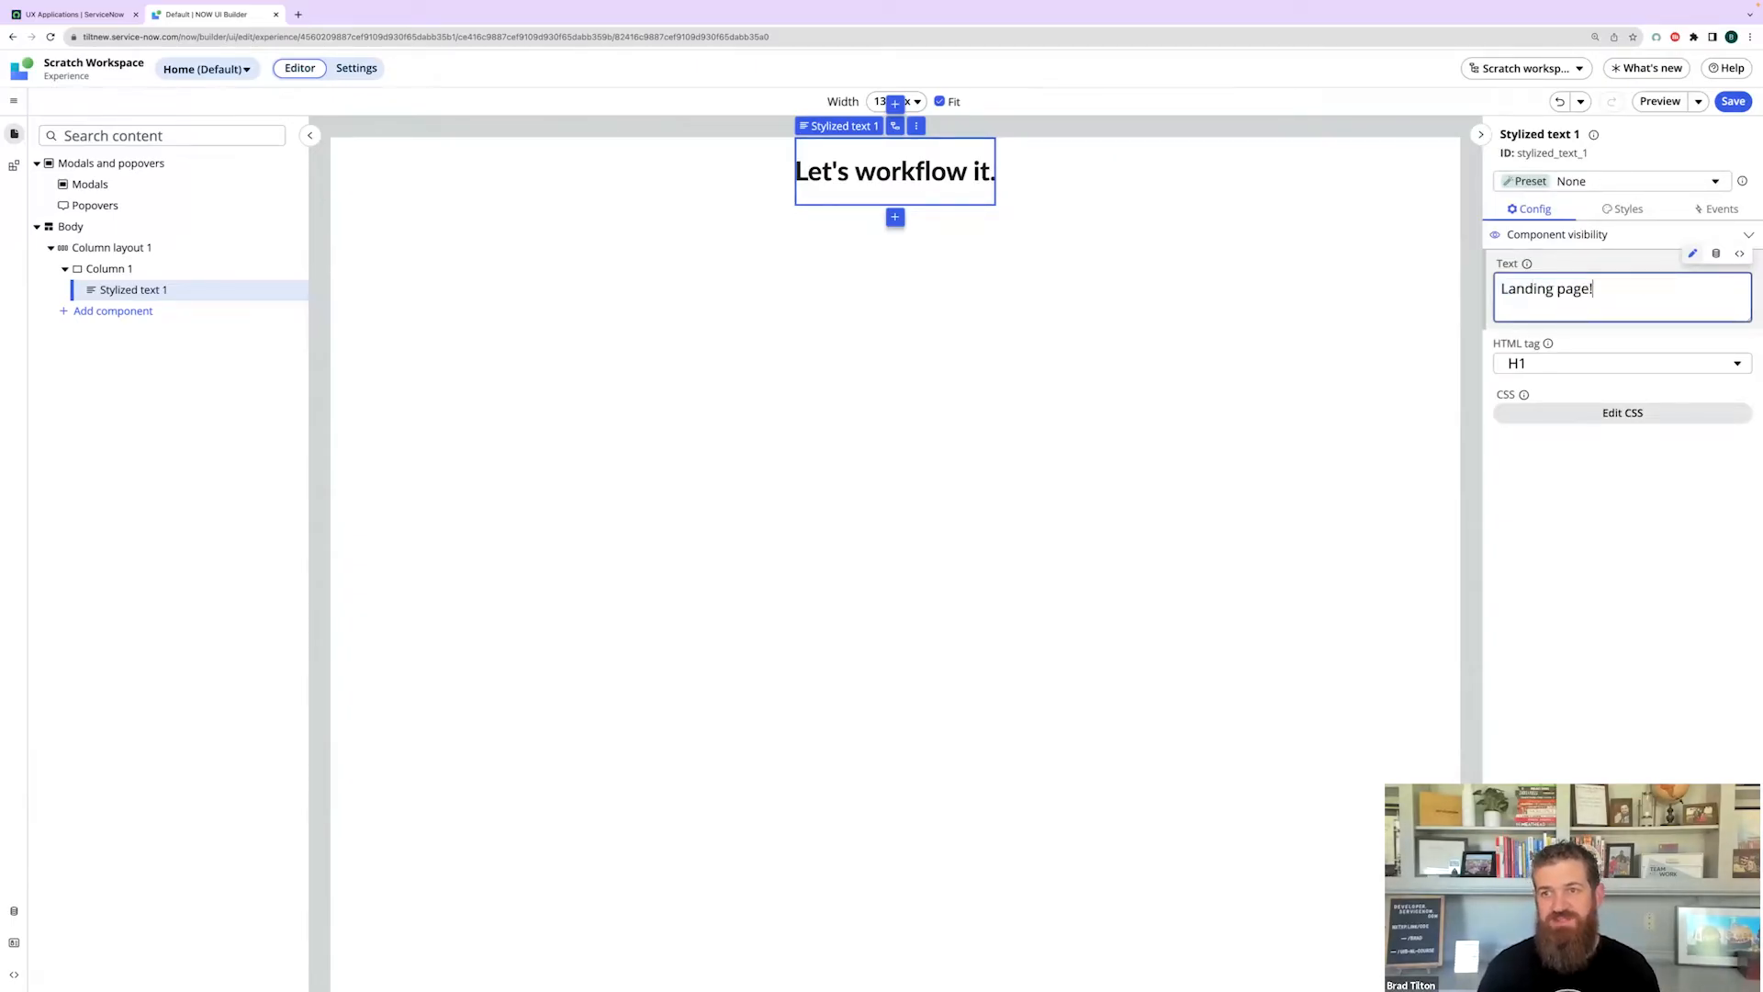
click(1630, 574)
click(1189, 496)
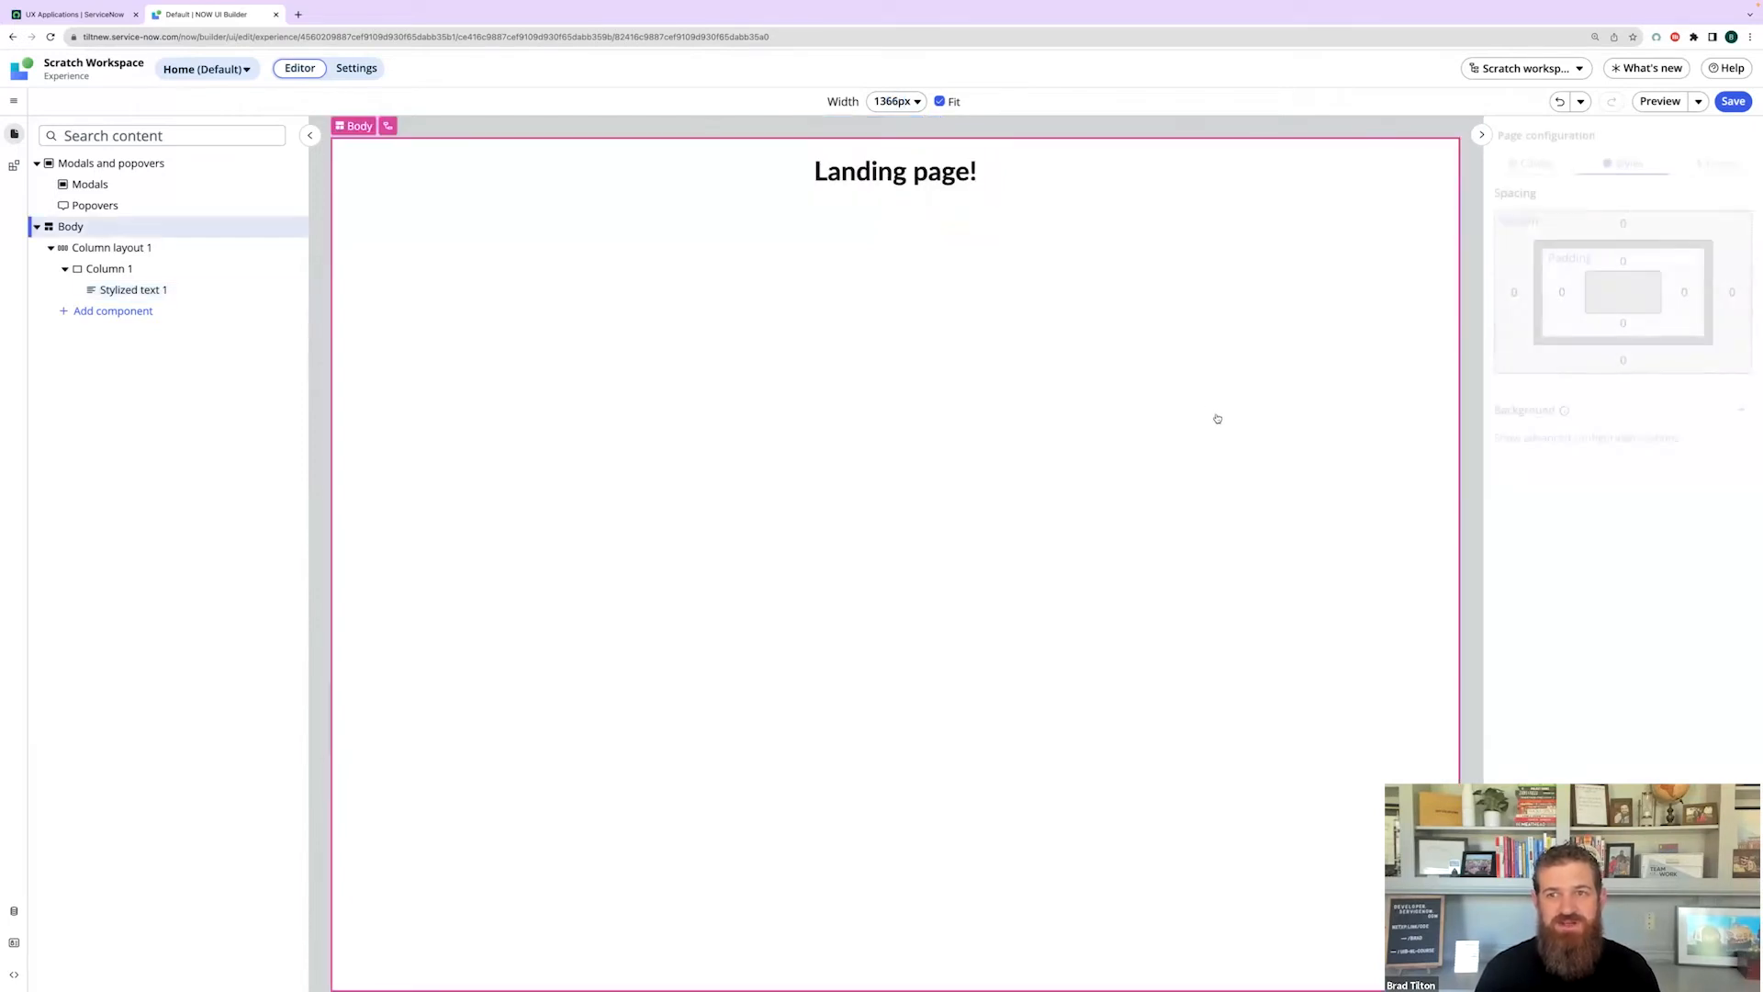
click(1733, 101)
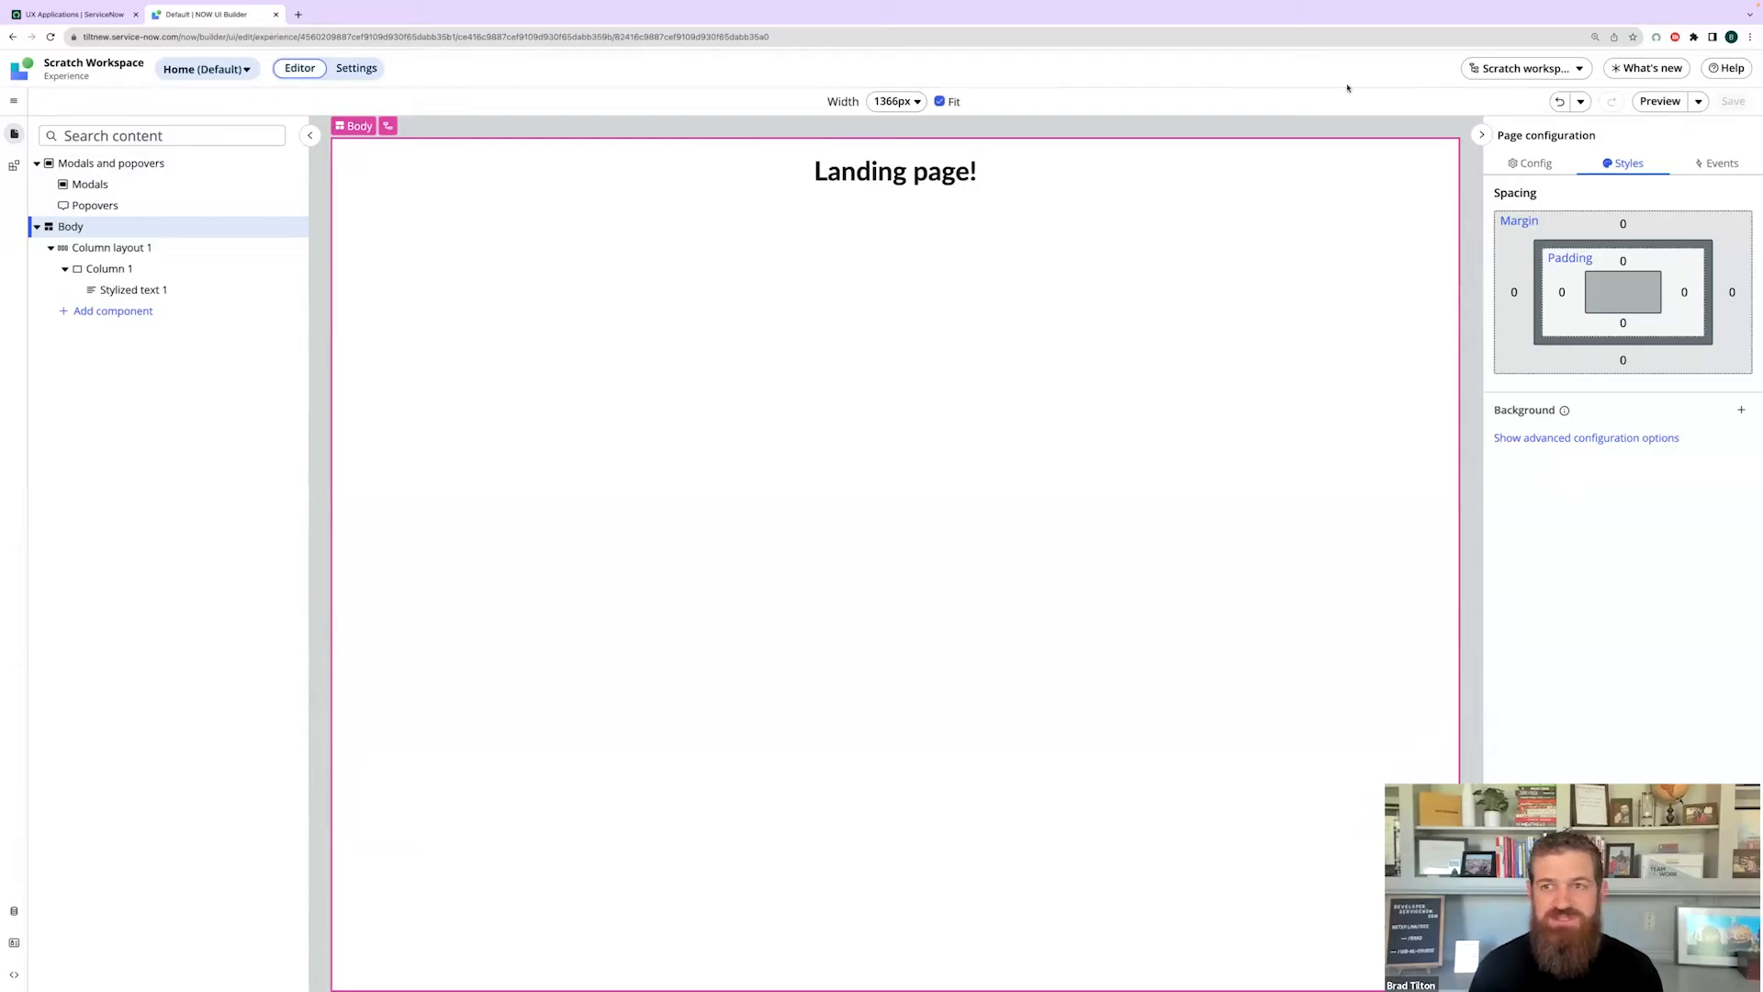
- Open the Home page's URL path in a new tab, then return to the Scratch Workspace overview
click(1699, 101)
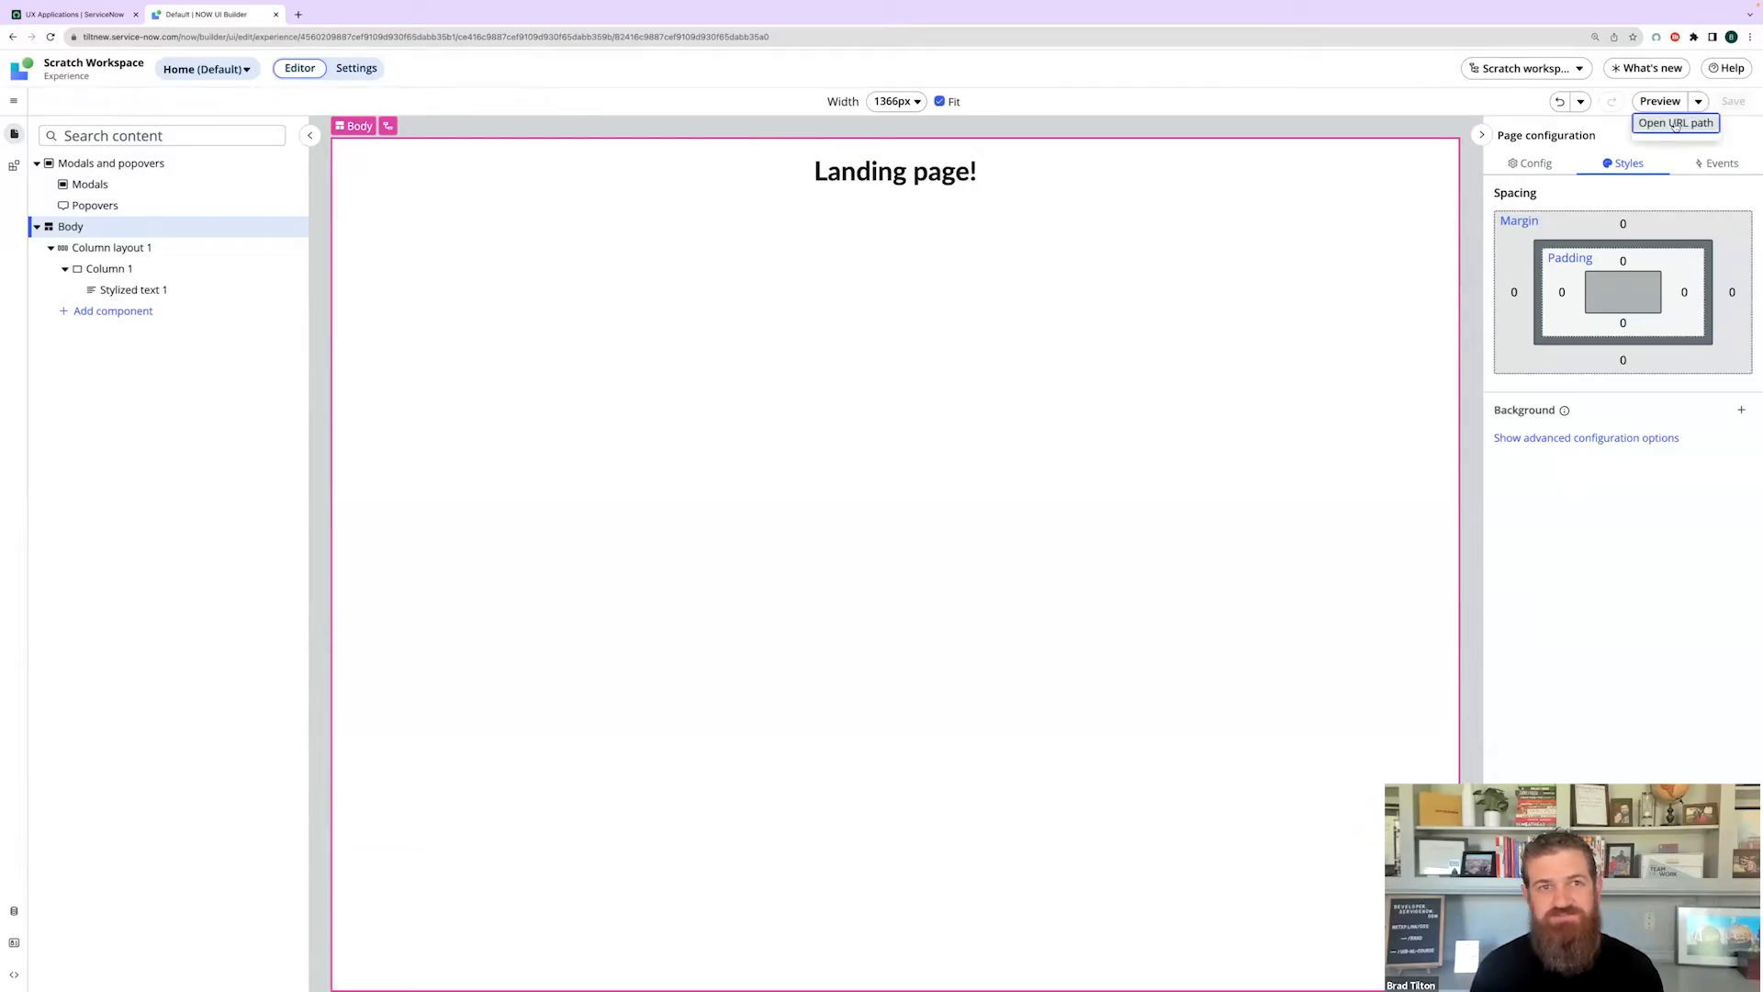
click(1675, 123)
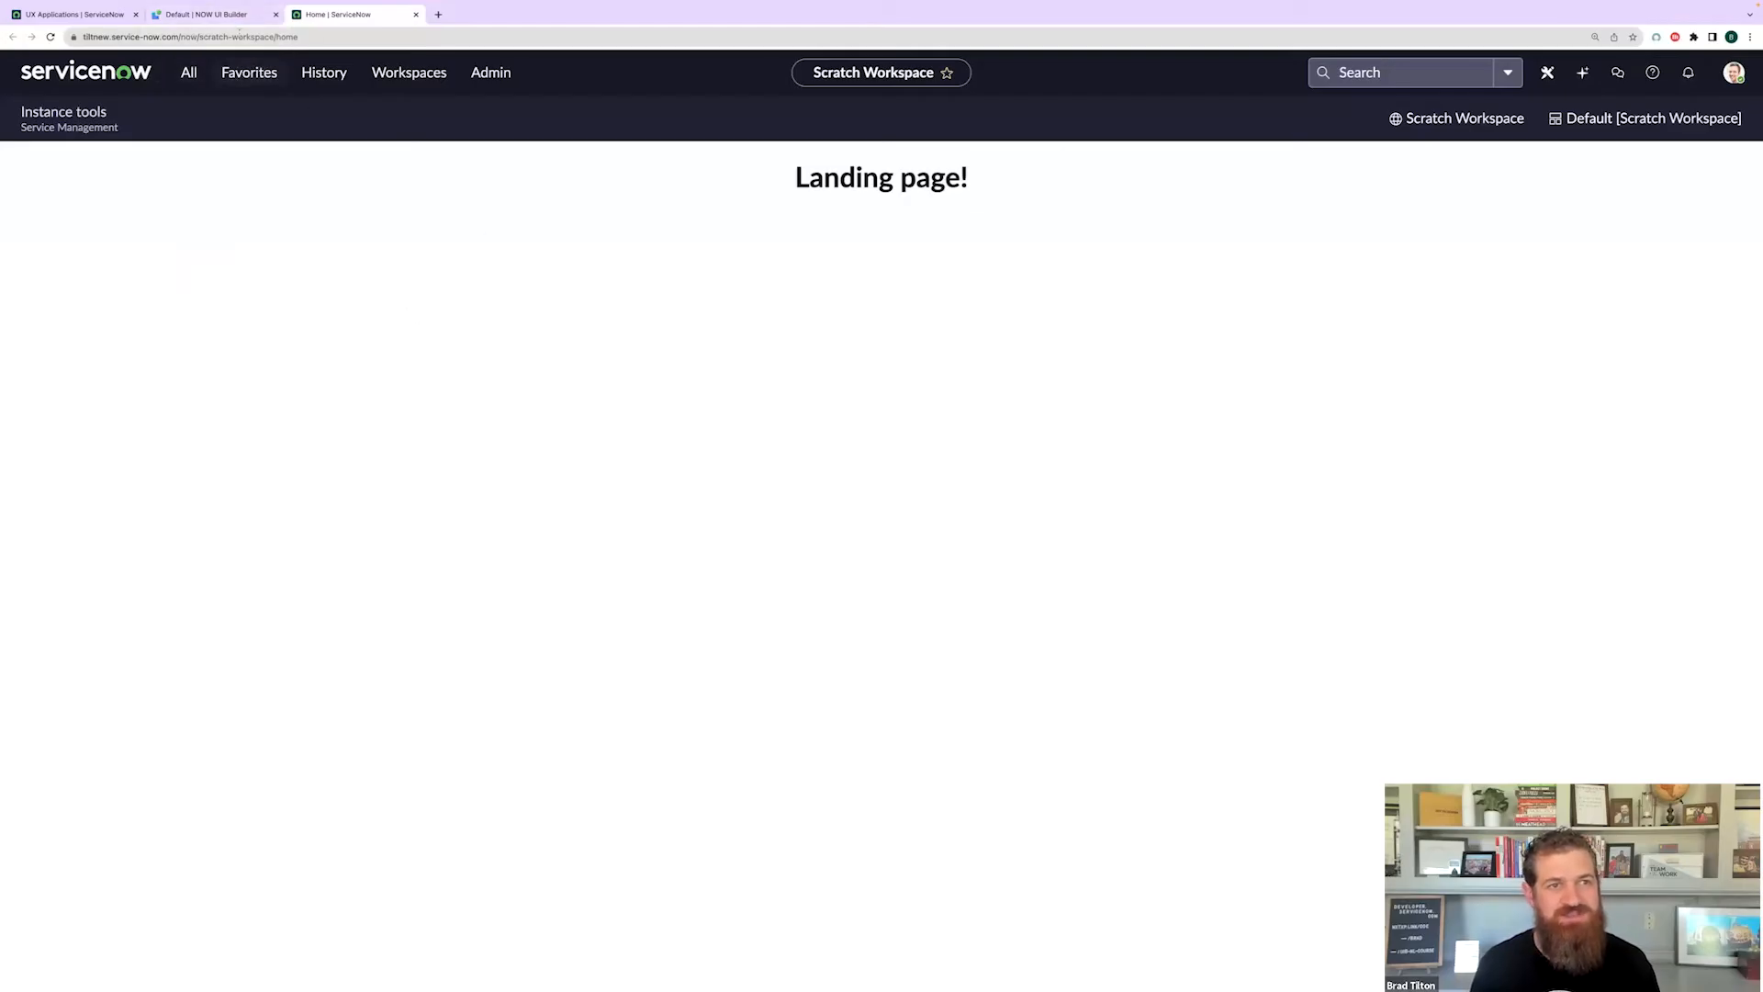
click(220, 14)
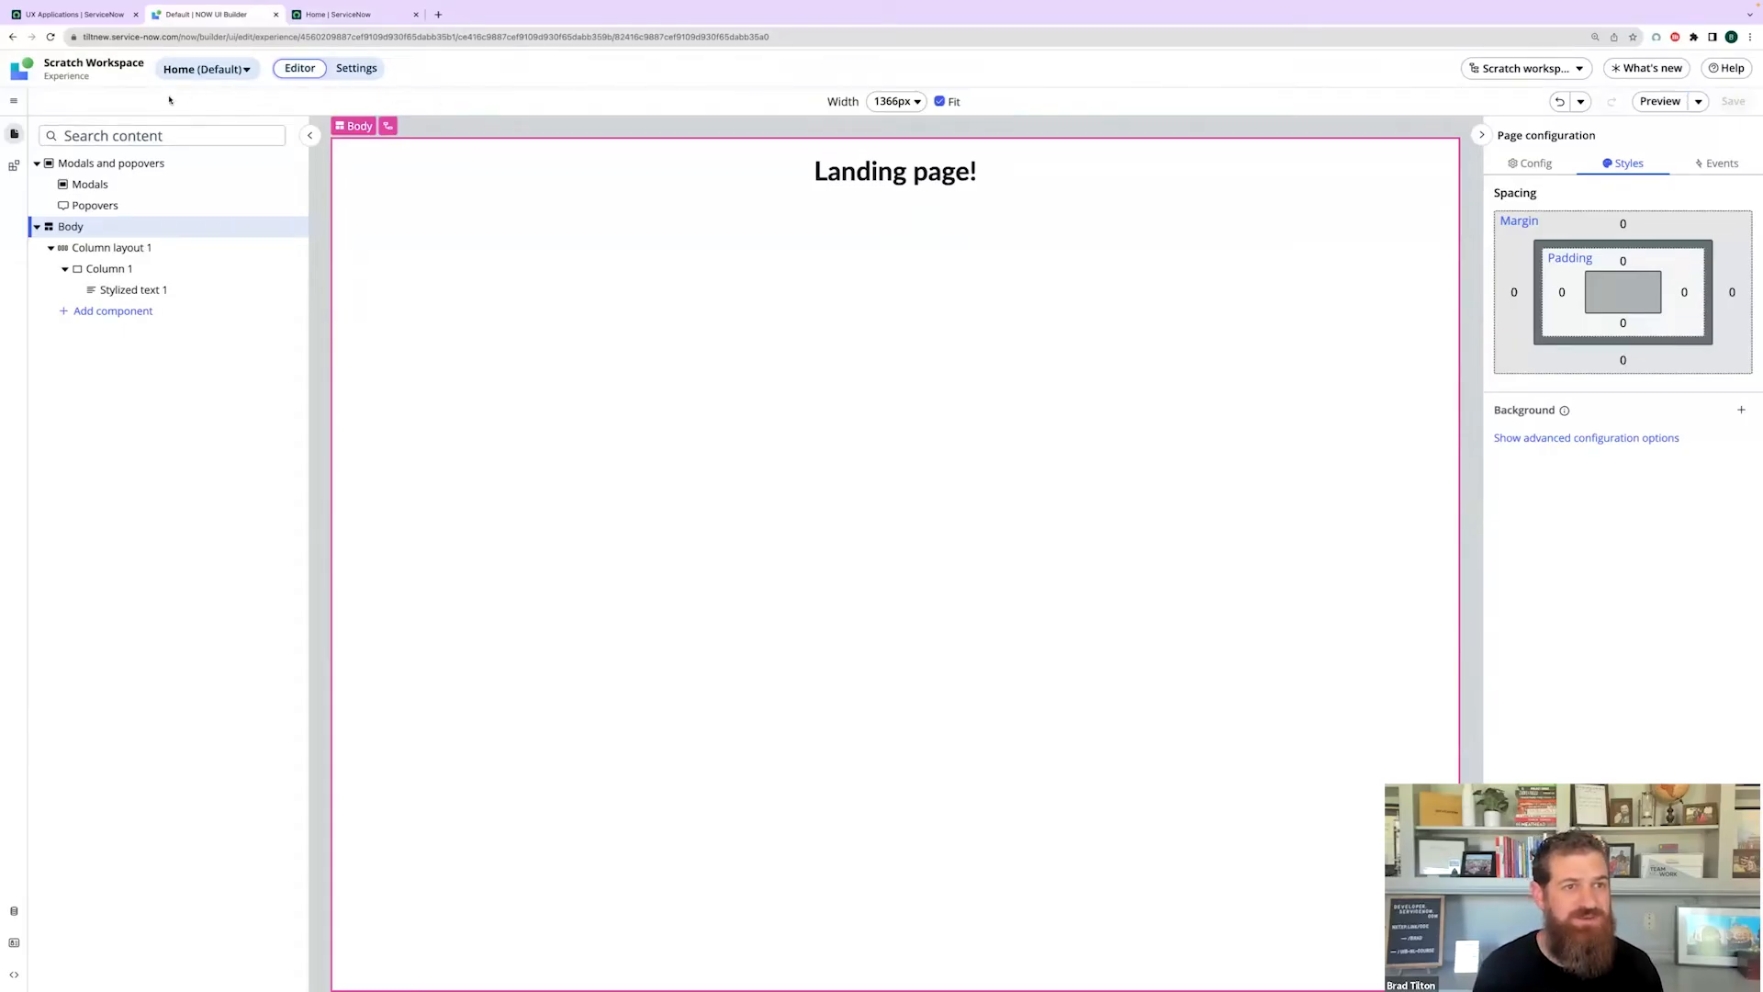
click(107, 69)
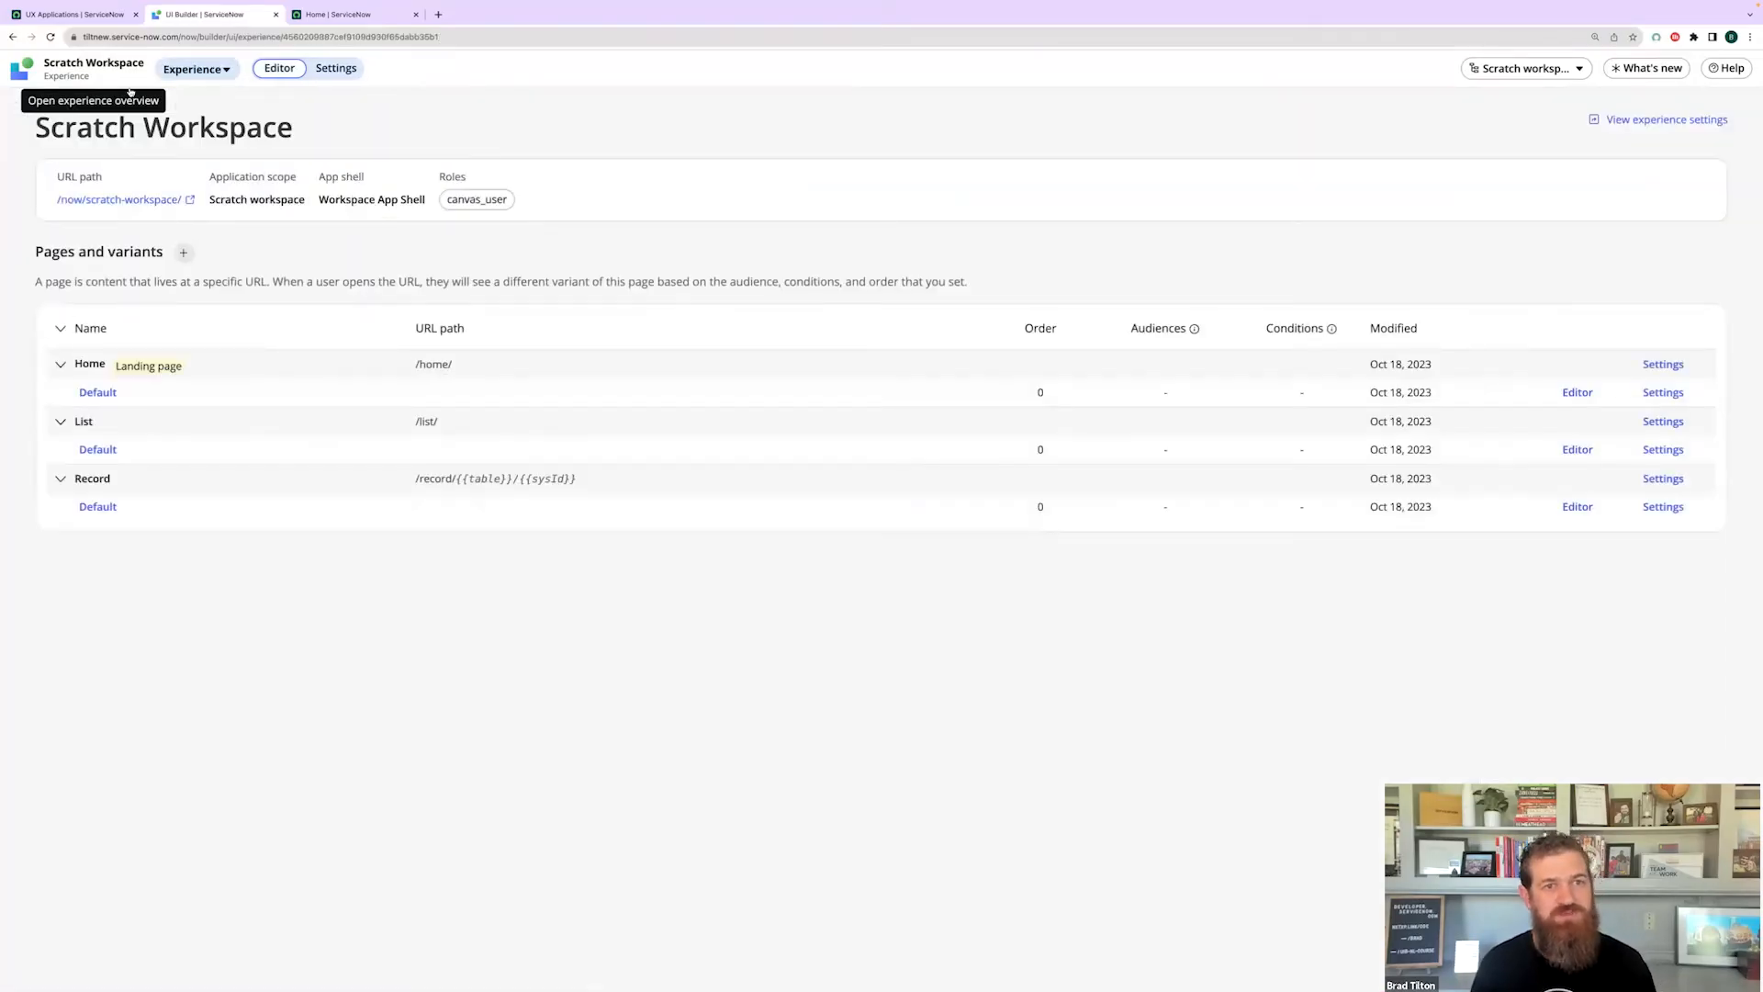
- In experience Settings, keep Home as the landing path and scroll down to Side navigation
click(336, 68)
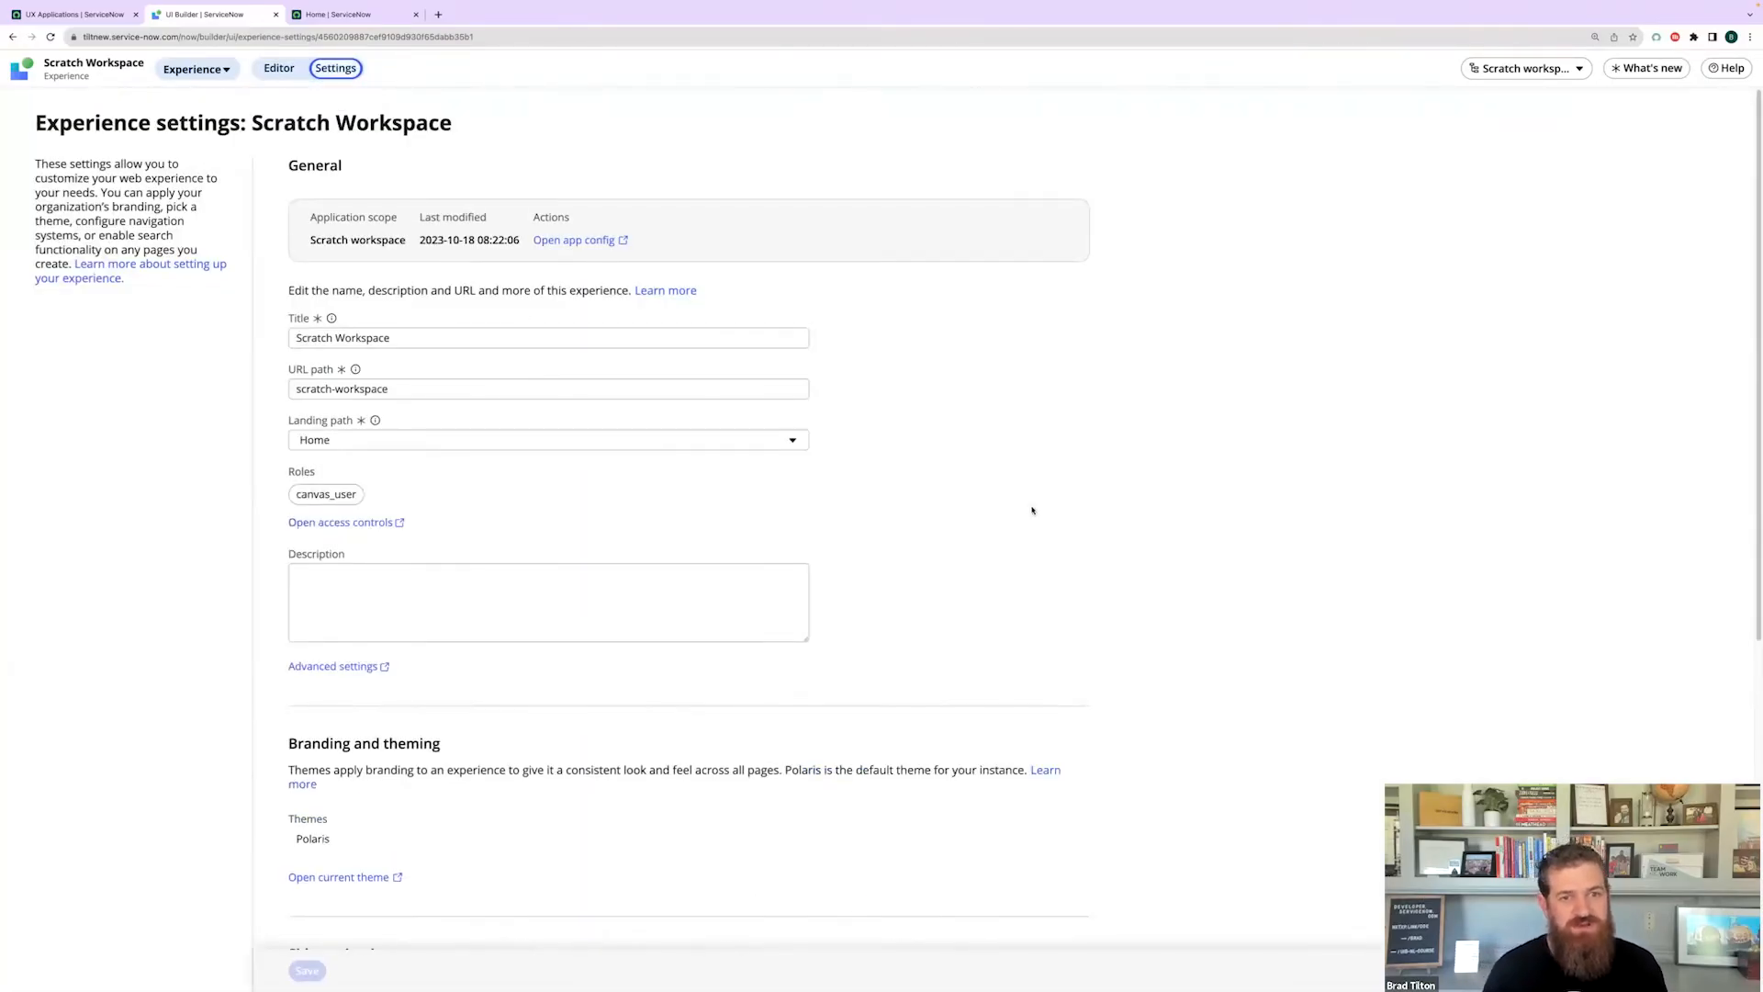
click(348, 443)
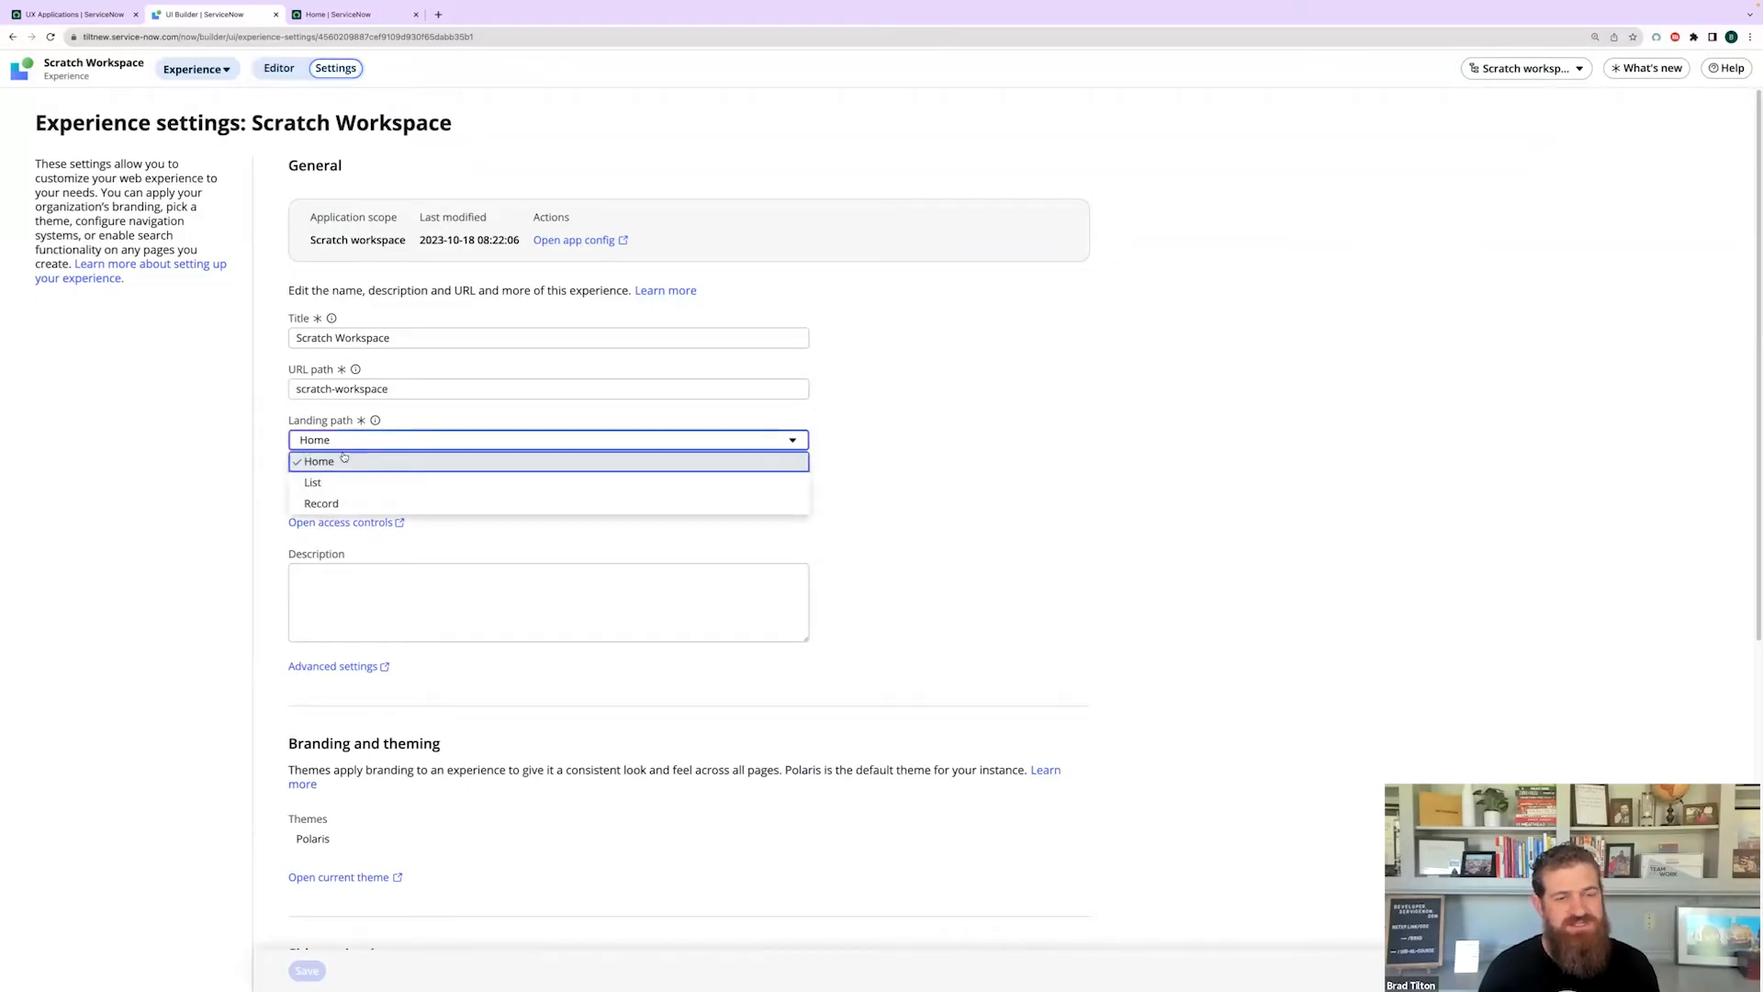
click(1023, 500)
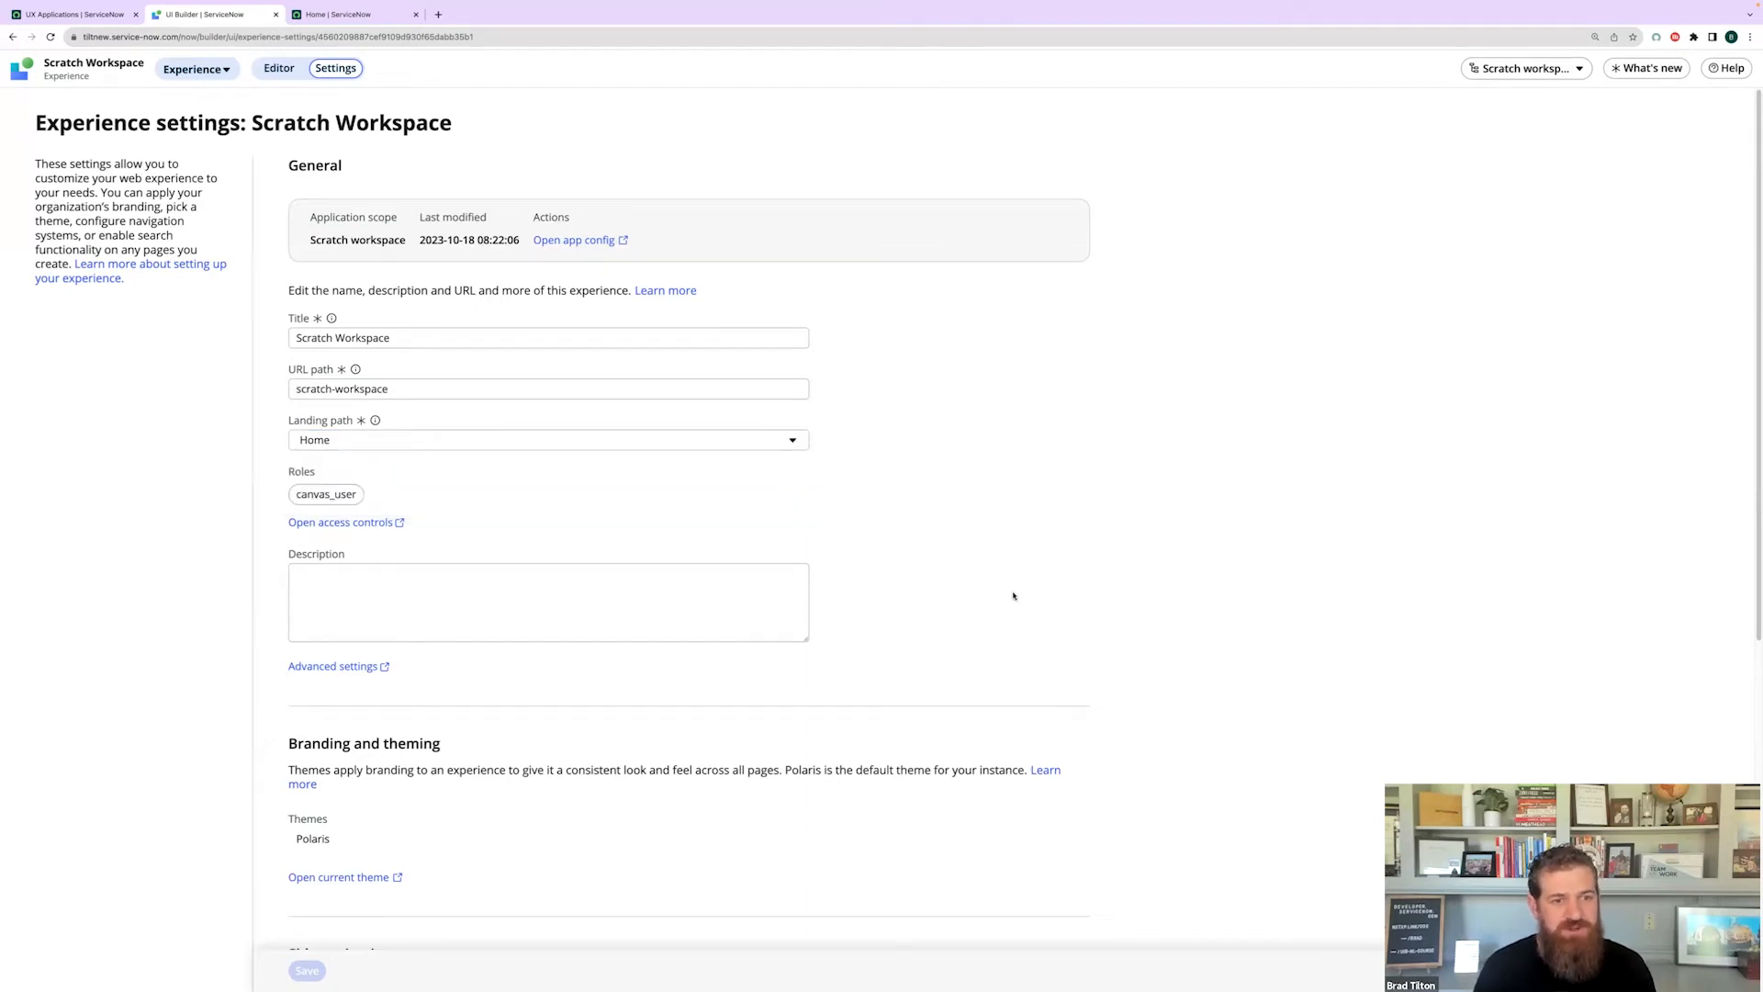
scroll(1011, 596, down, 5)
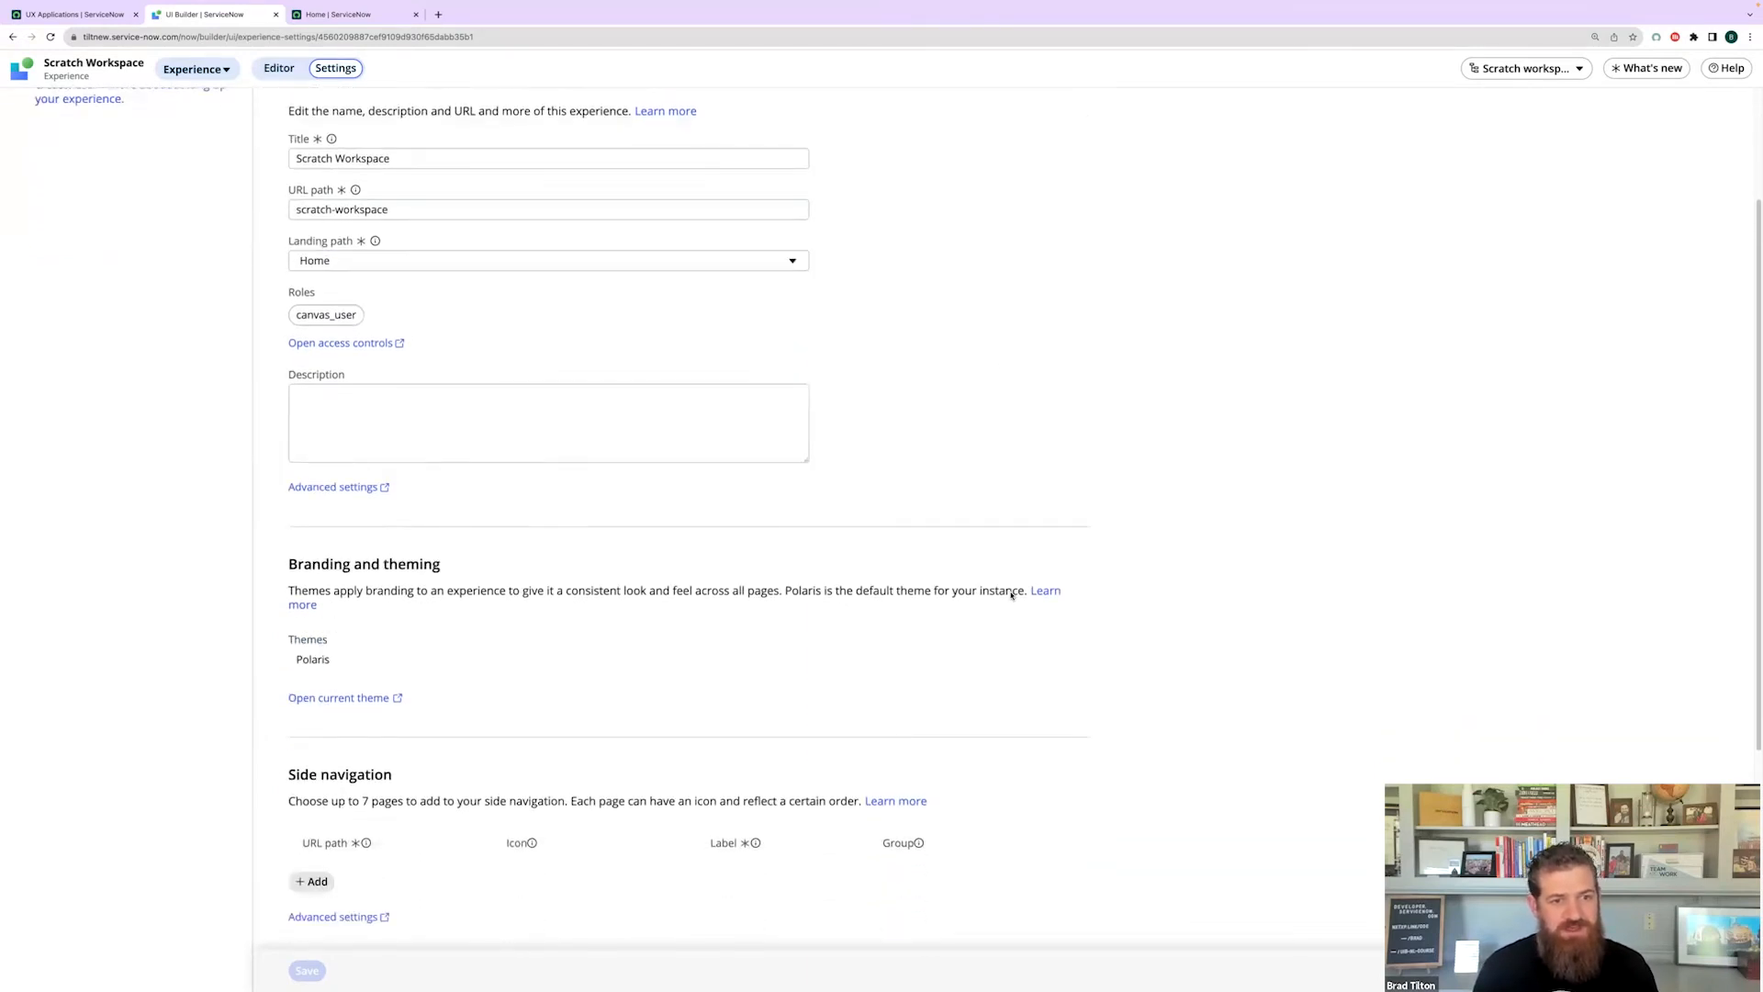
scroll(1011, 596, down, 3)
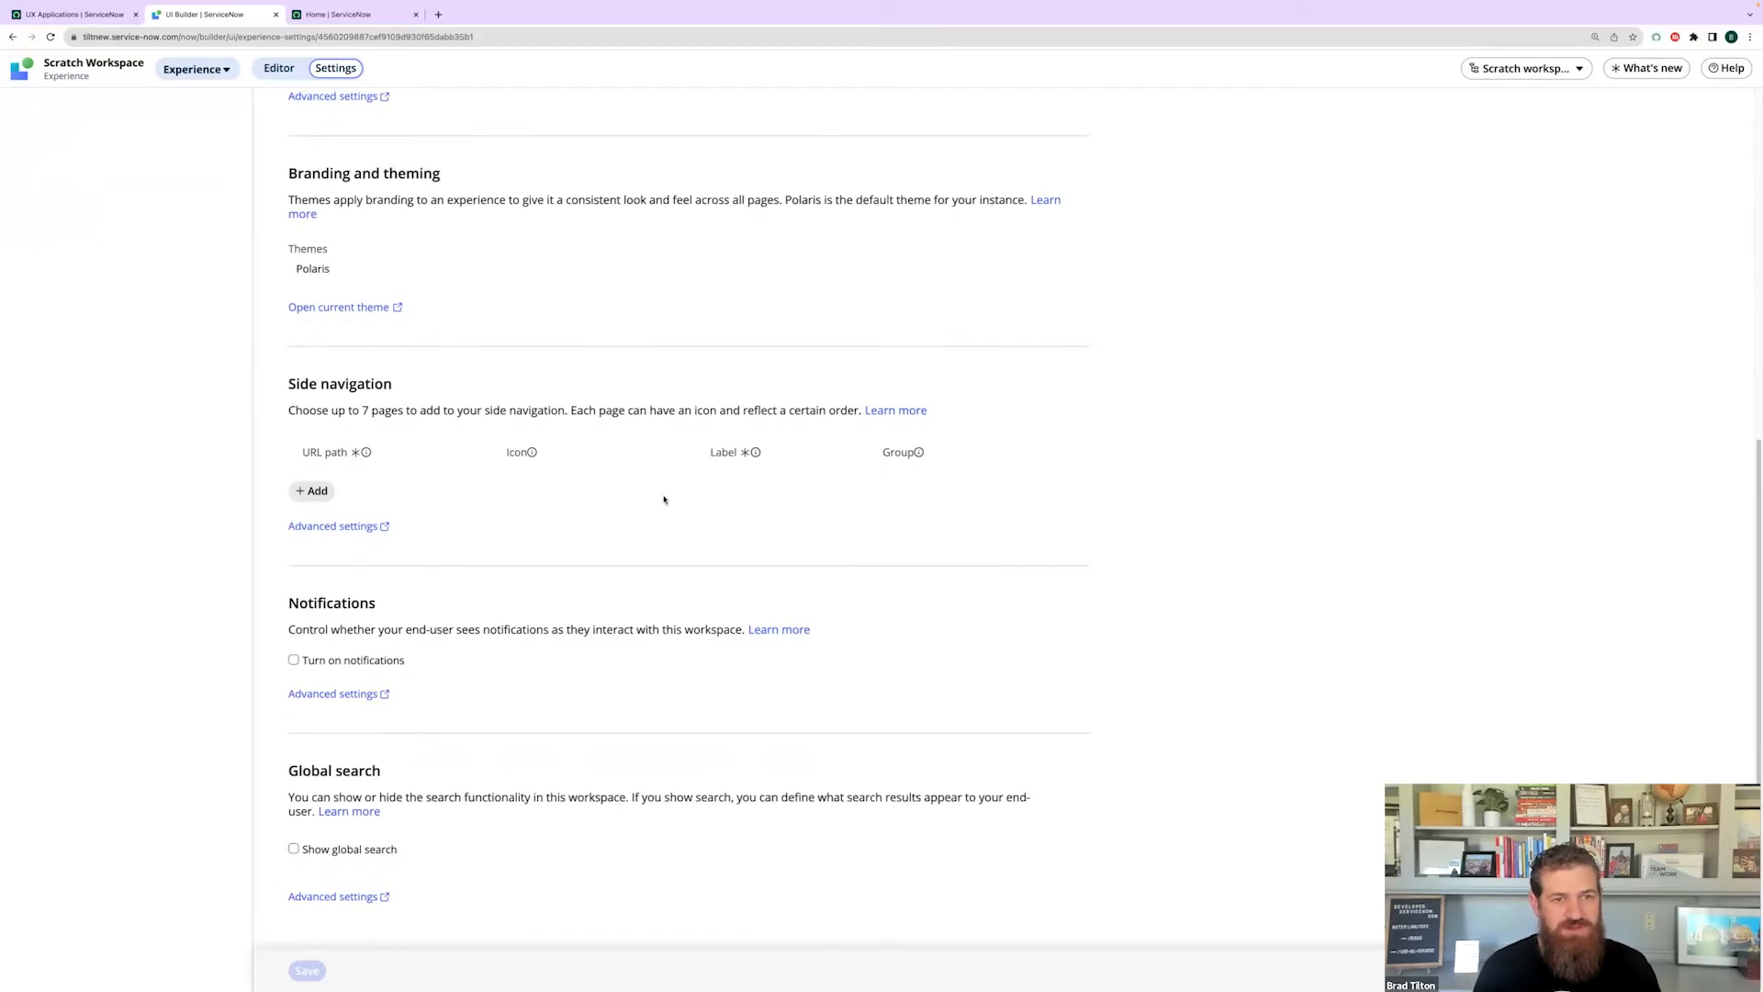
- Add a side navigation entry for the Home page with the Home Outline icon and label 'home'
click(313, 493)
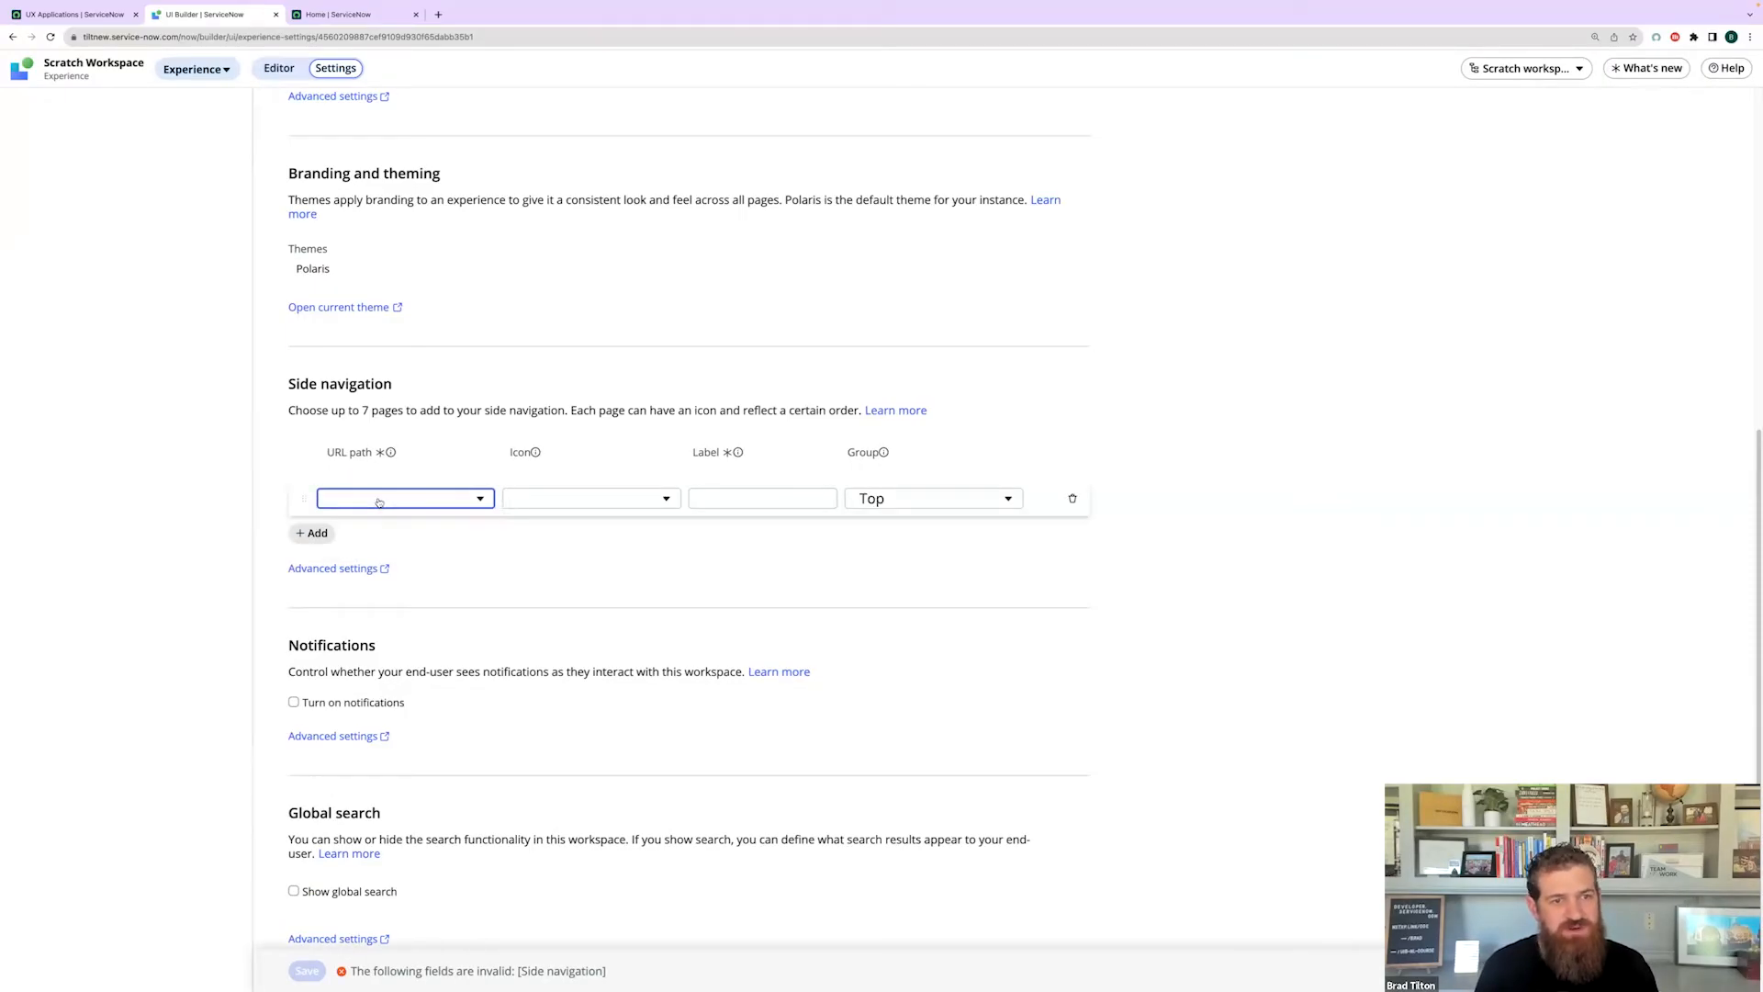
click(378, 502)
click(404, 521)
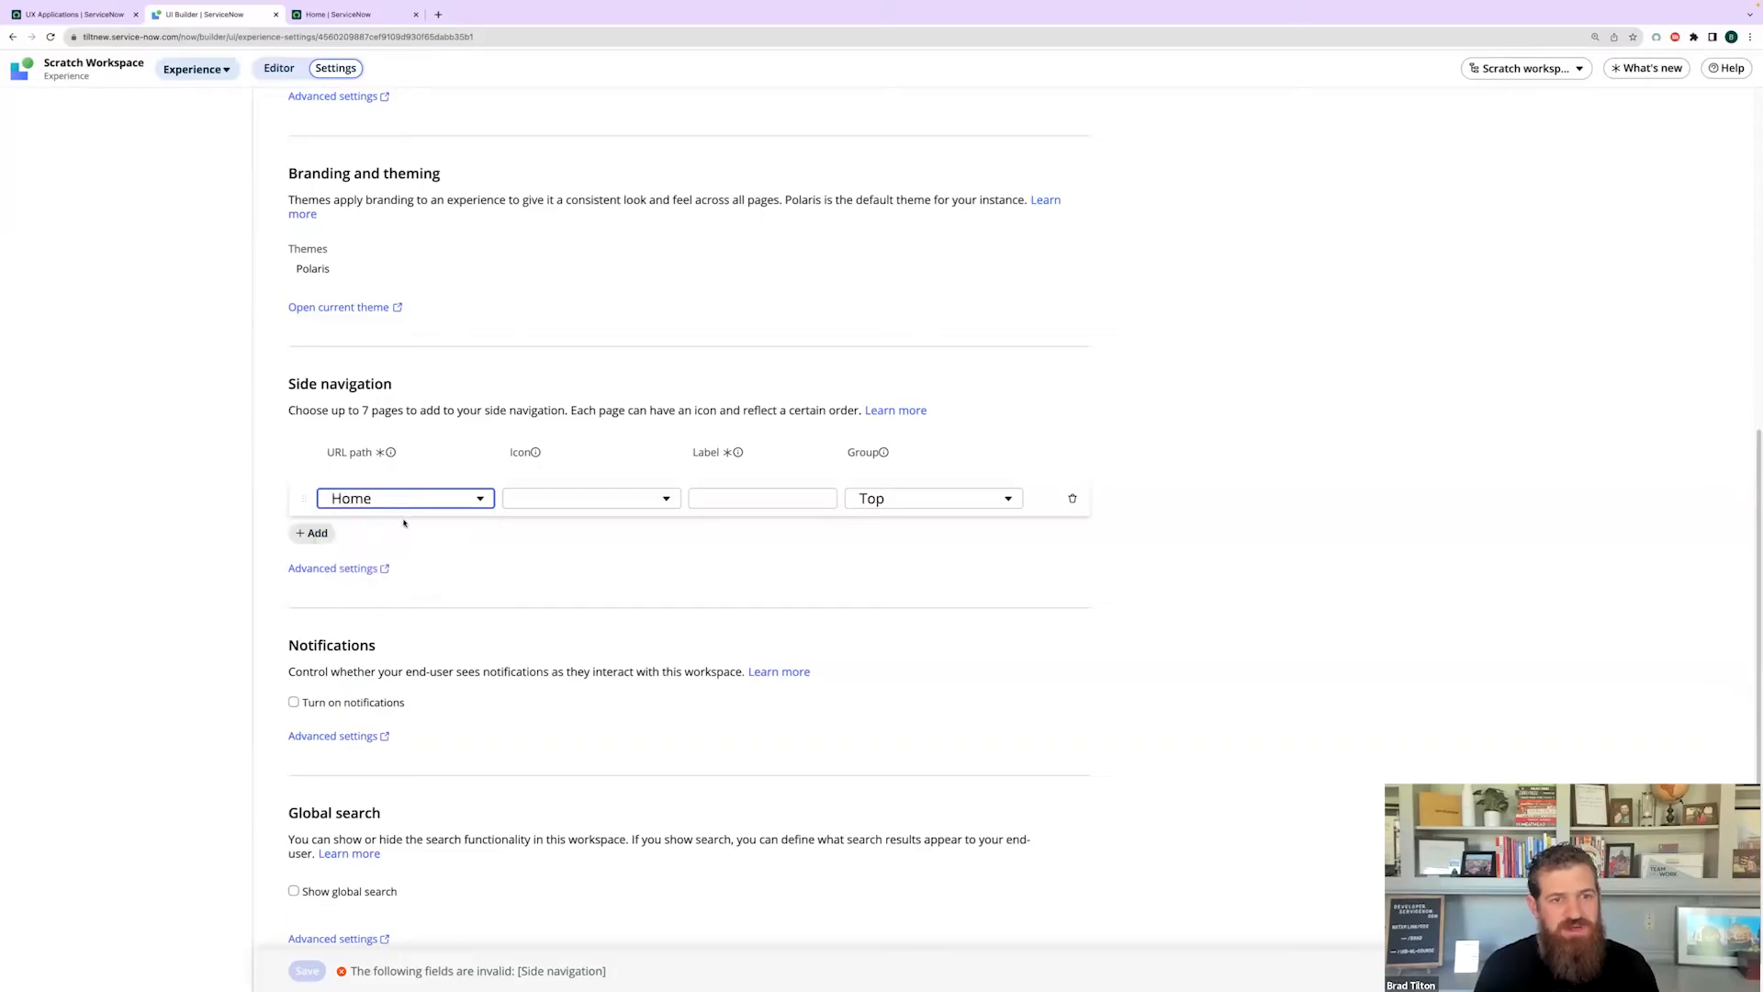
click(529, 505)
text(home)
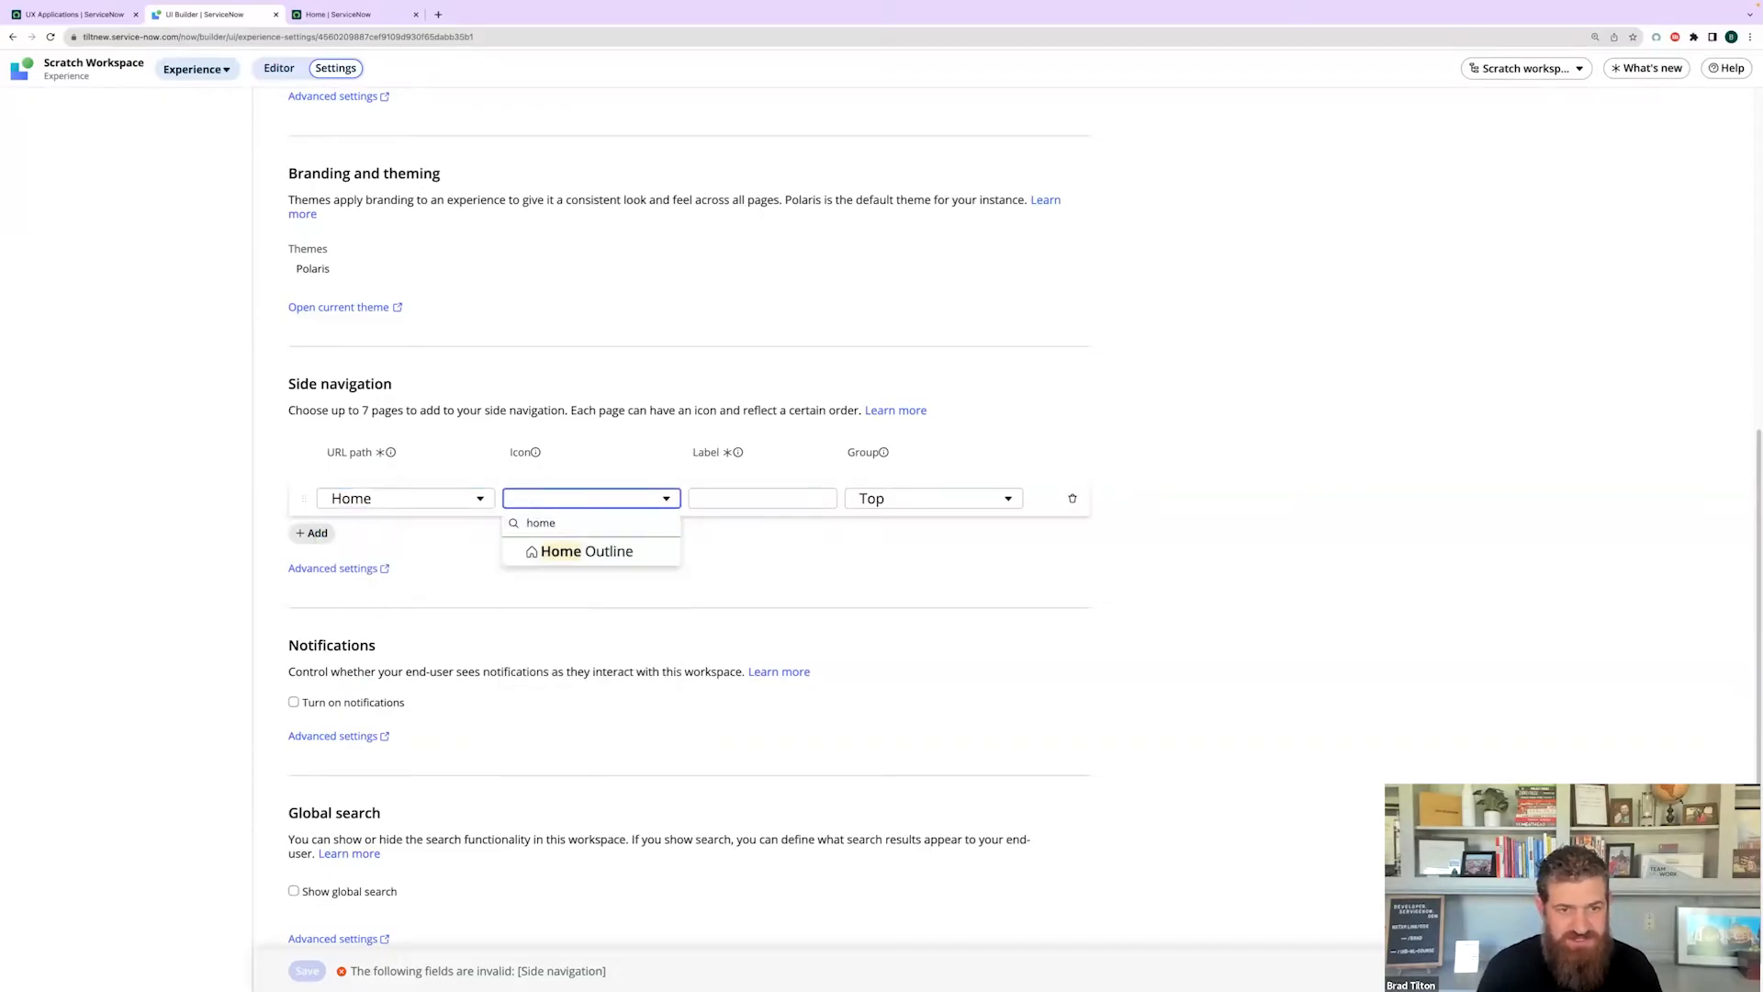
click(656, 544)
click(723, 496)
text(home)
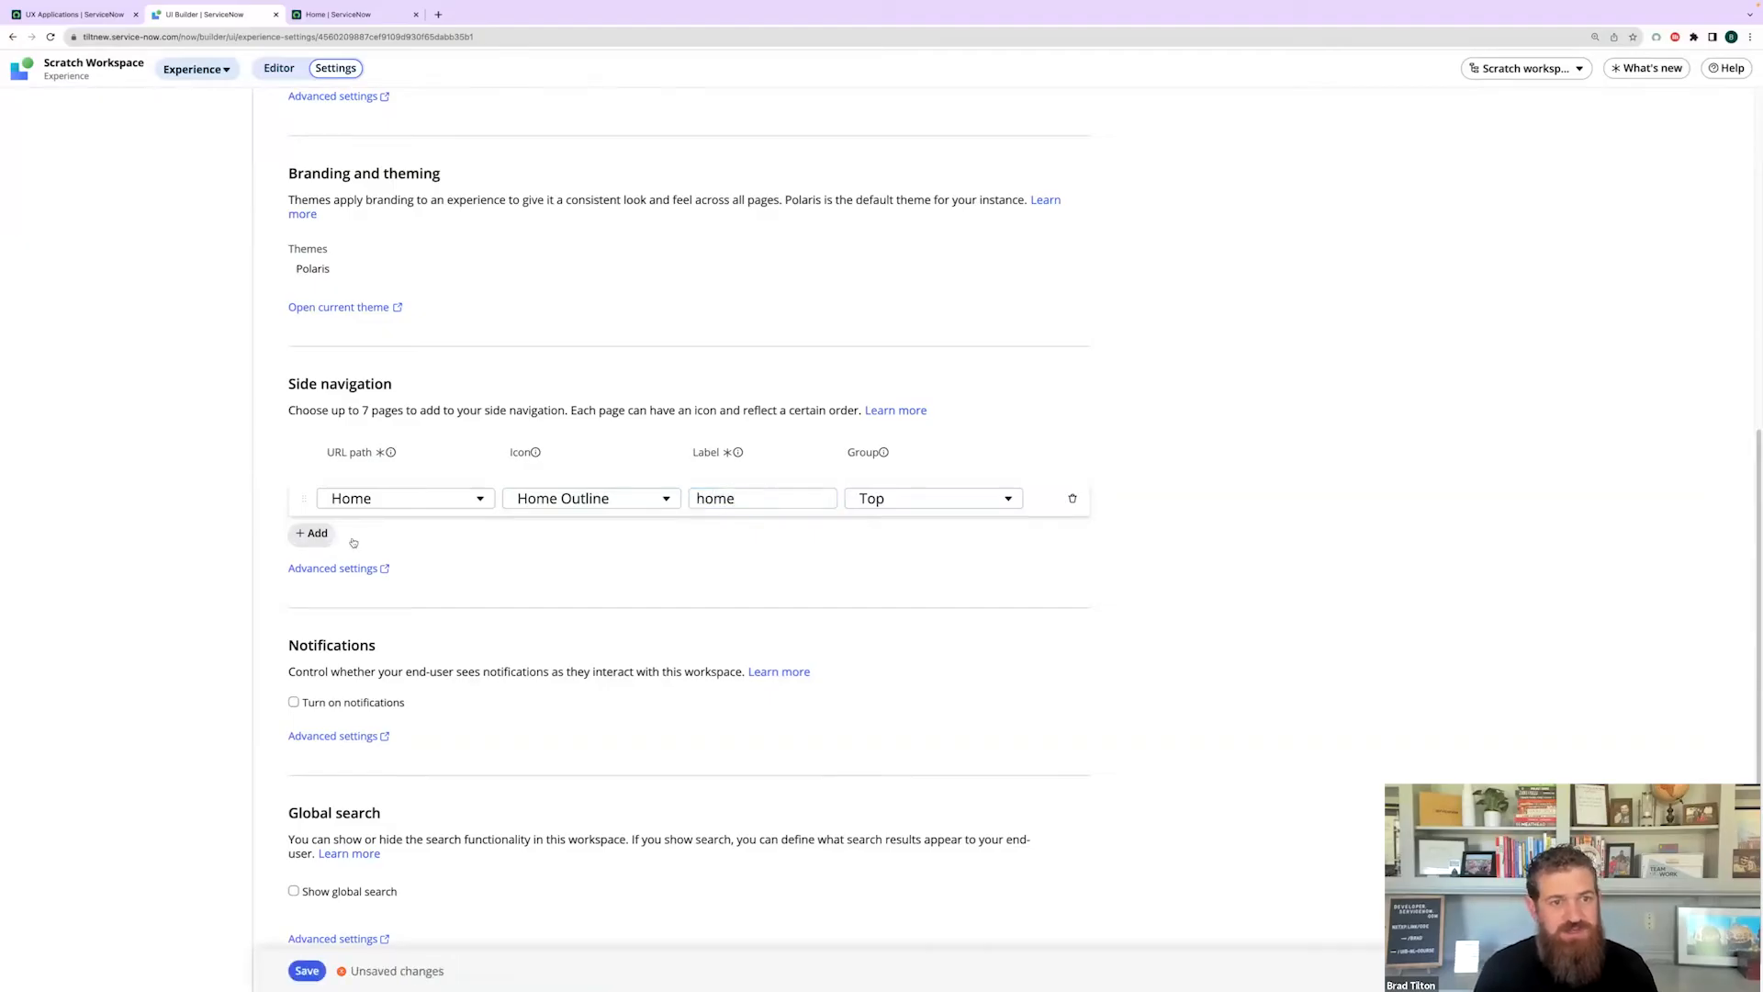
- Add a List page entry with the List Outline icon and label 'list', then save
click(312, 532)
click(377, 554)
click(380, 599)
click(547, 554)
text(list)
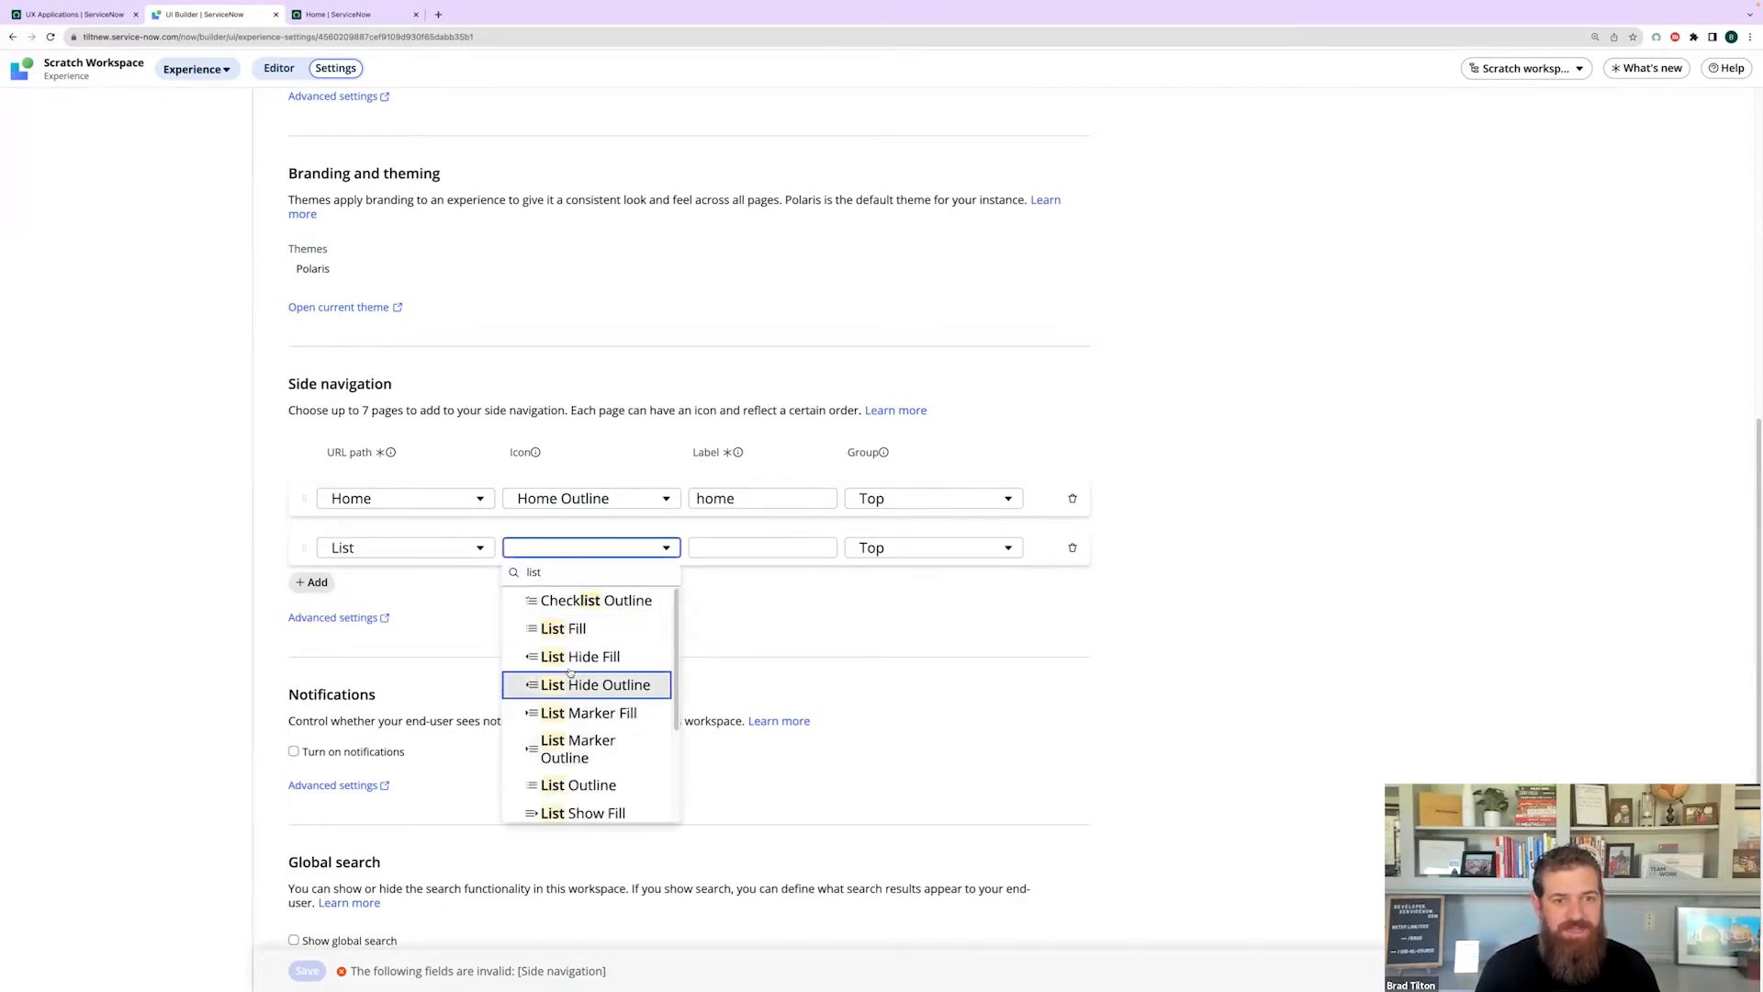
click(584, 786)
click(749, 548)
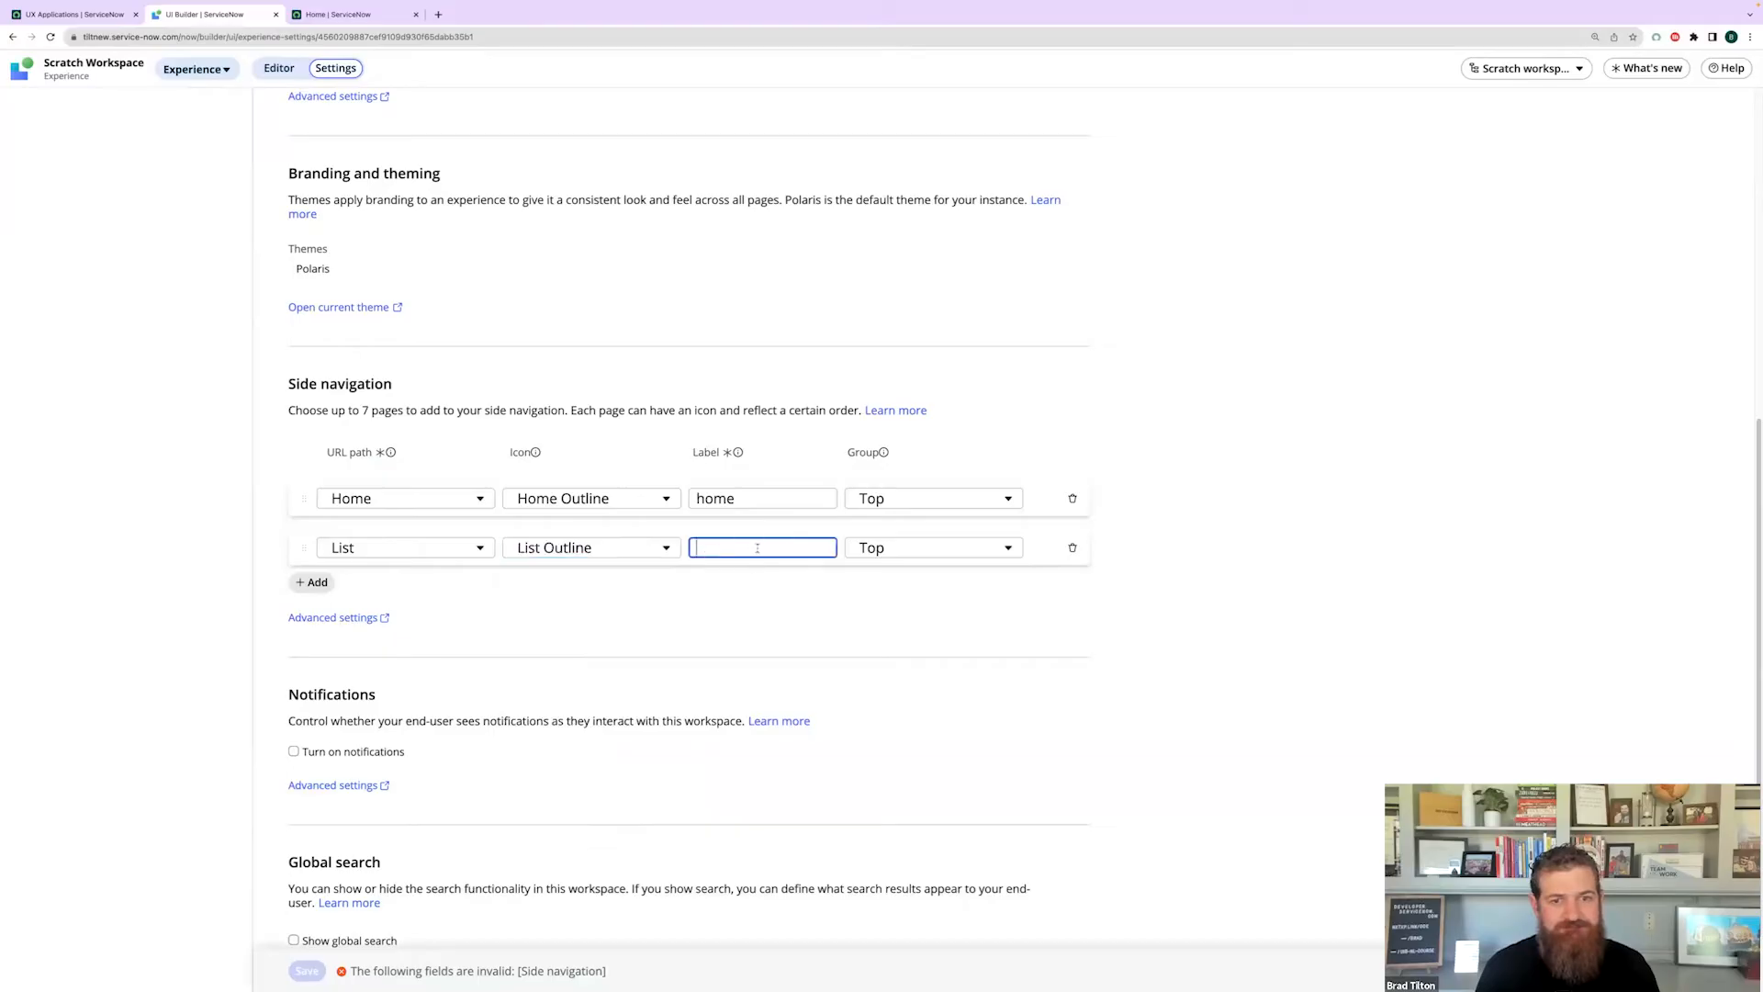
text(list)
click(717, 626)
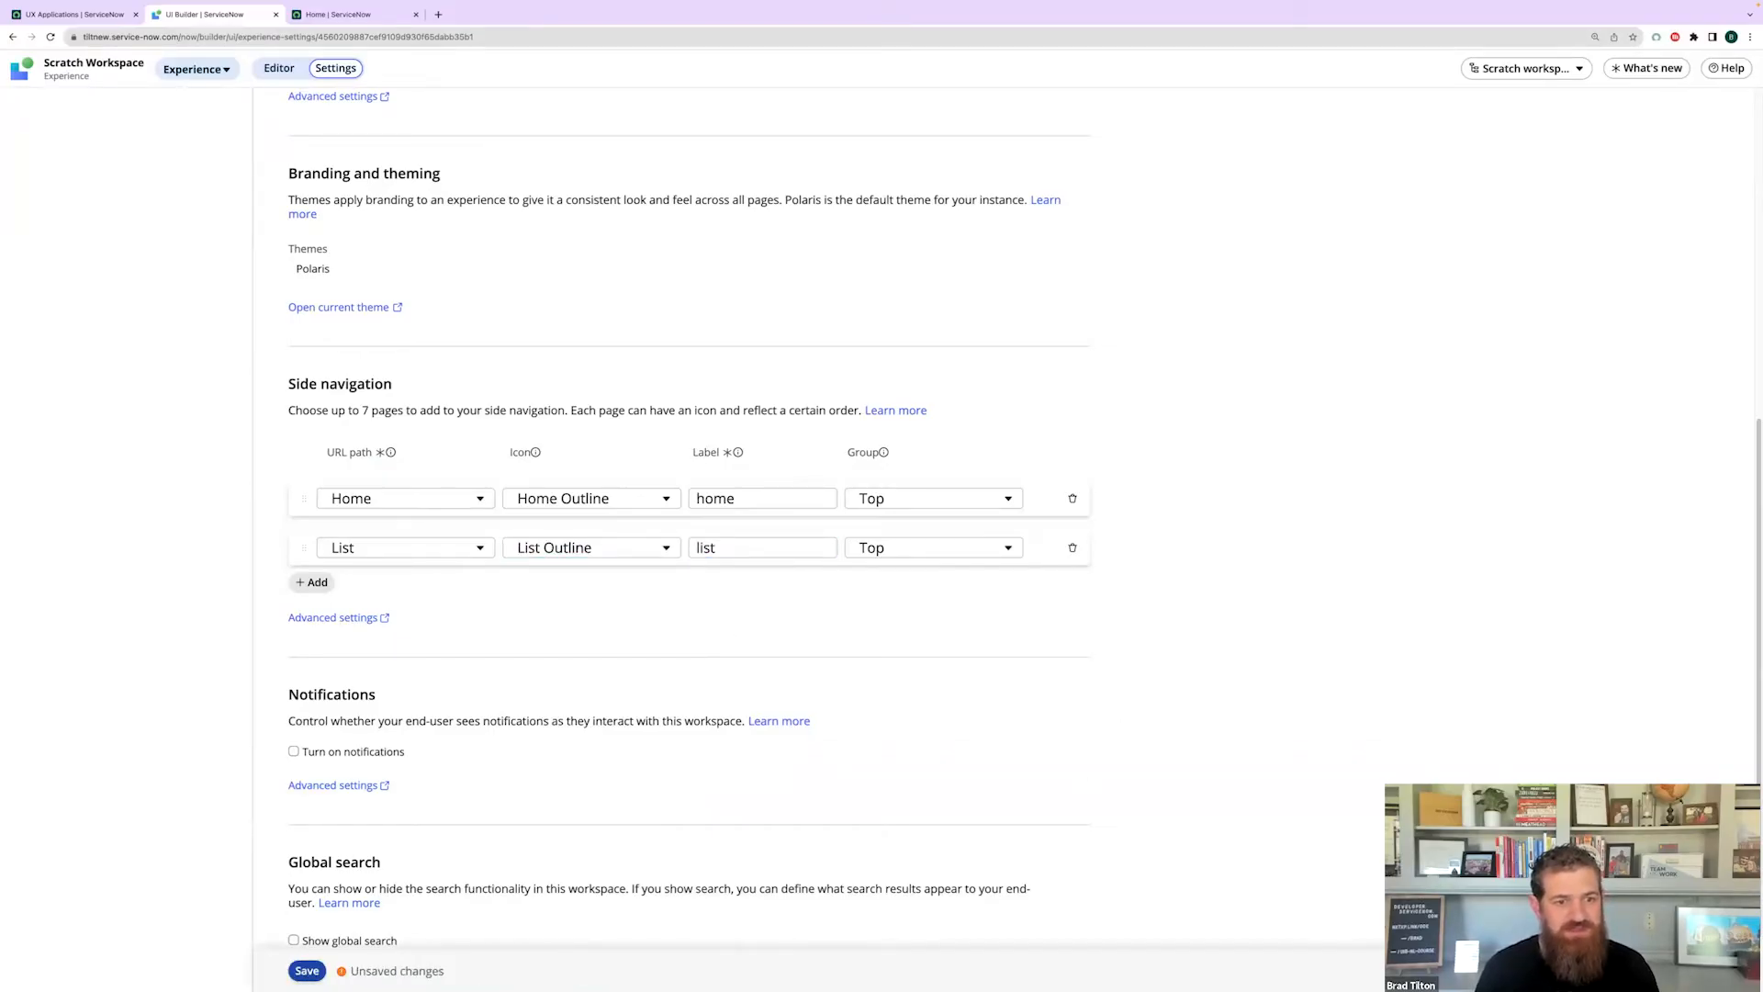
click(307, 971)
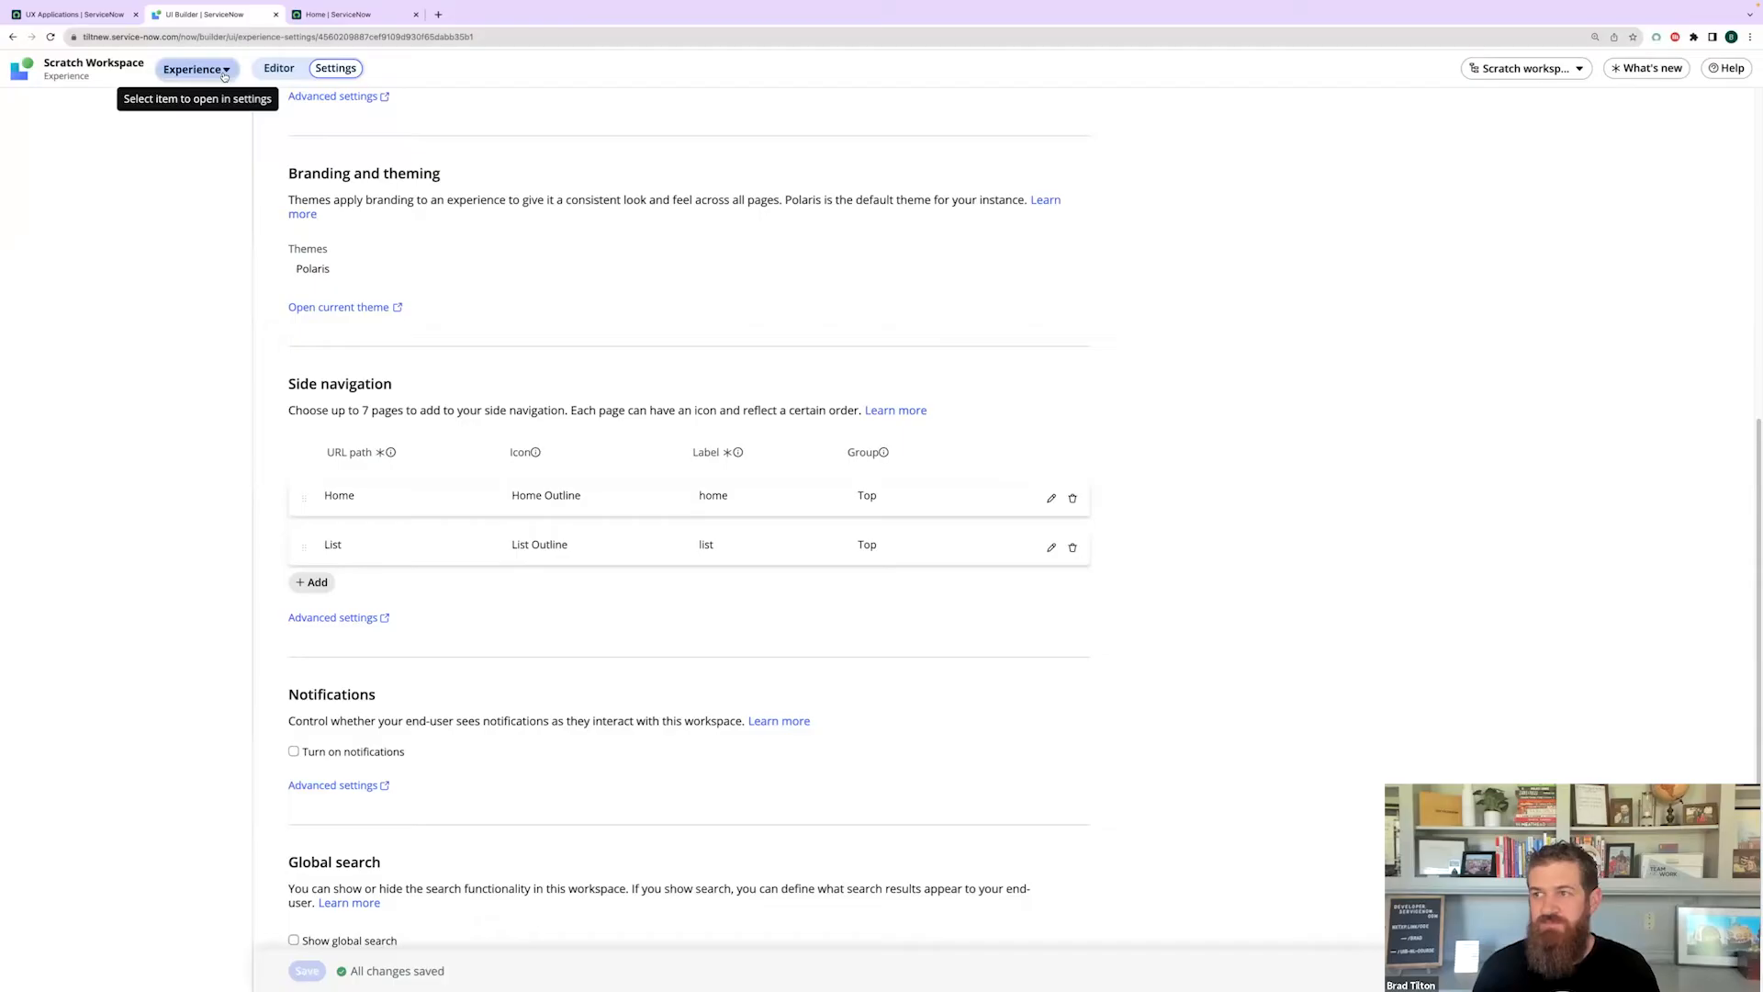
- Check the Workspaces menu in the UX Applications tab, then open UI Builder's pages and variants dropdown
click(95, 16)
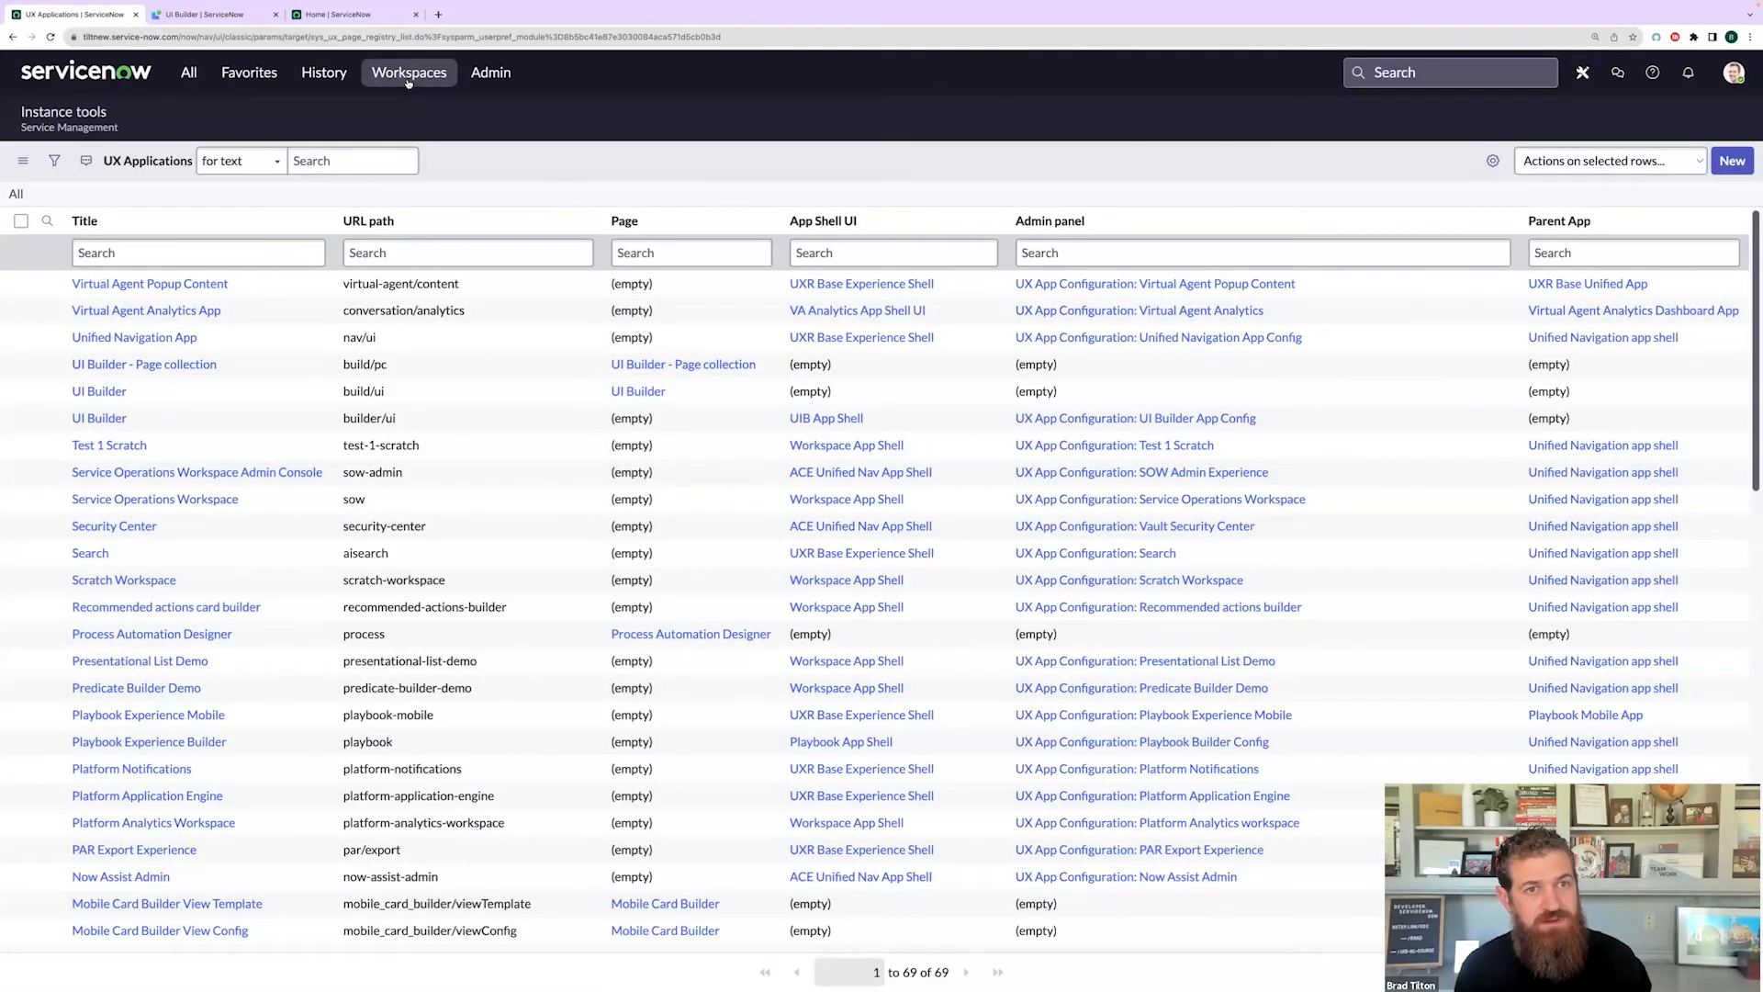
click(409, 81)
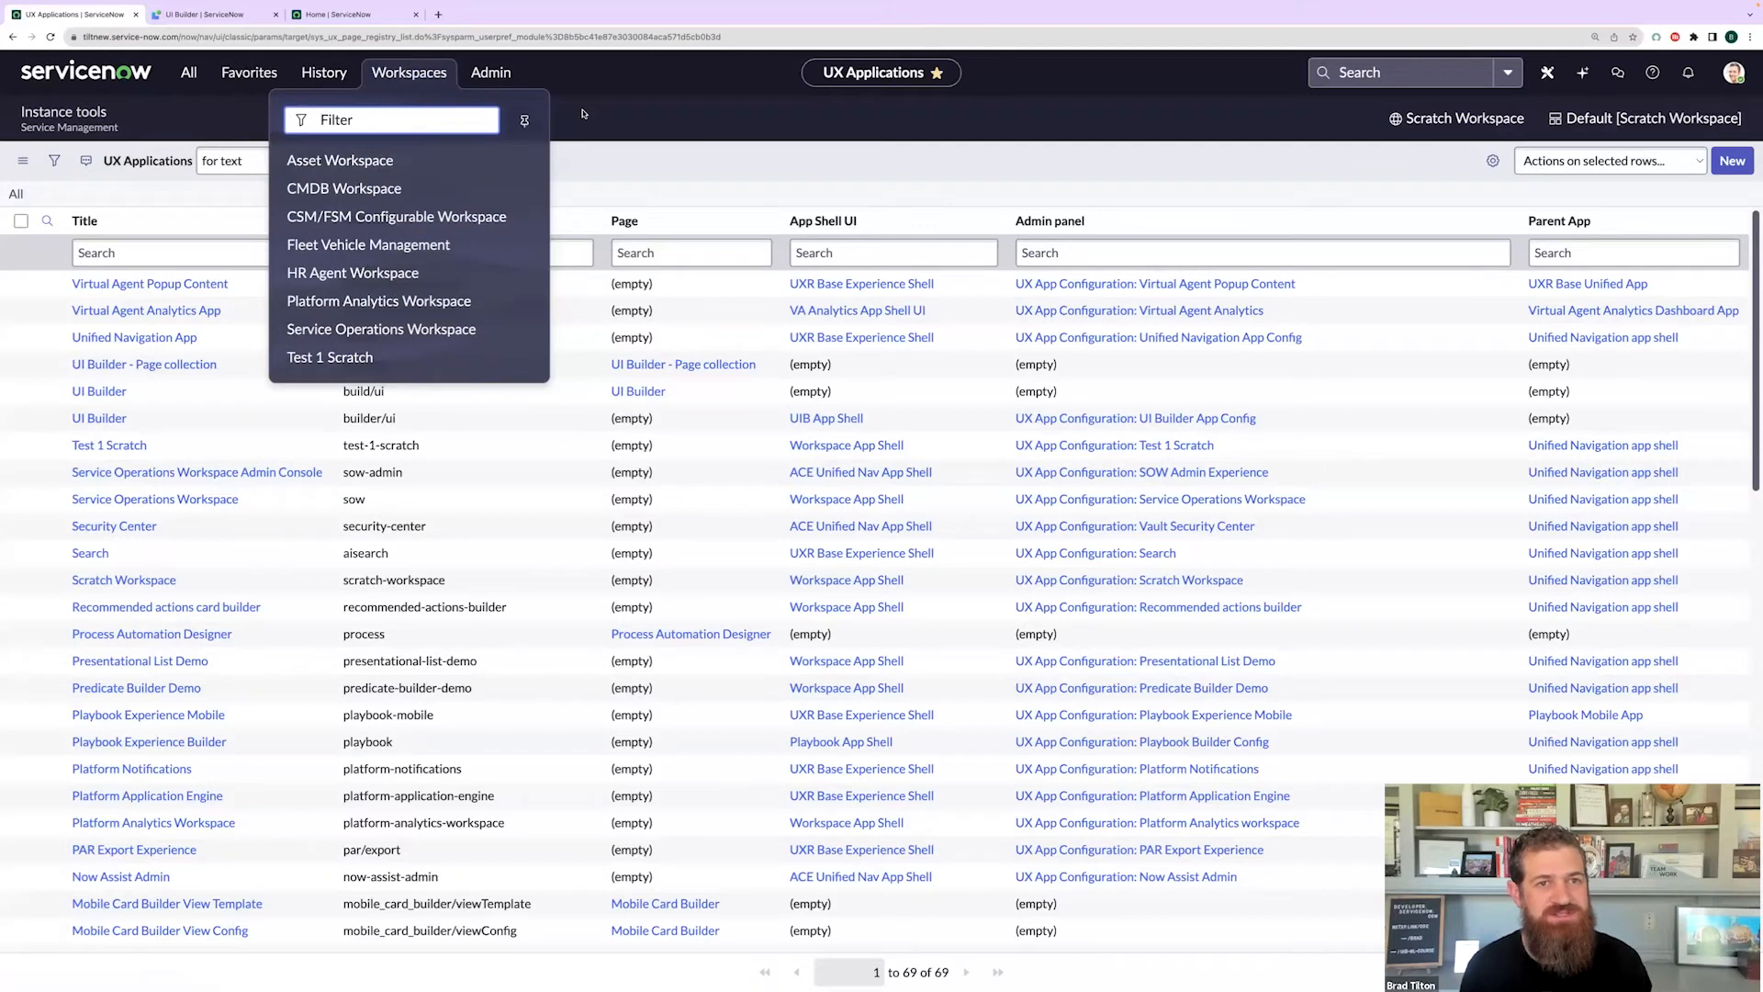
click(393, 76)
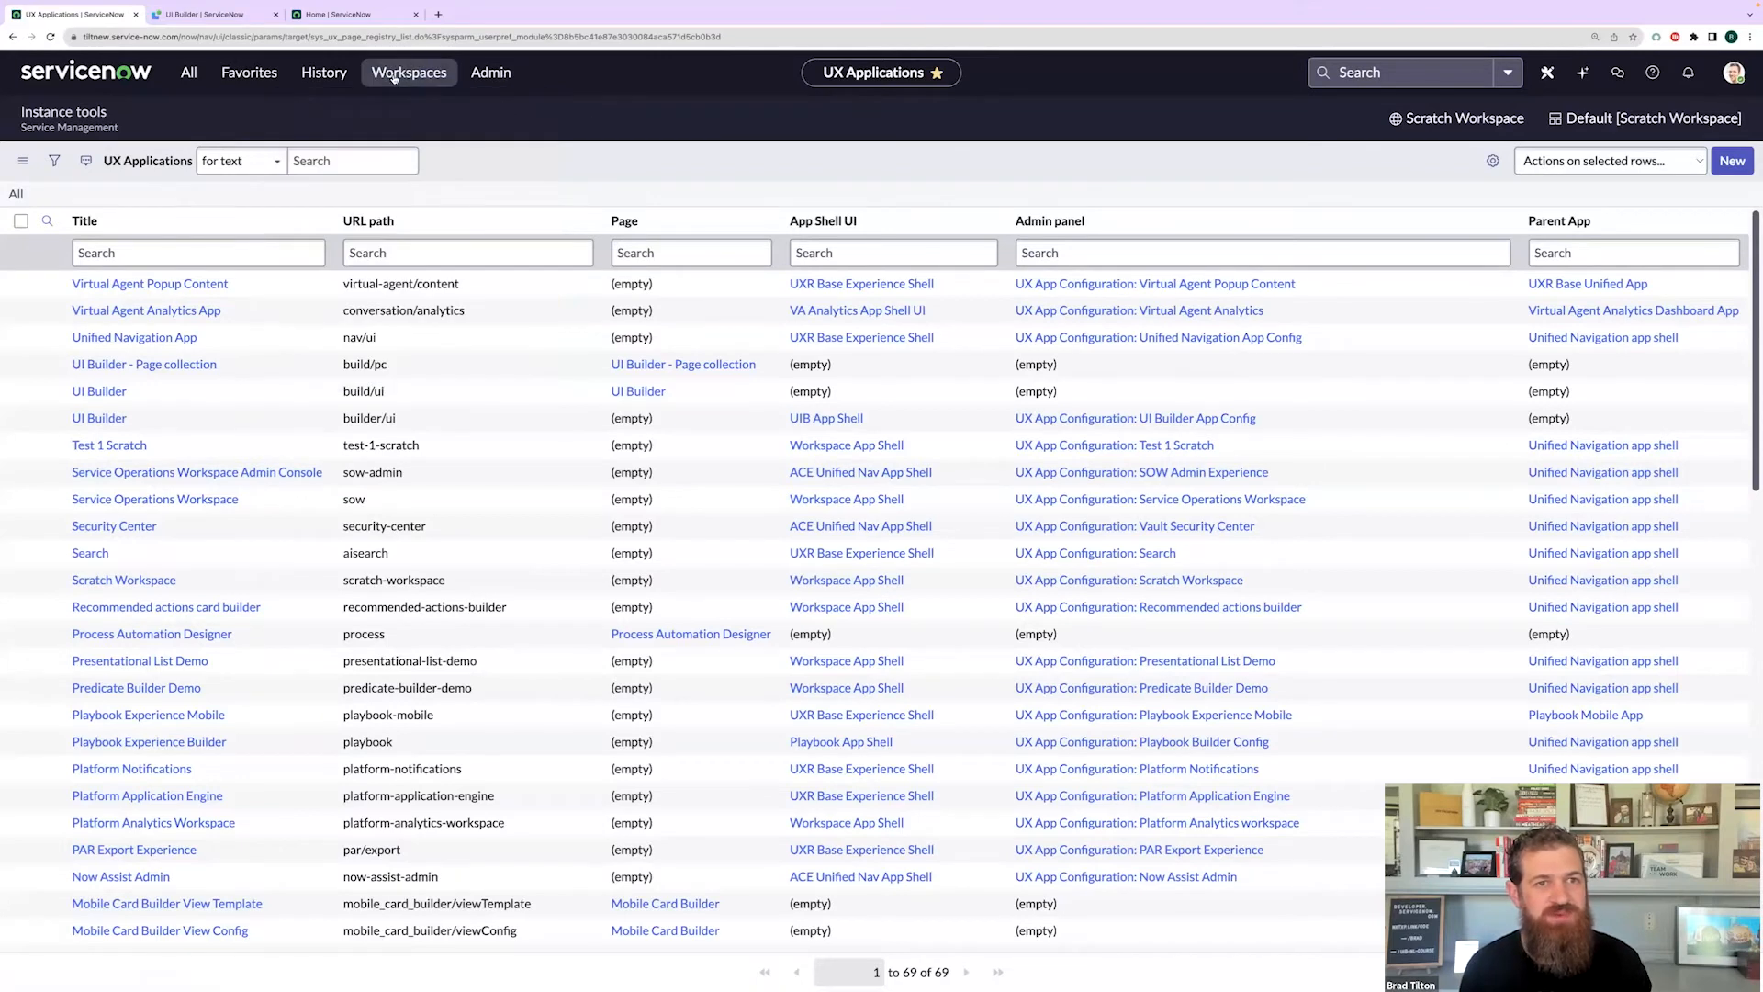
click(205, 14)
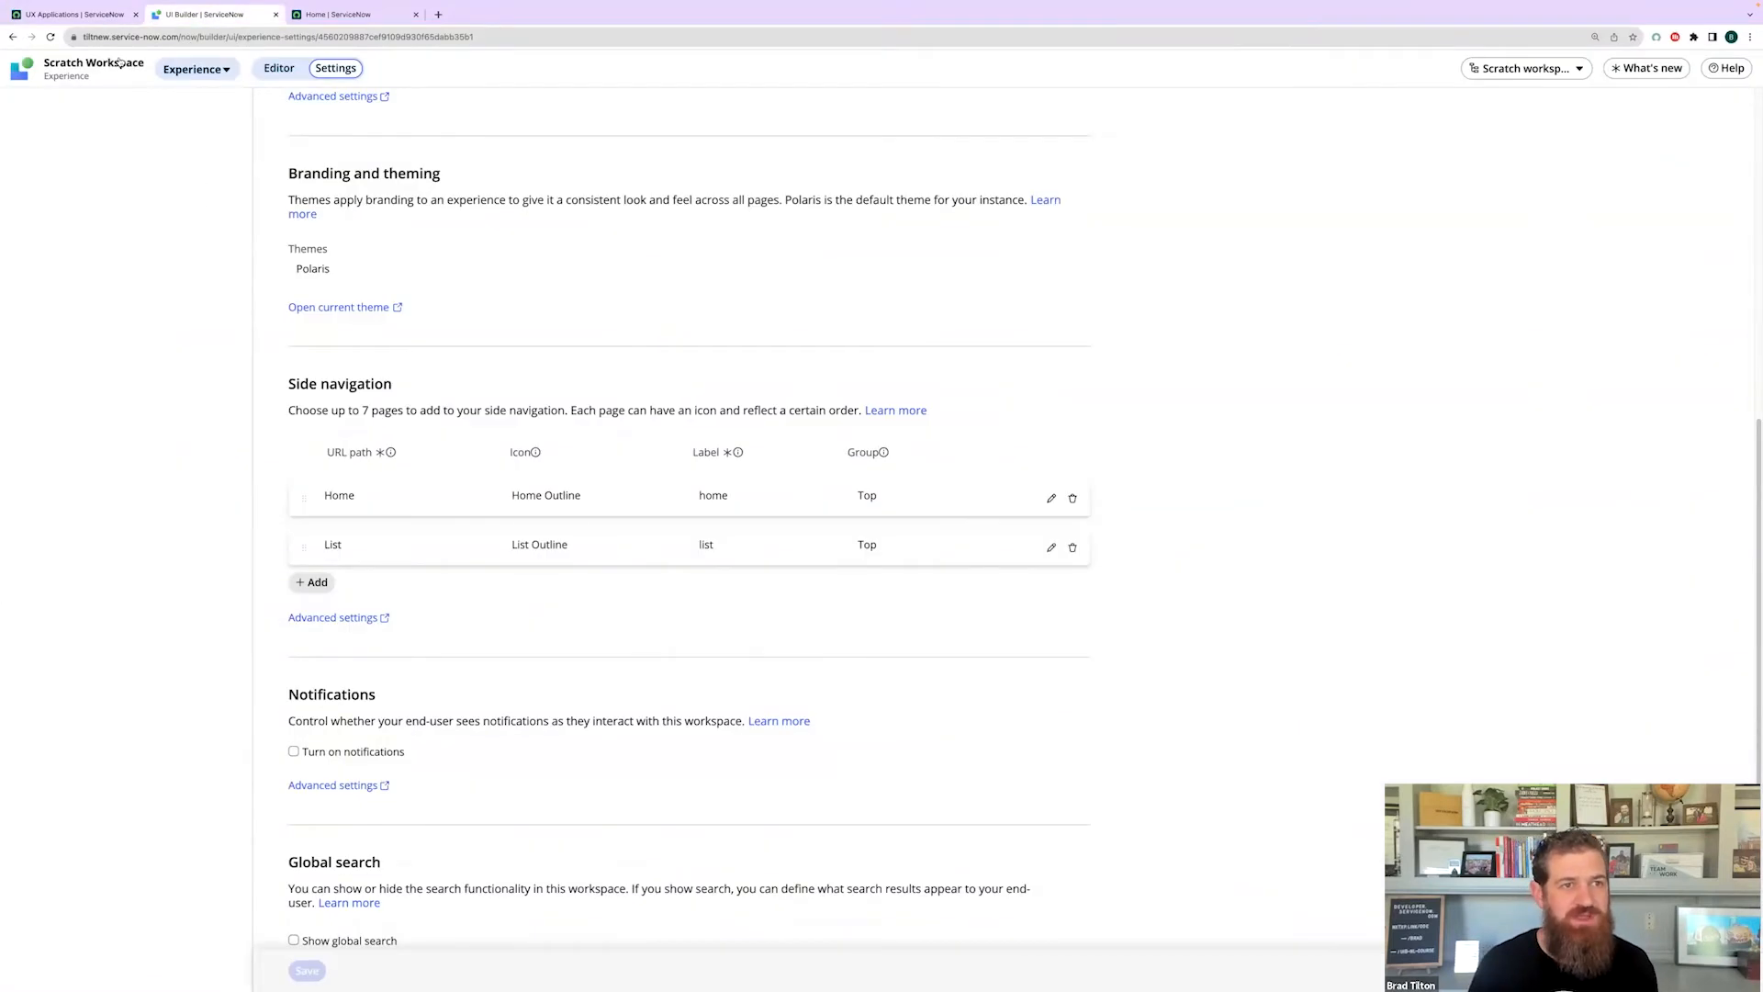
click(213, 71)
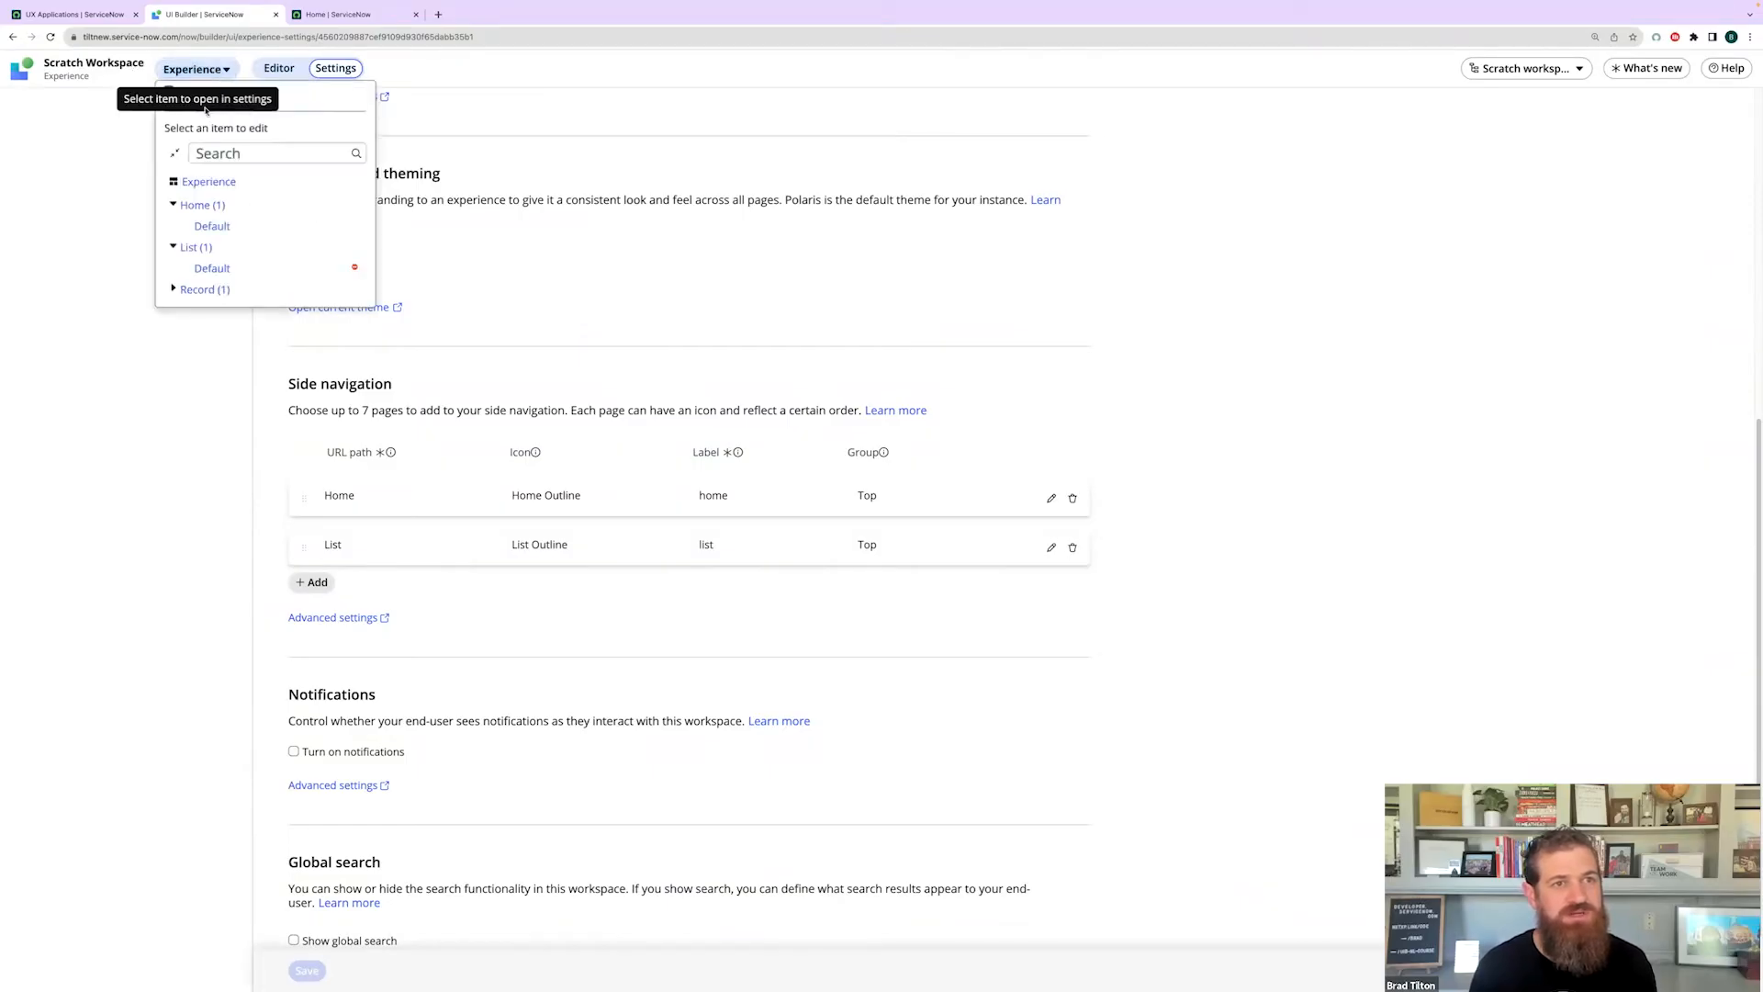
- Open the Home page's Default variant in the editor and preview the workspace in a new tab
click(216, 228)
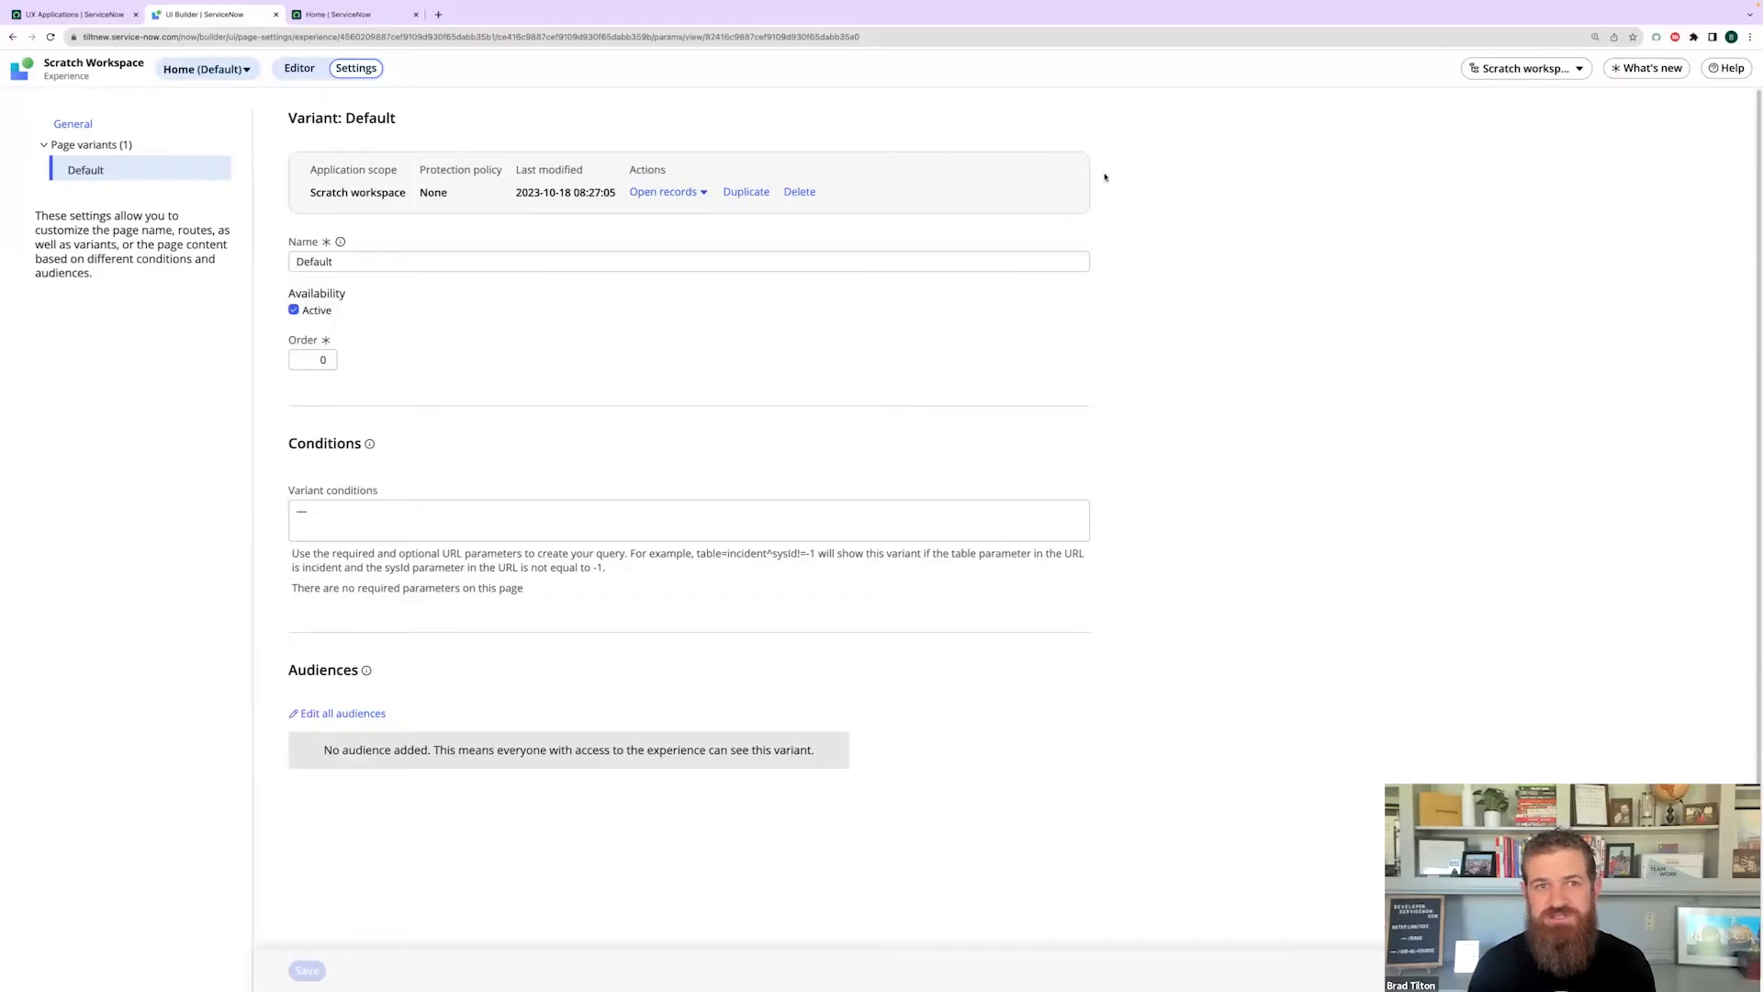
click(299, 68)
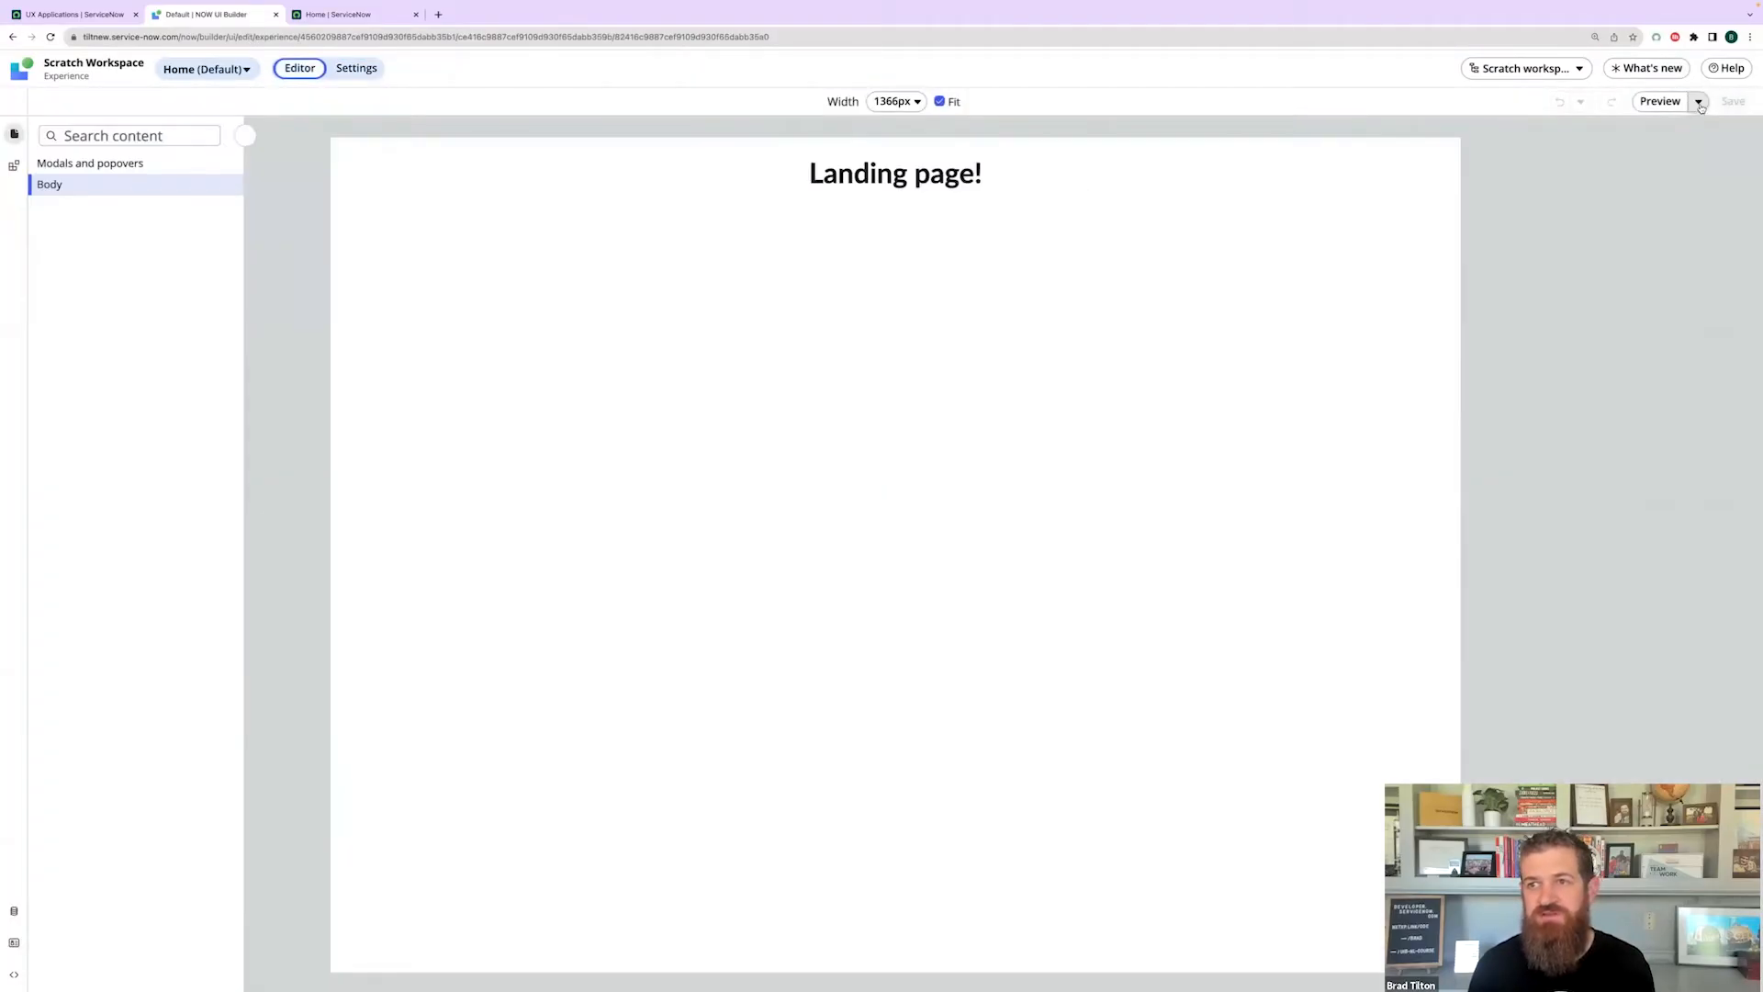
click(1699, 102)
click(1673, 124)
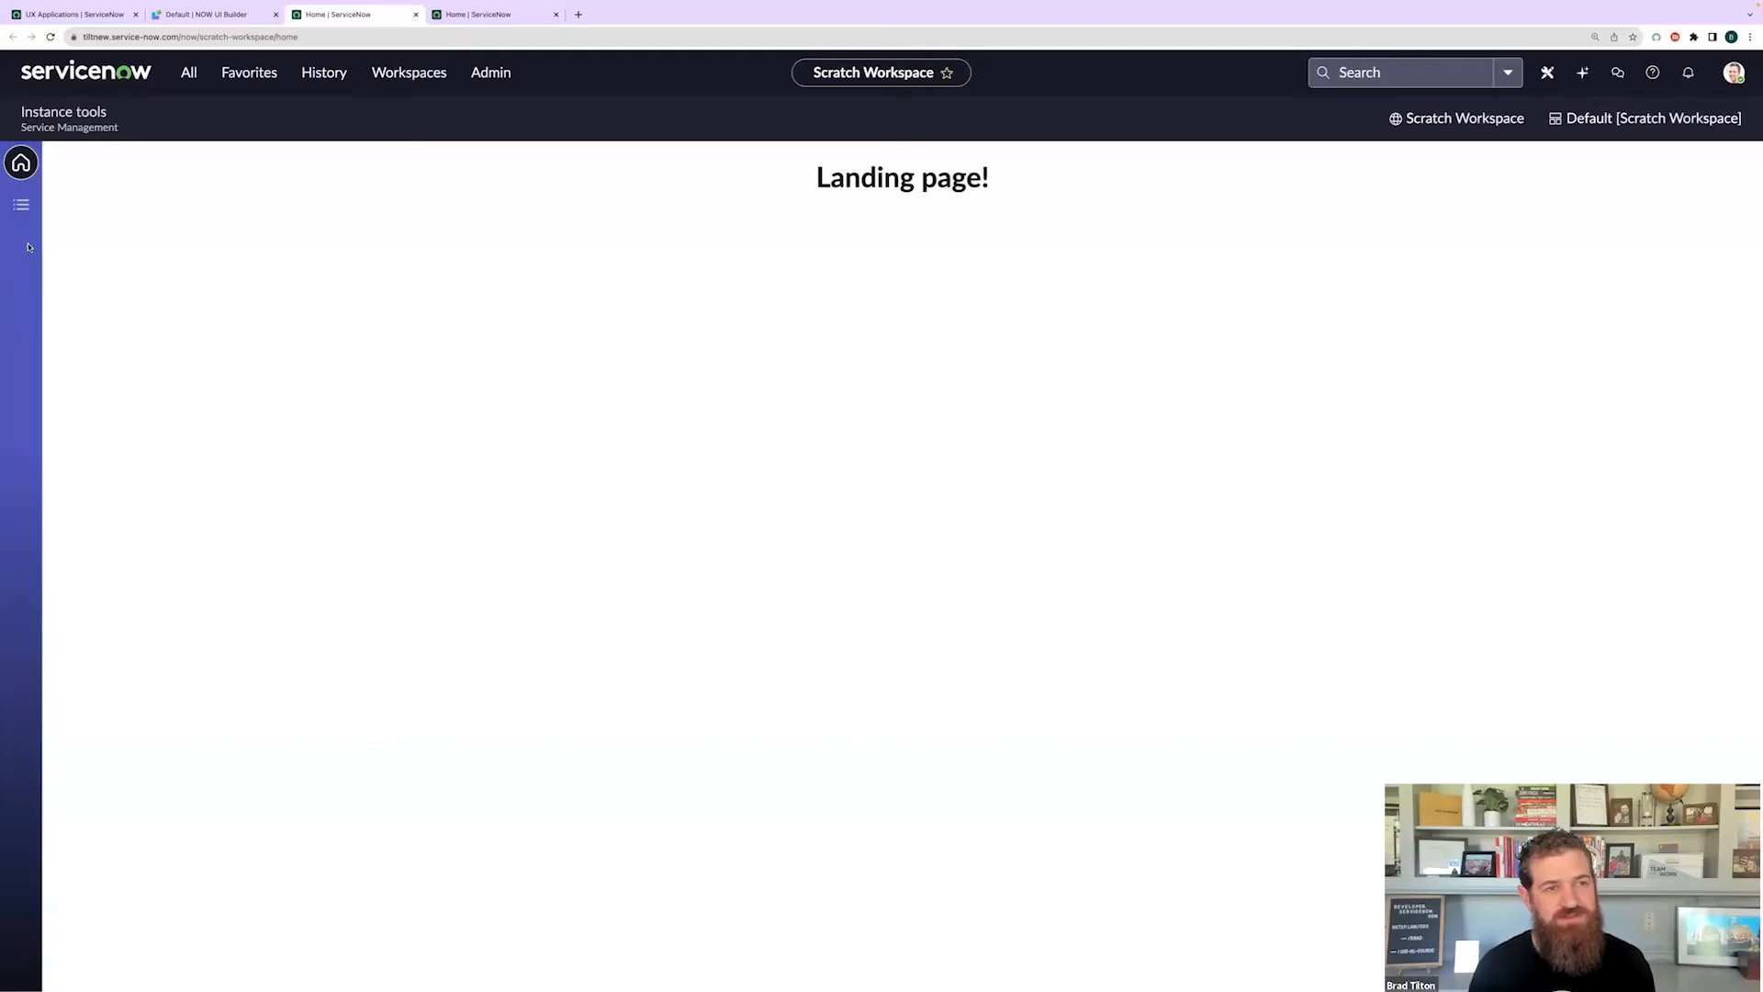
- Visit the preview's List and Home pages, then return to the UI Builder experience overview
click(22, 205)
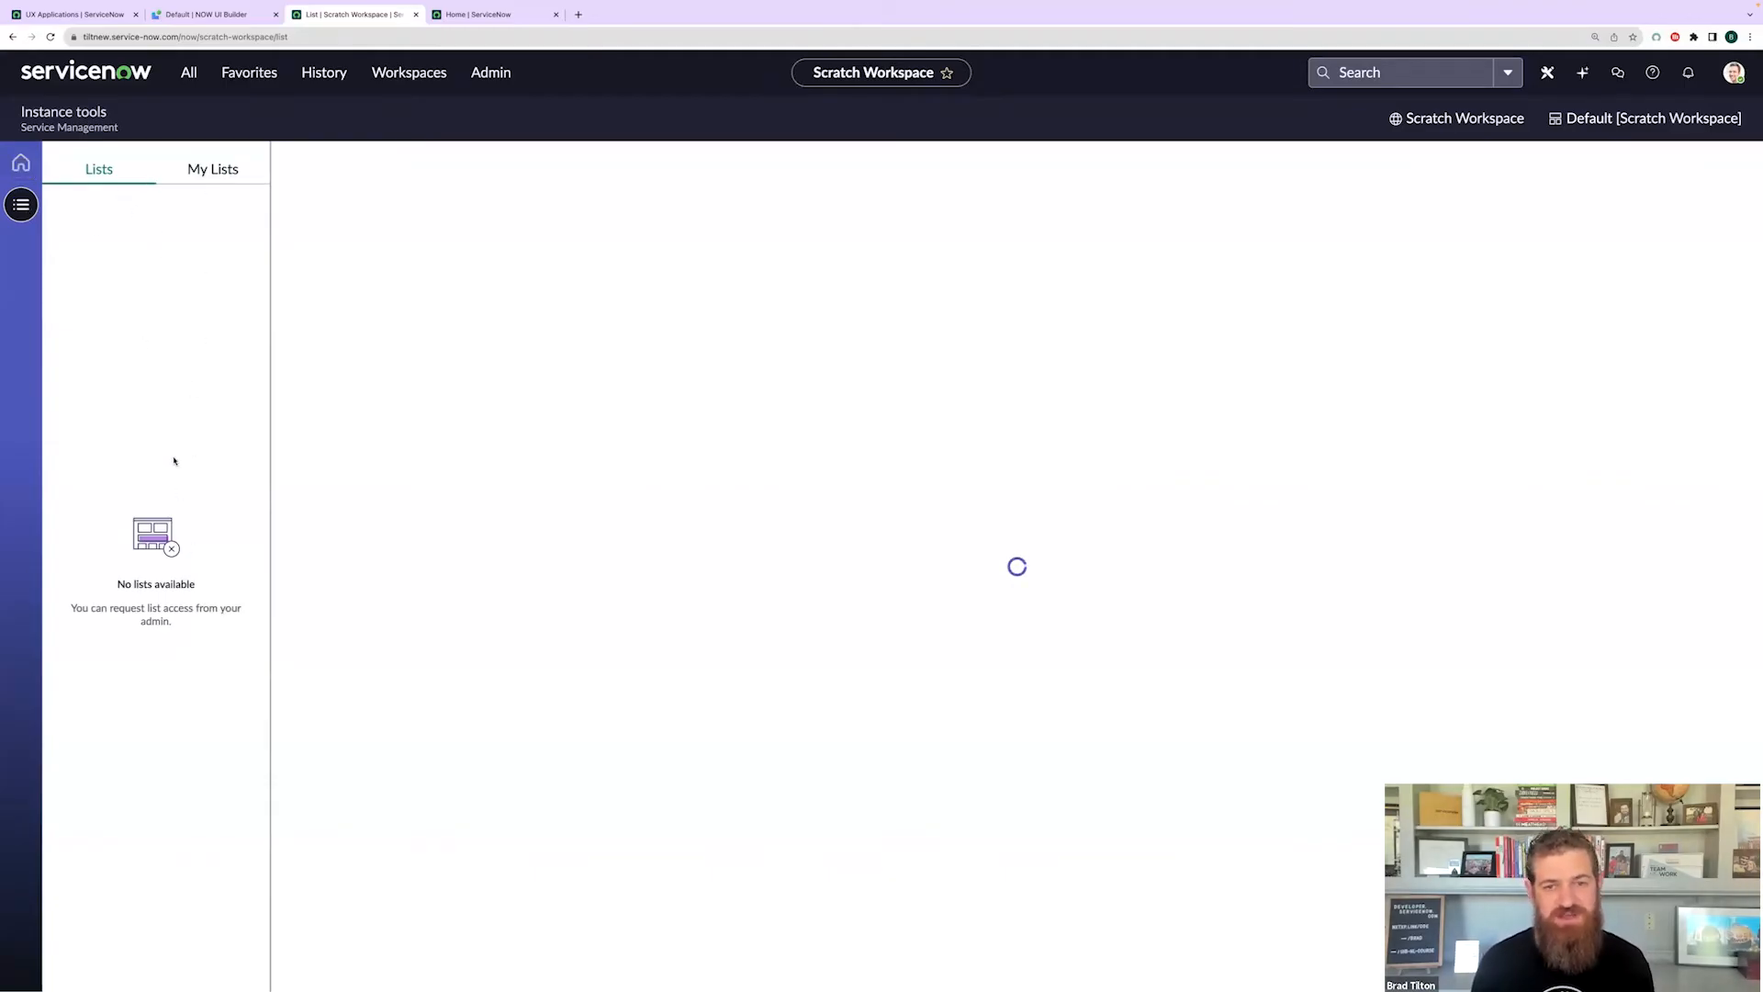
click(20, 163)
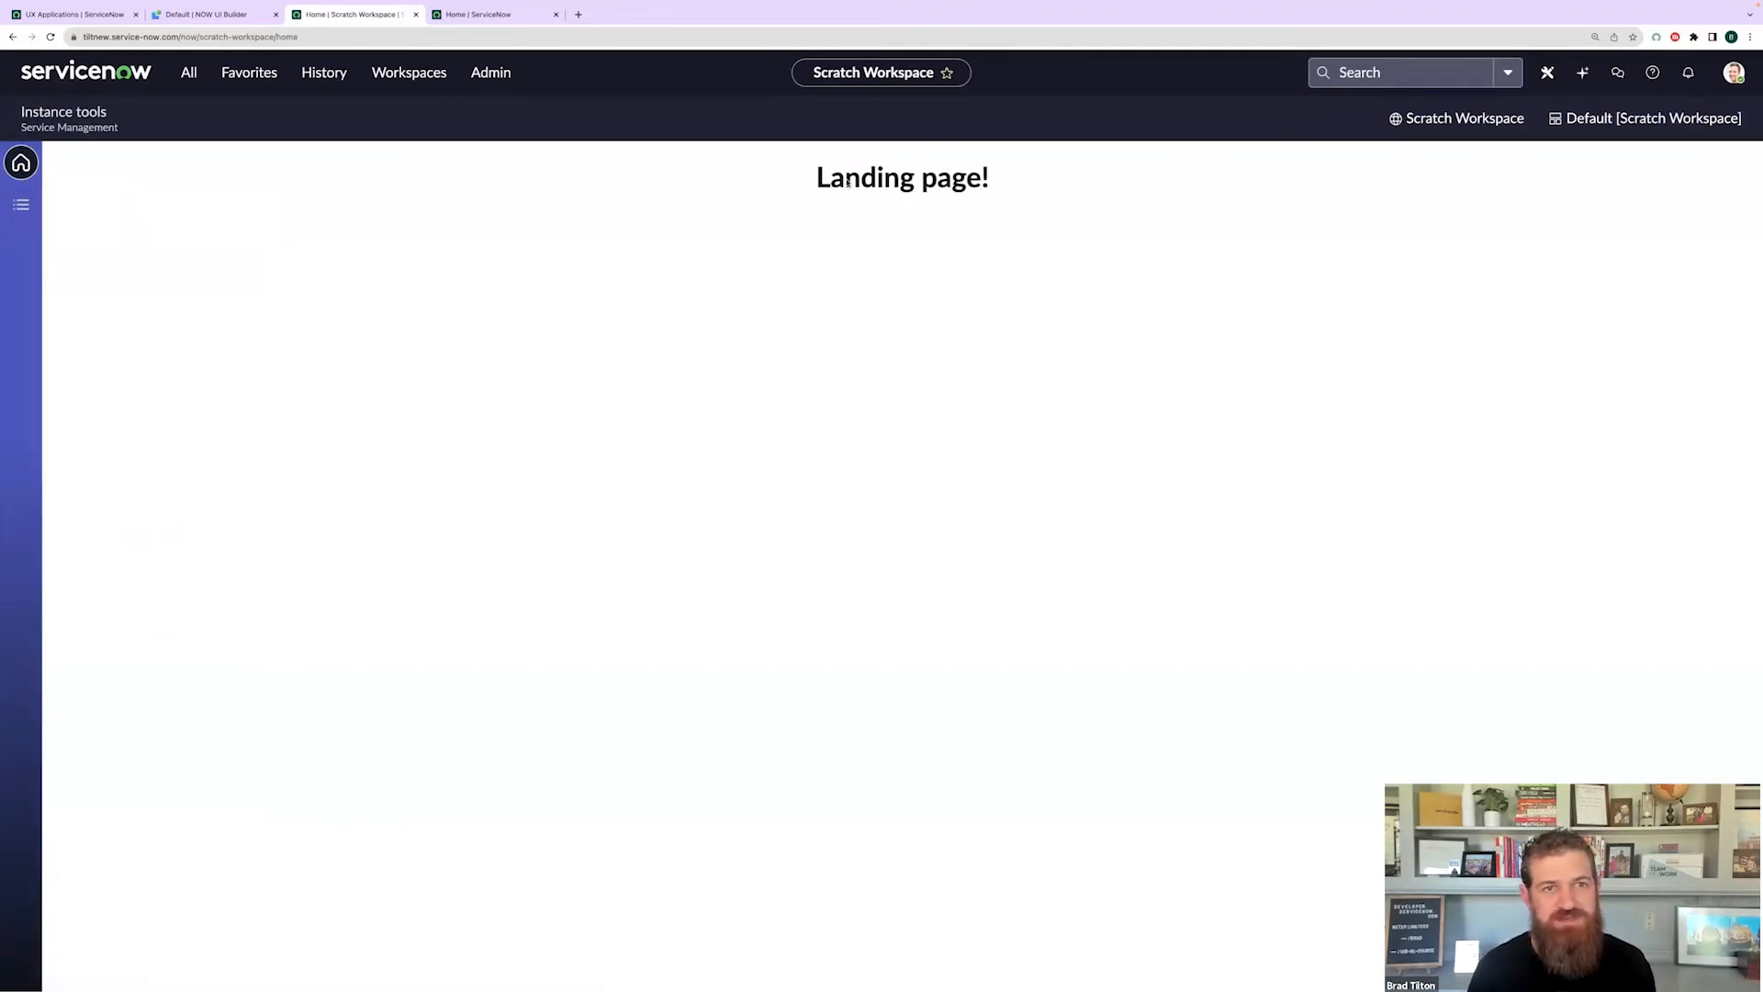
click(225, 15)
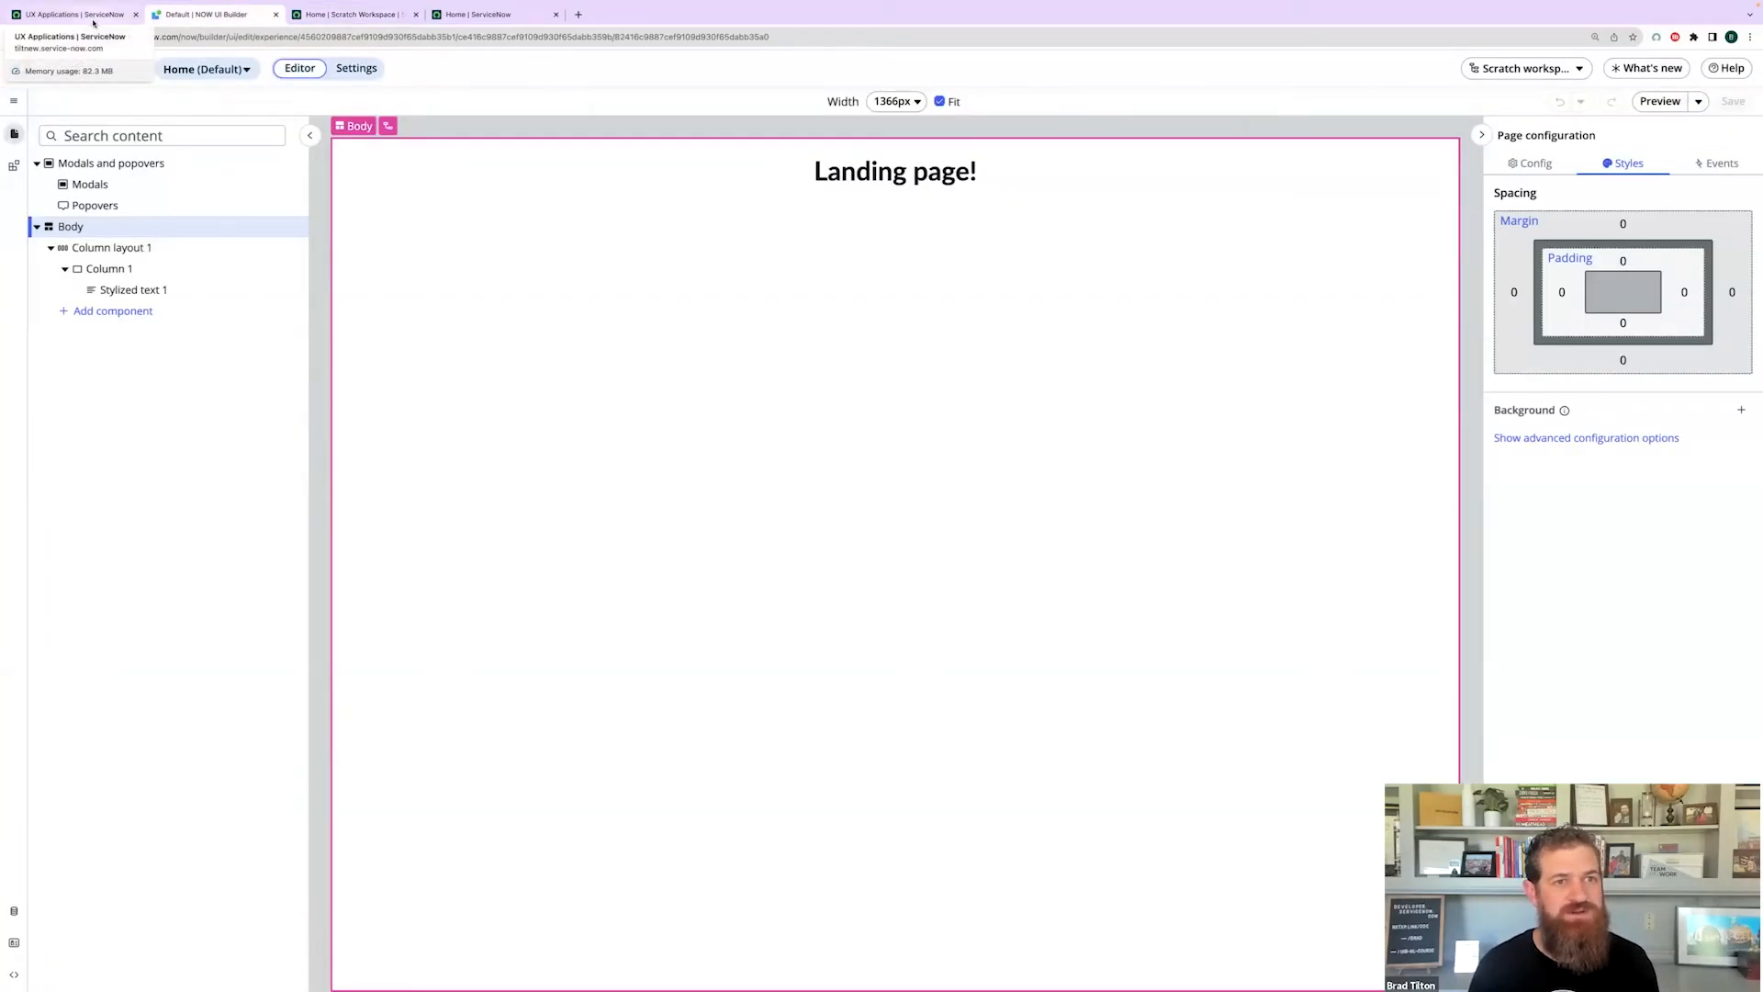
click(84, 76)
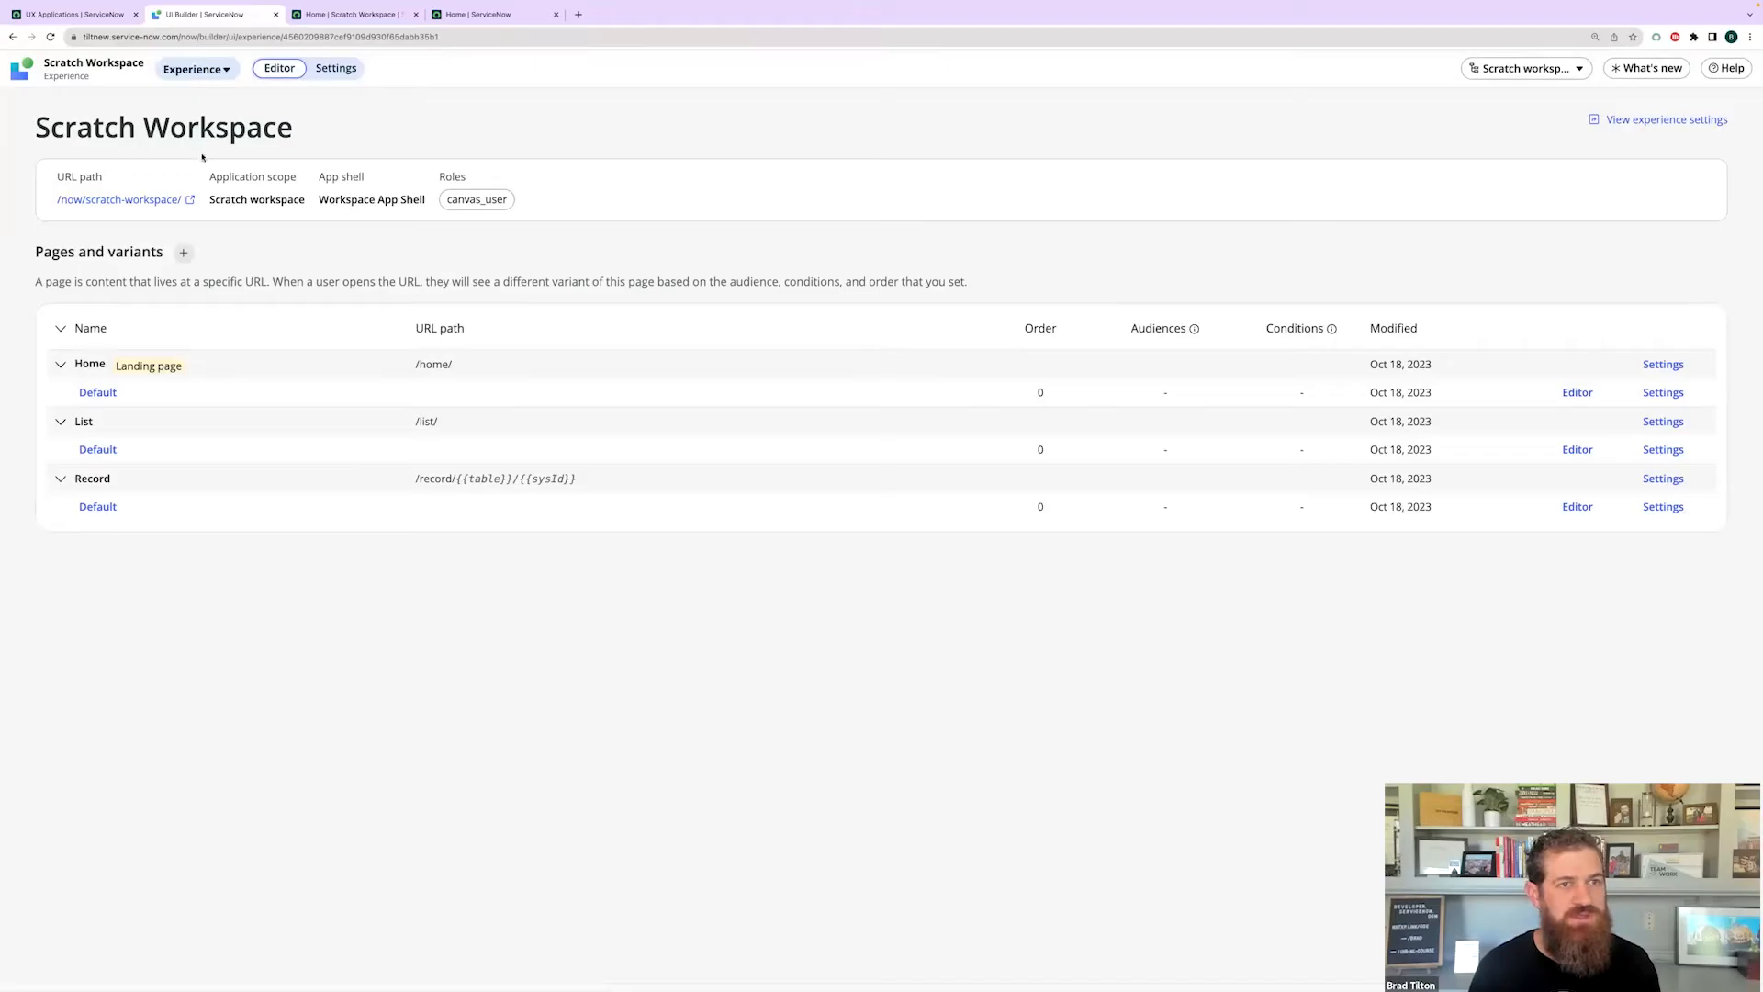
- Open the experience's app configuration record, then filter the All menu for 'experience' and open Experiences
click(329, 71)
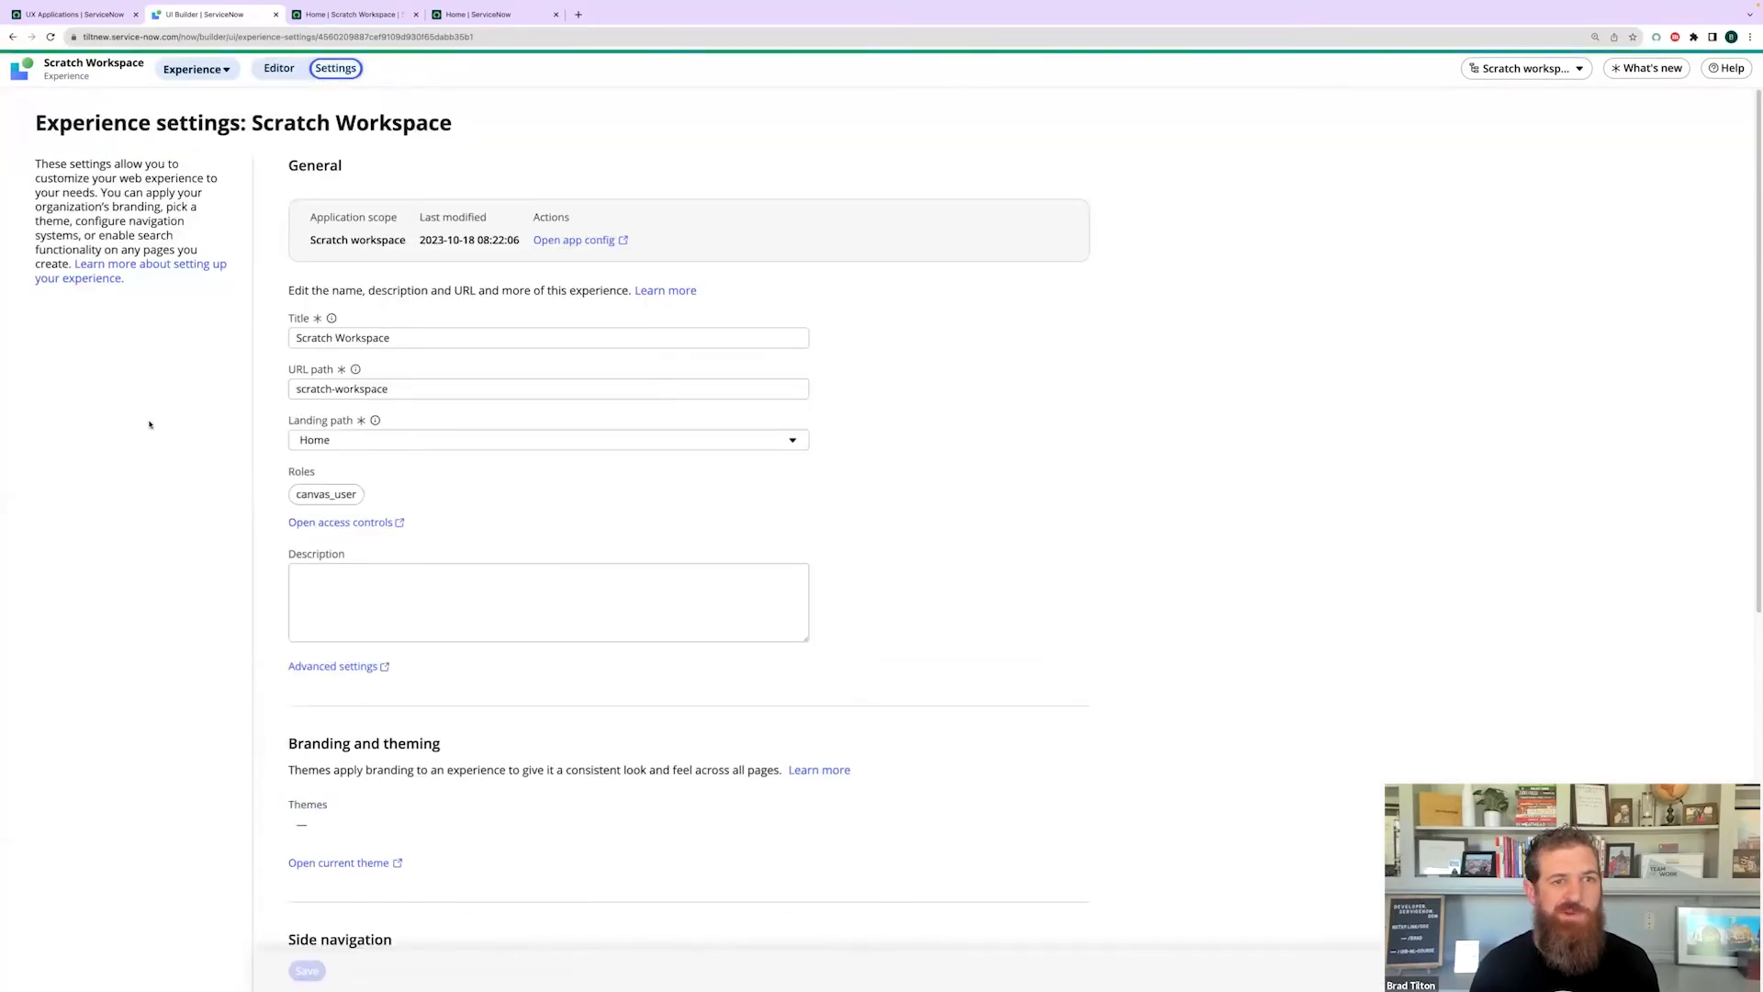
click(574, 240)
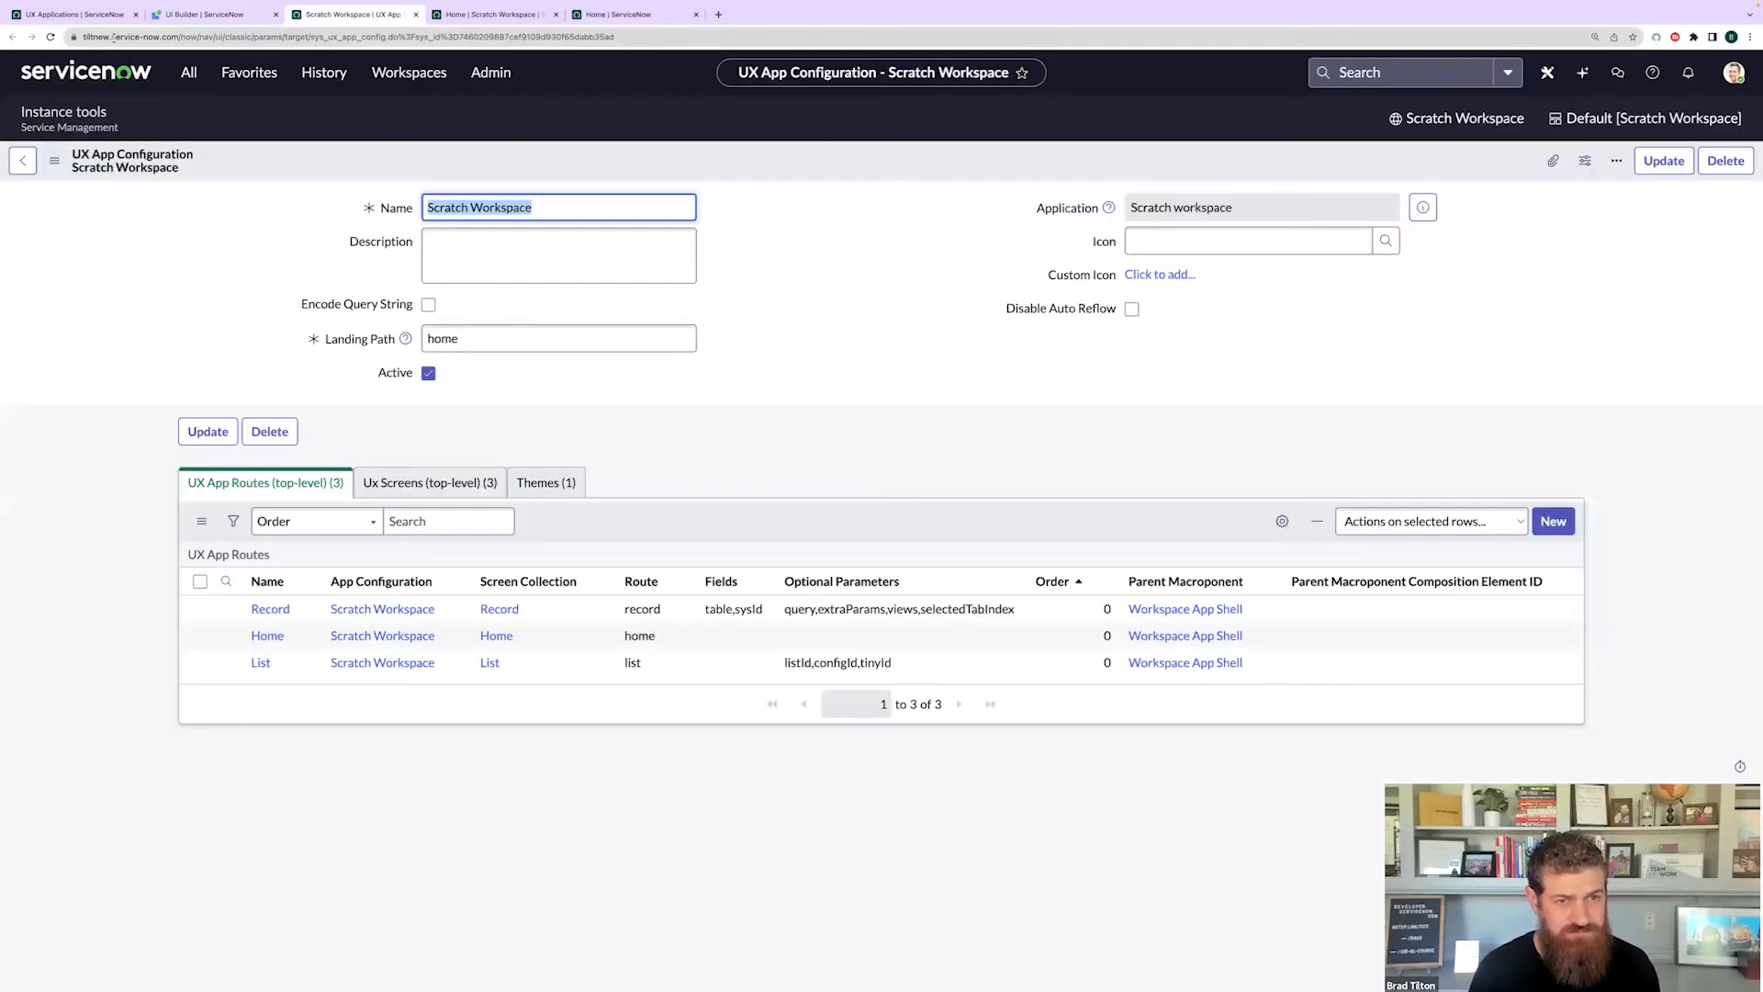
click(88, 14)
click(189, 72)
text(experience)
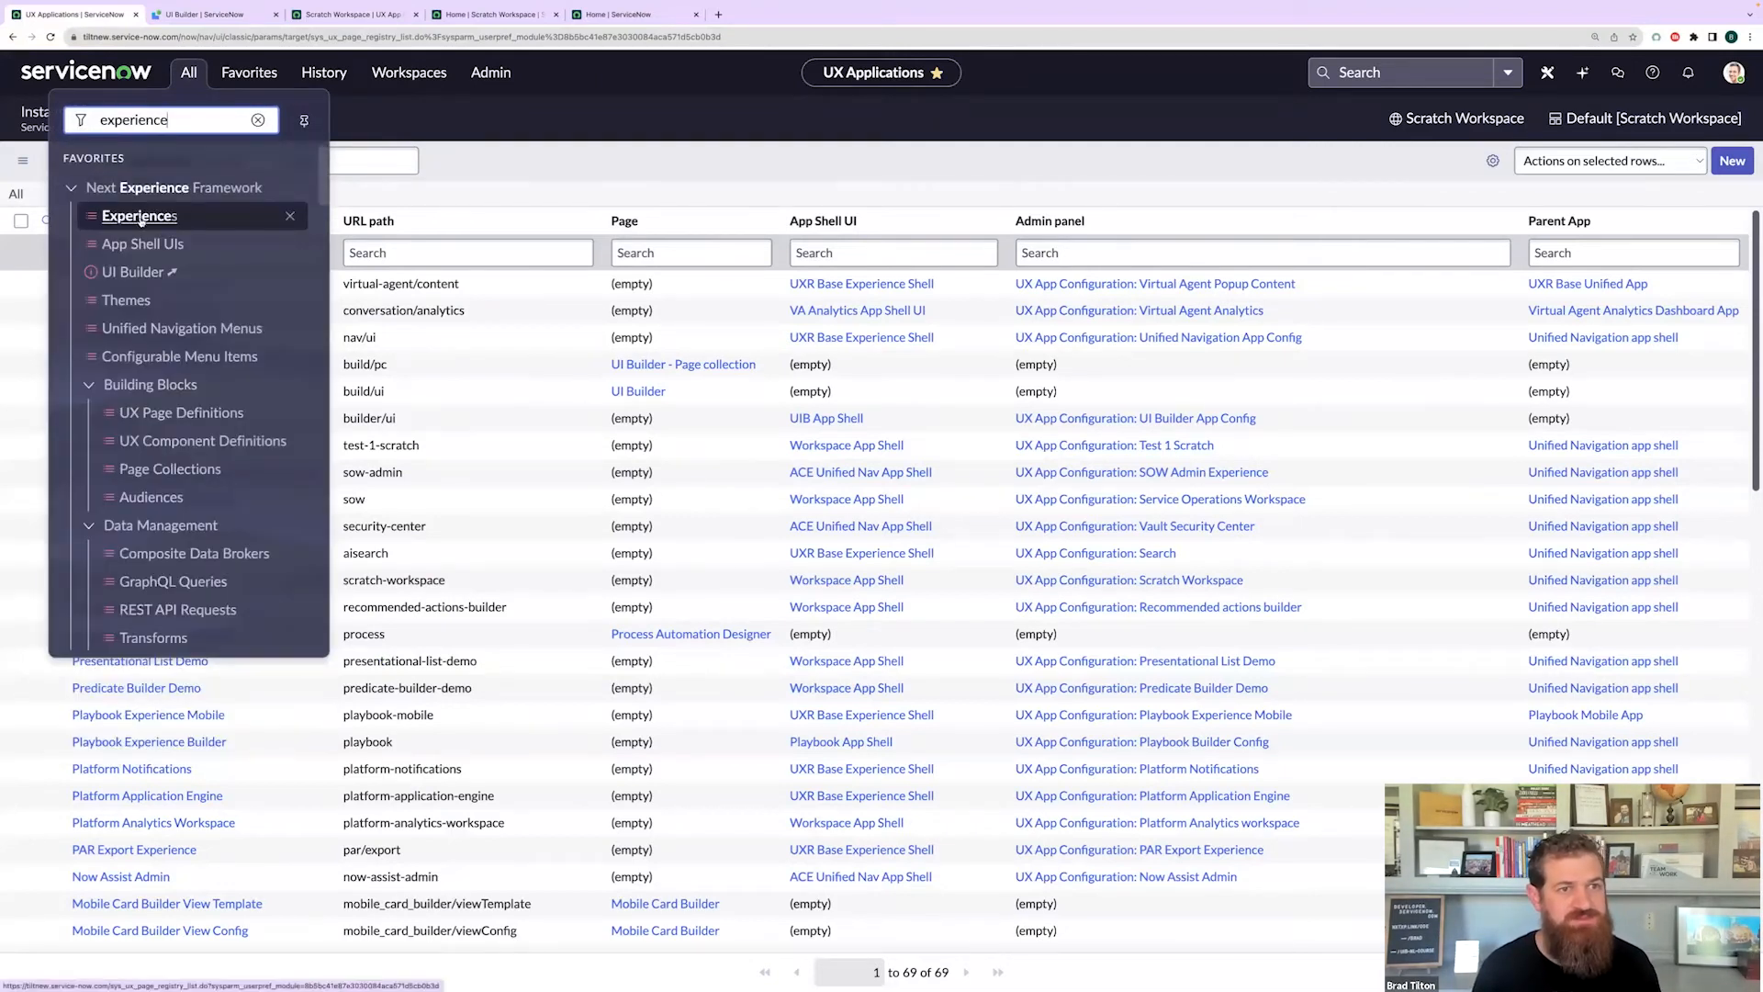
click(142, 218)
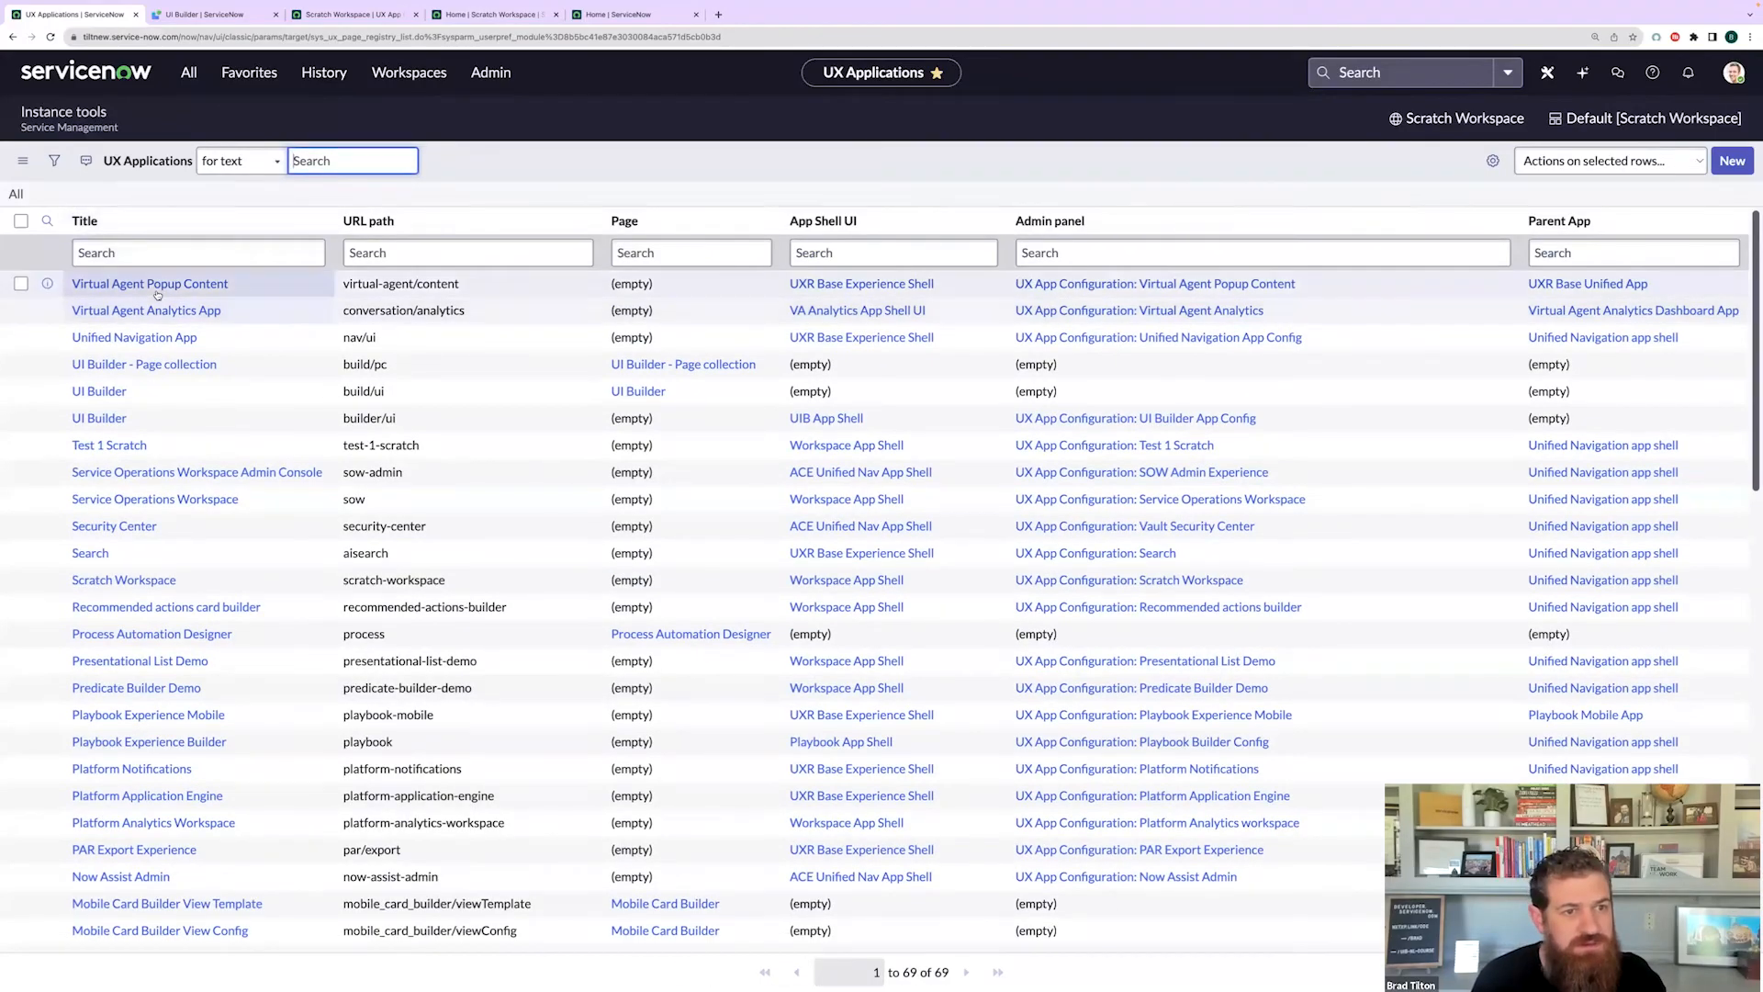
- Open the Scratch Workspace UX Application record and view its empty UX Application Category M2Ms list
click(124, 579)
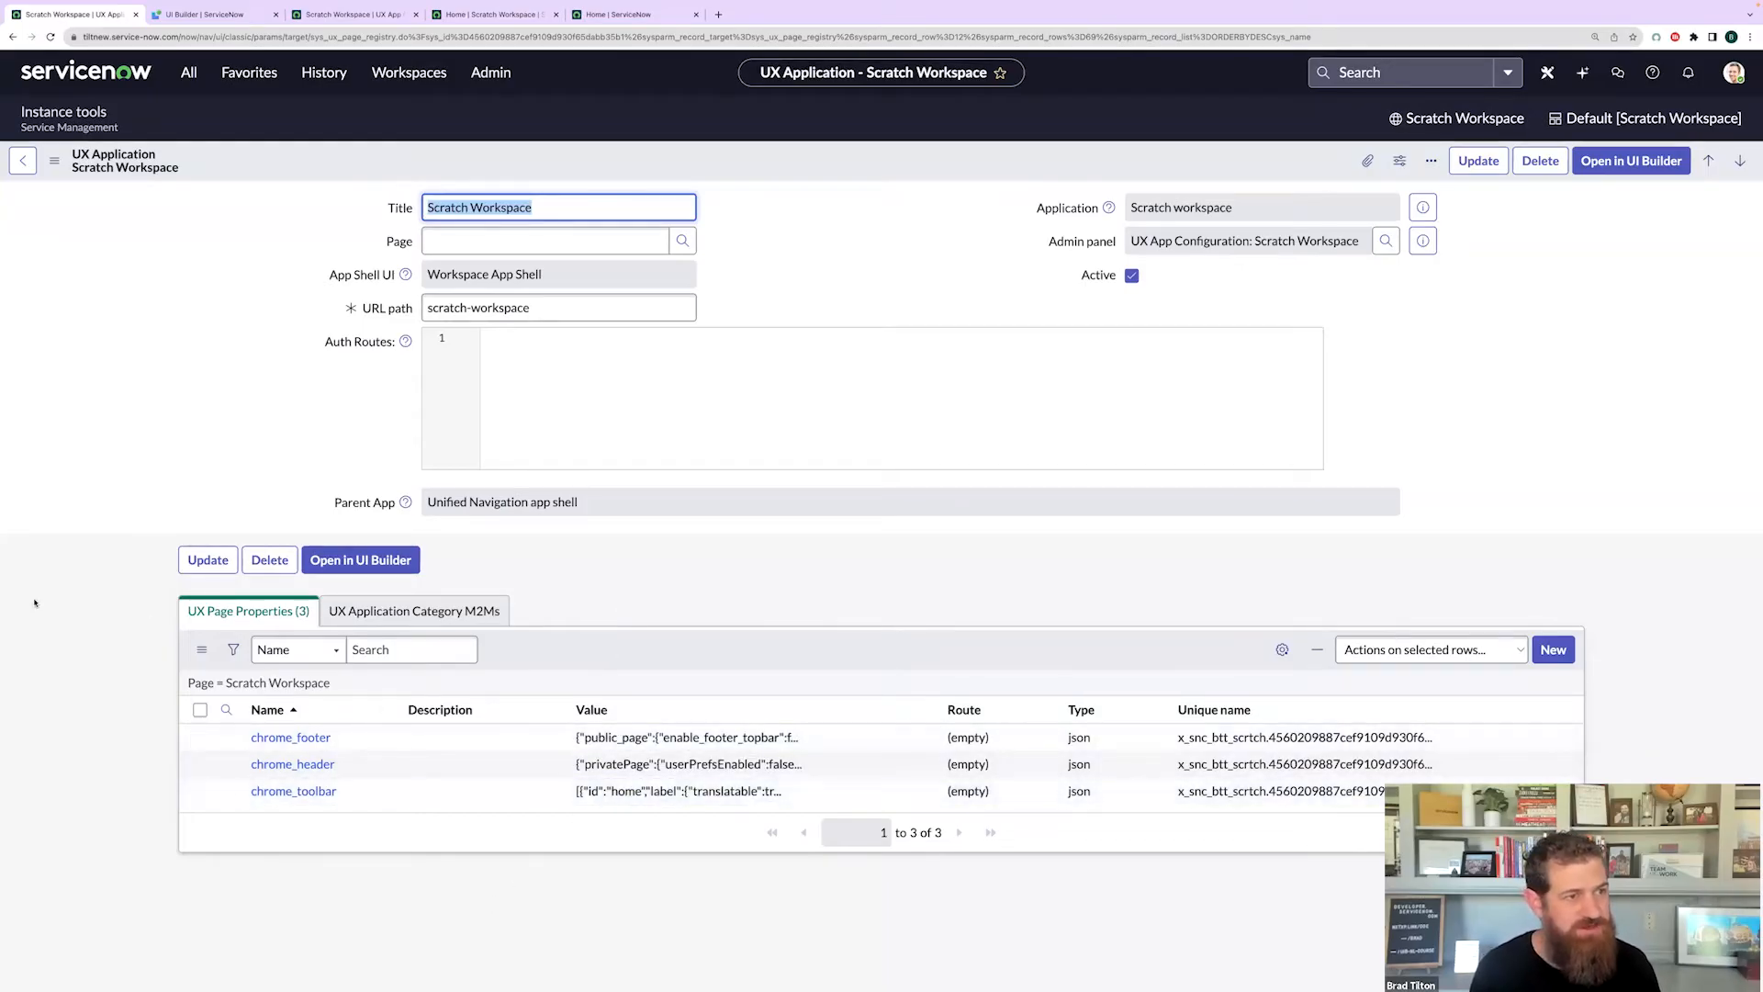
click(270, 407)
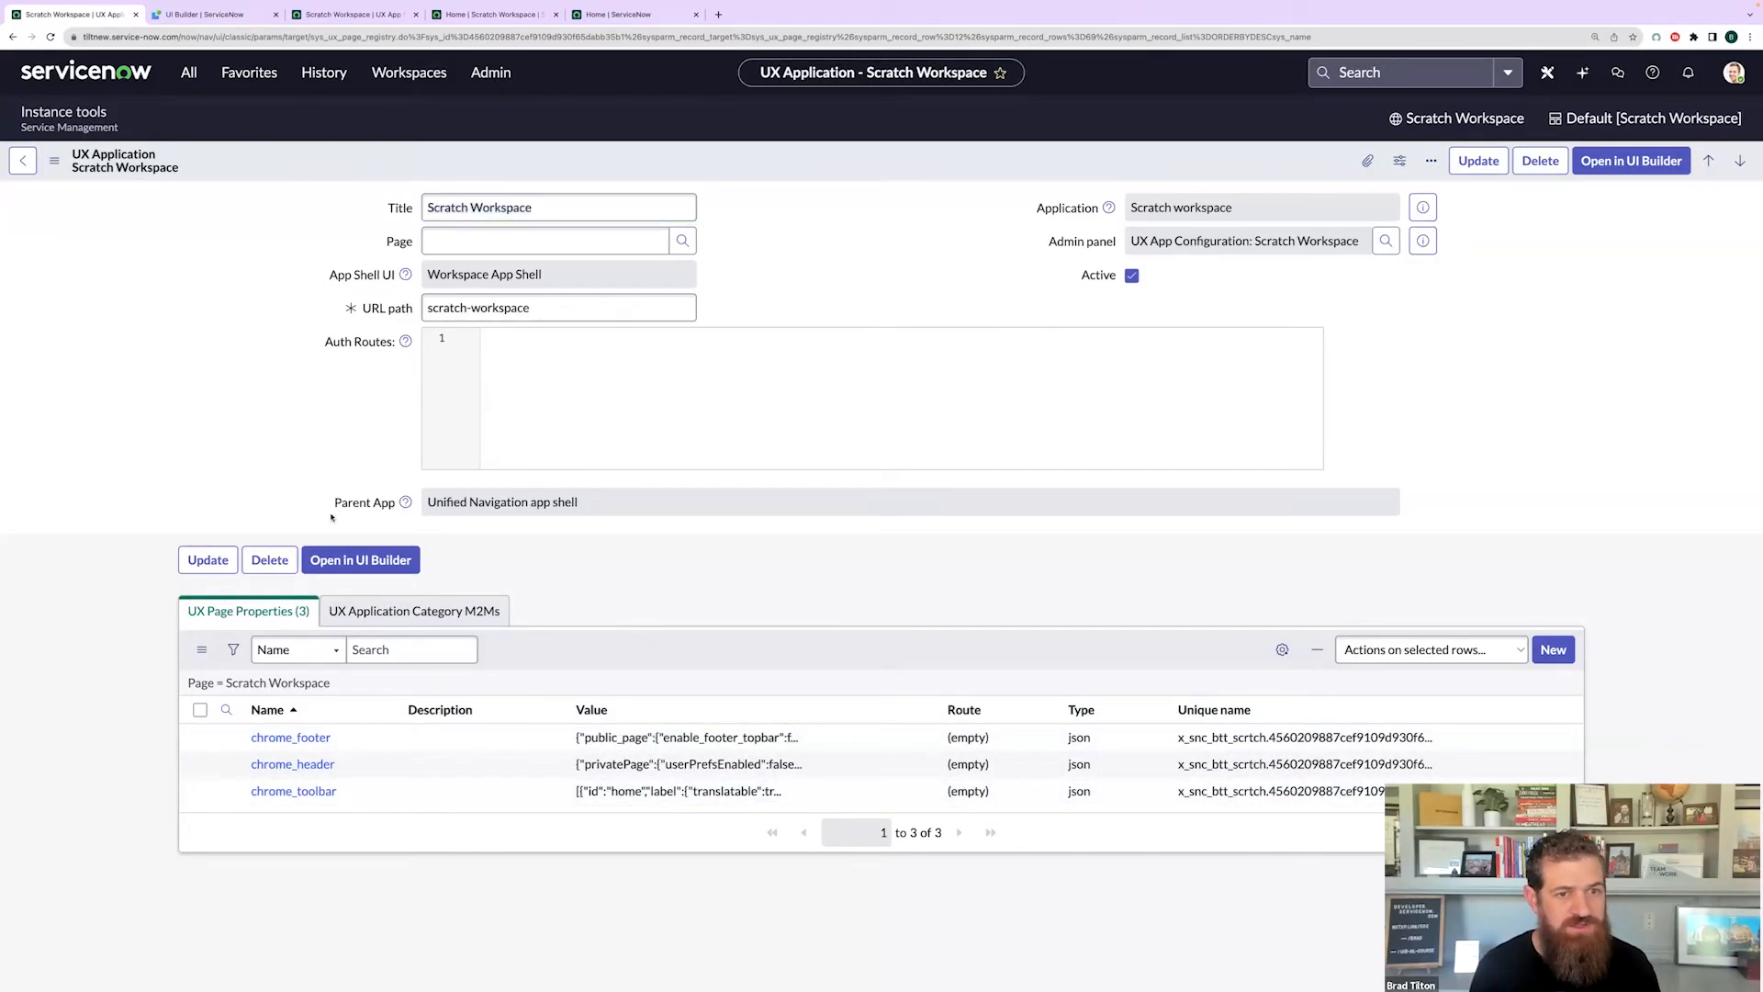
click(409, 612)
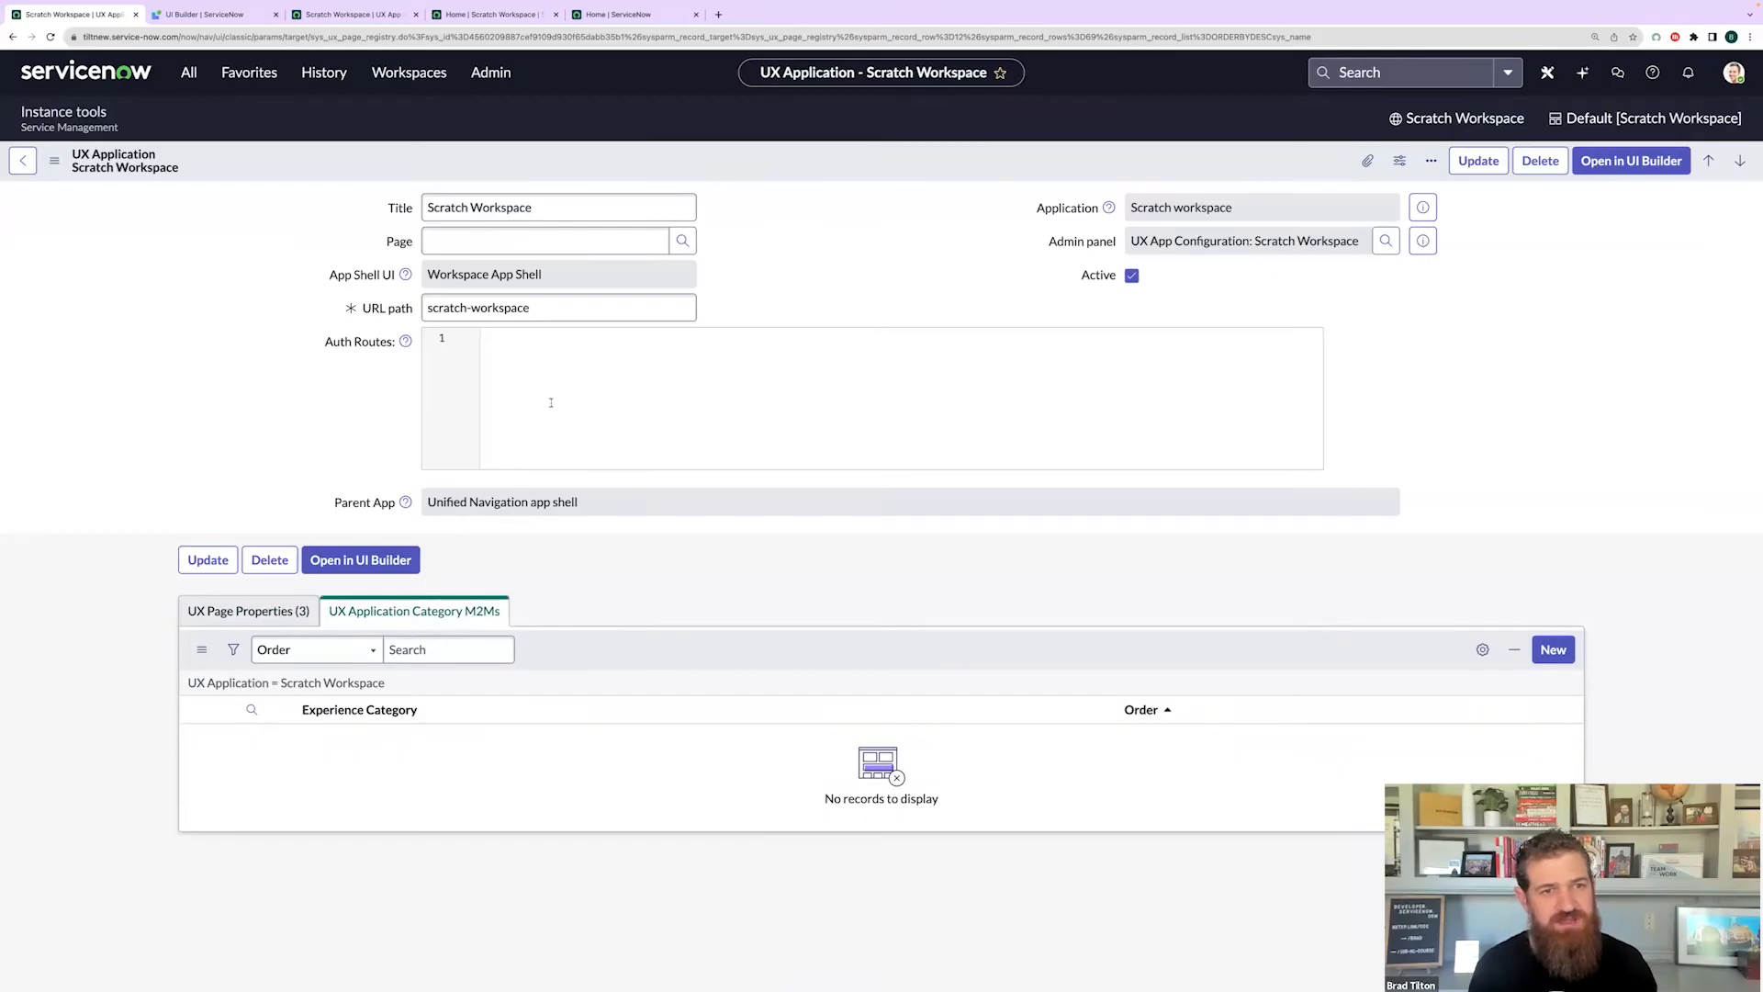
click(413, 82)
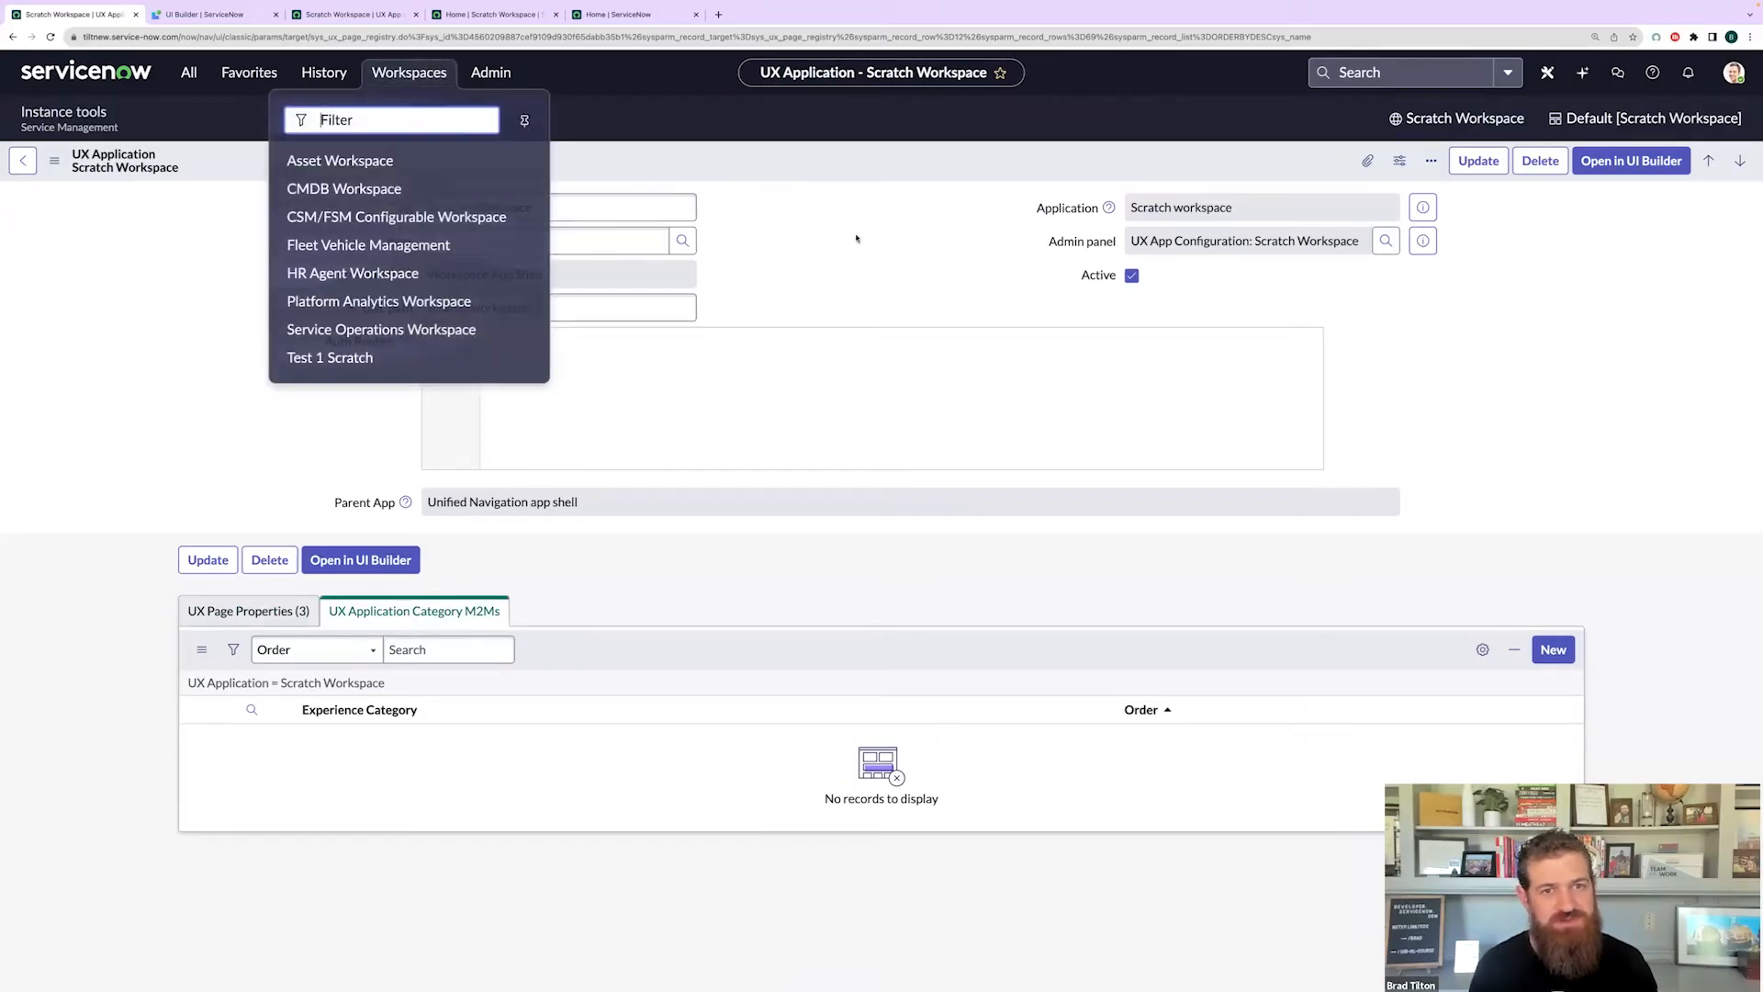
click(858, 237)
- Start a new application category link and choose Workspace as the experience category
click(1554, 650)
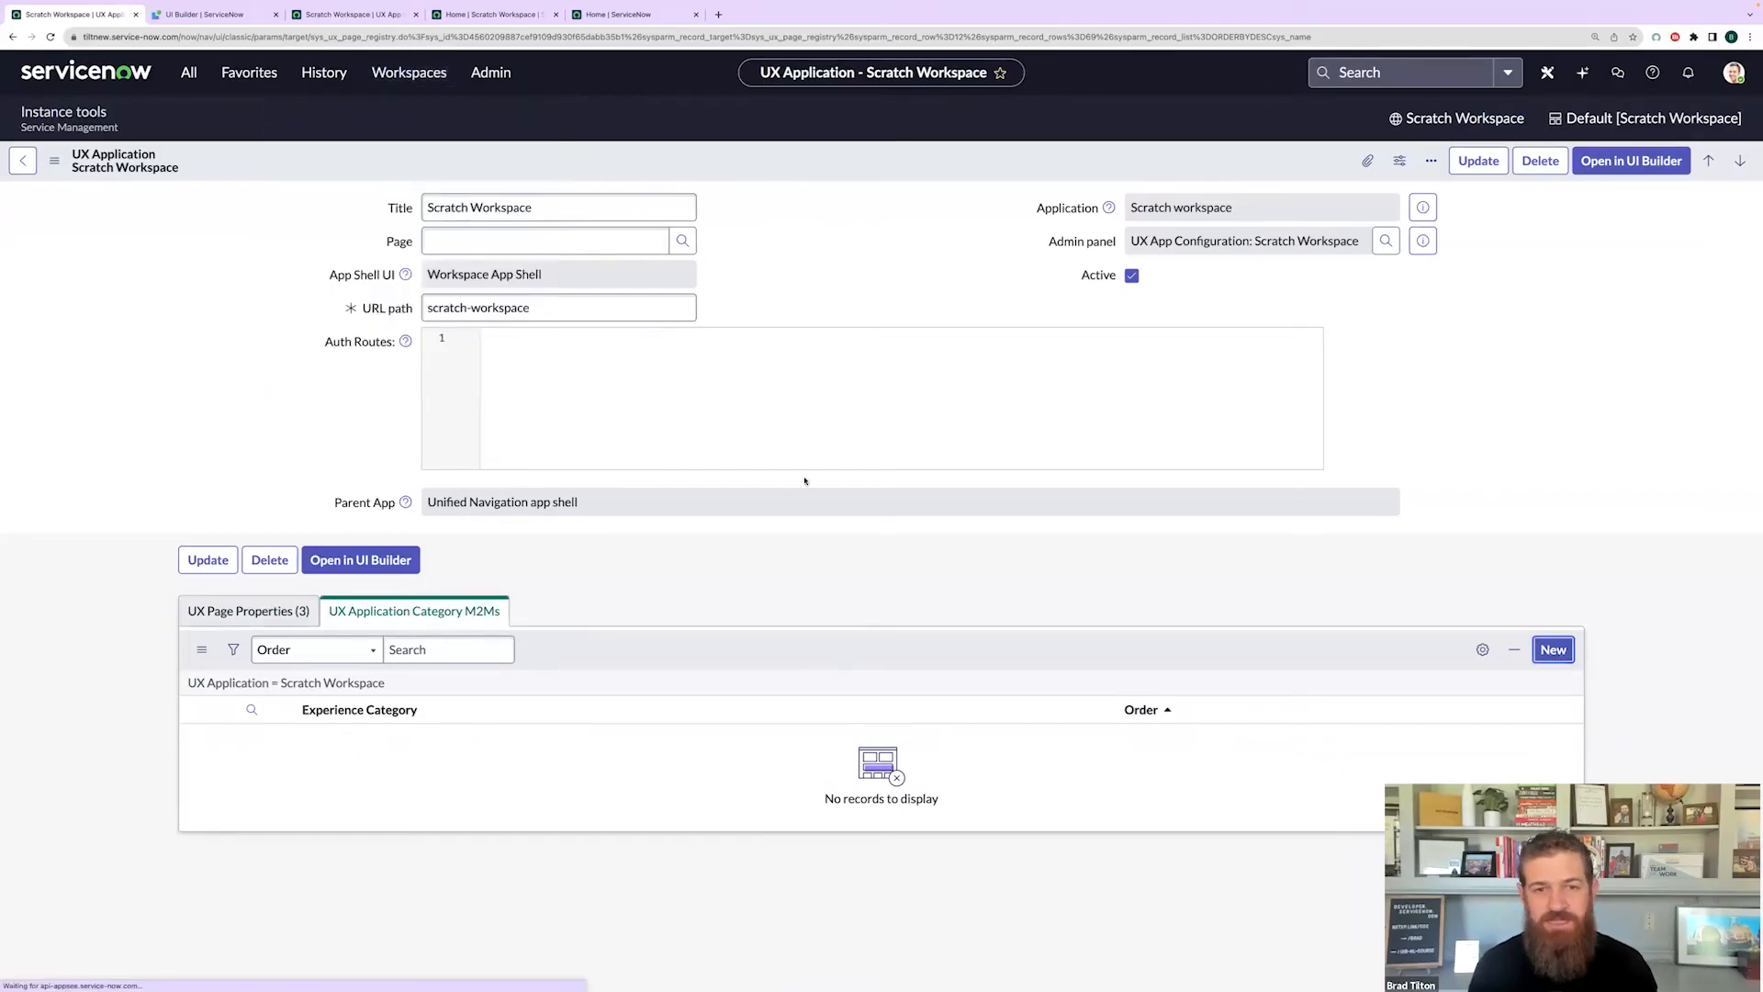
click(543, 208)
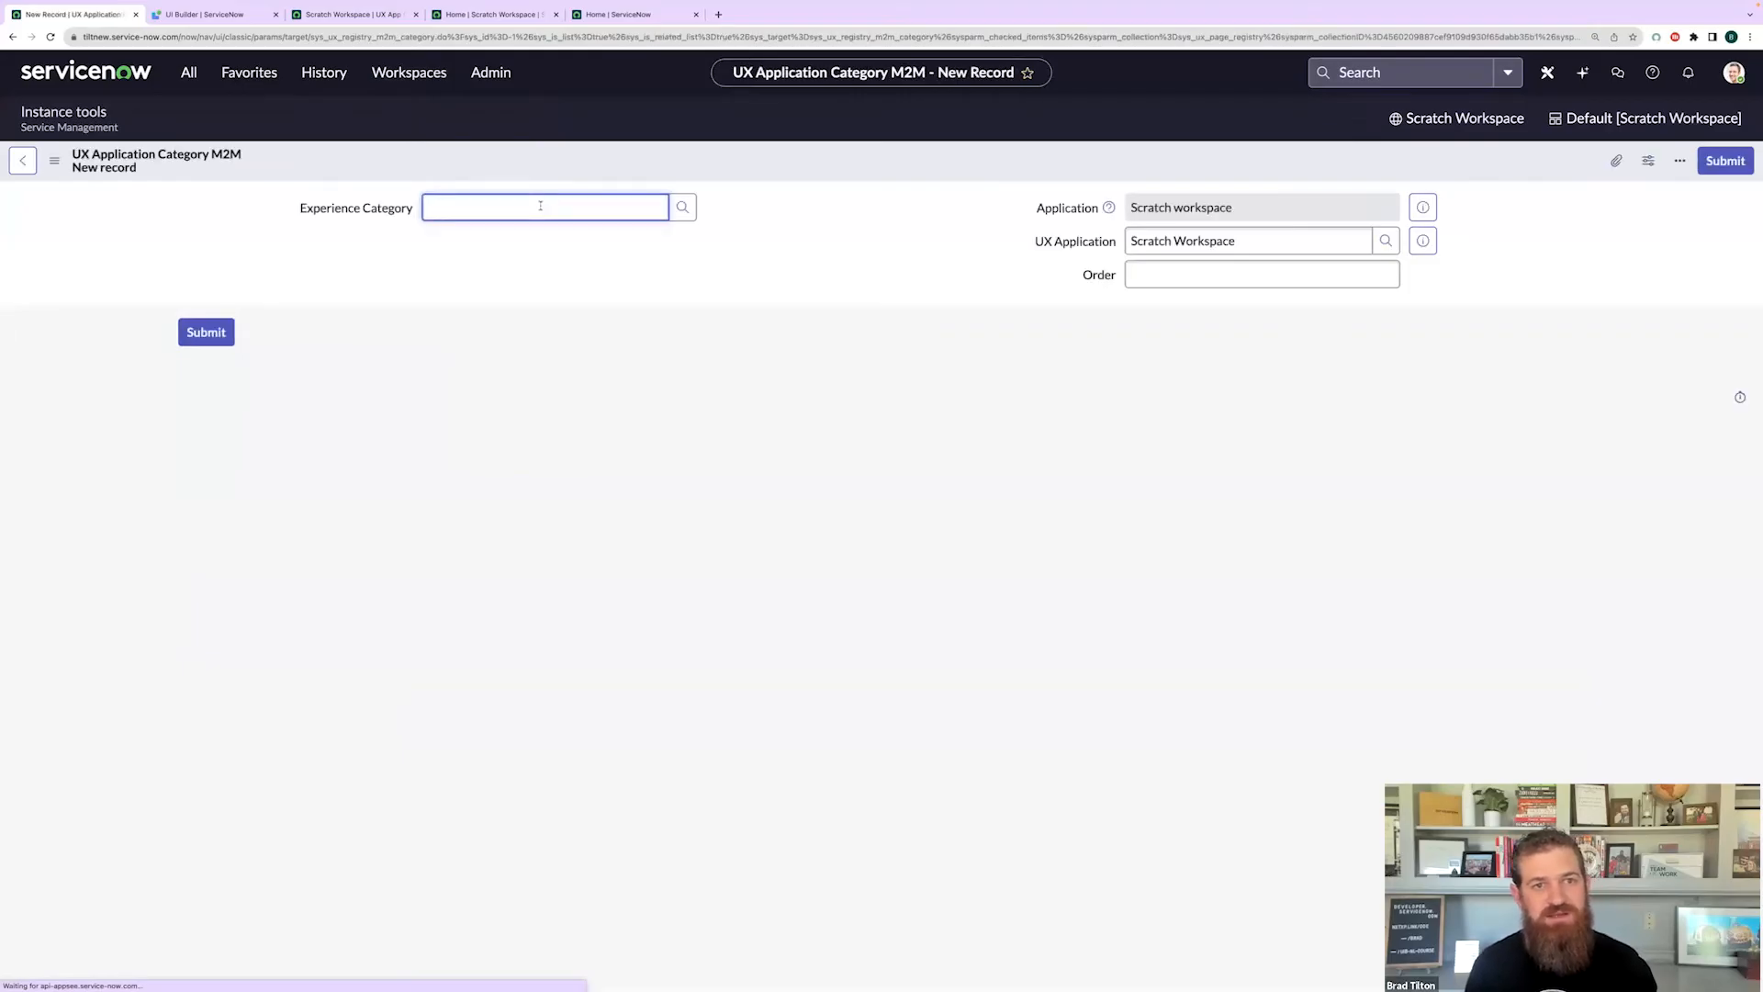
text(scratch)
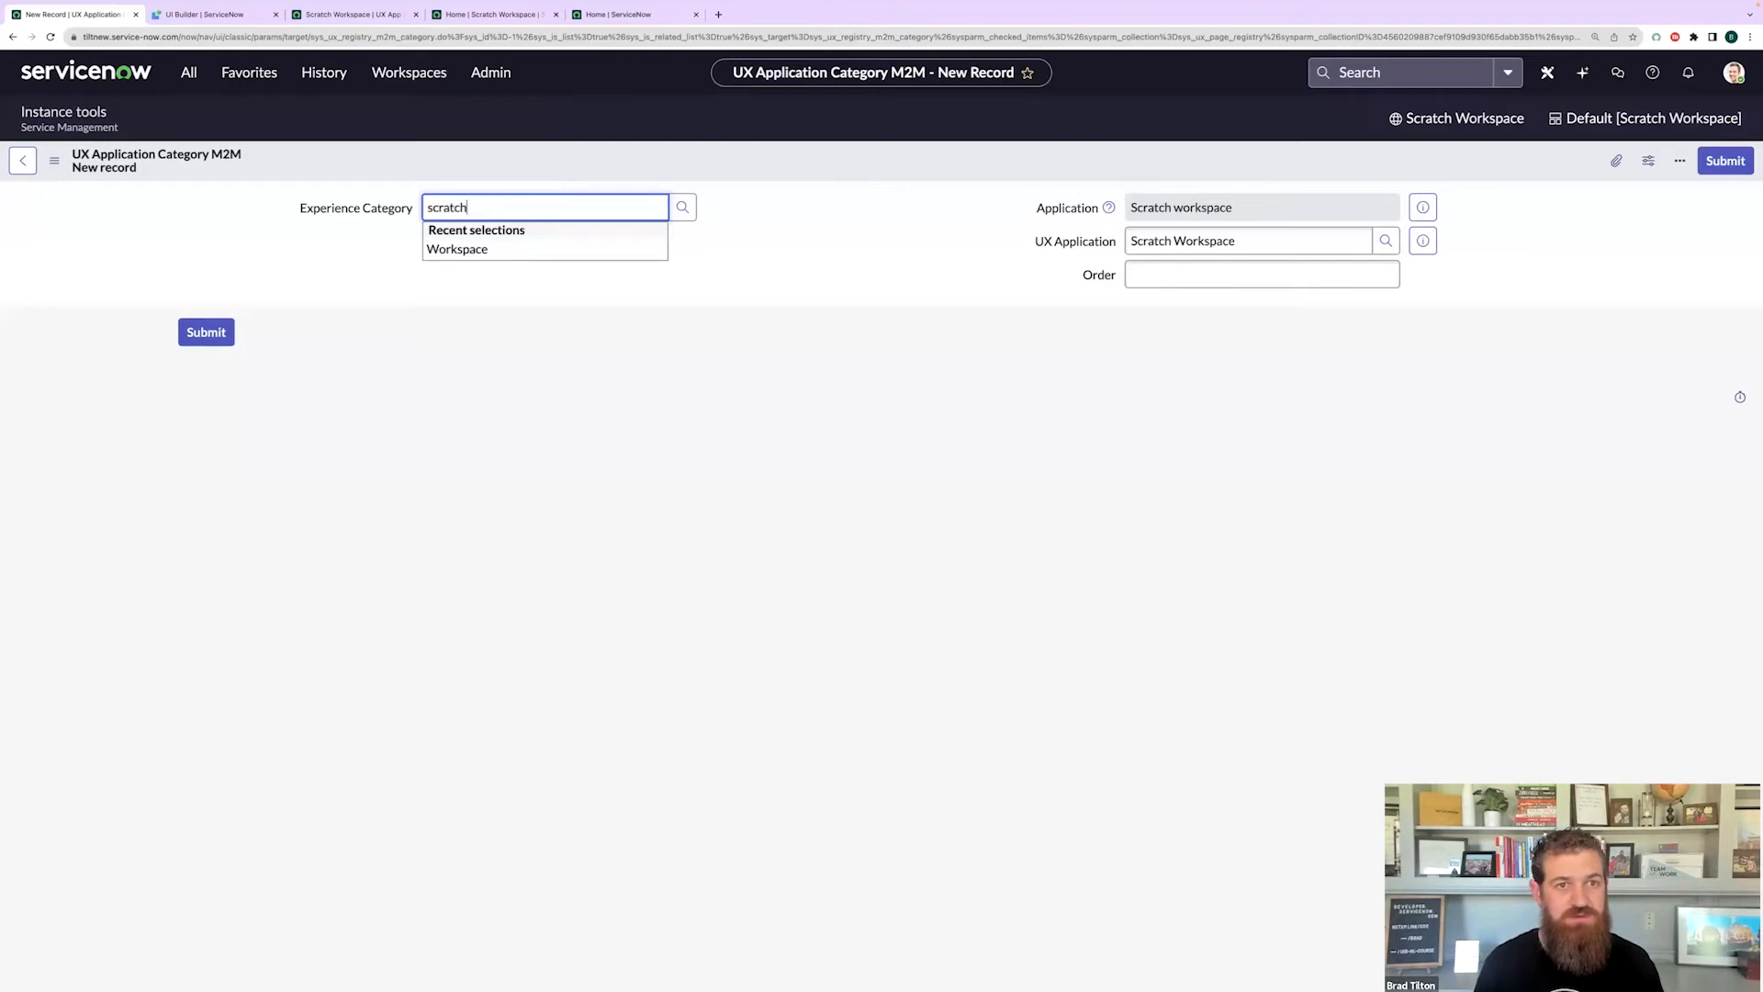
double_click(529, 211)
key(BackSpace)
text(work)
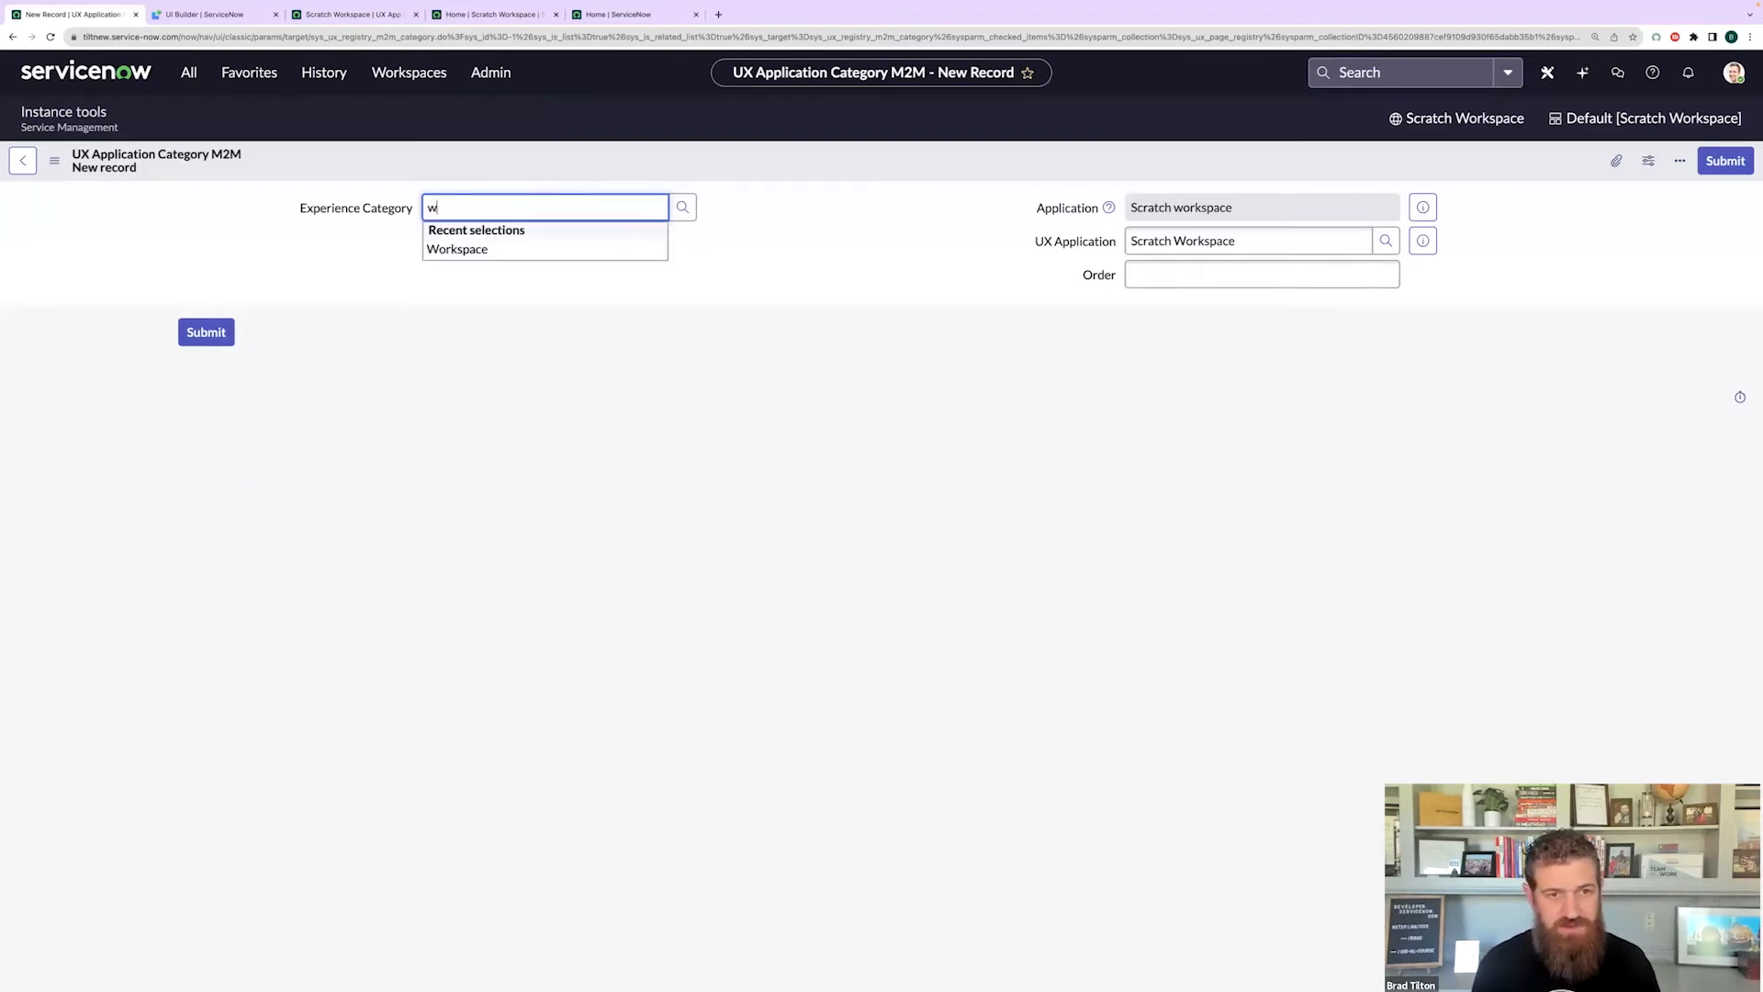
click(515, 247)
- Set the link's order to 100 and submit it
click(1210, 243)
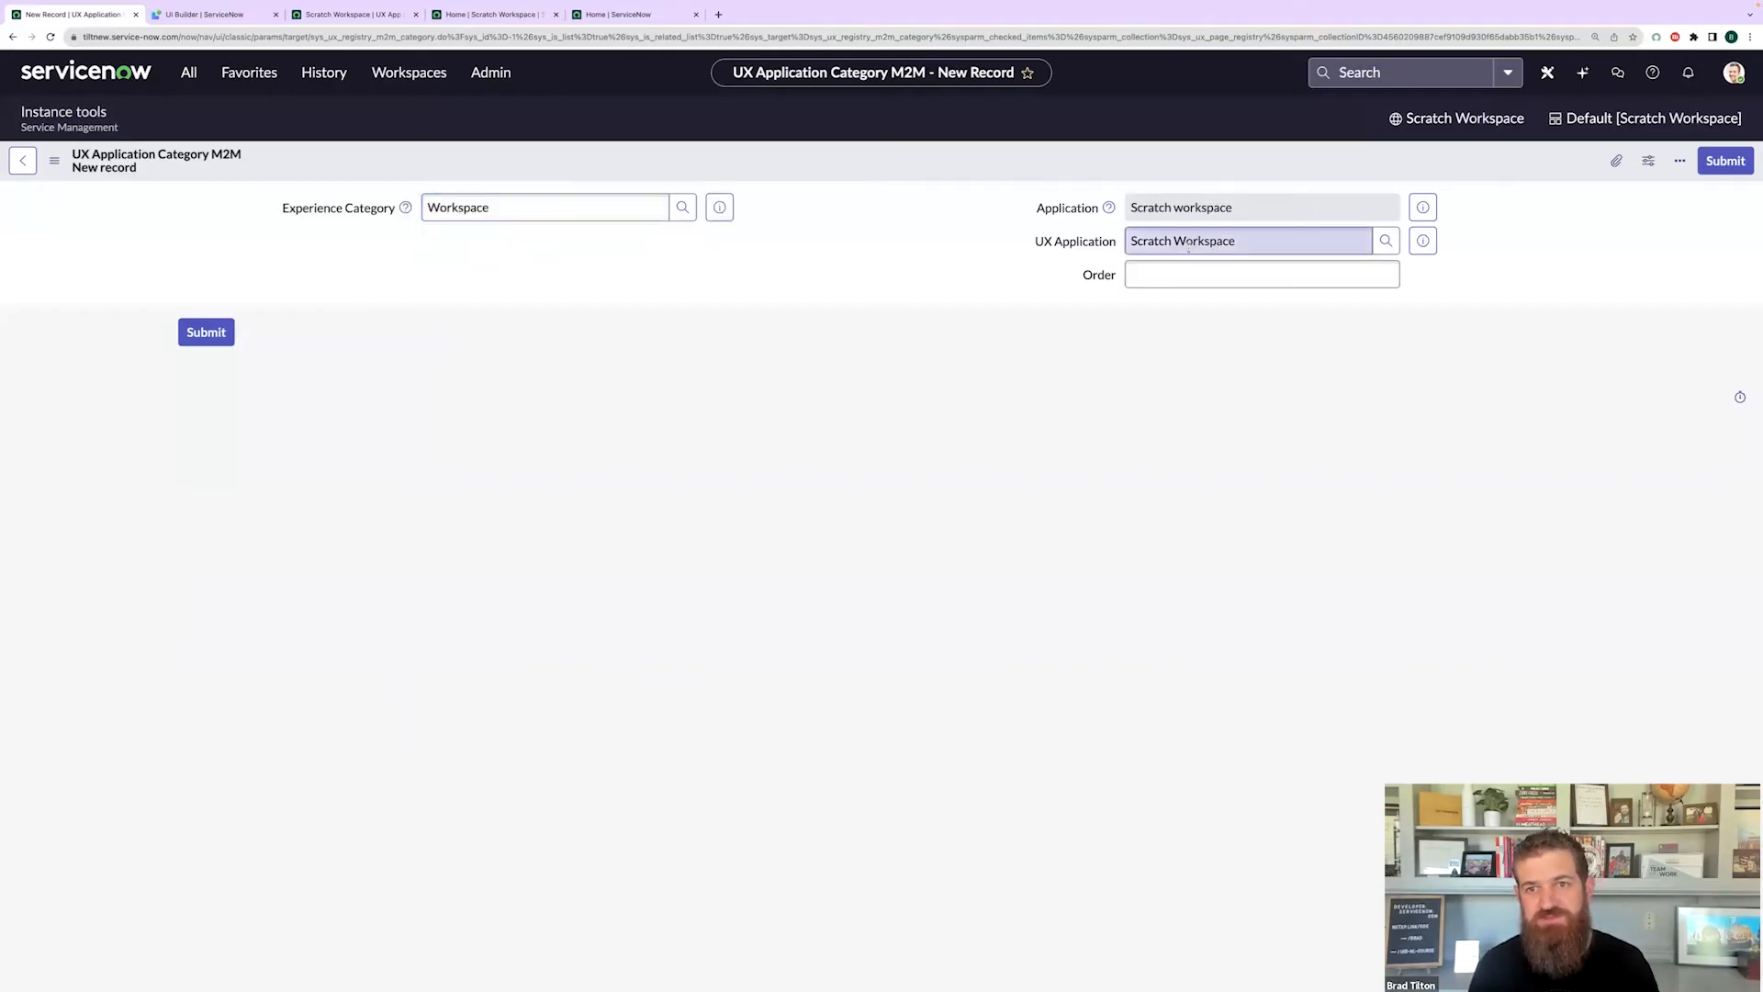
click(1181, 276)
text(100)
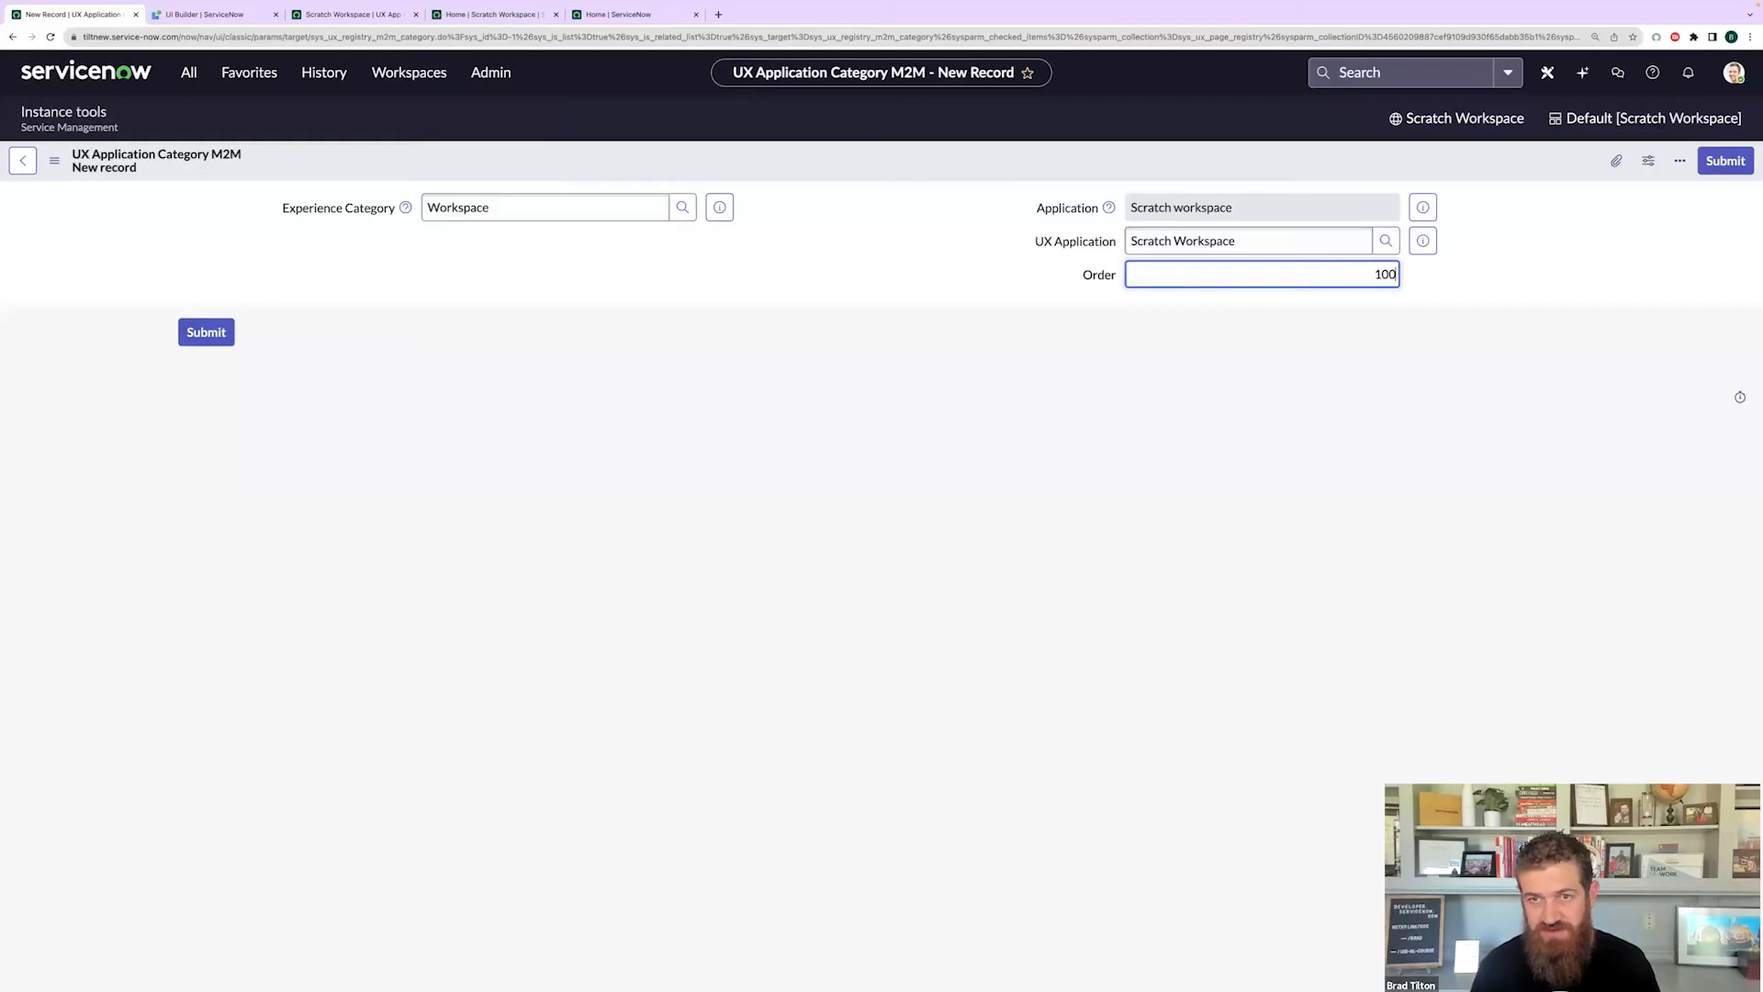
click(582, 490)
click(228, 339)
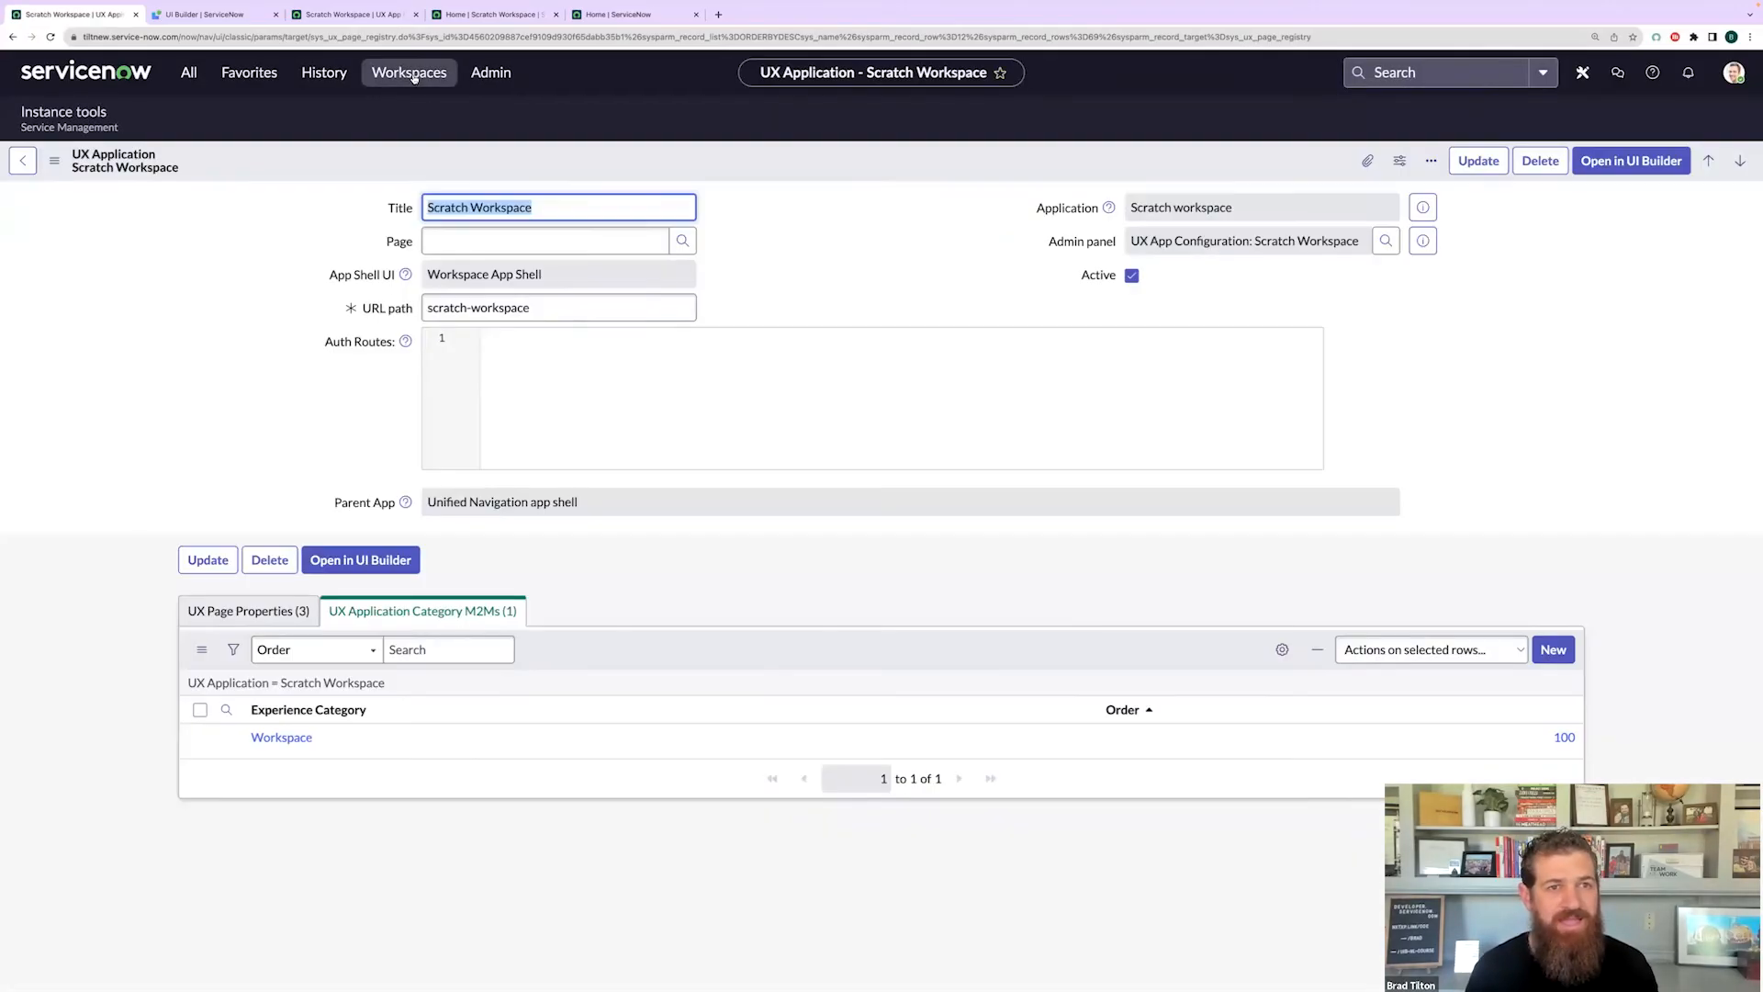
click(414, 74)
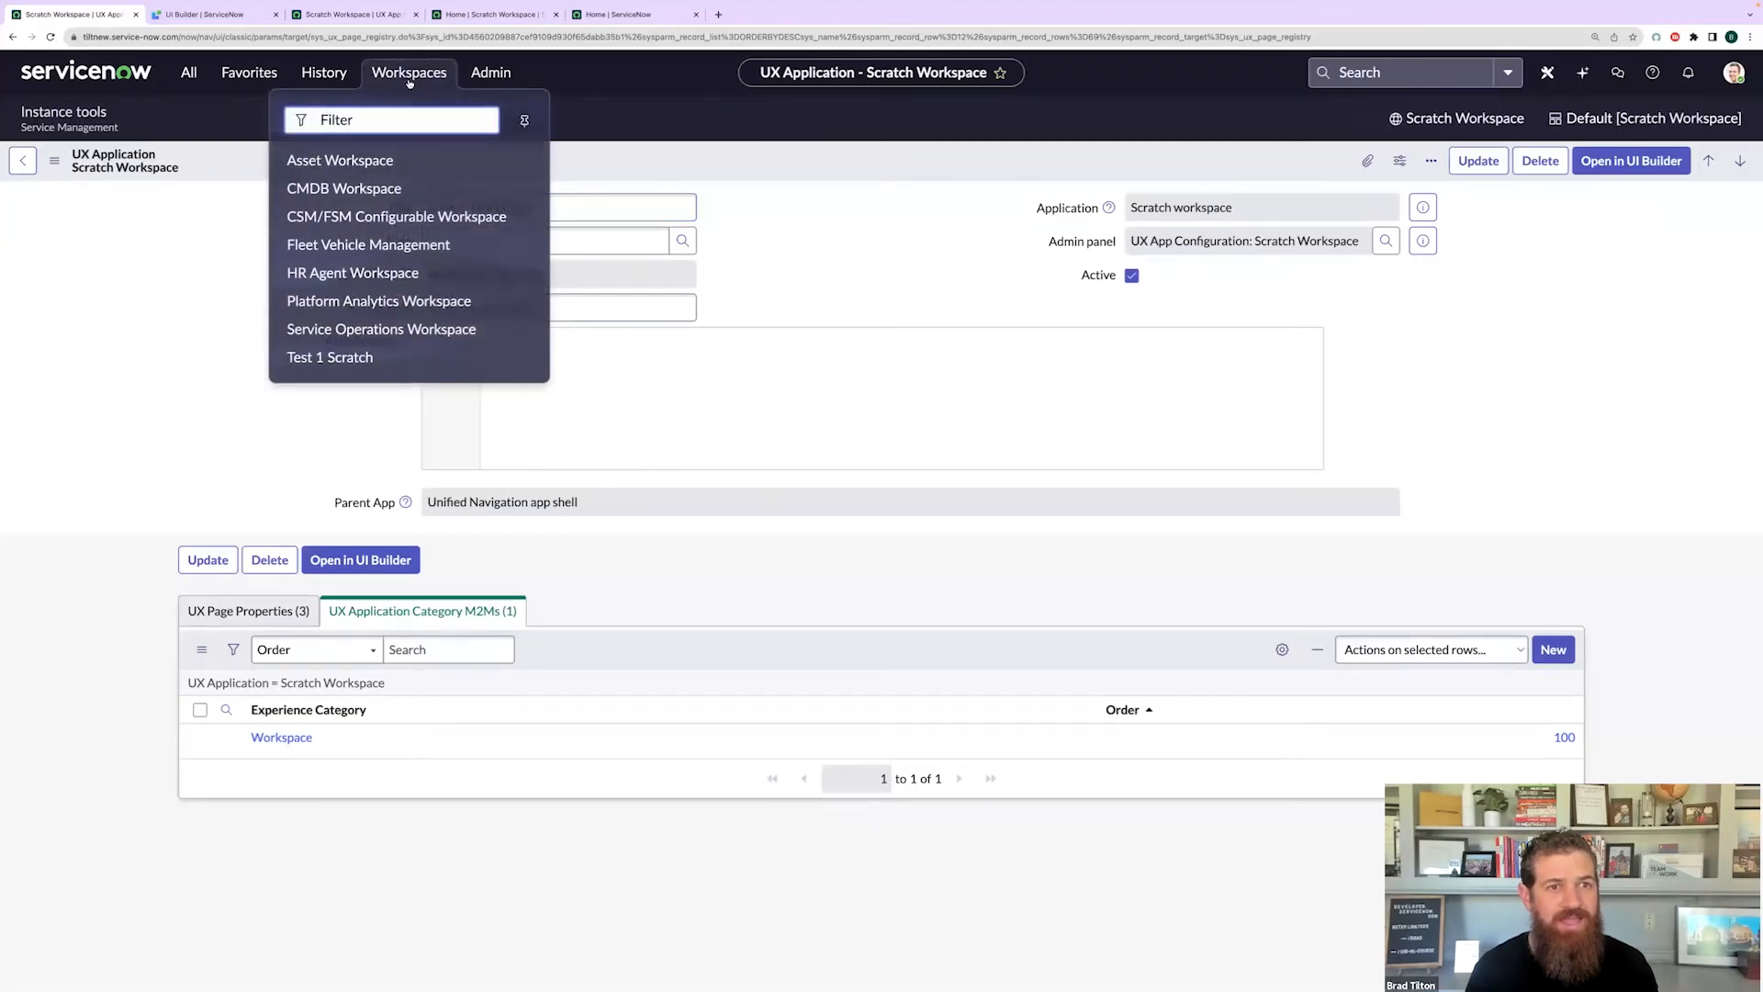
click(823, 265)
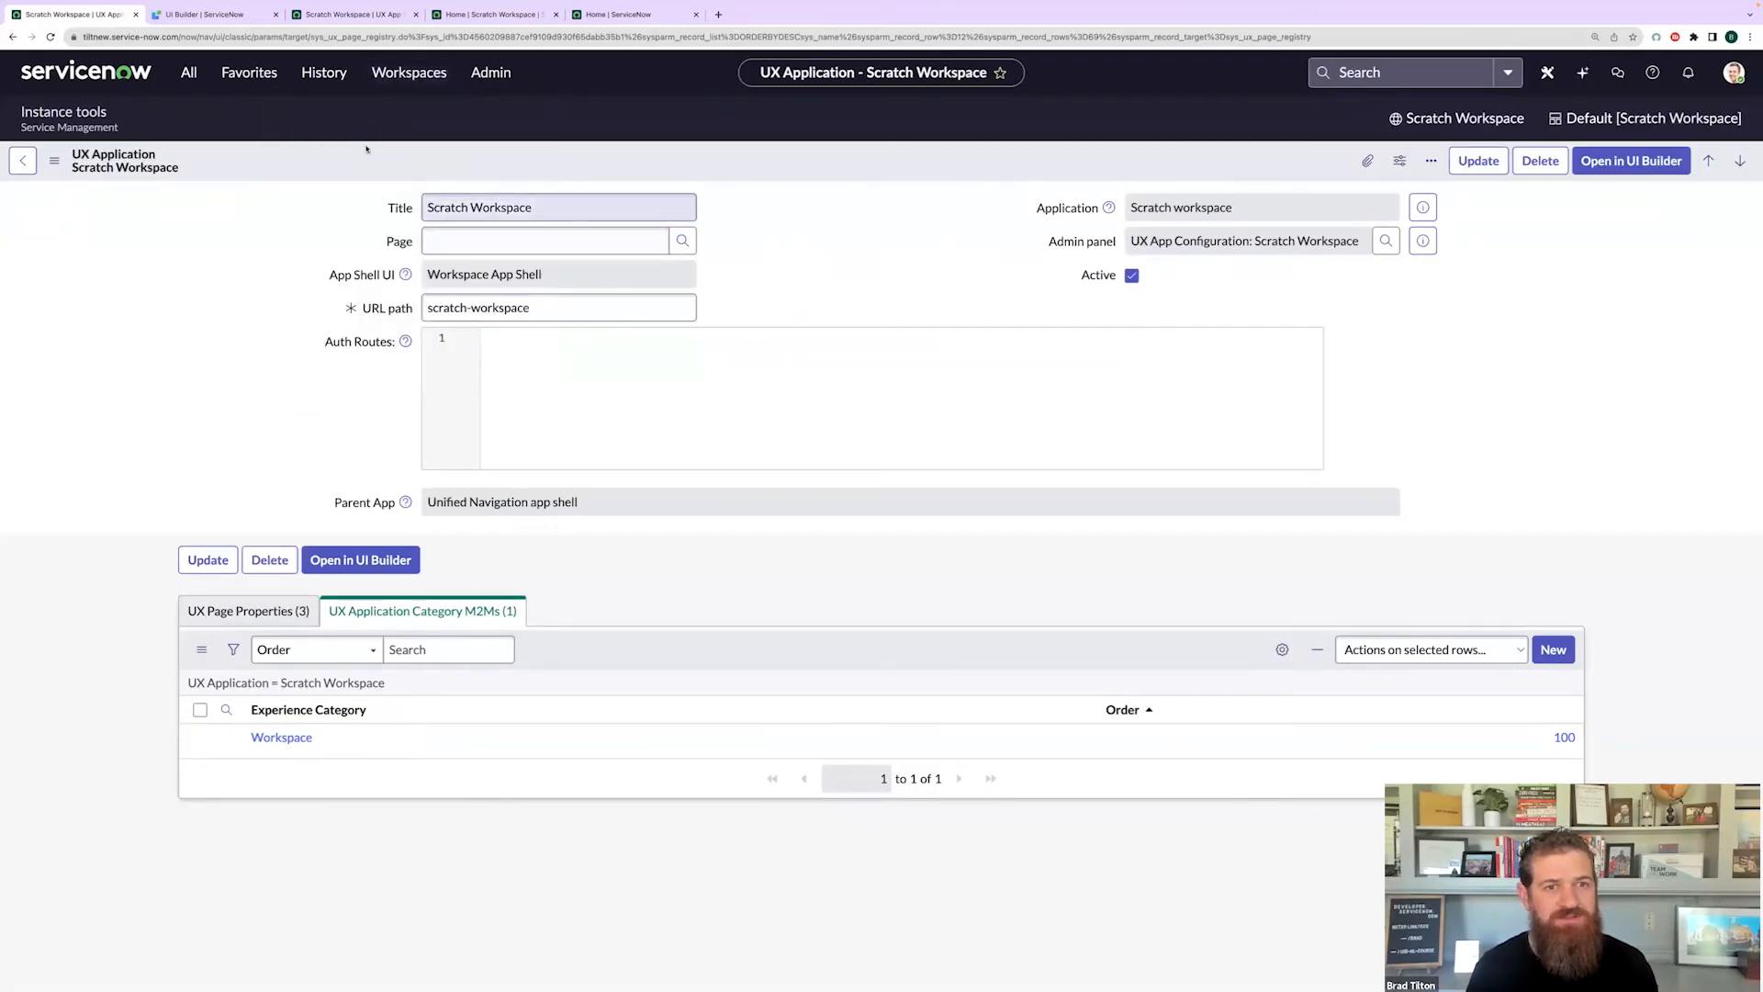
- Show Scratch Workspace's UX Page Properties related list and start a new page property
click(409, 73)
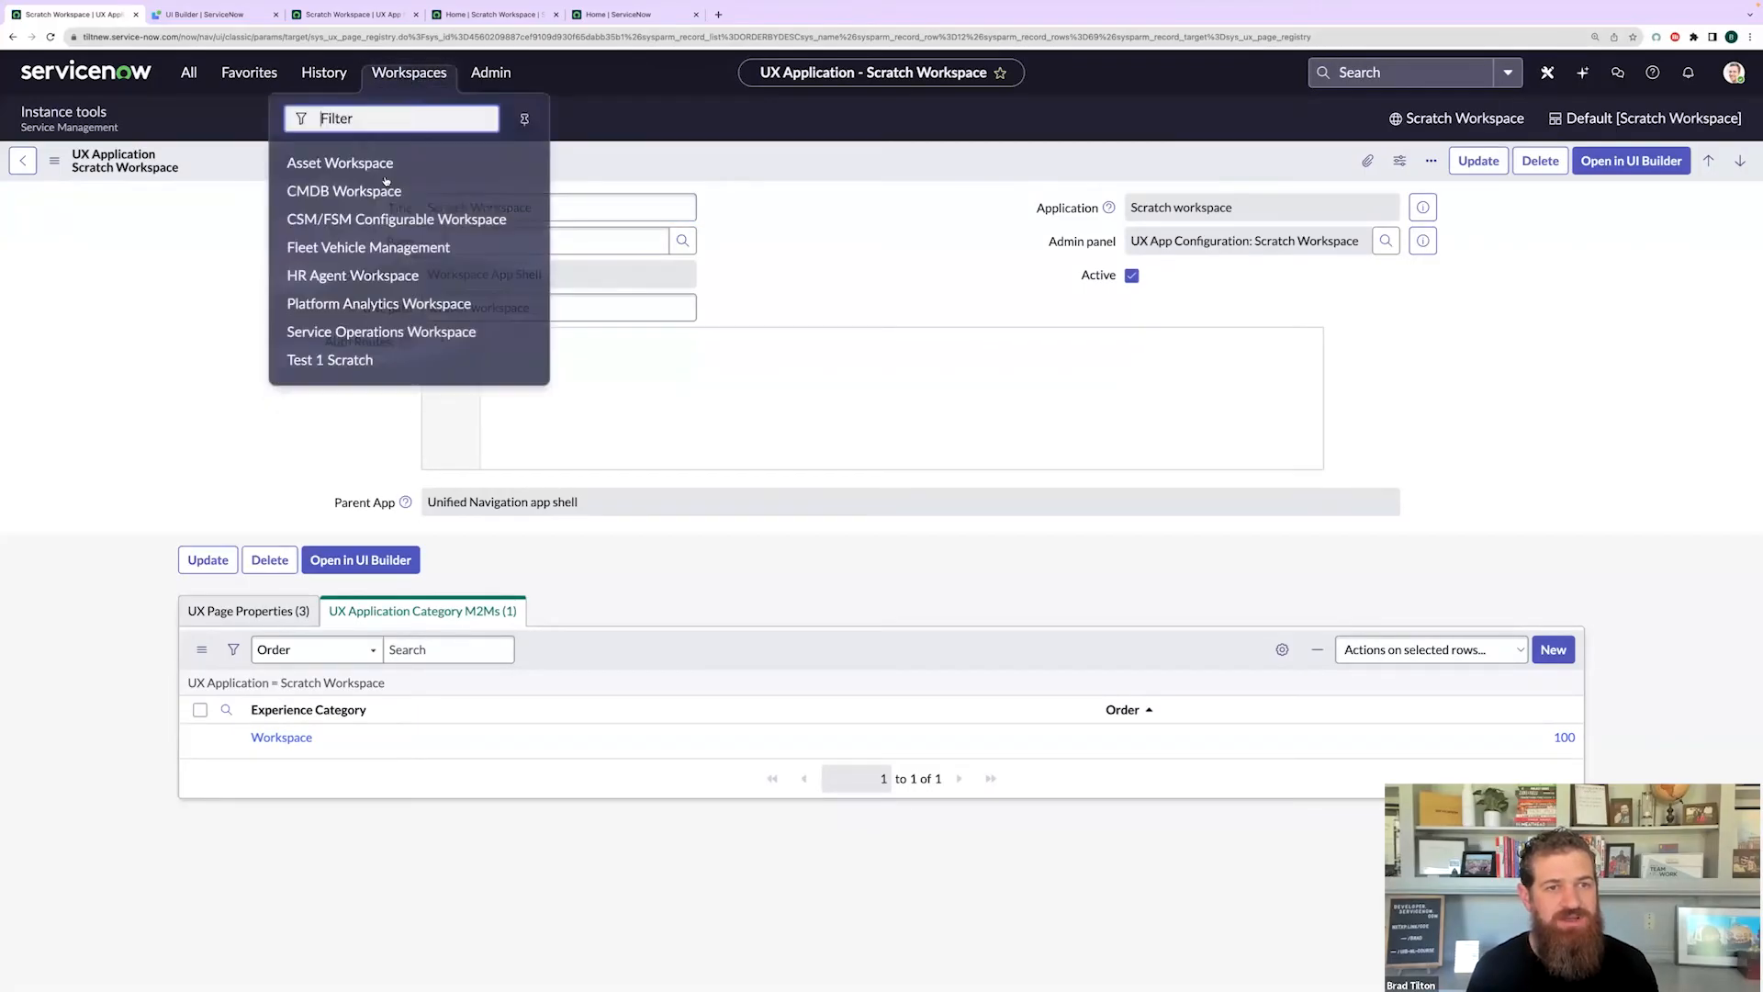
click(933, 244)
click(742, 238)
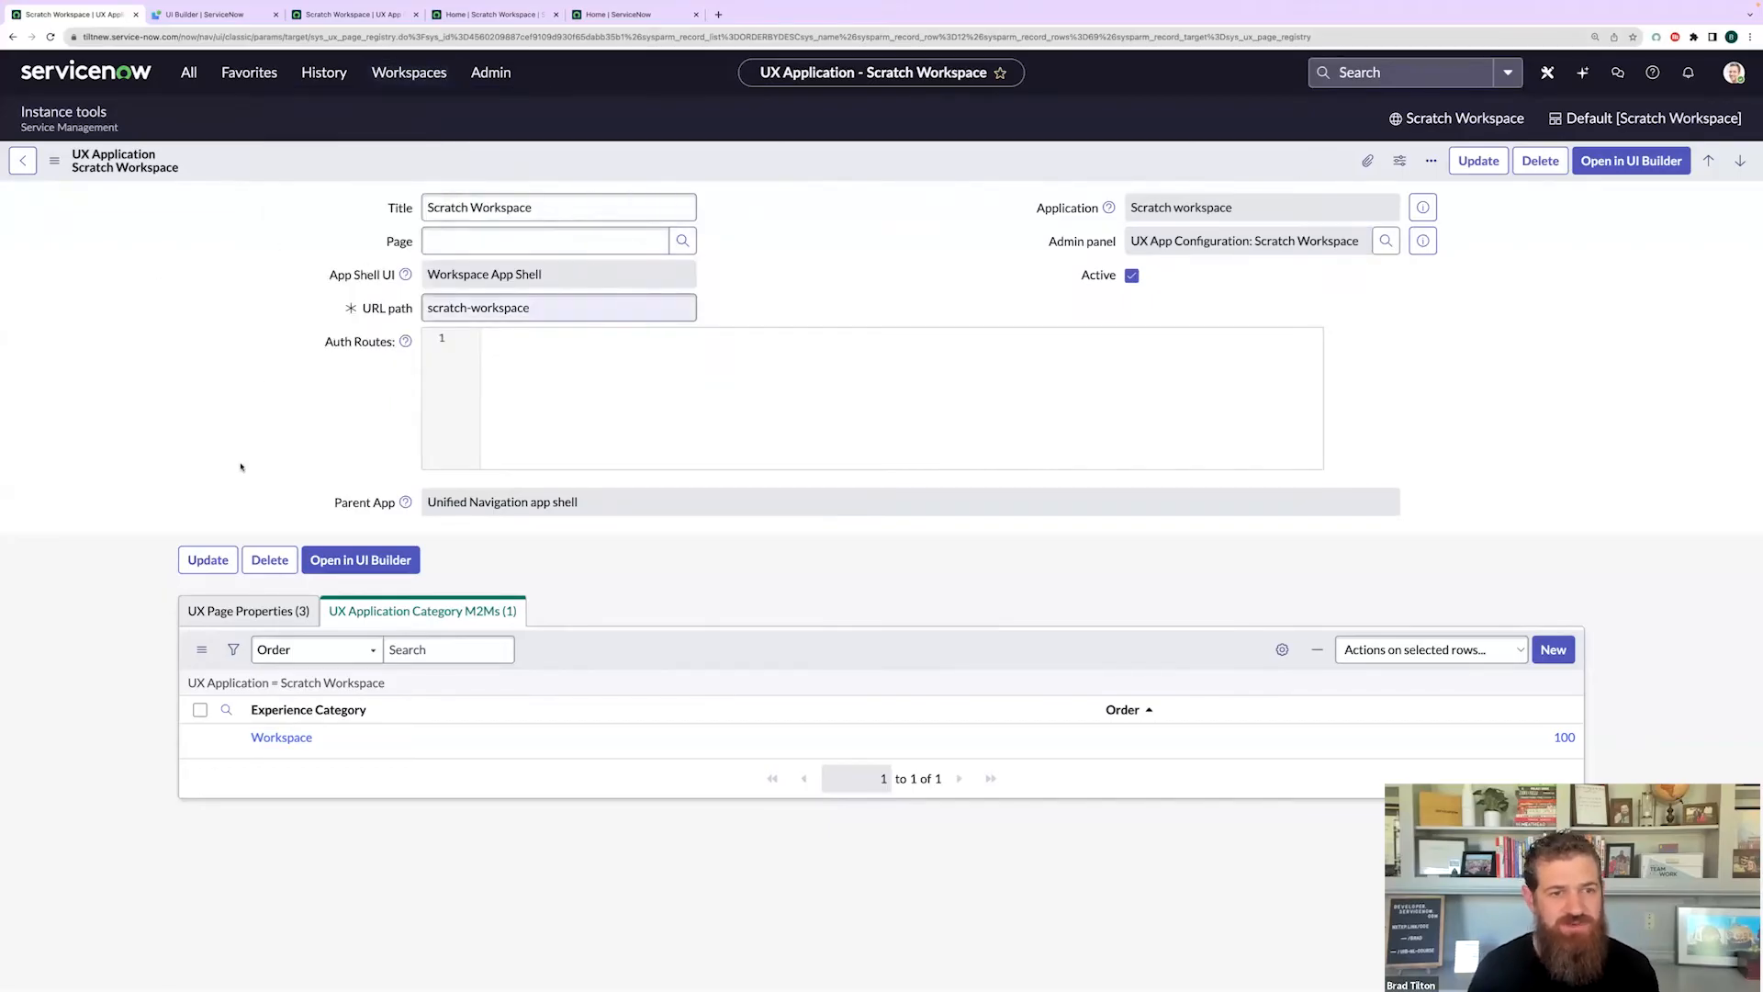
click(242, 612)
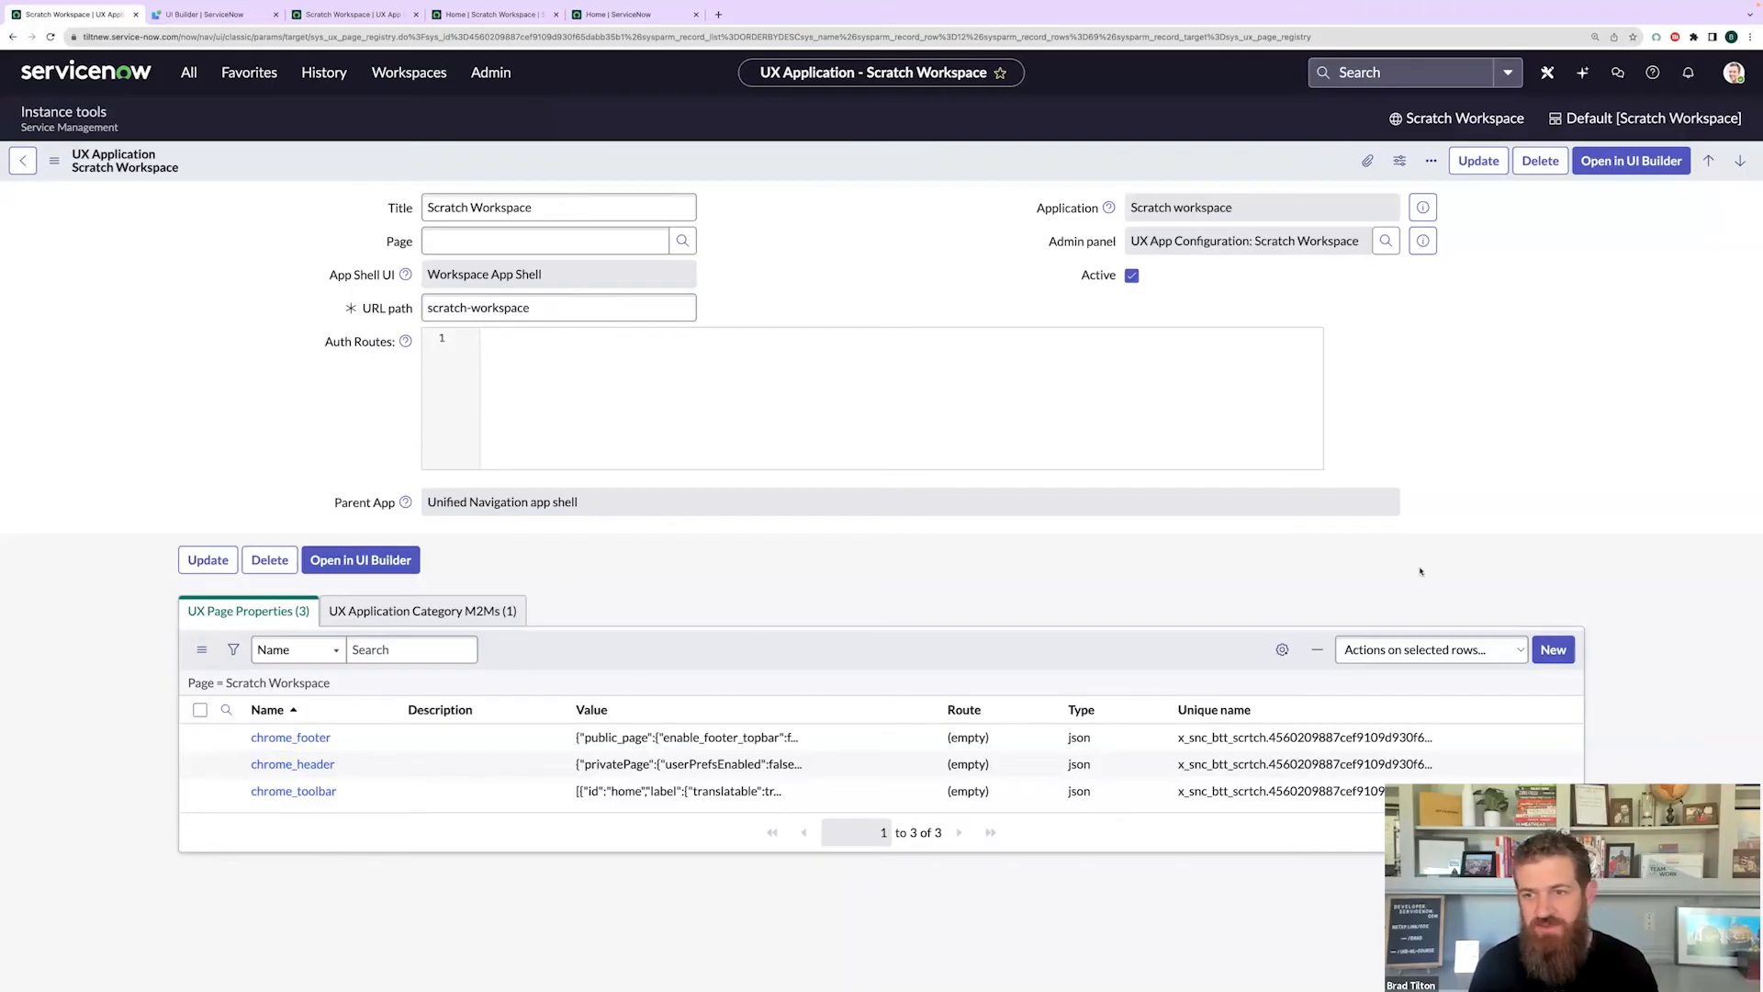
click(1553, 649)
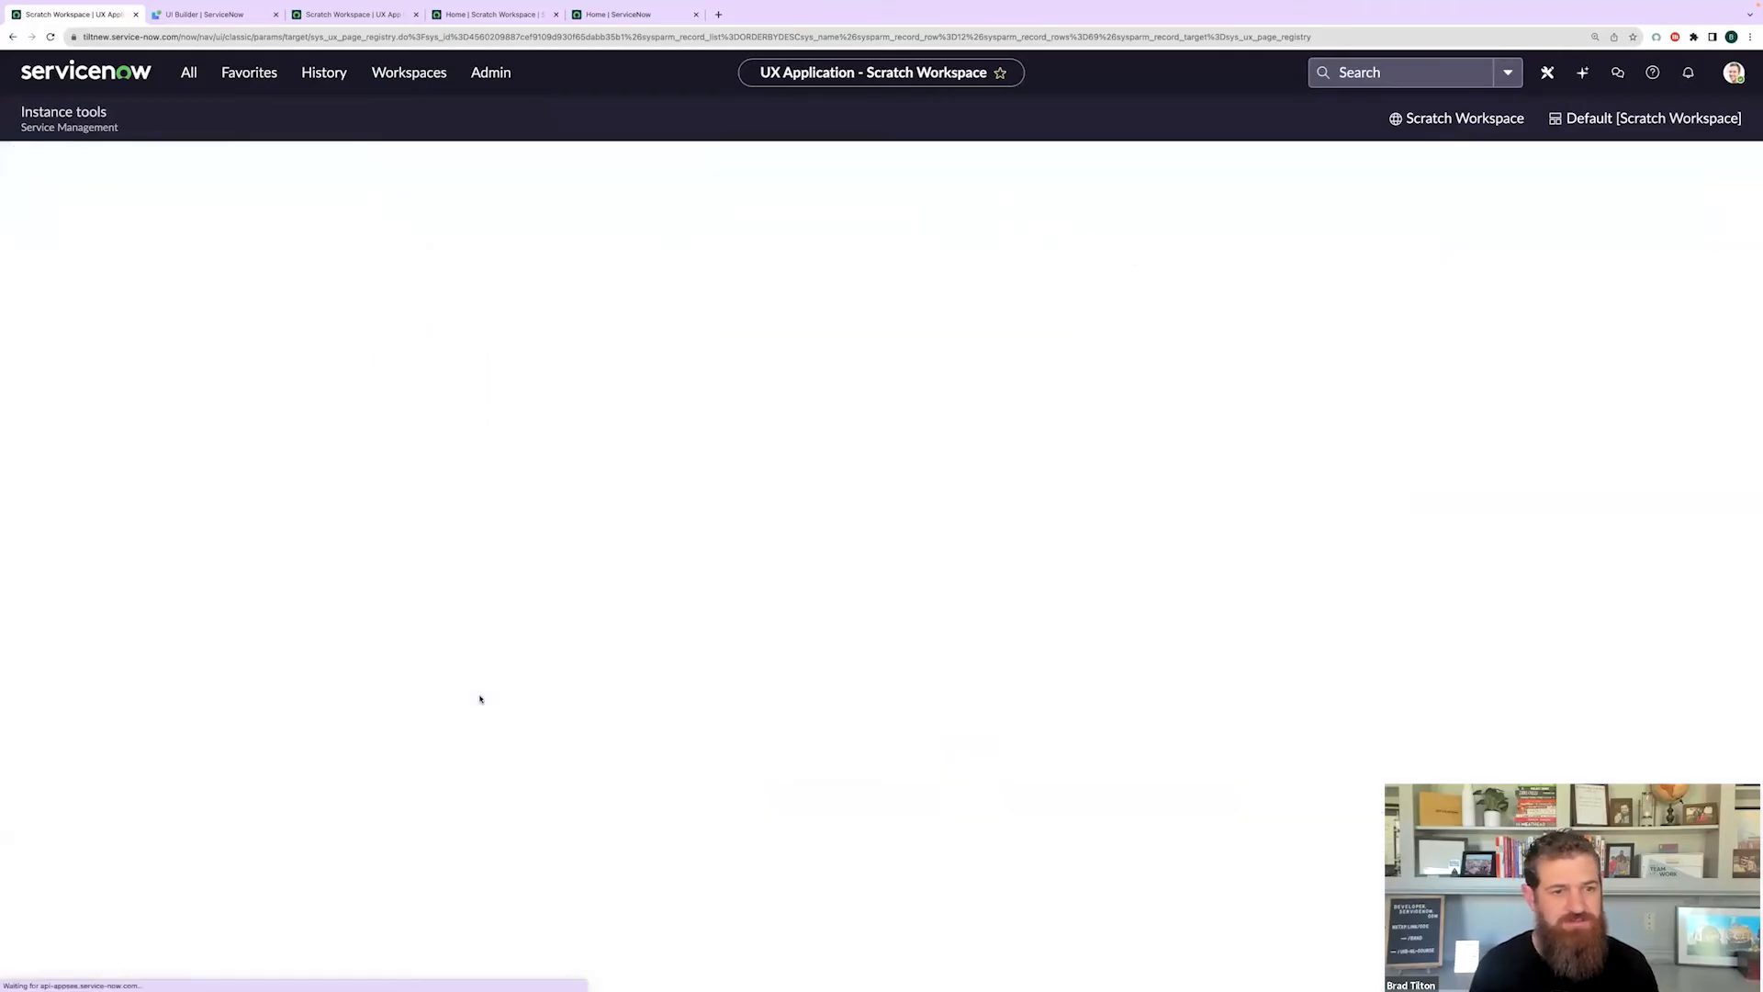
- Name the property chrome_tab, set type json, and paste the tab configuration JSON as value
key(super+Tab)
click(431, 246)
text(chrome_tab)
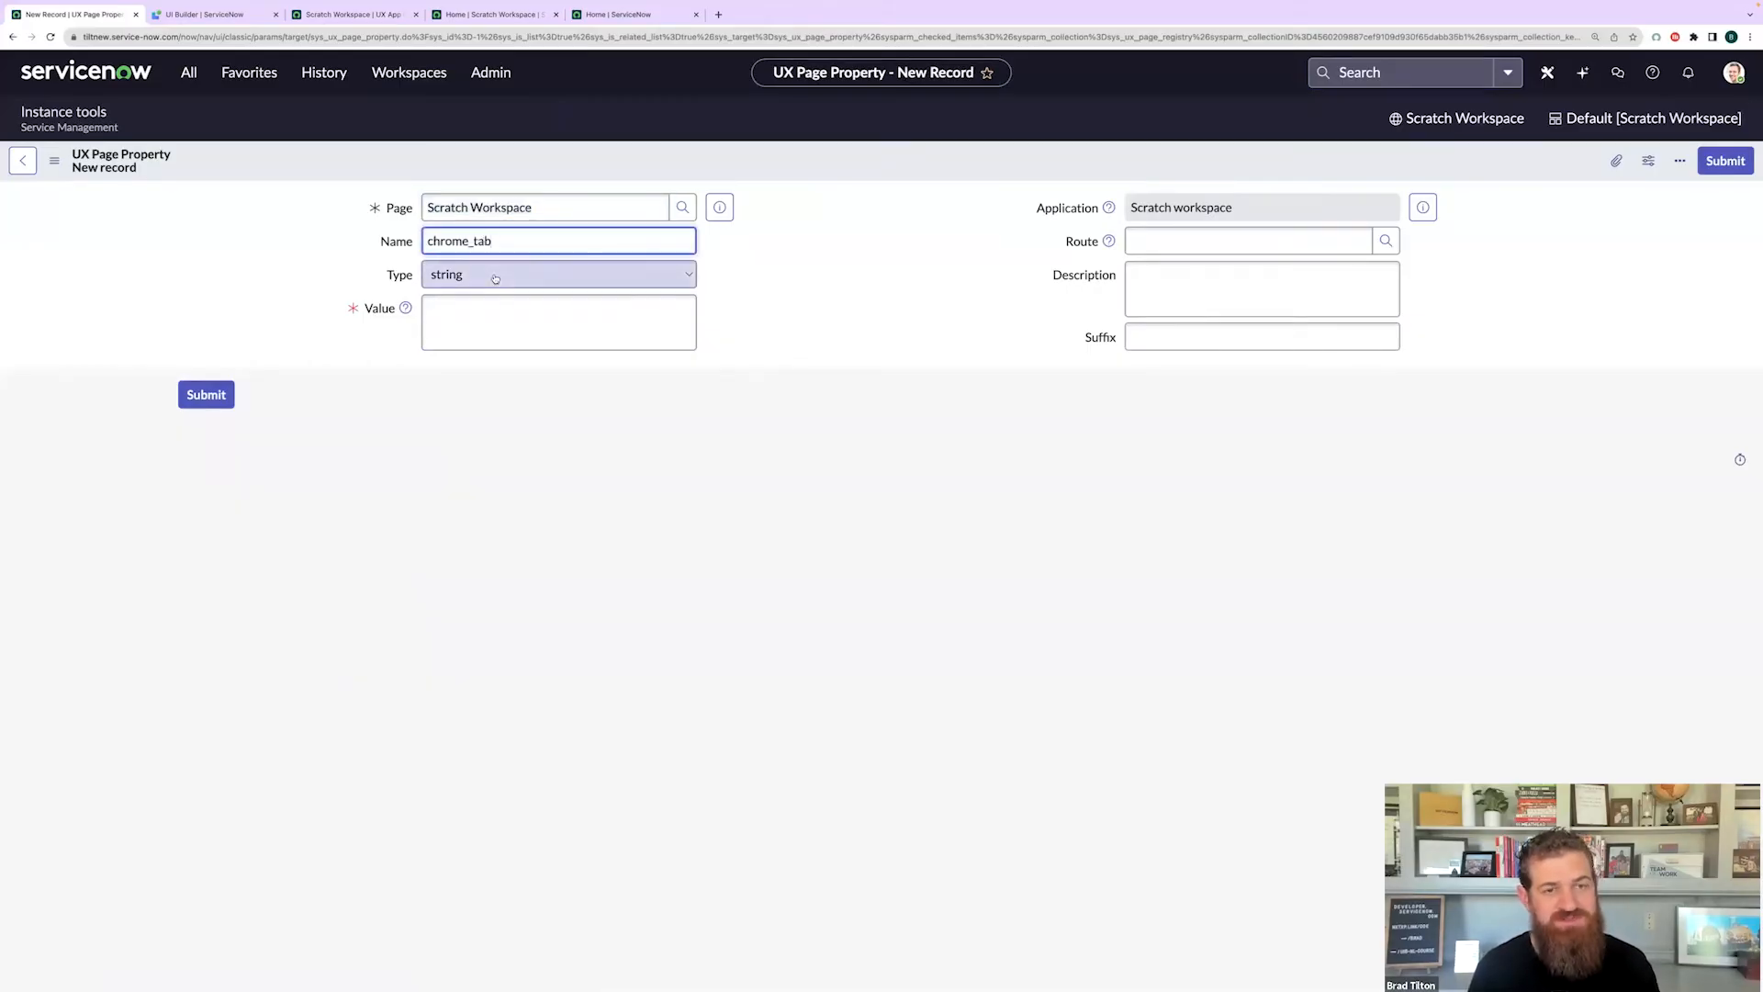
click(495, 276)
click(465, 366)
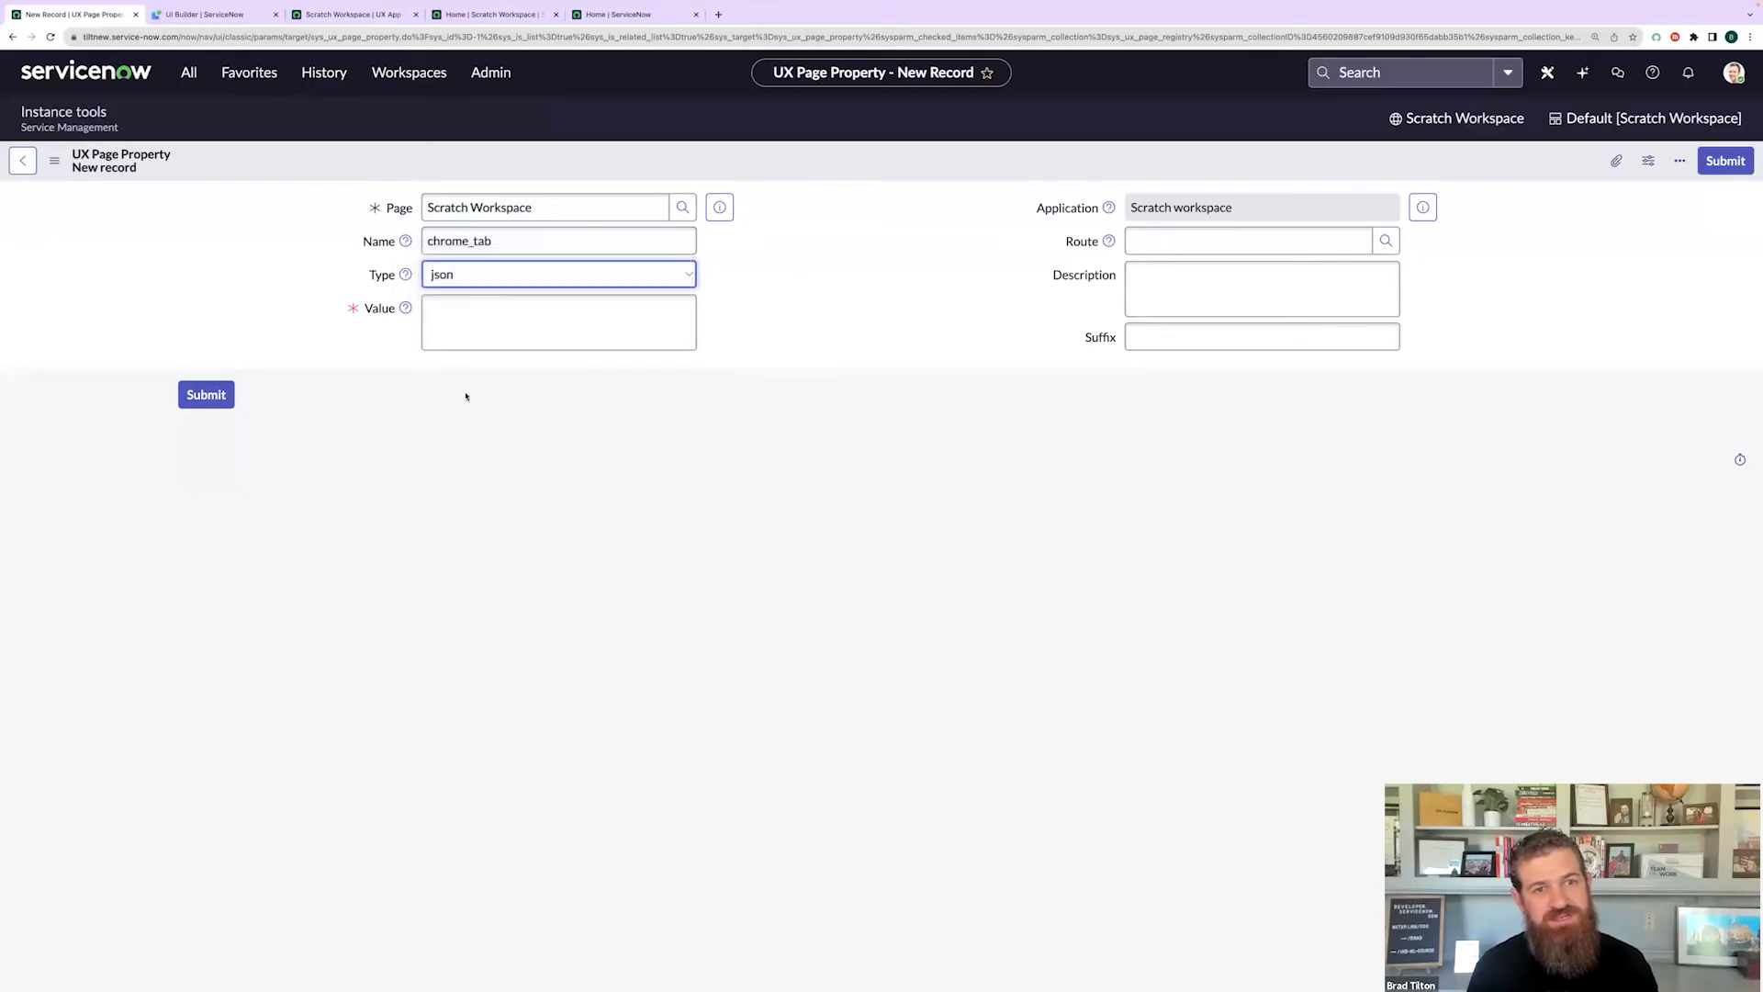
key(Tab)
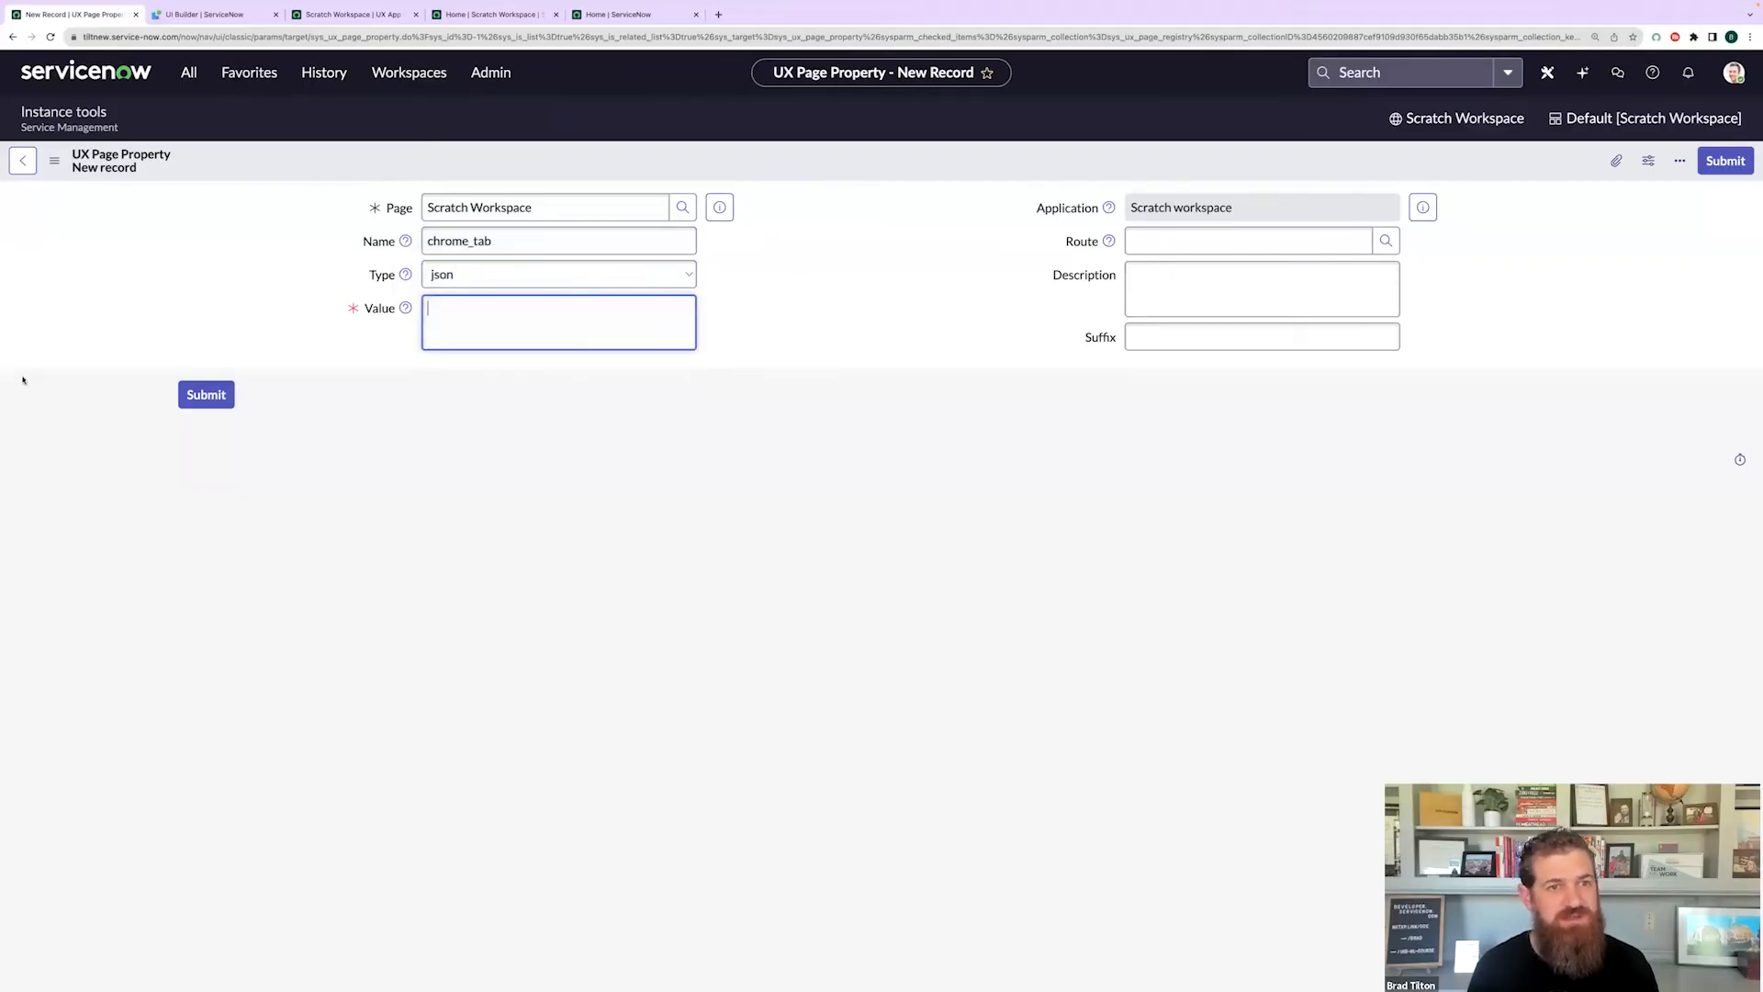
key(super+Tab)
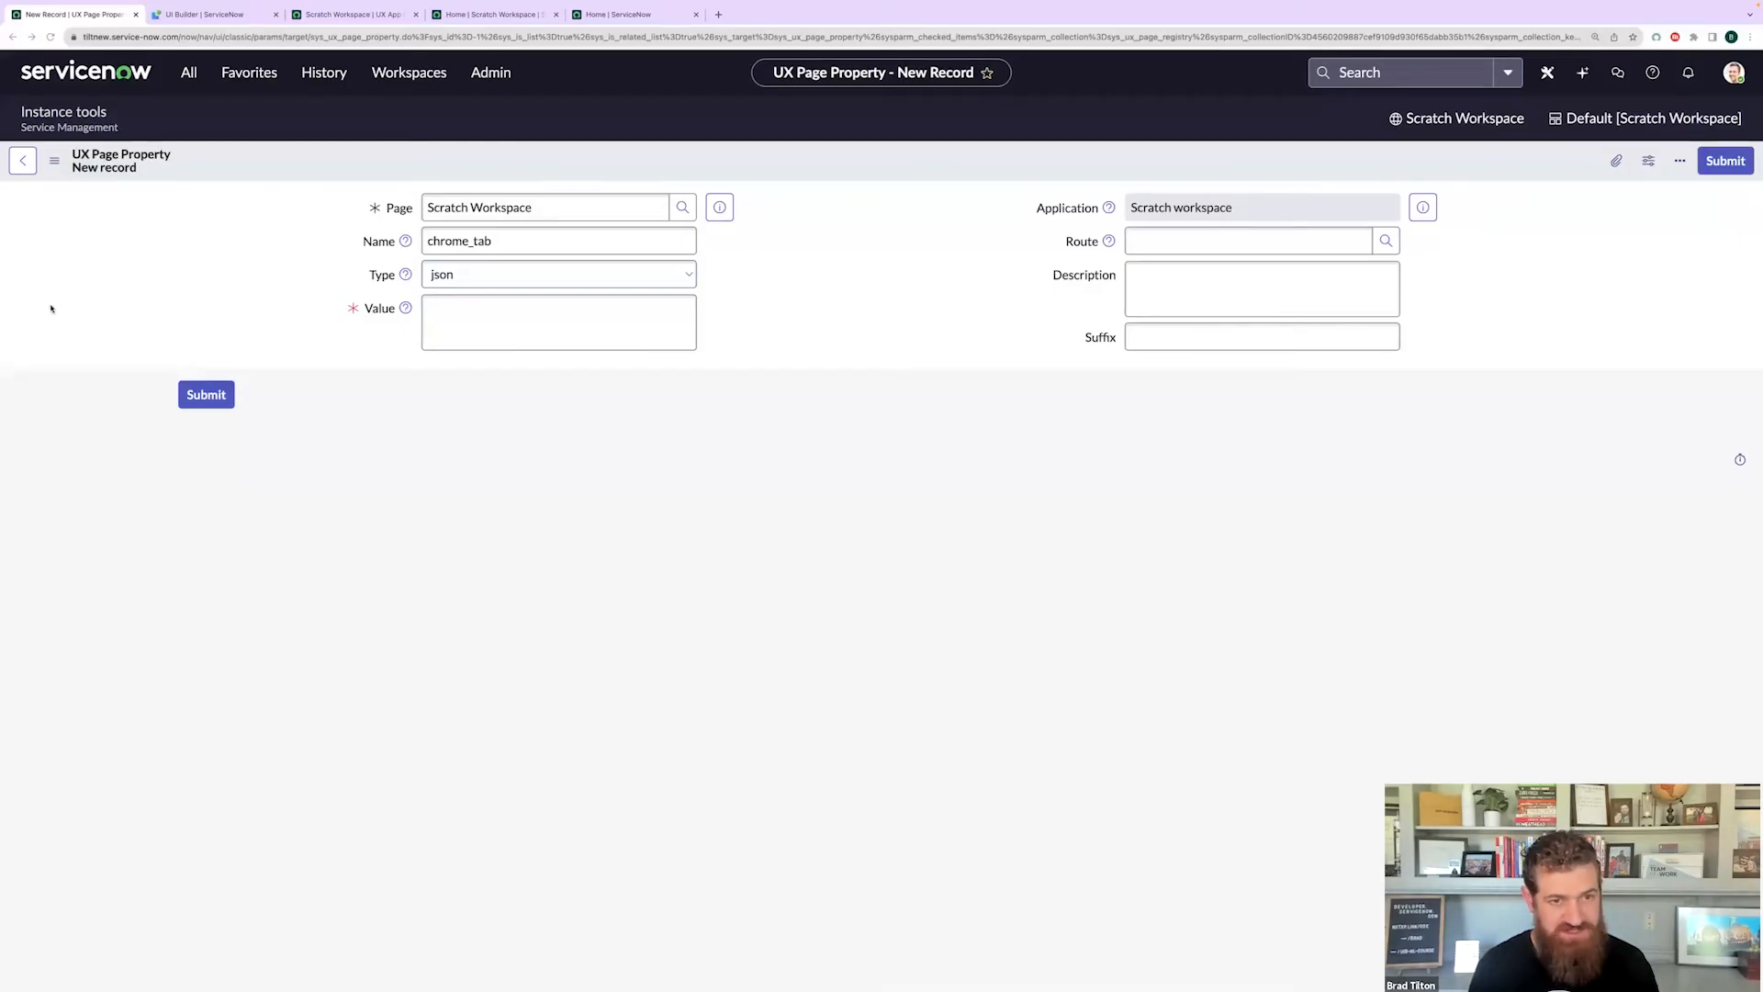
click(482, 307)
text({   "contextual": [     "record"   ],   "newTabMenu": [     {       "label": {         "translatable": true,         "message": "New Incident"       },       "routeInfo": {         "route": "record",         "fields": {           "table": "incident",           "sysId": "-1"         },         "multiInstField": "sysId"       }     }   ],   "maxMainTabLimit": 10,   "maxTotalSubTabLimit": 30 })
click(809, 426)
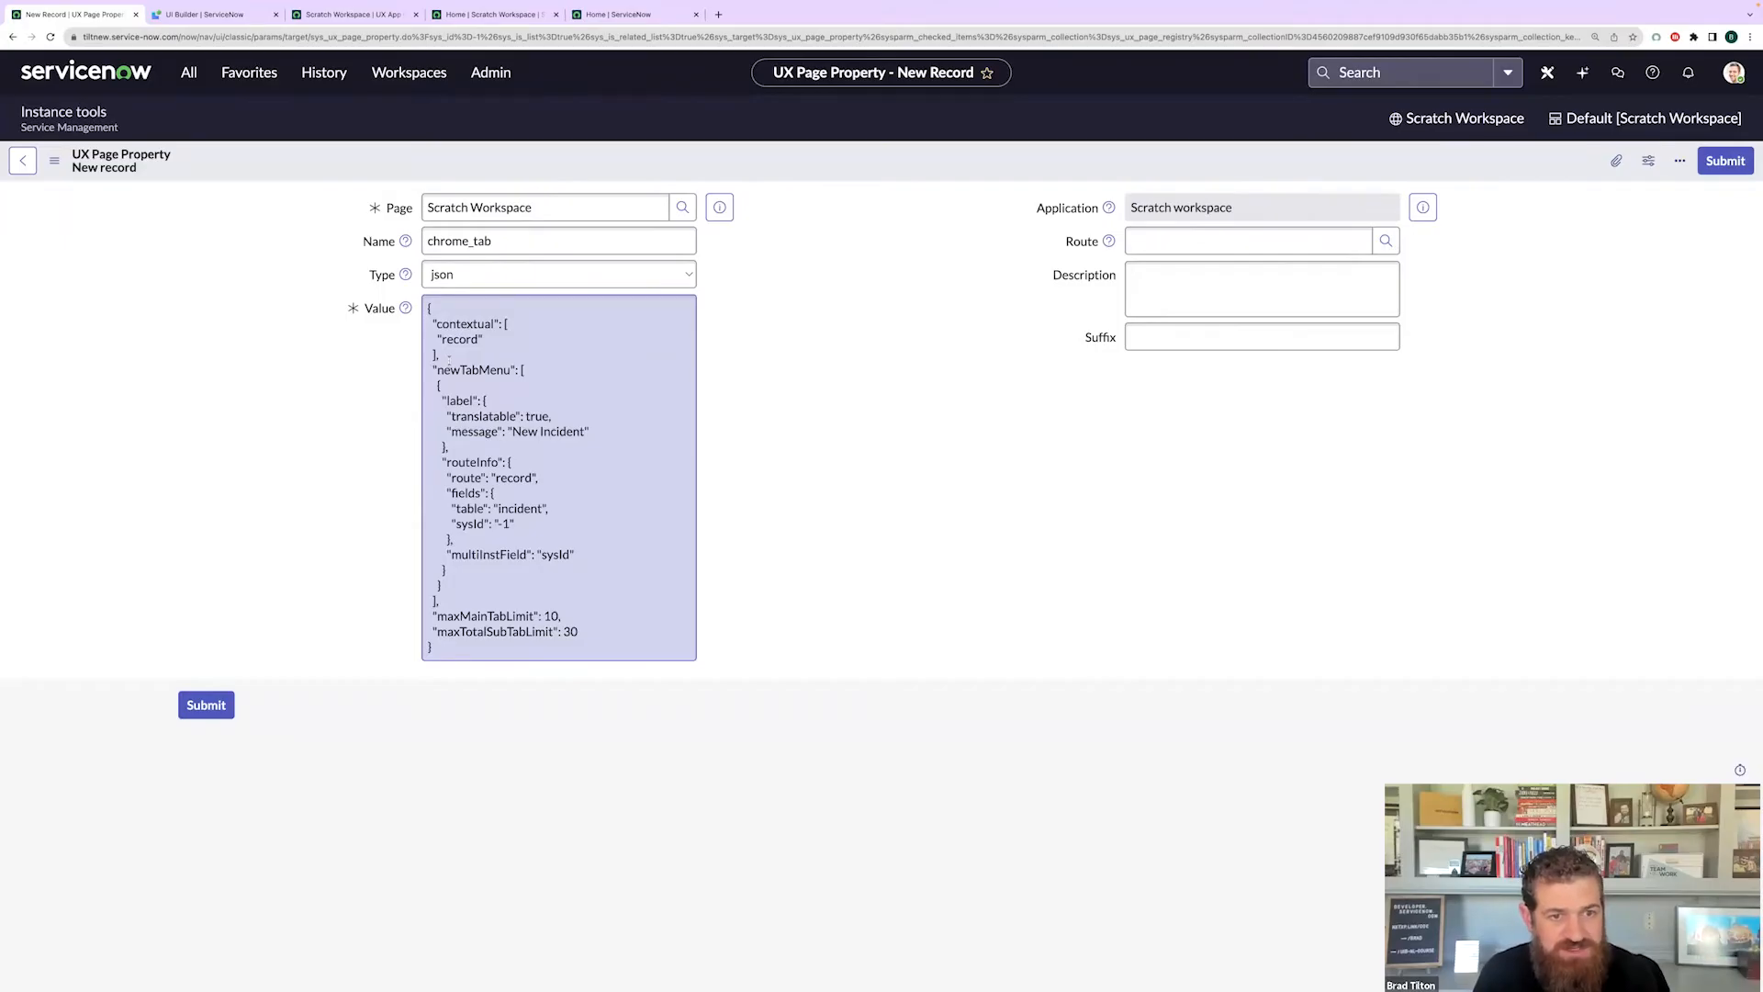
- Highlight the maxMainTabLimit, maxTotalSubTabLimit and newTabMenu settings in the JSON value
double_click(465, 616)
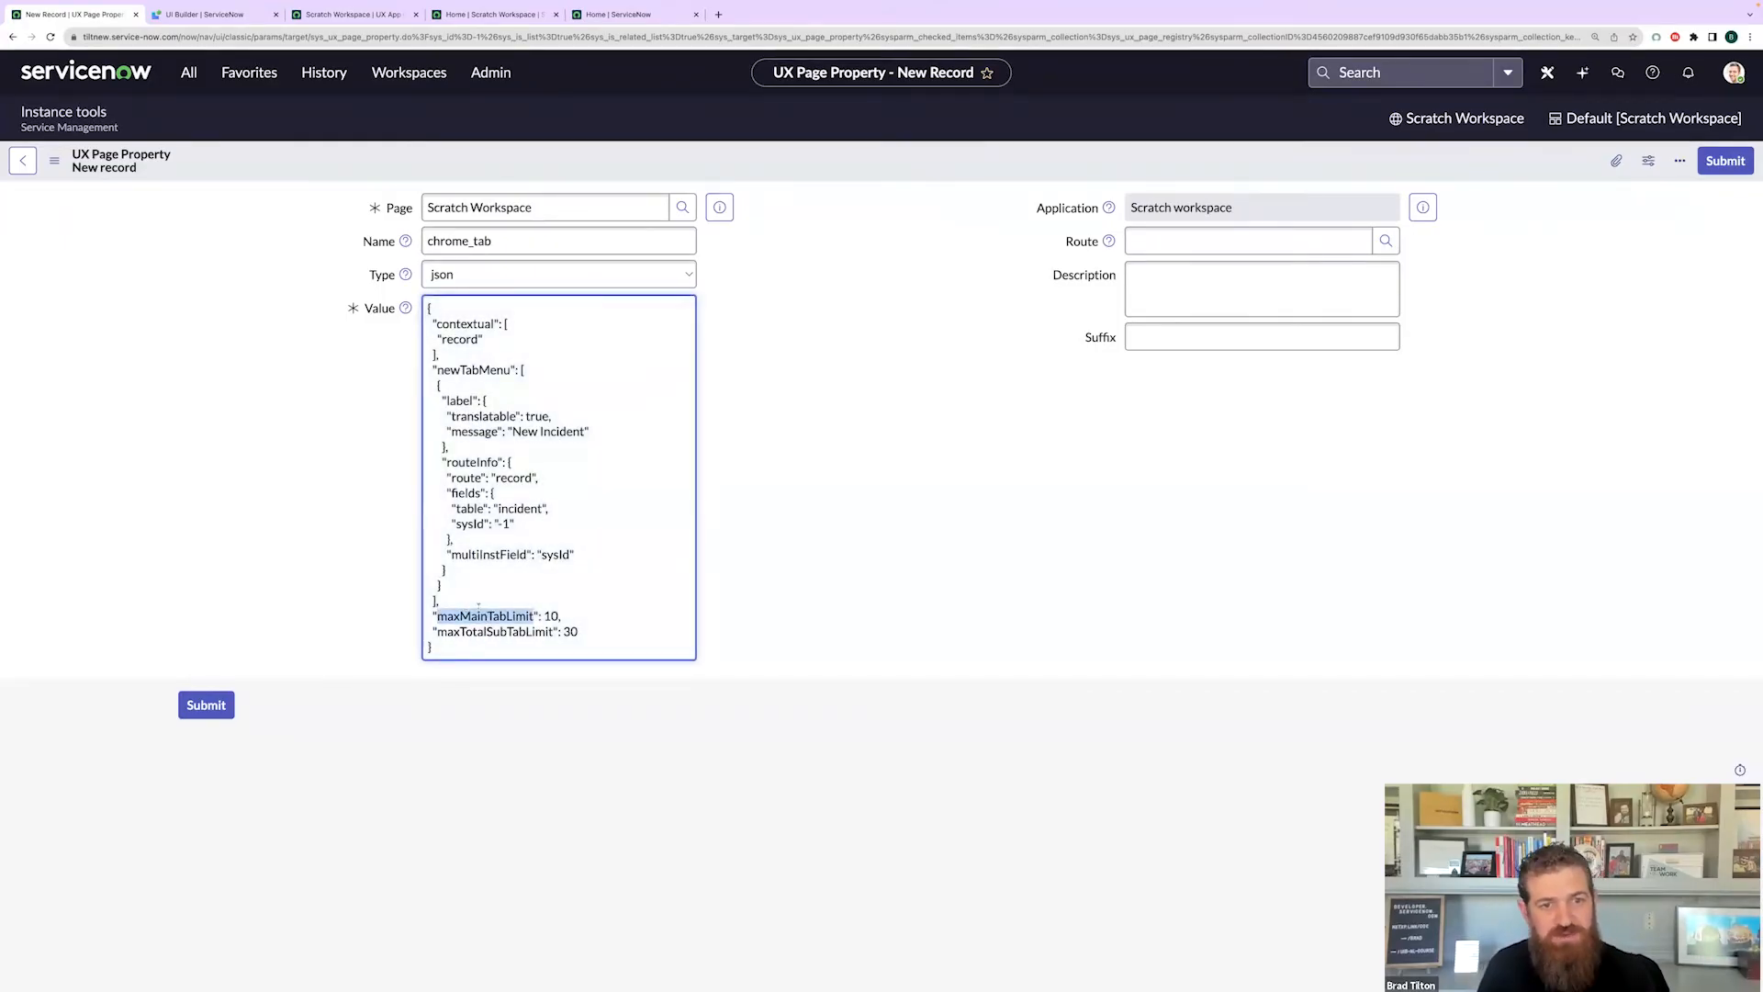
double_click(530, 633)
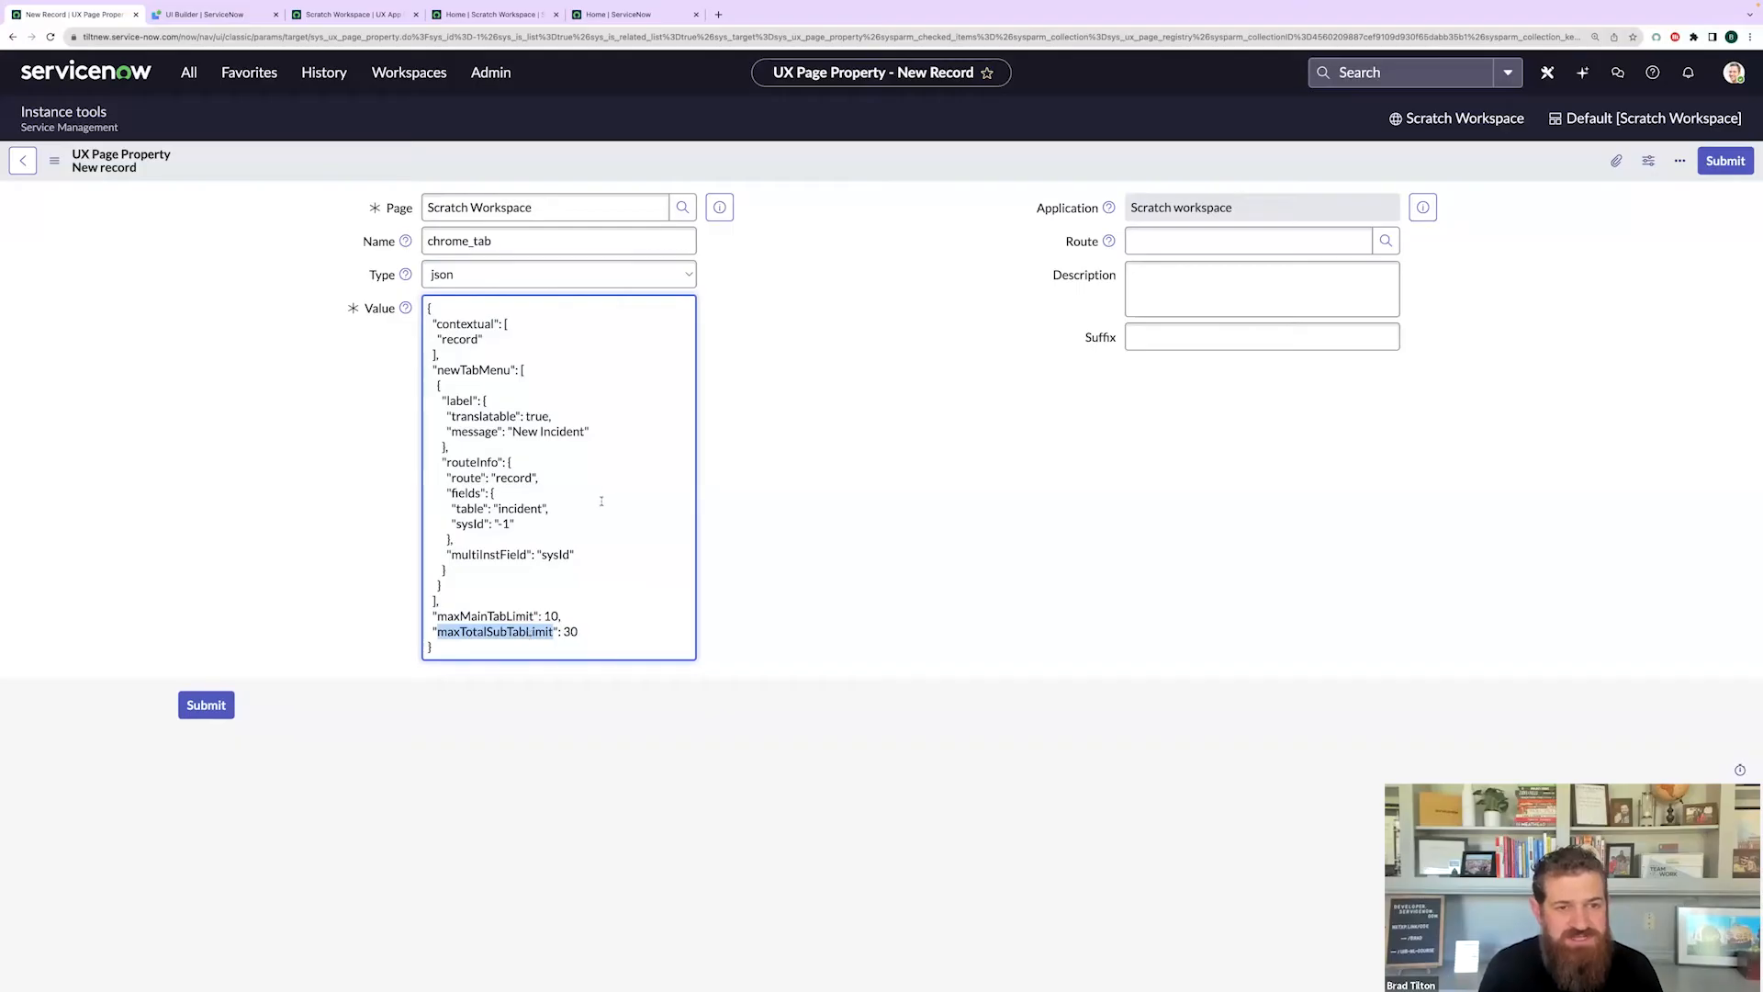
drag(445, 598, 404, 368)
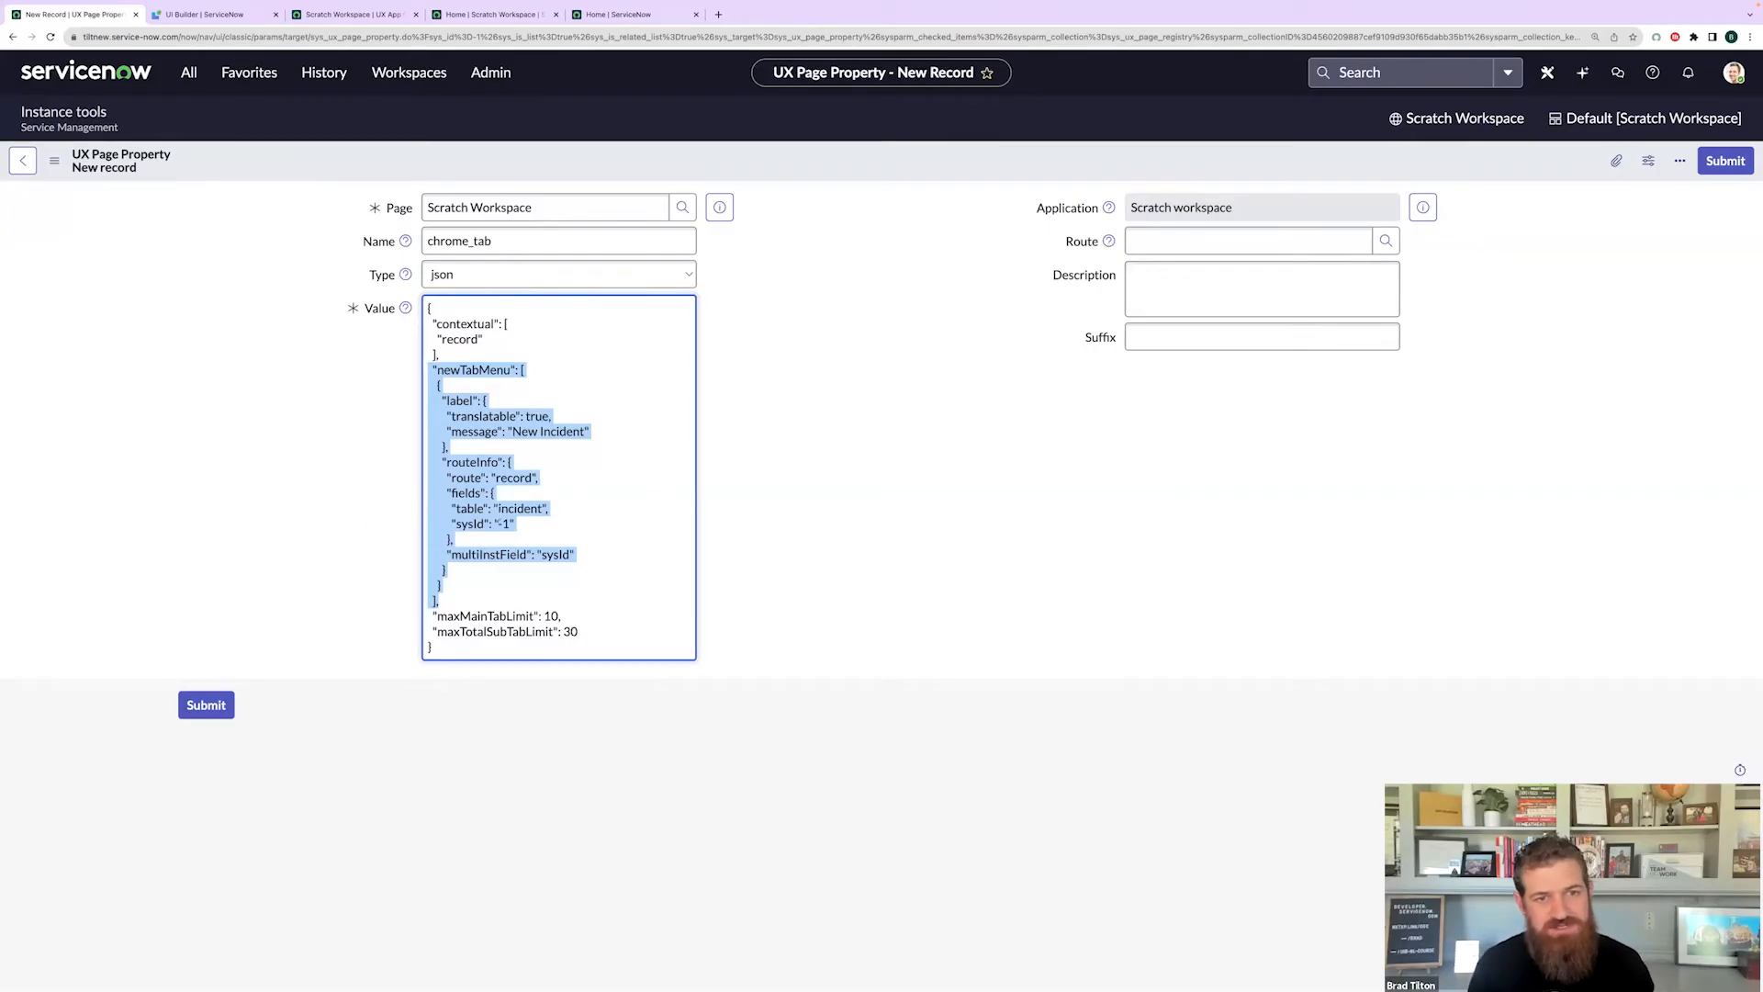
click(300, 521)
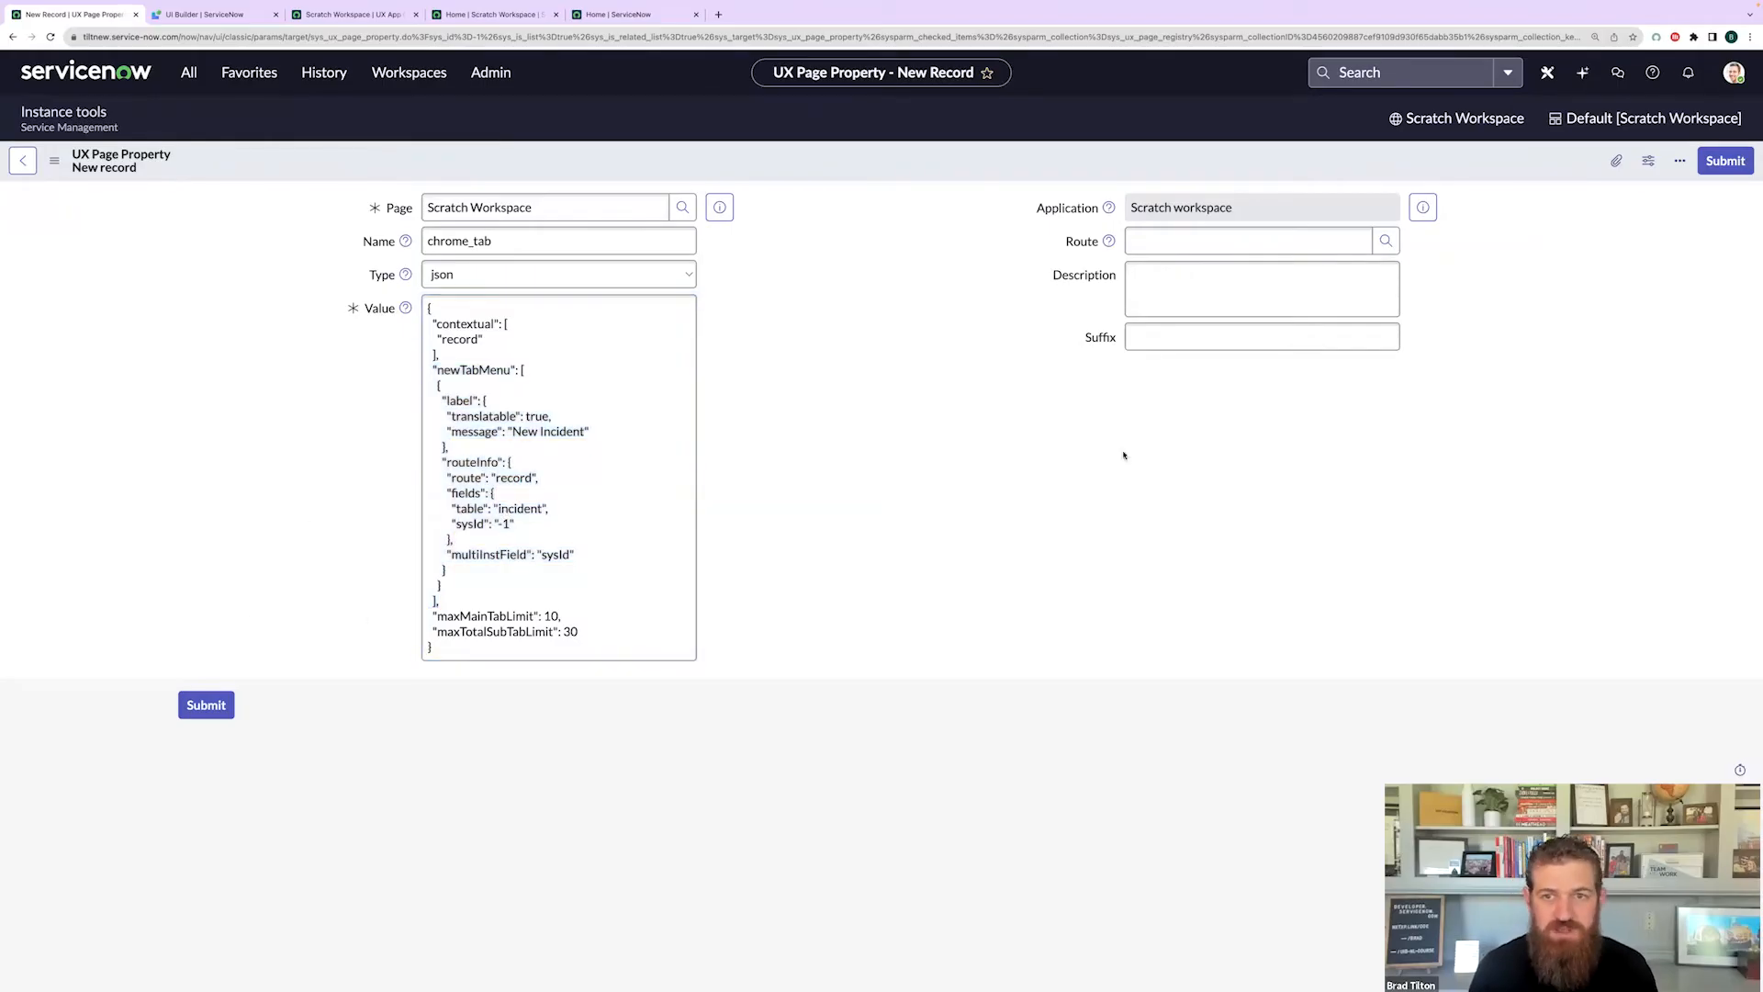
- Set suffix chrome_tab and description 'Tab configuration', then submit the property
double_click(566, 242)
key(ctrl+c)
click(1154, 336)
key(ctrl+v)
click(1185, 277)
text(Tab configuration)
click(943, 561)
click(210, 705)
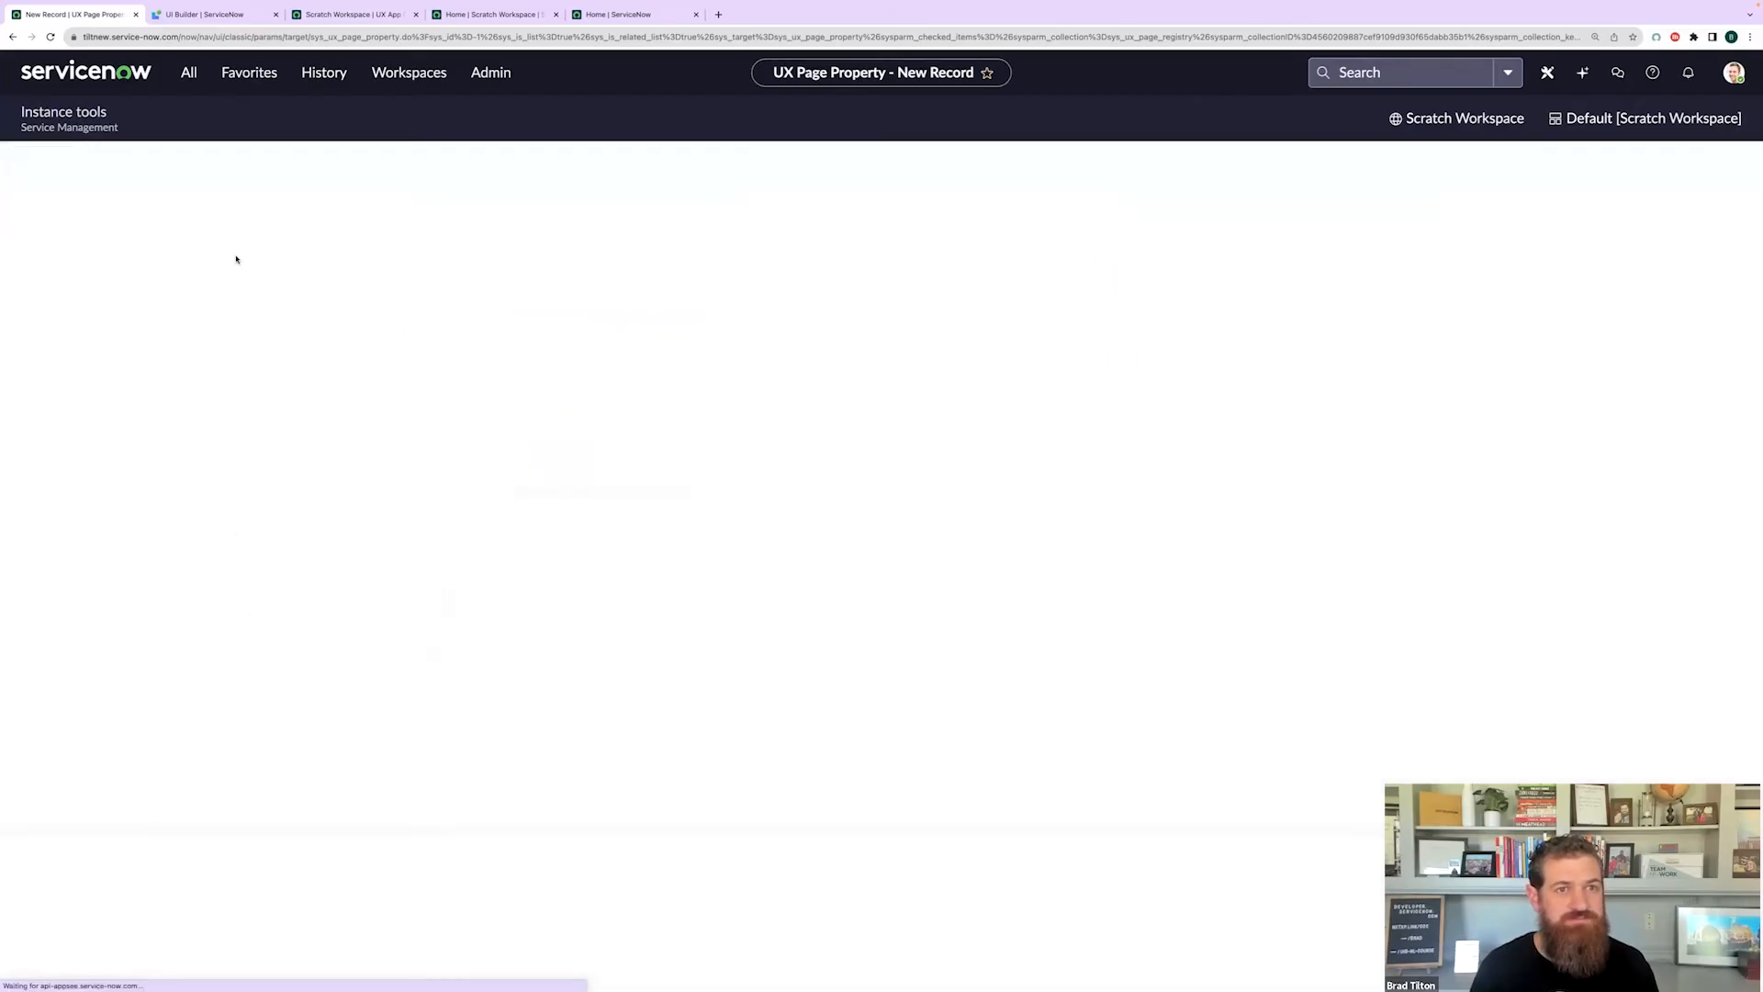
- Log out of the instance from the account menu
click(410, 72)
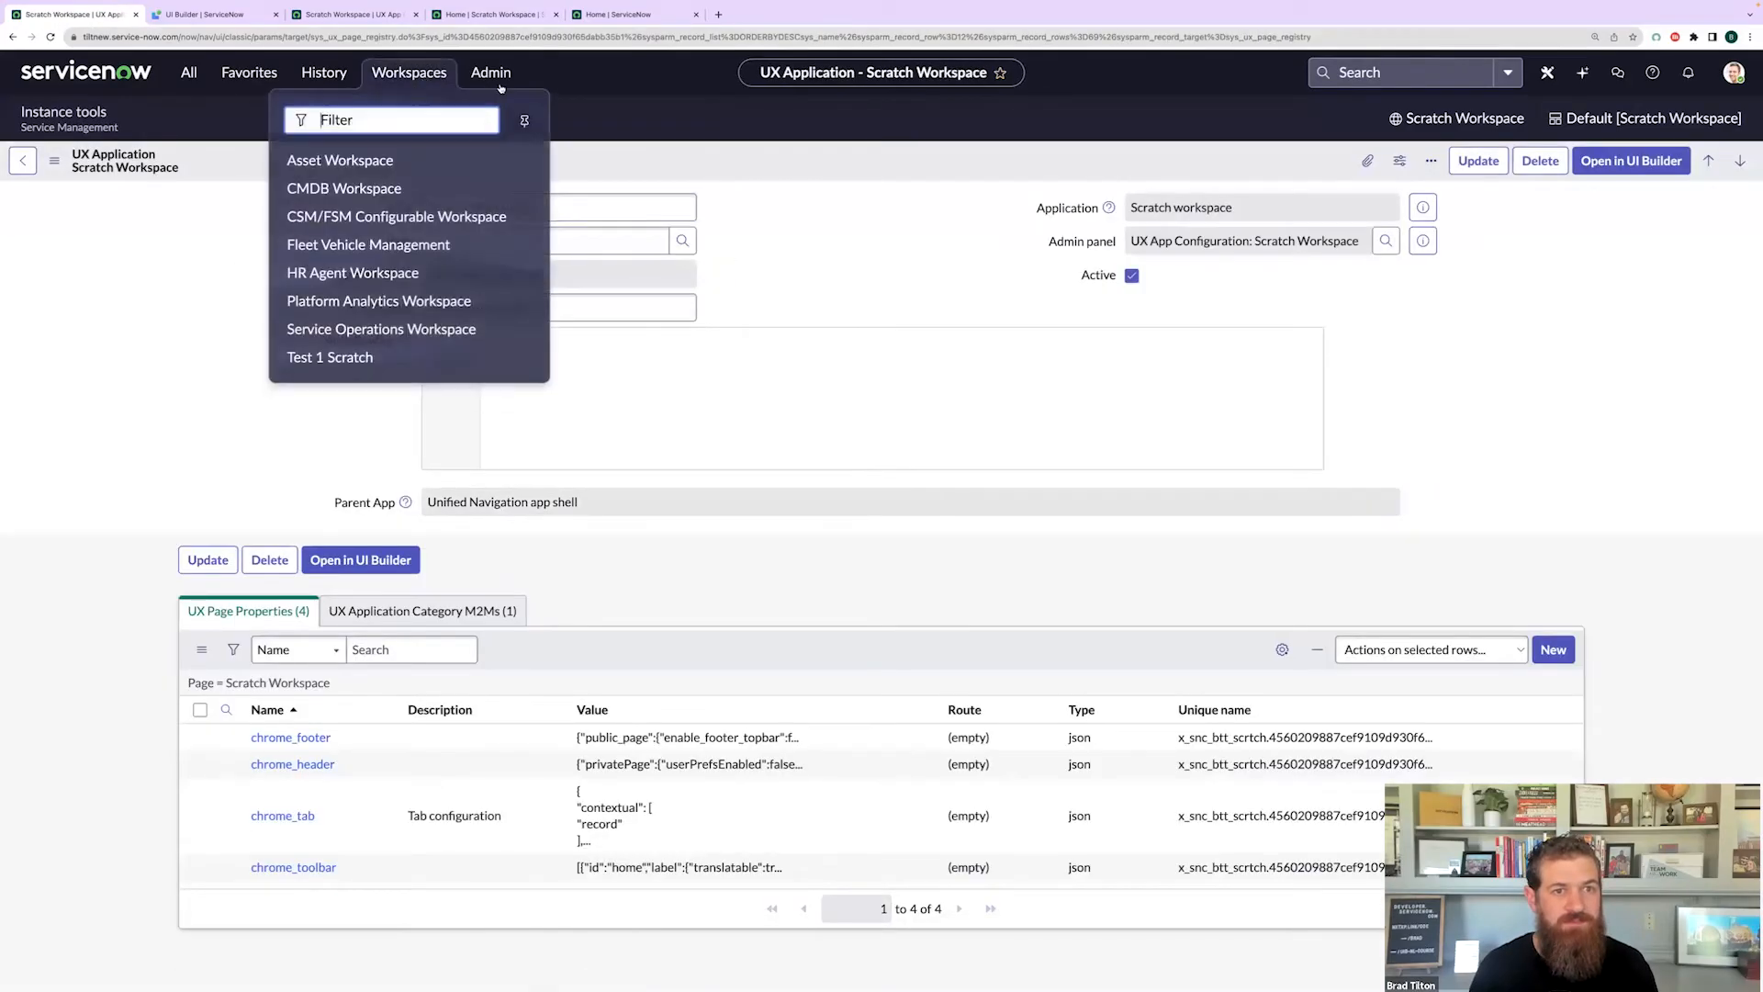
click(604, 145)
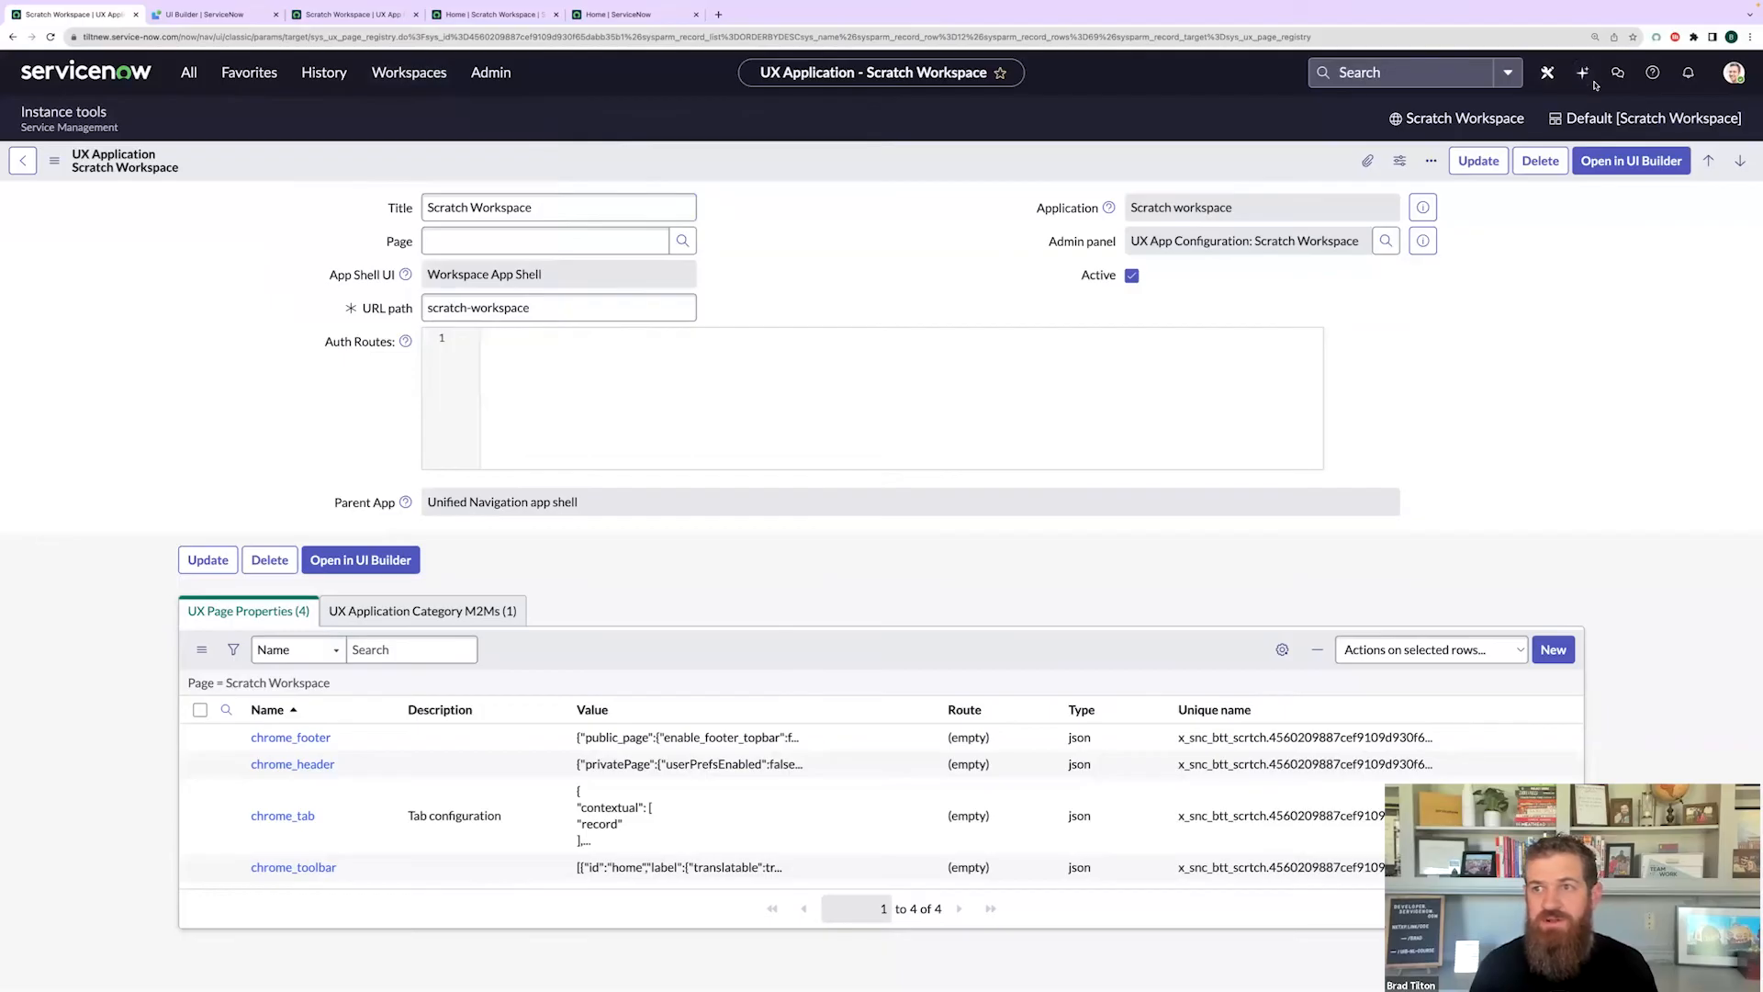
click(1733, 73)
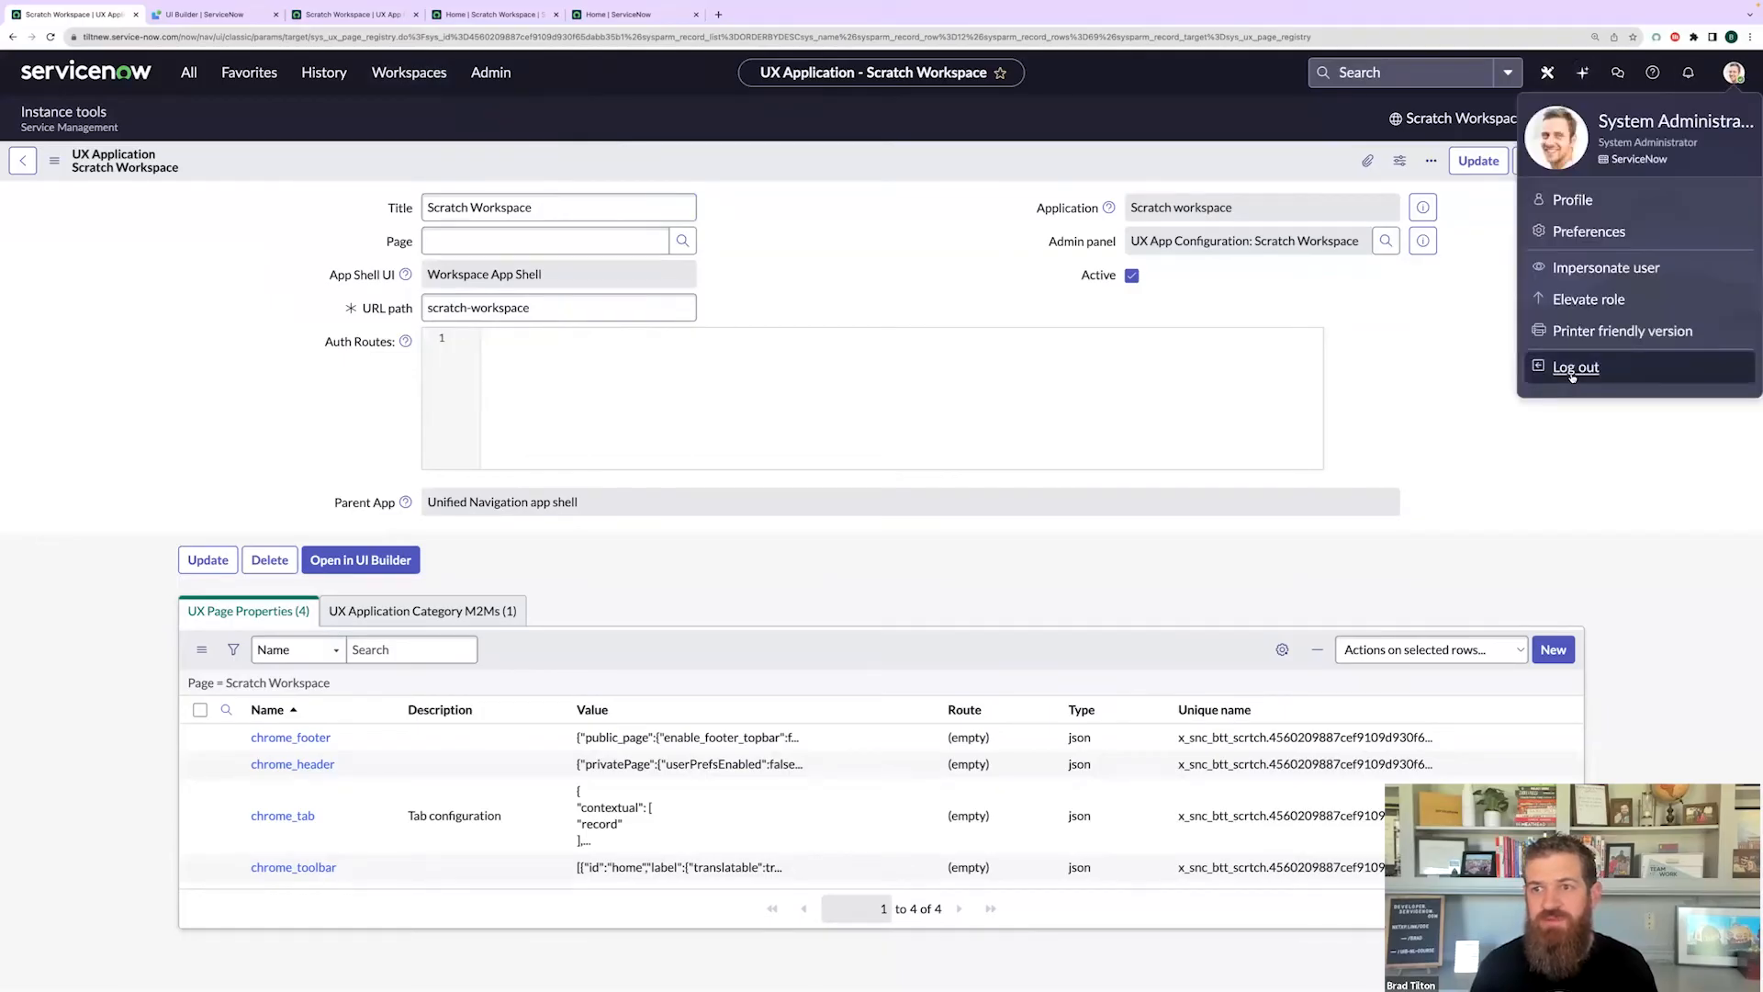
click(1572, 377)
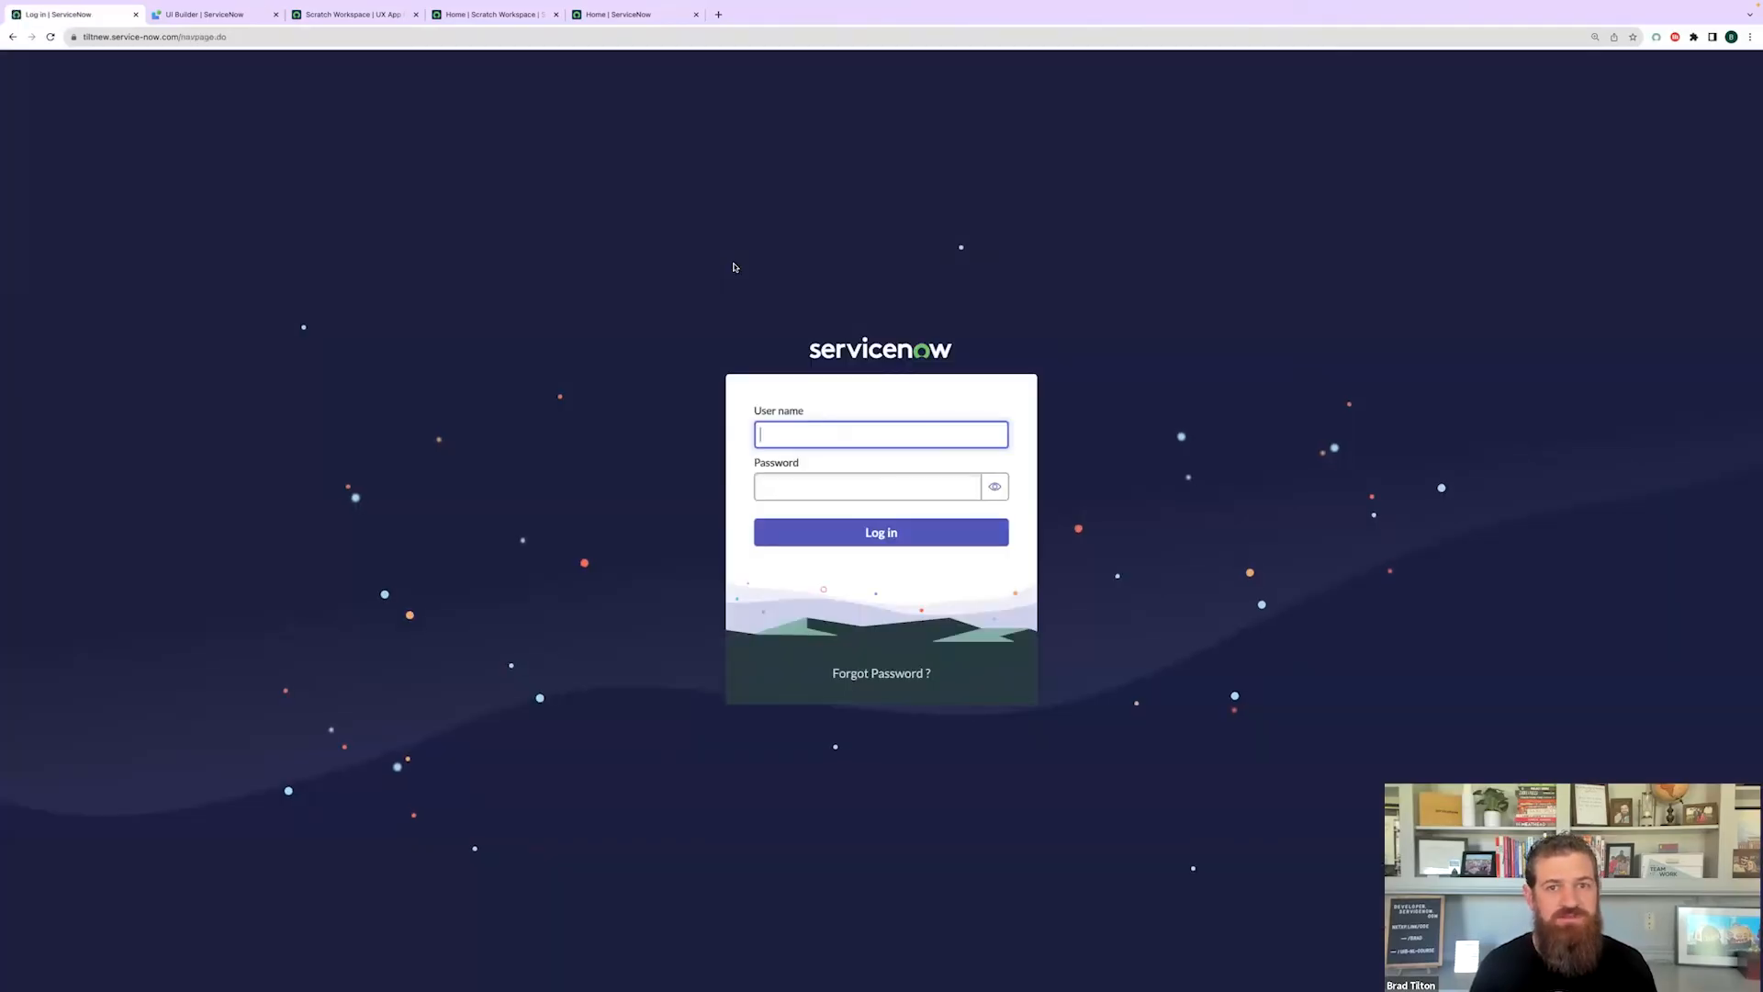
- Log back in as admin with the account password
text(admin)
key(Tab)
text(••••••••)
key(Return)
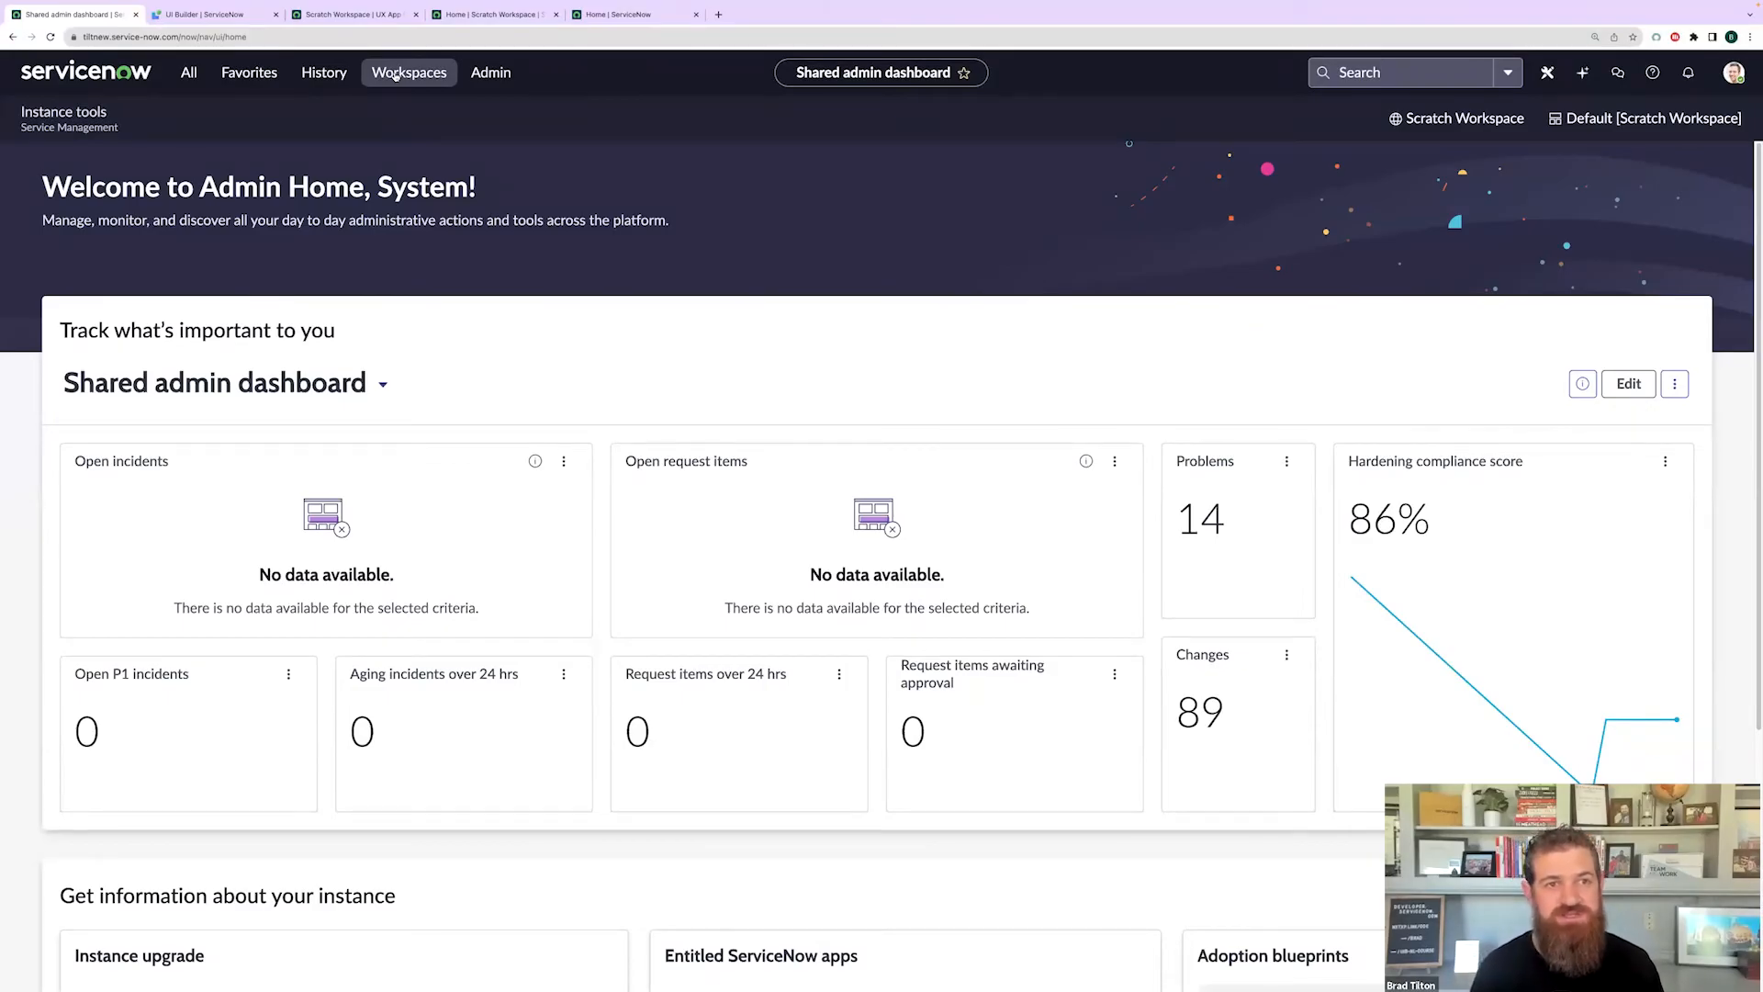
- Open Scratch Workspace from the Workspaces menu and start a new incident tab
click(396, 74)
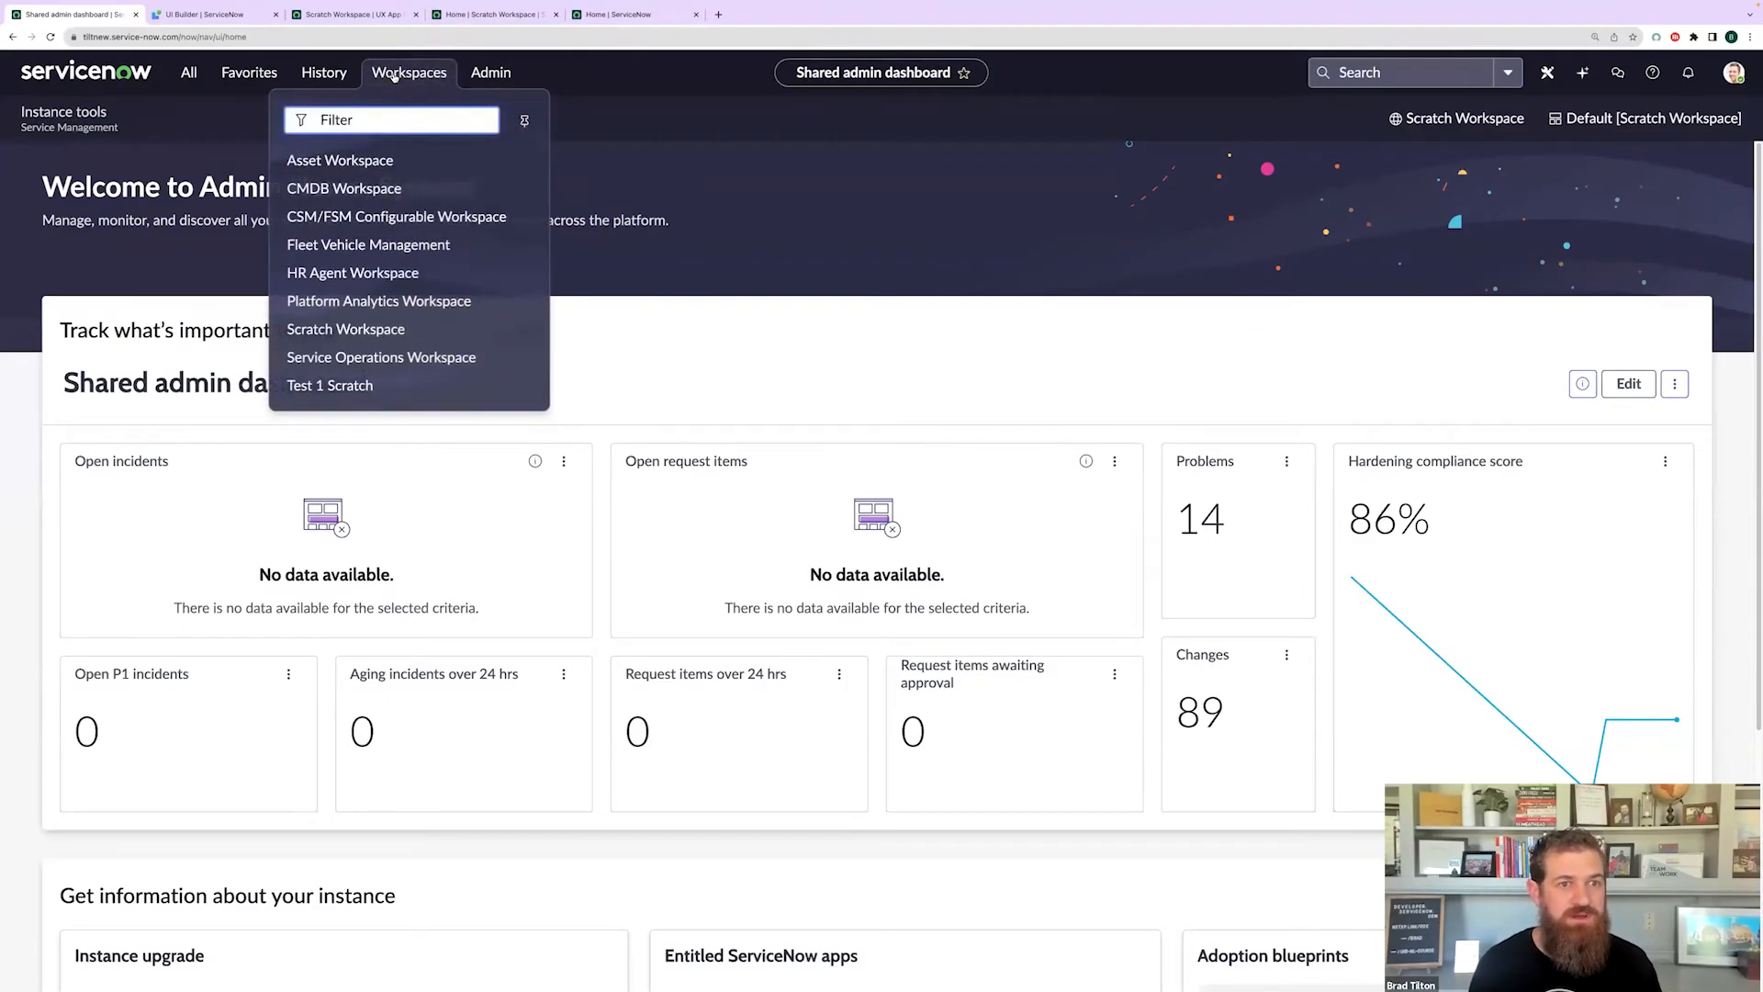
click(341, 331)
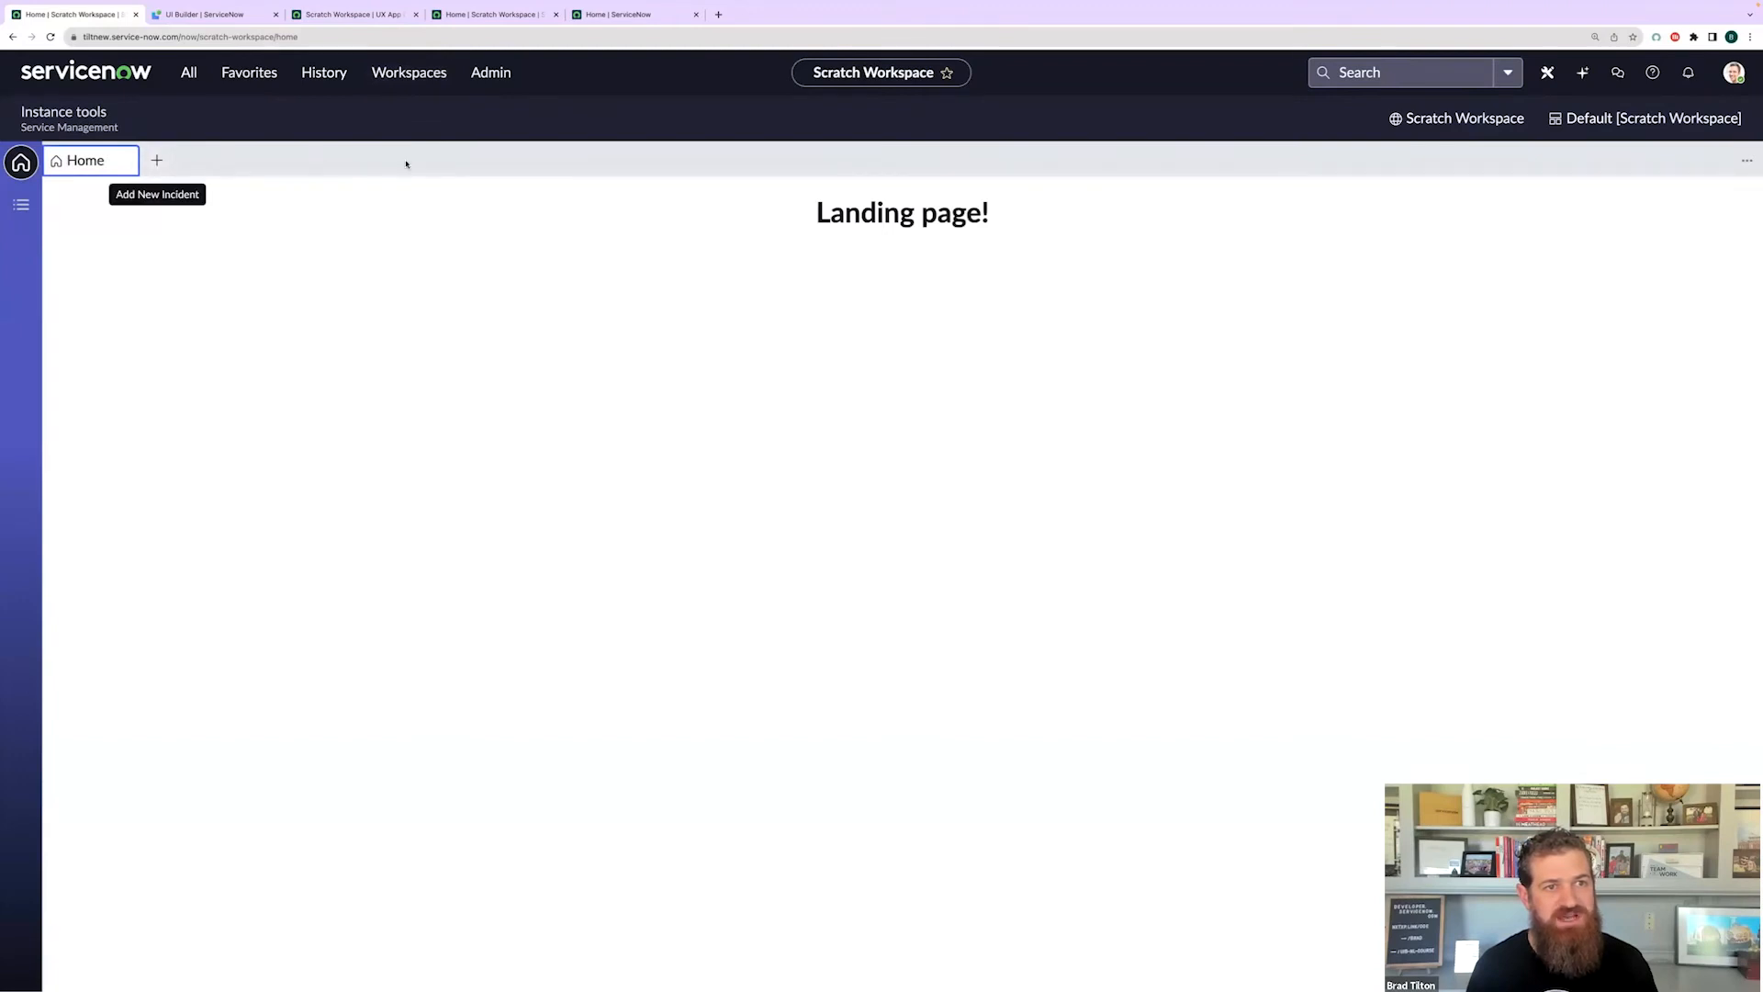
click(157, 163)
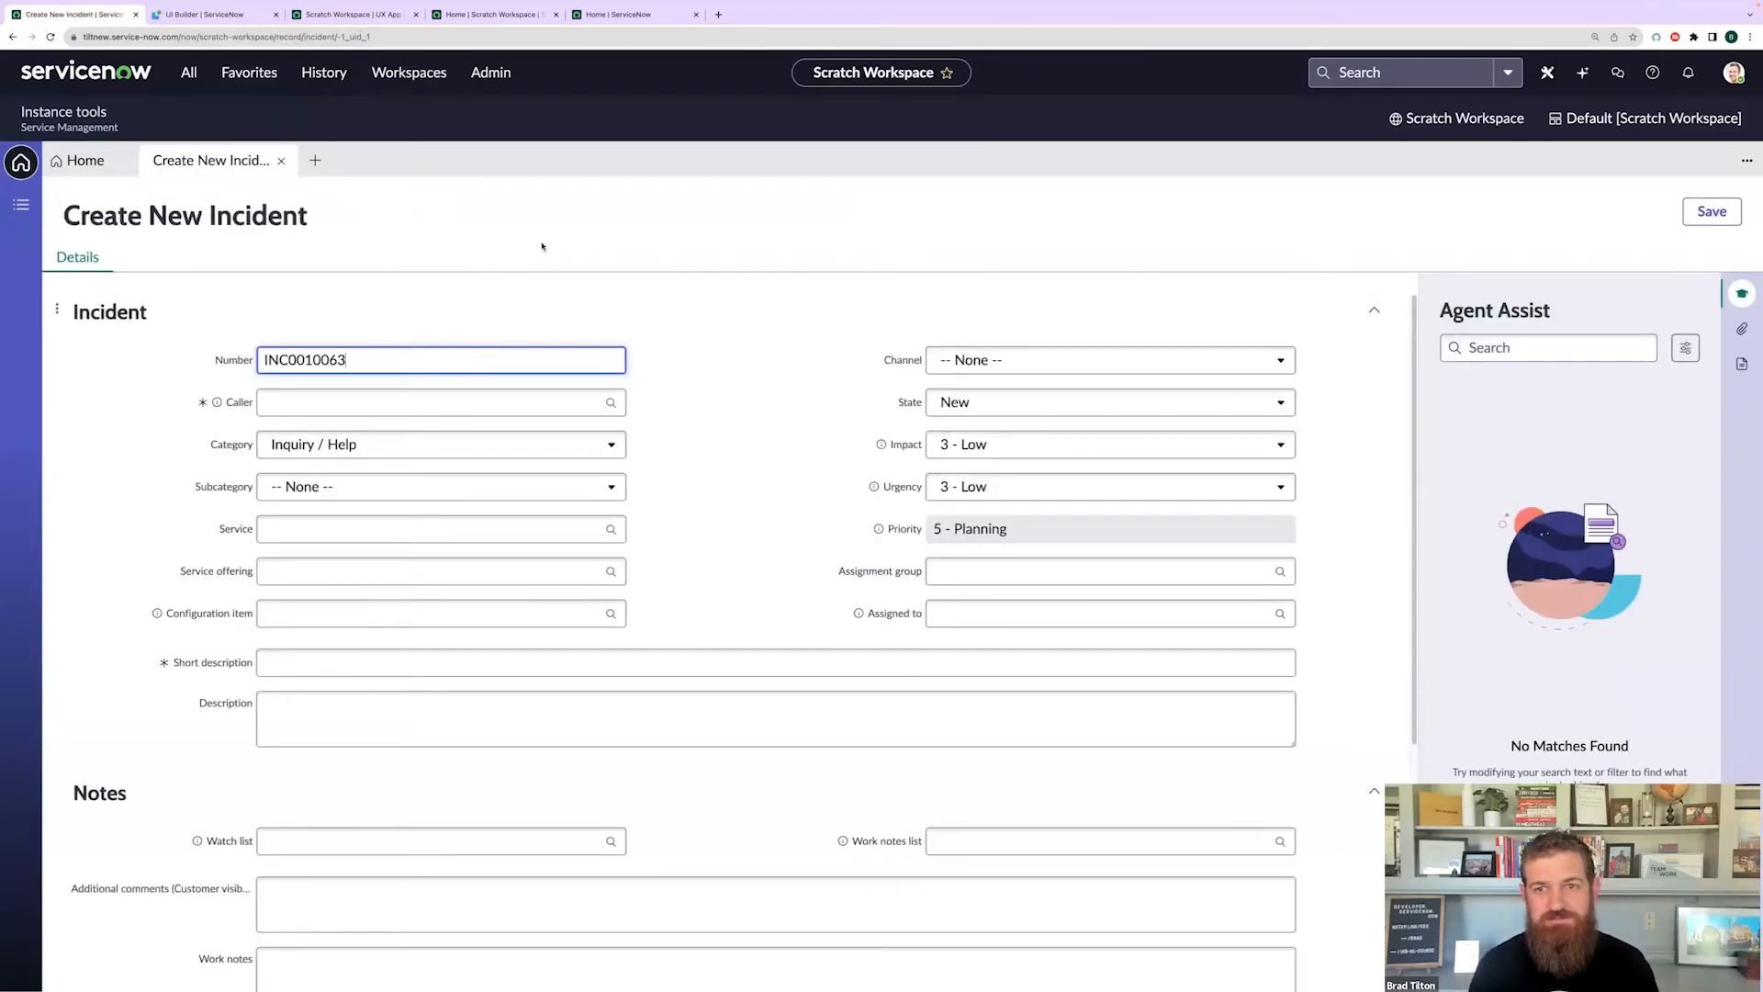
- Check the workspace's empty List page, then filter the navigator for 'experience'
click(103, 162)
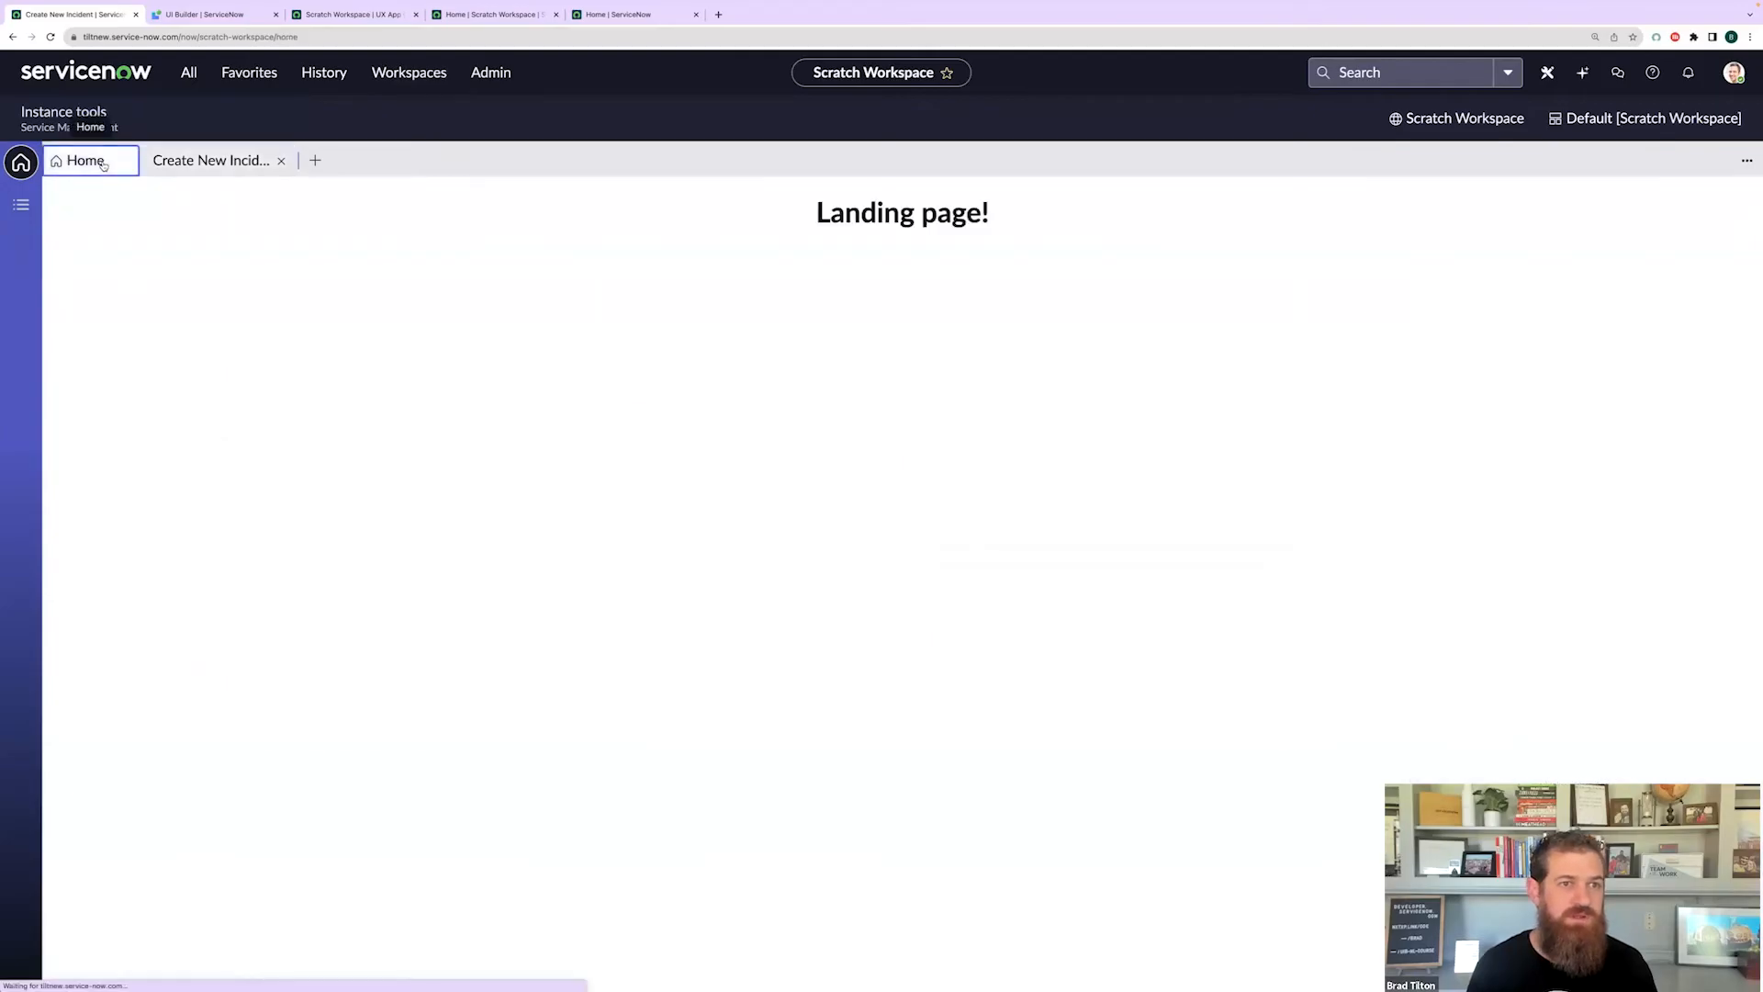
click(21, 205)
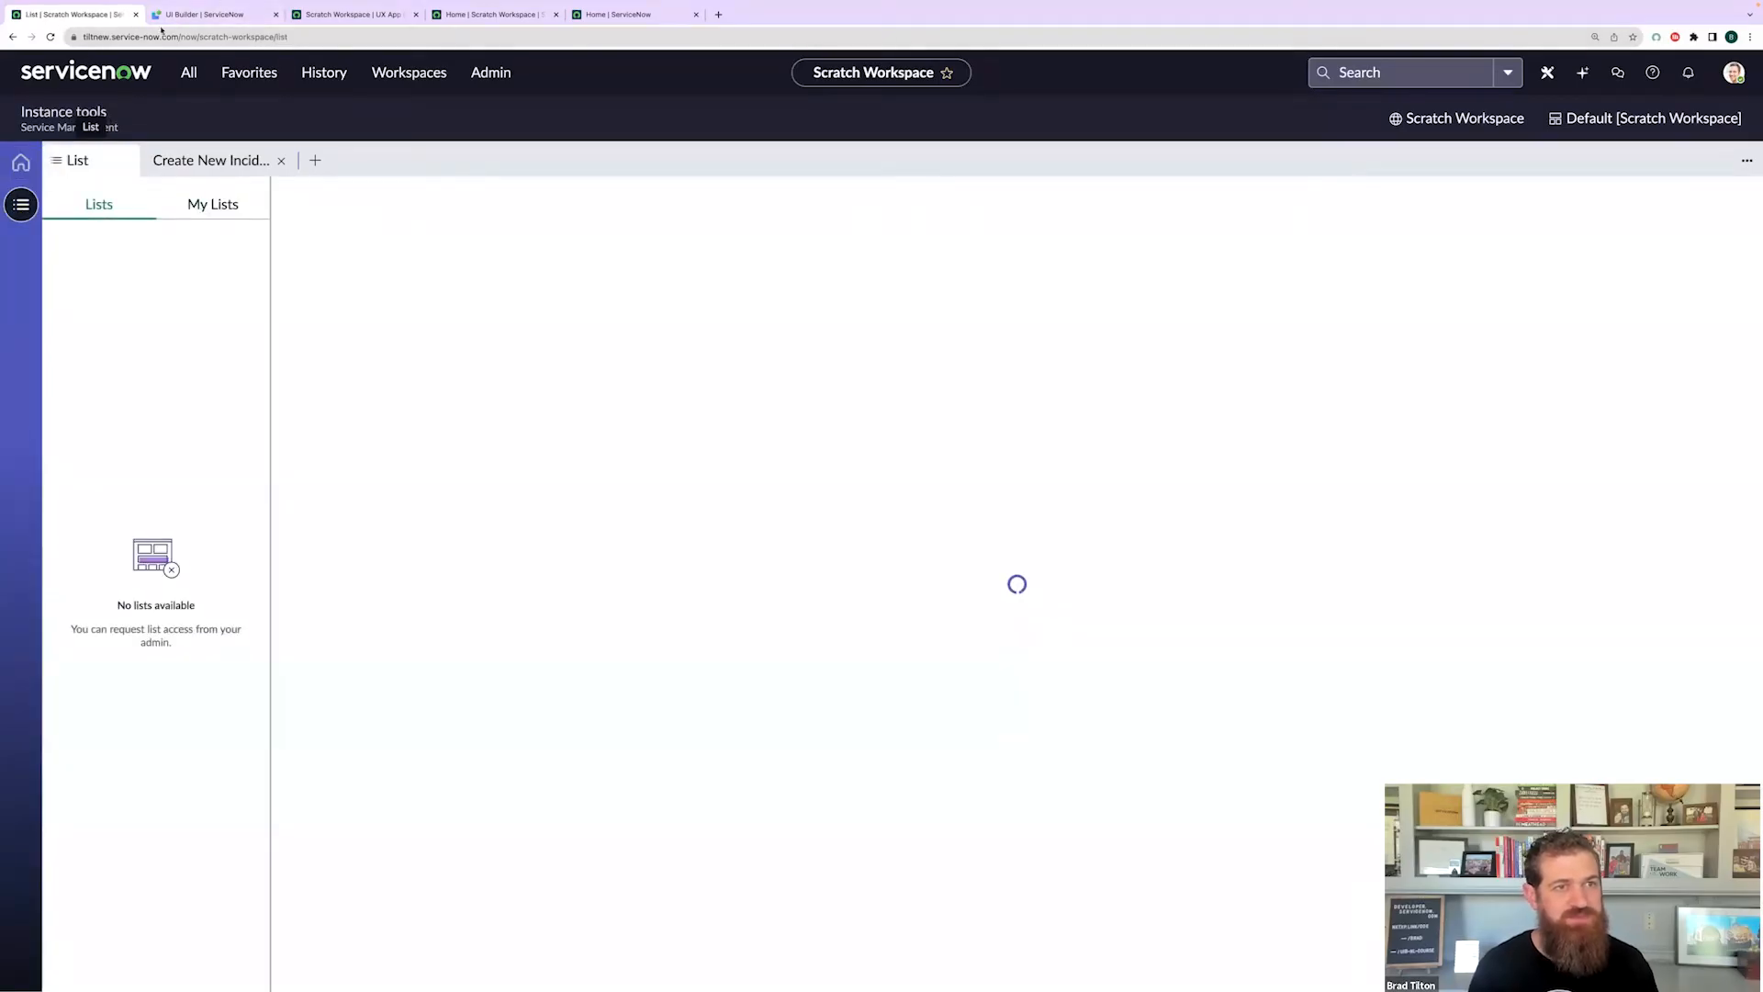
click(188, 73)
text(experience)
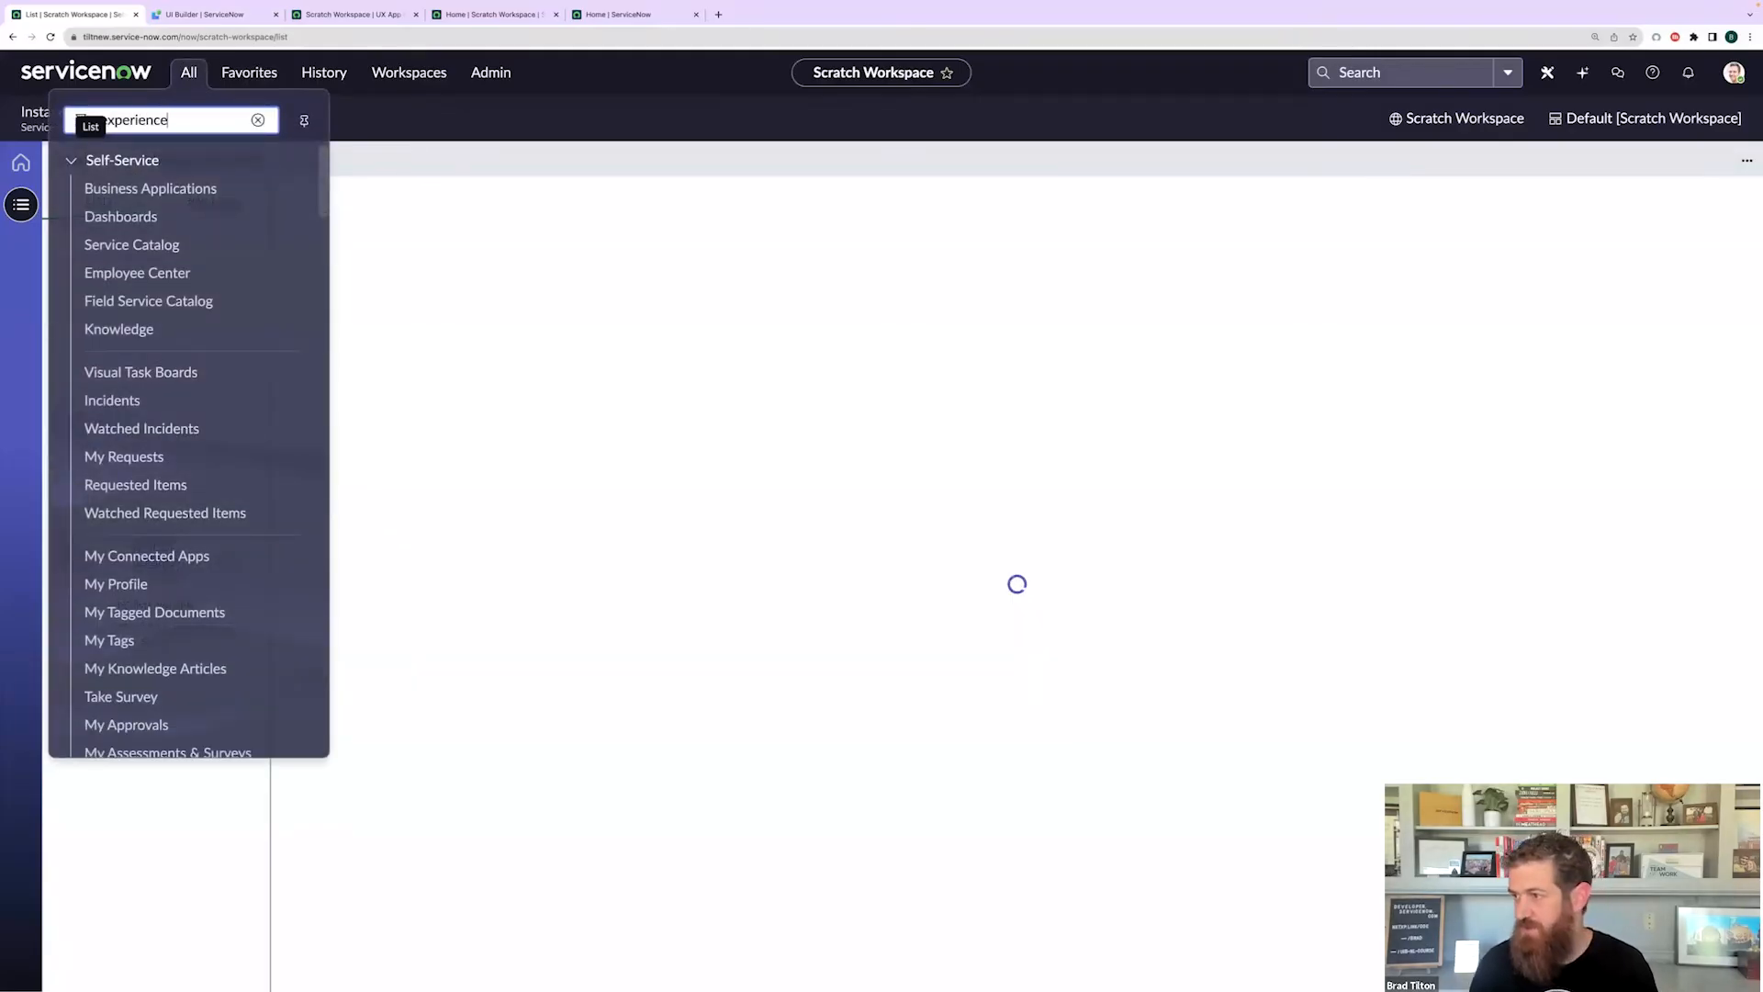
- Open the Experiences list and select the Scratch Workspace UX application record
click(131, 219)
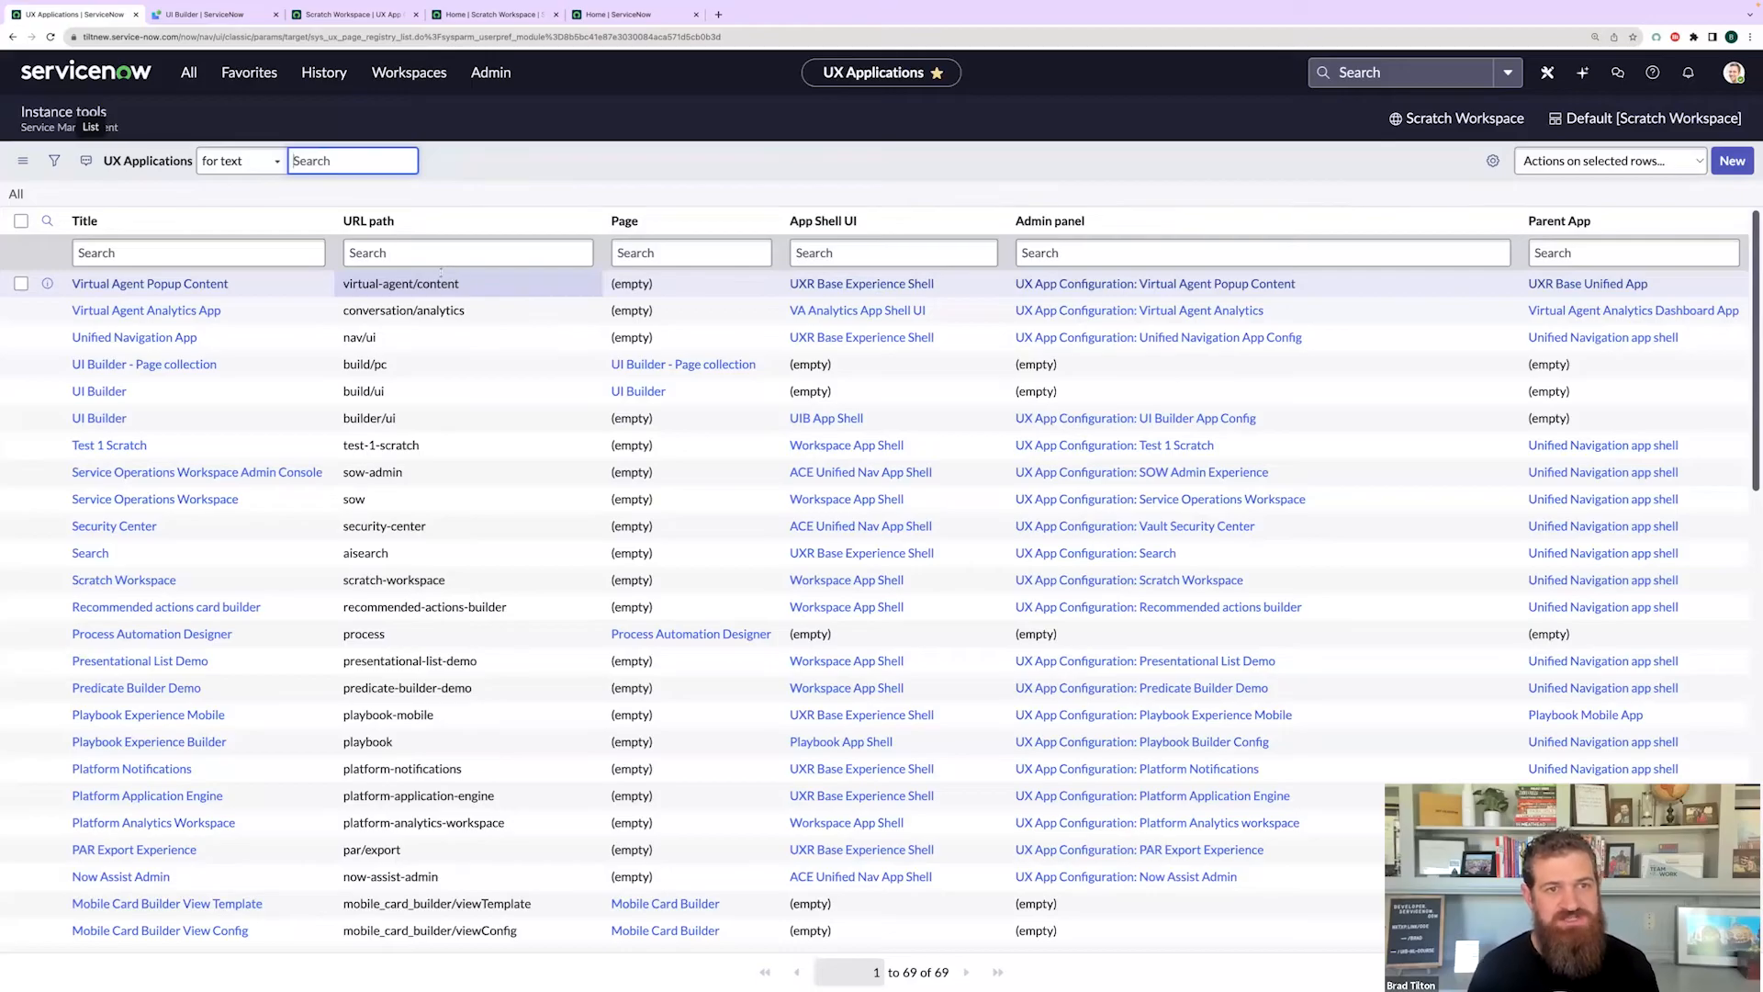
click(427, 204)
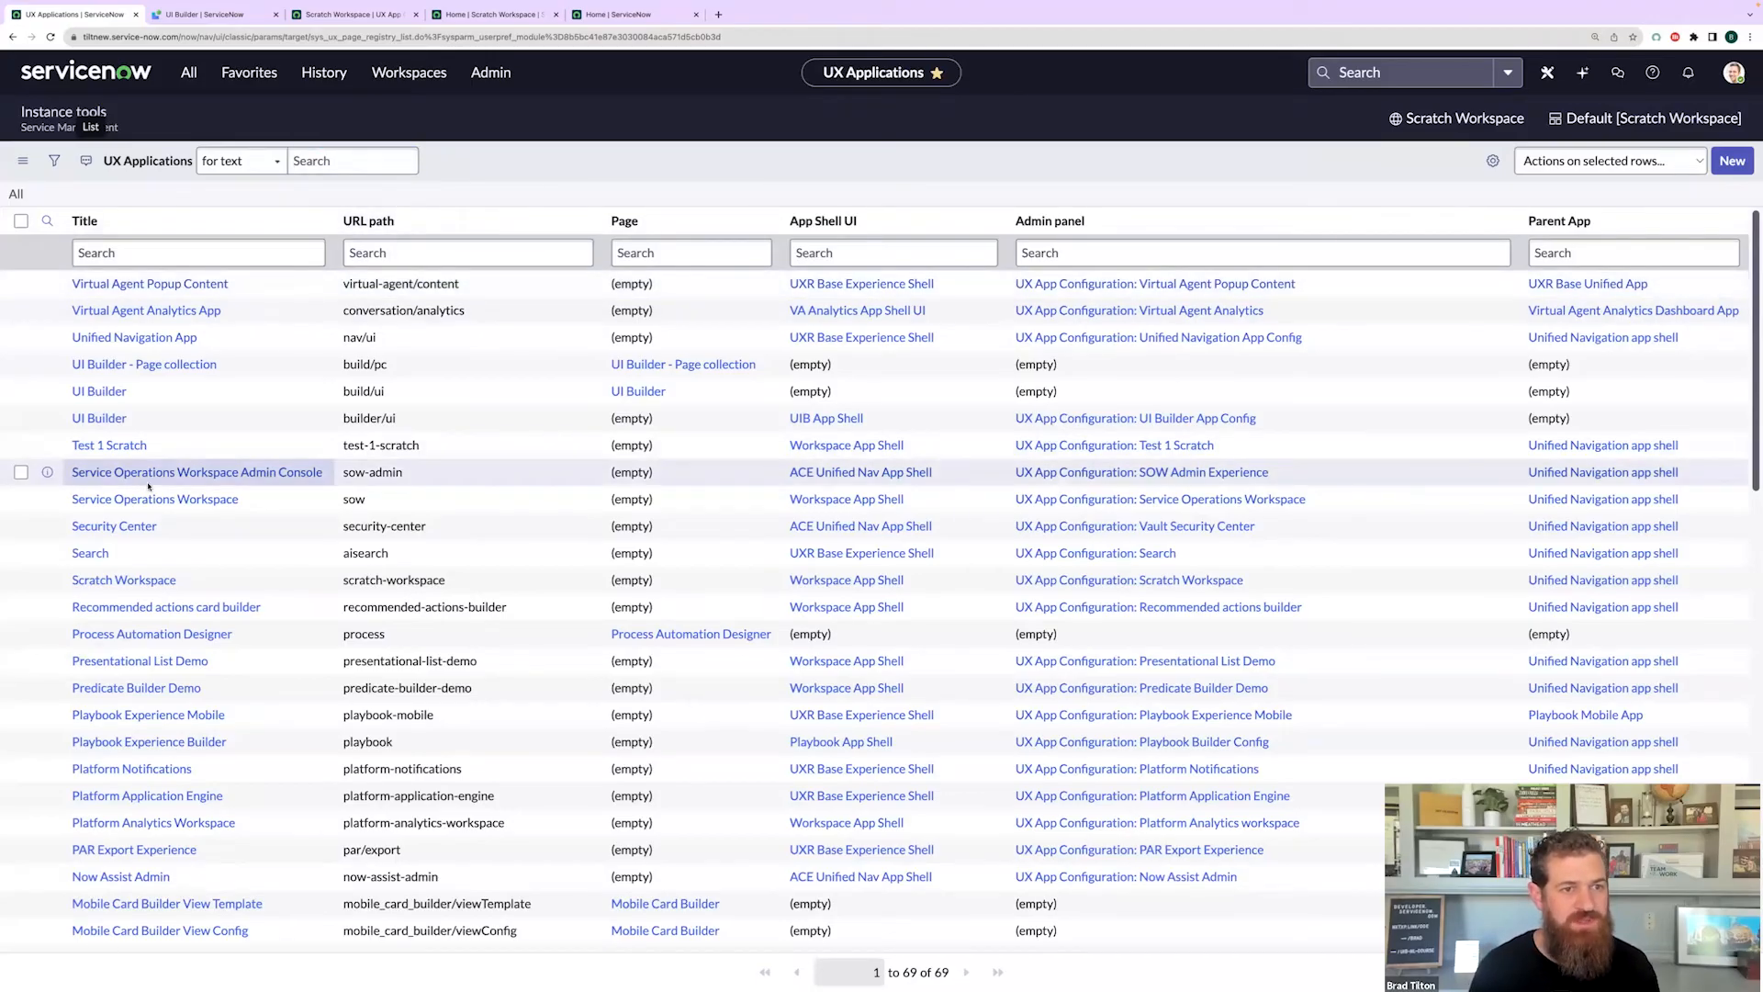
scroll(308, 585, down, 3)
scroll(308, 585, down, 5)
scroll(108, 583, up, 8)
click(108, 581)
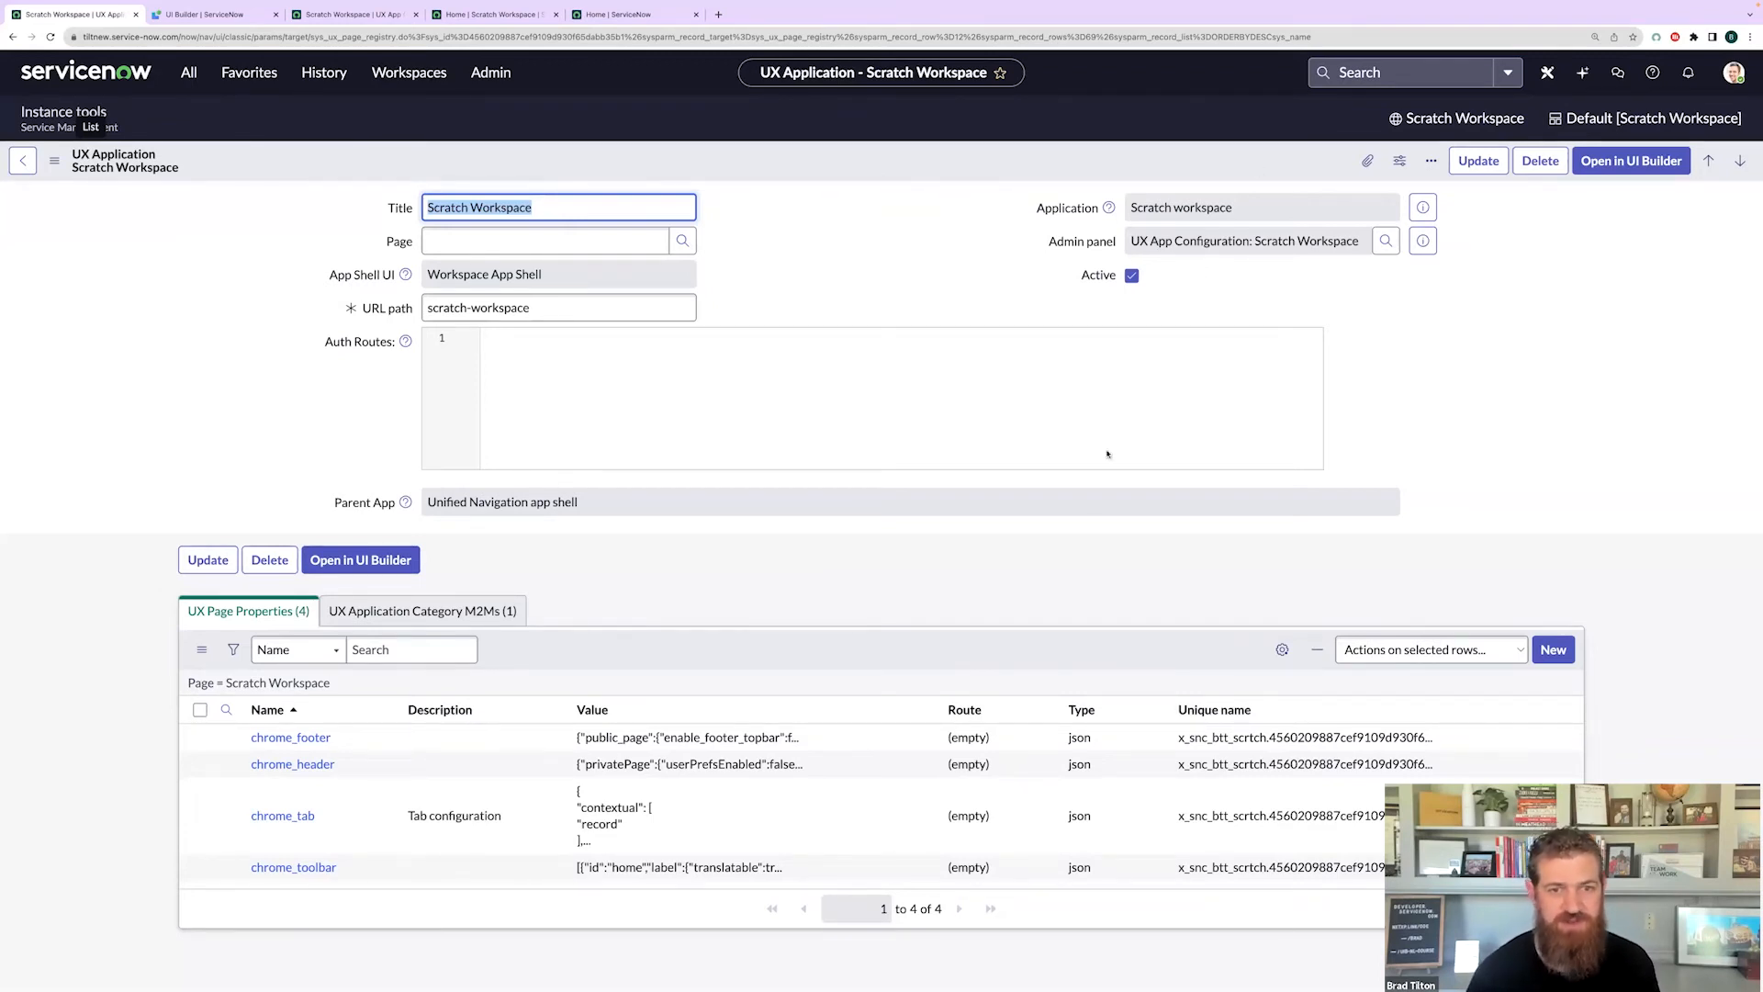
- Create a new page property with name chrome_main and suffix chrome_main
click(1068, 556)
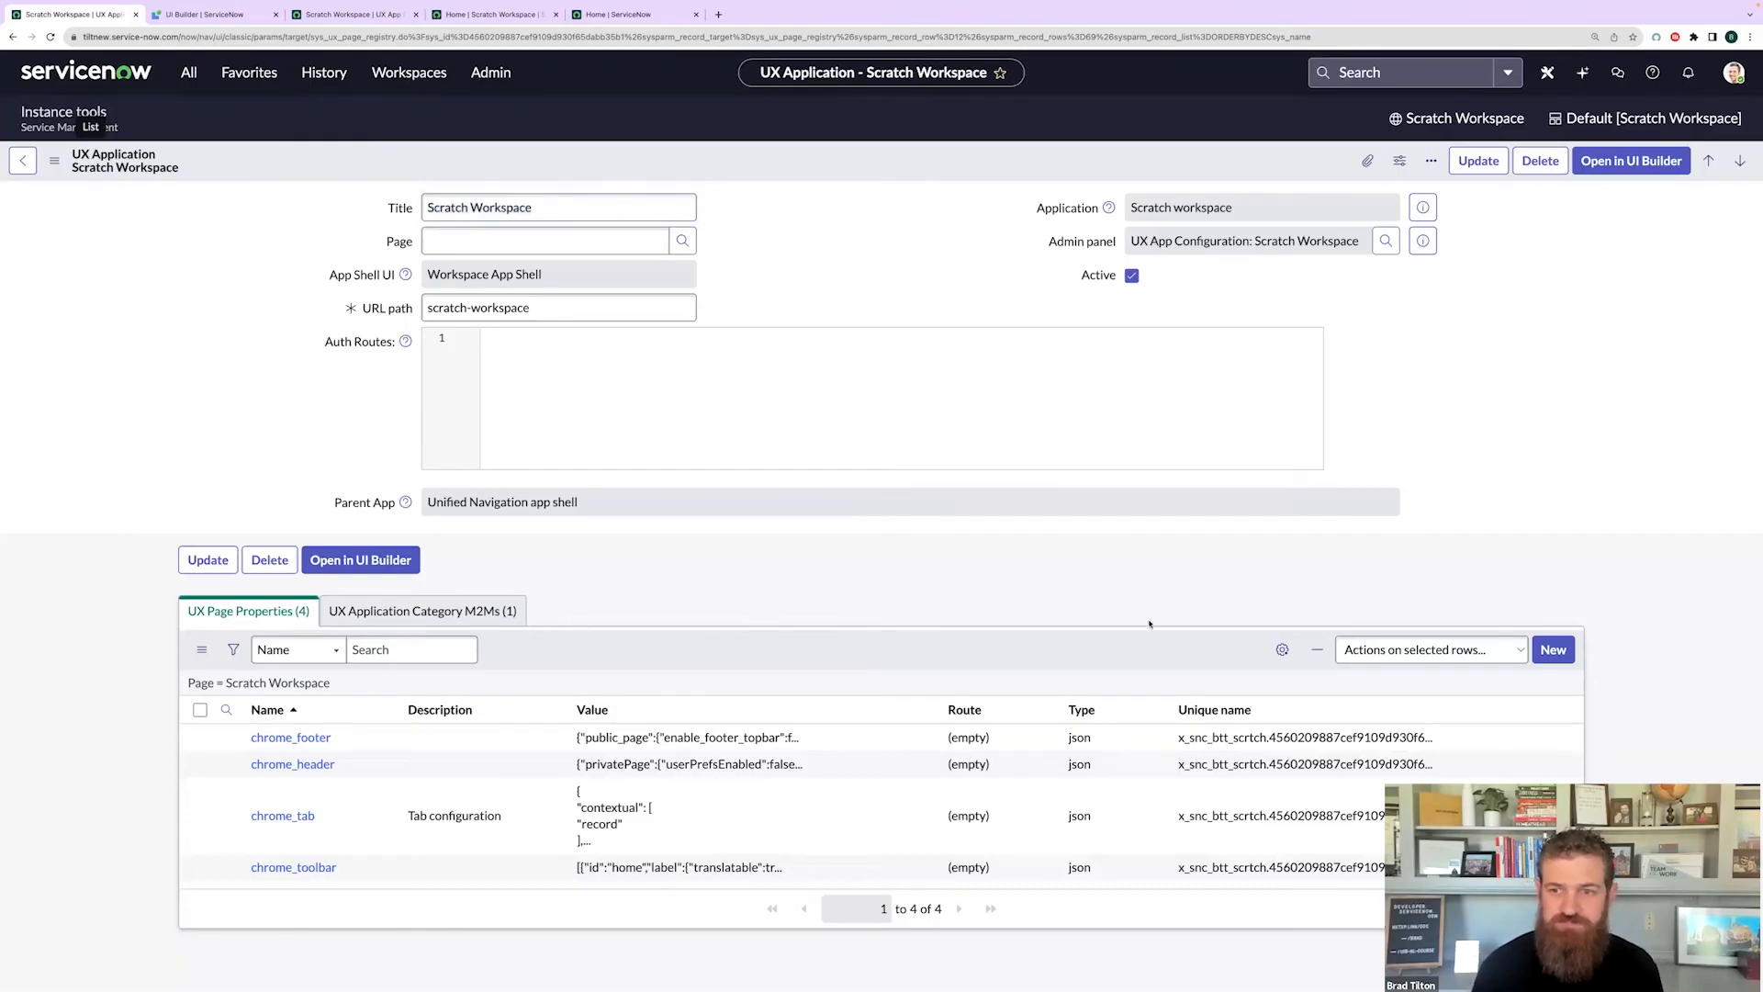
click(1553, 650)
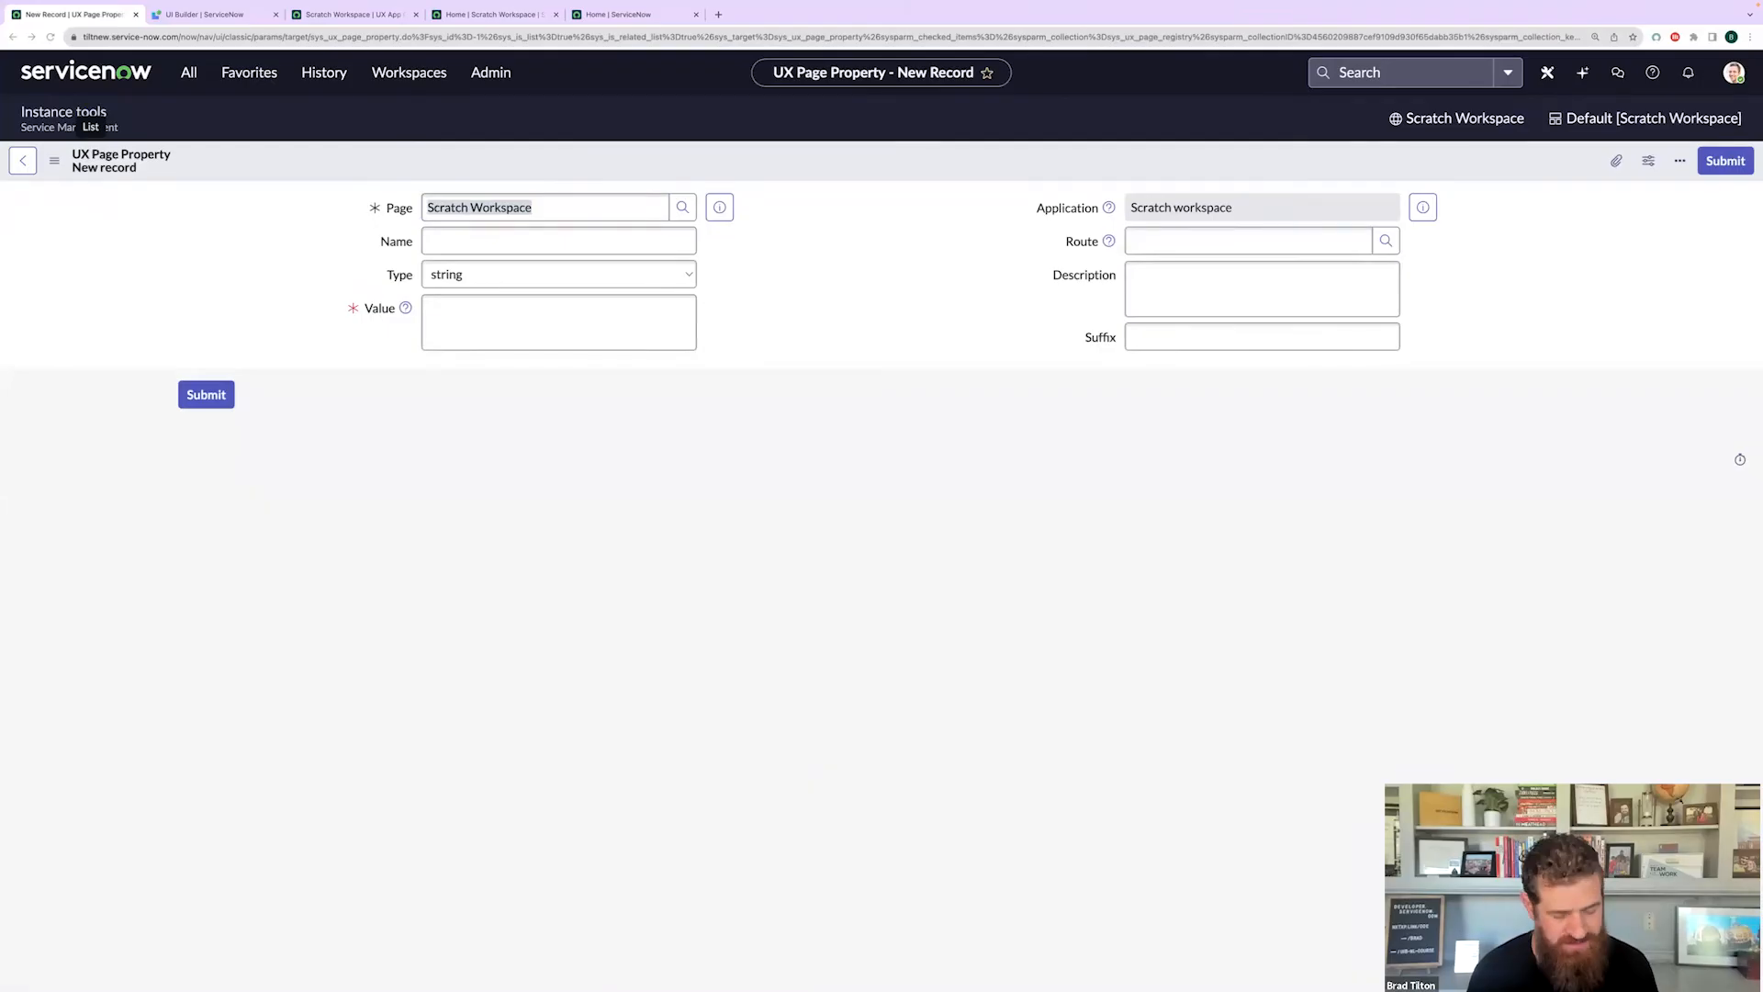
click(448, 250)
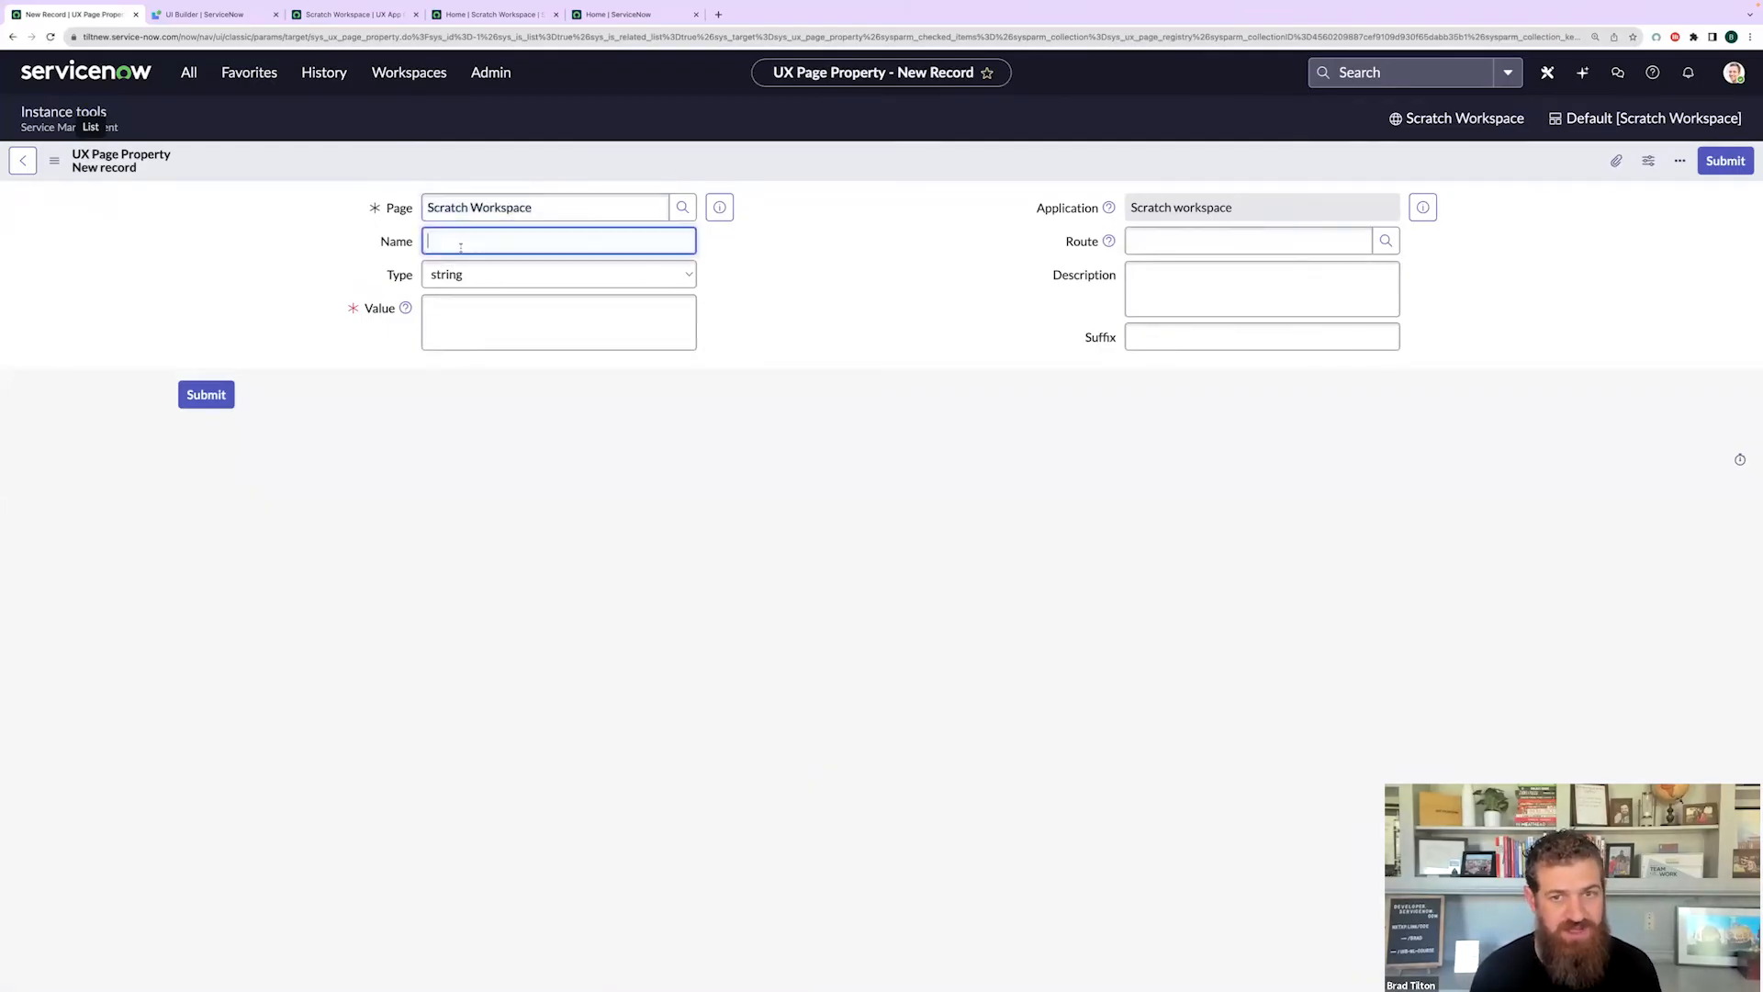
key(ctrl+v)
click(1192, 335)
key(ctrl+v)
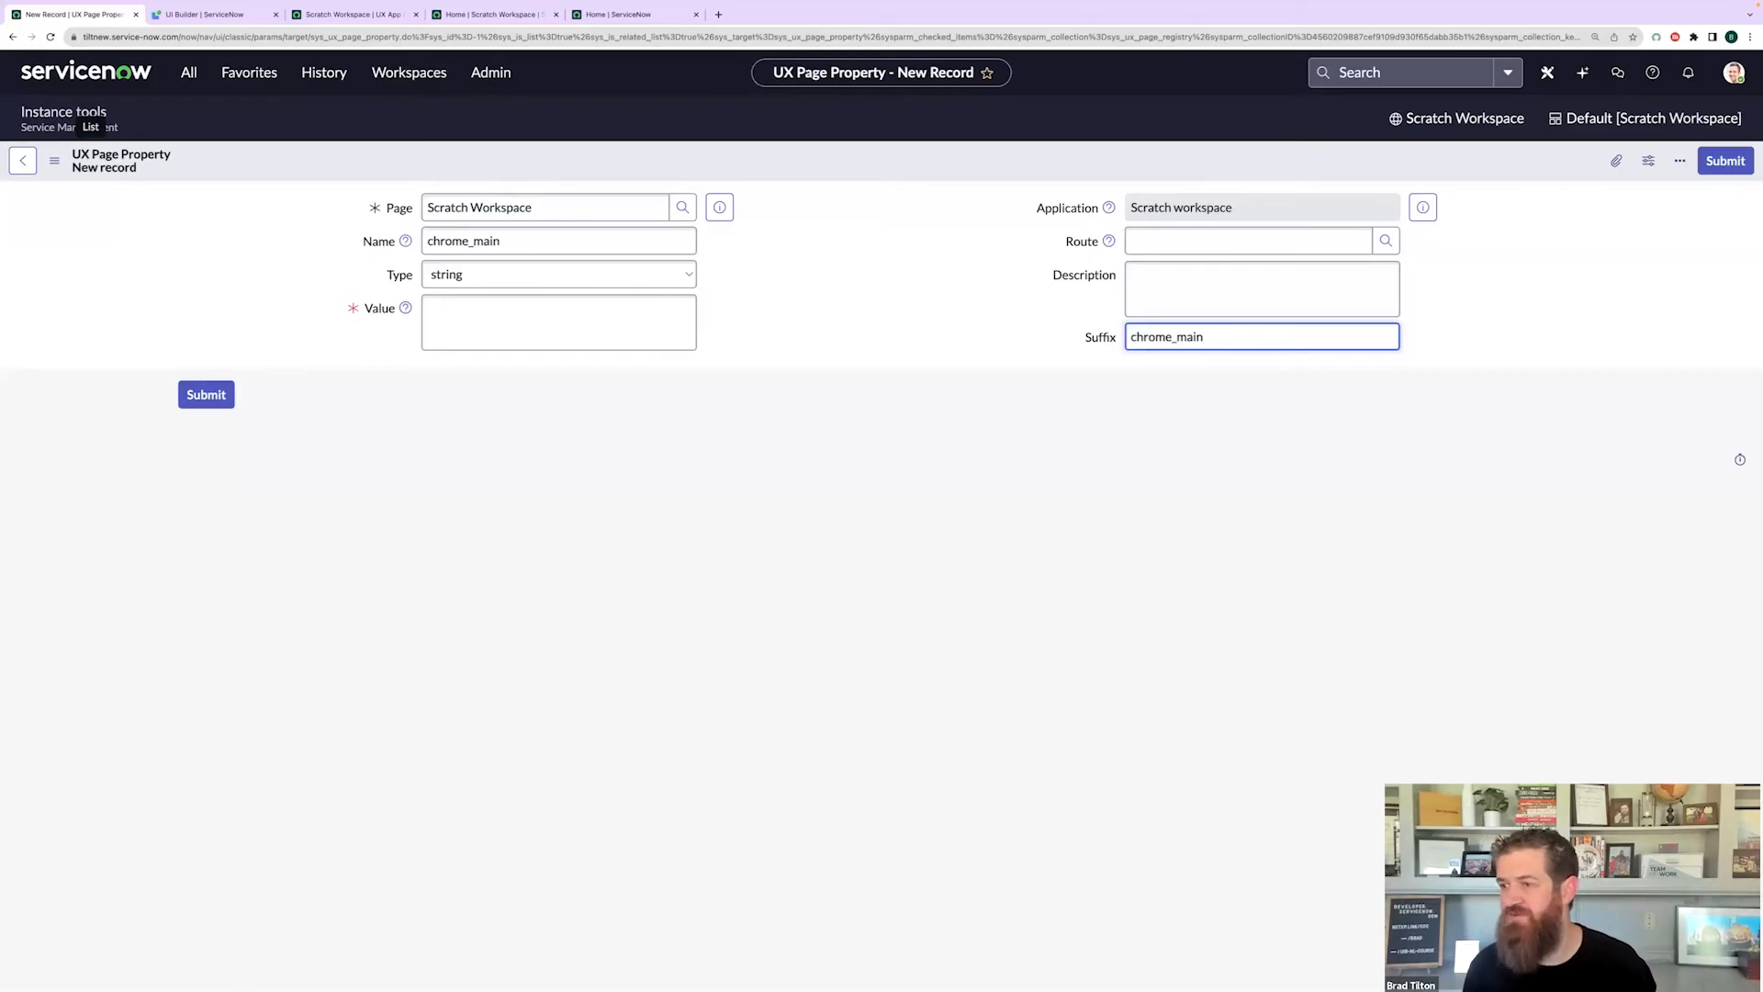
key(super+Tab)
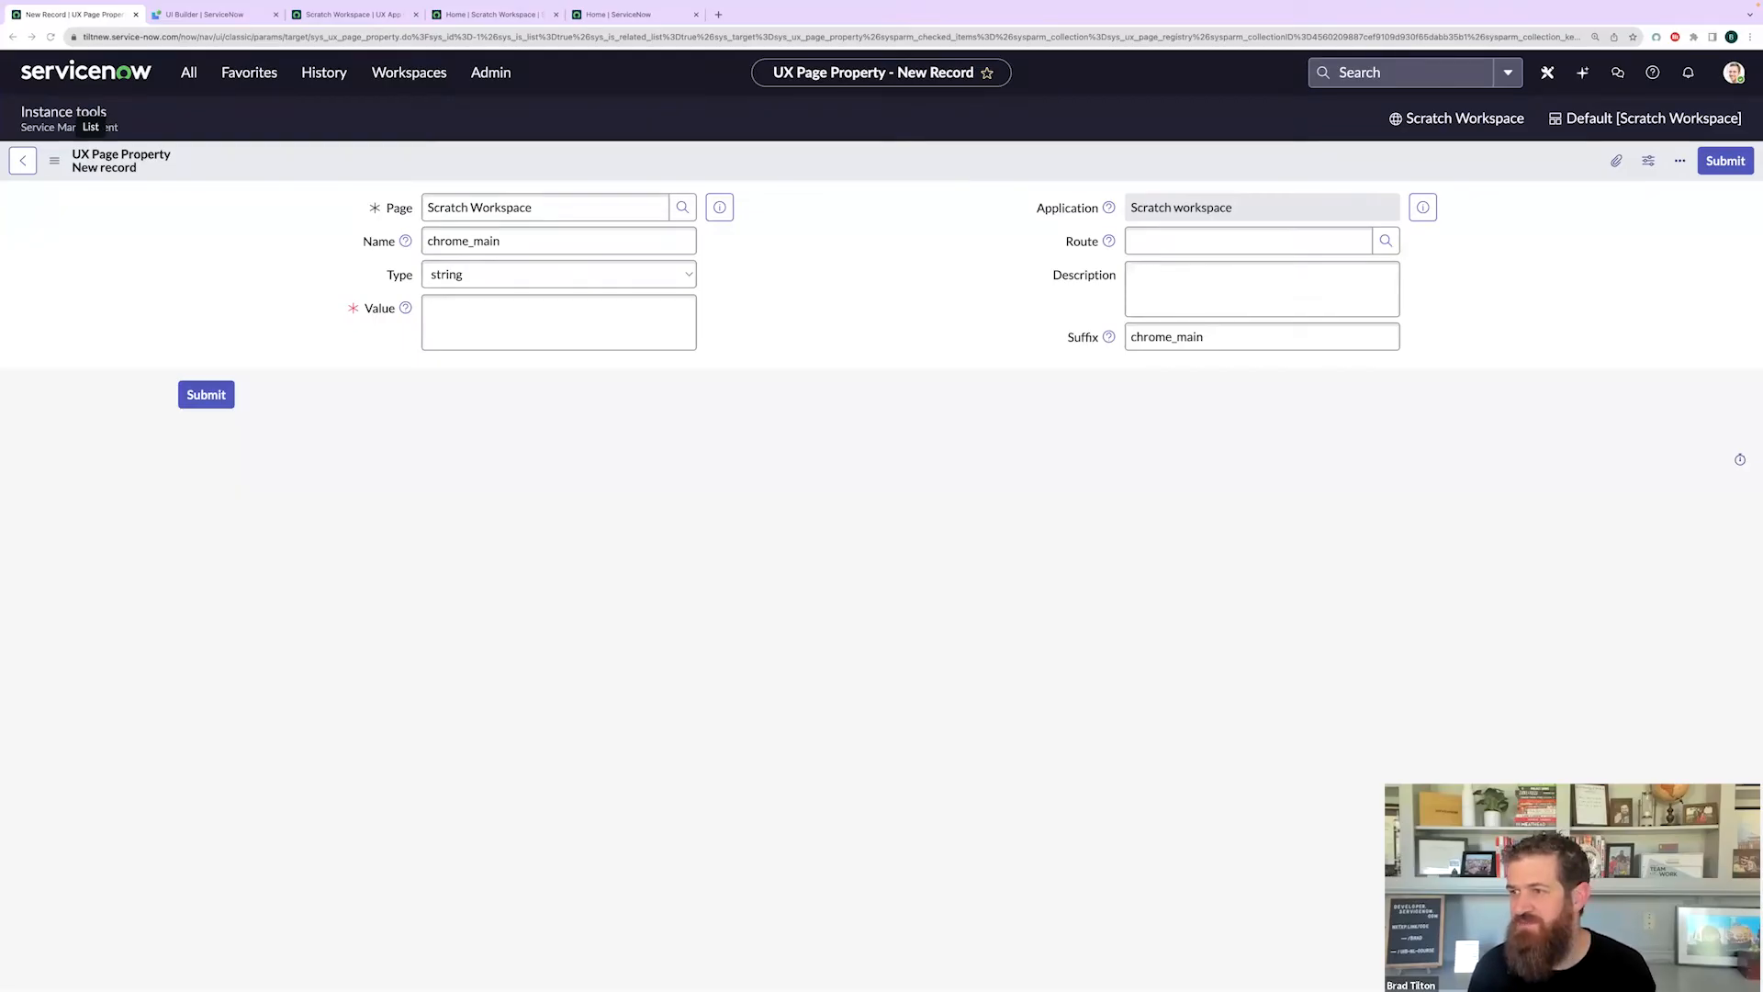
- Paste the JSON value (maxCachedPageCount 5, maxActivePageCount 3, timeLeftWarning 15) and submit chrome_main
click(643, 329)
key(ctrl+v)
key(ctrl+a)
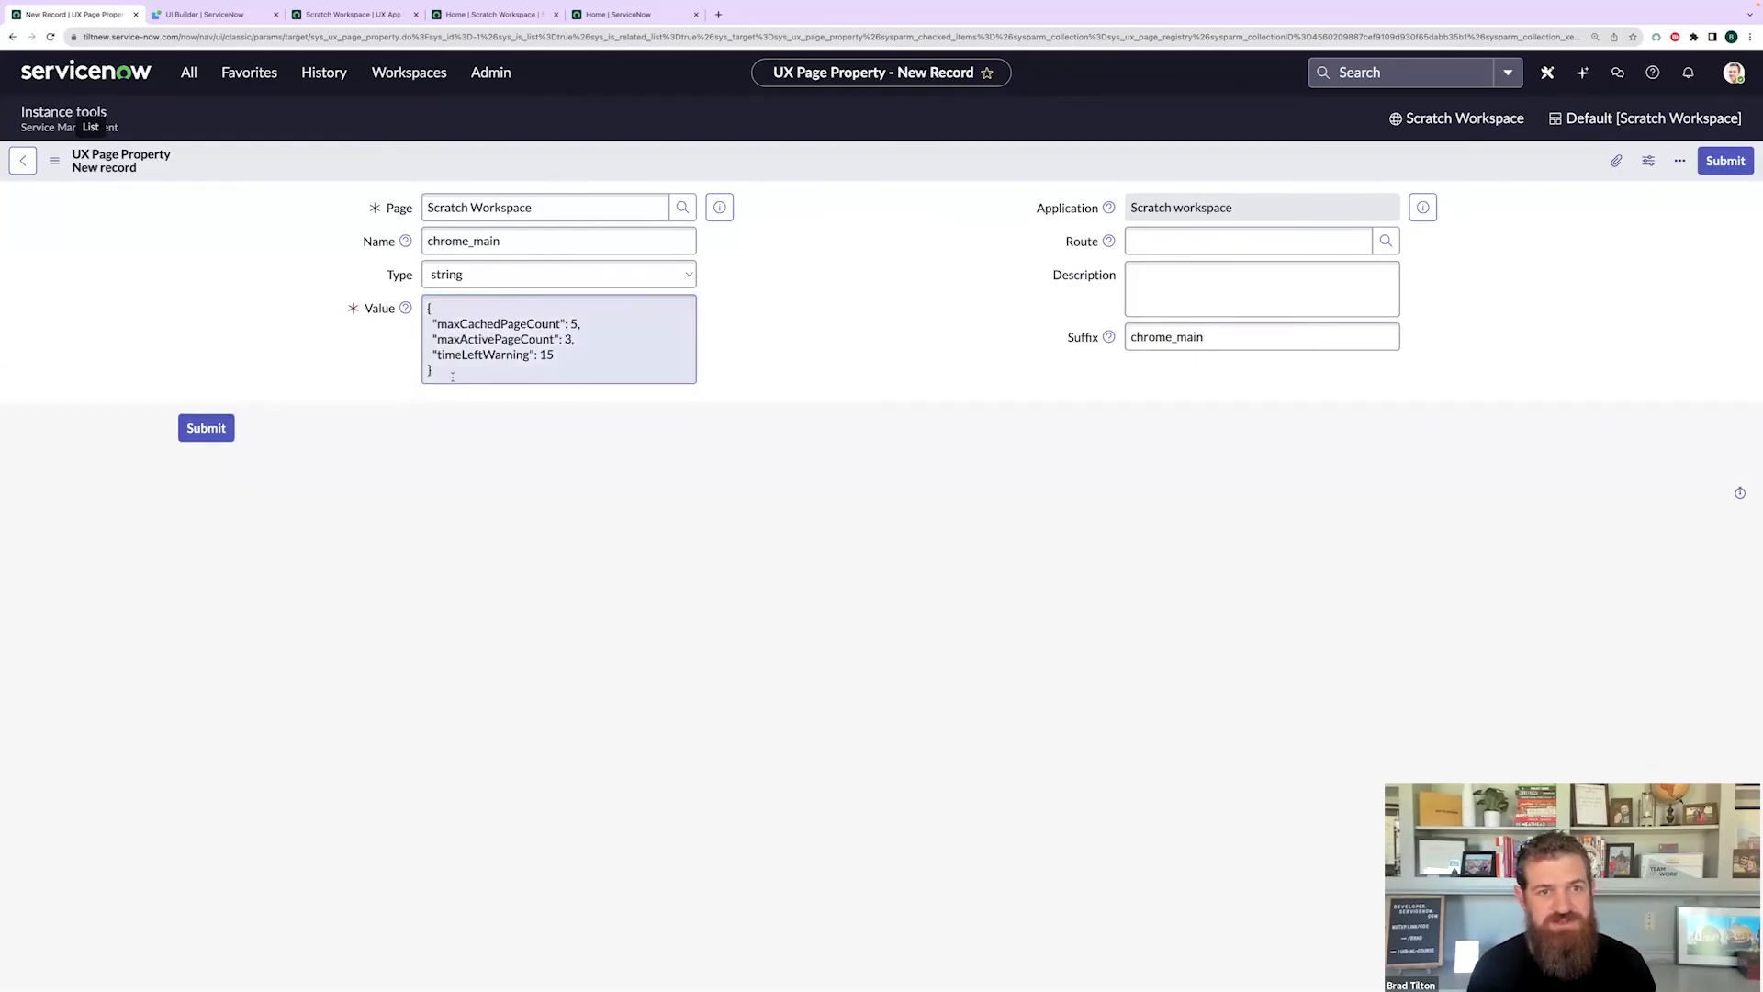
click(445, 432)
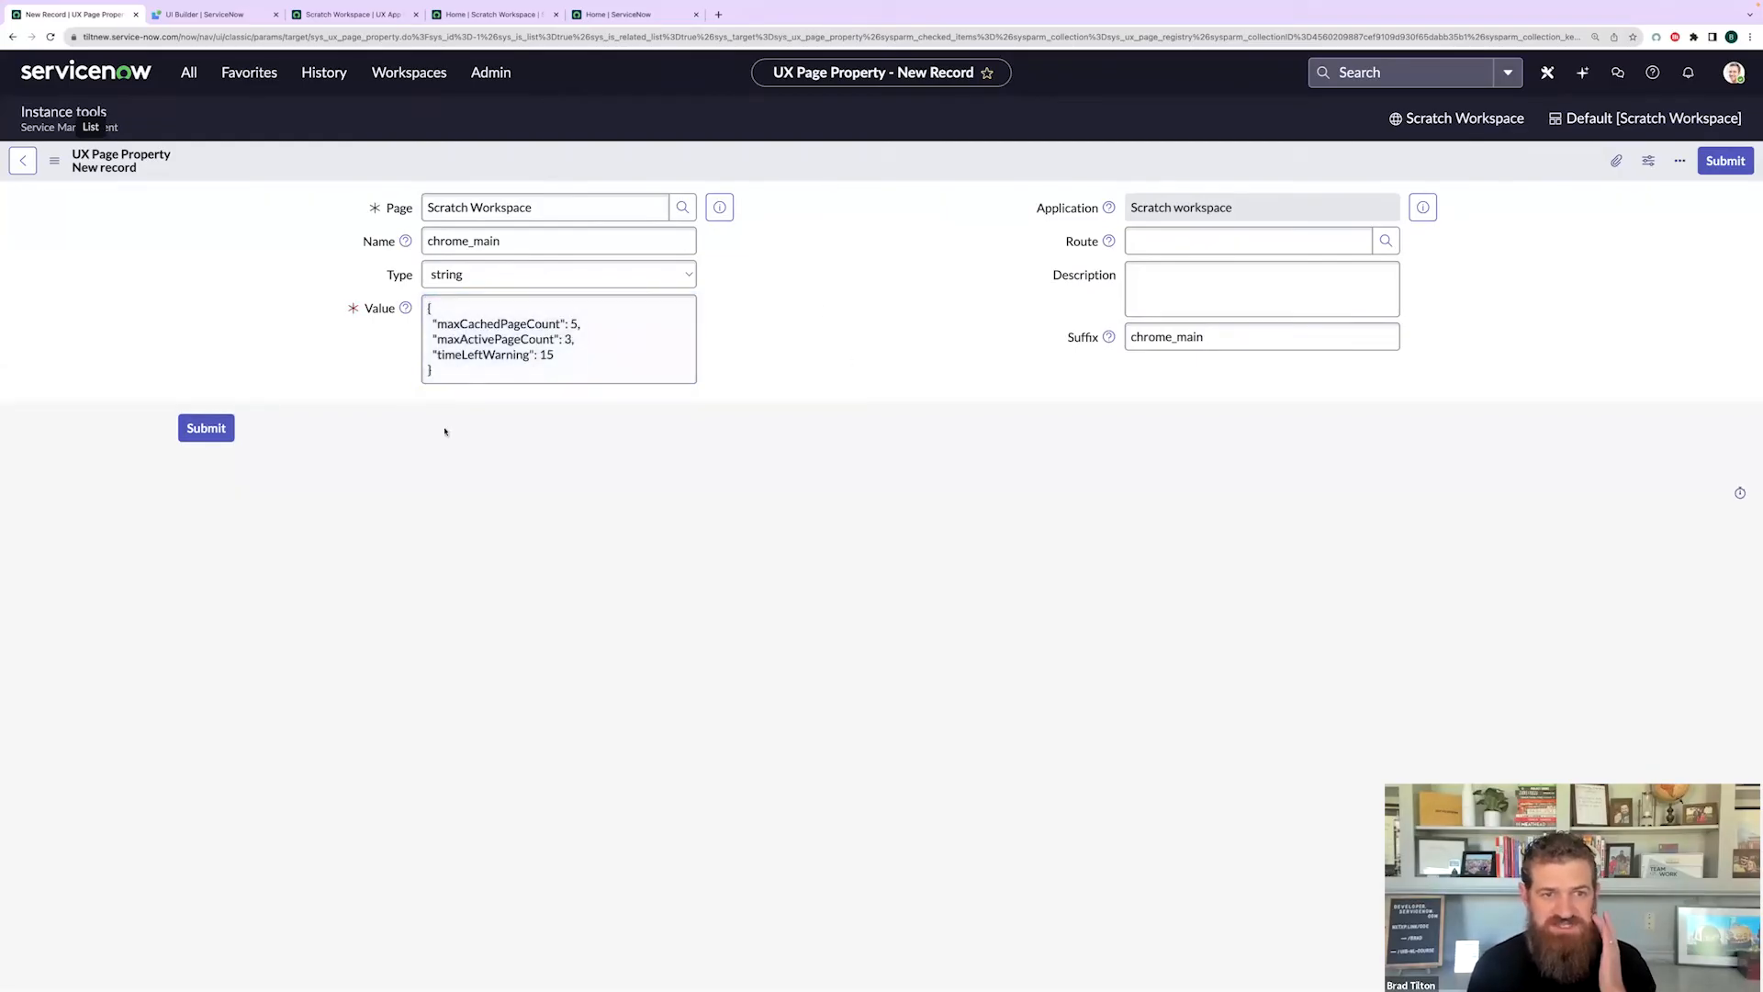
click(202, 429)
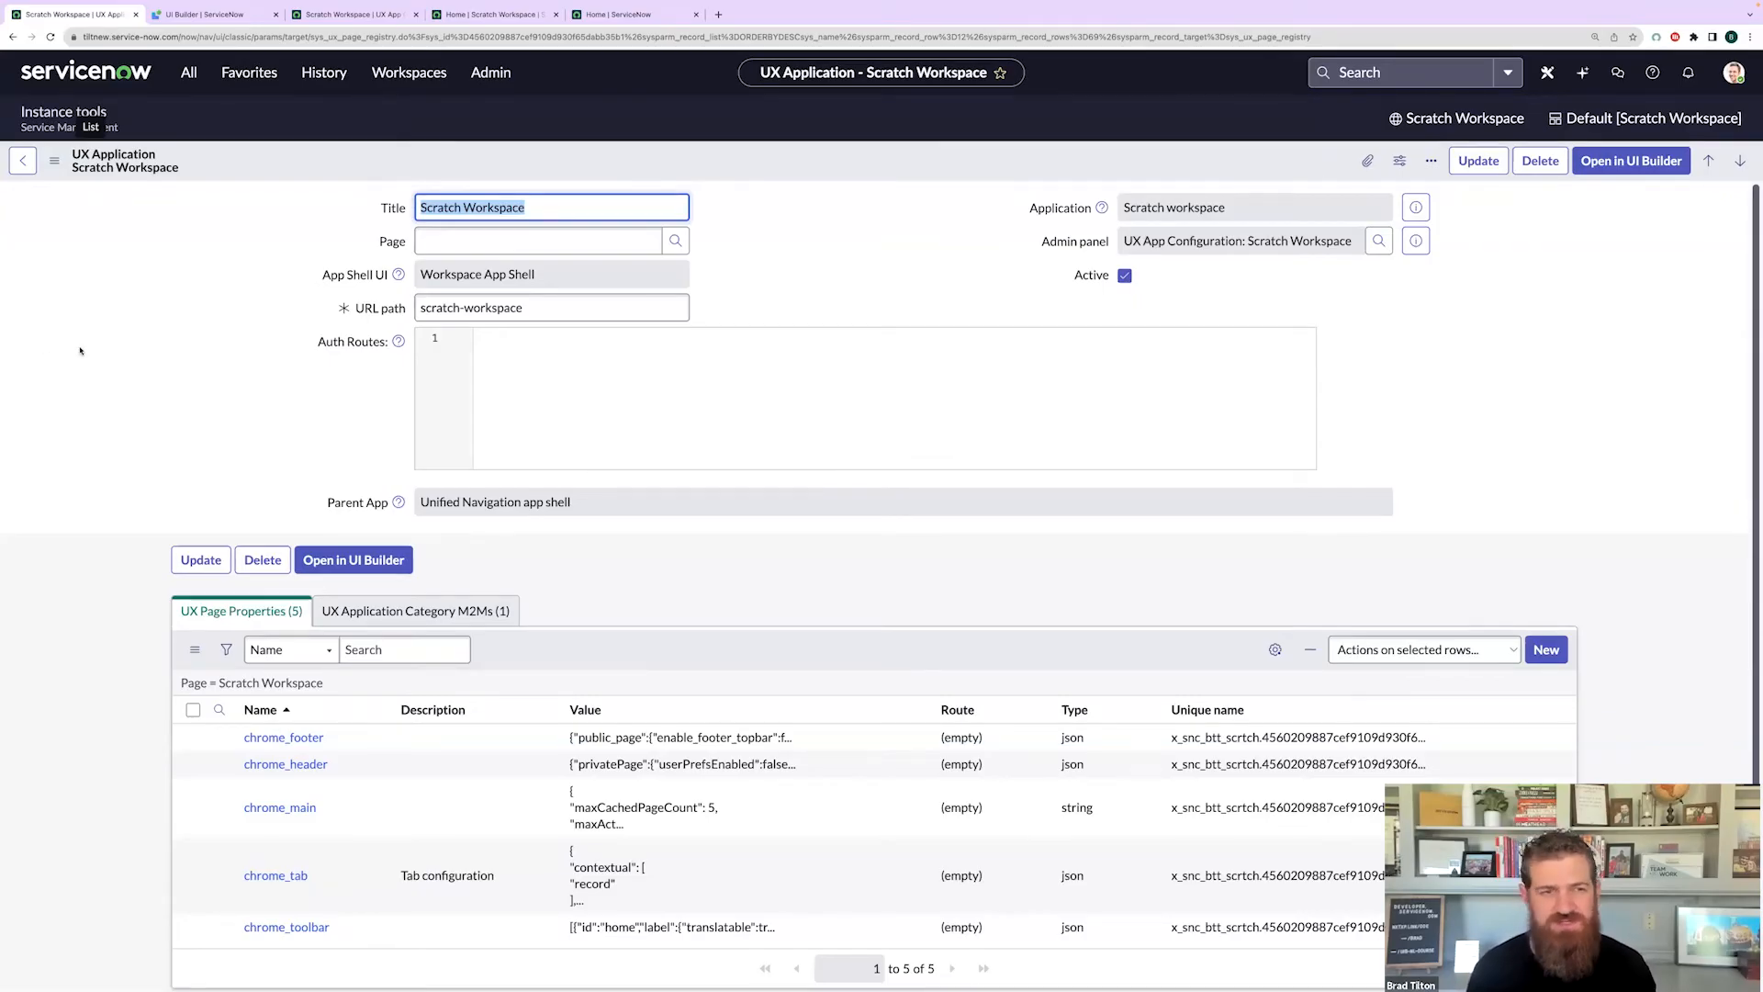
click(168, 345)
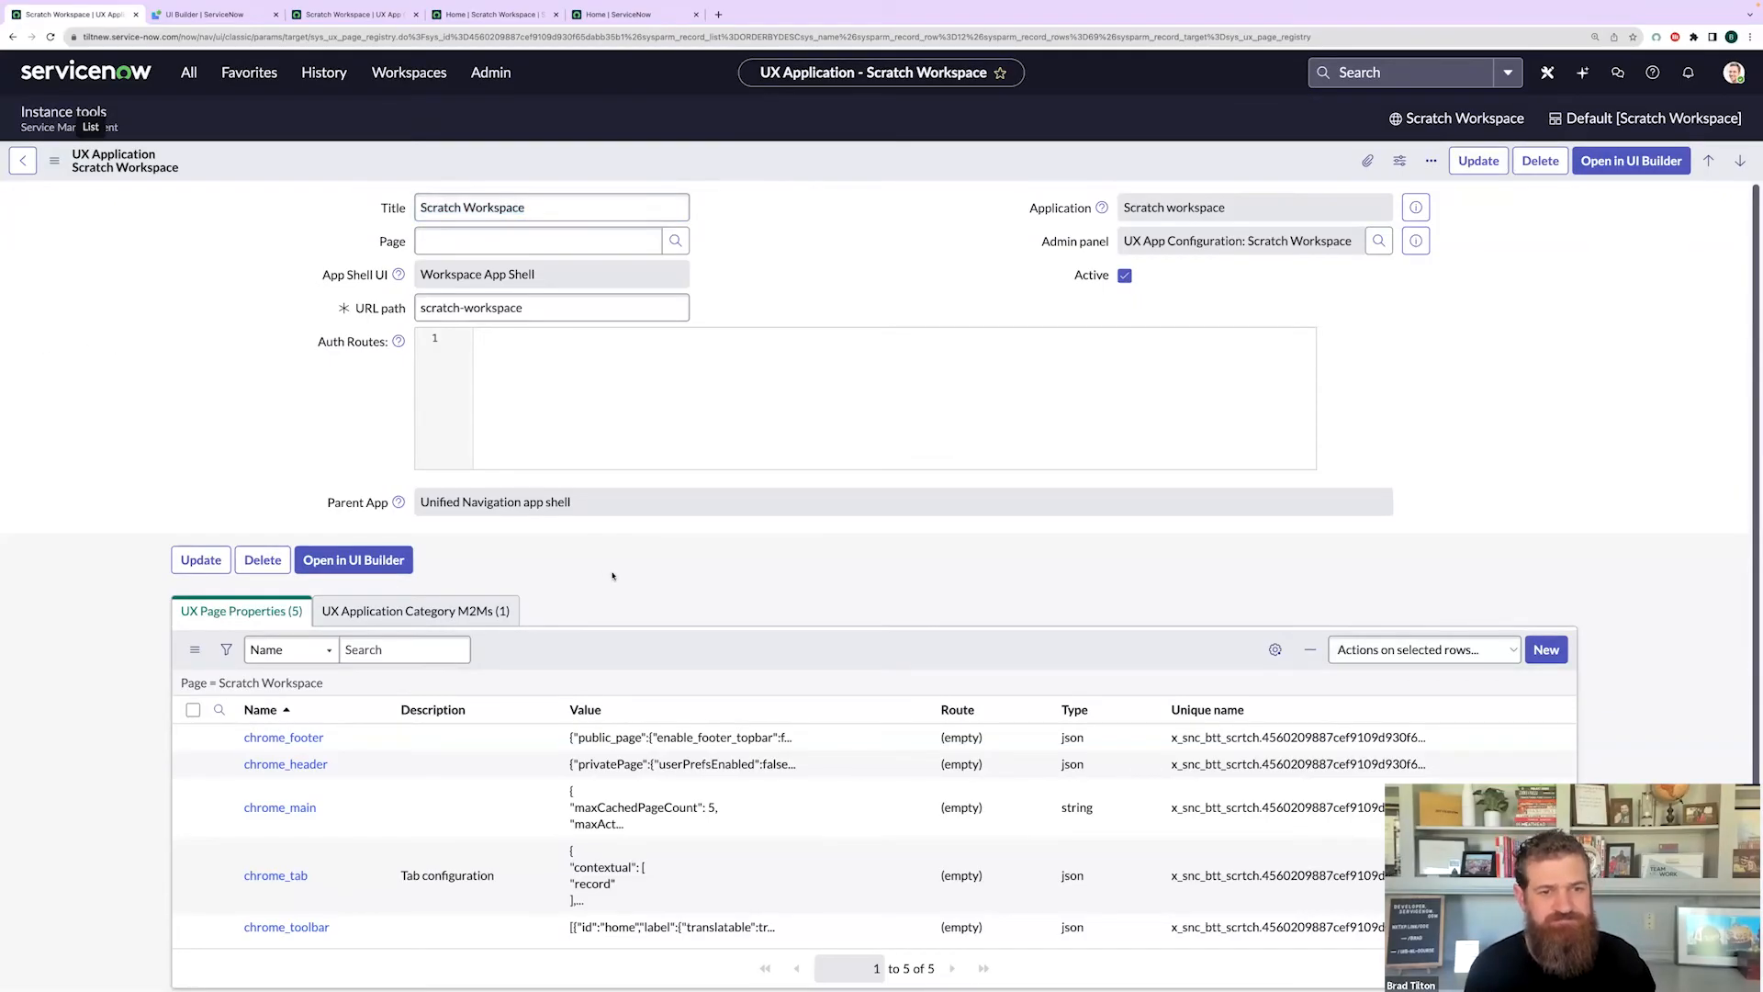
scroll(626, 574, down, 1)
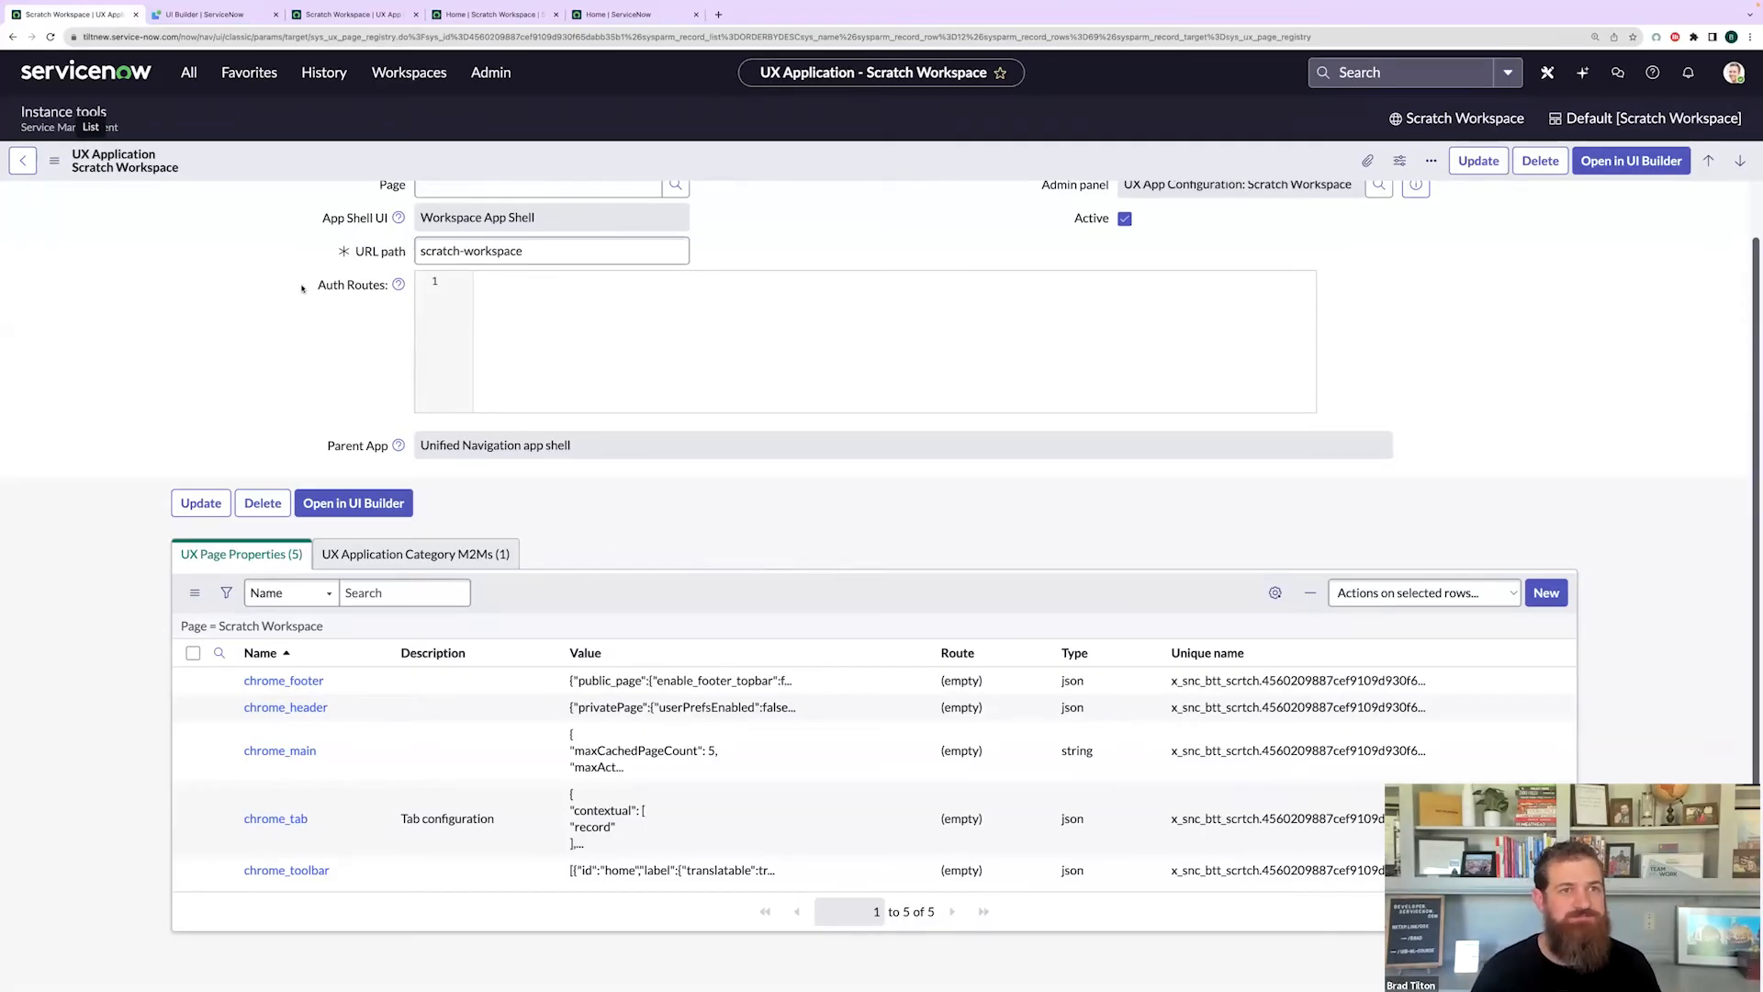
- Reload the UI Builder experience settings tab after the 401 session expiry, then return to the record
click(215, 17)
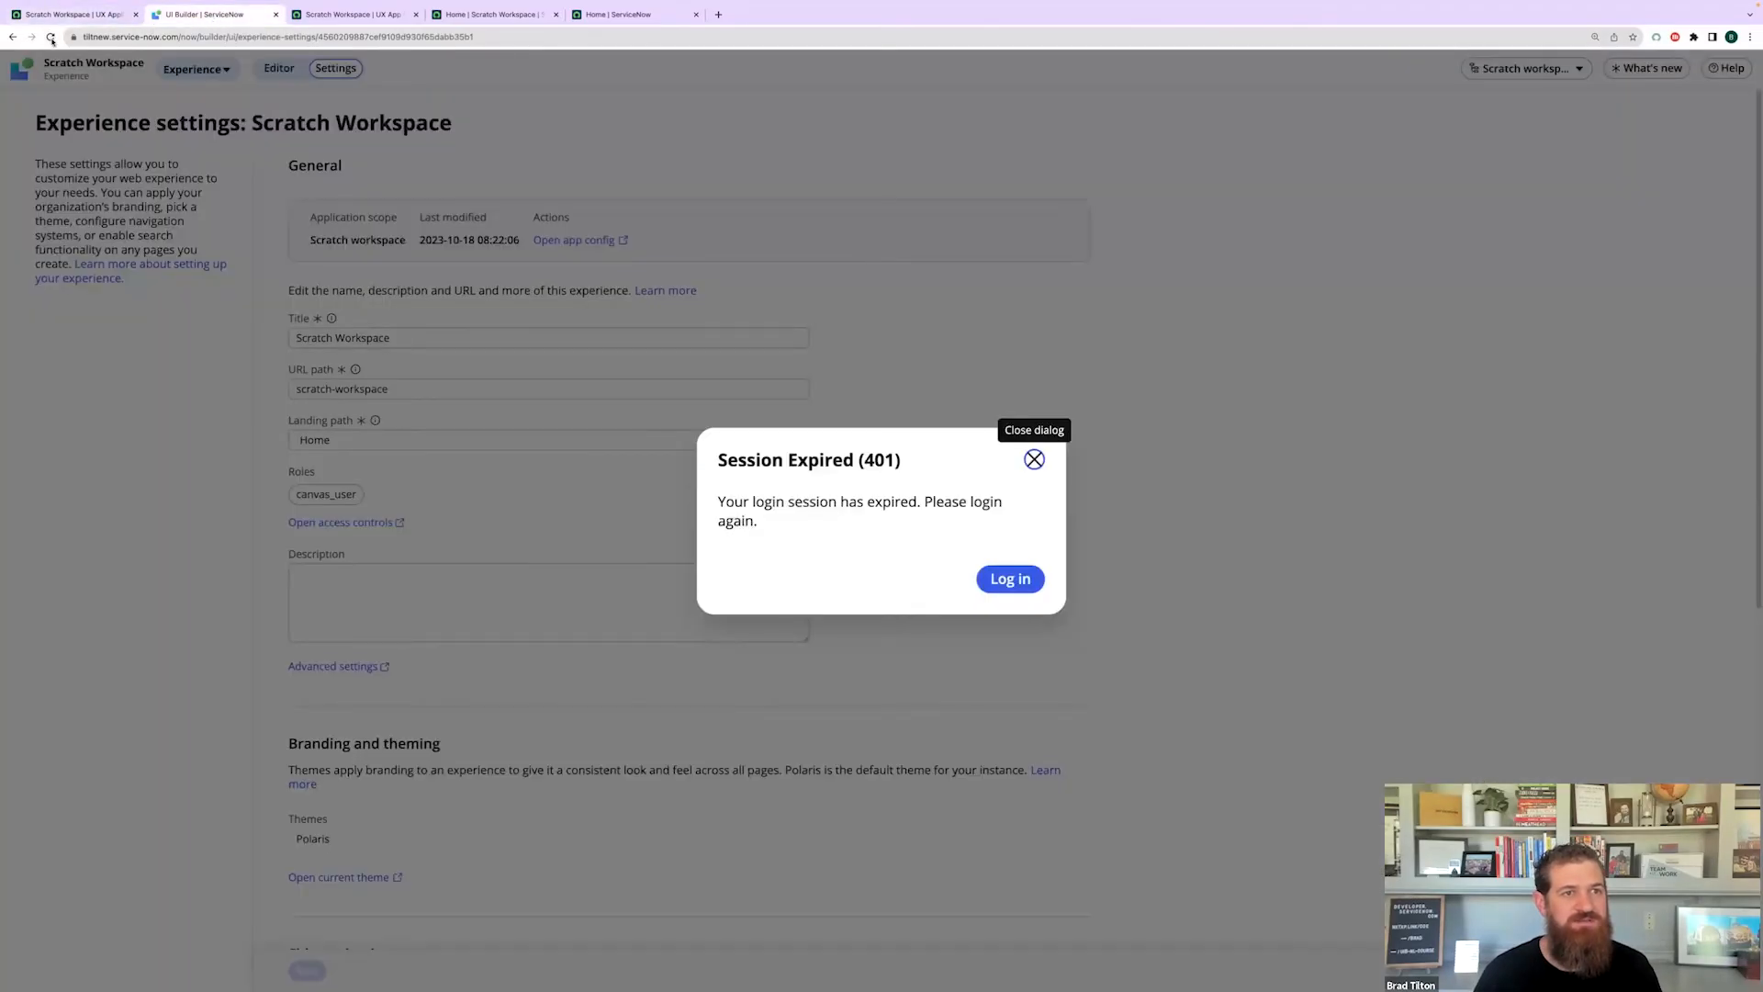
click(50, 37)
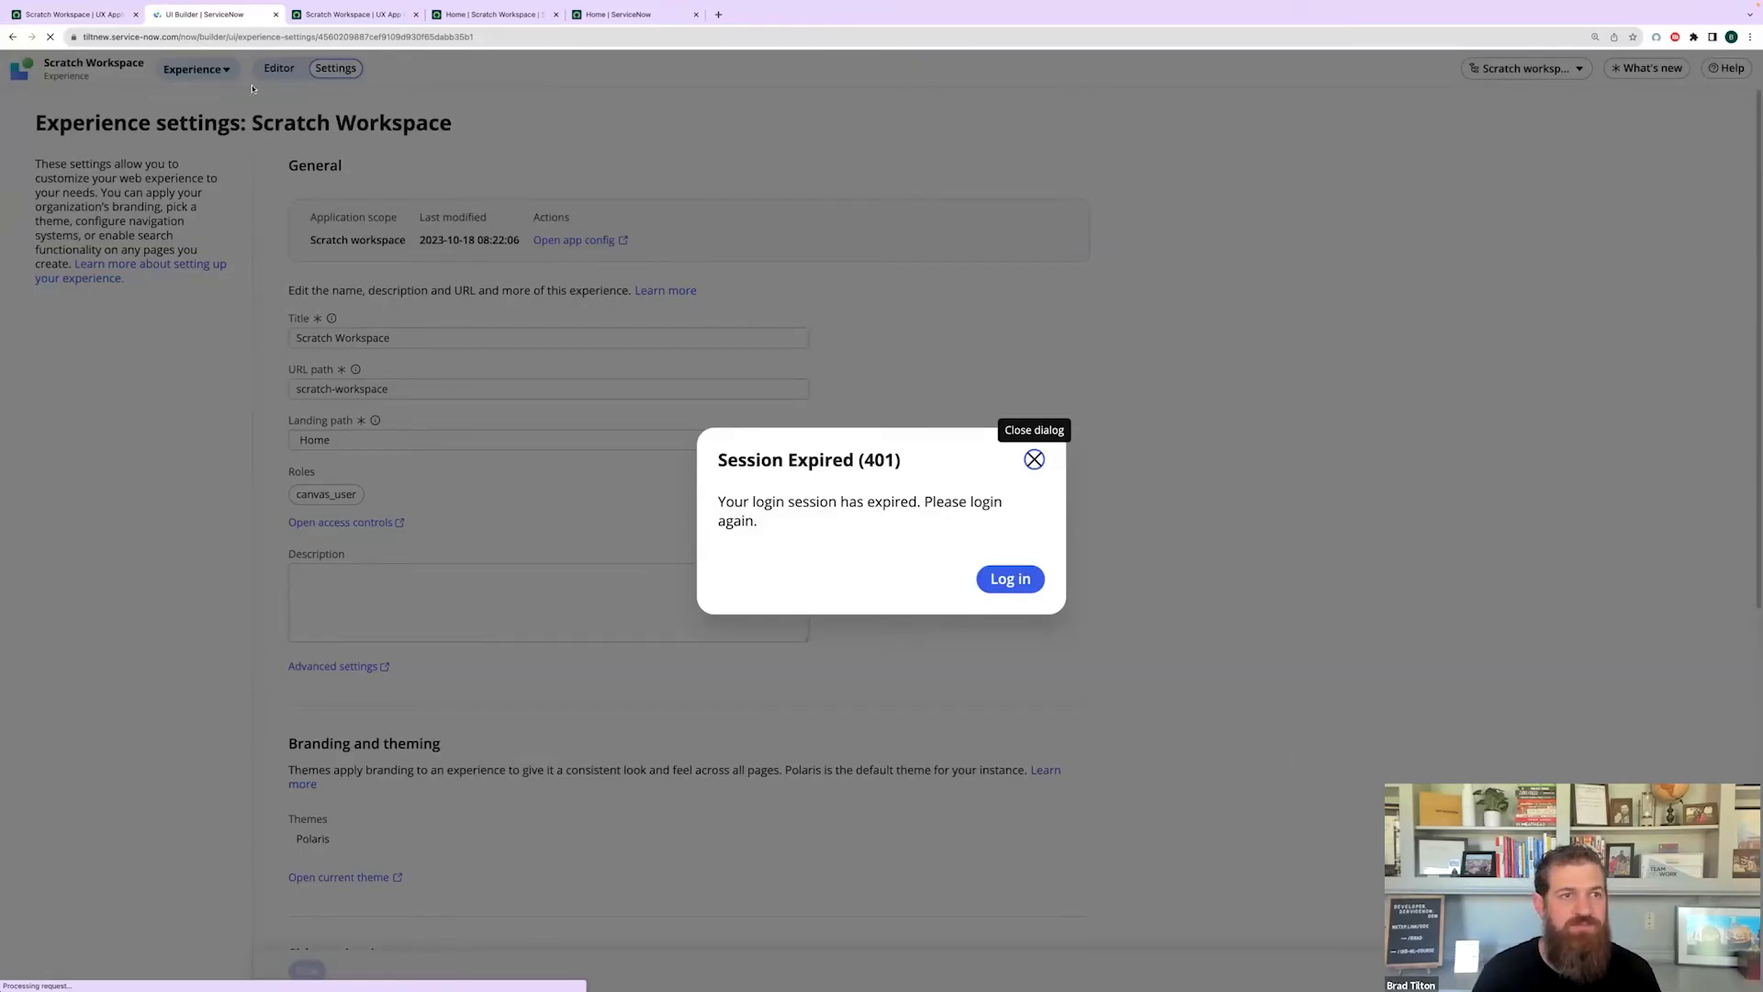
click(101, 15)
- Filter the navigator for 'ui b' and launch UI Builder in a new tab
click(189, 73)
text(ui b)
key(super+a)
key(BackSpace)
text(ui)
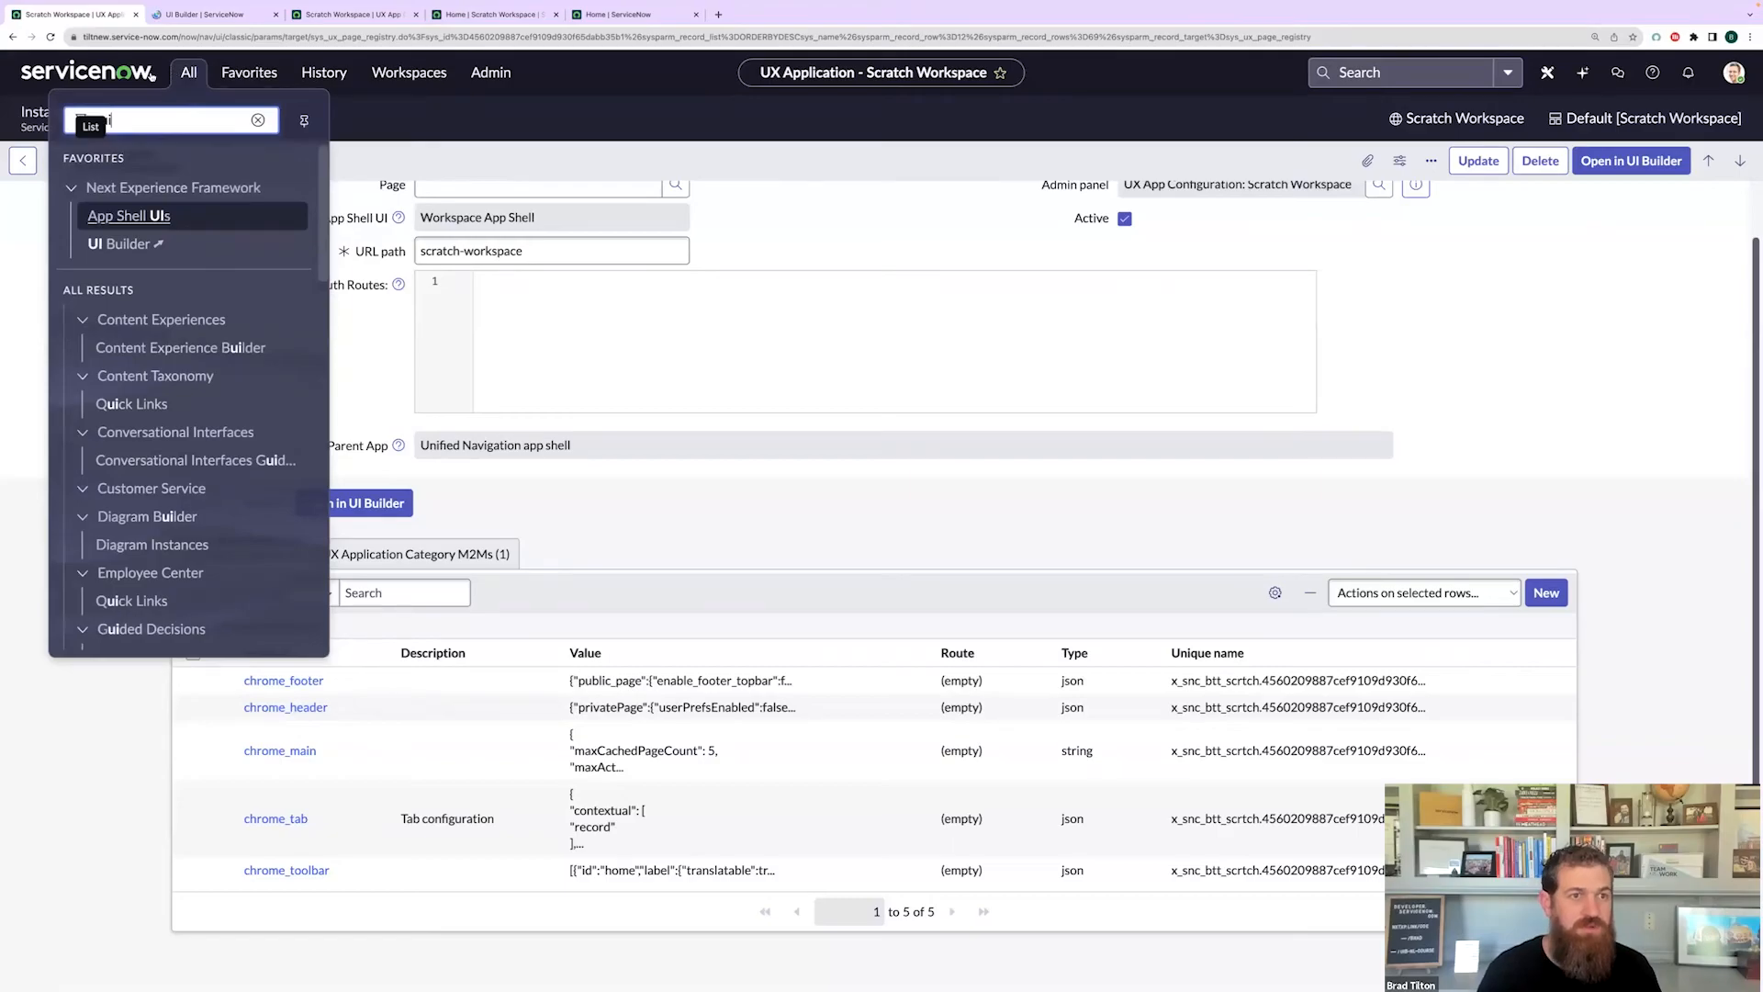
text( b)
click(133, 215)
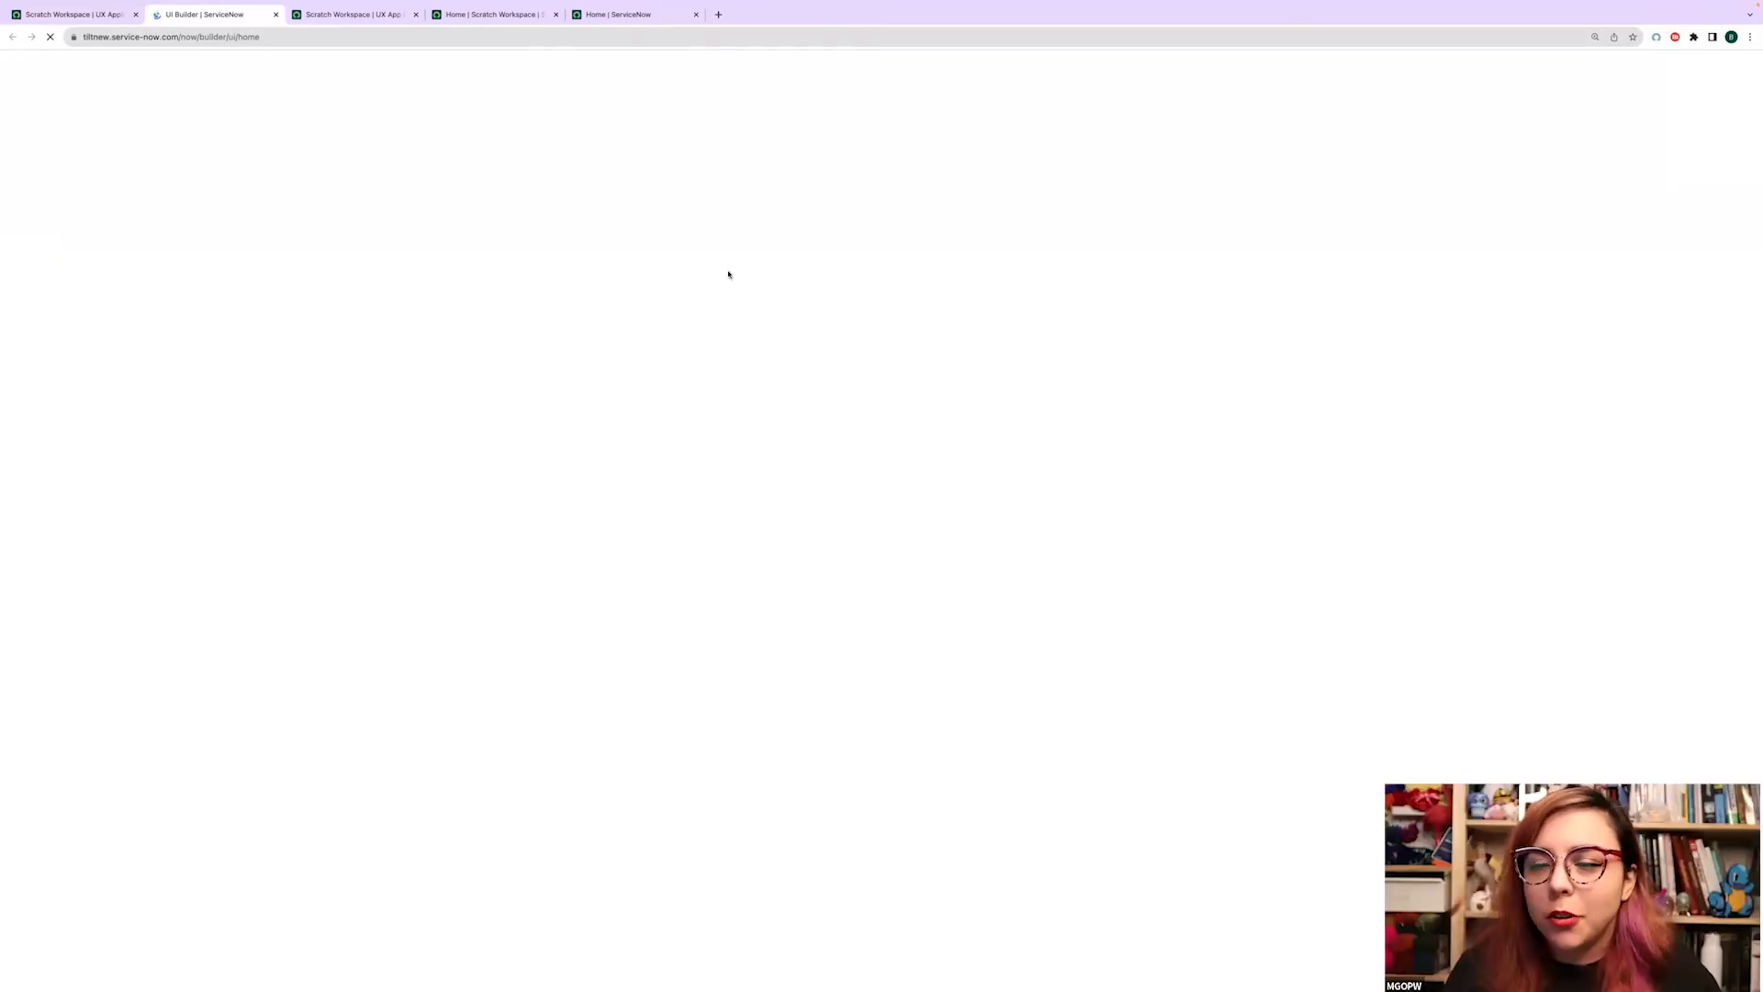
- Bring the Scratch Workspace UX Application record to the front, scrolled to the top
click(92, 14)
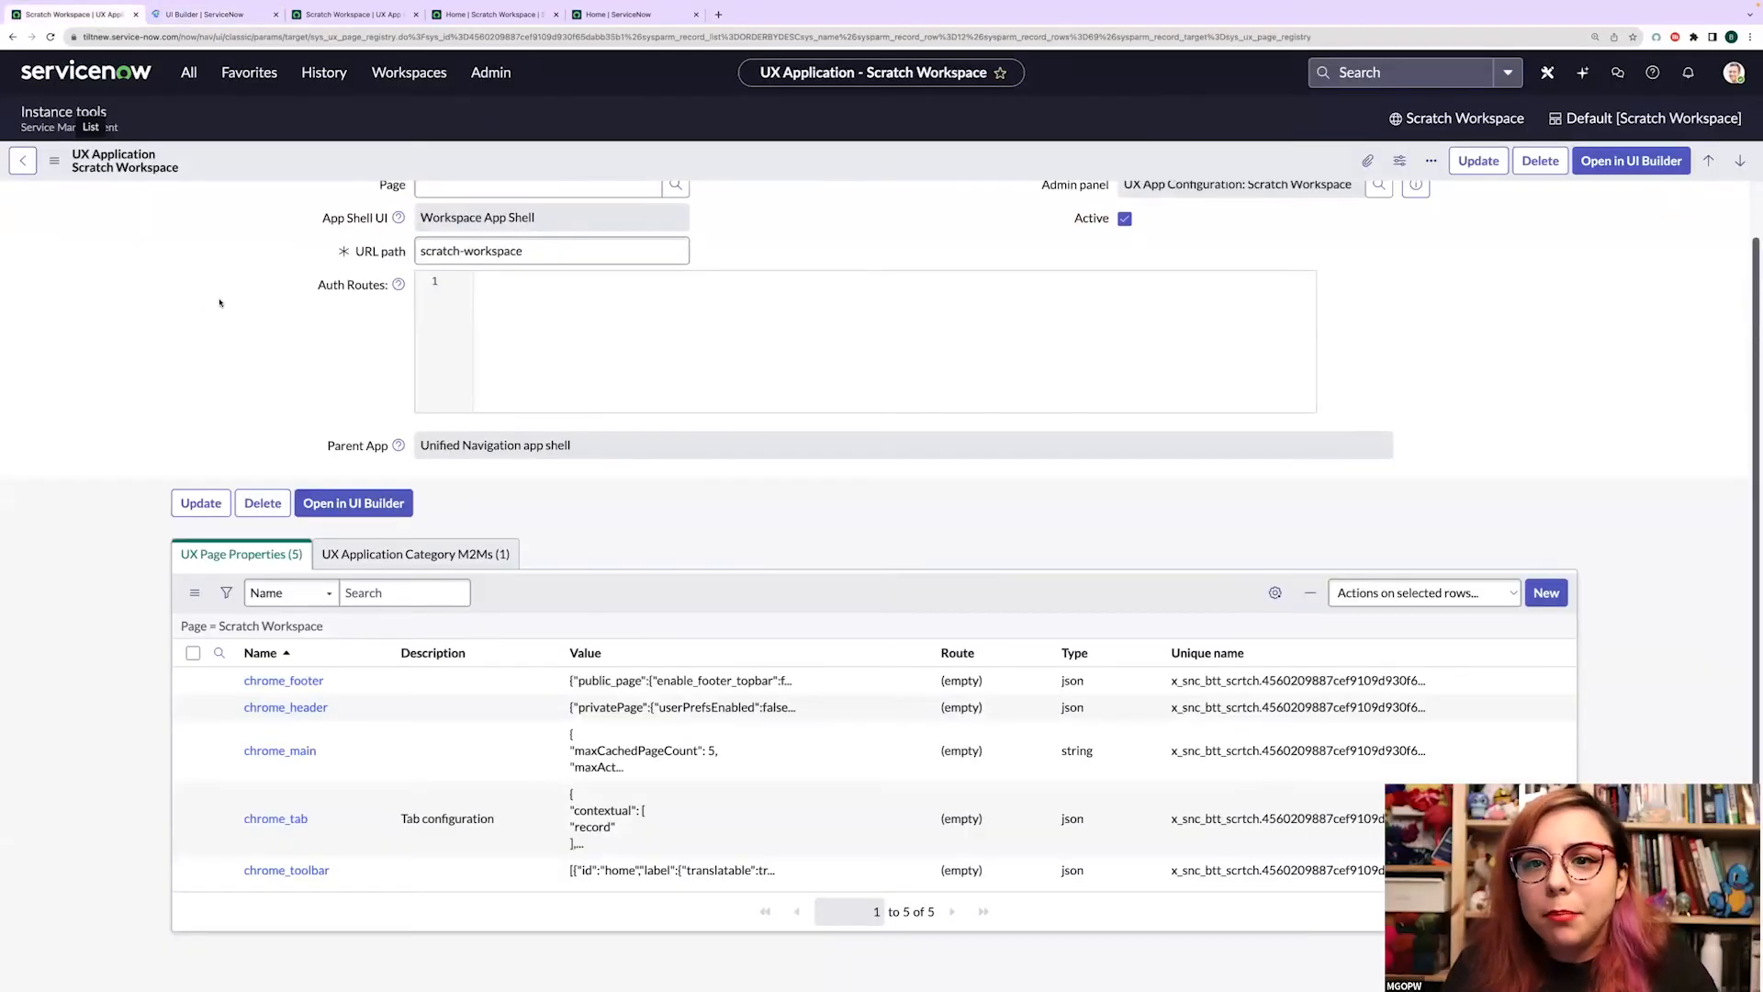
scroll(758, 475, up, 1)
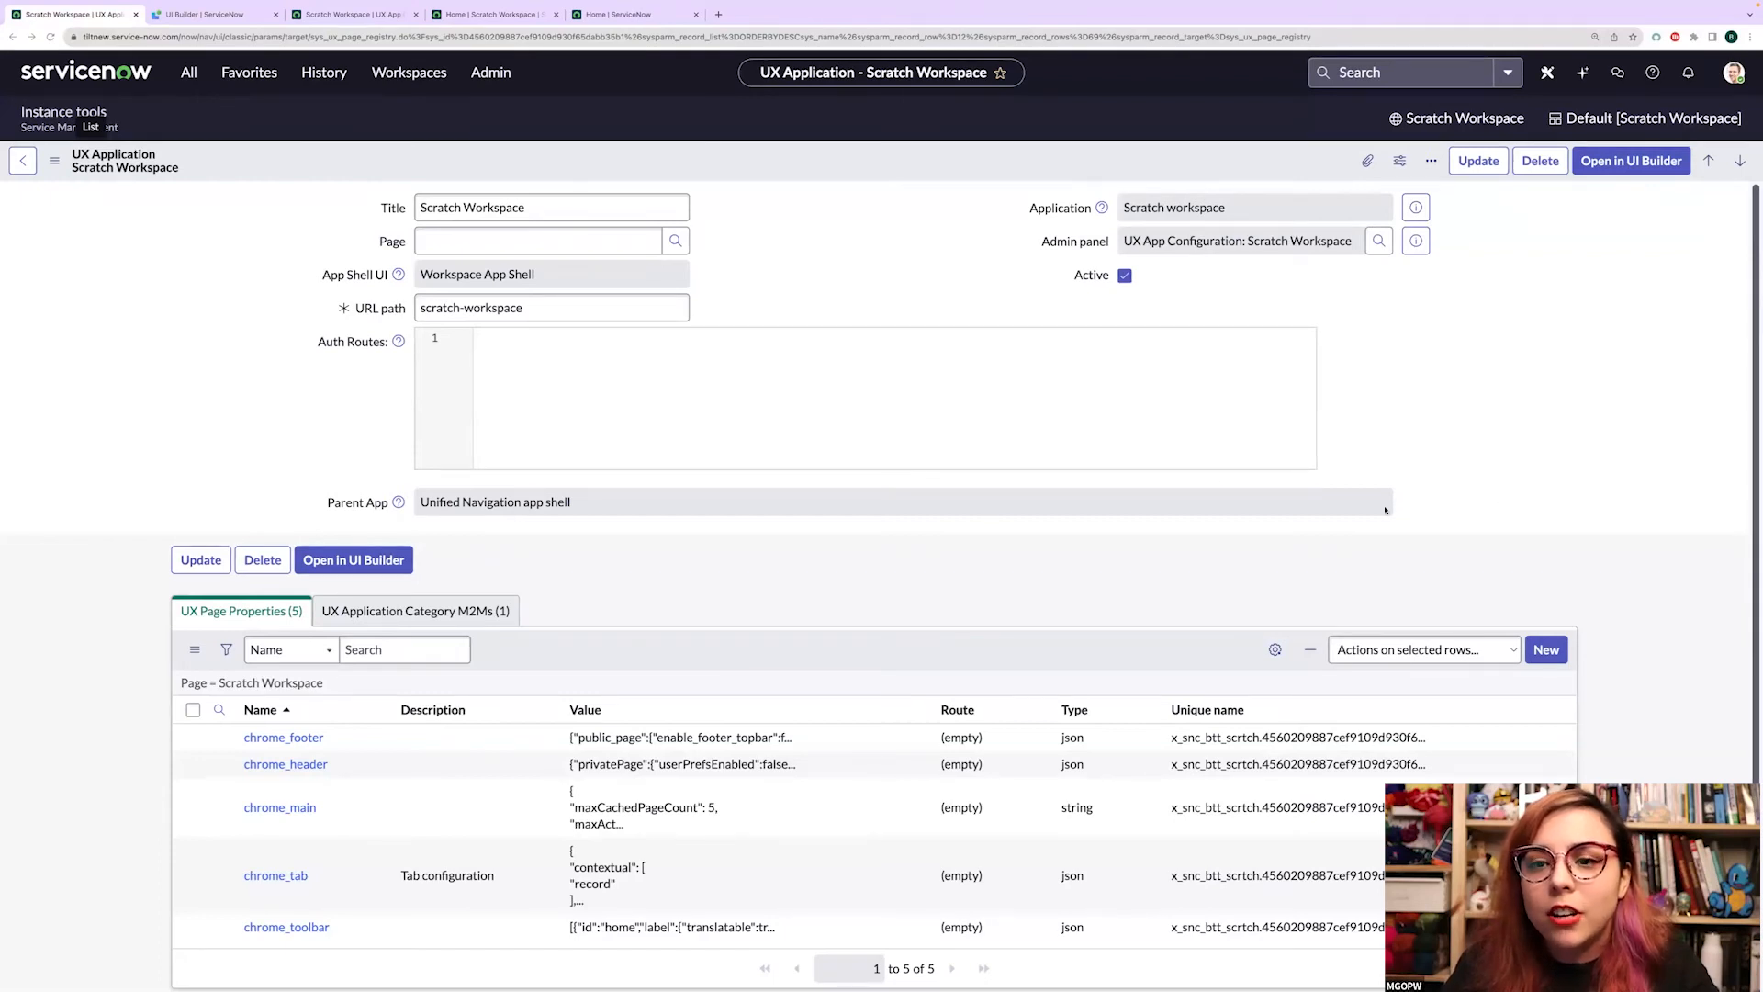
- Edit the Scratch Workspace List page's Default variant in UI Builder and open List nav's menu configurations
click(215, 15)
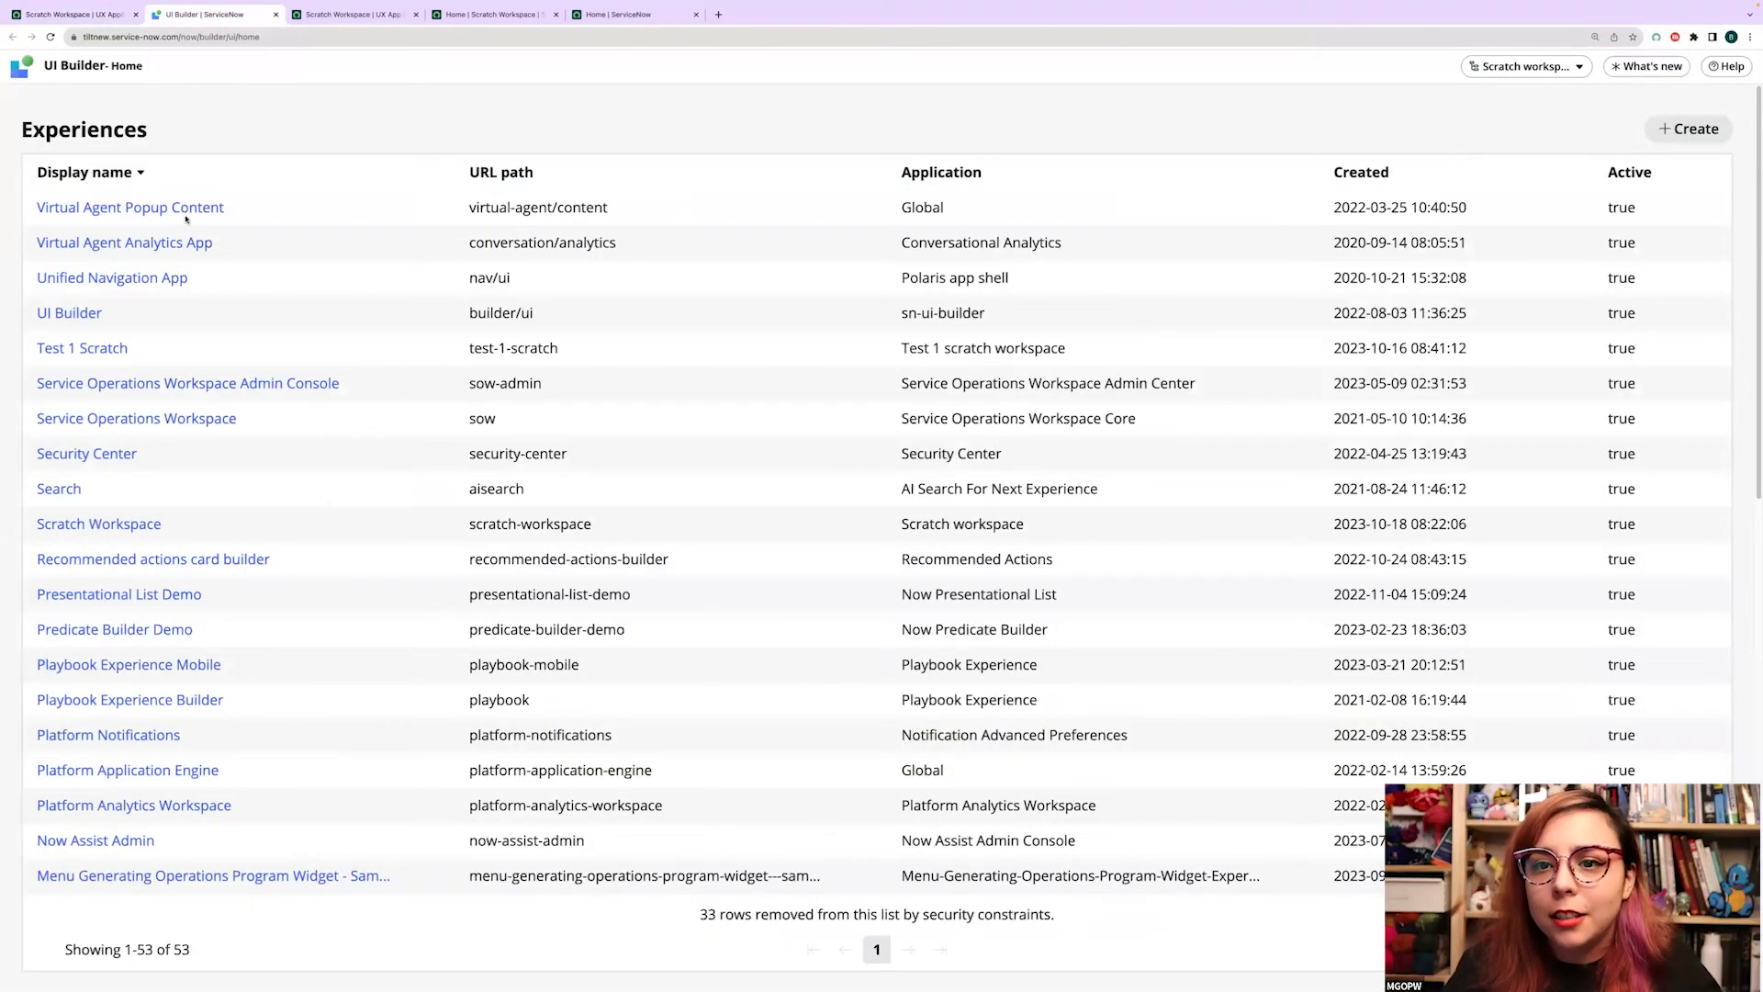
click(111, 524)
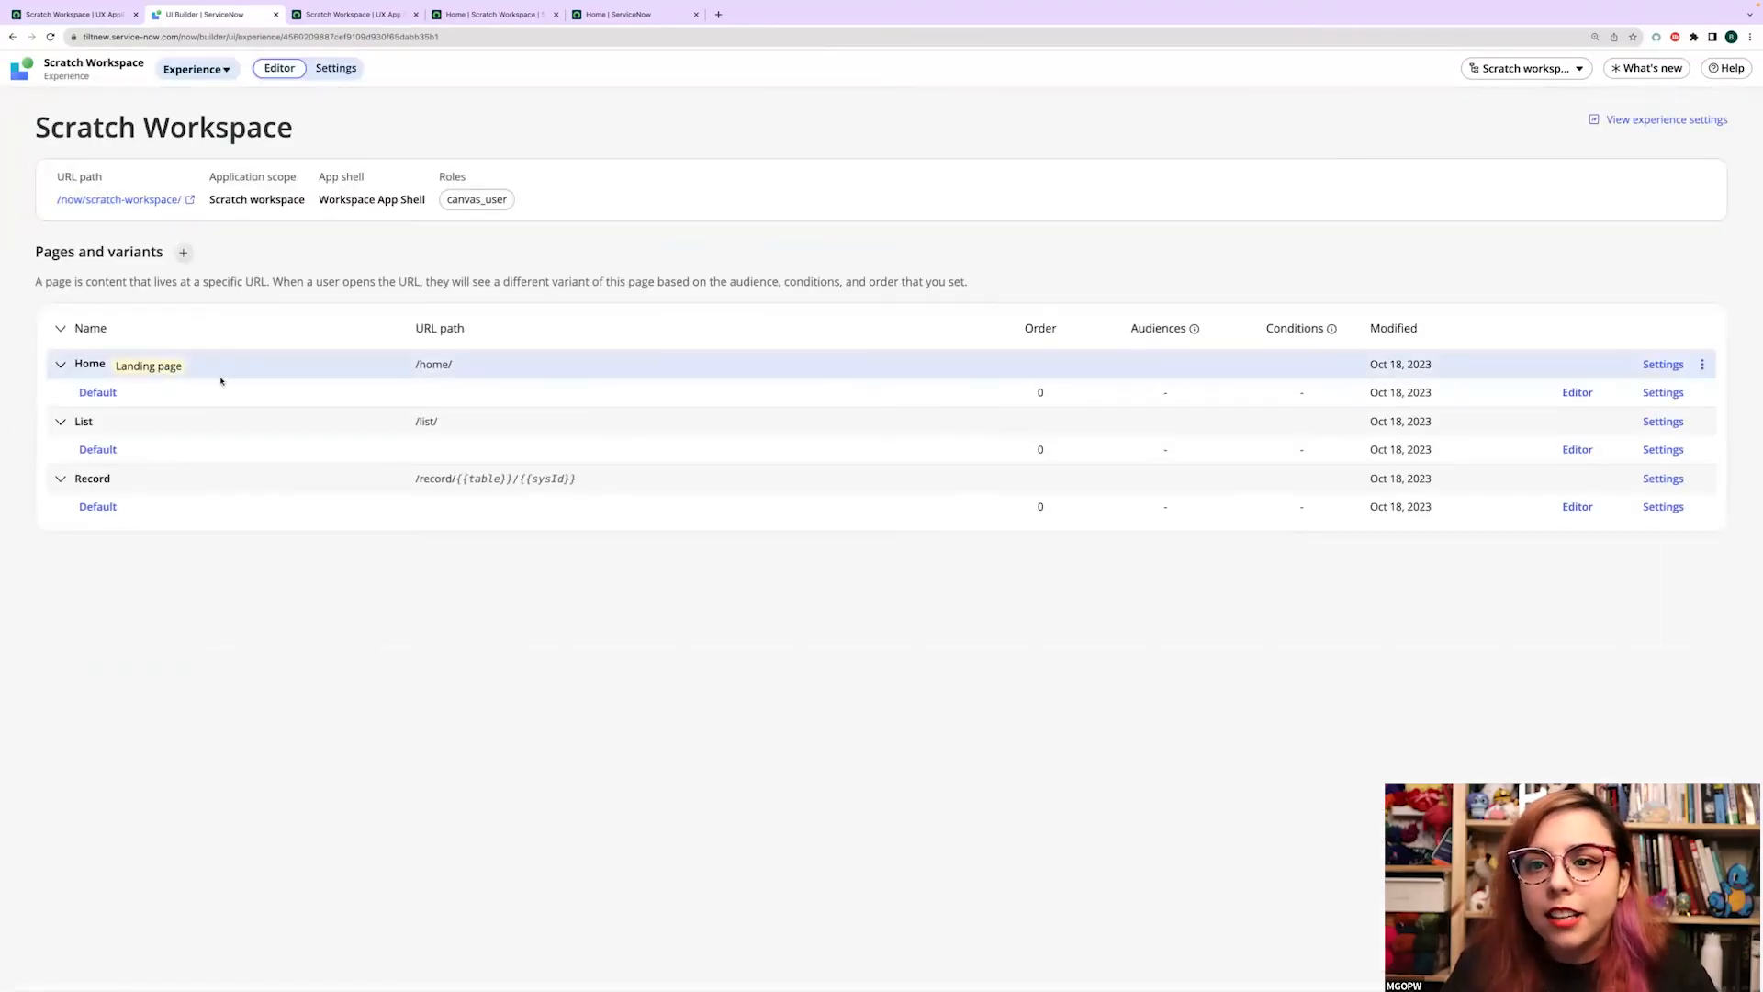
click(1578, 450)
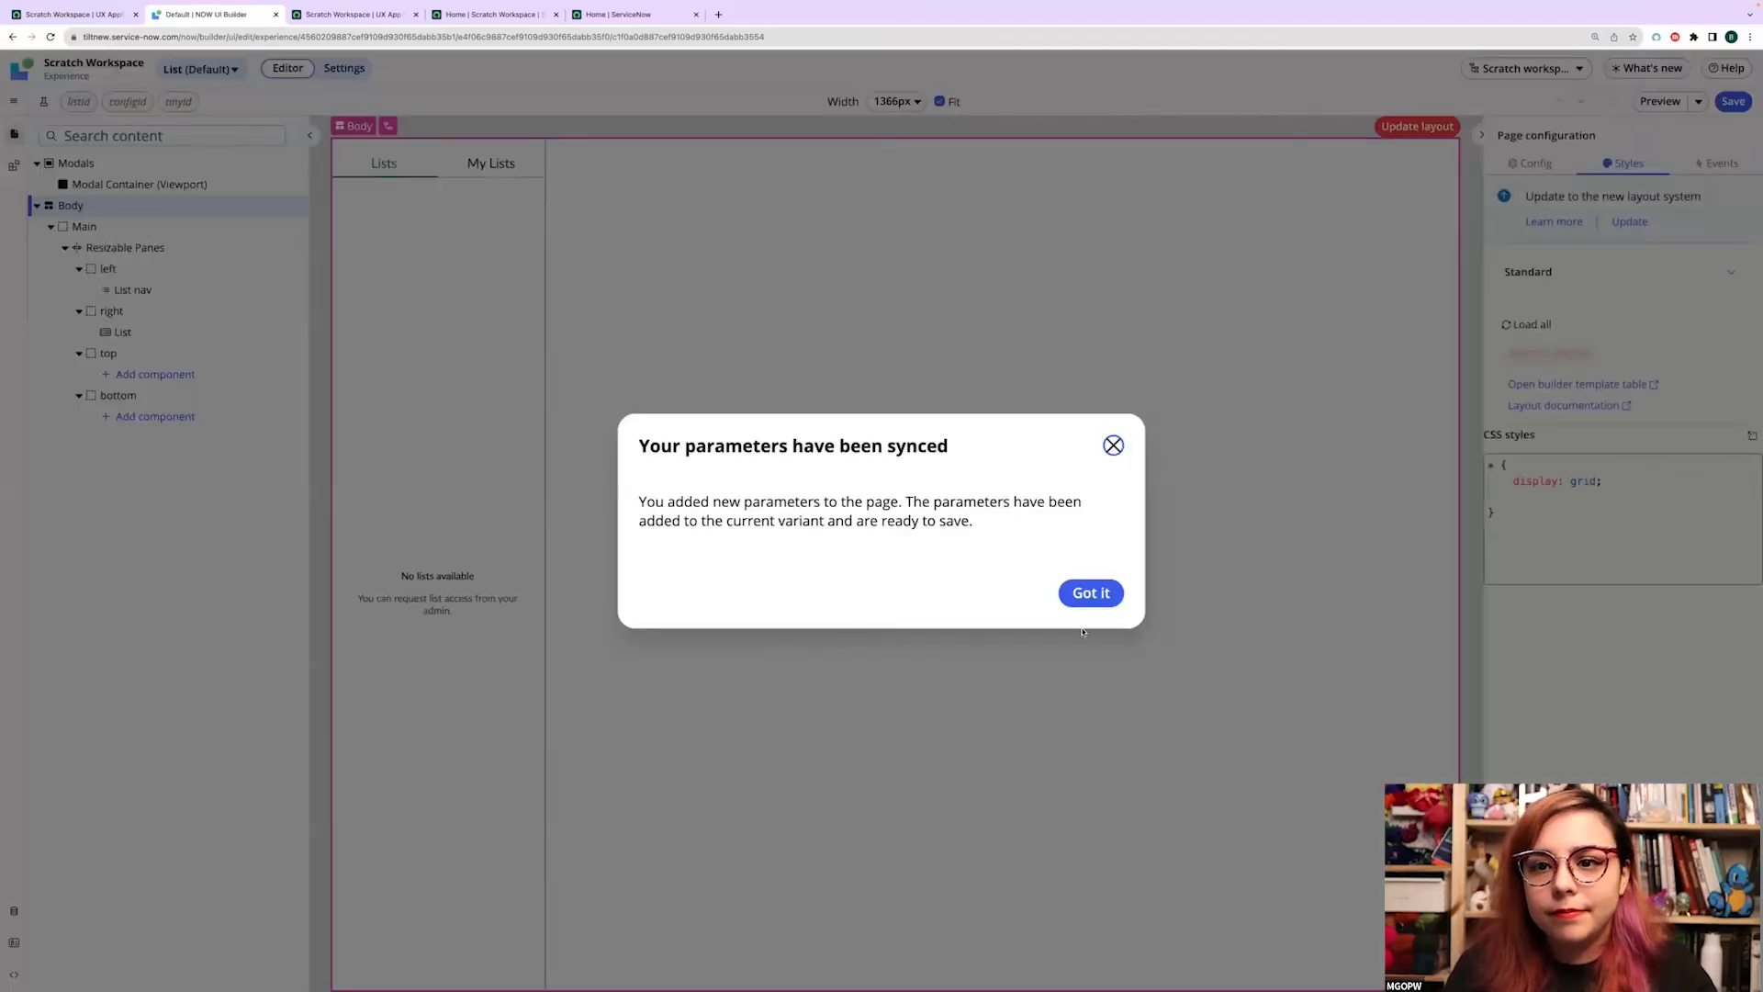
click(1091, 592)
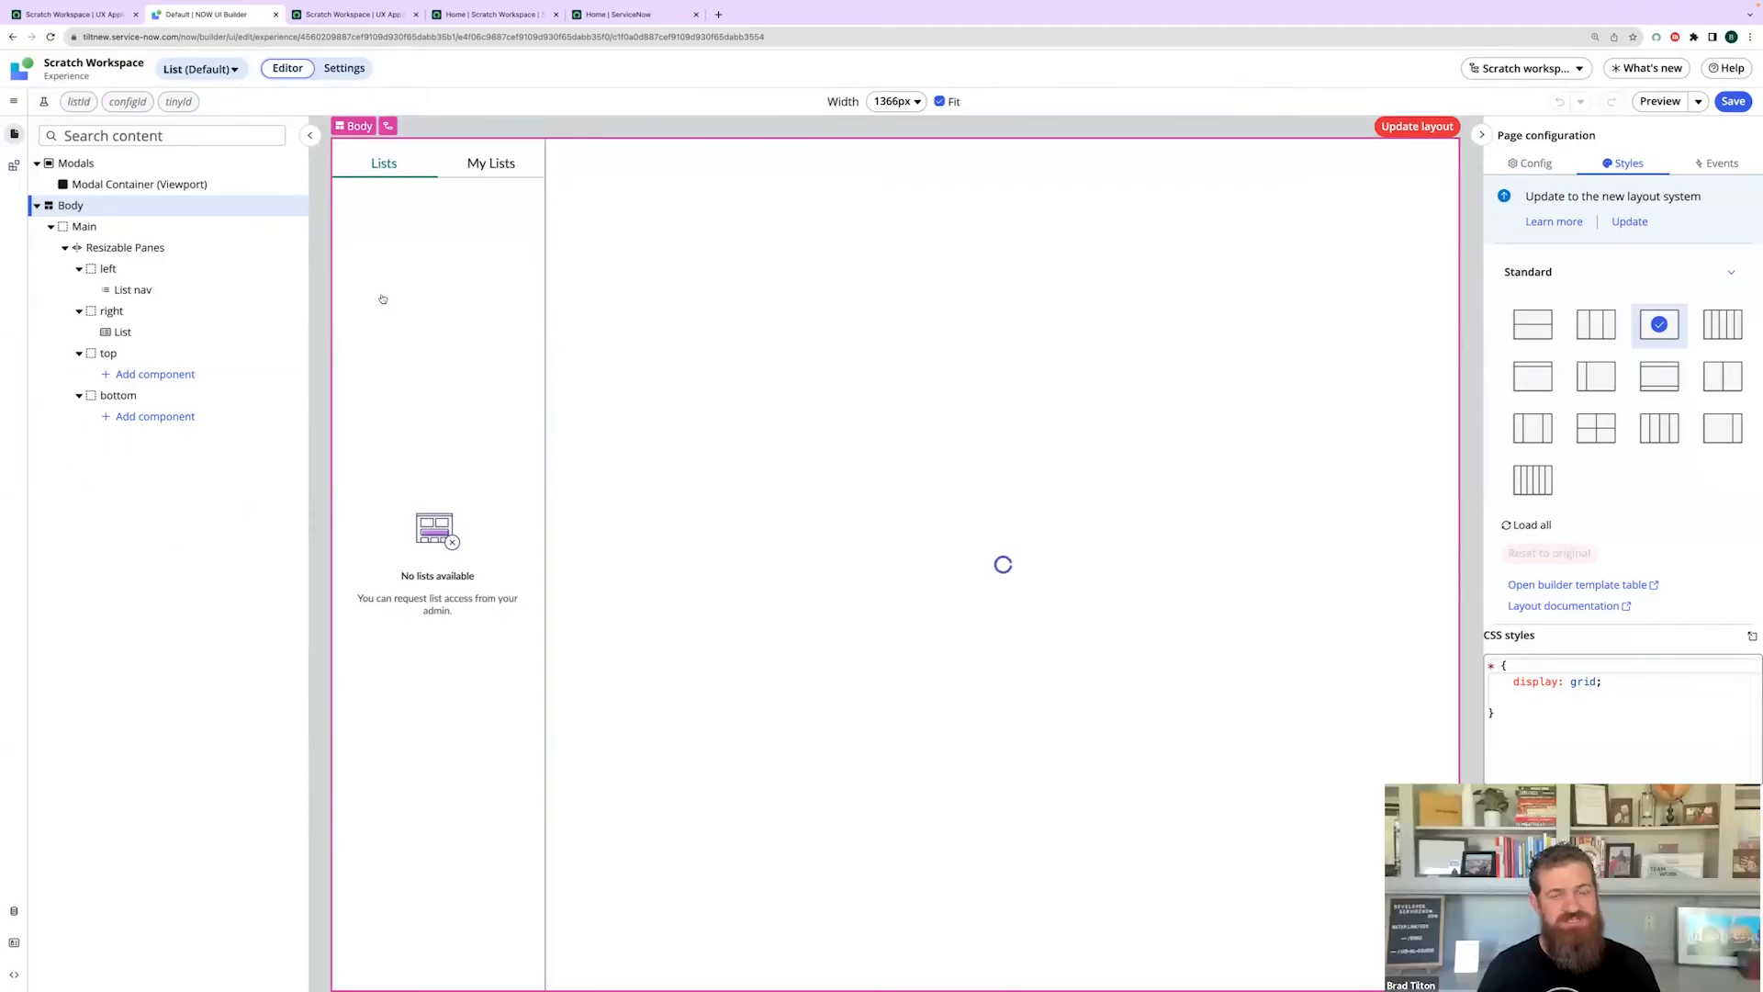
click(138, 289)
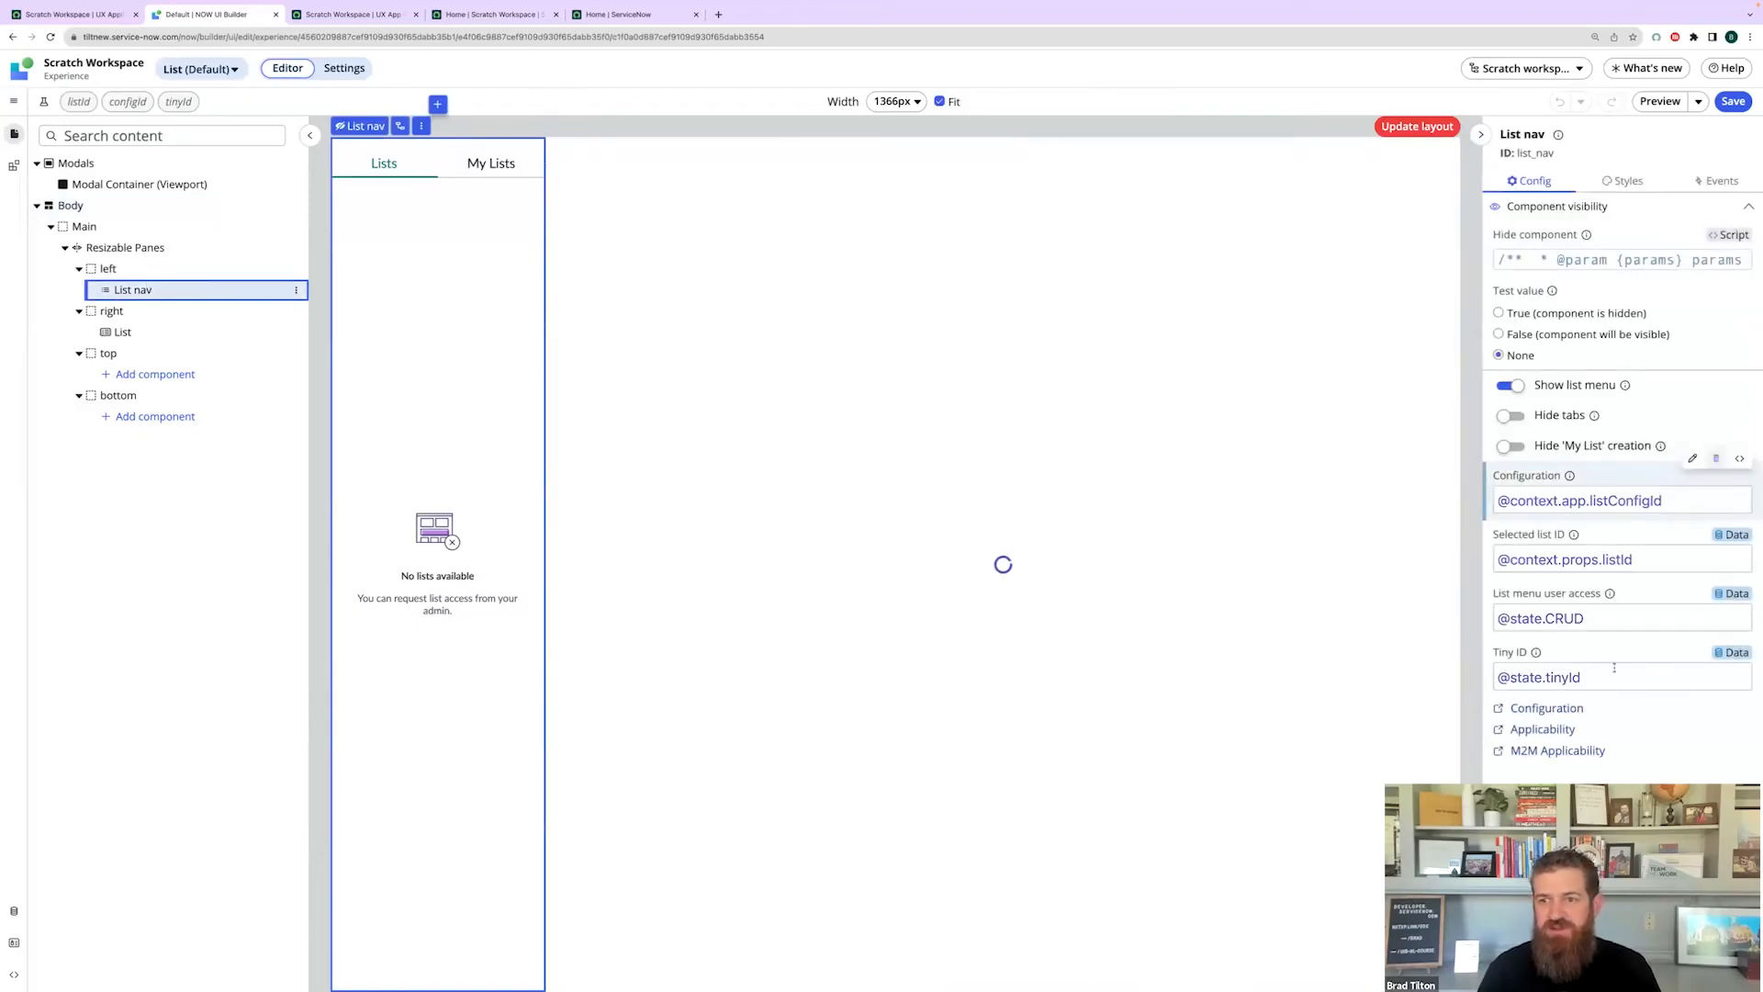
click(1548, 710)
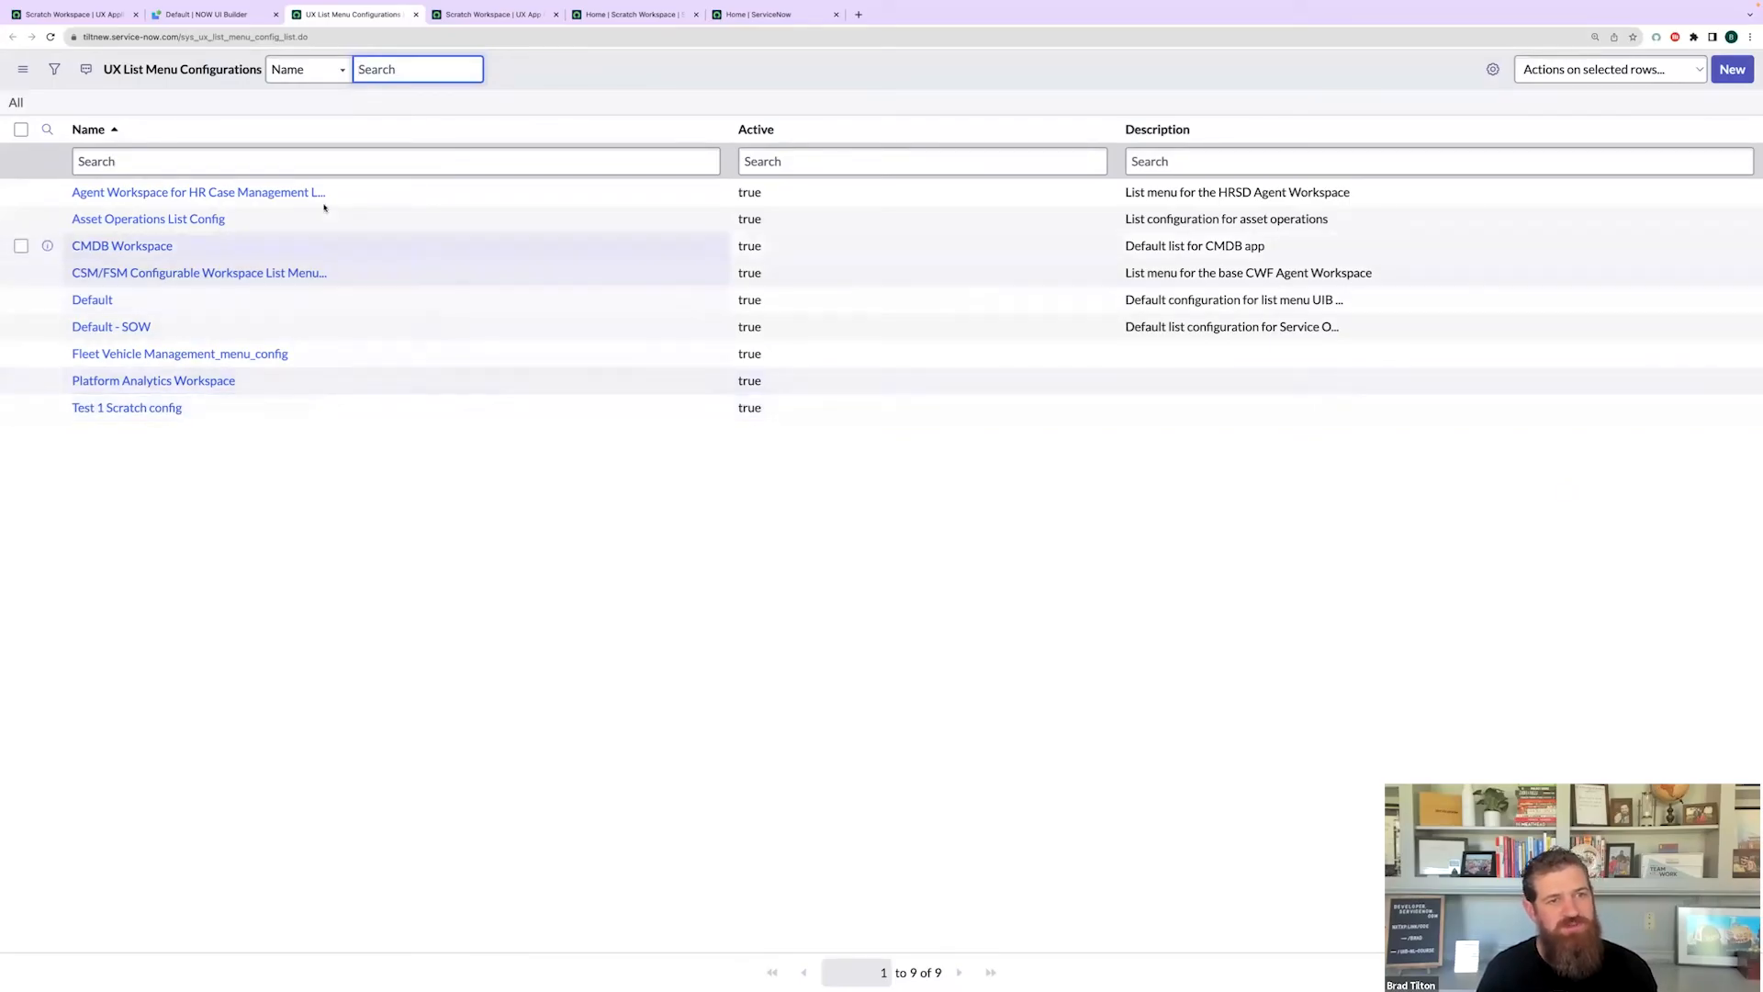
- Save a new list menu configuration named 'Scratch Workspace config' and start a list category under it
click(1733, 71)
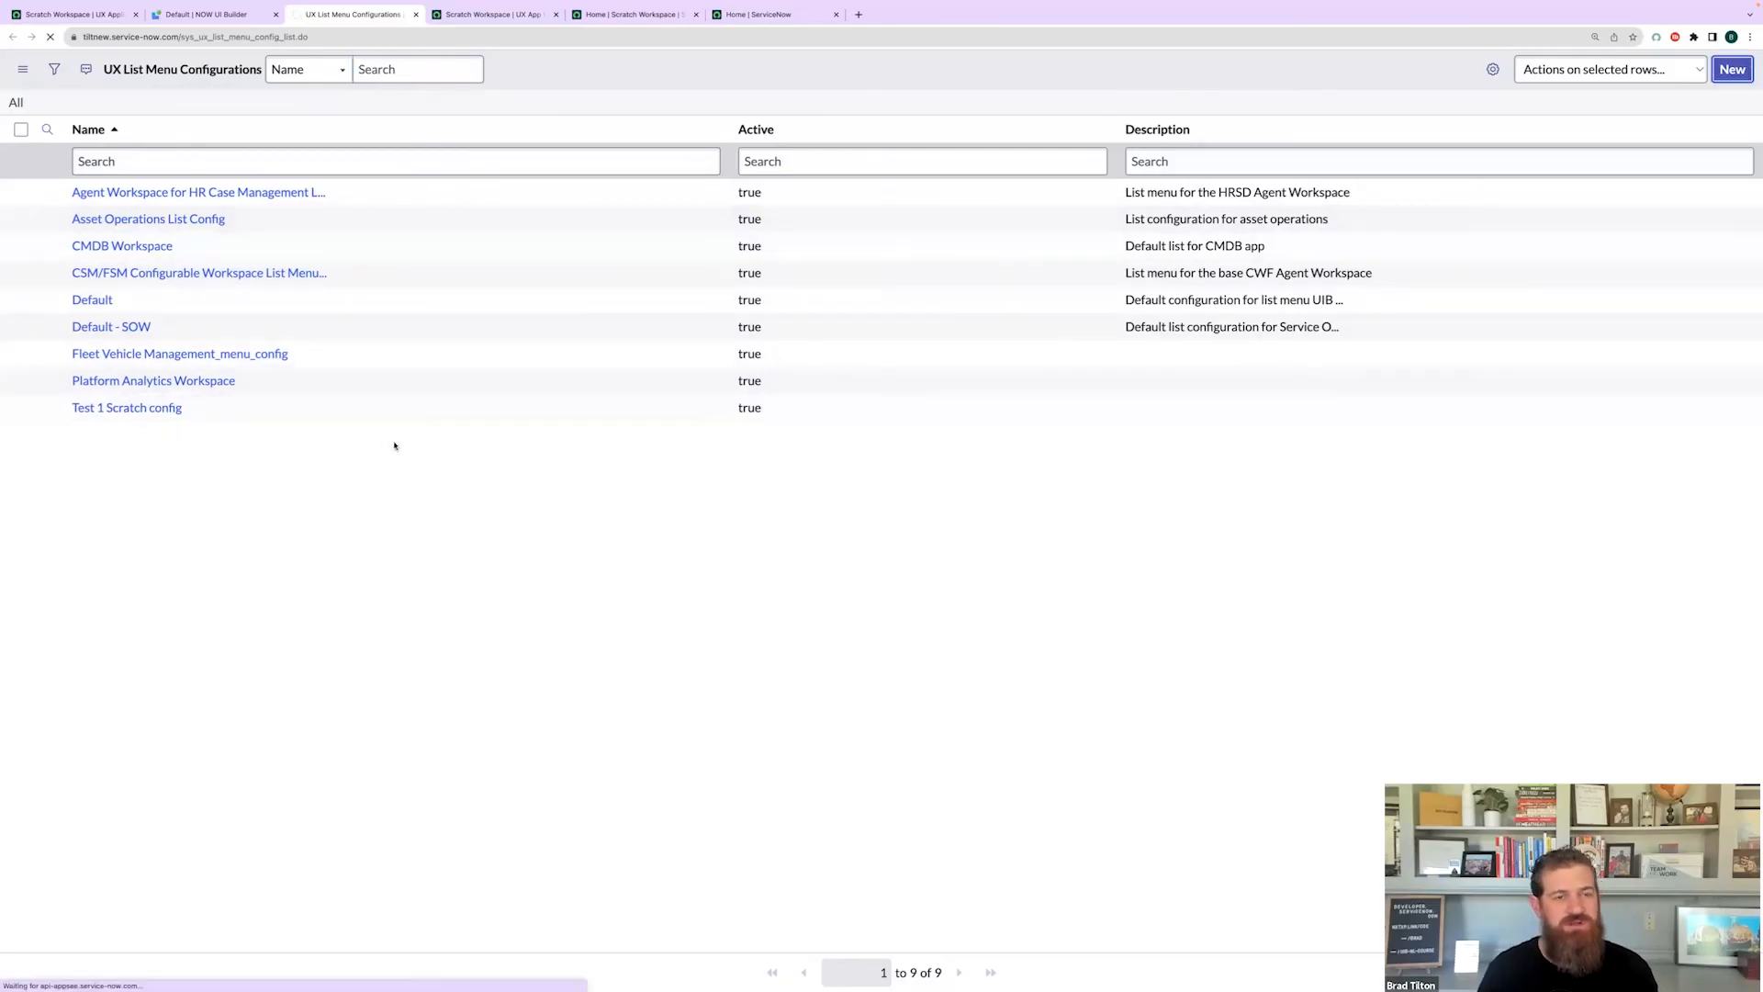
text(Scratch wo)
key(BackSpace)
key(BackSpace)
key(BackSpace)
text(Workspace)
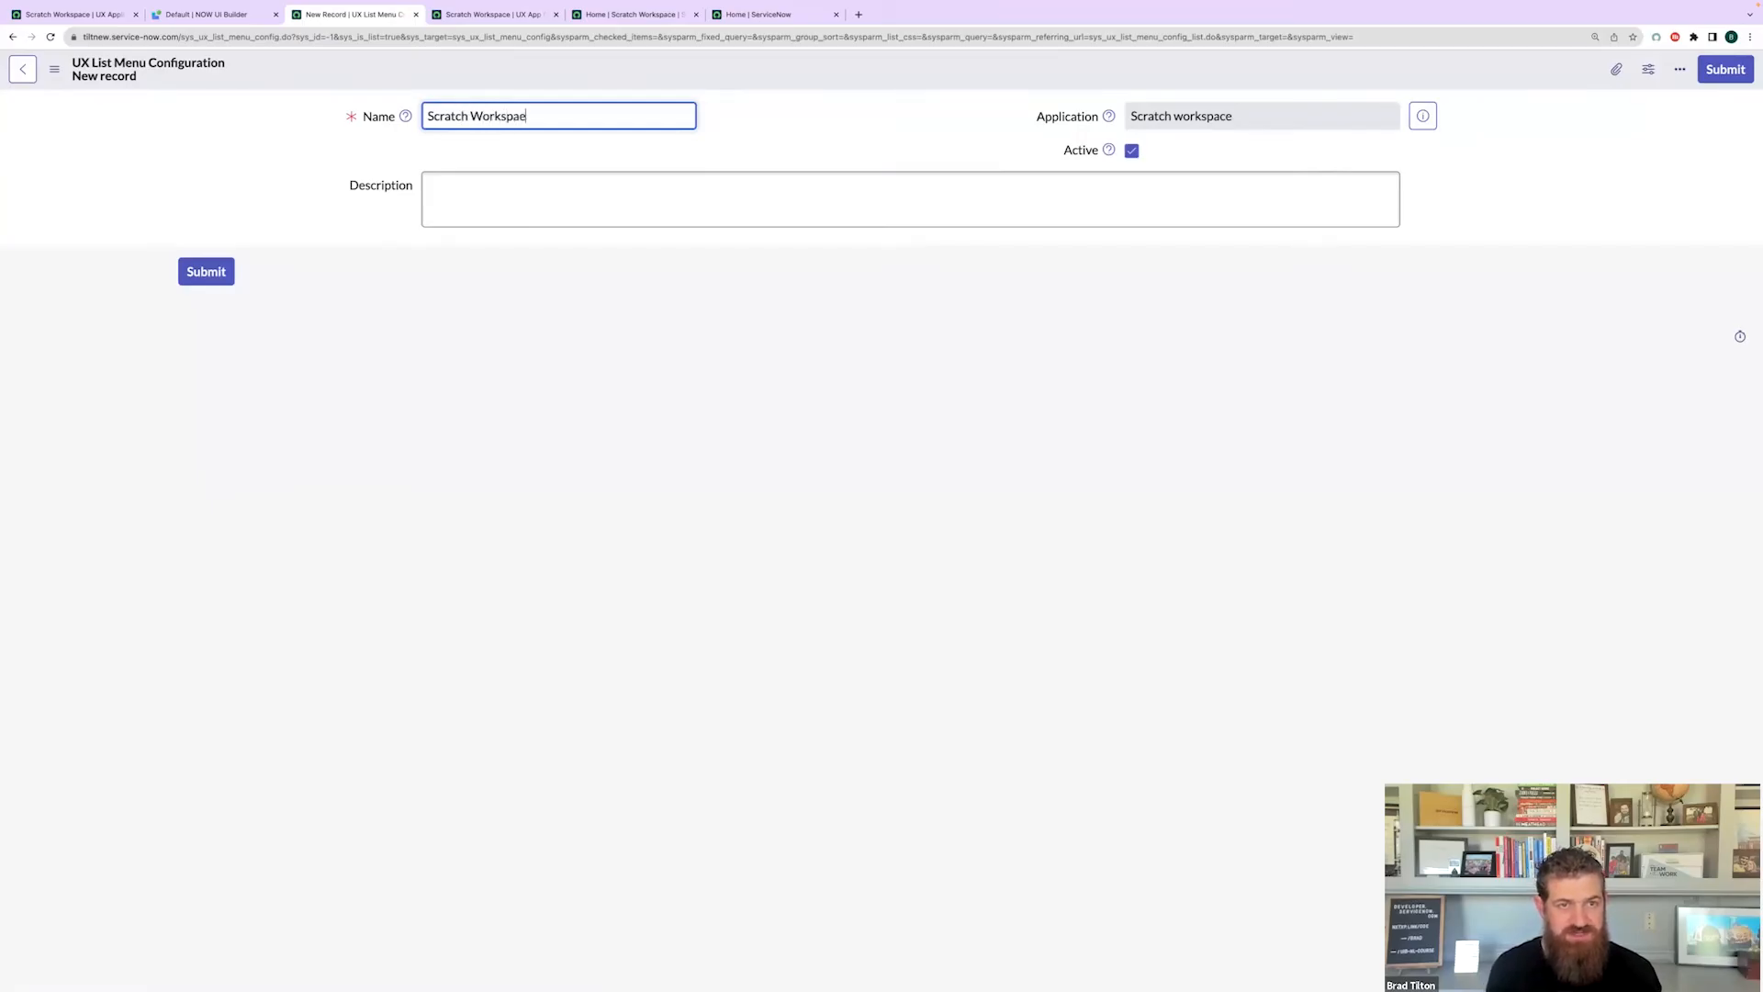
text( config)
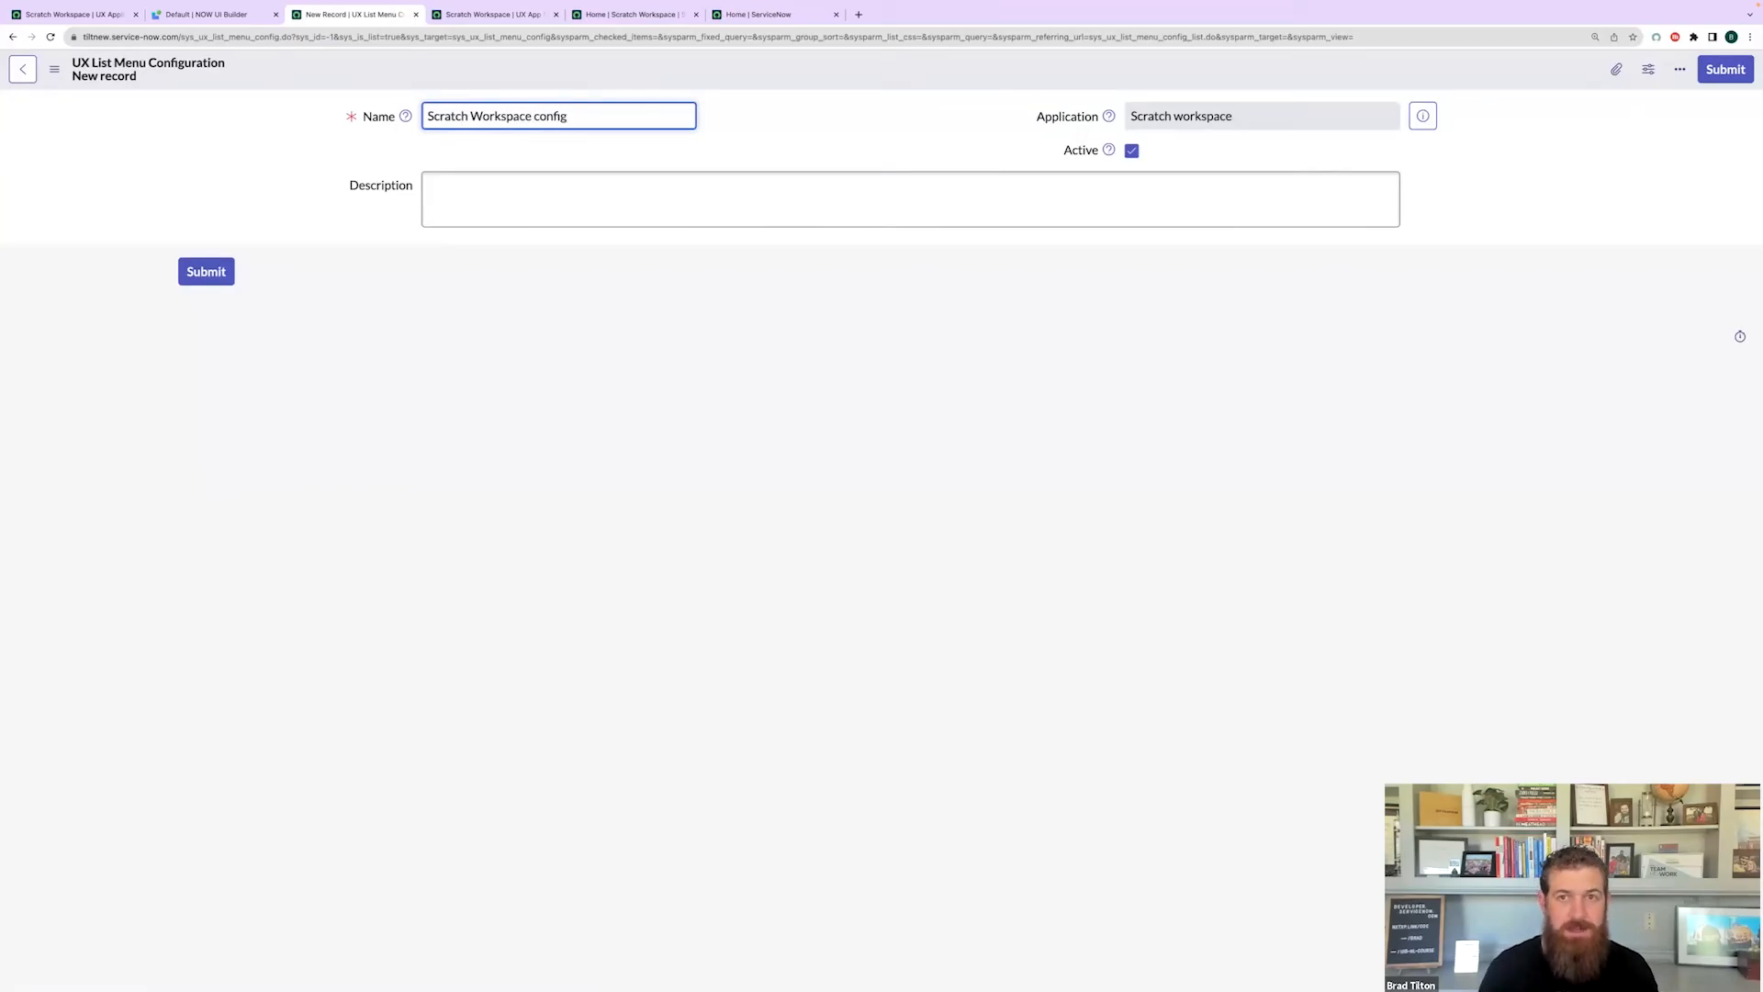
right_click(703, 77)
click(725, 82)
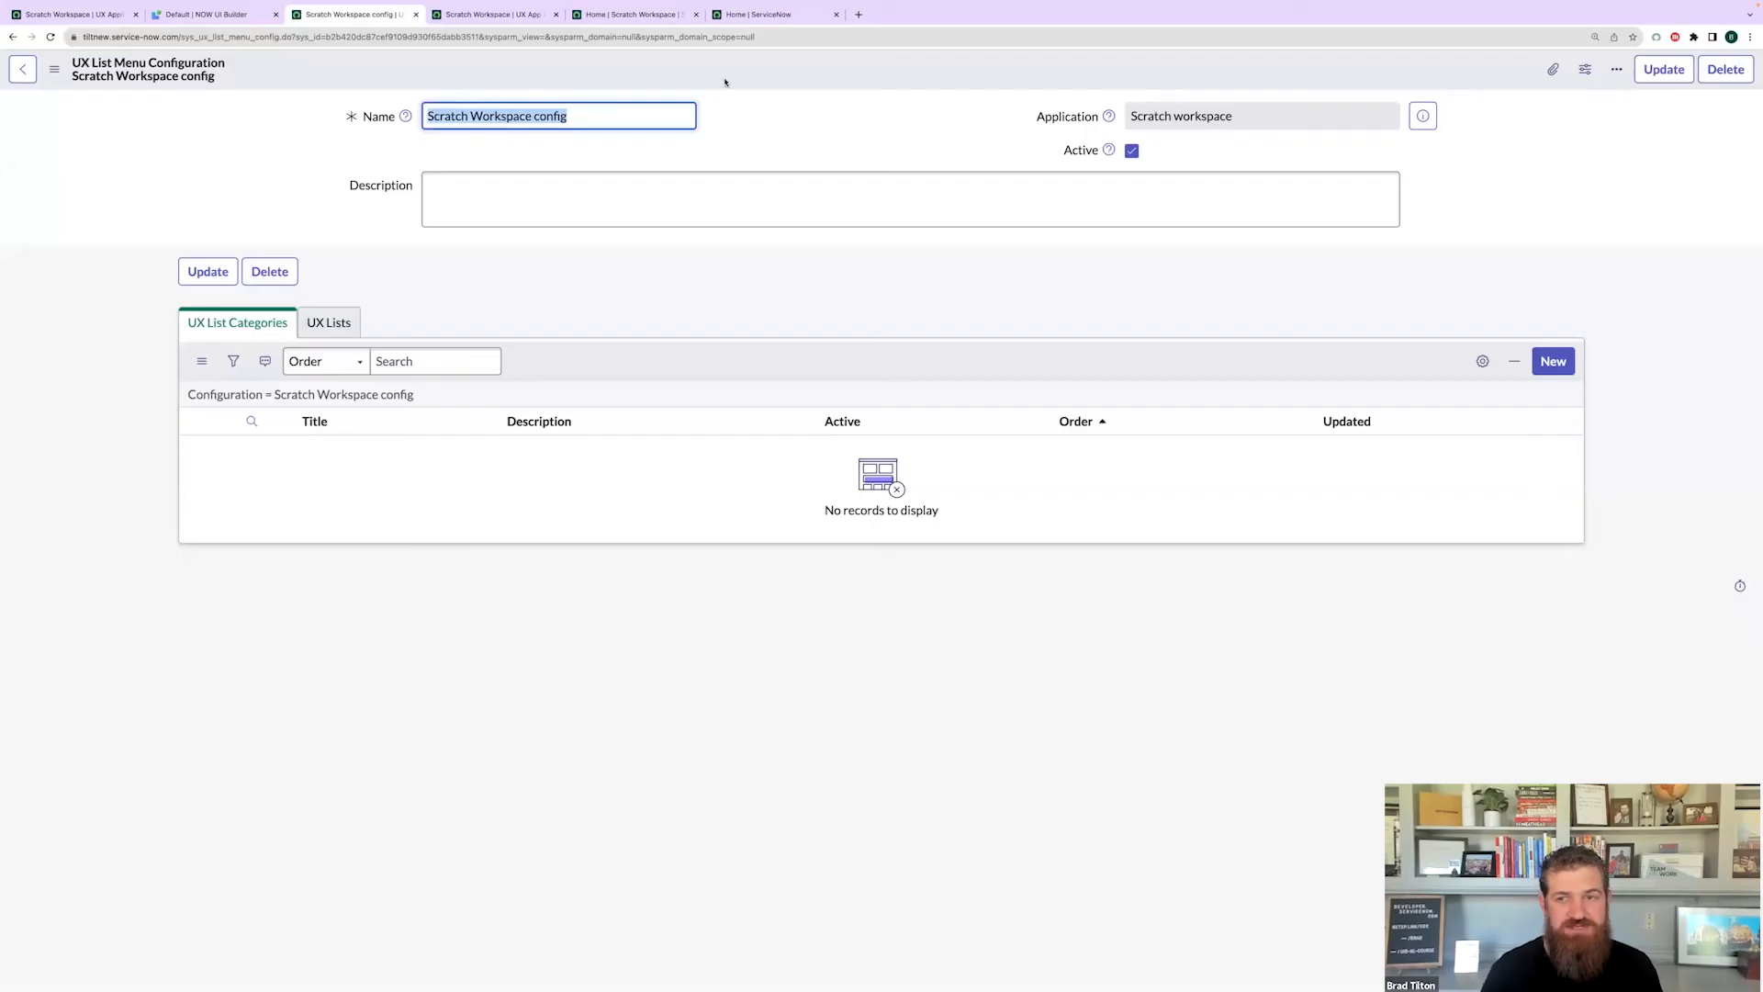
click(811, 271)
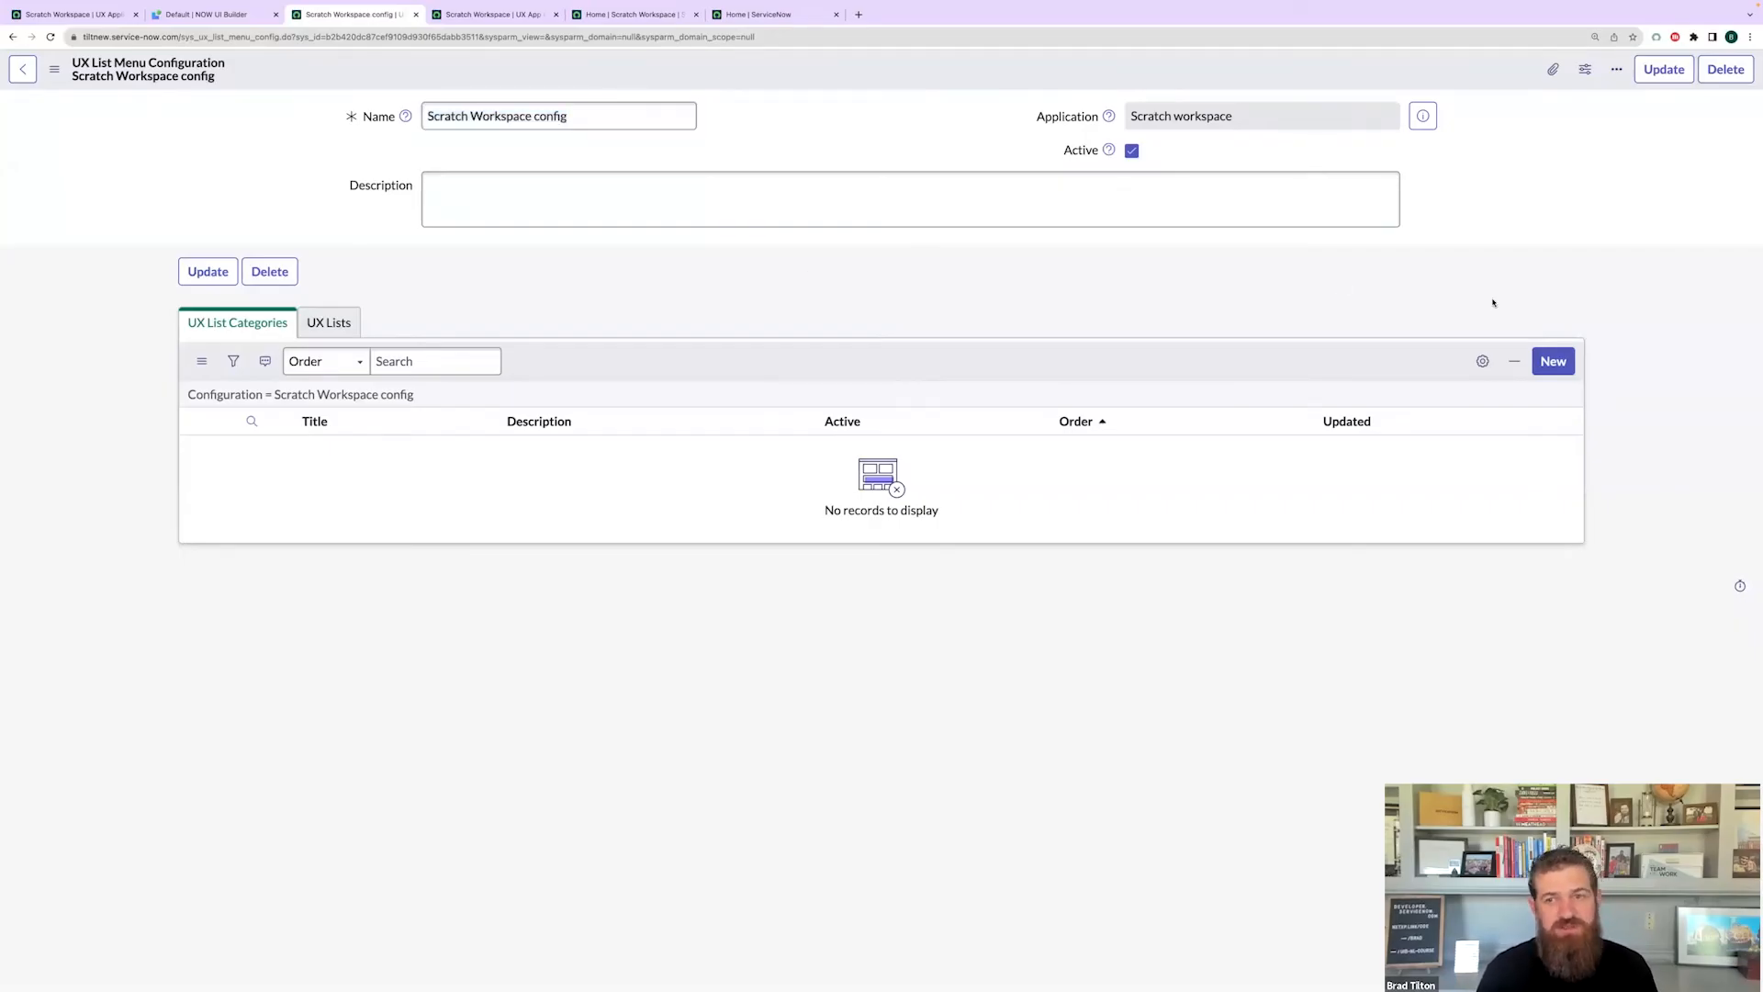
click(1553, 362)
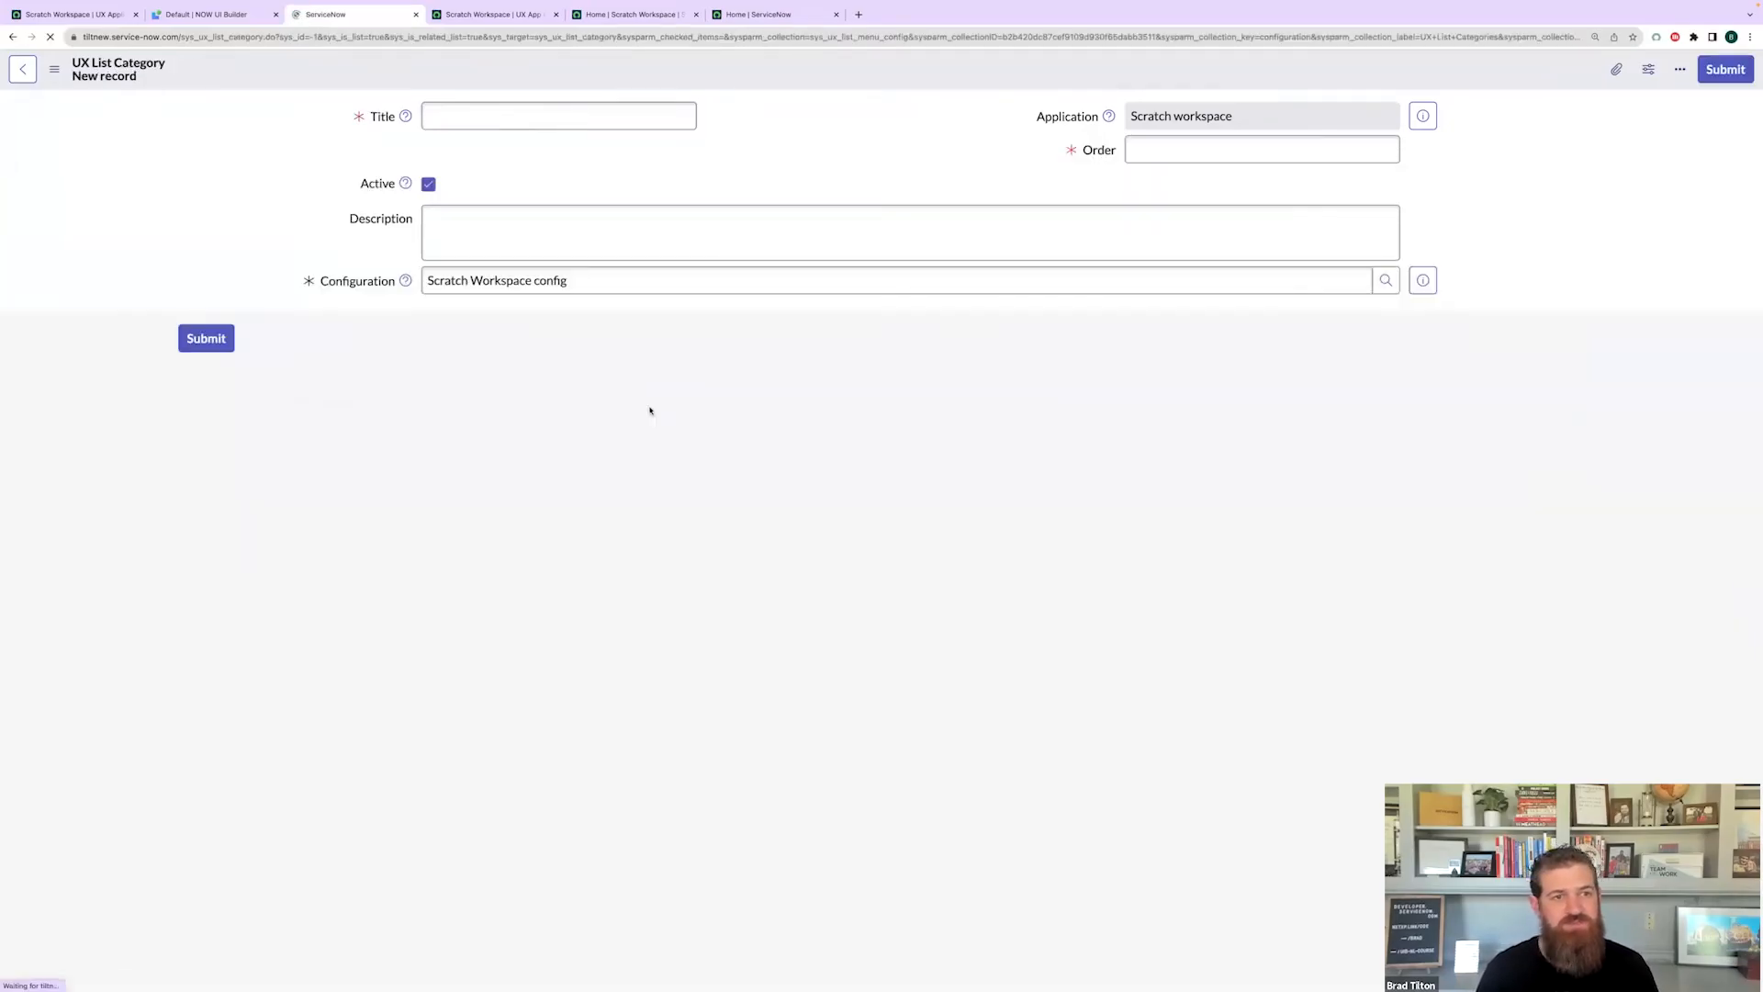
- Save a list category titled 'Incident' with order 100, then add a UX list under it
text(Incident)
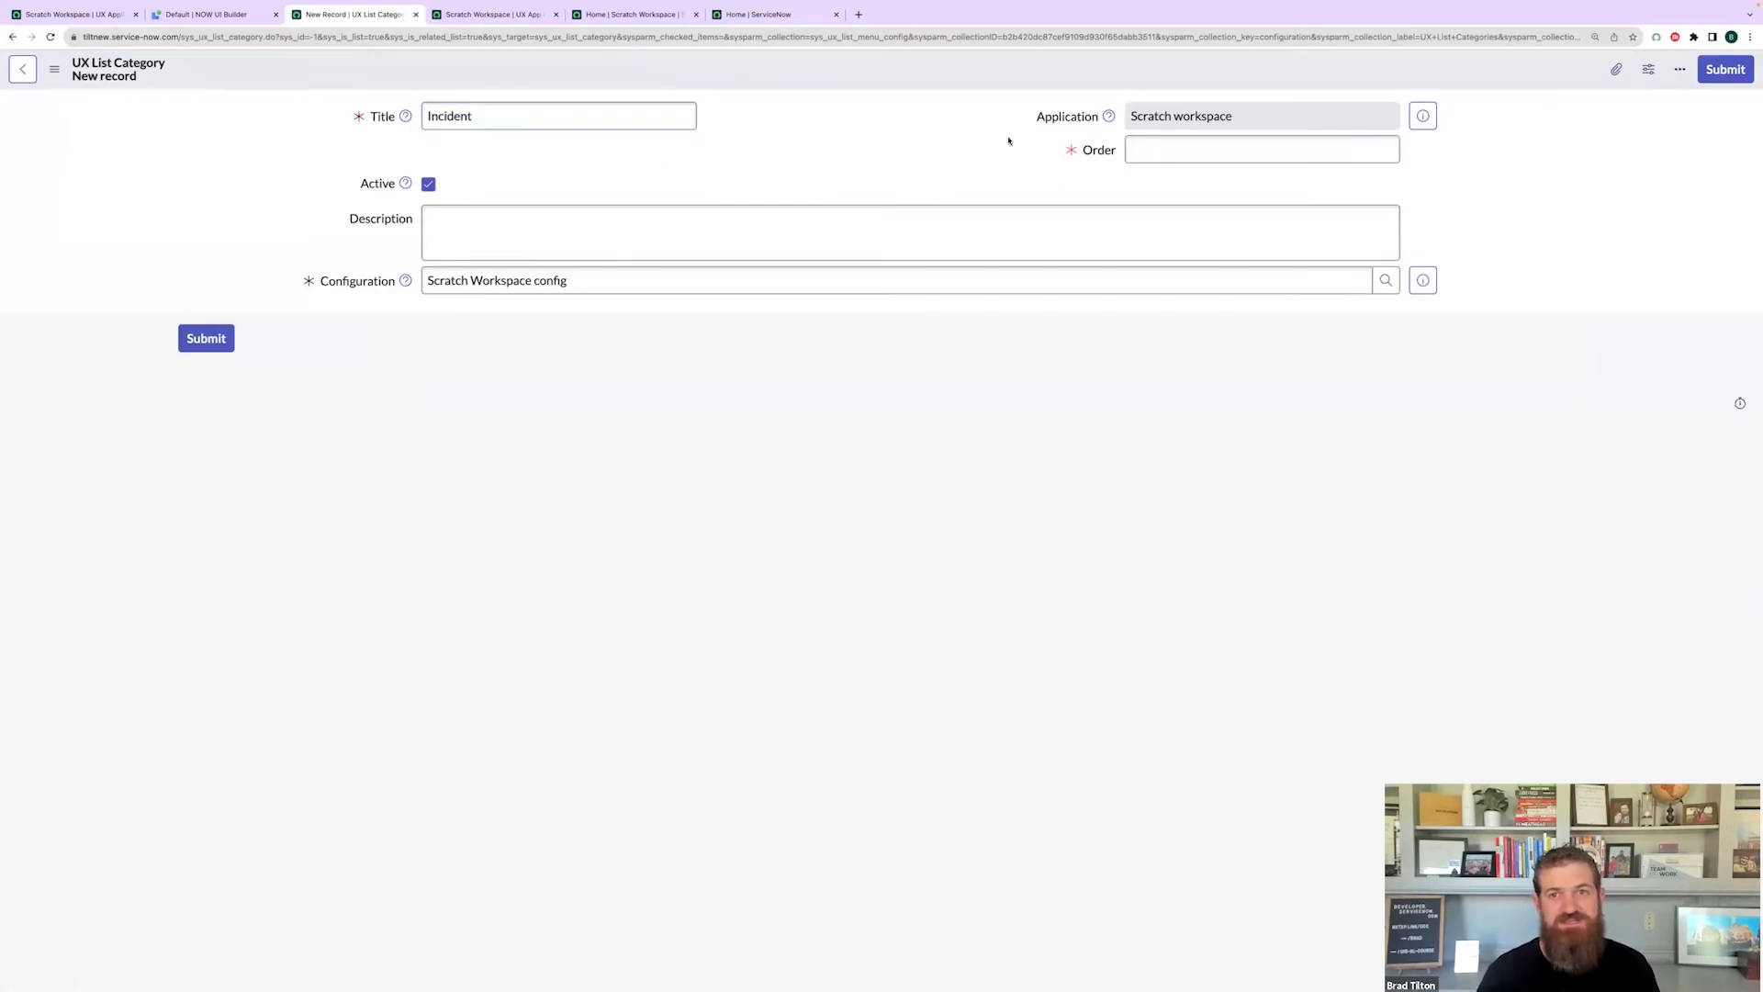
click(1382, 150)
text(100)
click(792, 138)
right_click(784, 71)
click(802, 83)
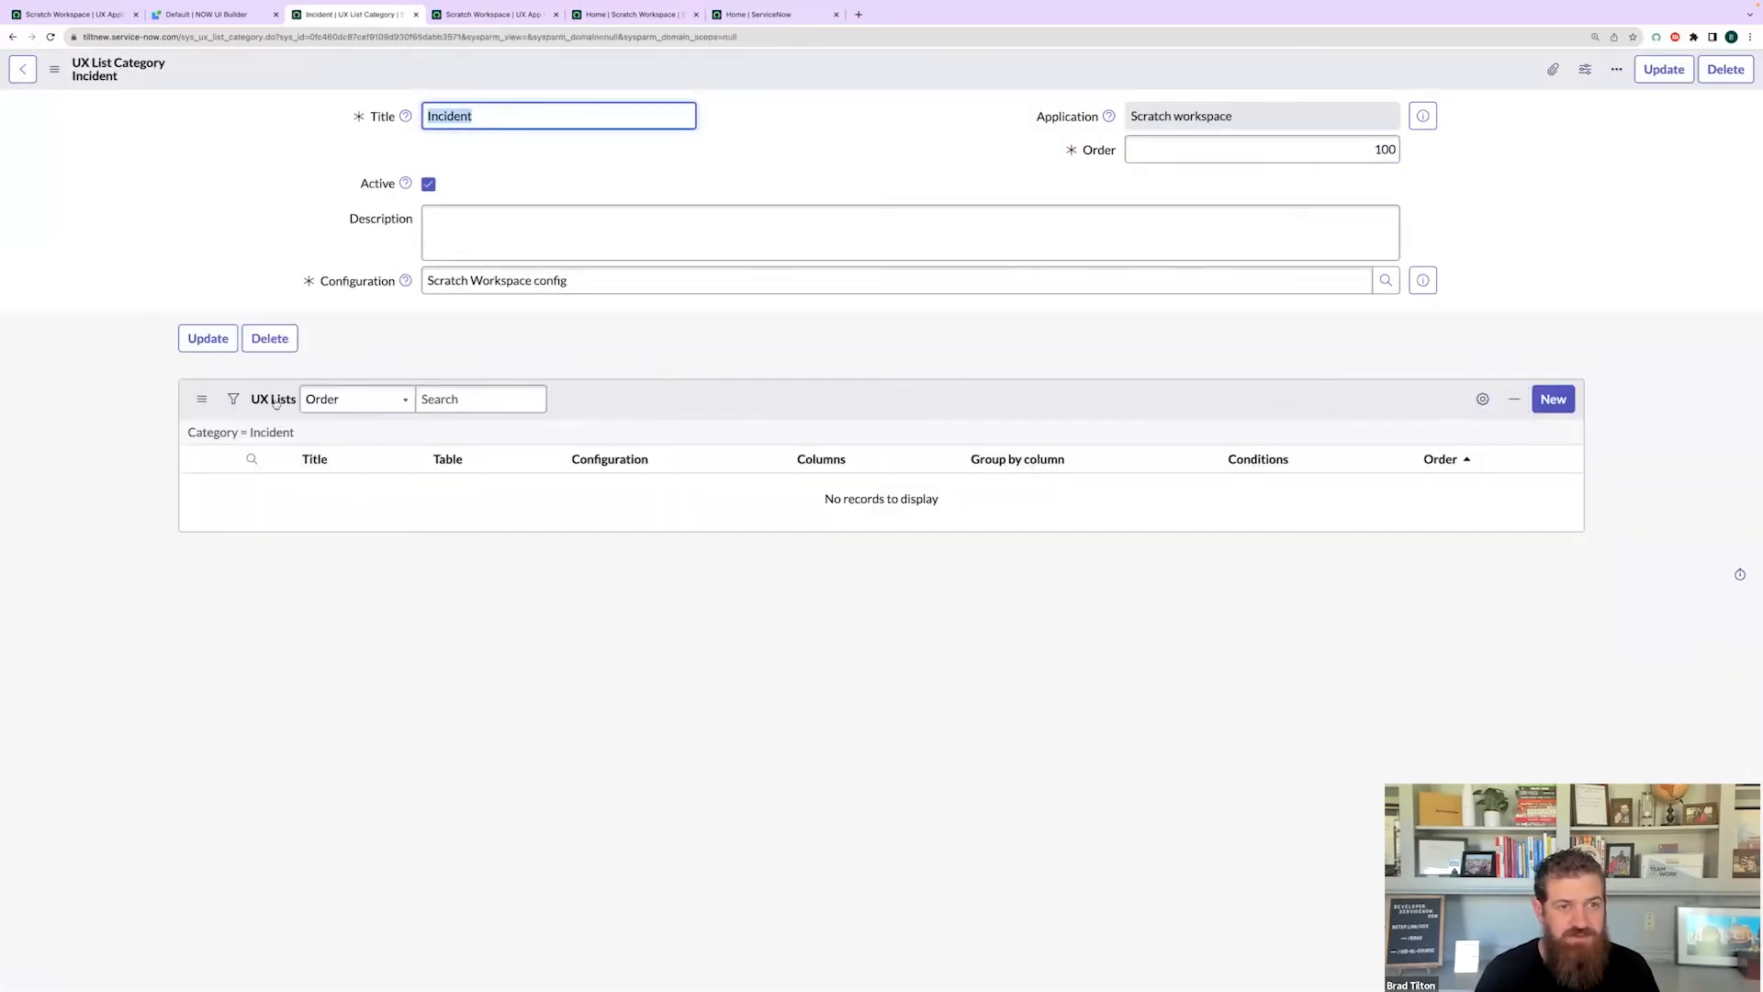
click(1553, 399)
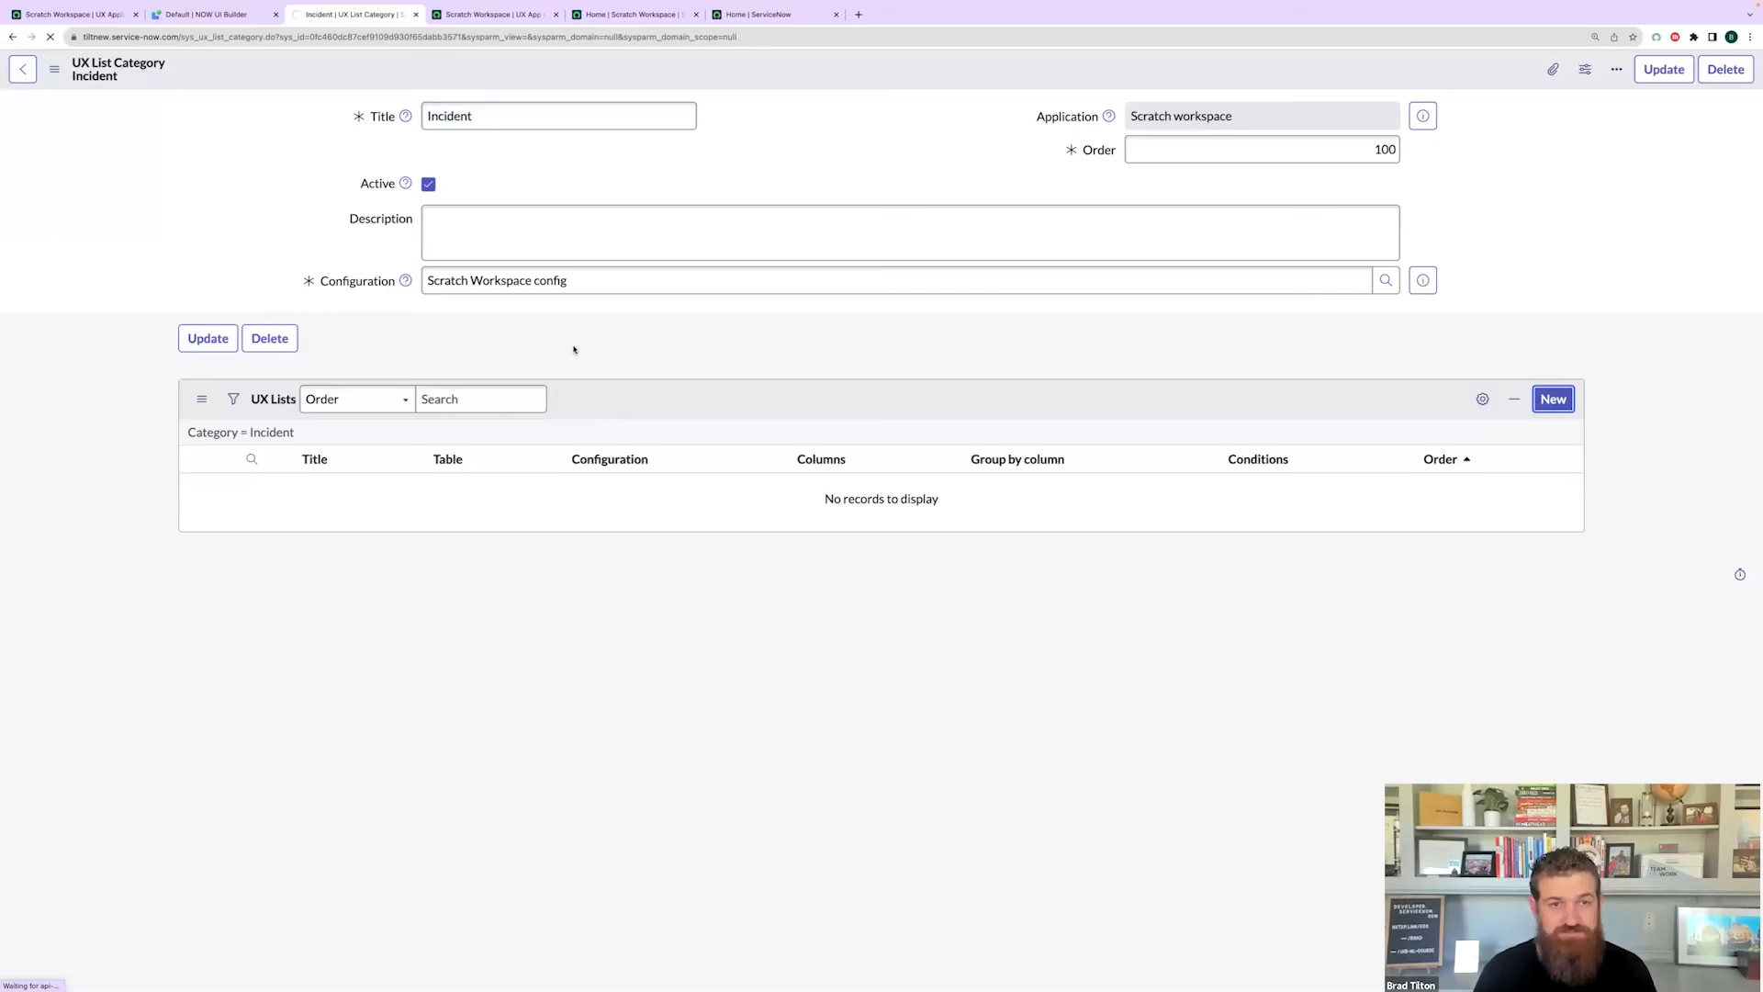
- Title the new UX list 'All', on the Incident table, linked to Scratch Workspace config
click(471, 116)
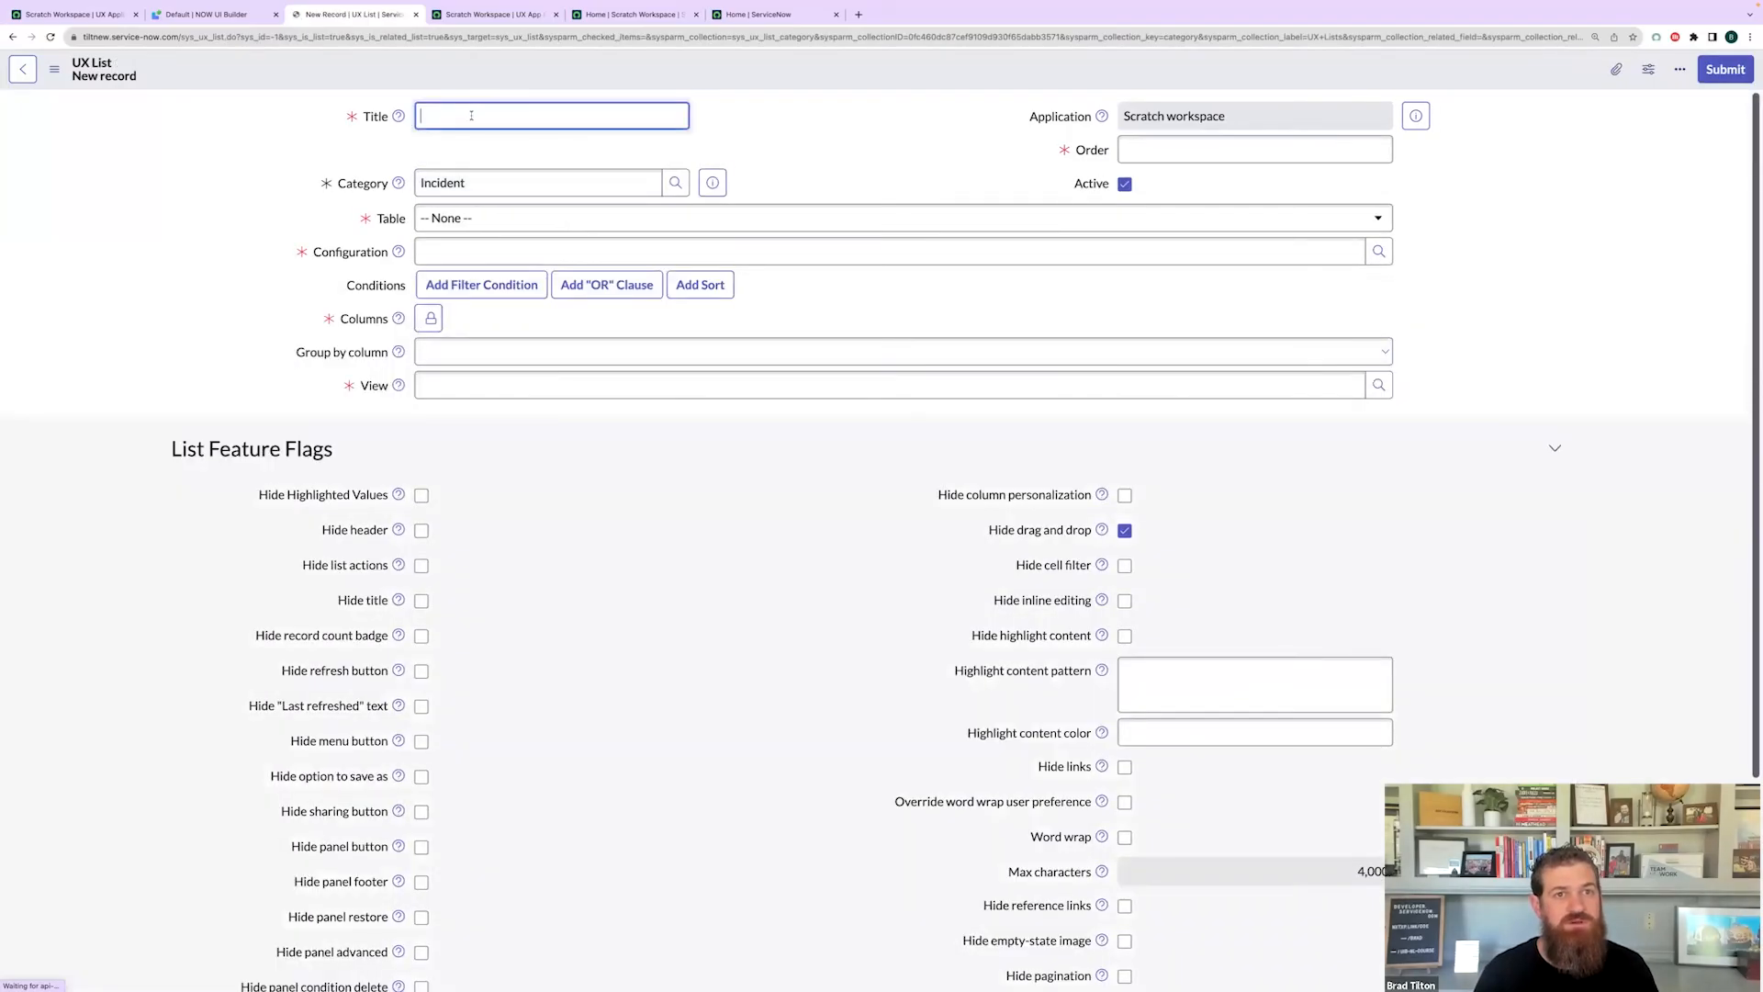
text(All)
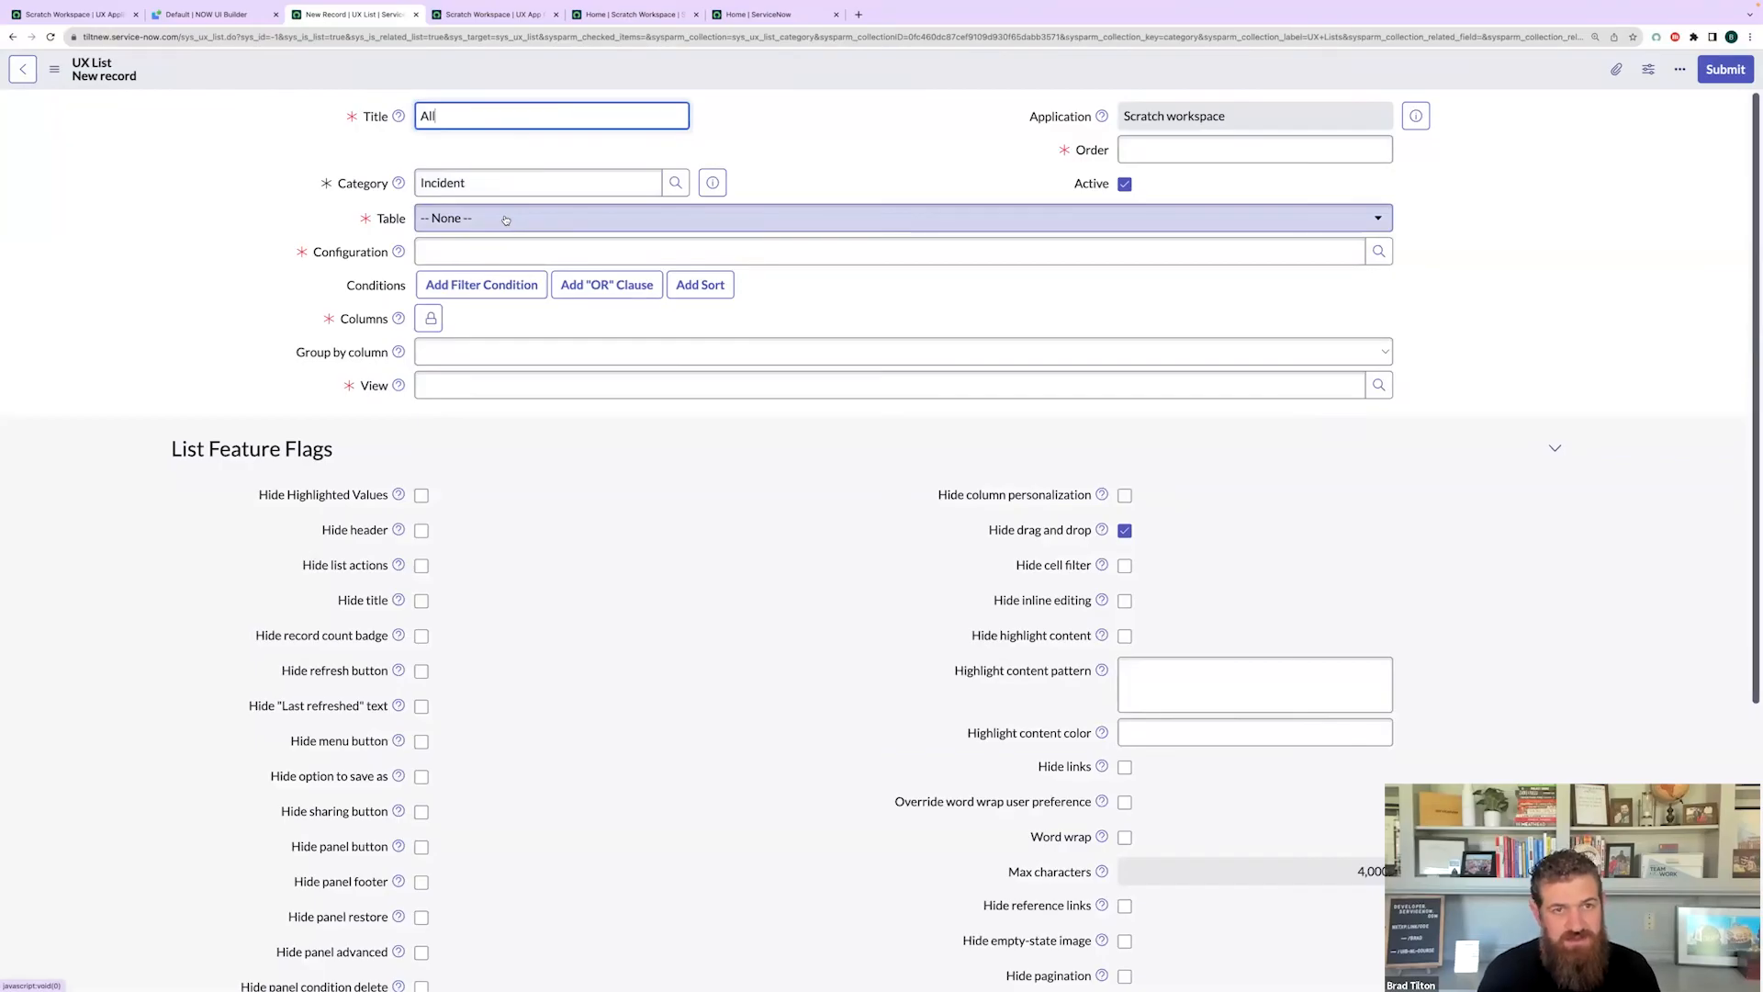
click(505, 218)
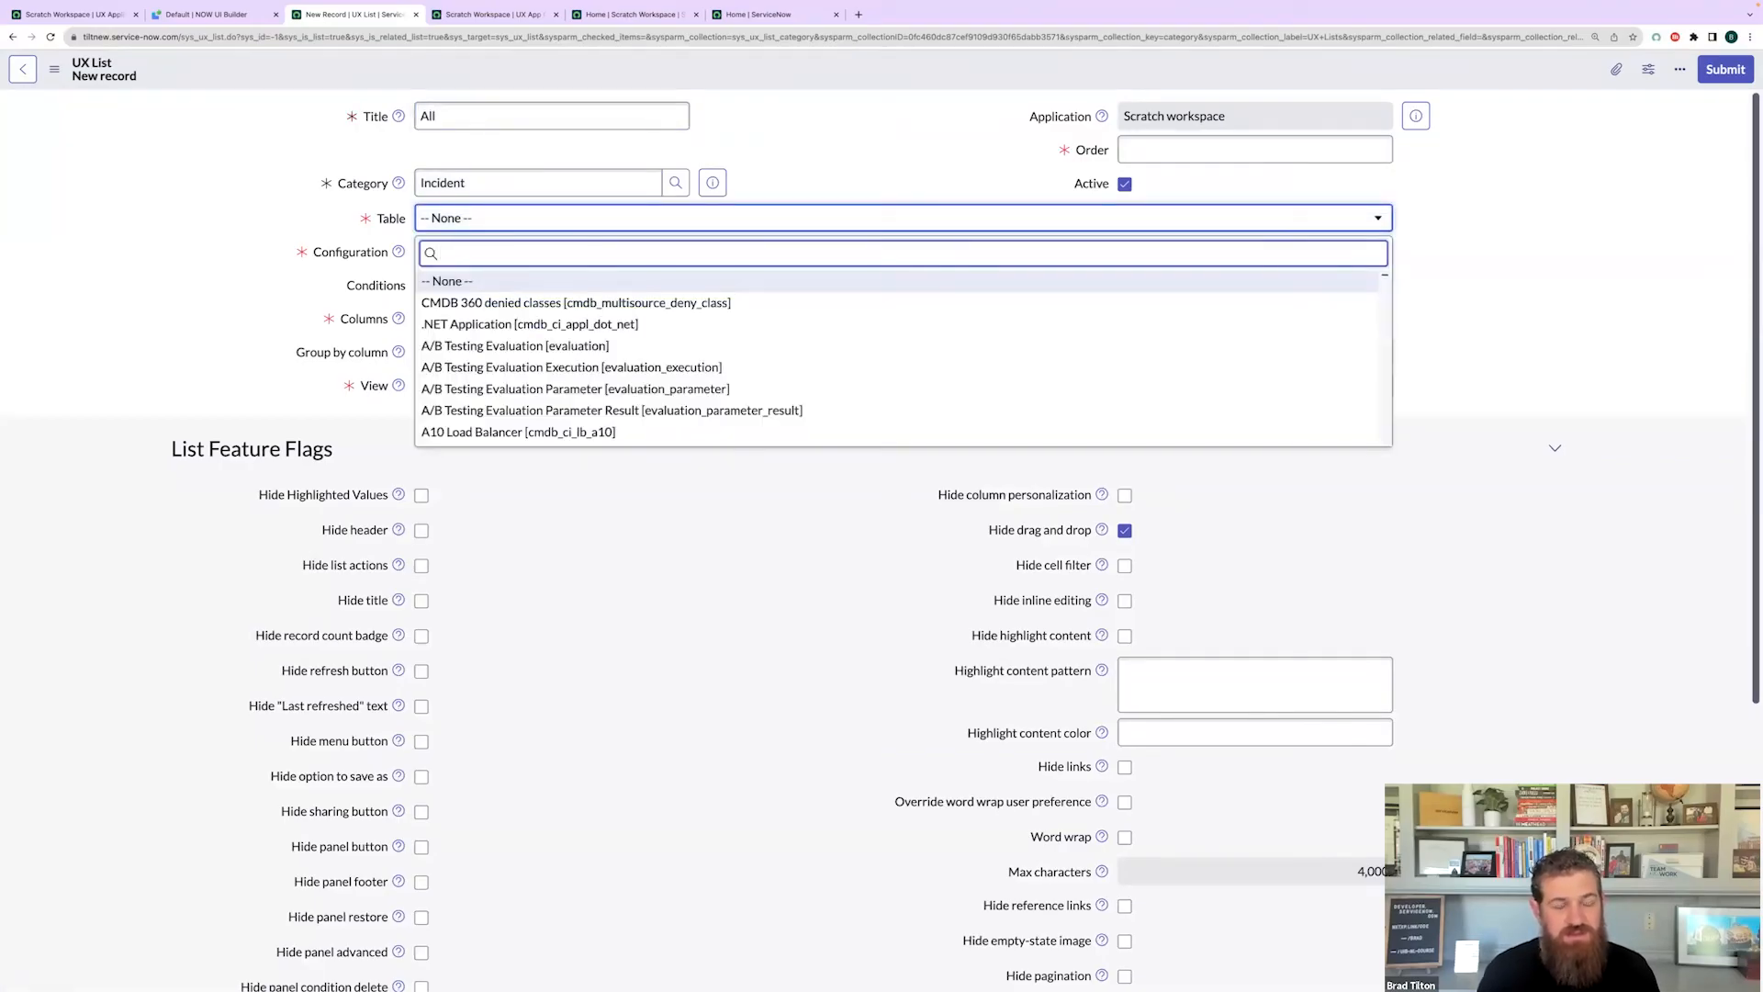
text(incid)
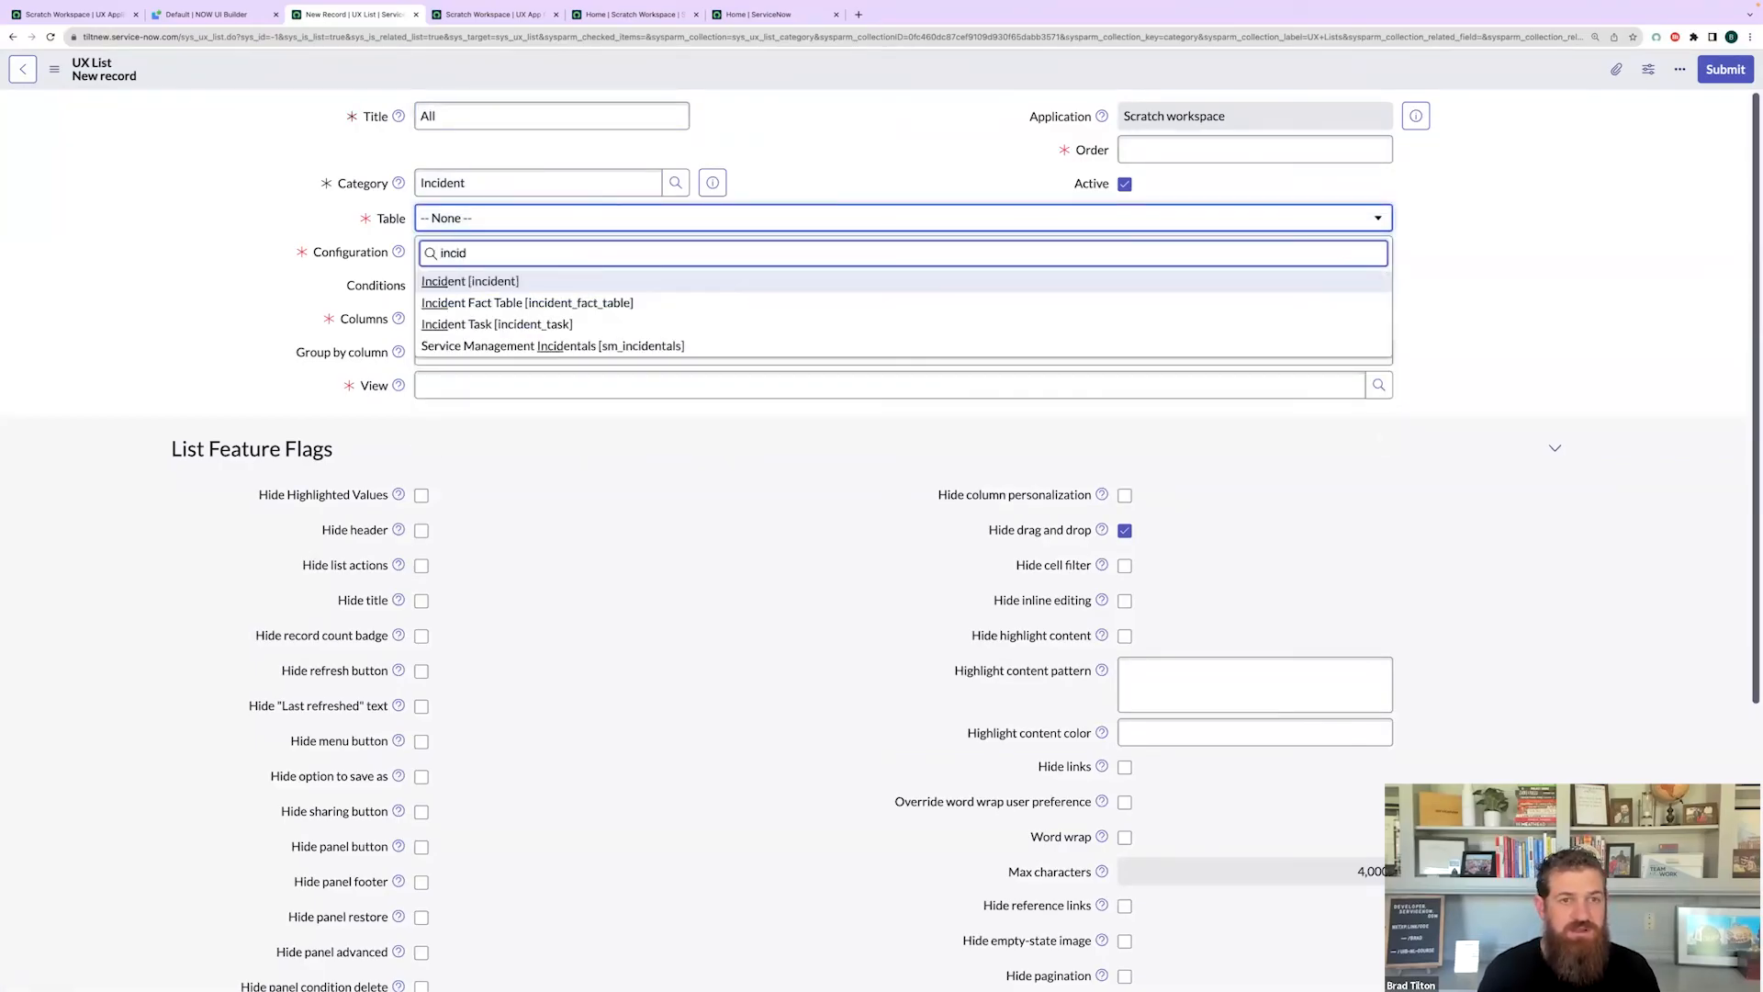
click(508, 282)
click(505, 248)
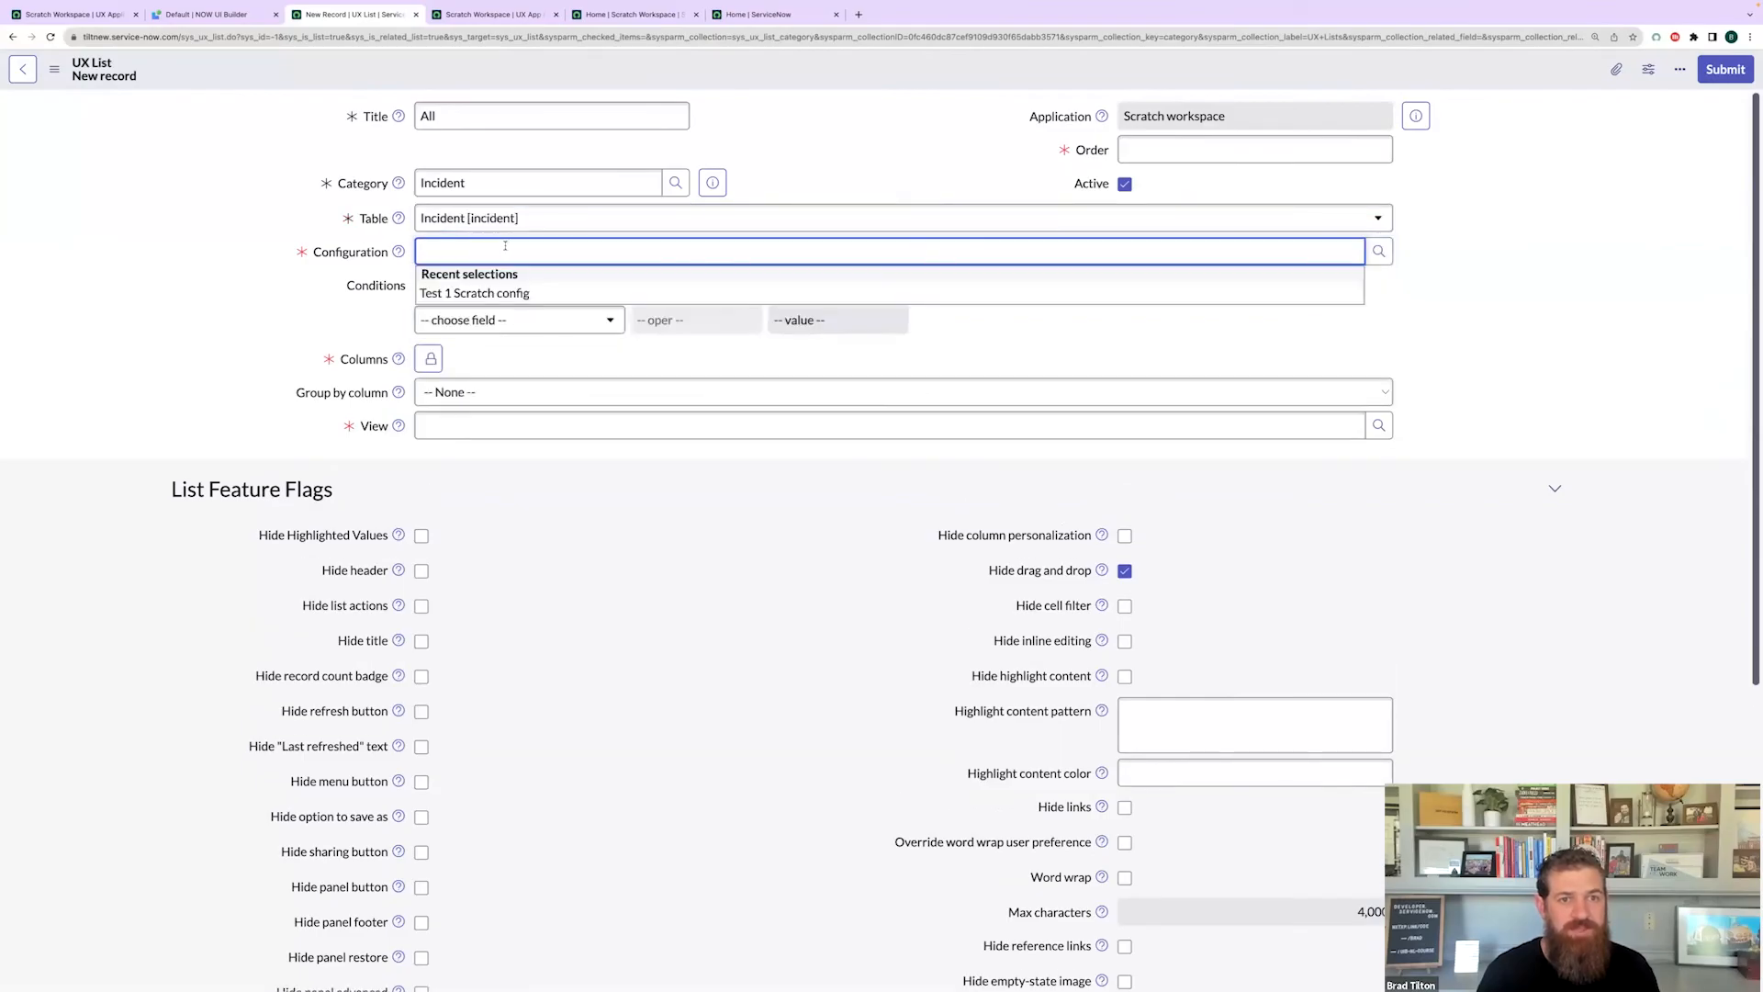
text(scrat)
click(464, 278)
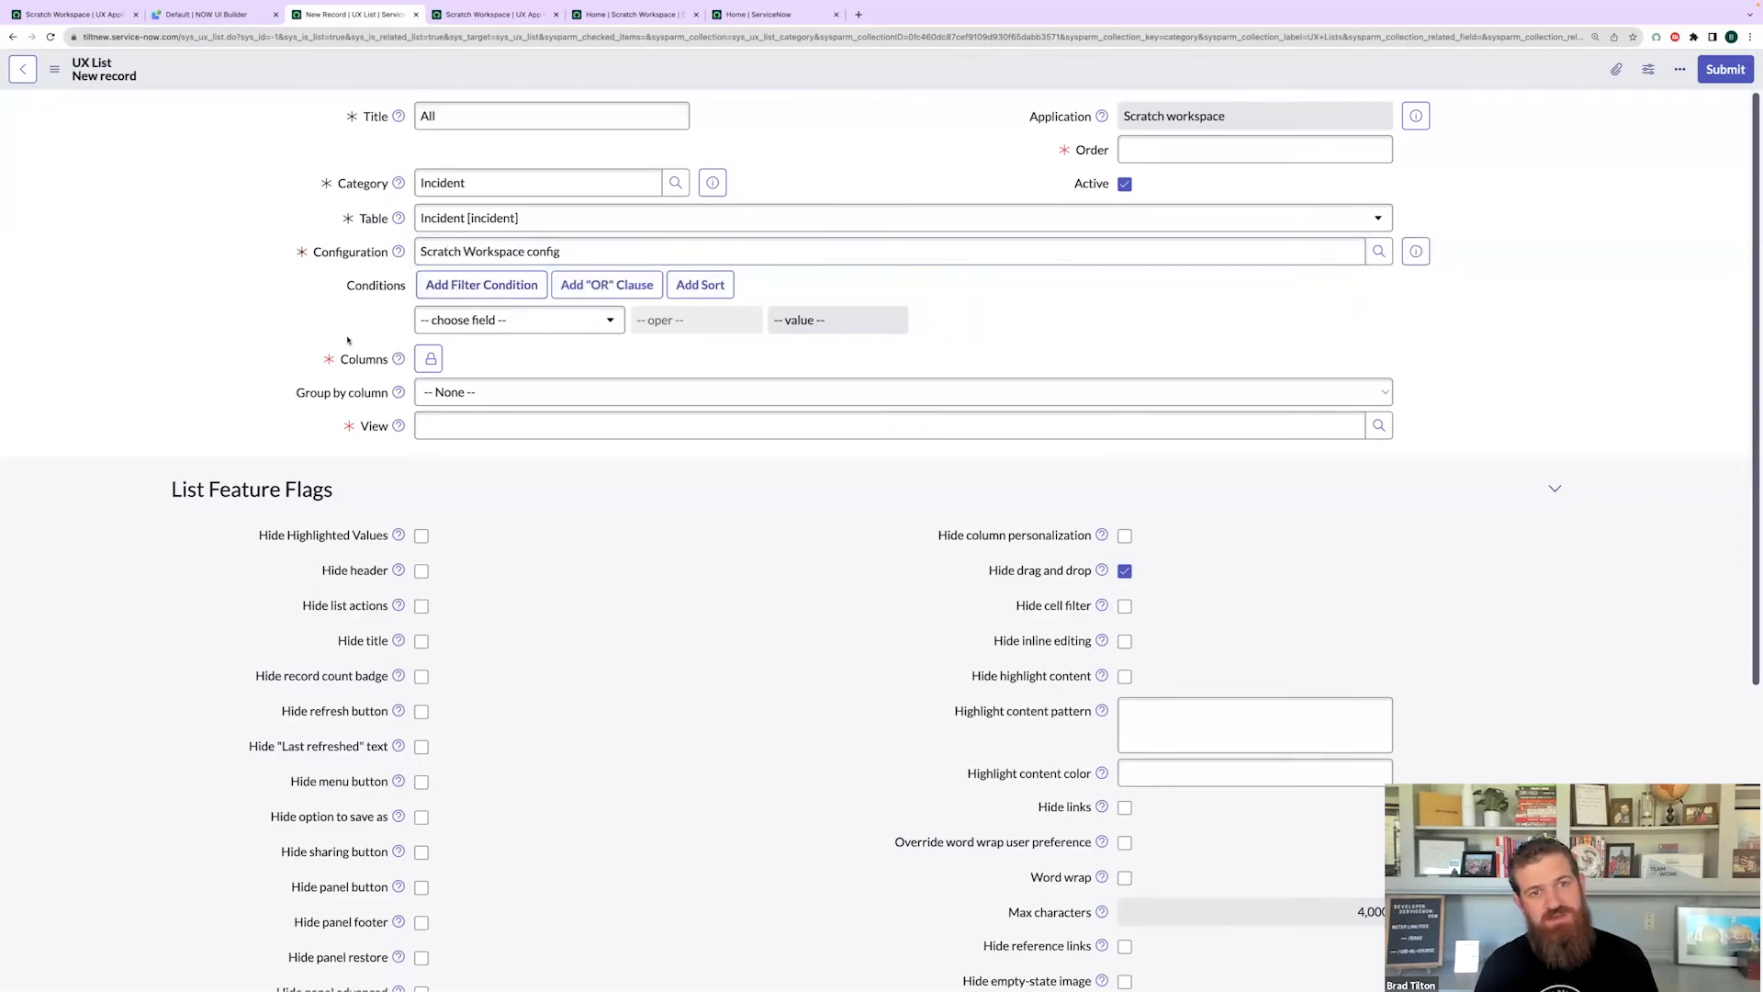
- Set the list's view to Default and order to 1000, then submit it
click(464, 421)
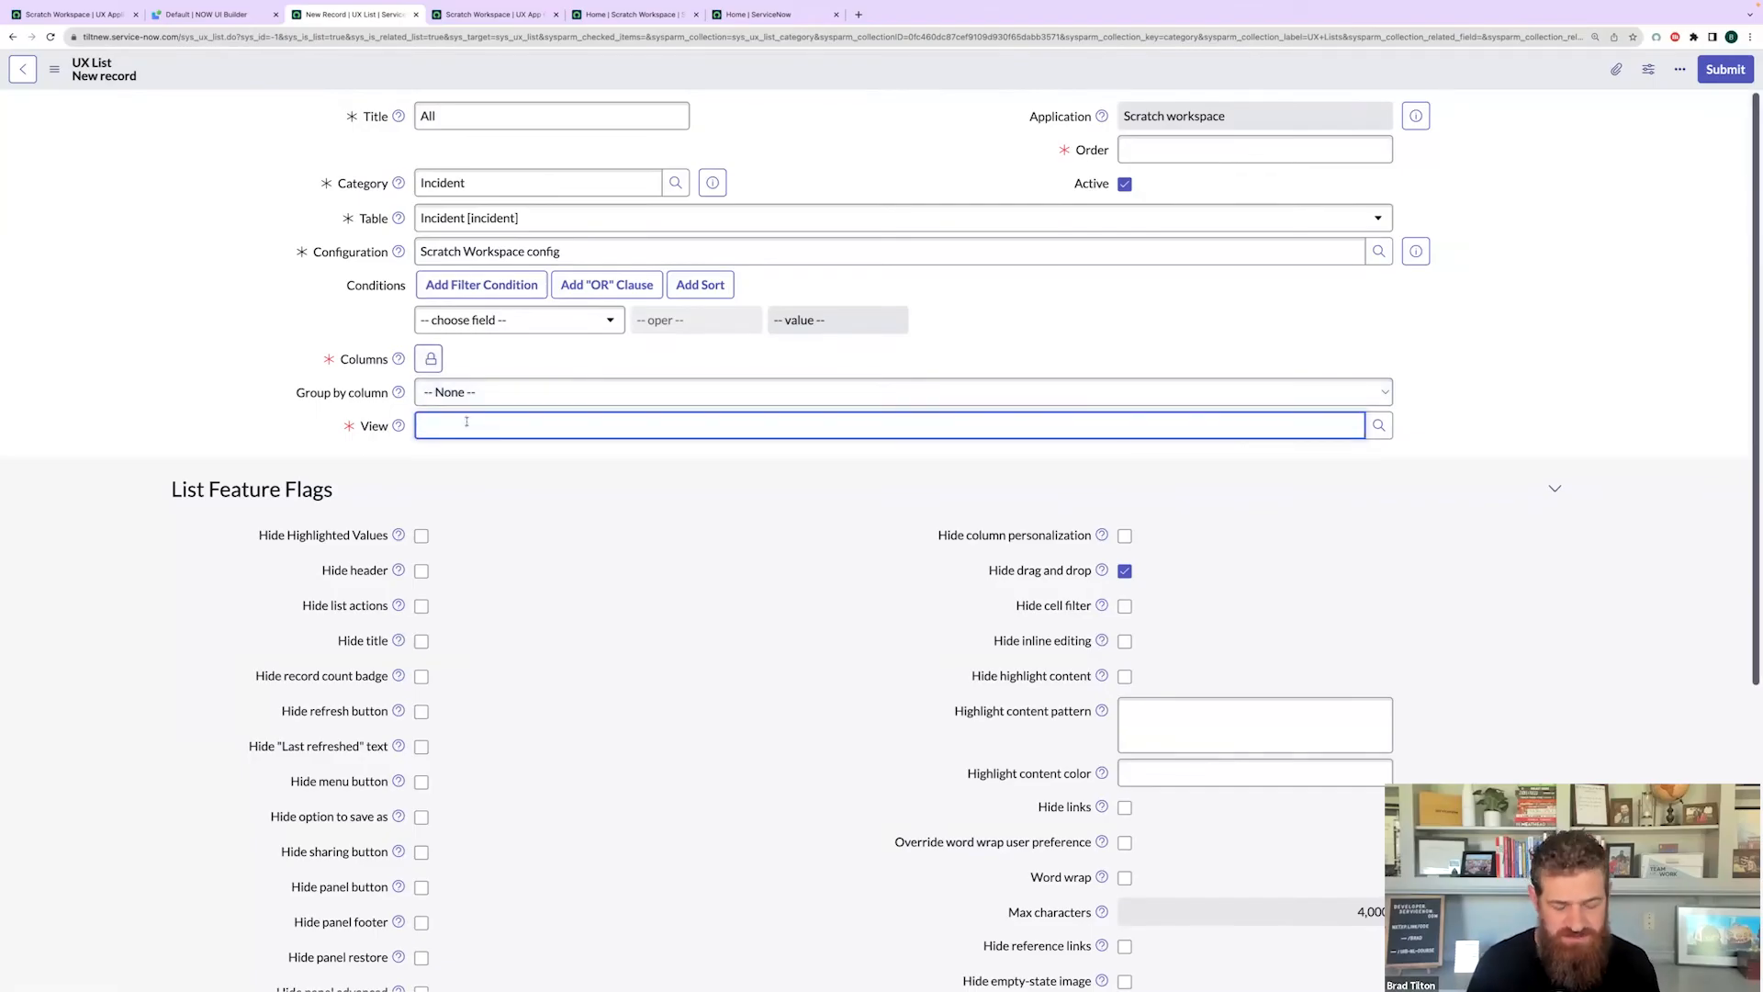
text(def)
key(Return)
click(555, 359)
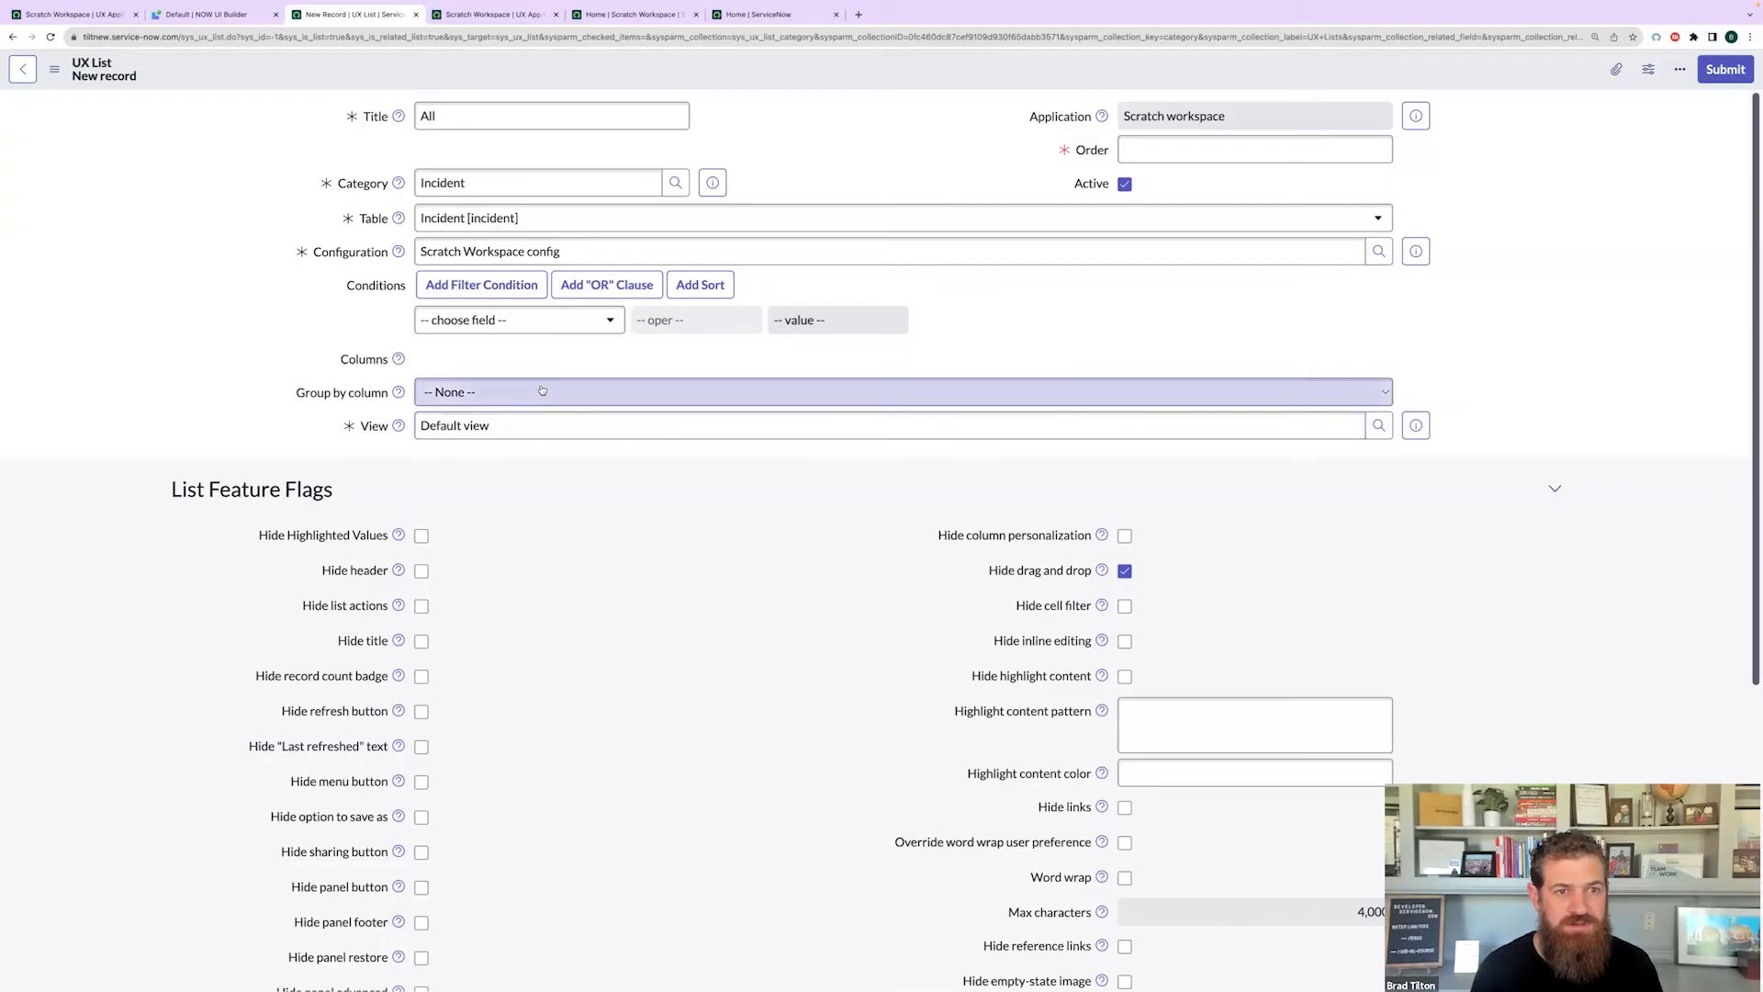
click(1220, 149)
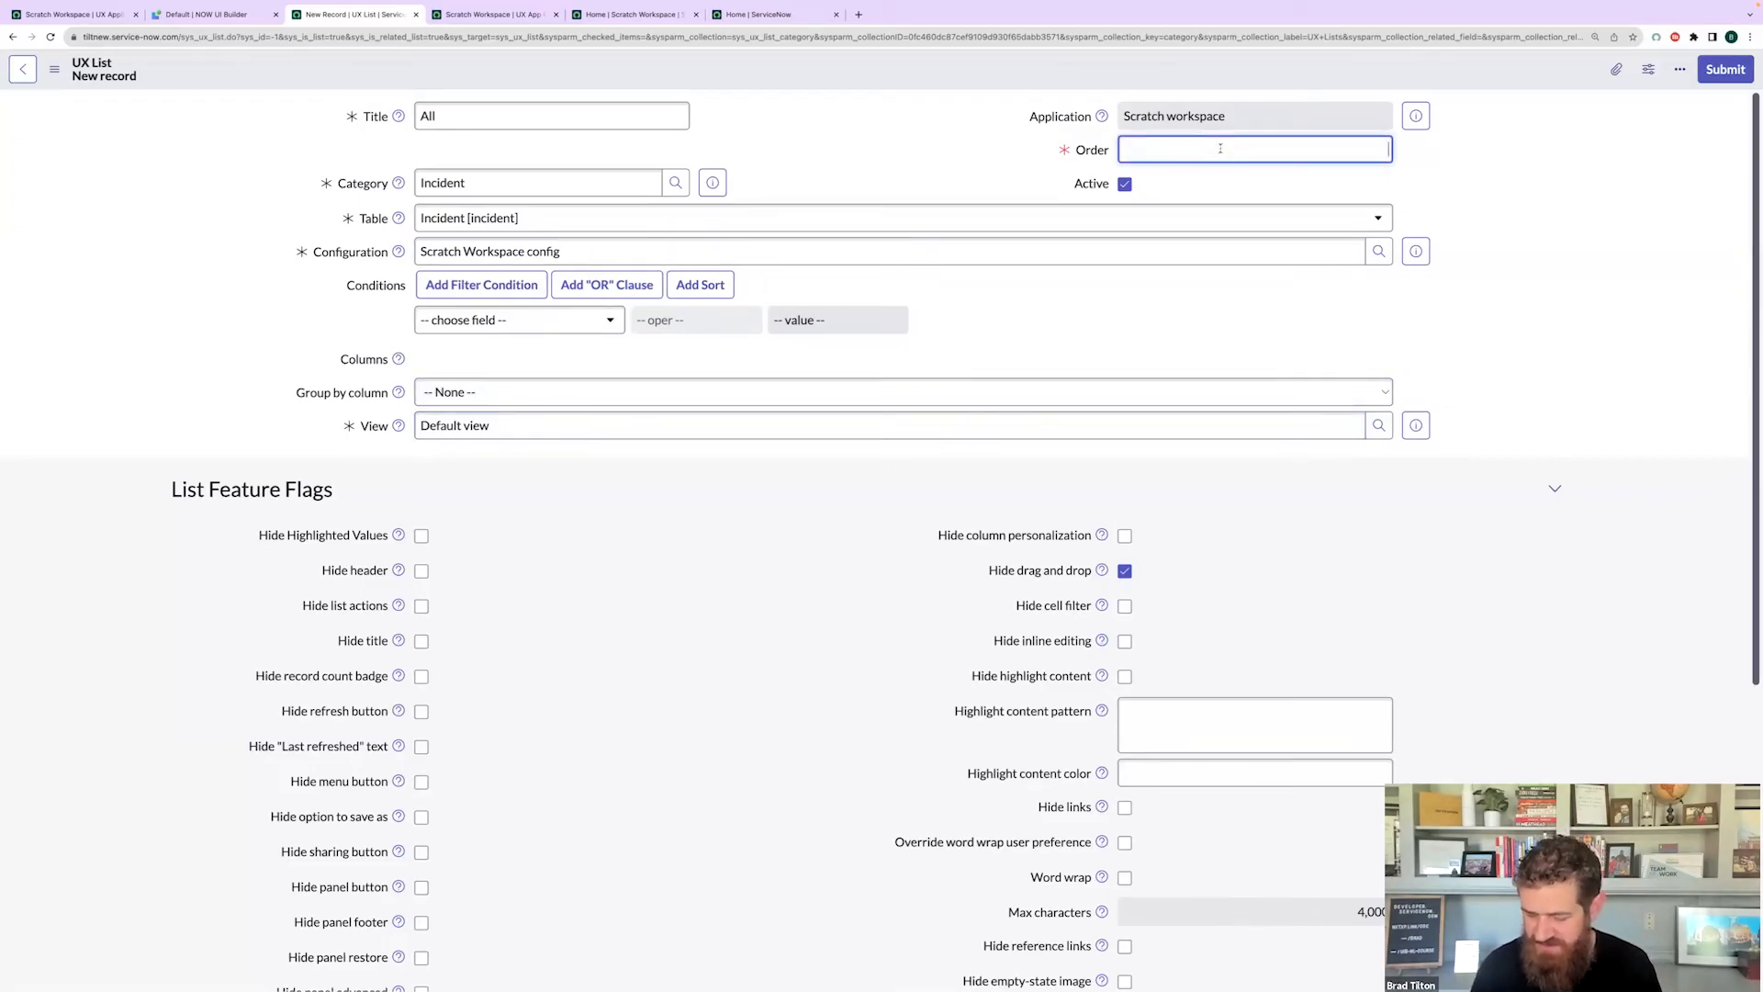
text(1000)
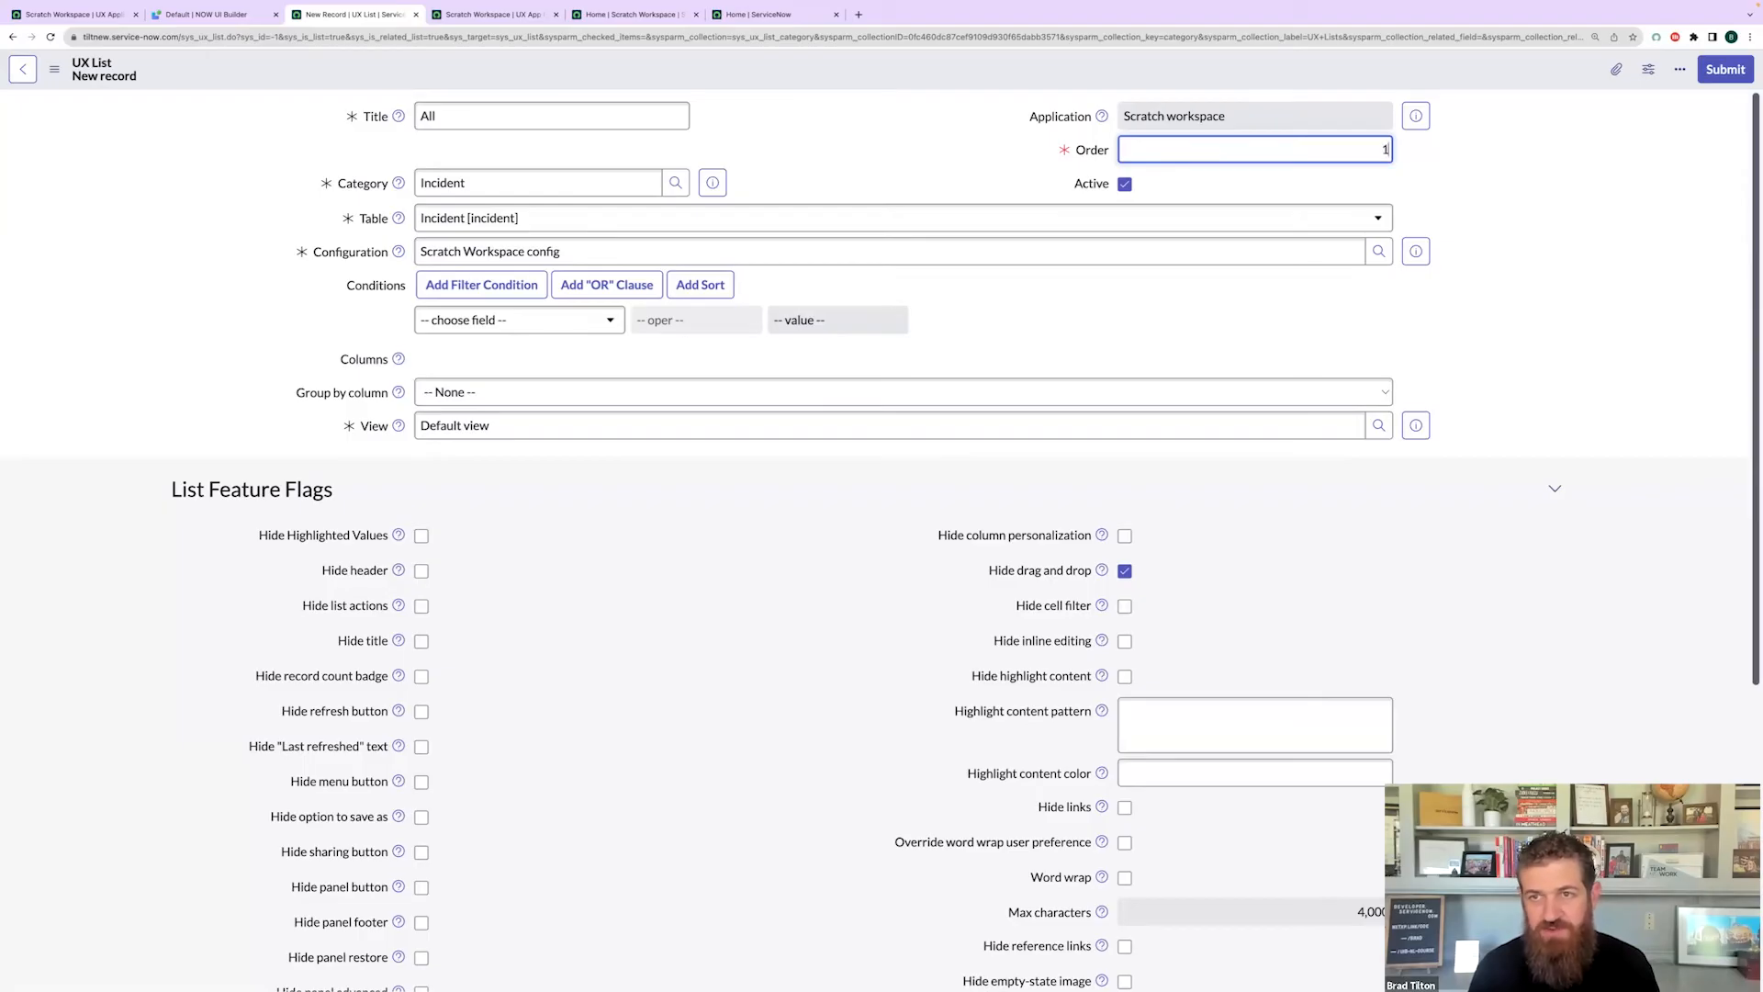
click(1554, 256)
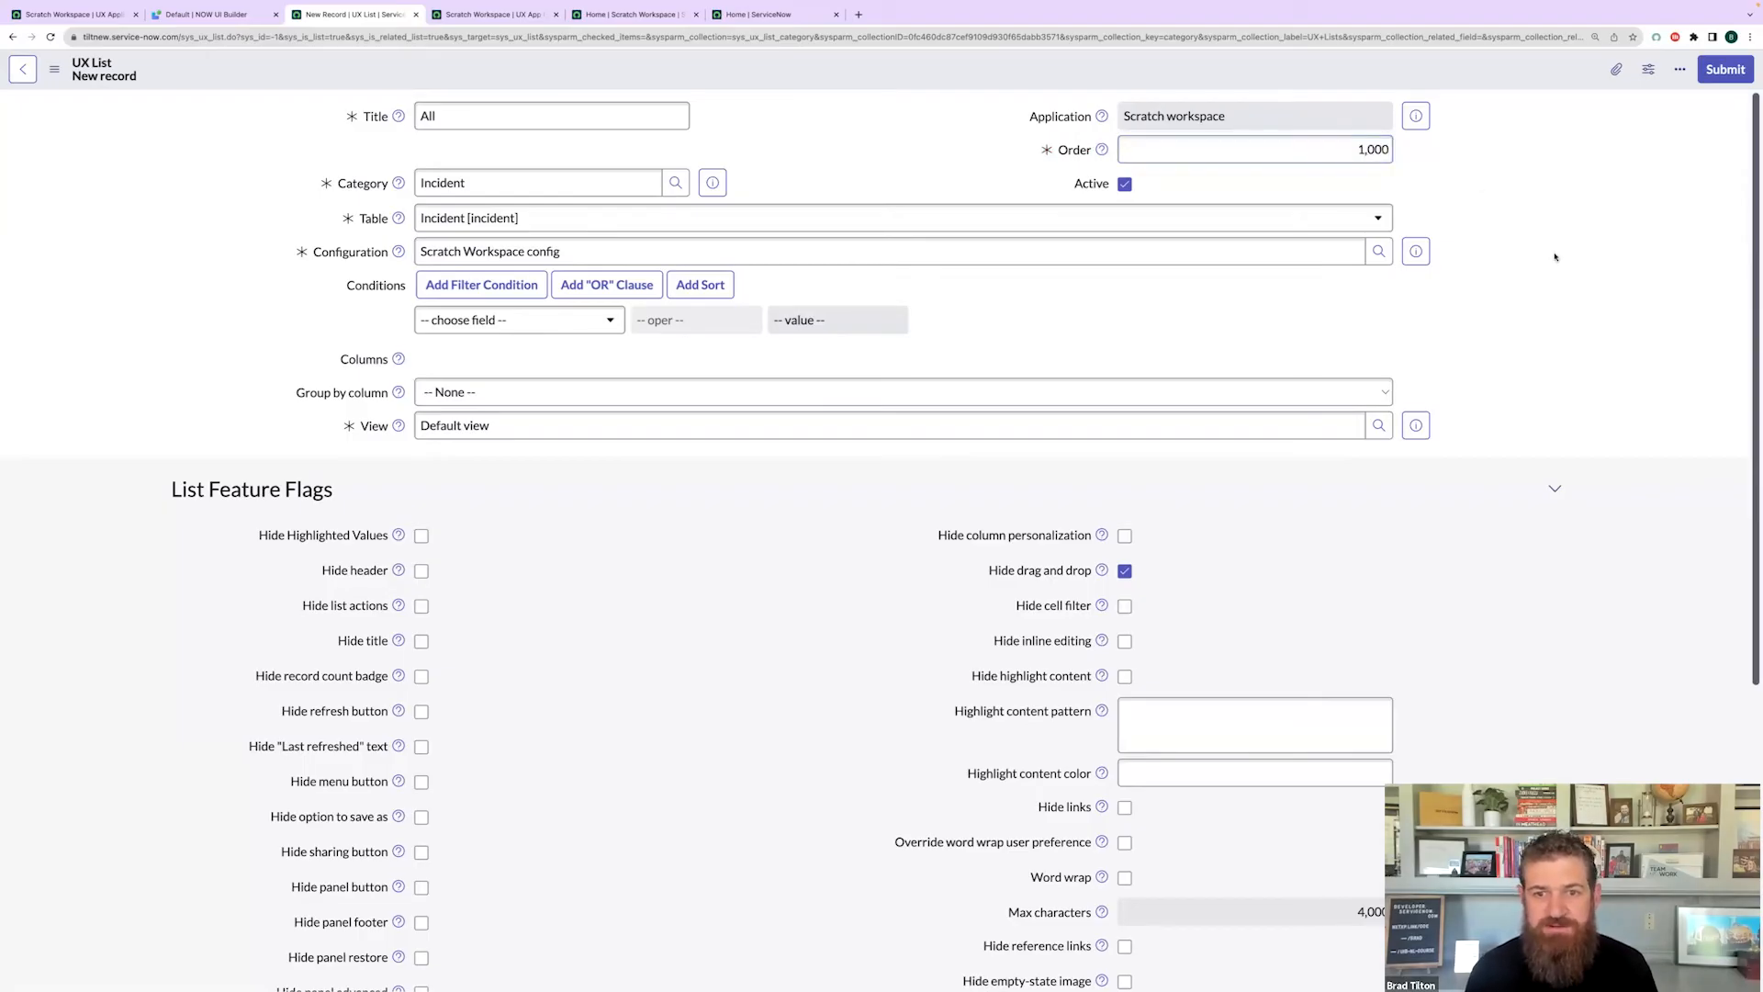
scroll(1507, 537, down, 3)
scroll(1507, 536, down, 1)
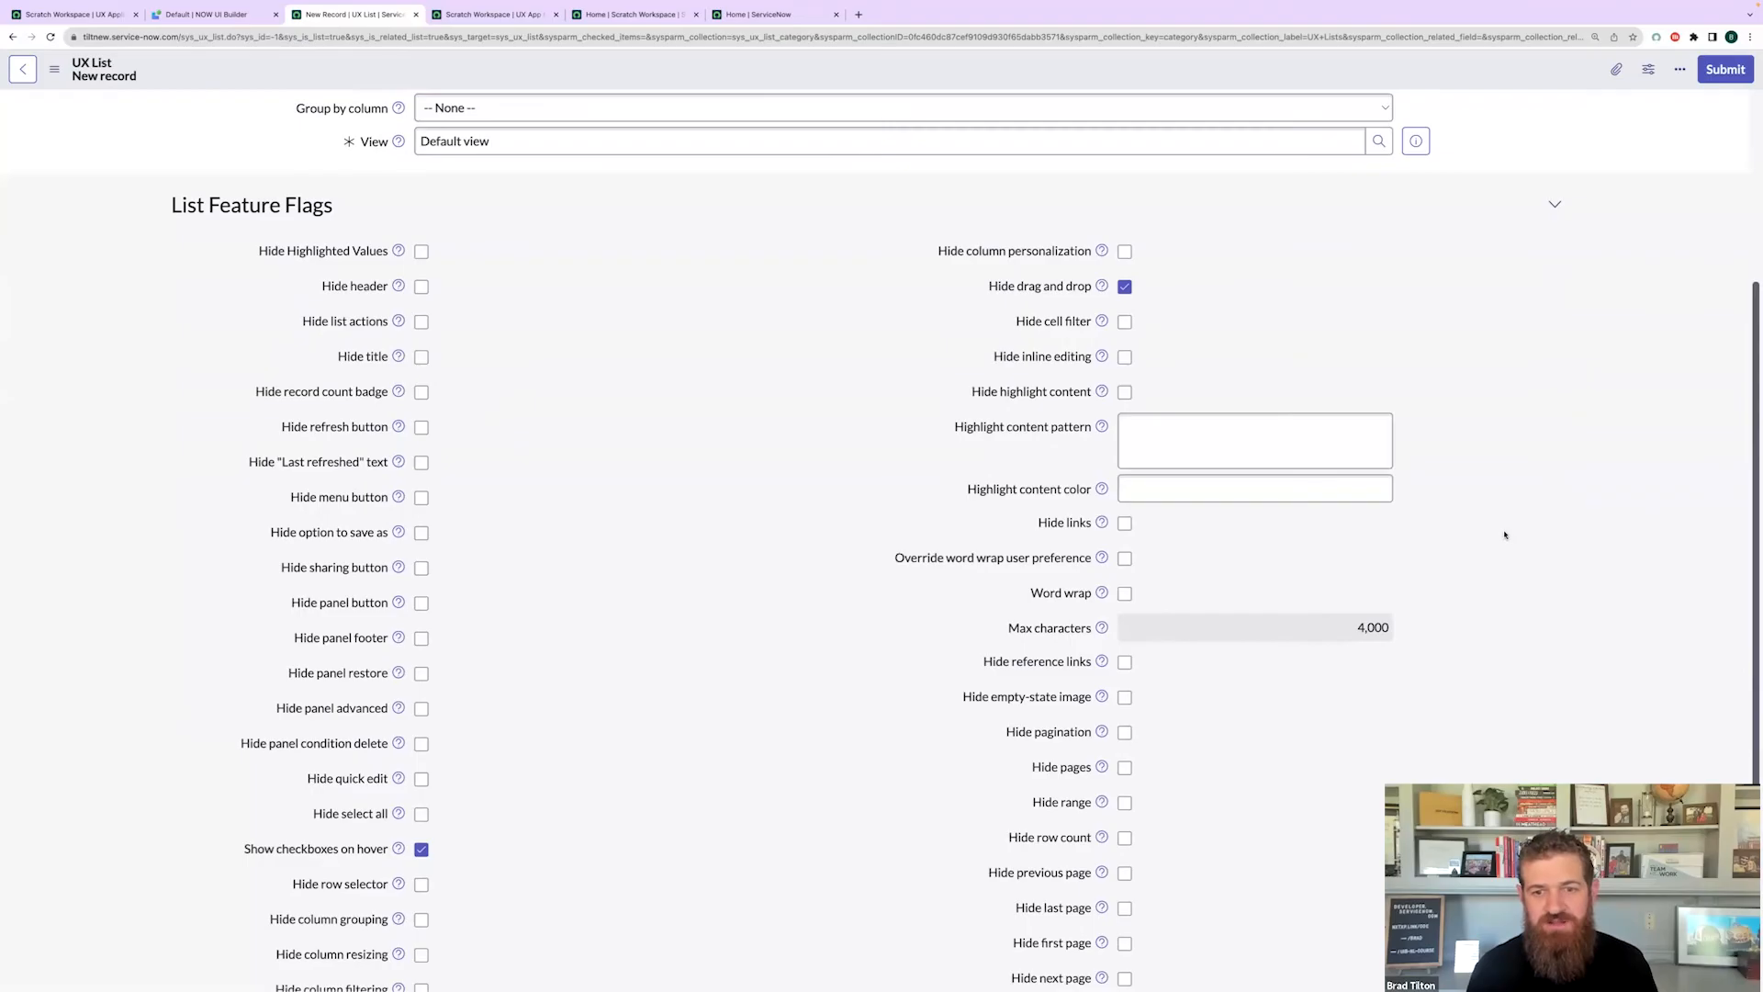
scroll(762, 608, down, 2)
scroll(761, 608, up, 5)
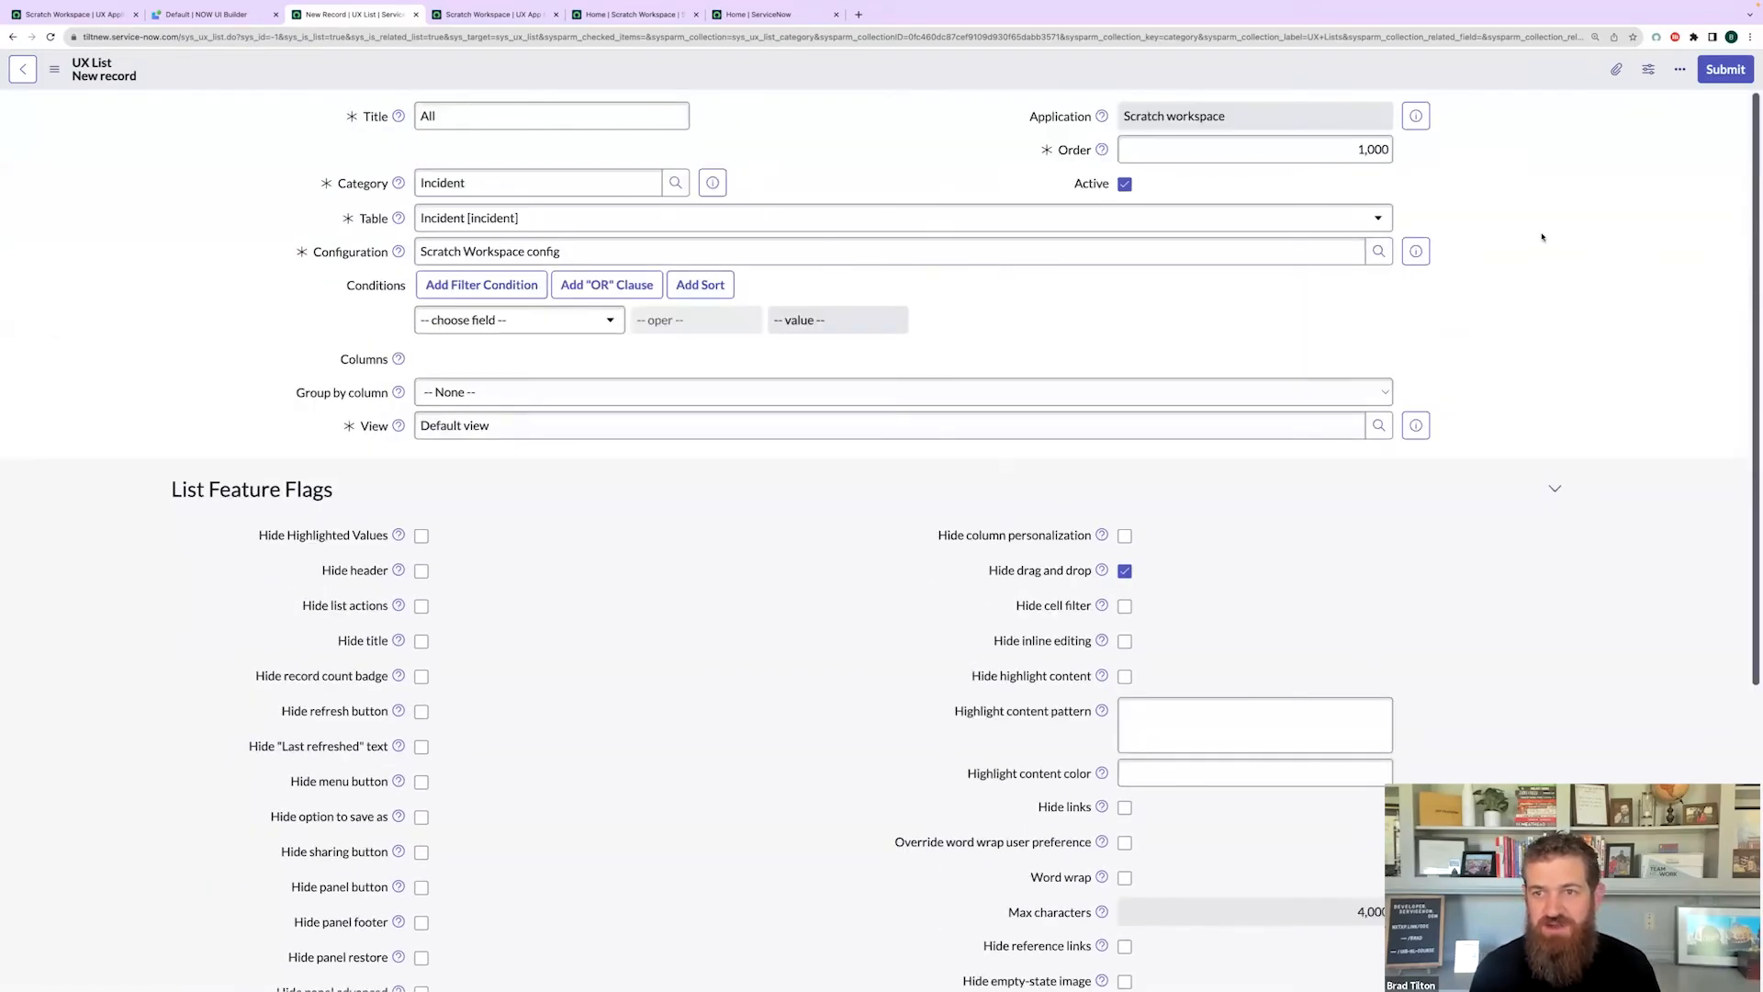
click(1723, 78)
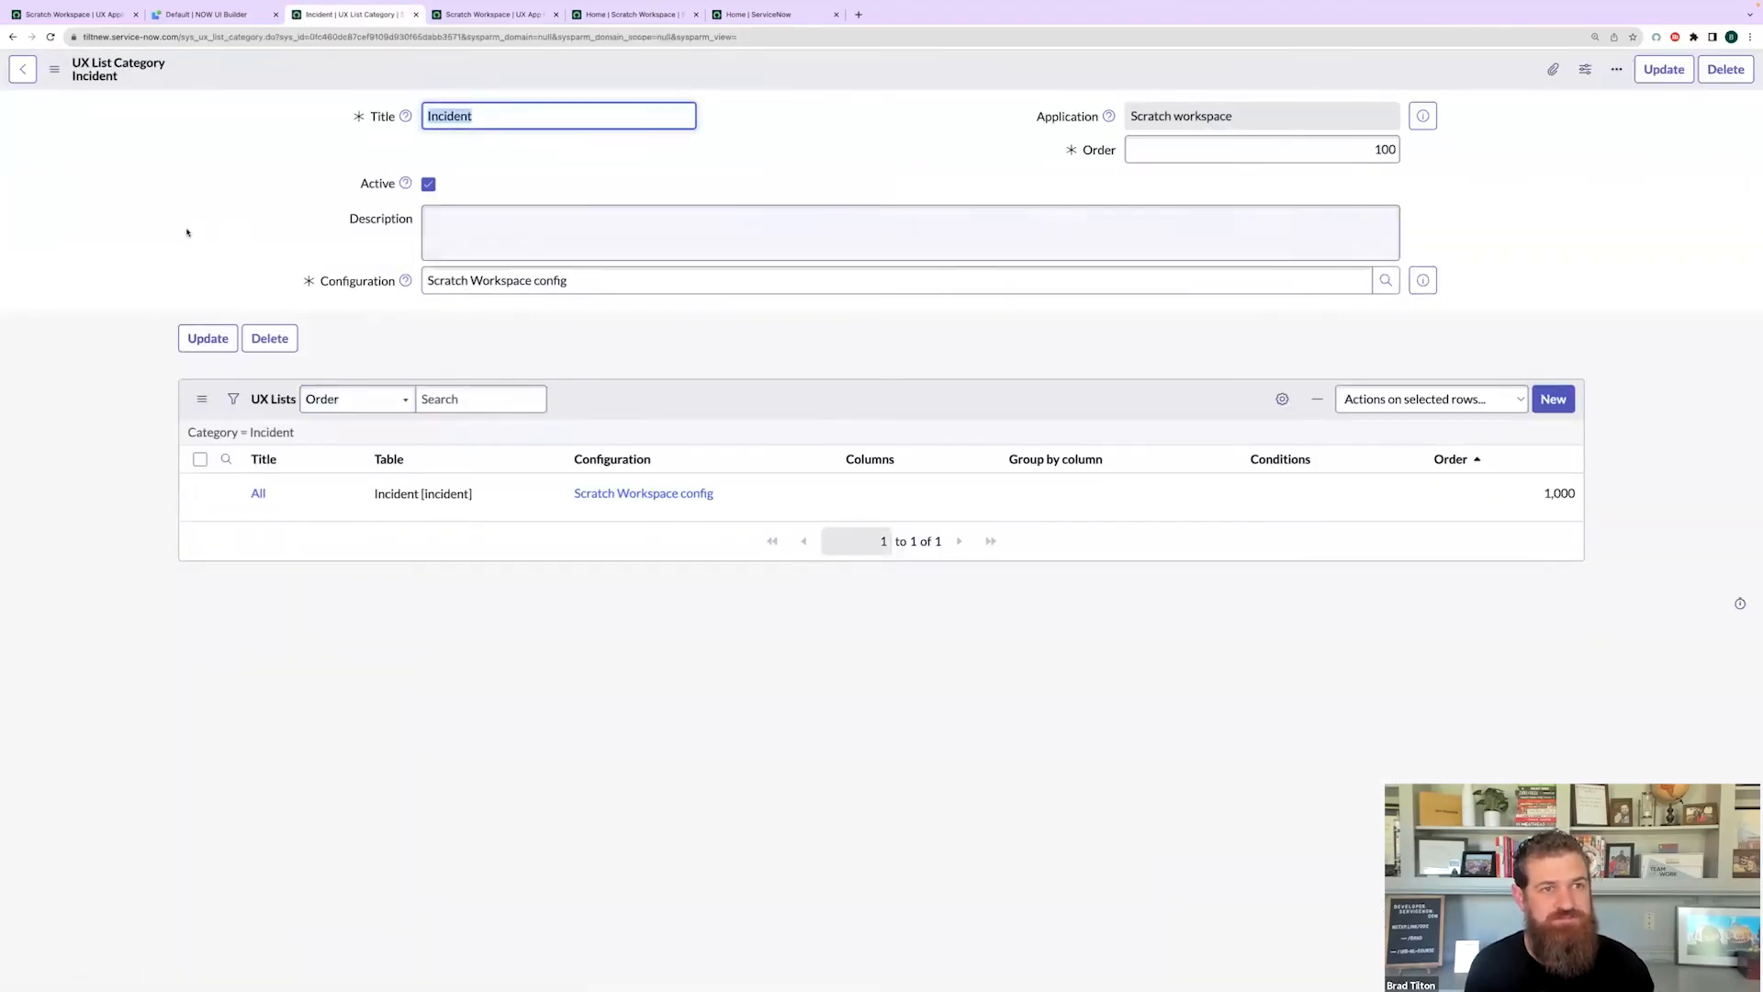
- Return to the Scratch Workspace config list menu record and copy its sys_id
click(23, 69)
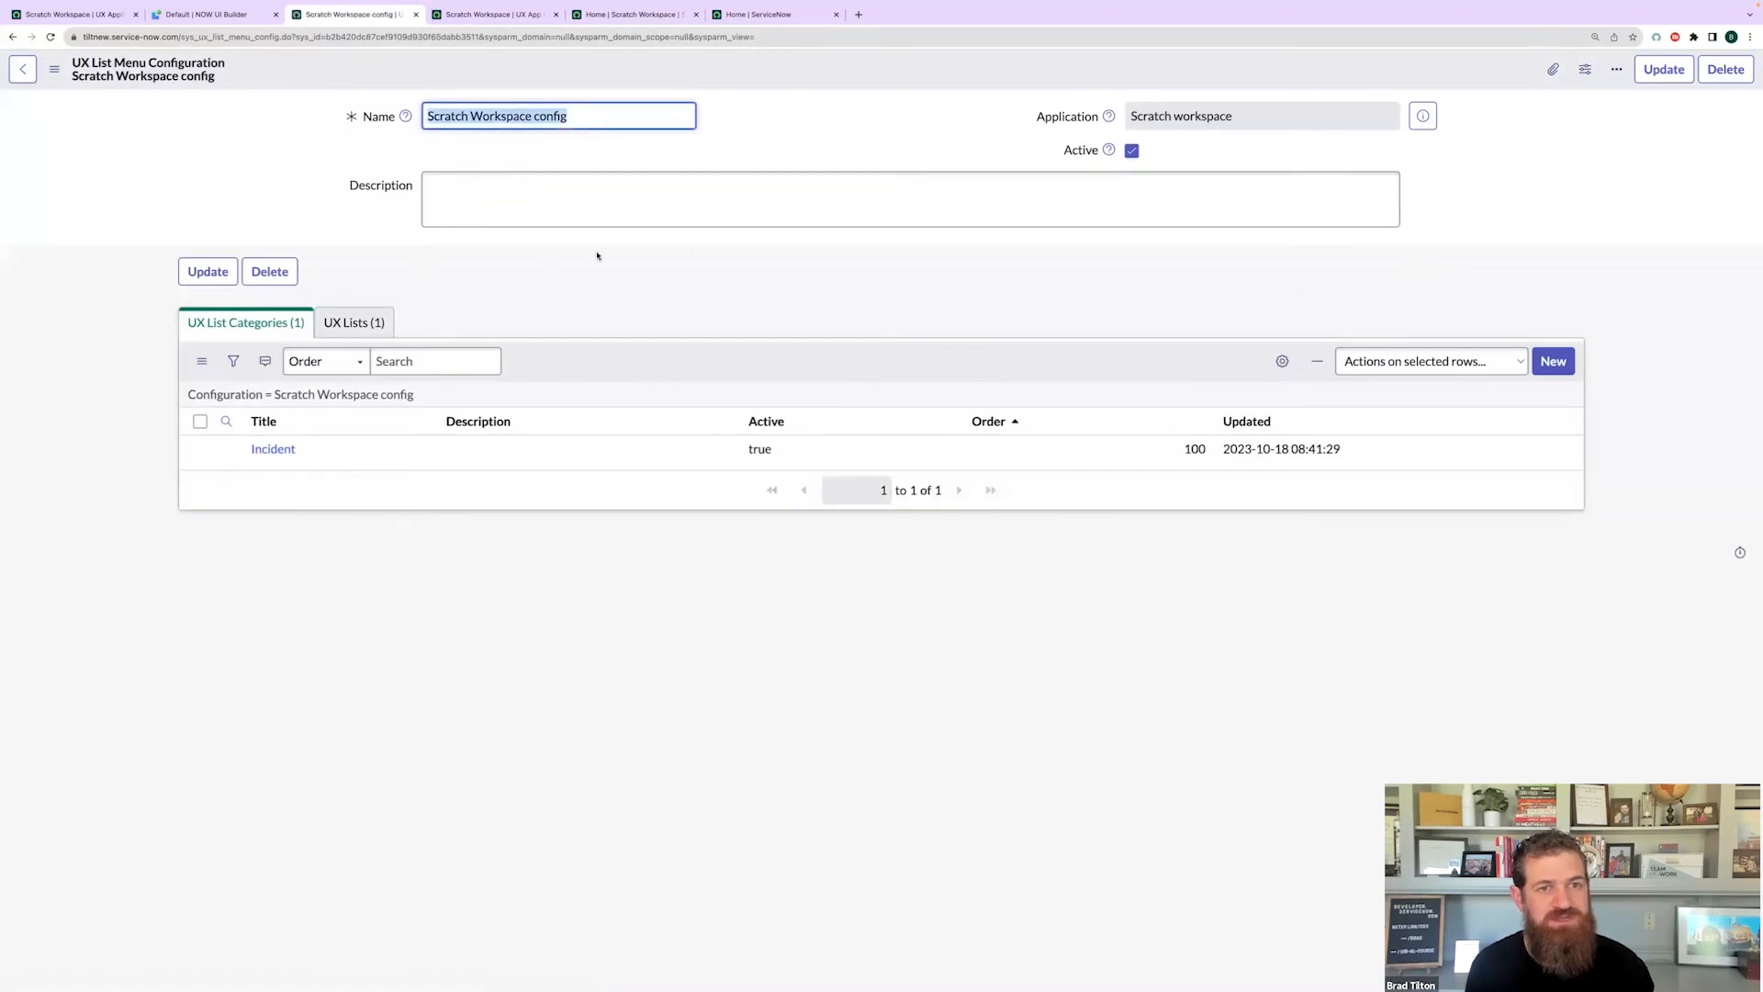
click(606, 258)
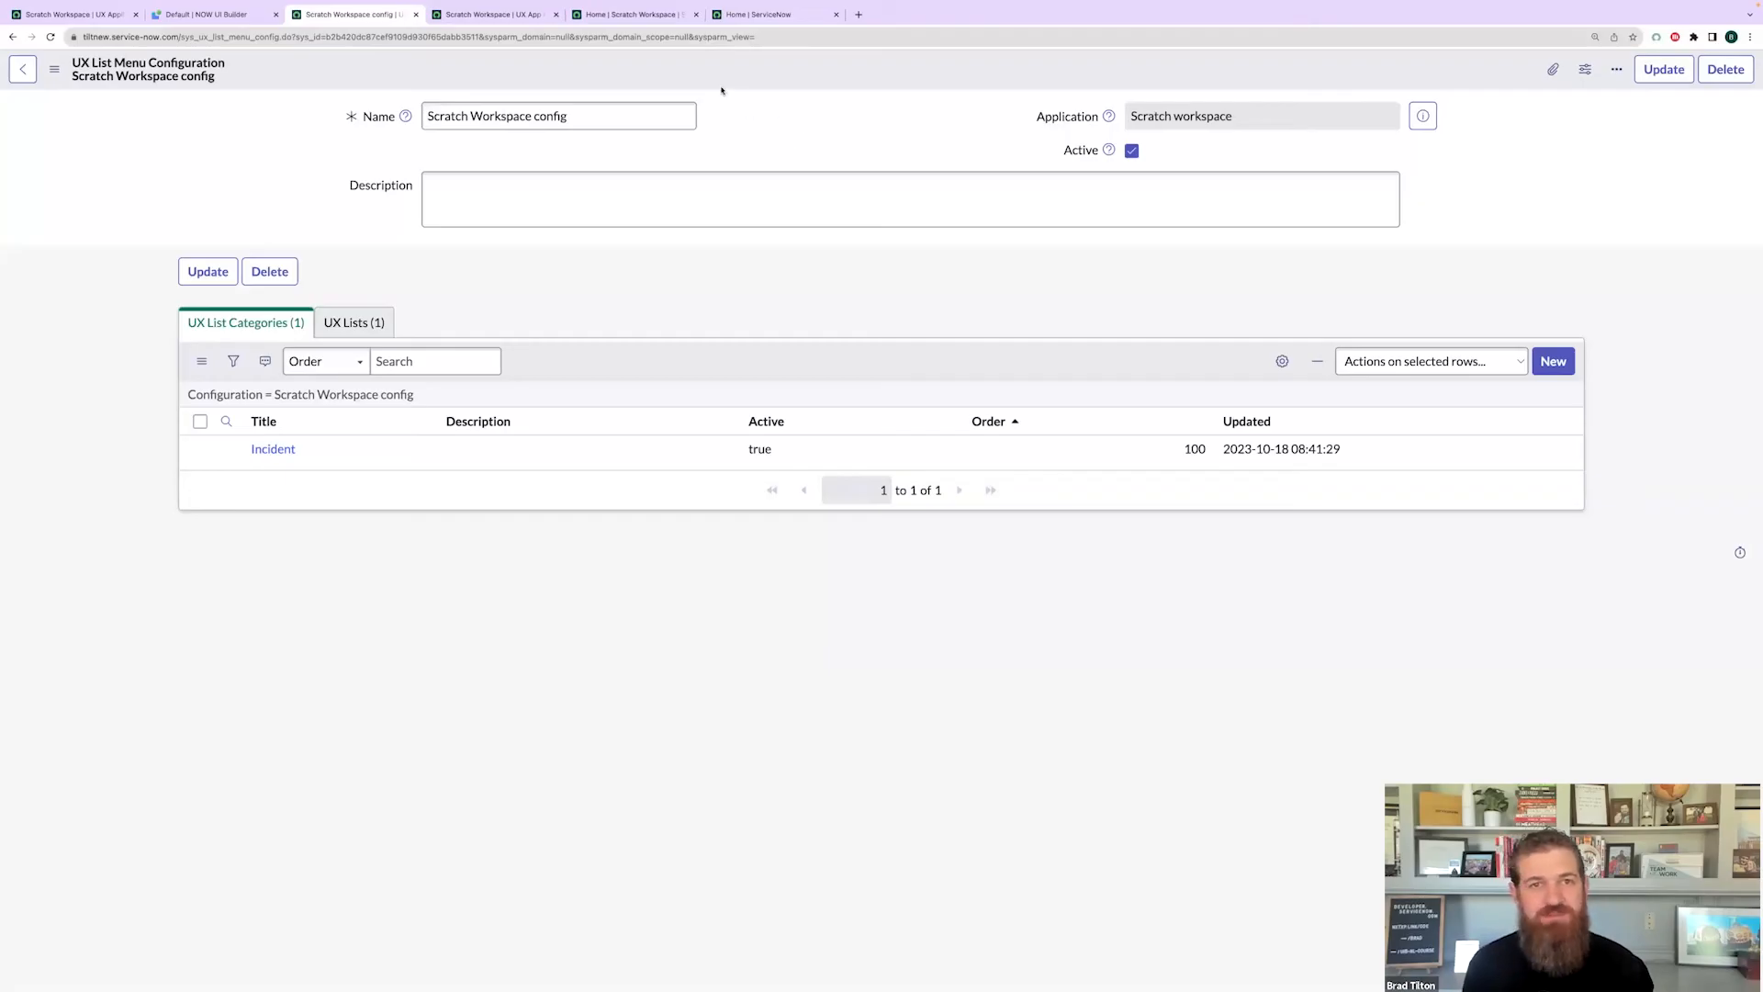
right_click(781, 77)
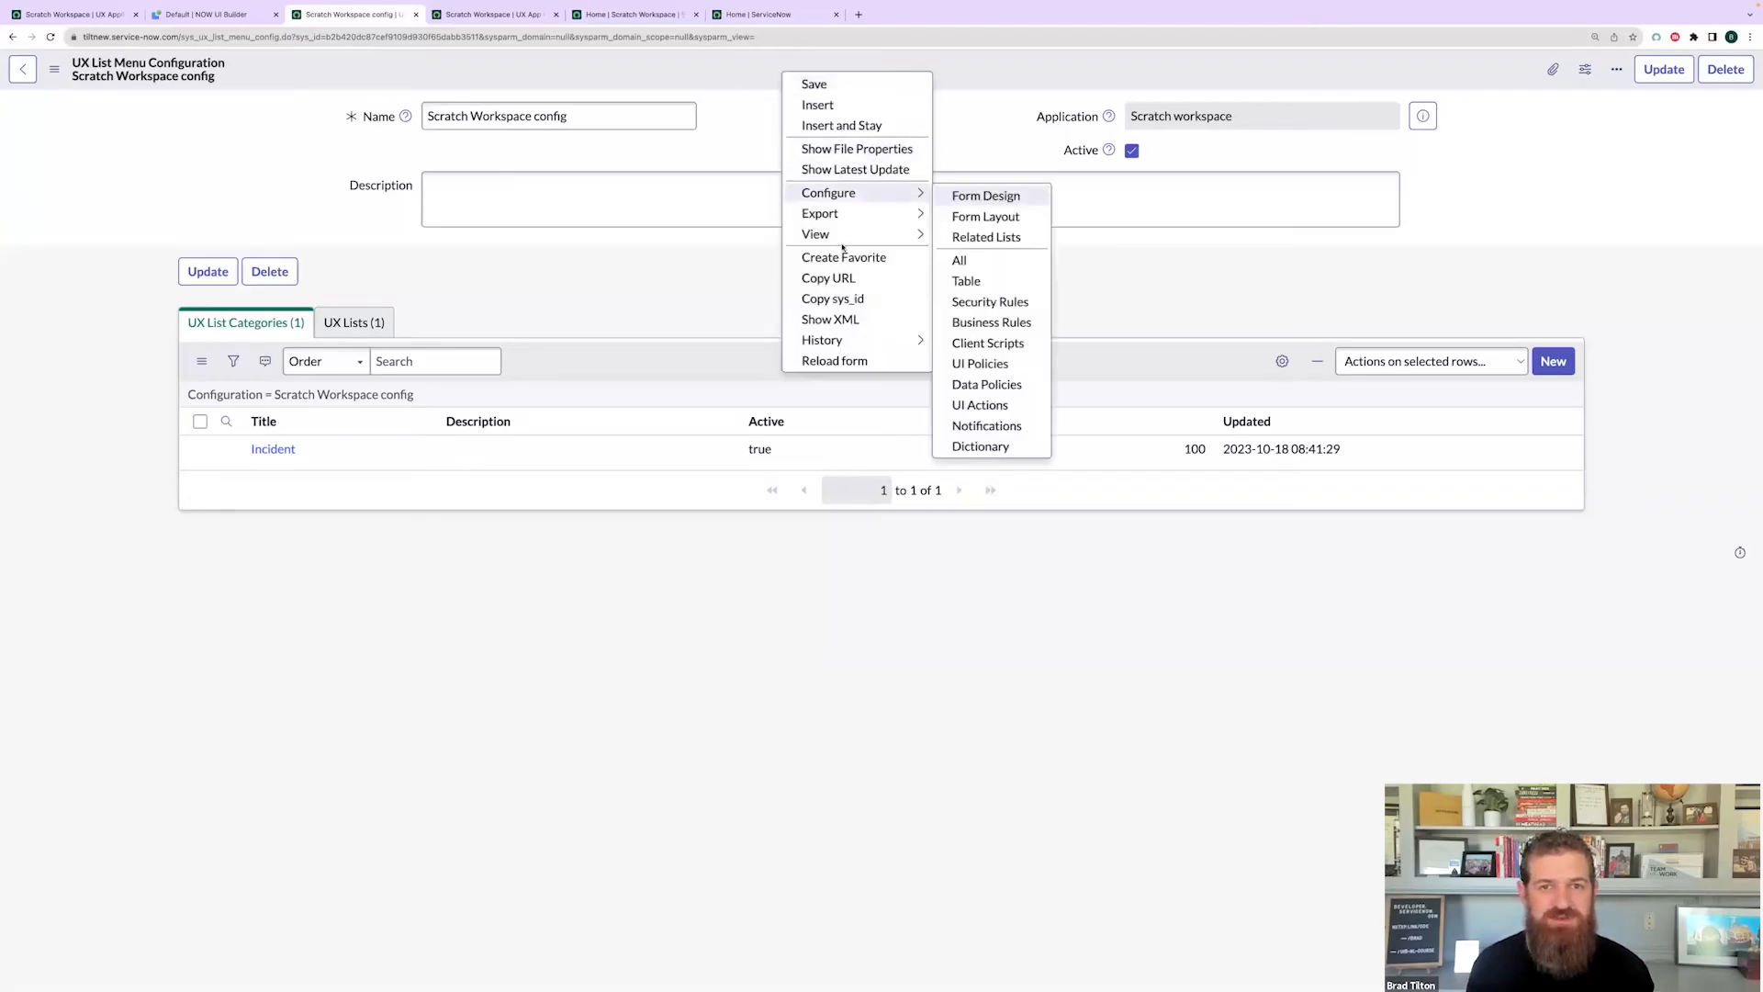
click(847, 301)
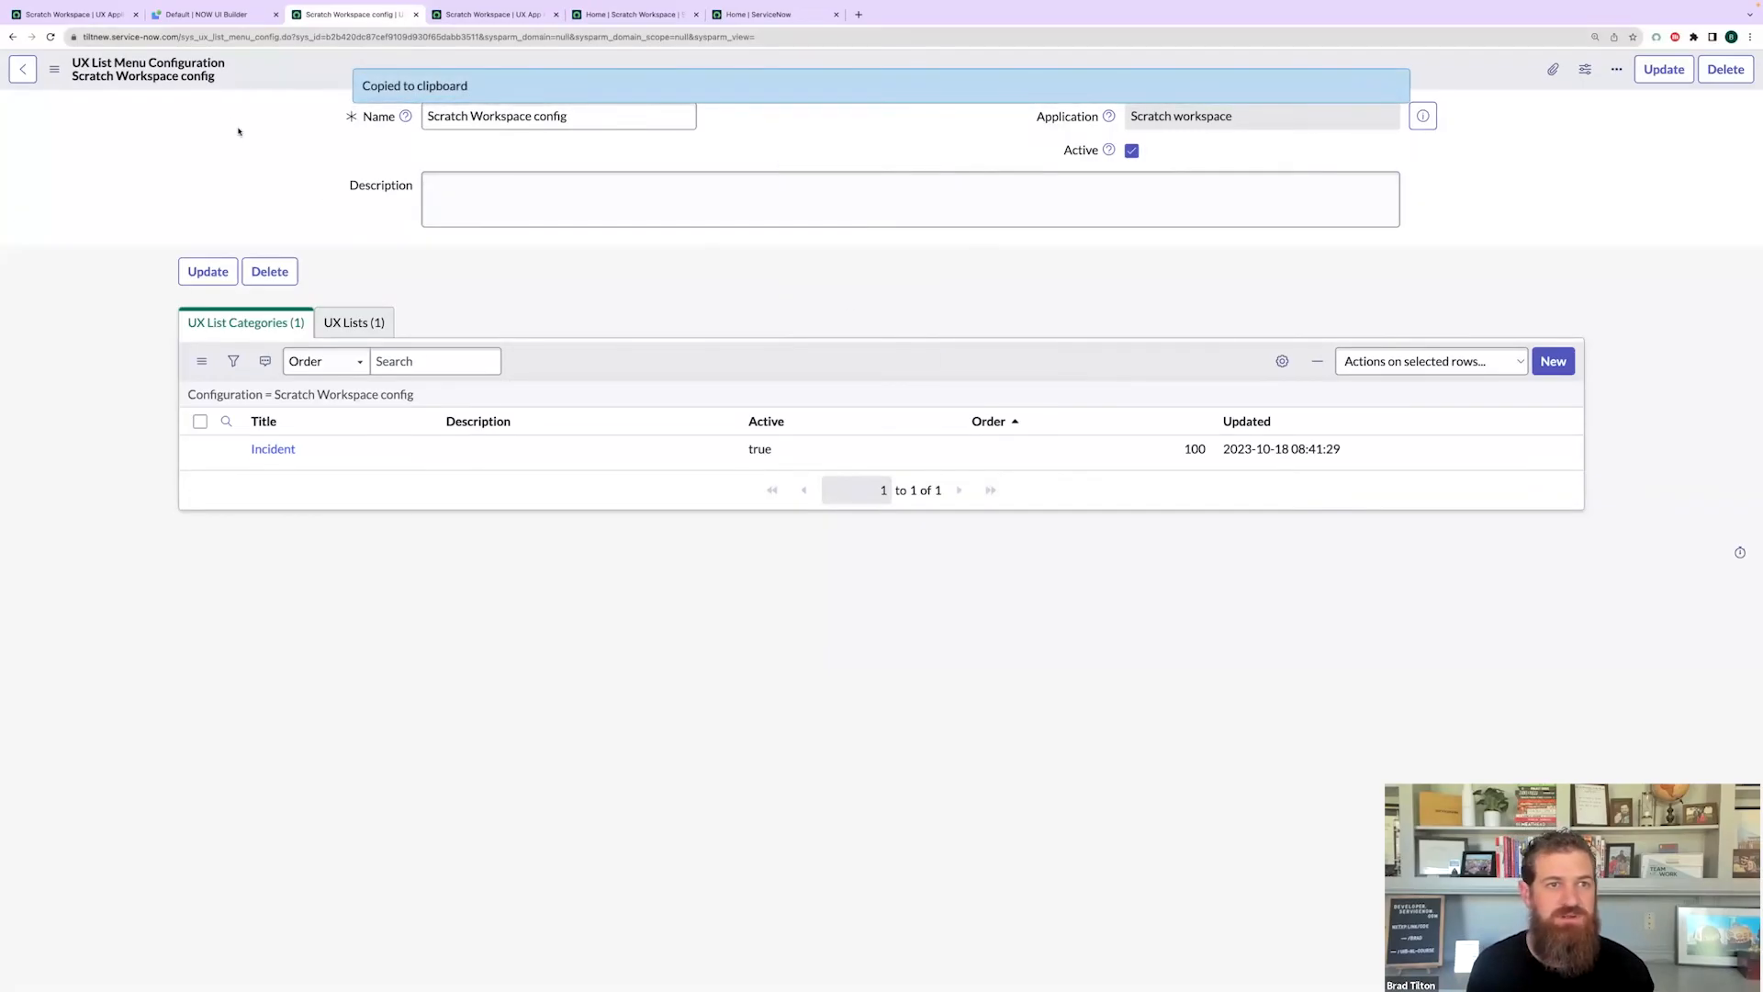
- Add a listConfigId page property to Scratch Workspace, pasting the copied sys_id as its value
click(105, 15)
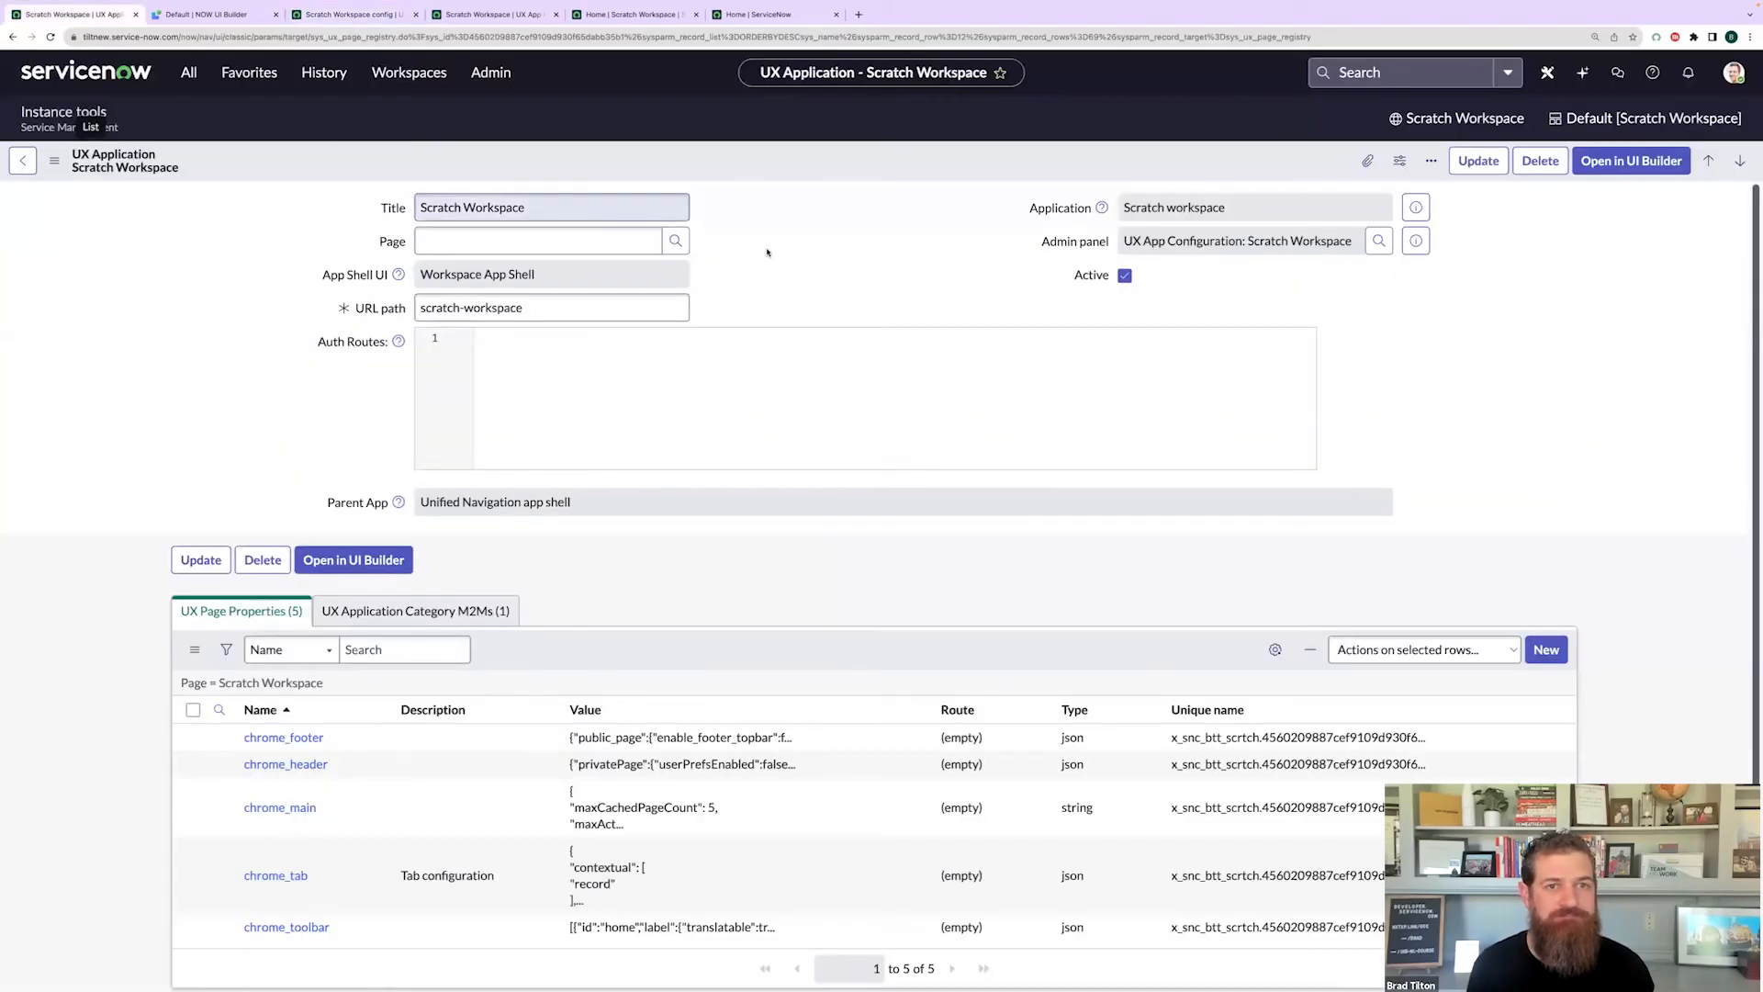
scroll(234, 436, down, 1)
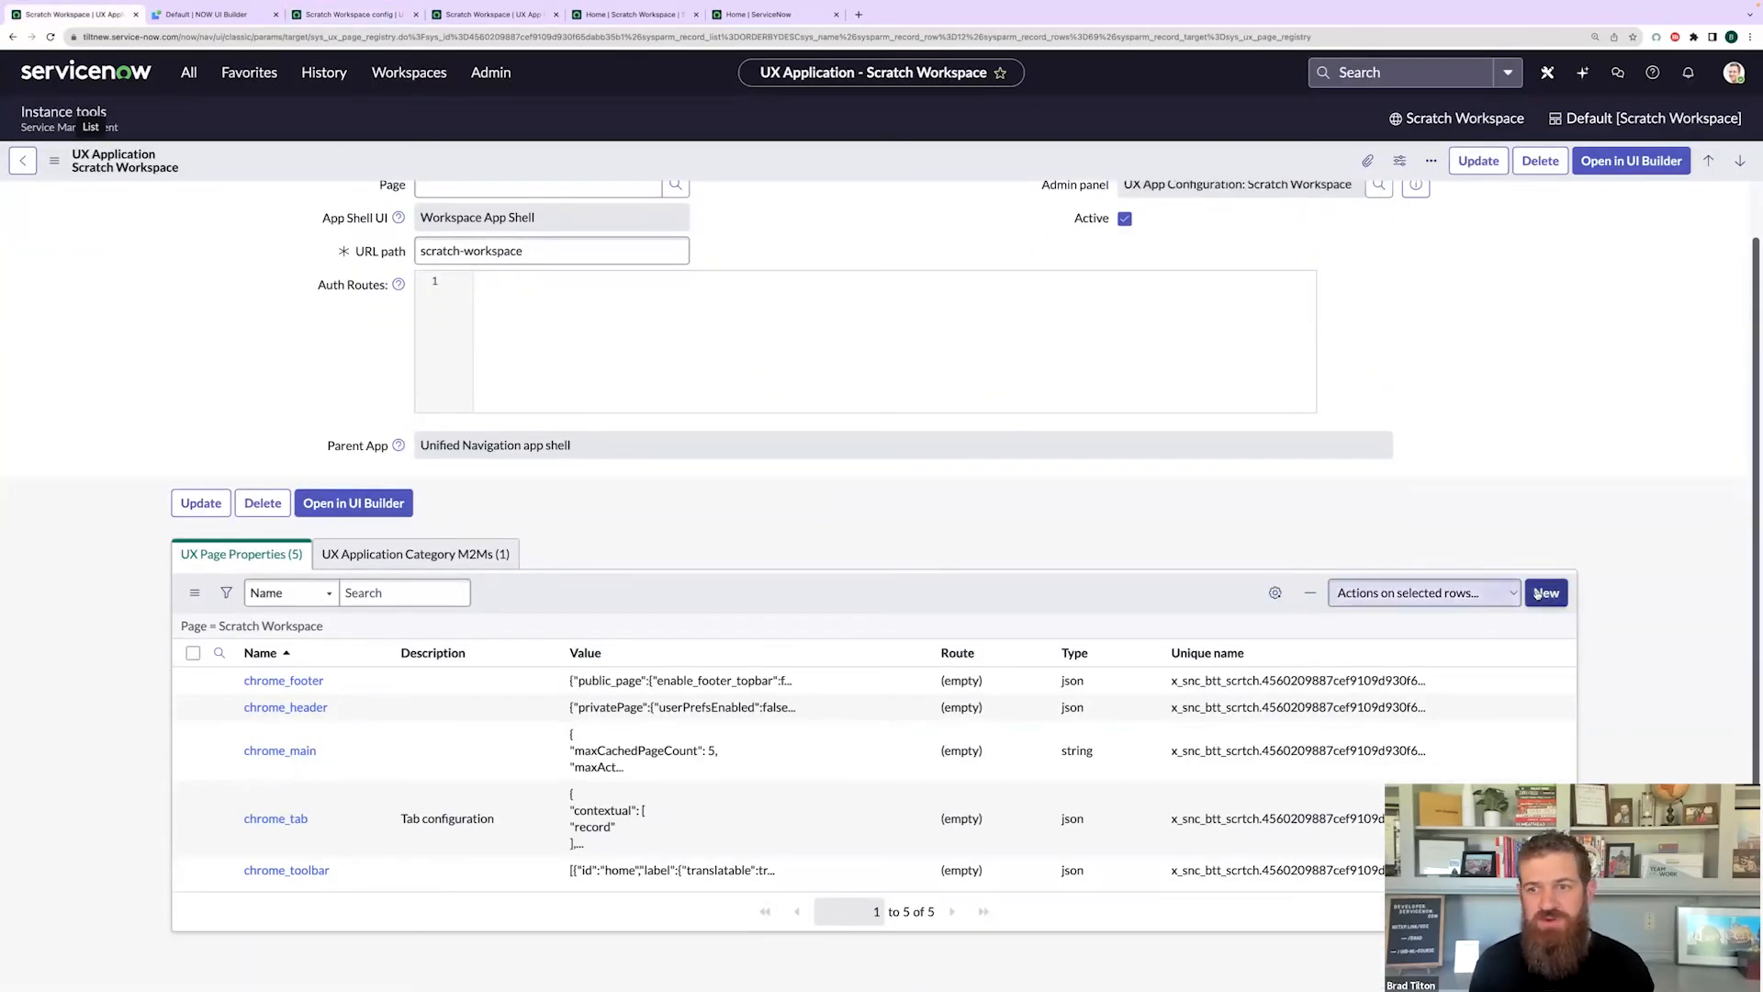
click(1546, 592)
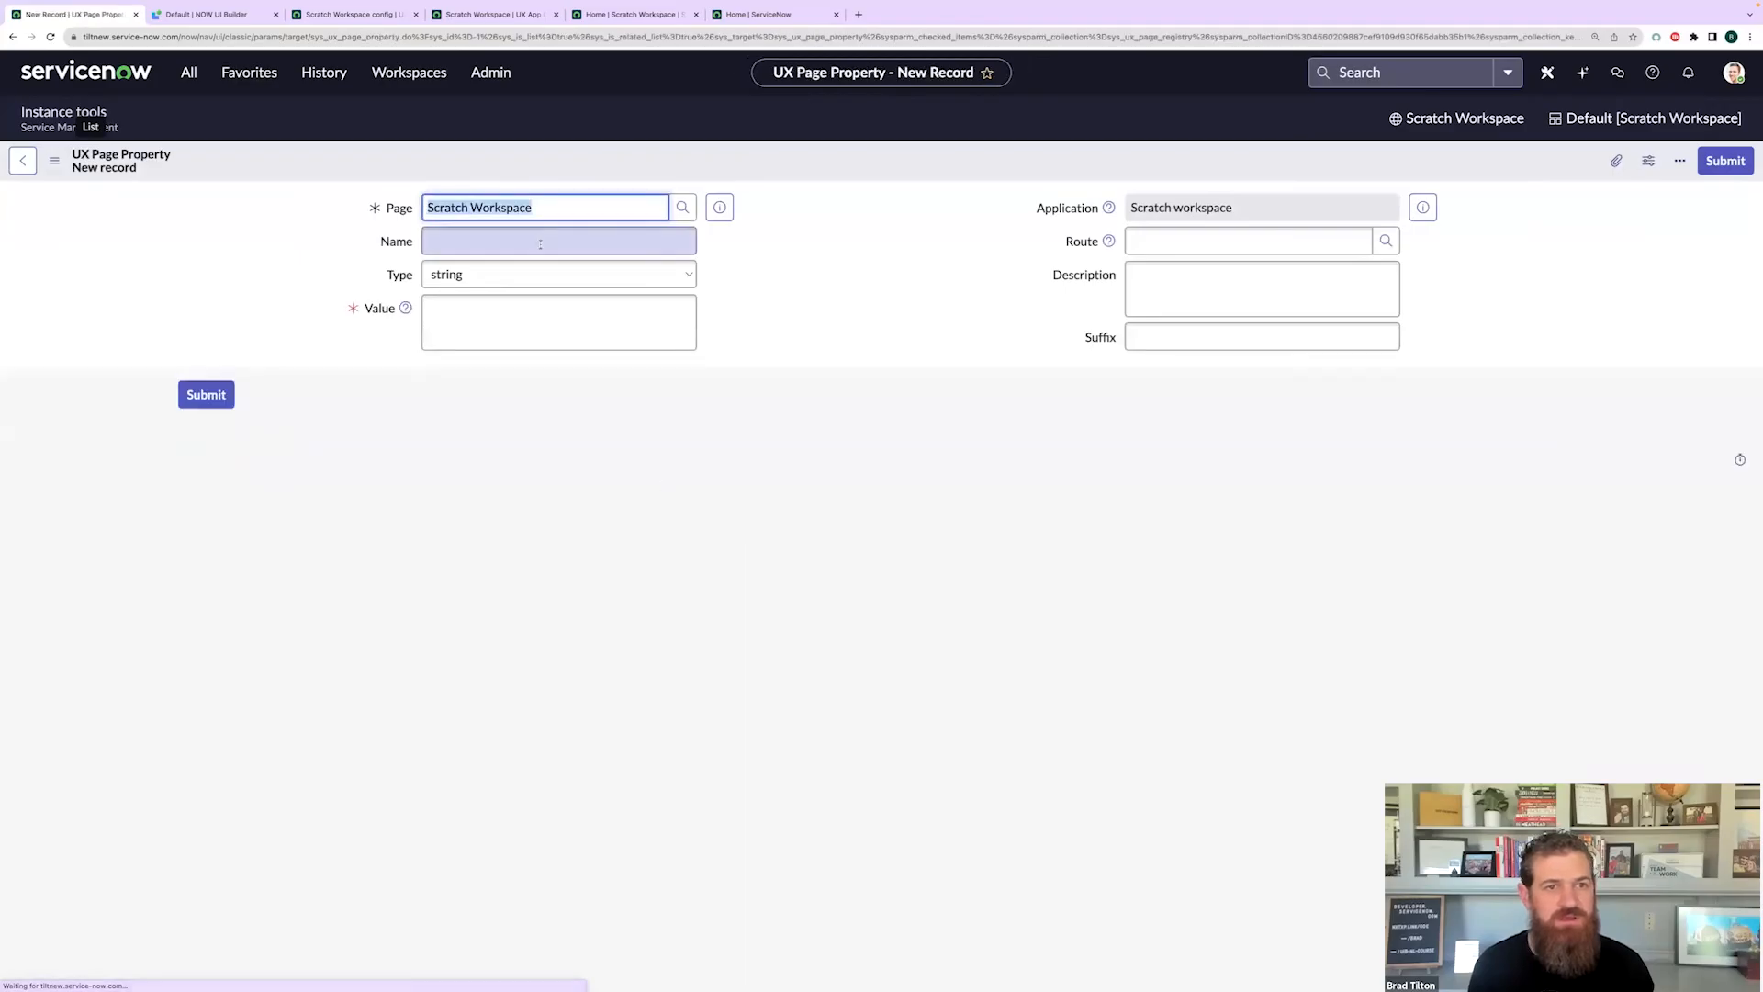
click(540, 241)
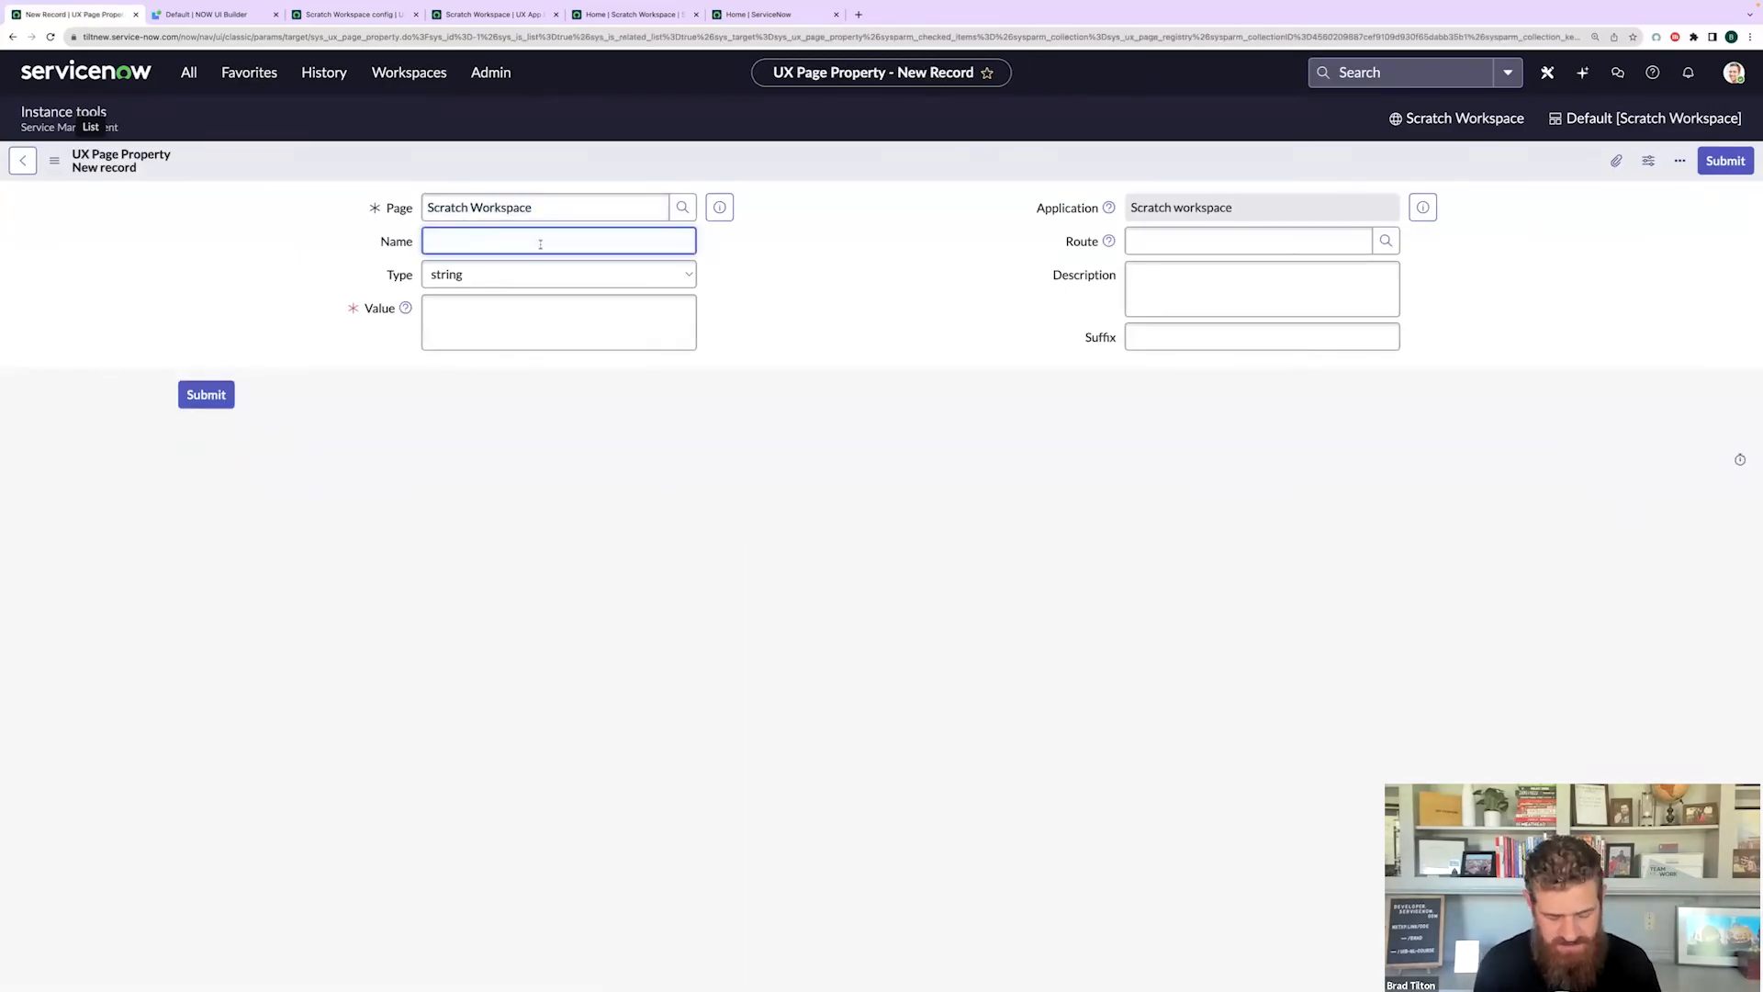
text(listC)
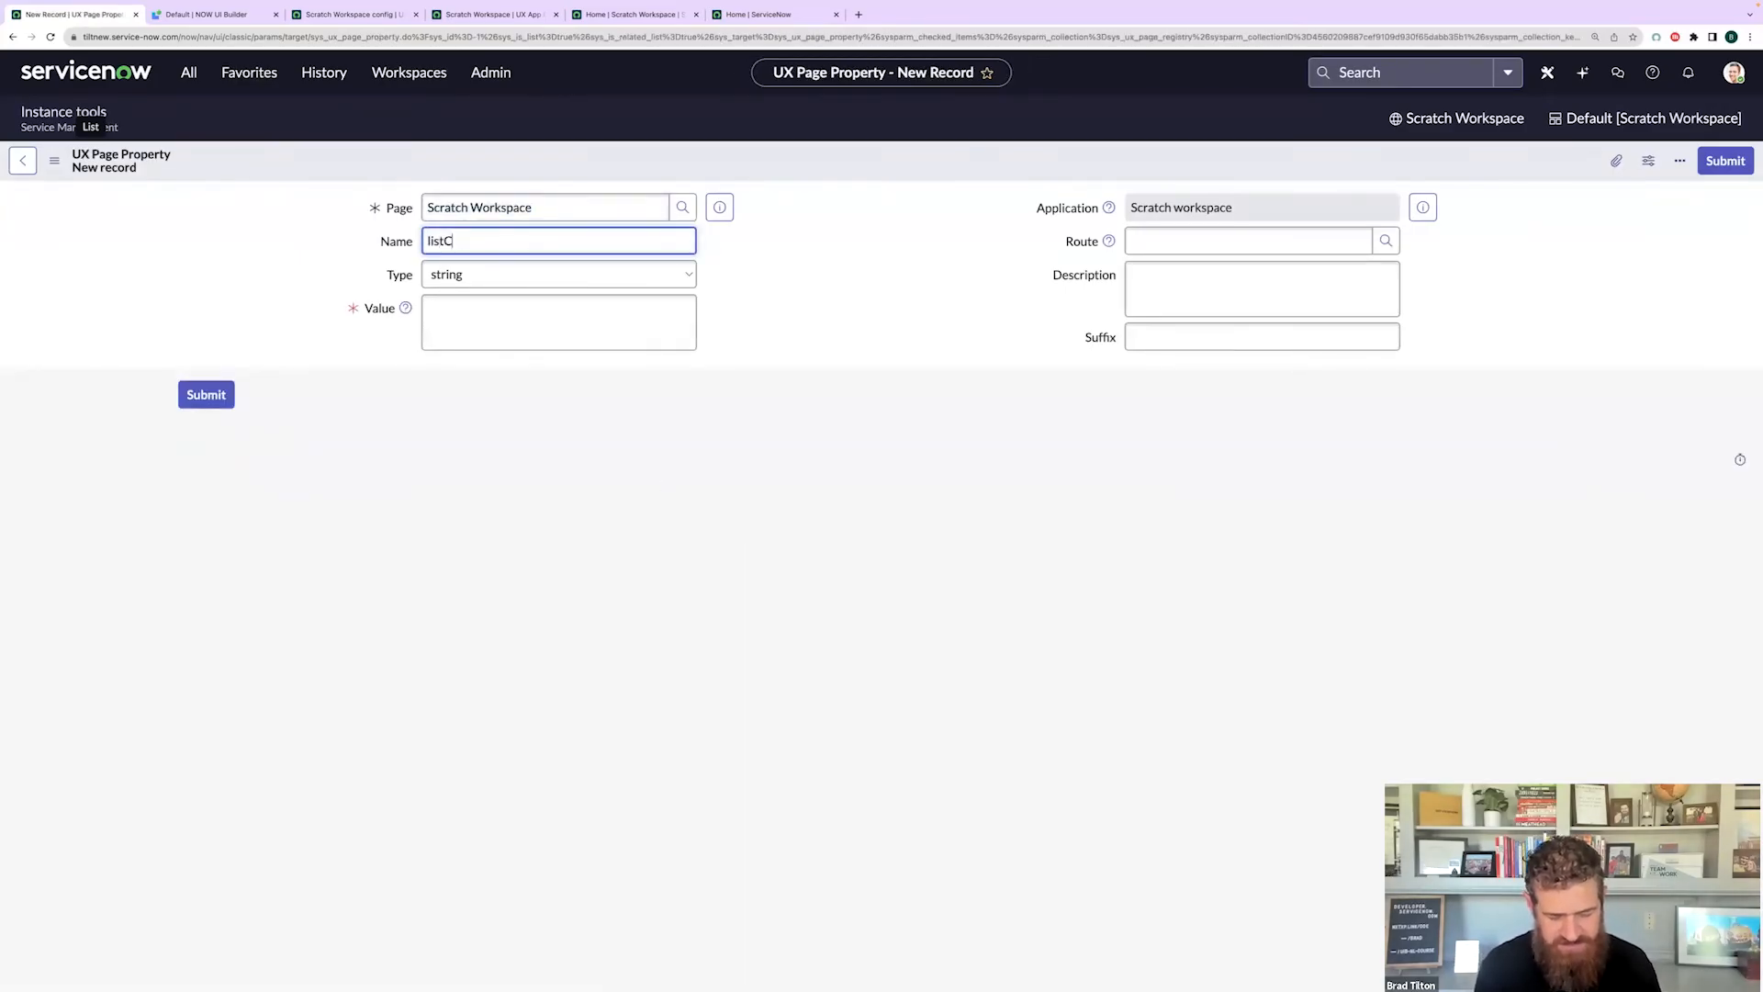
text(onfigId)
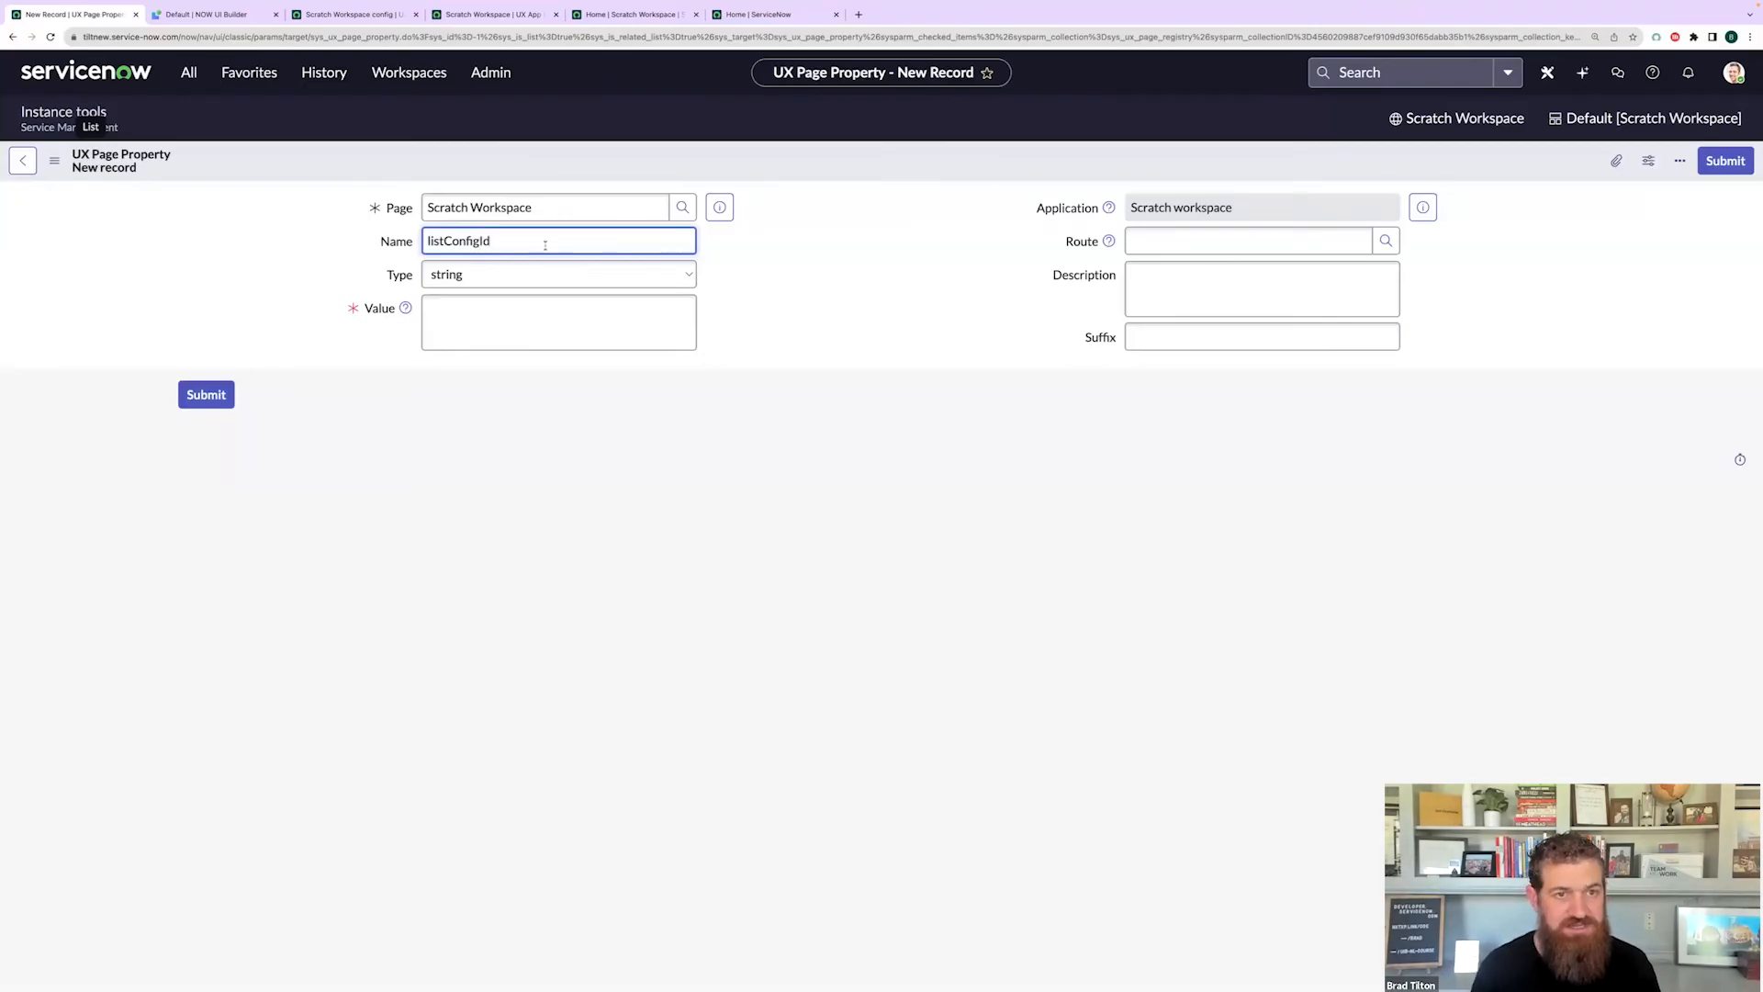
click(599, 315)
key(super+v)
click(771, 316)
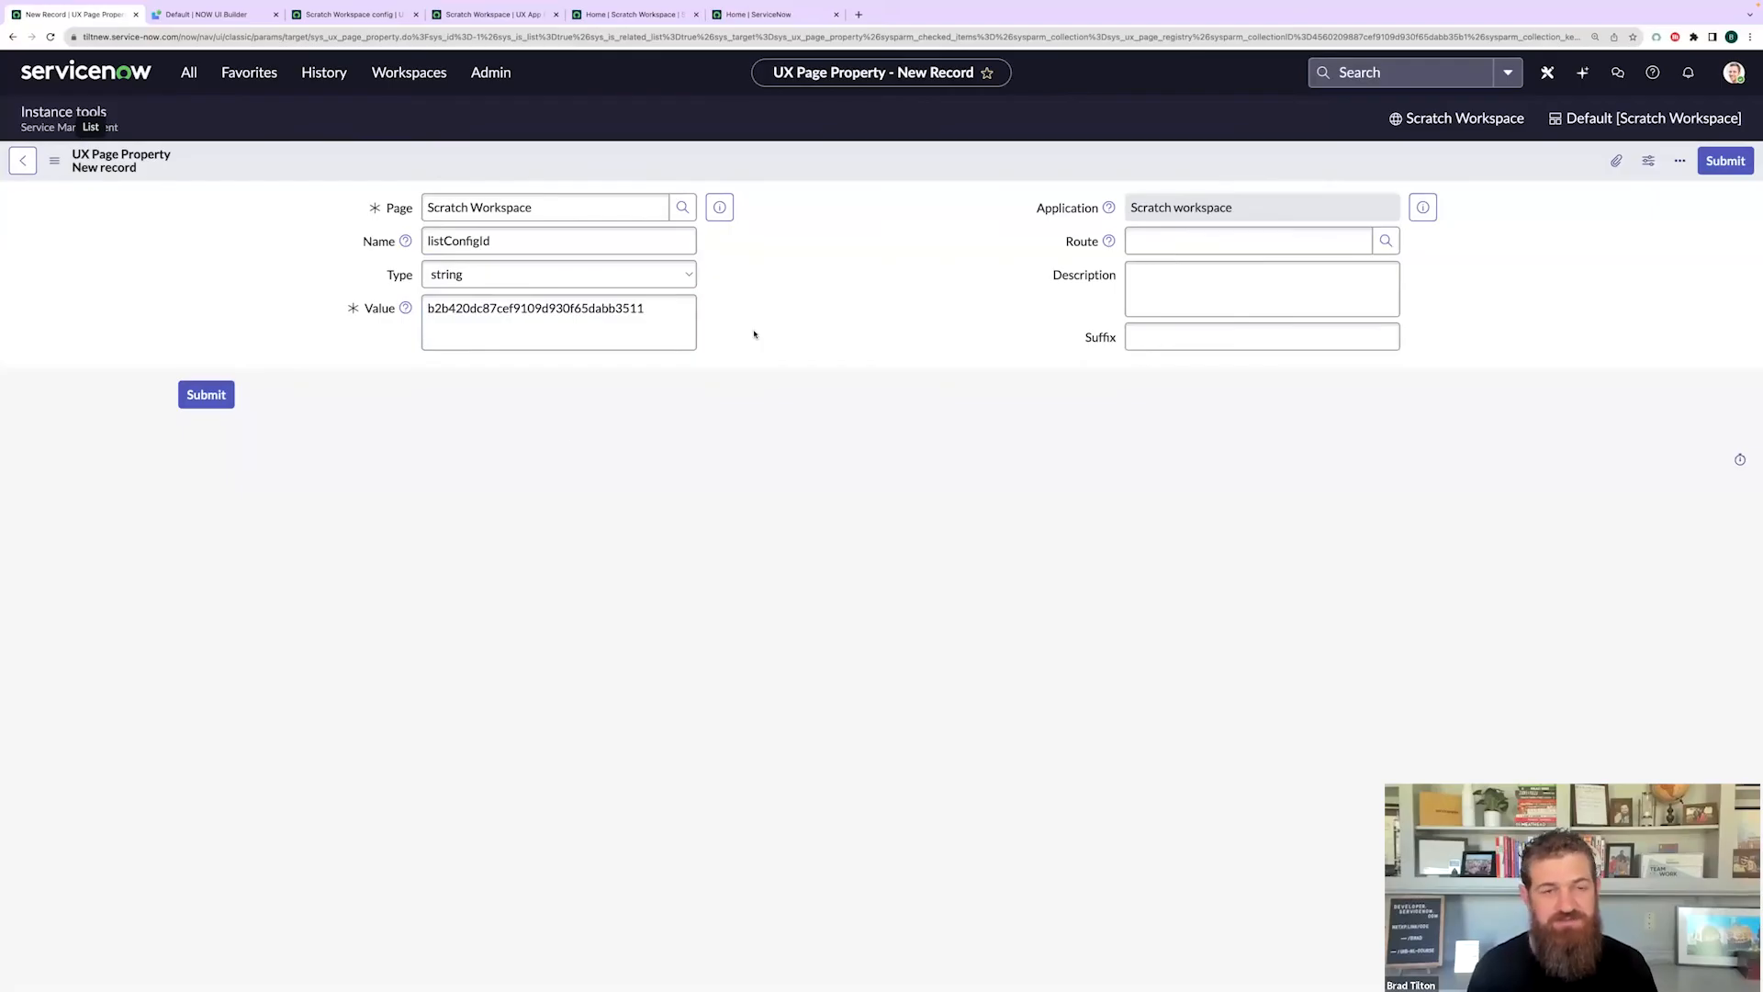
click(209, 397)
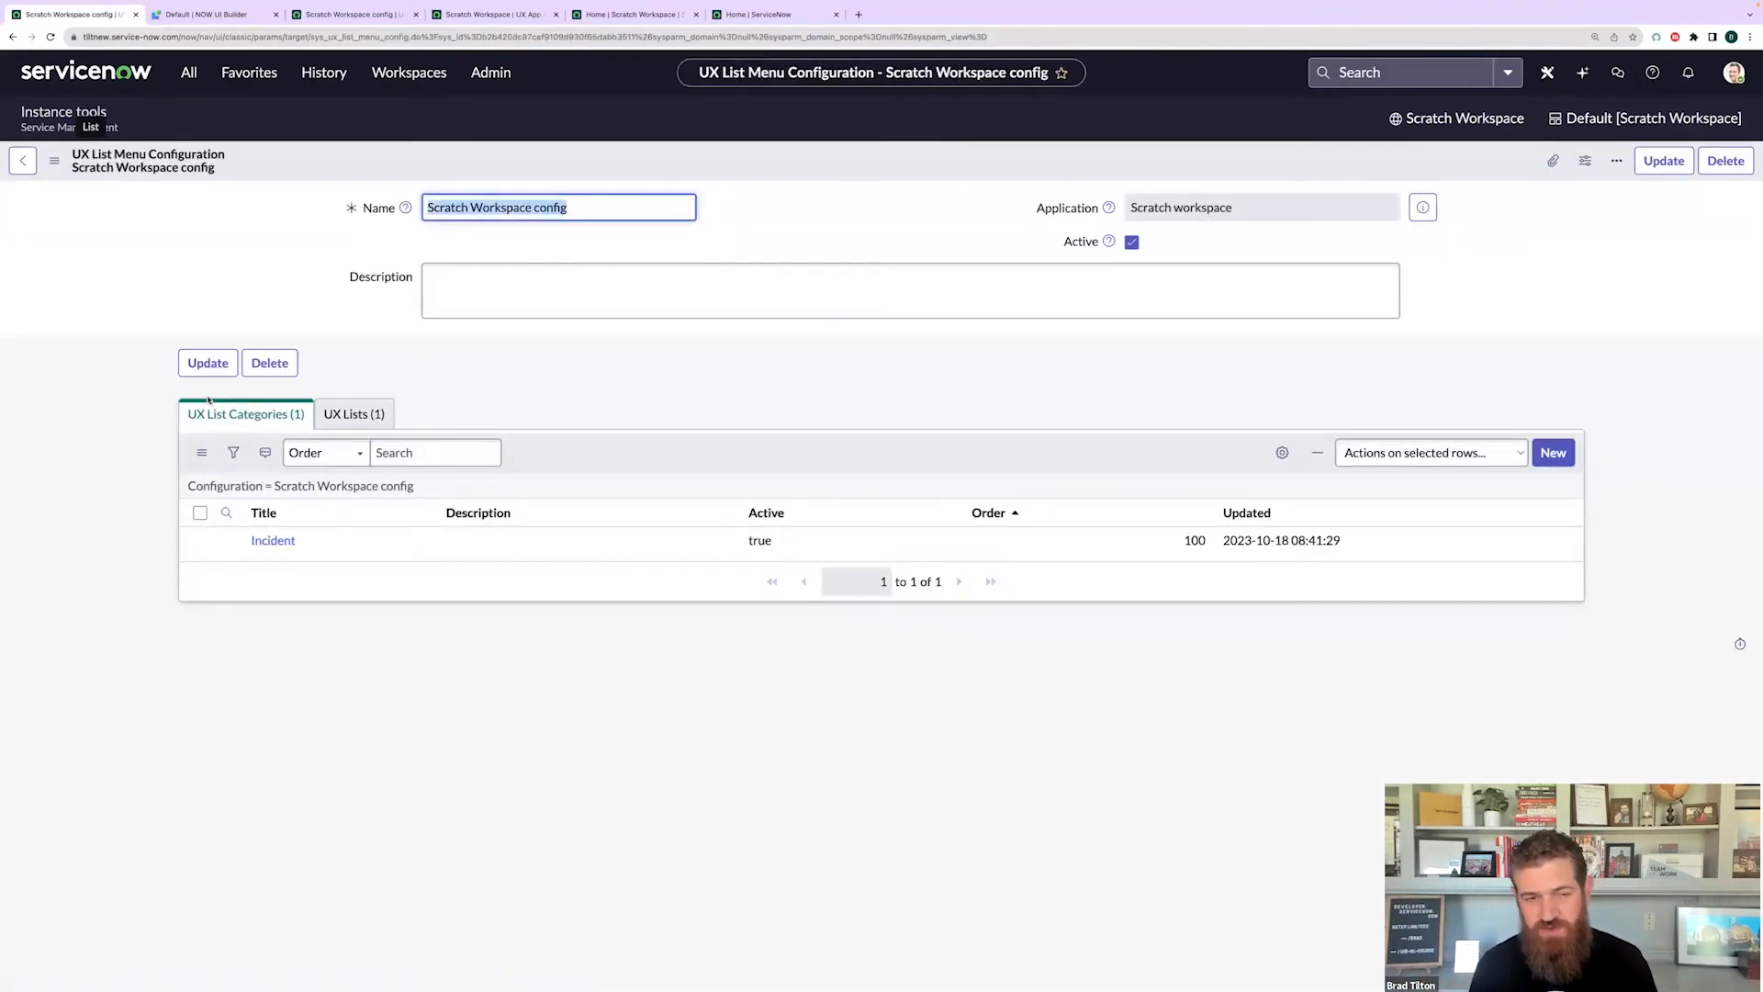
- Return to the Scratch Workspace UX Application record via the History list
click(141, 264)
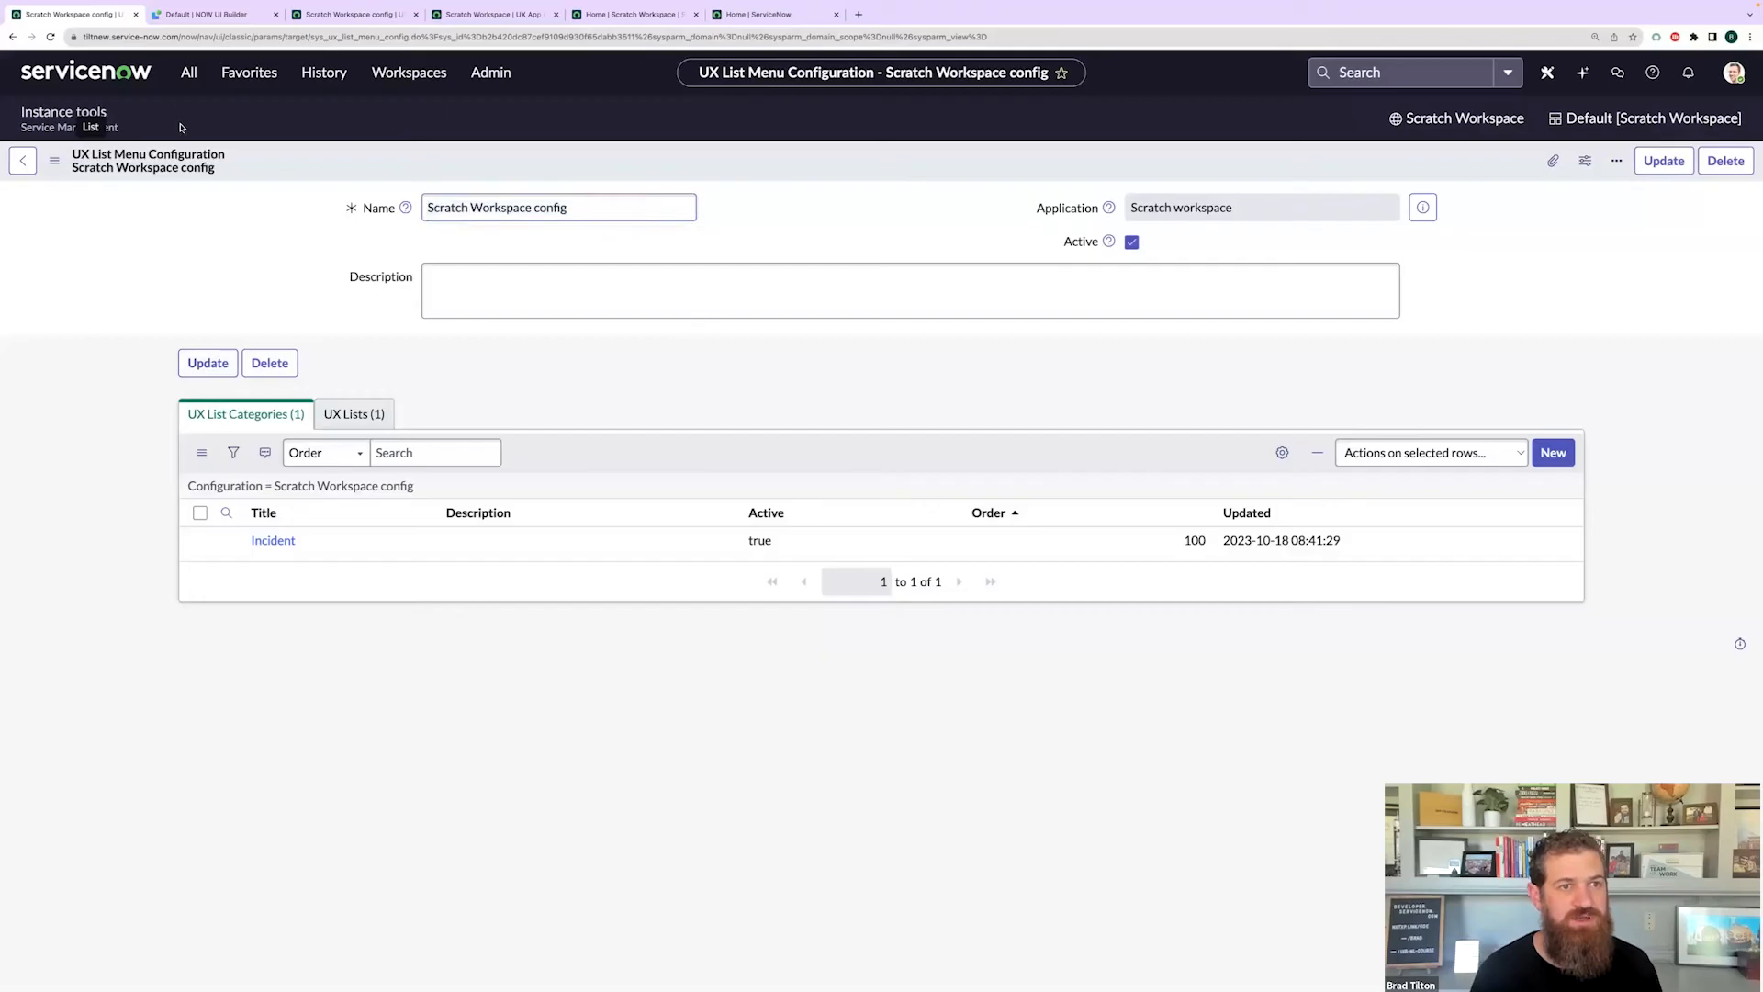
click(322, 78)
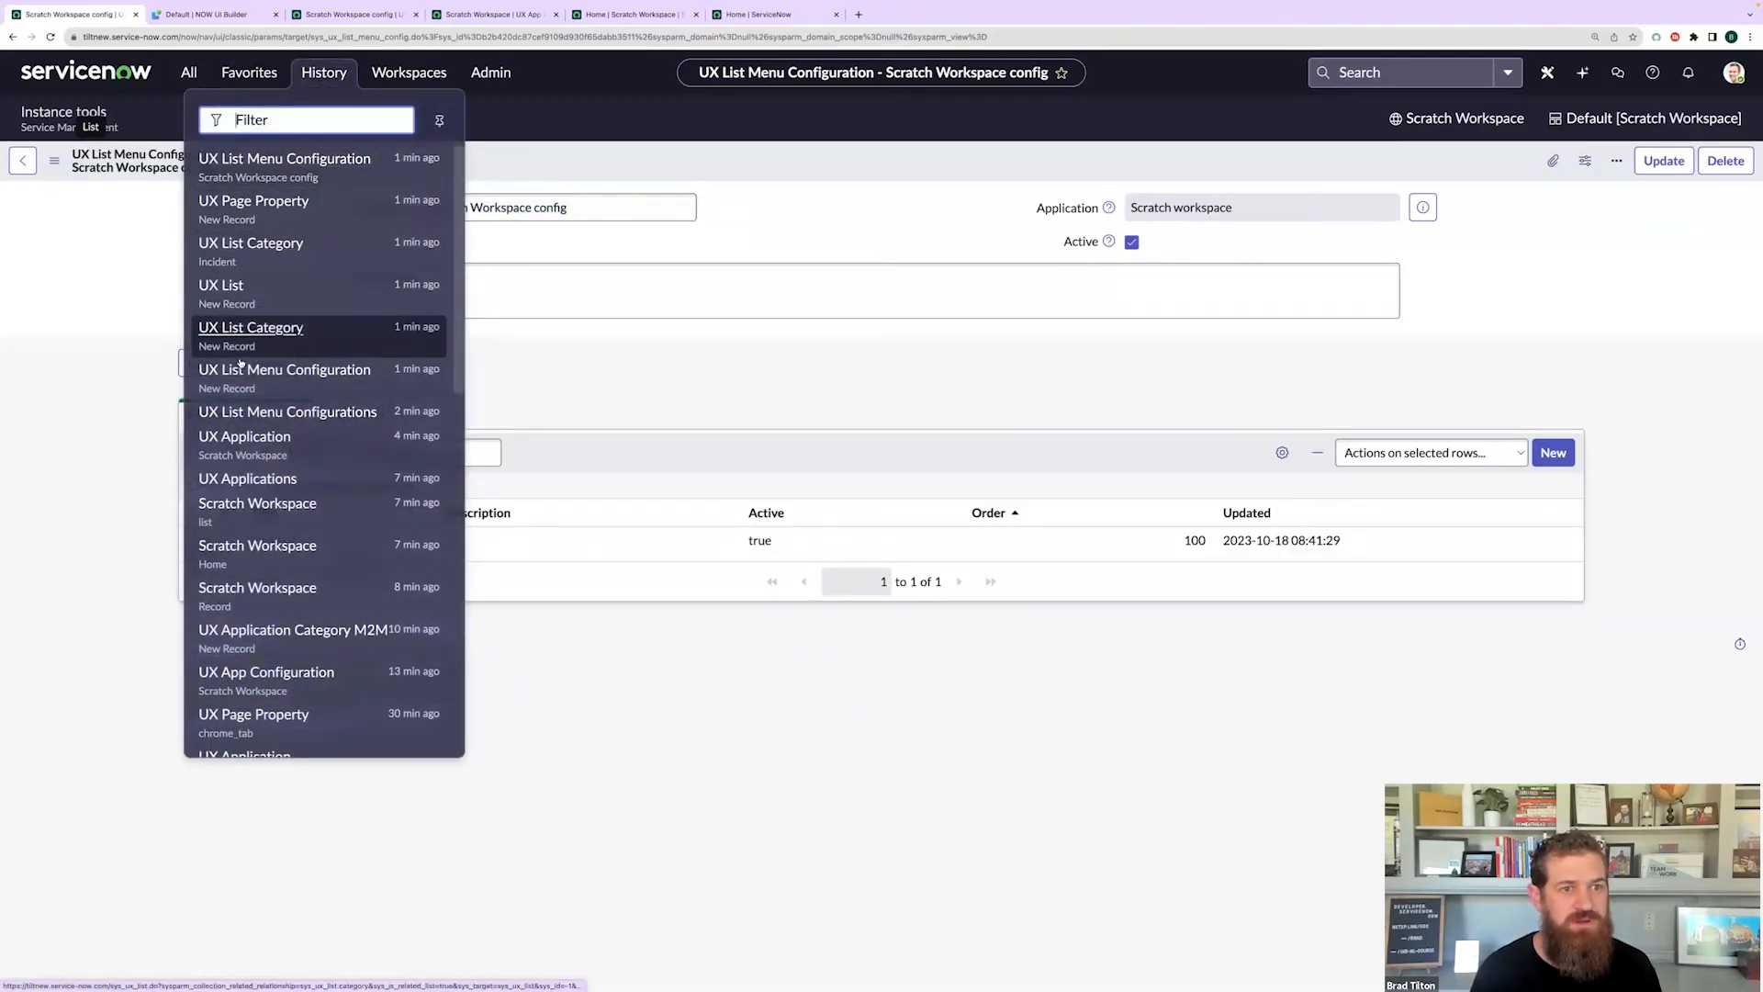
click(245, 437)
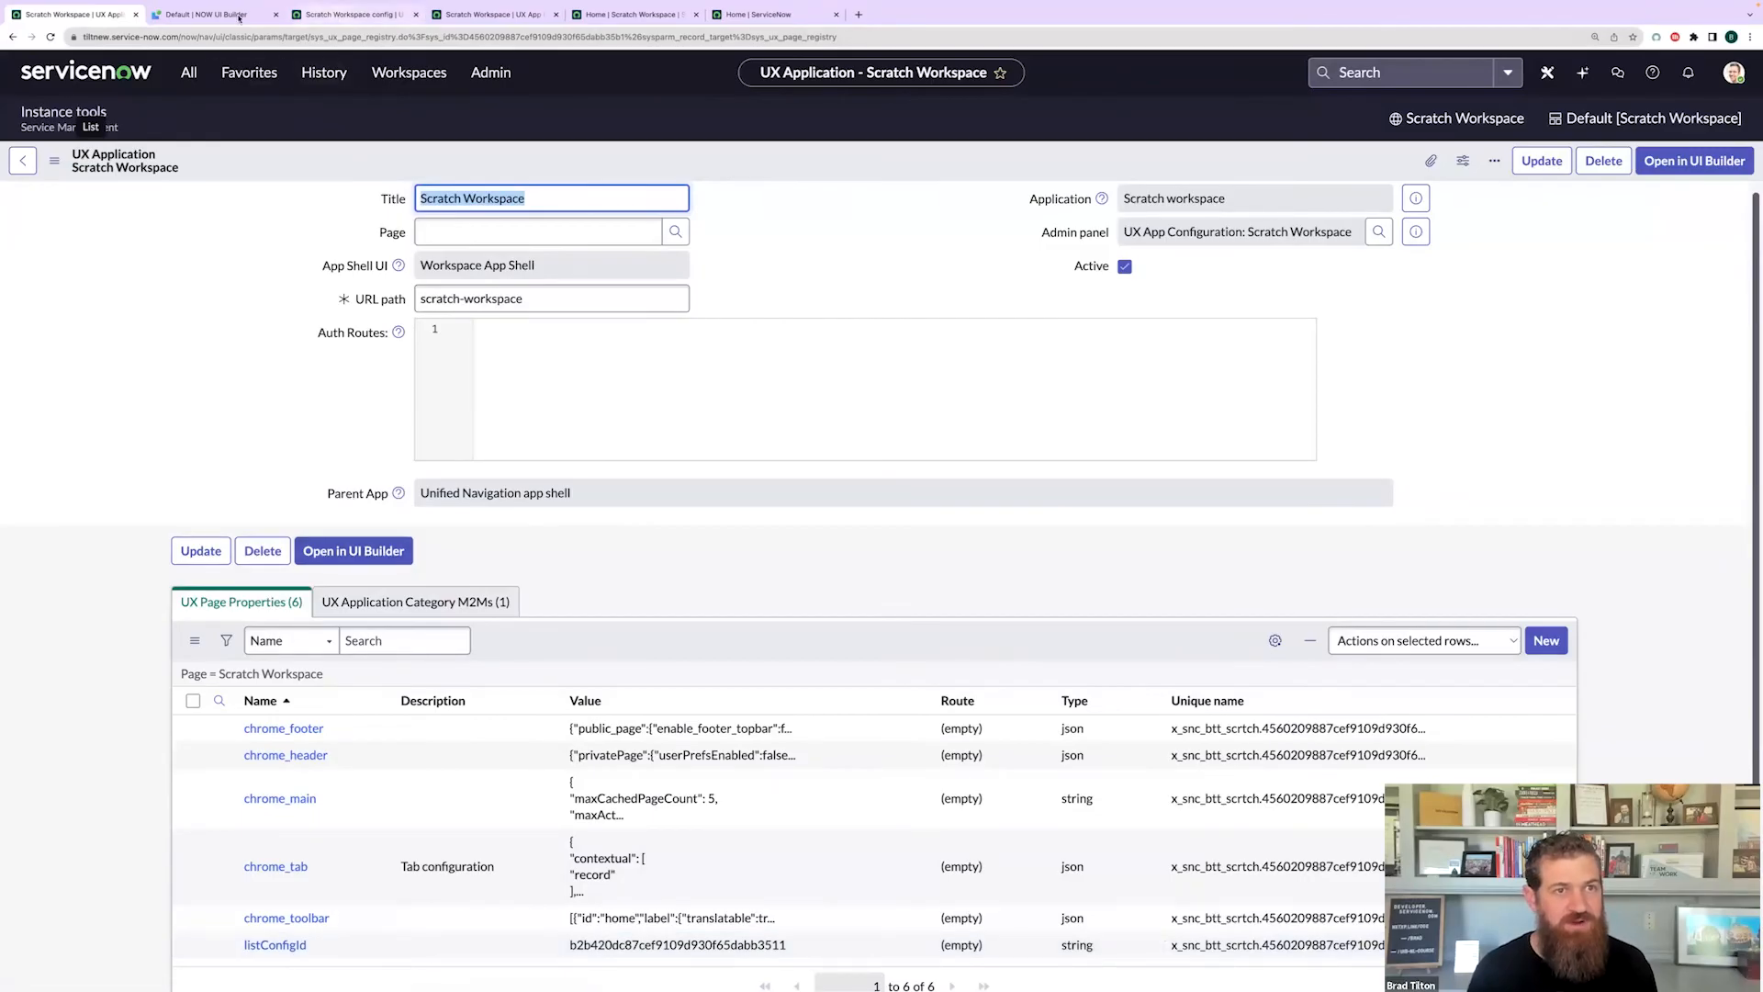
click(413, 81)
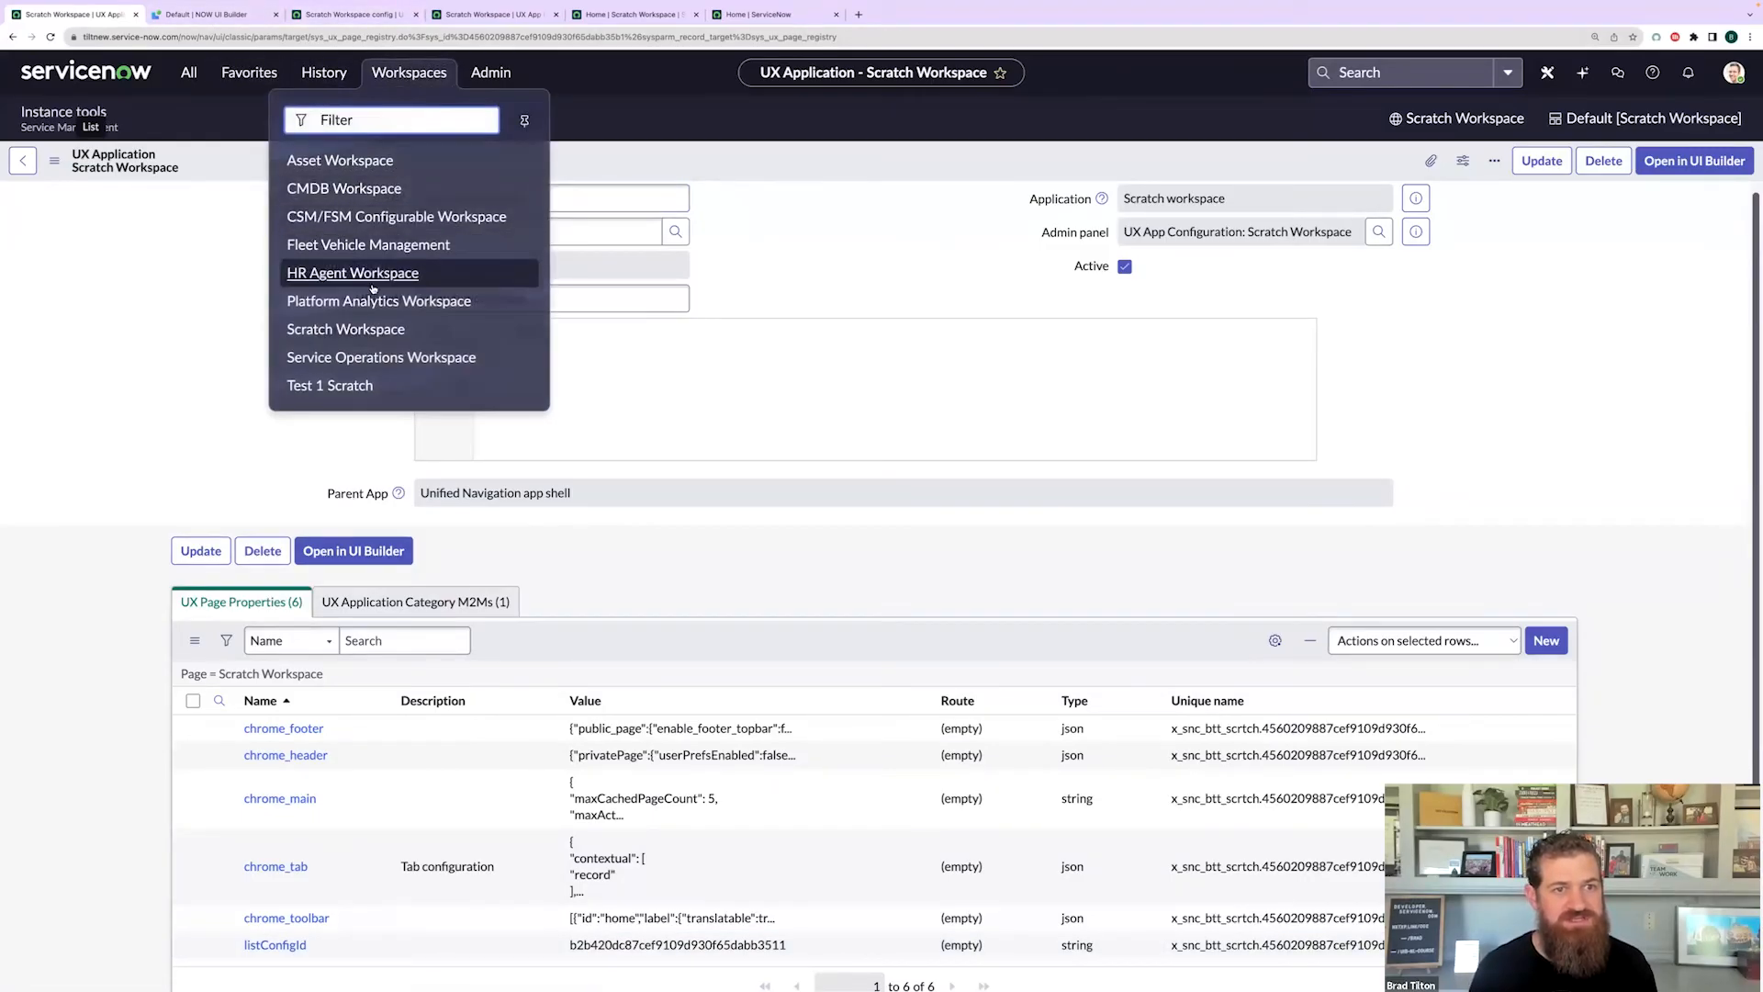
click(347, 328)
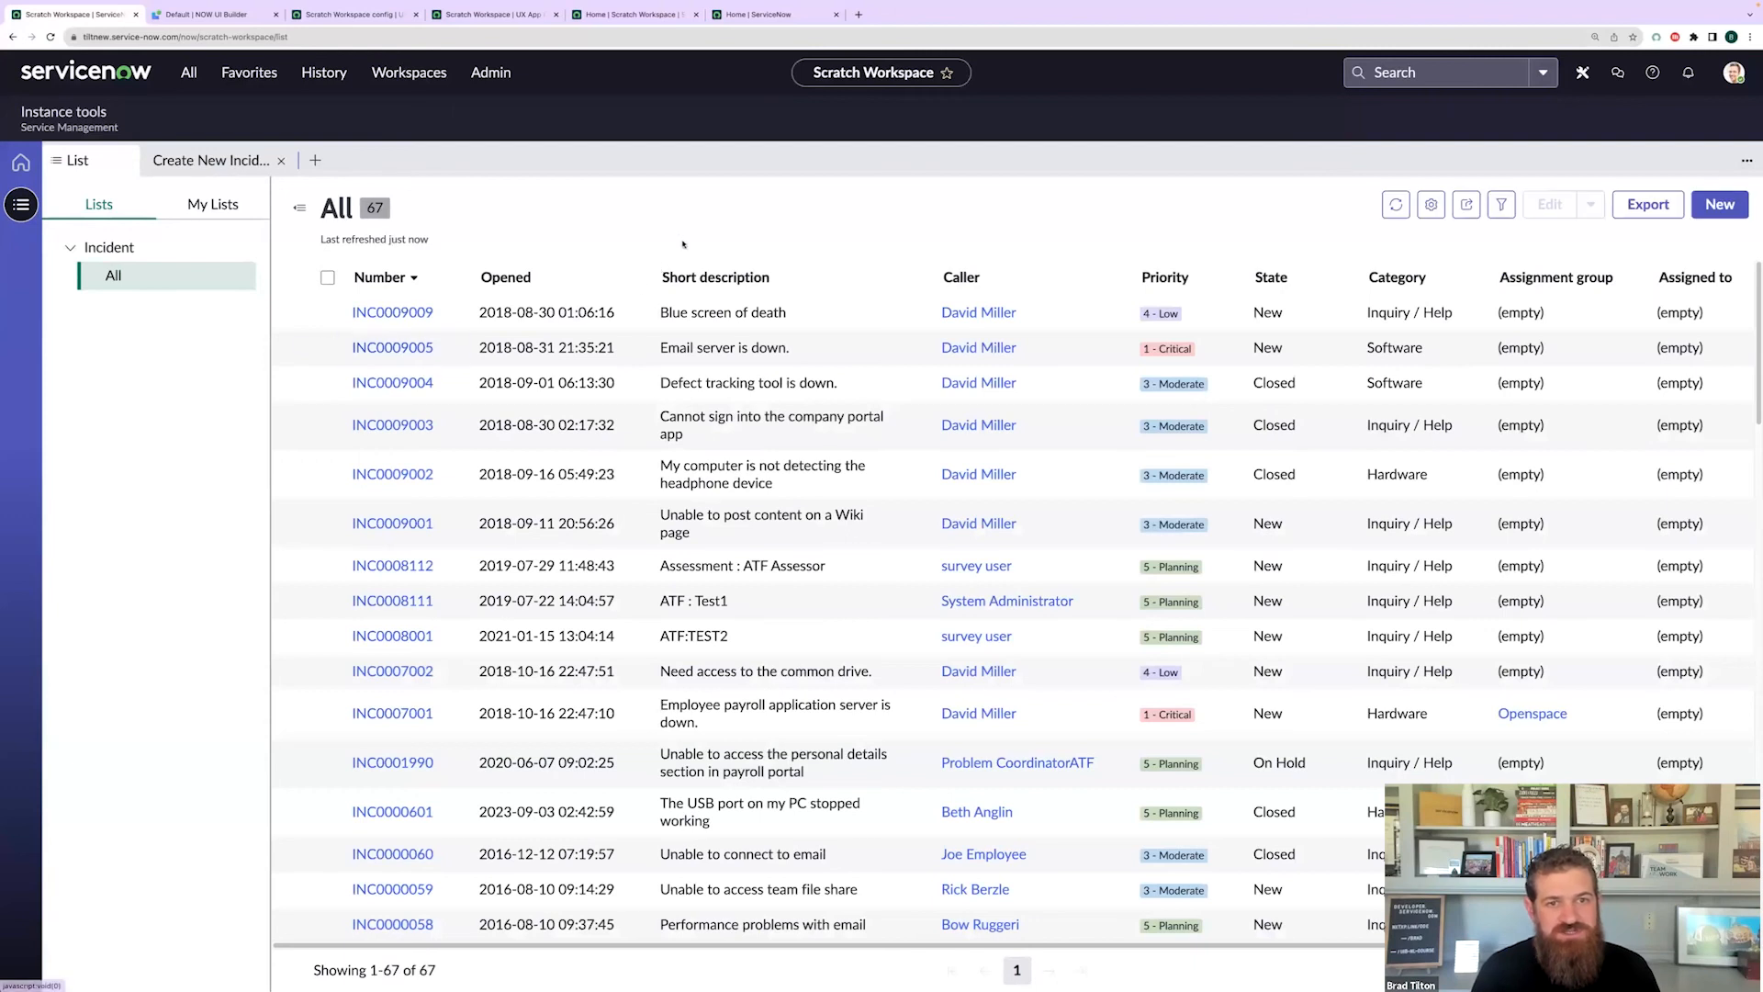
scroll(803, 602, down, 4)
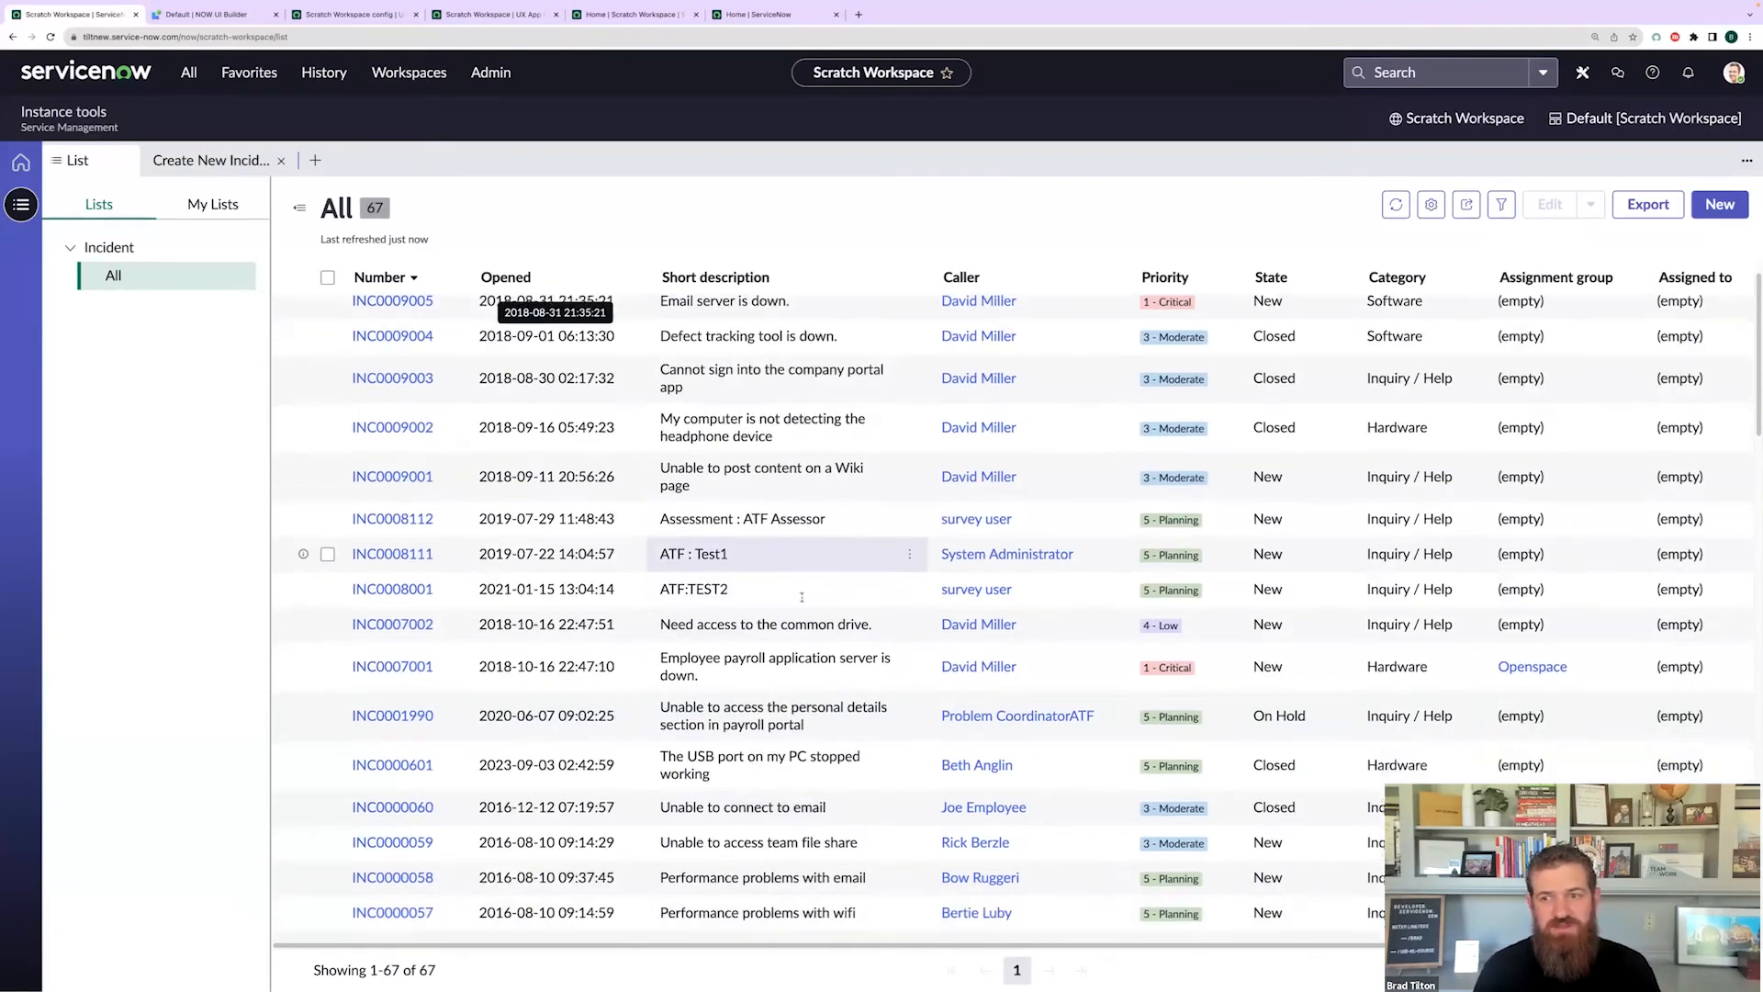
scroll(803, 606, up, 4)
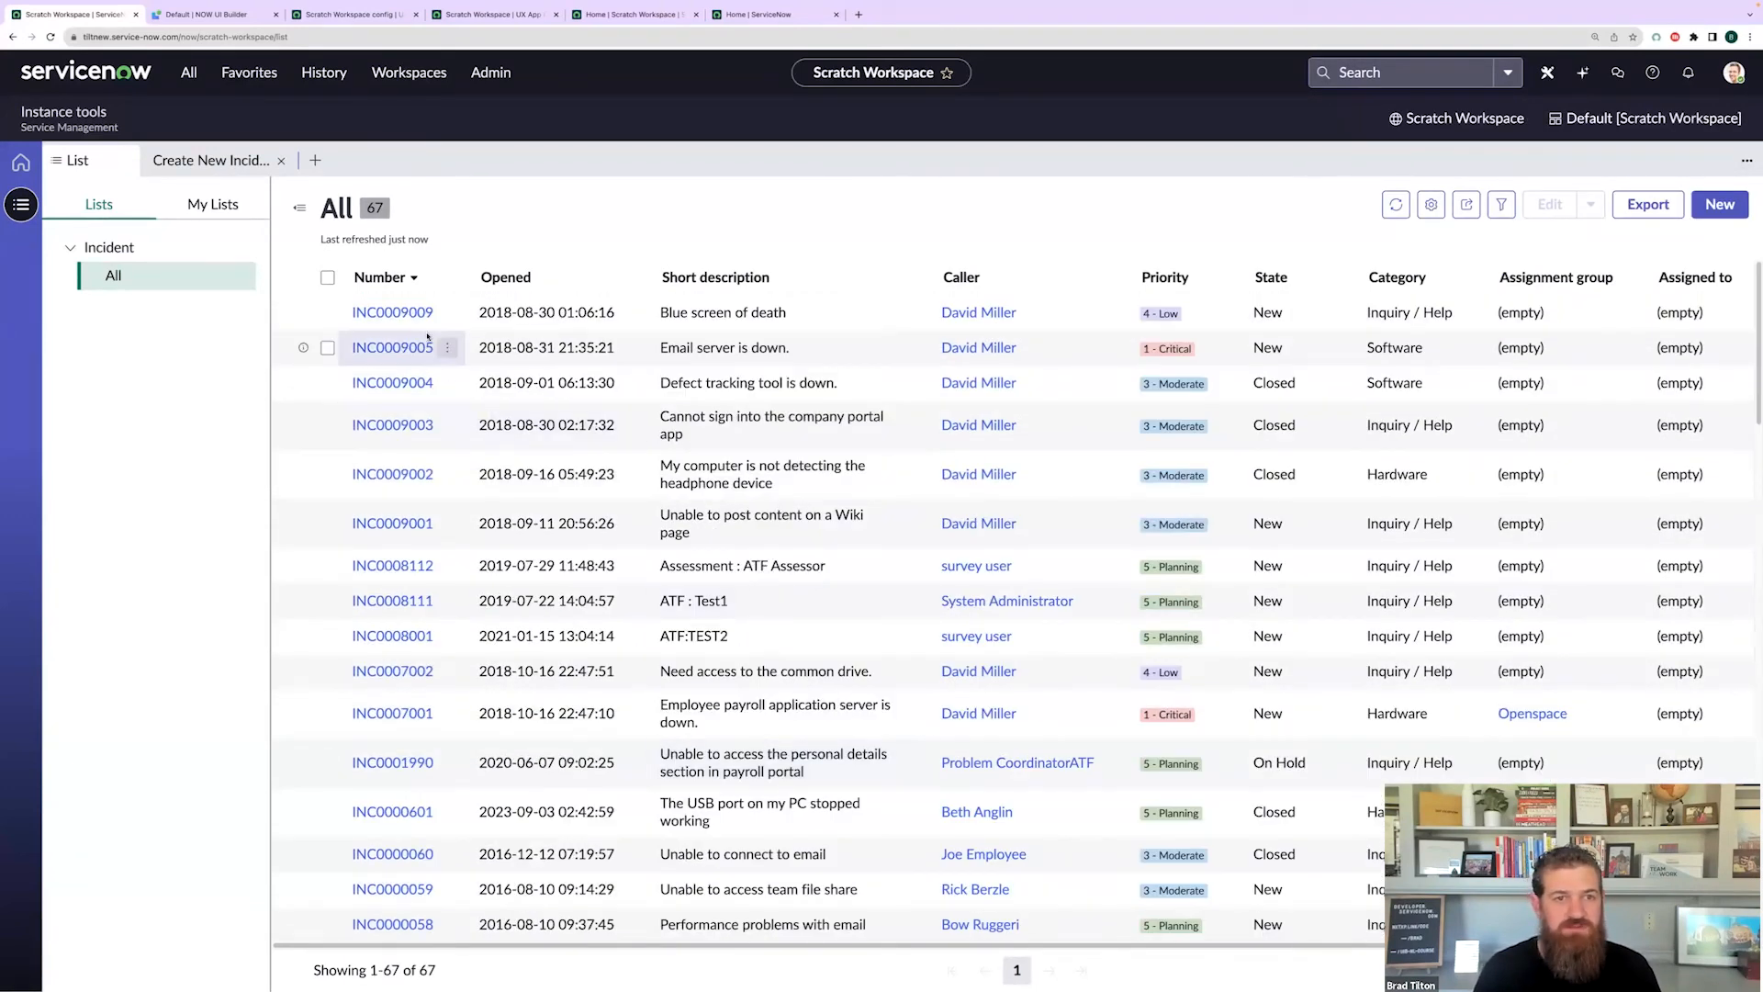
click(418, 315)
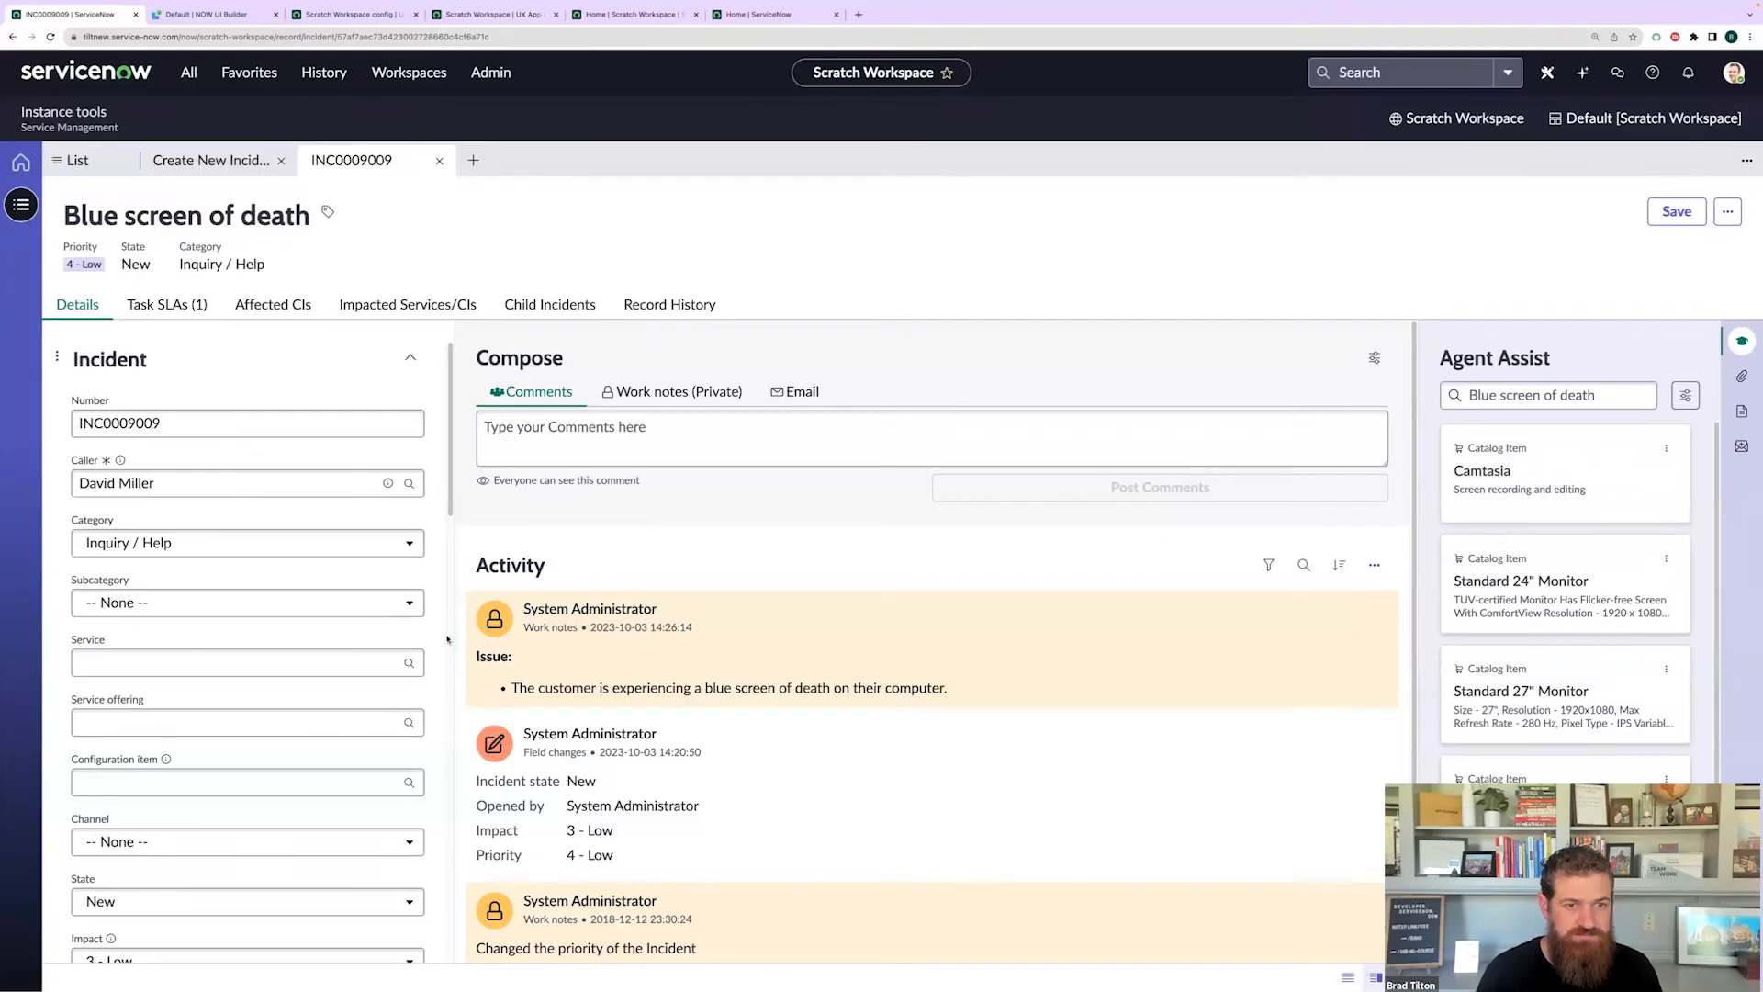
drag(506, 640, 853, 530)
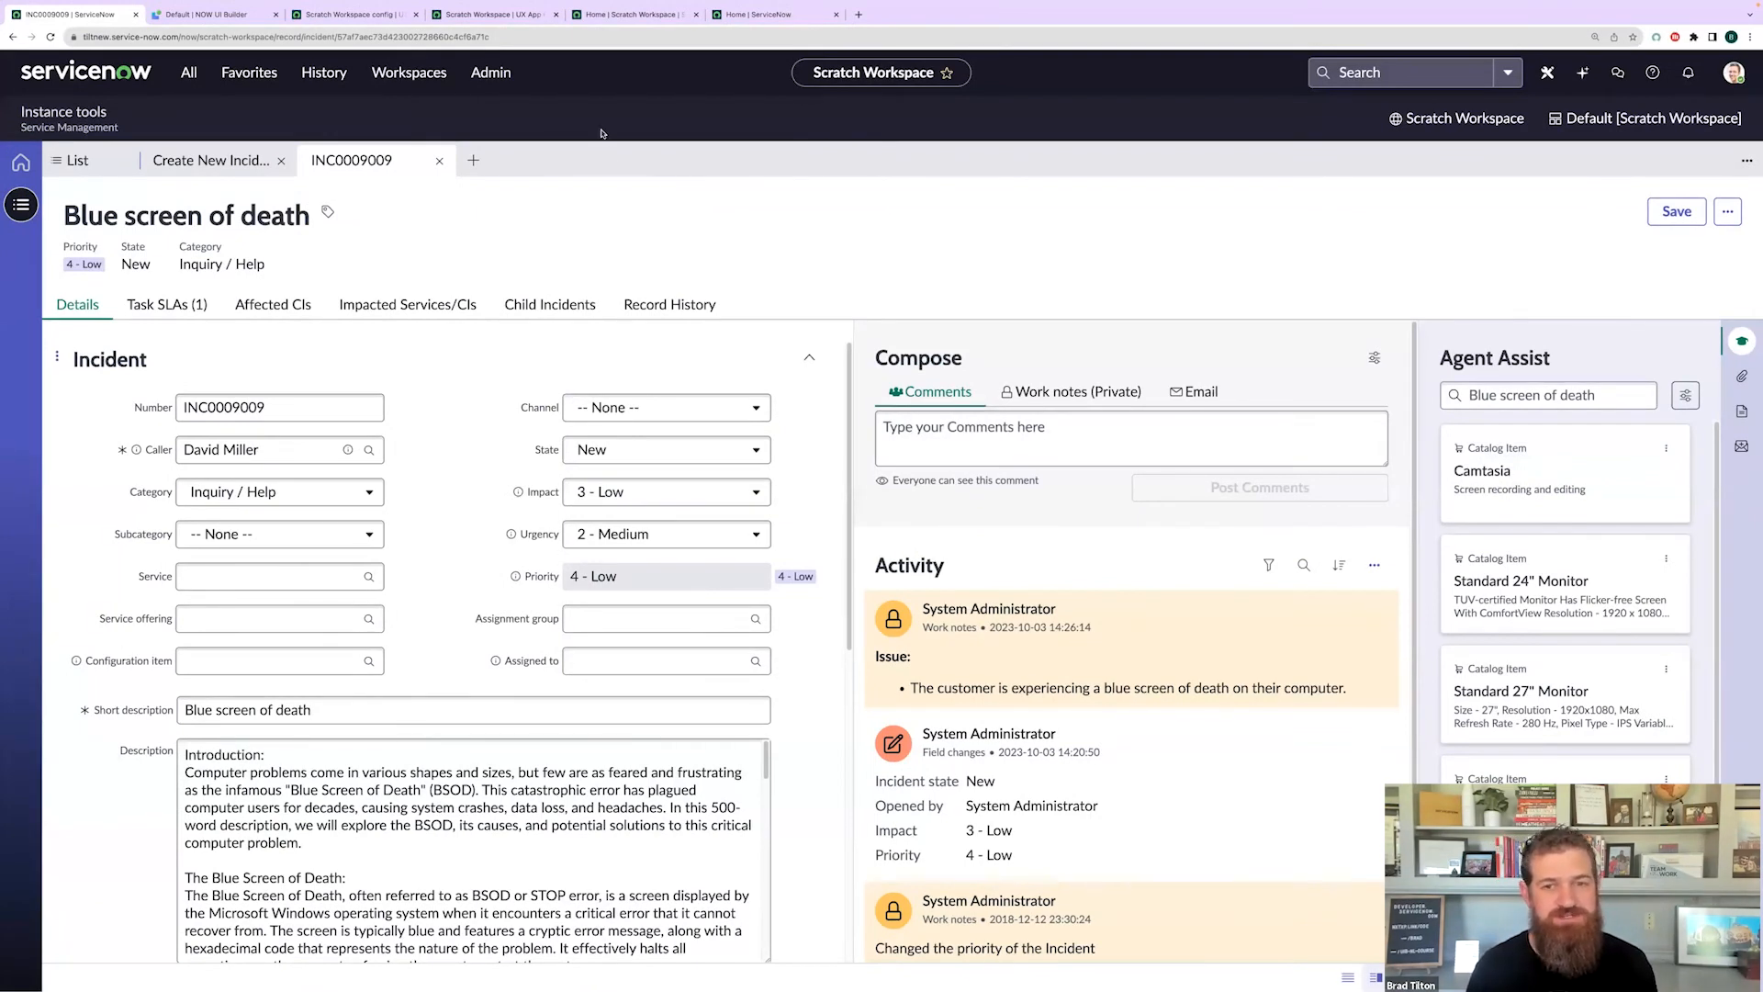
click(319, 78)
click(264, 201)
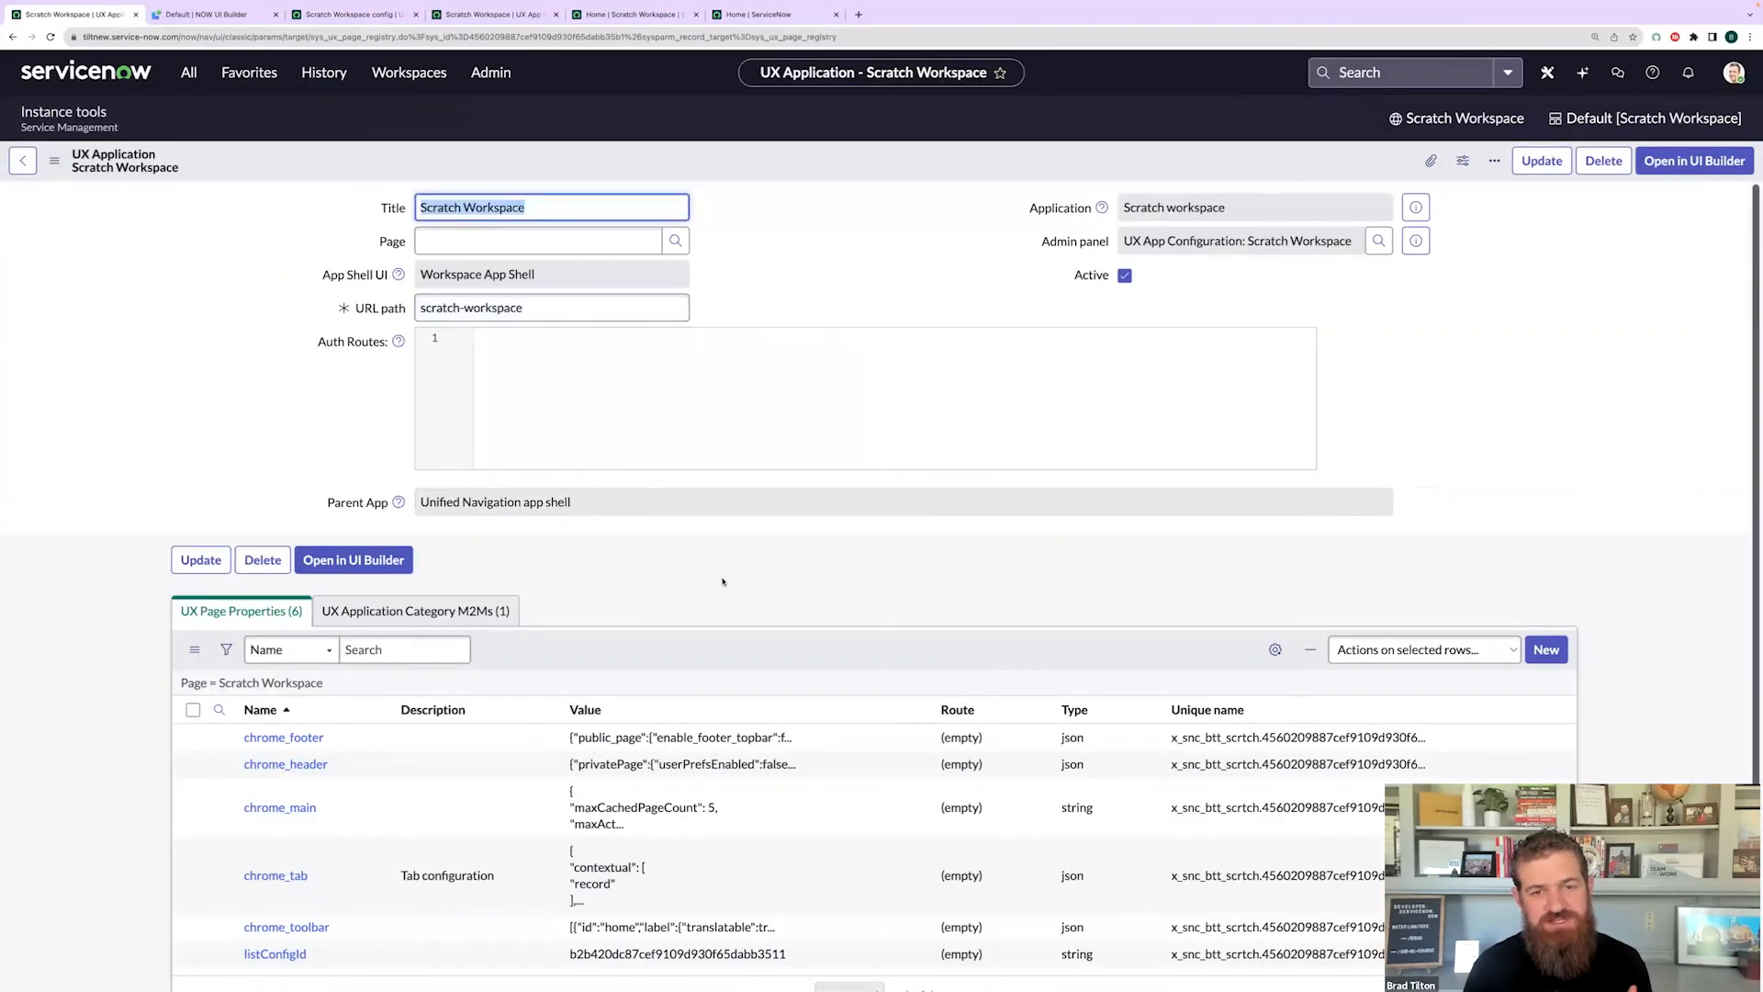
- Filter the navigator for 'action' and open the UX Actions Configurations list
scroll(712, 569, down, 1)
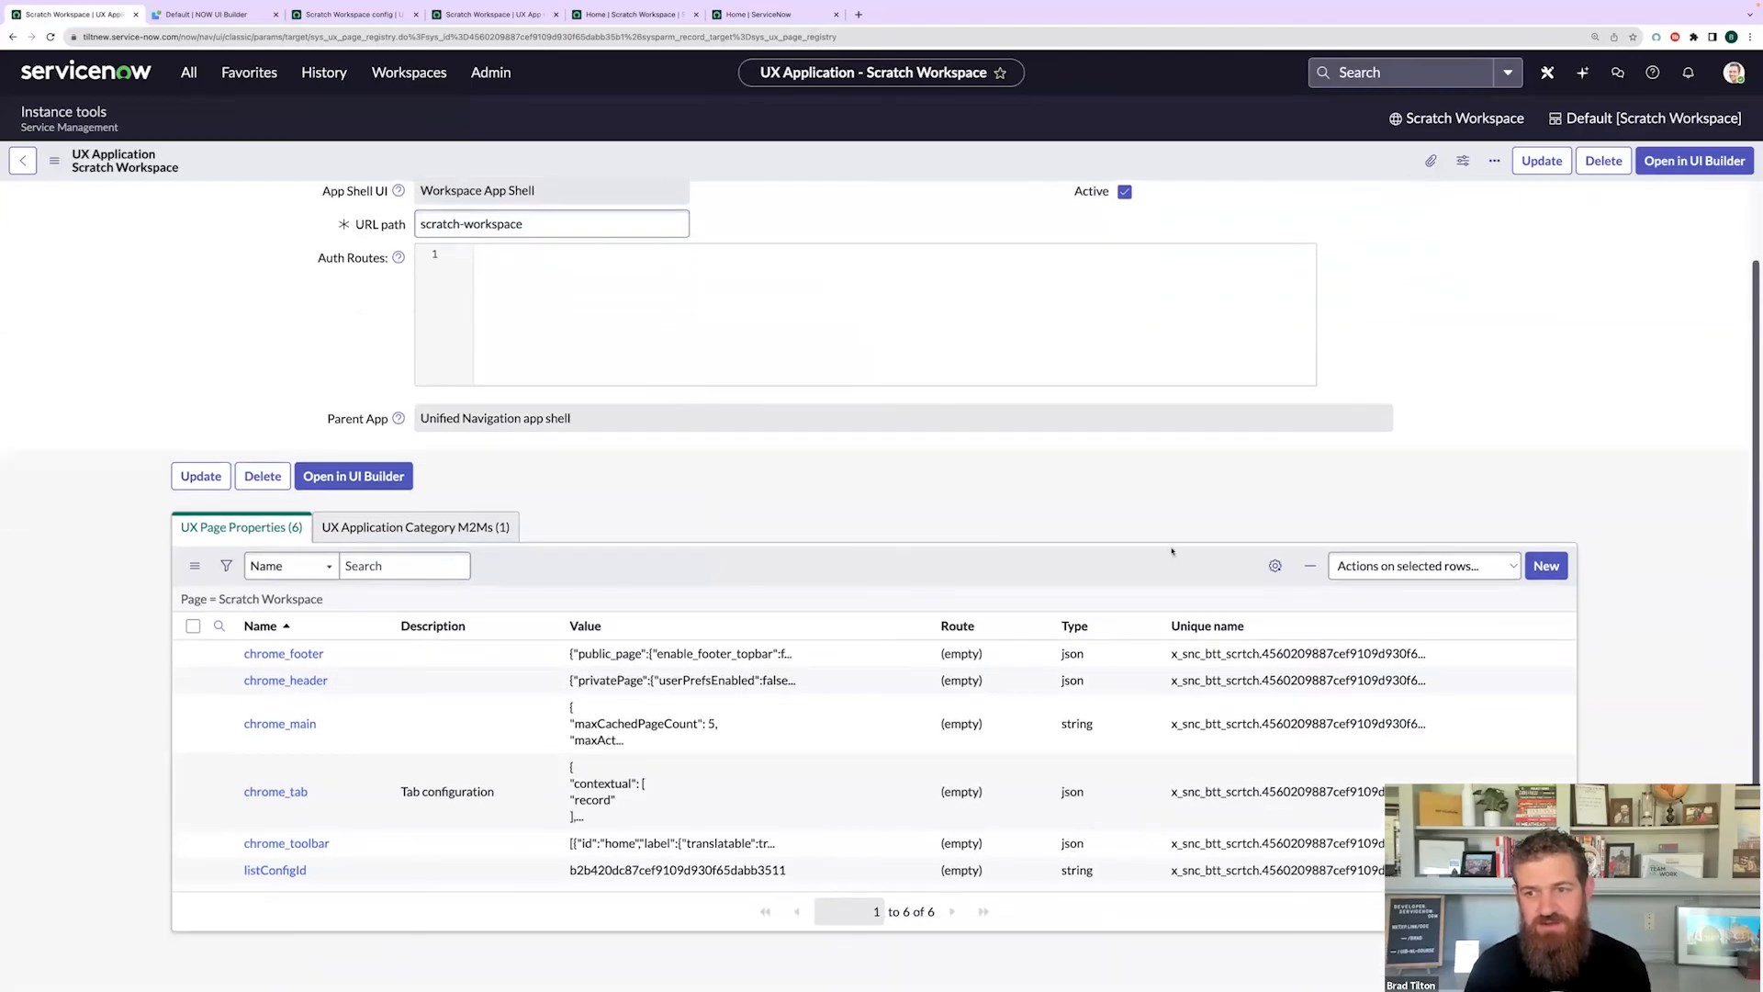
click(1546, 566)
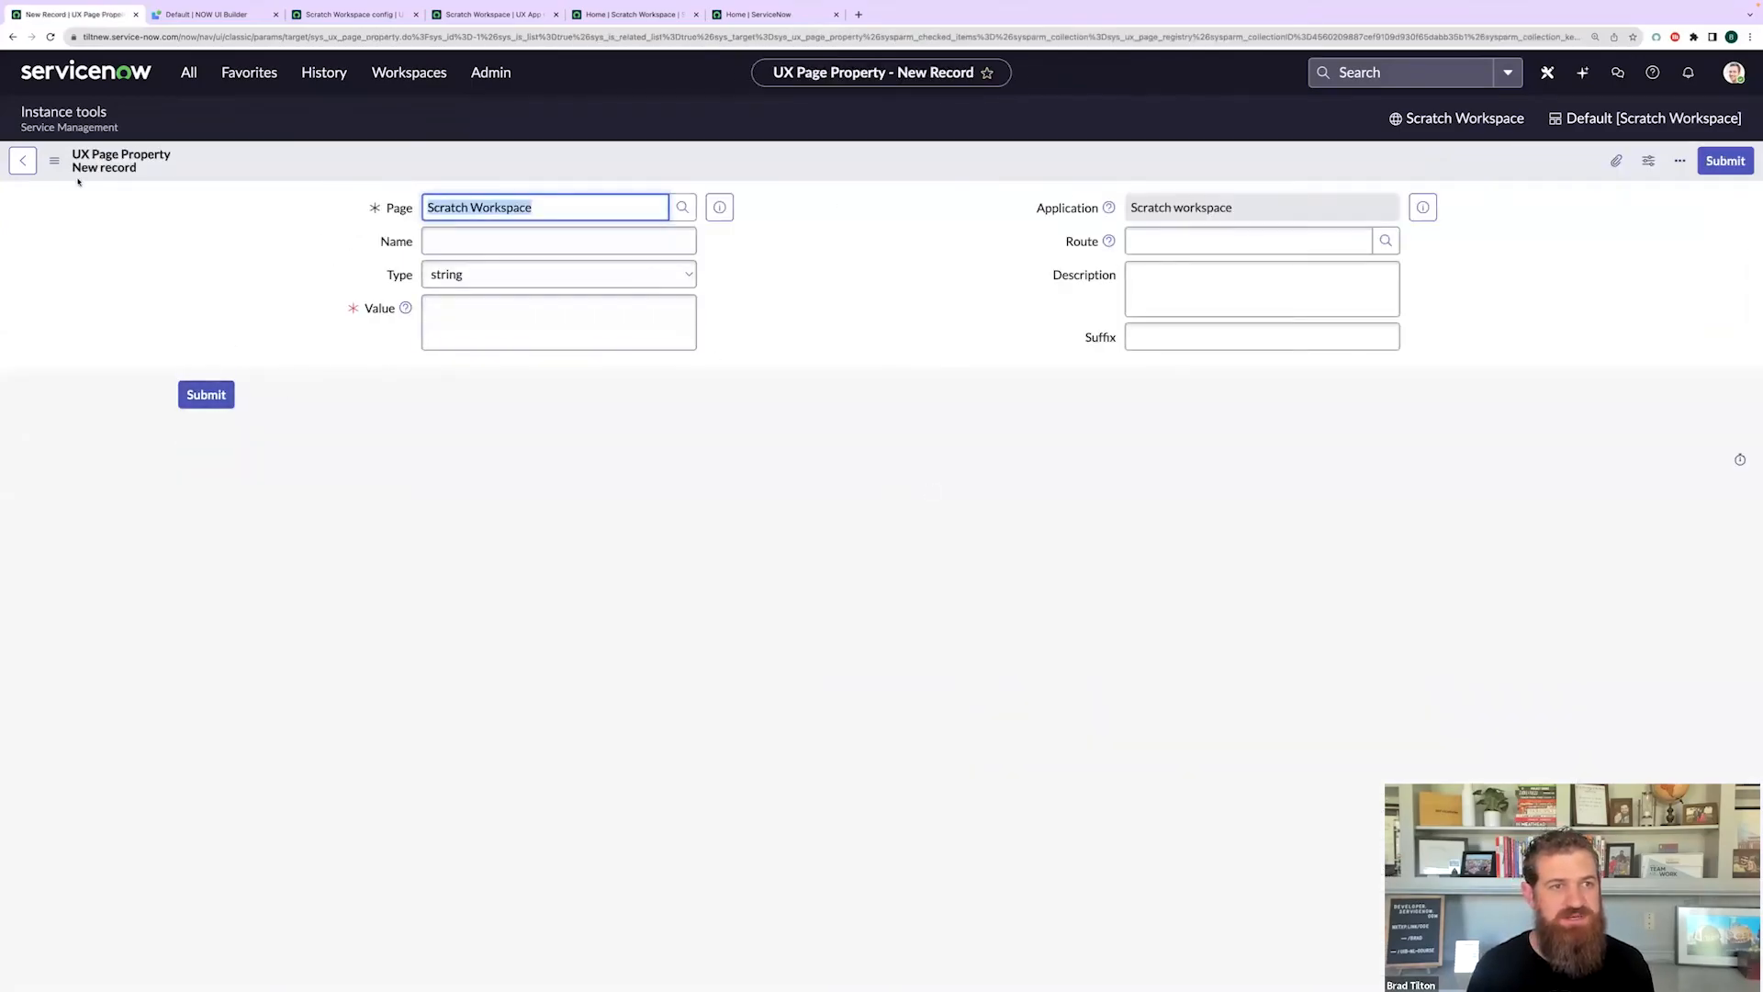
click(23, 160)
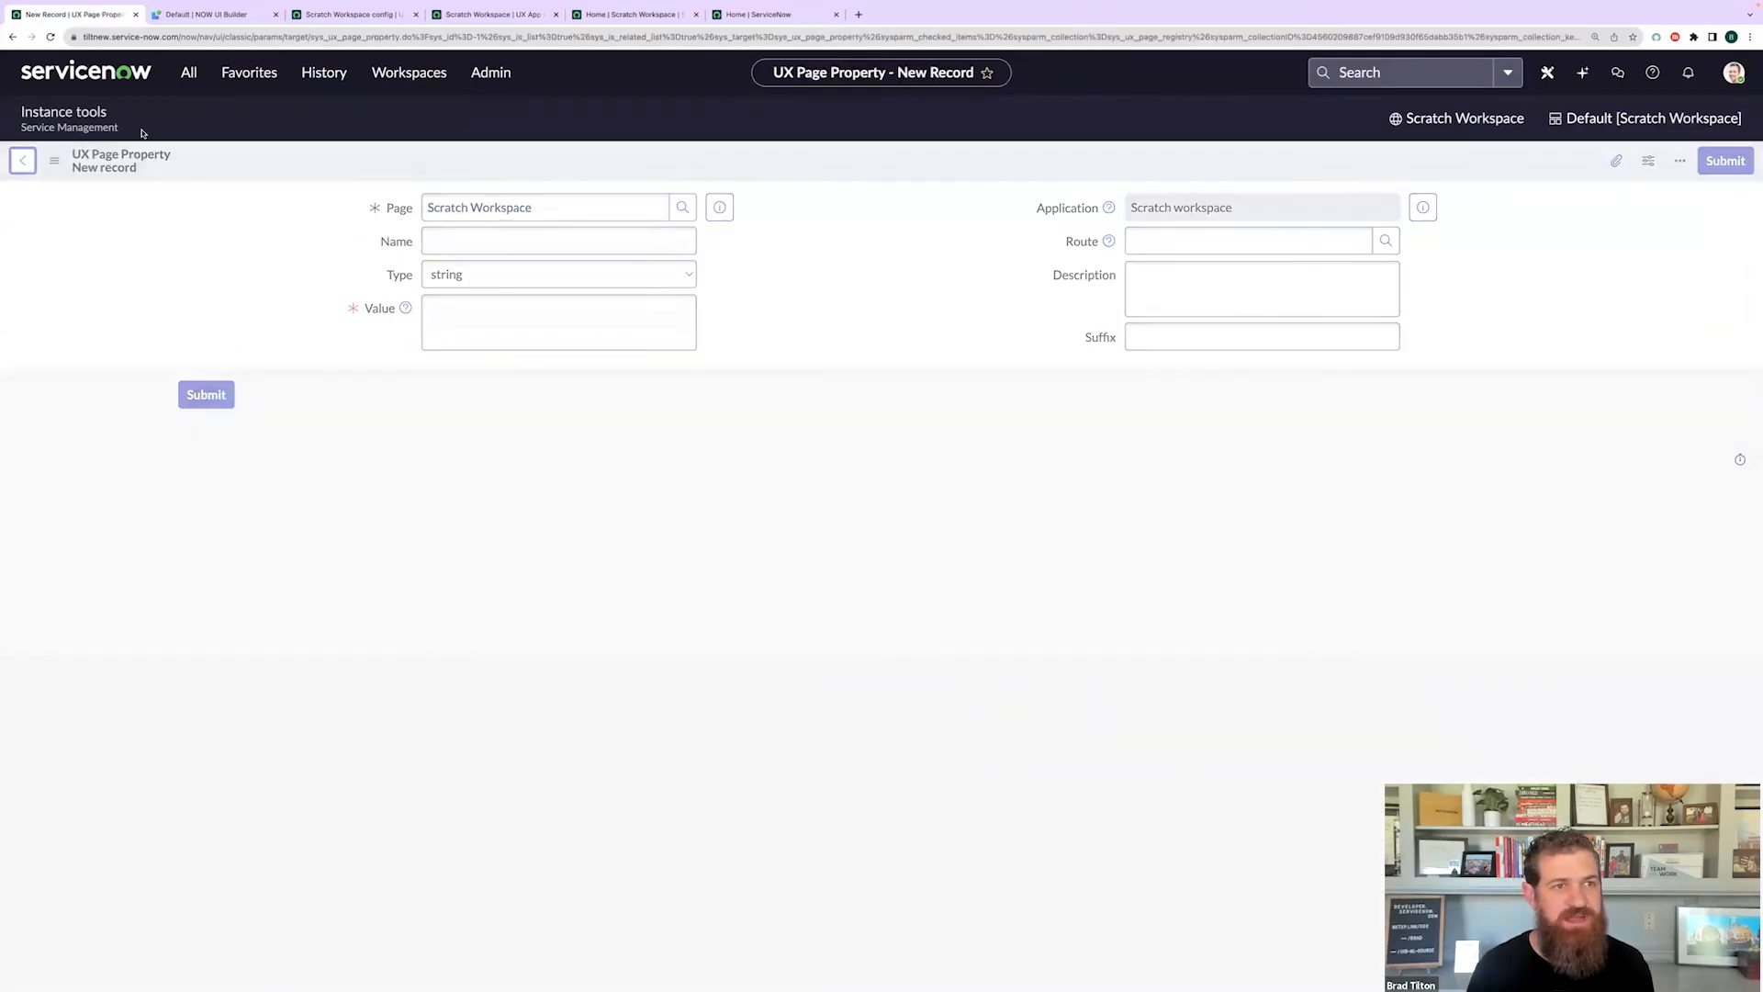
click(188, 74)
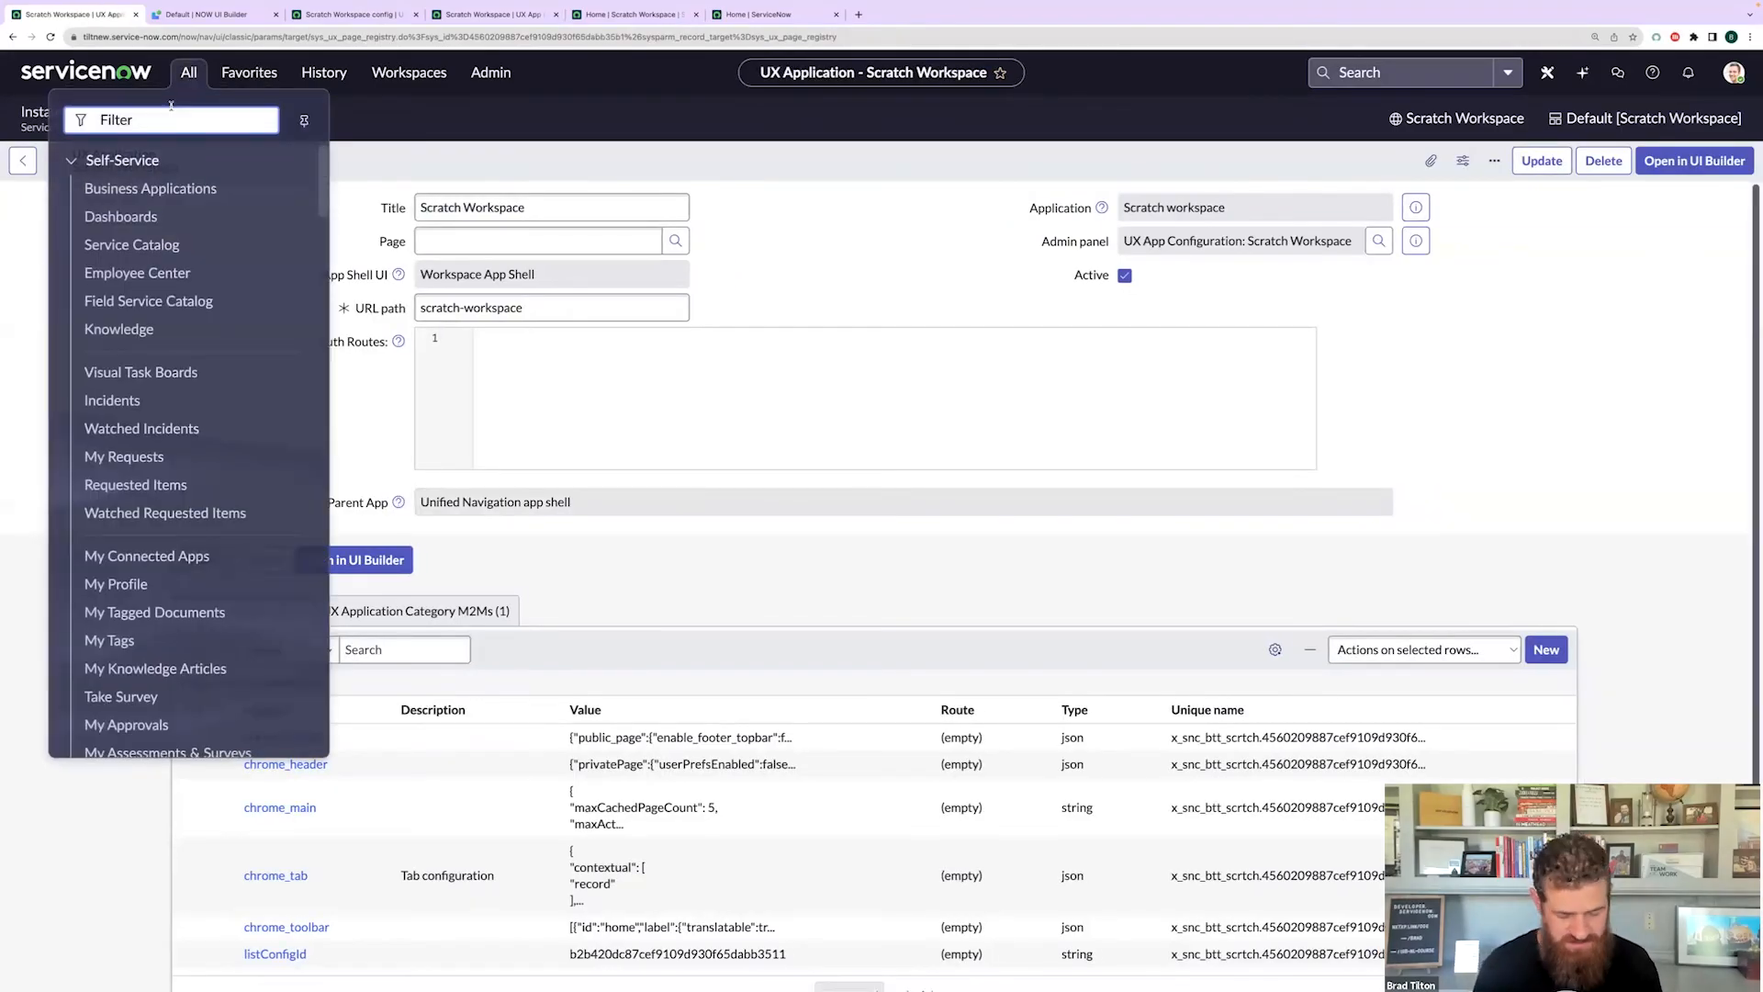
text(action)
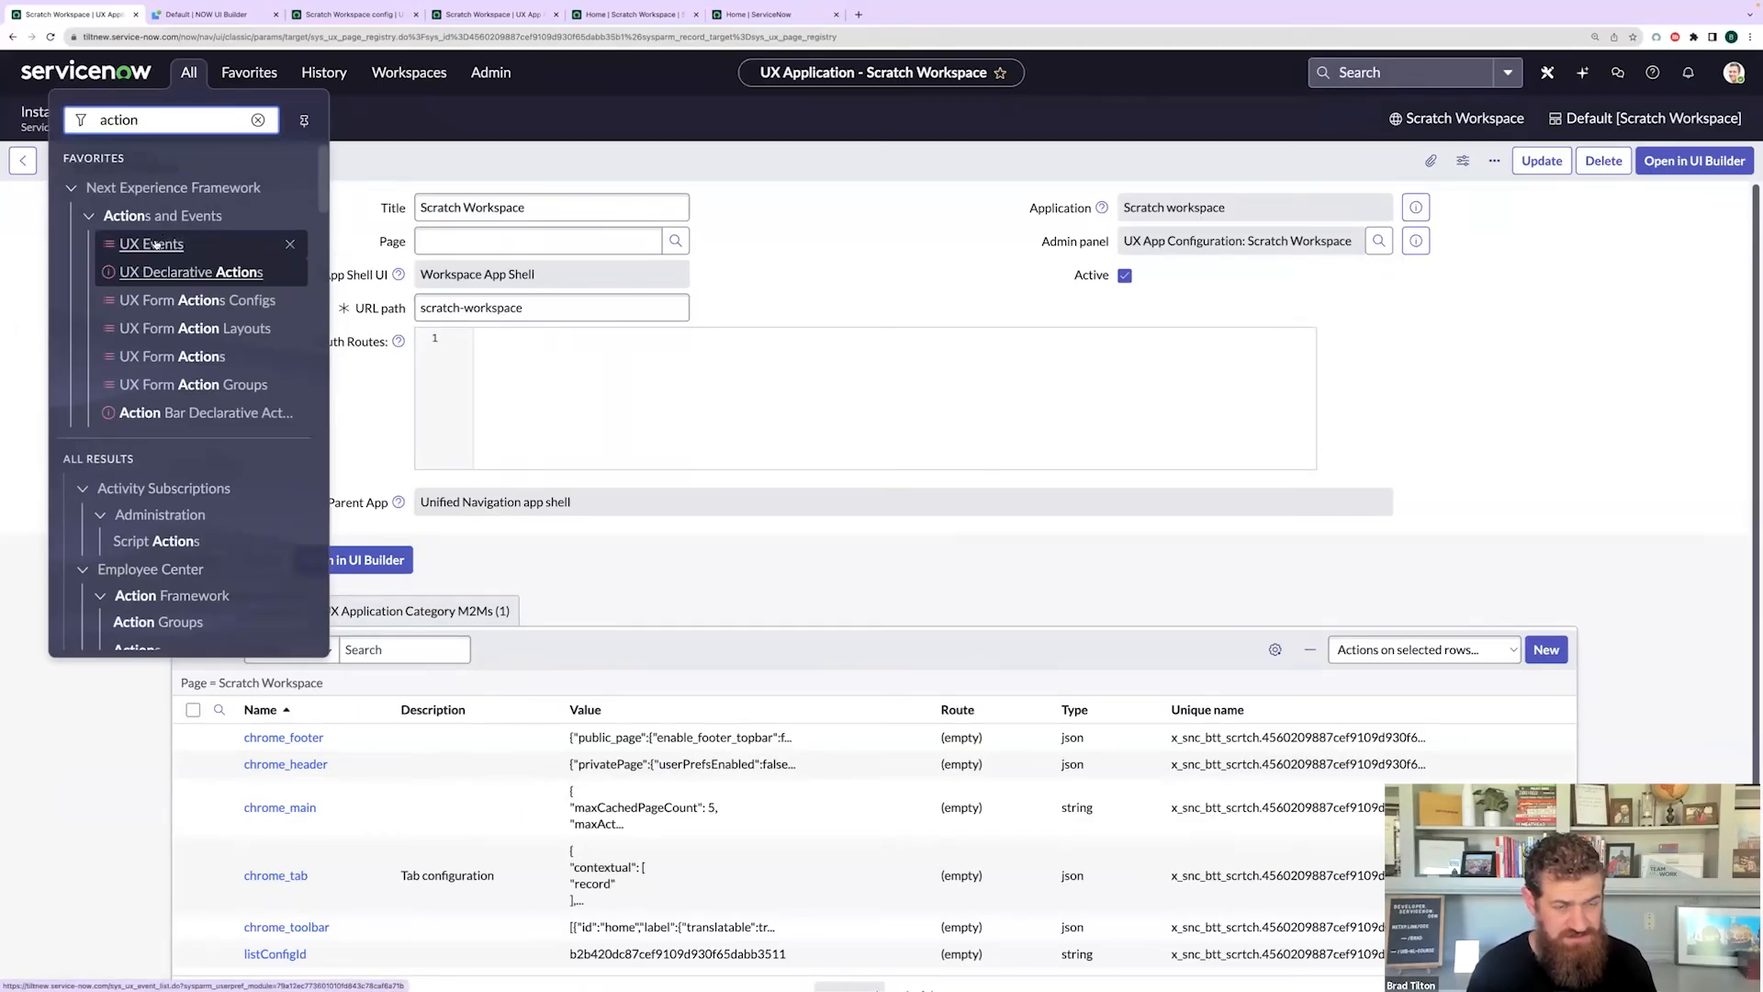
click(183, 301)
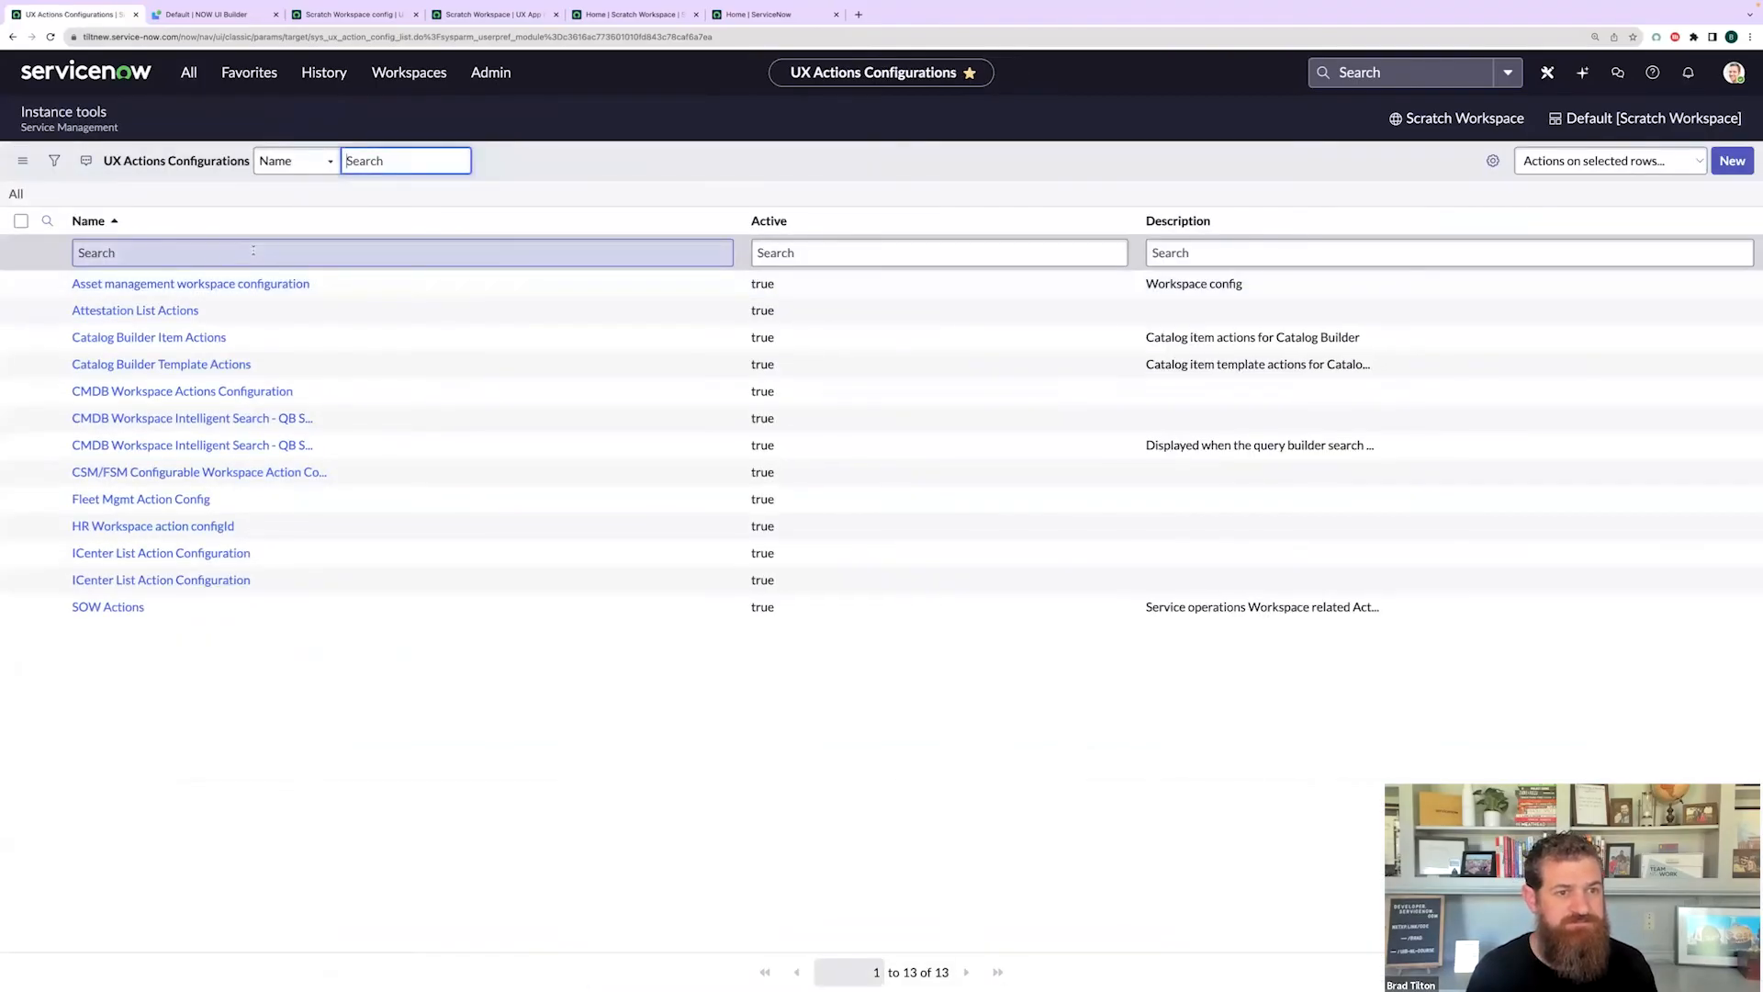
- Submit a new UX Actions Configuration named 'Scratch Workspace config'
click(1734, 162)
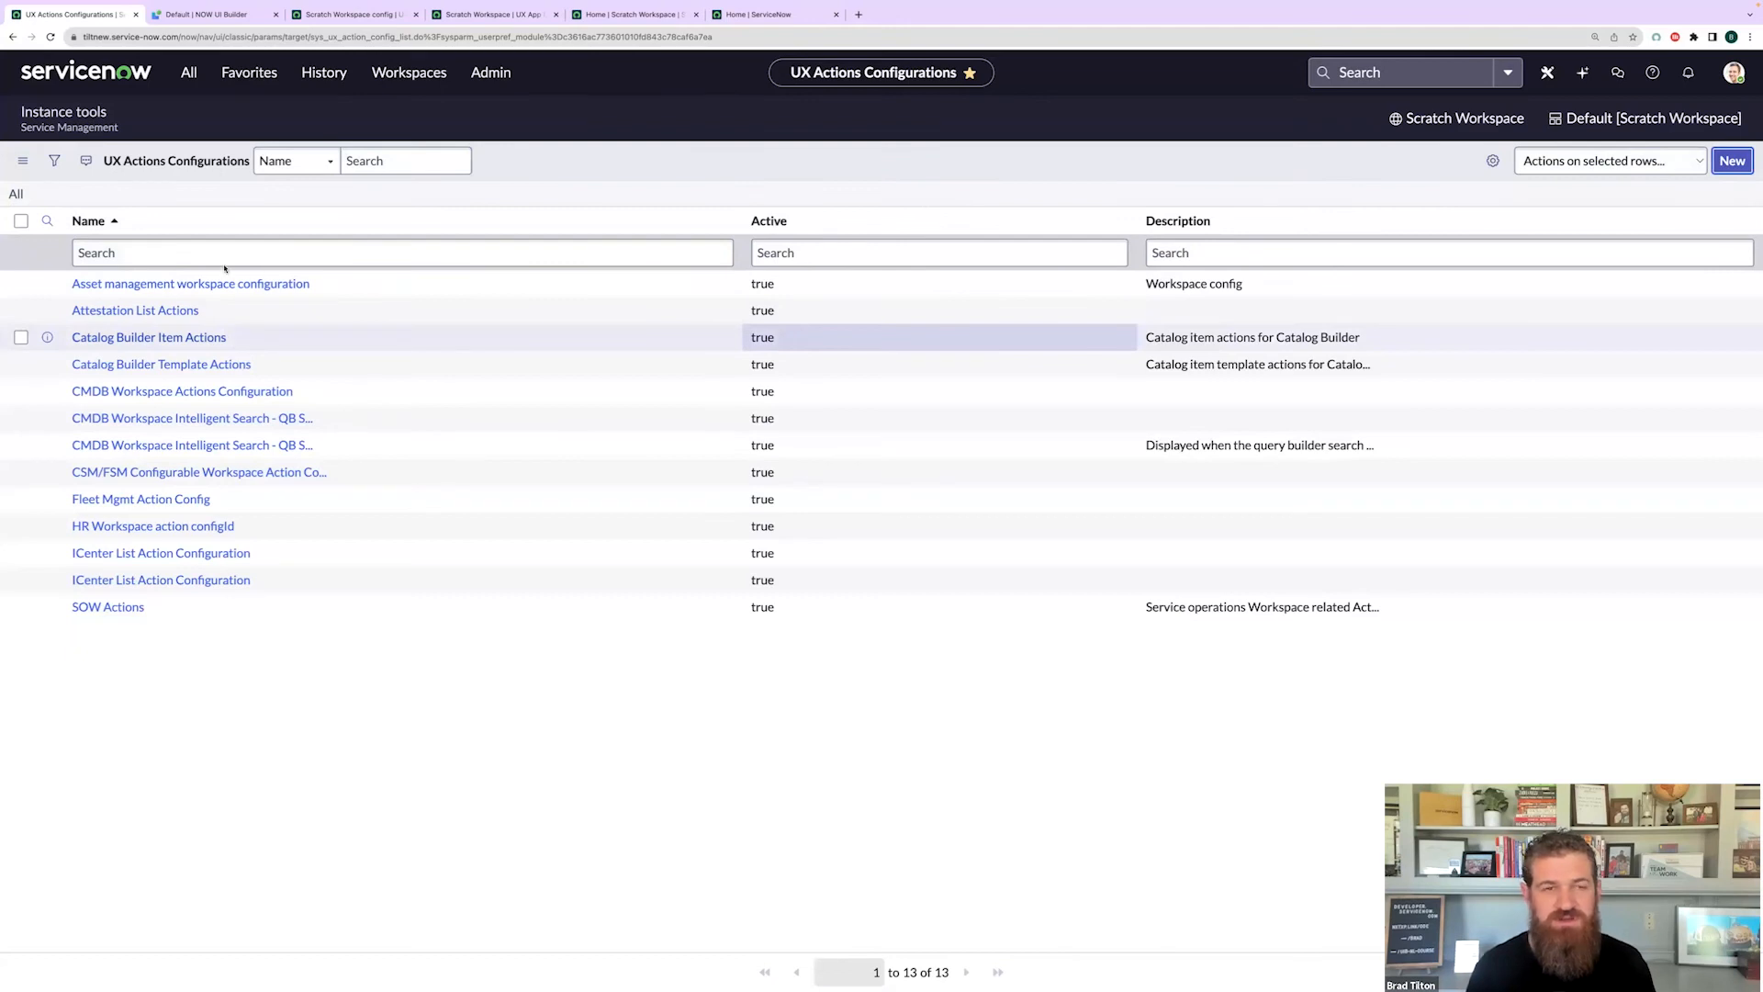
text(Scratch workspace config)
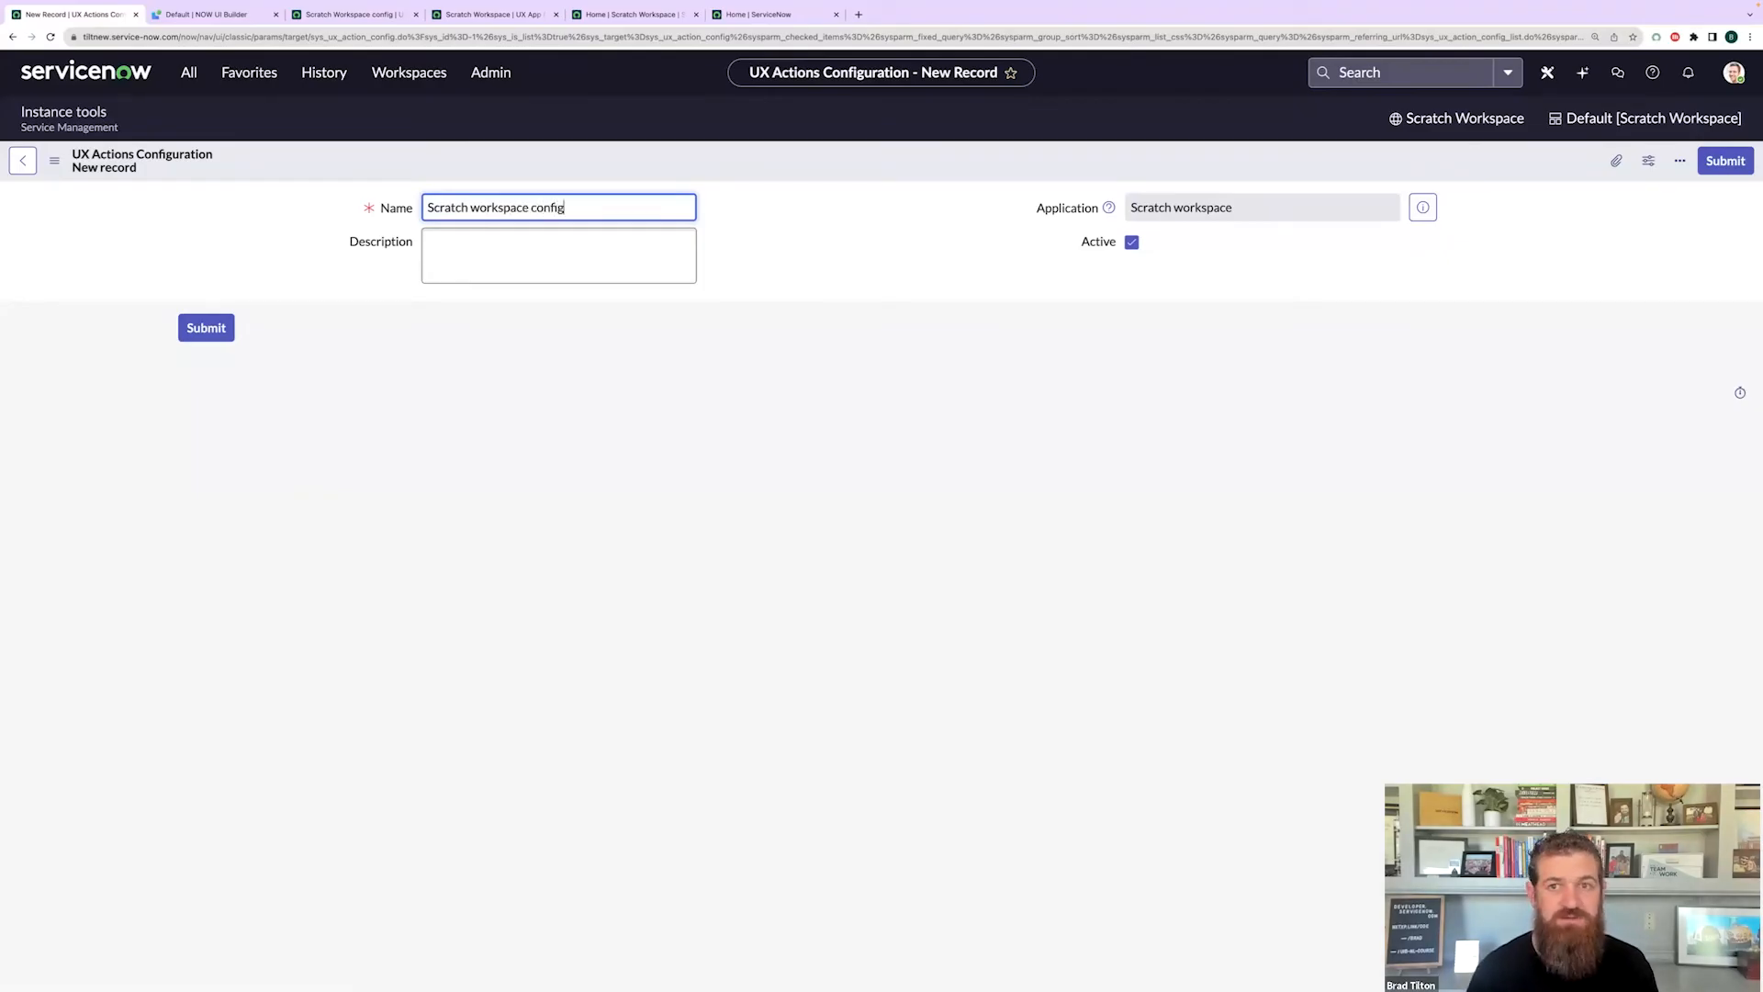
key(BackSpace)
text(W)
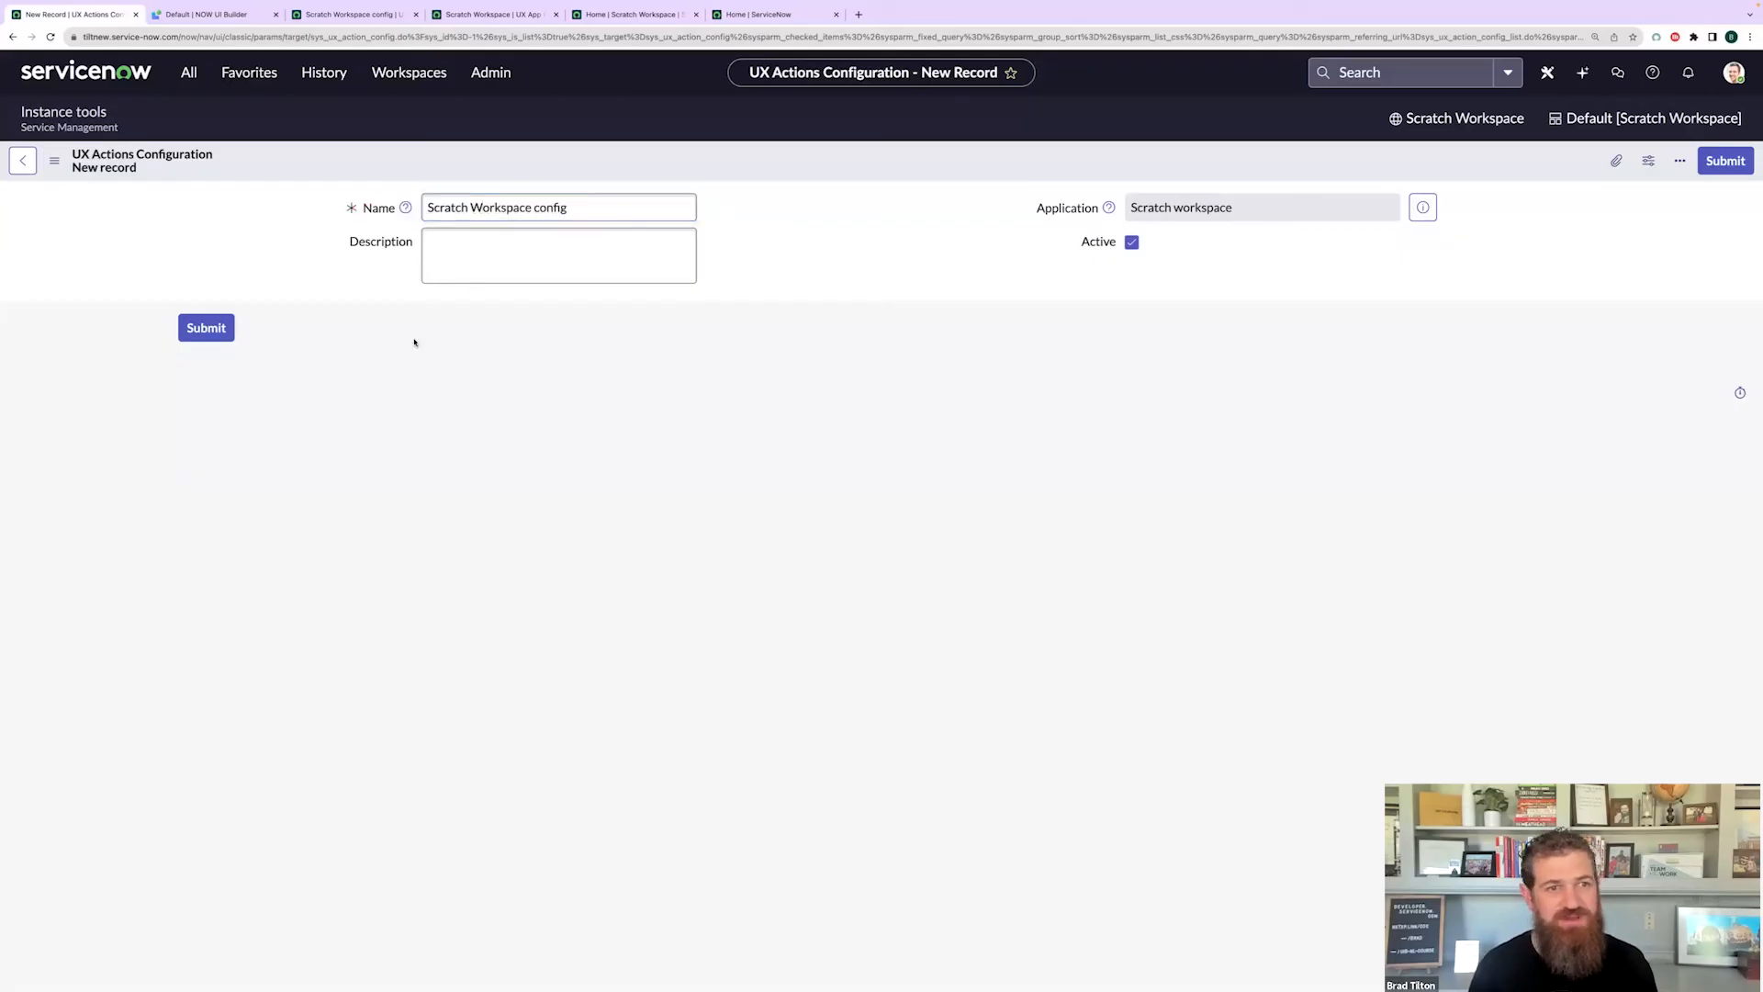
click(206, 328)
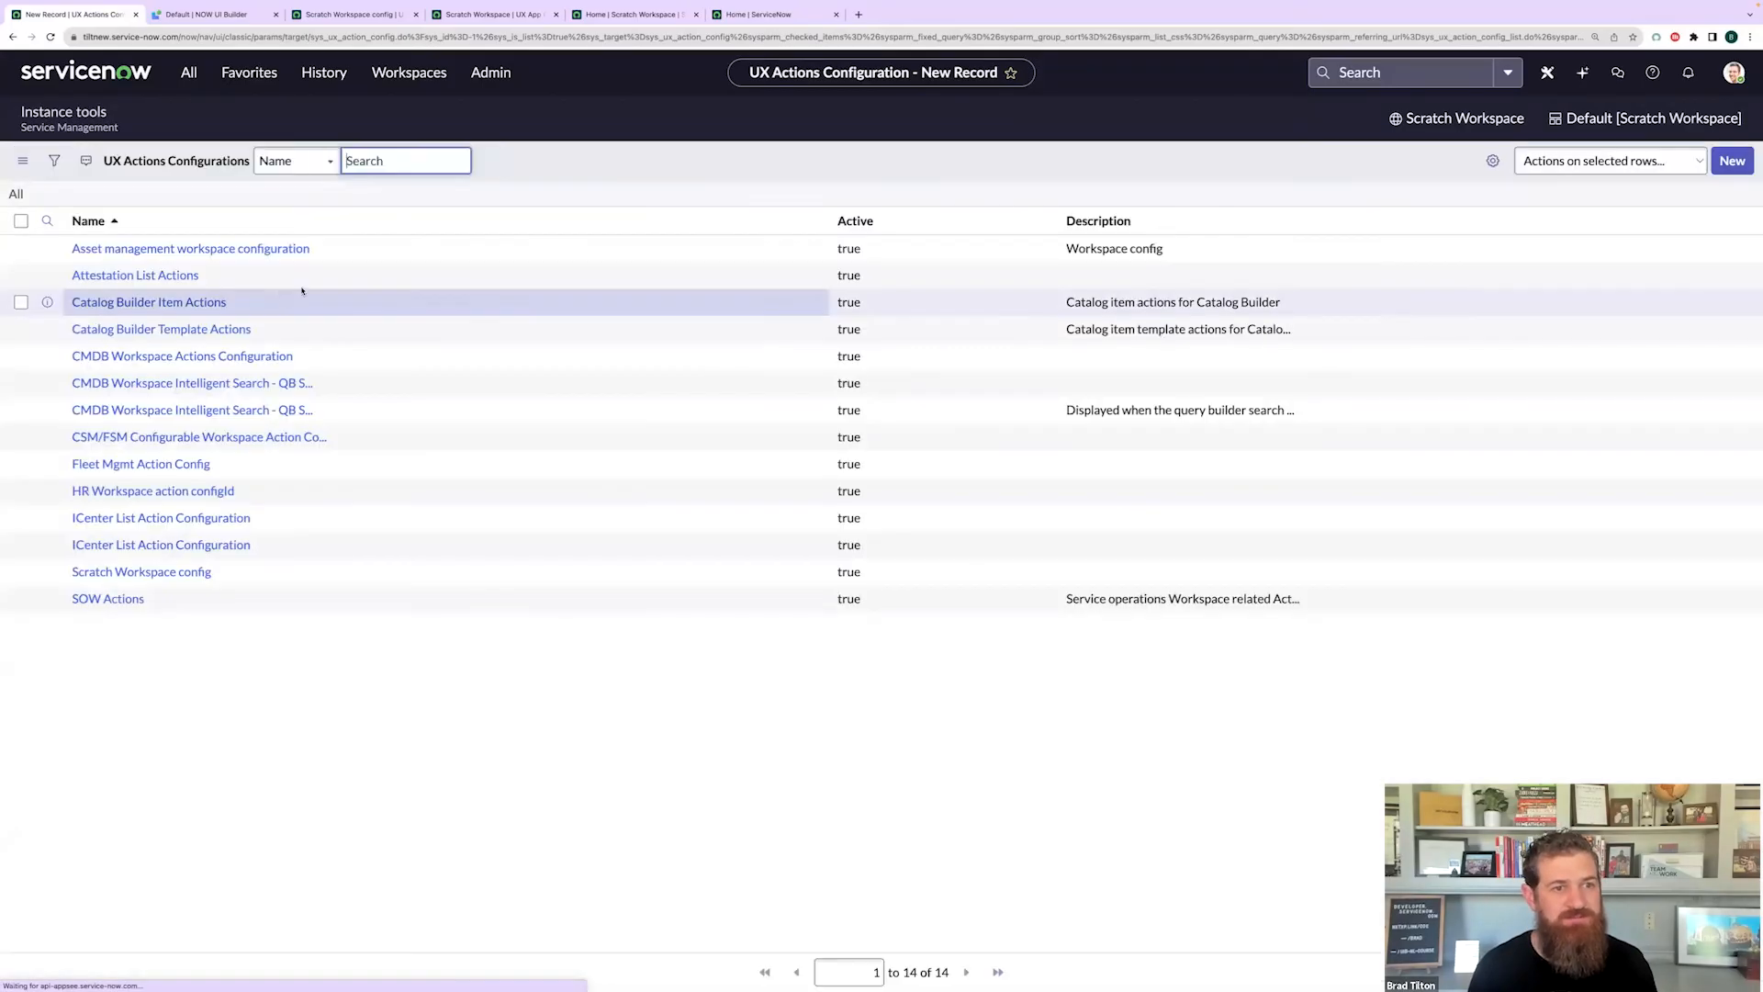
- Copy the new actions configuration's sys_id and return to the Scratch Workspace UX Application
right_click(185, 610)
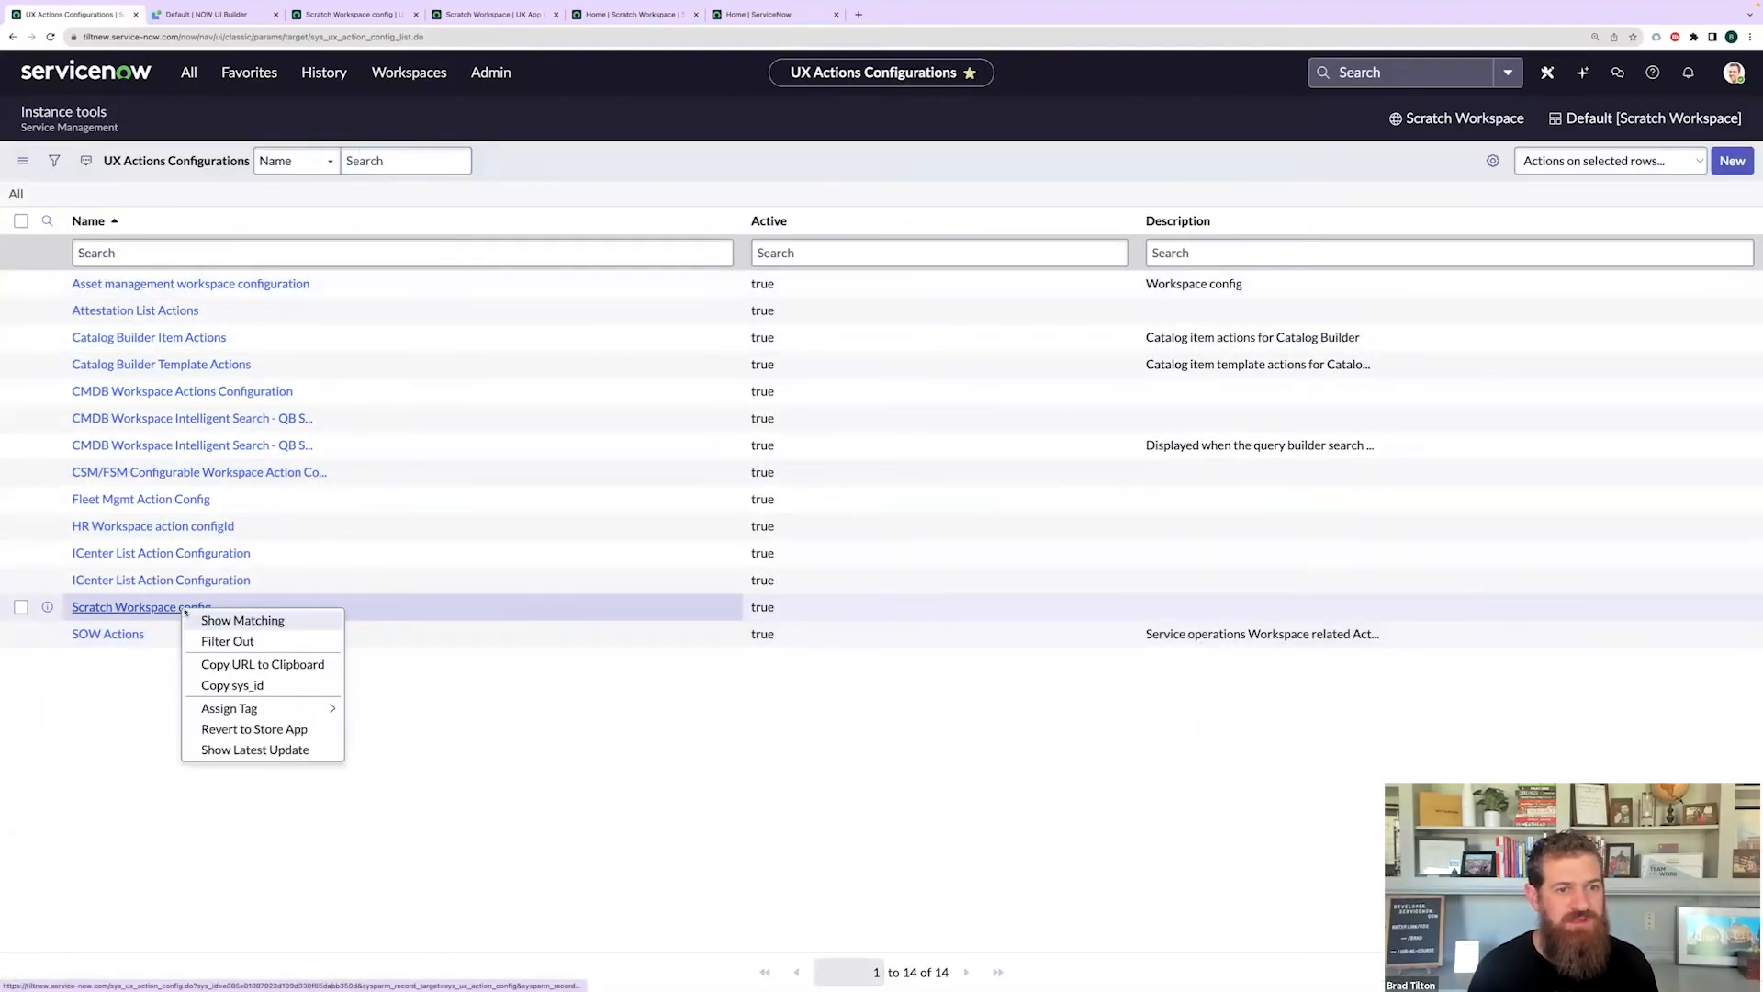
click(241, 685)
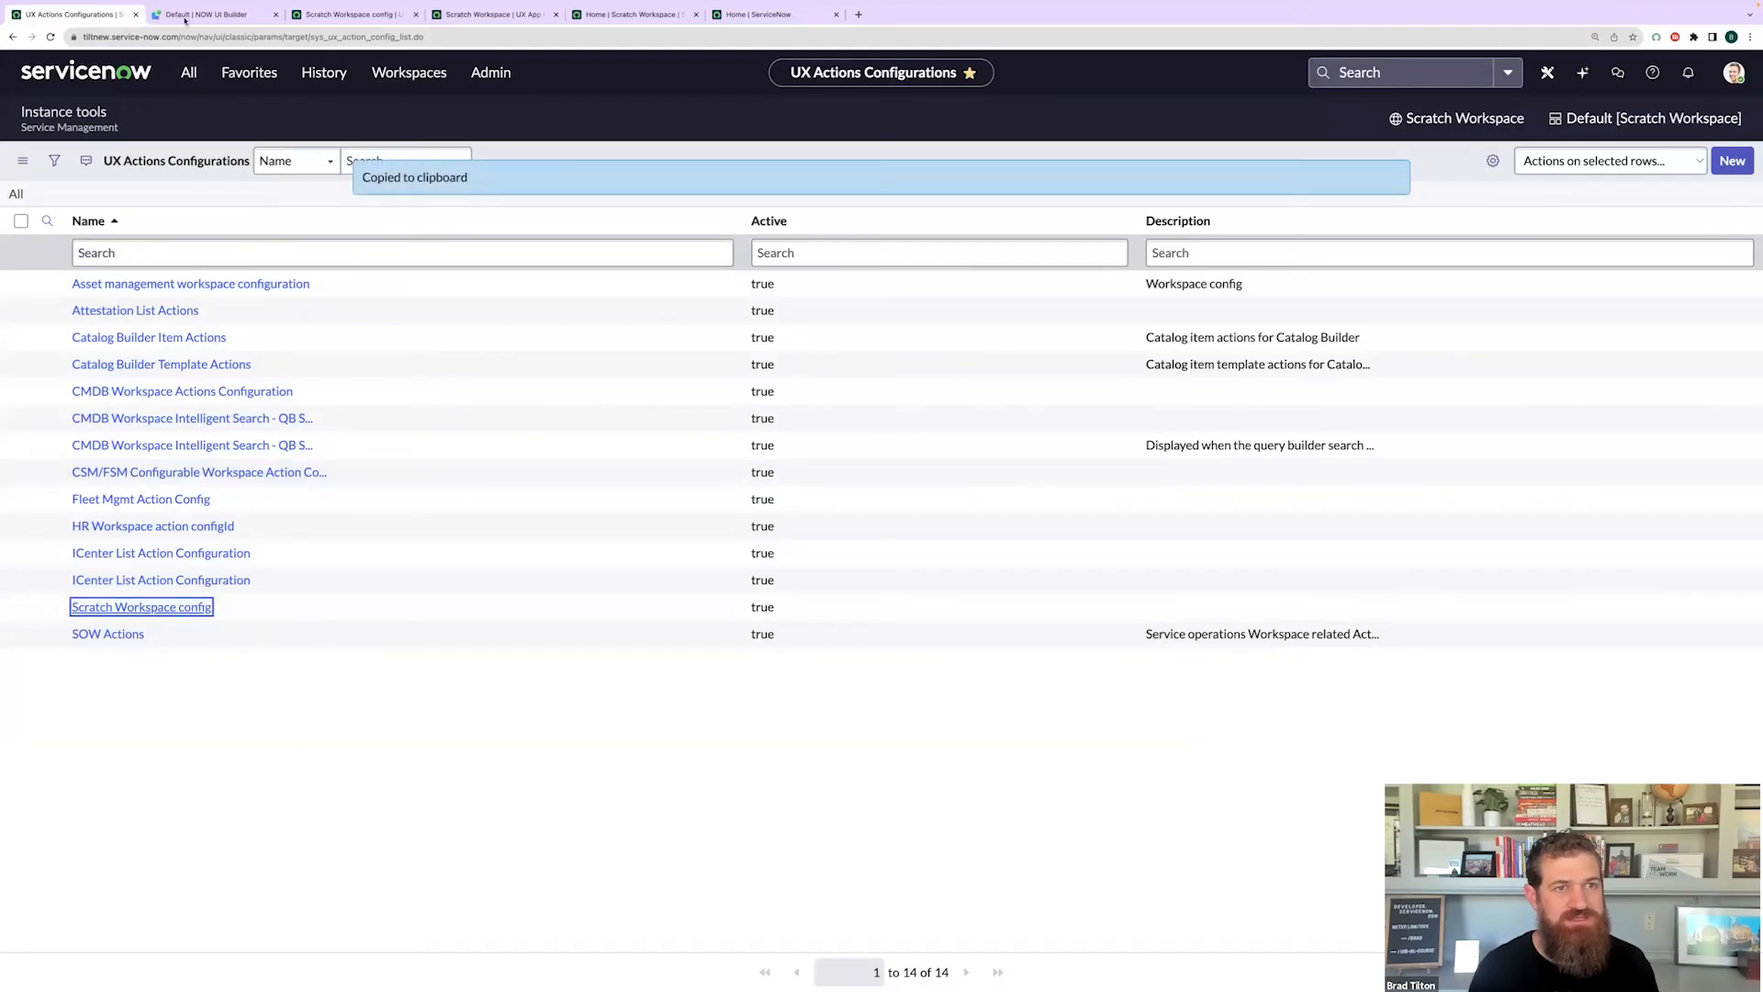
click(326, 79)
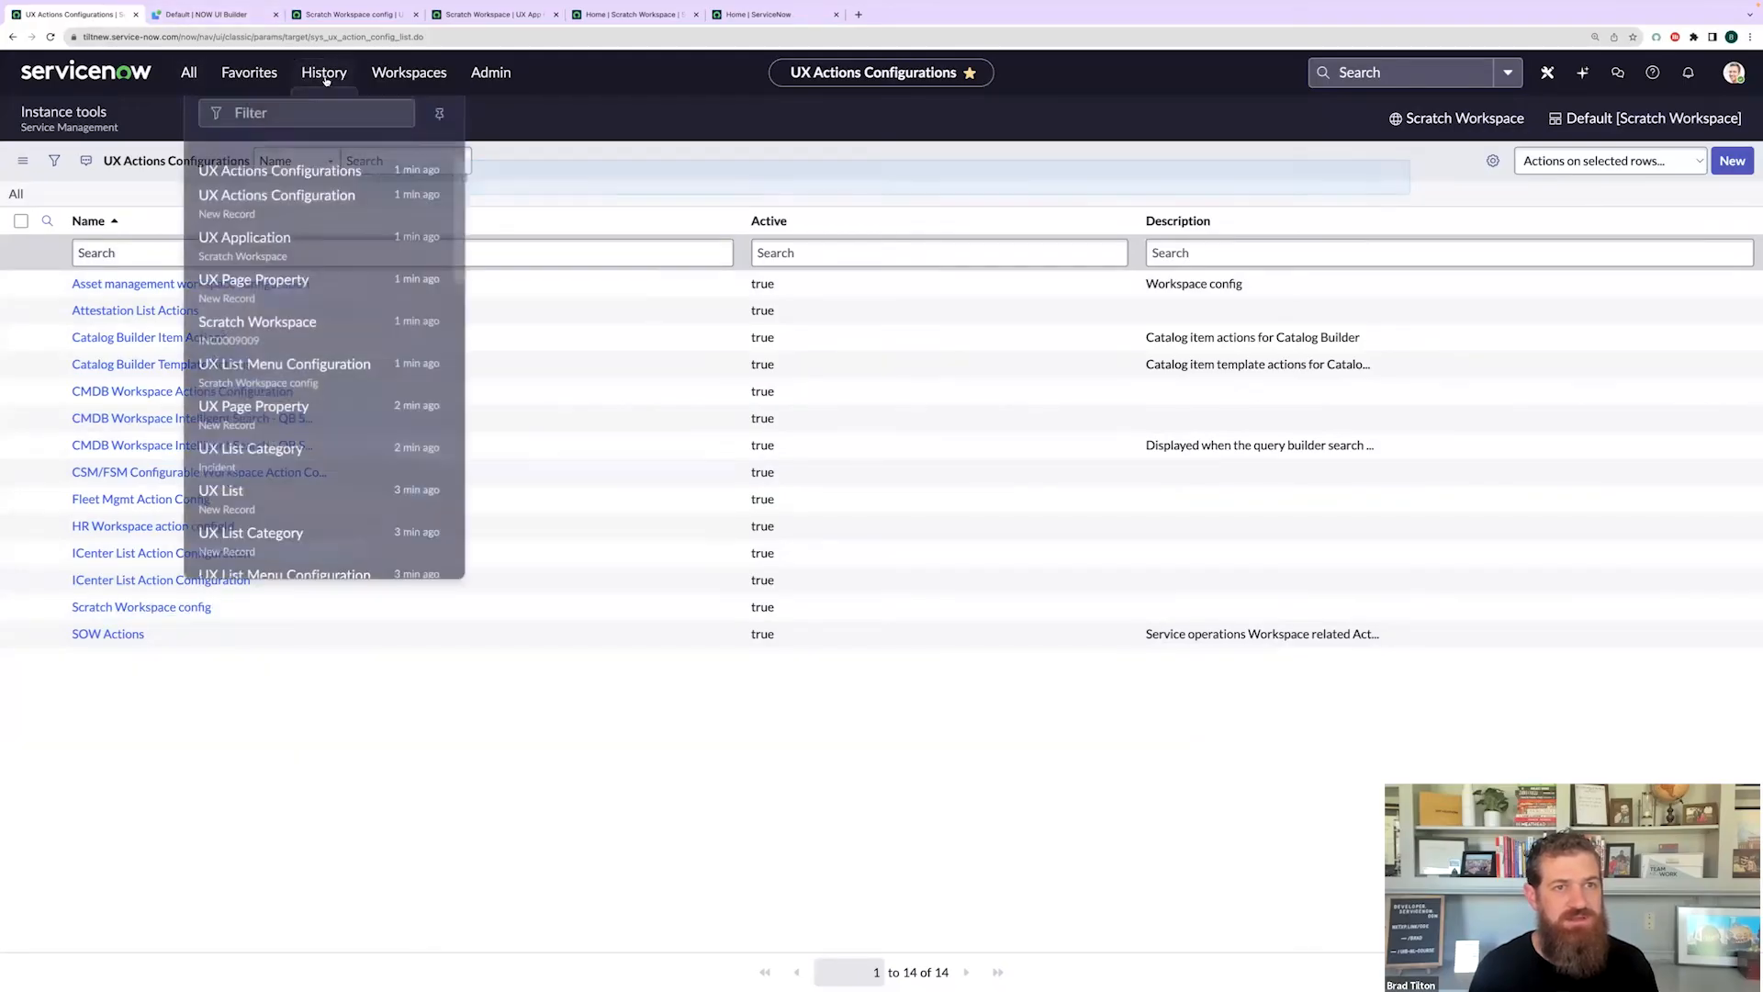
click(265, 229)
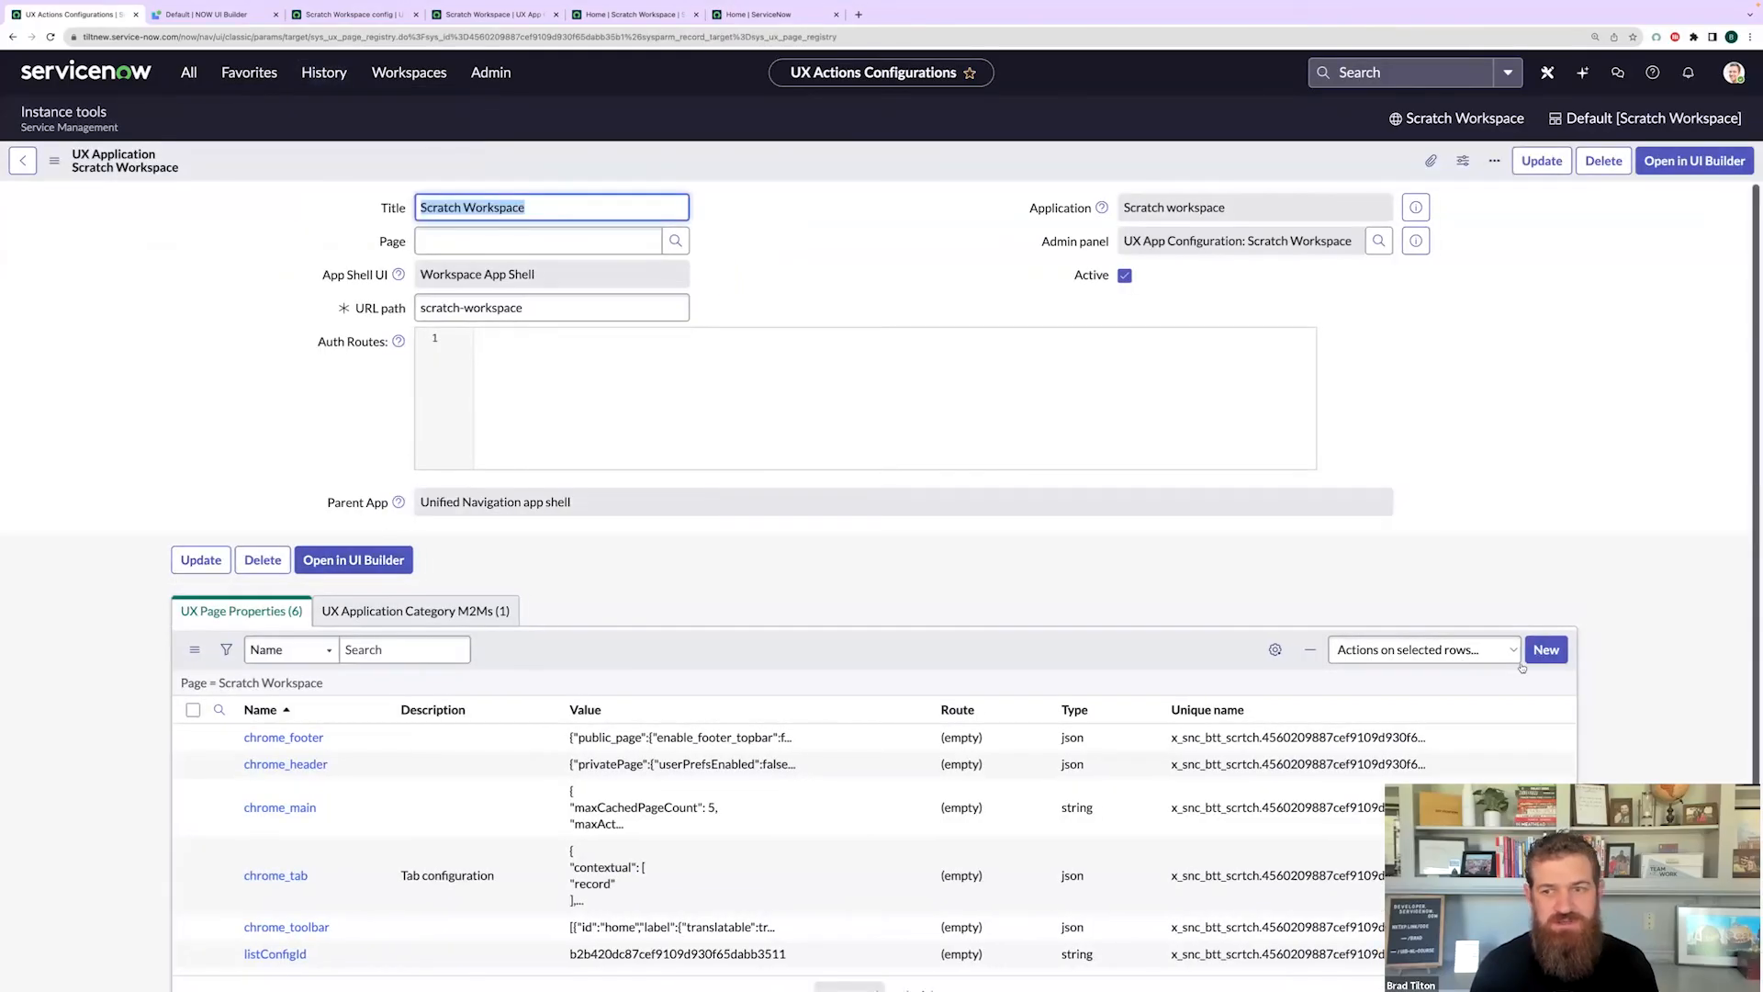
- Add an actionConfigId page property whose value is the pasted sys_id
click(1553, 649)
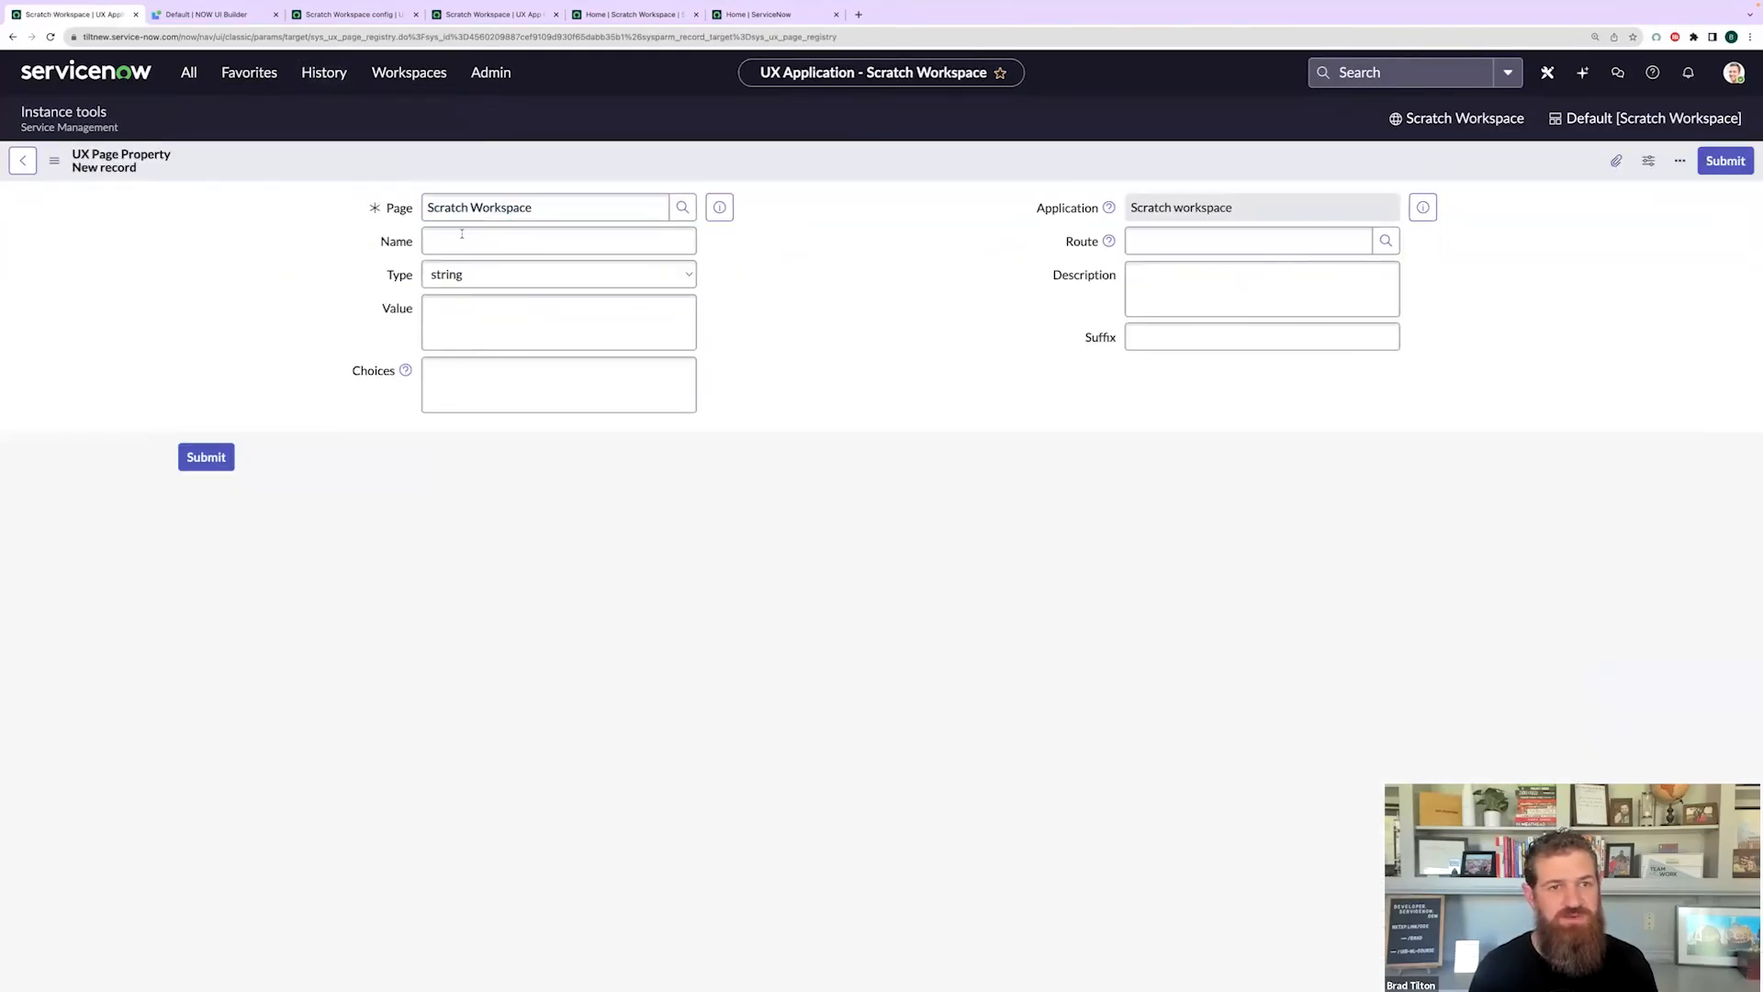
click(462, 237)
text(actionConfigId)
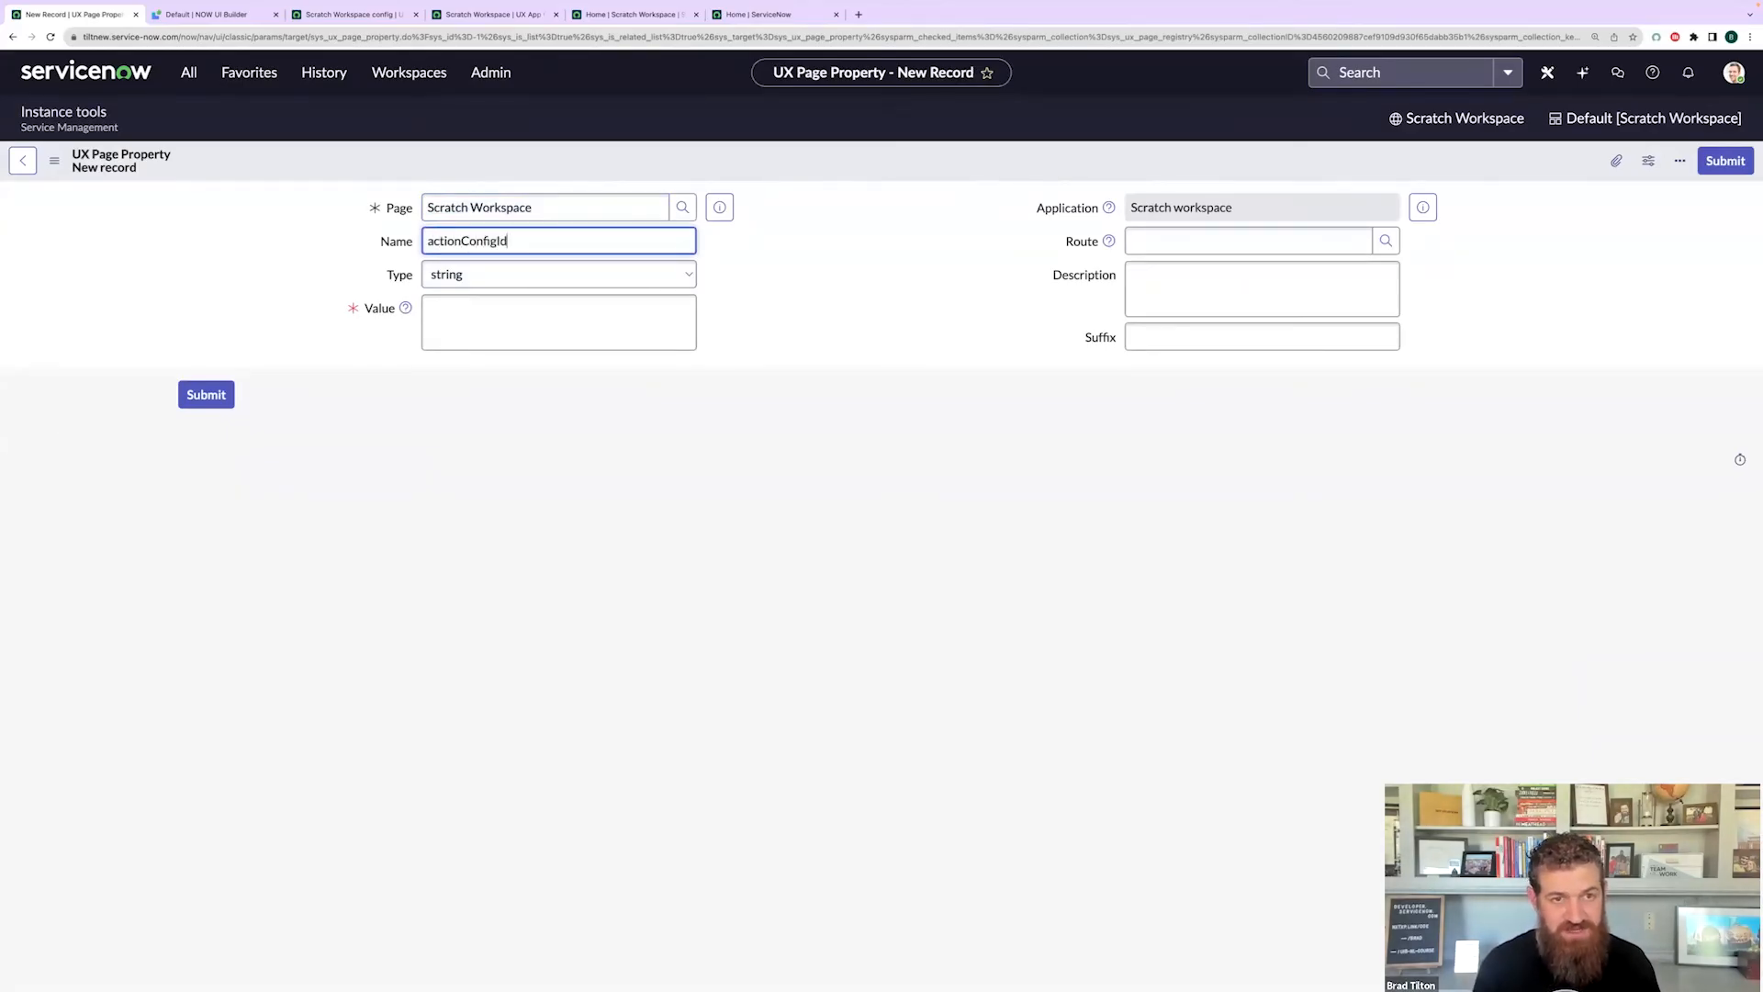
click(481, 327)
key(ctrl+v)
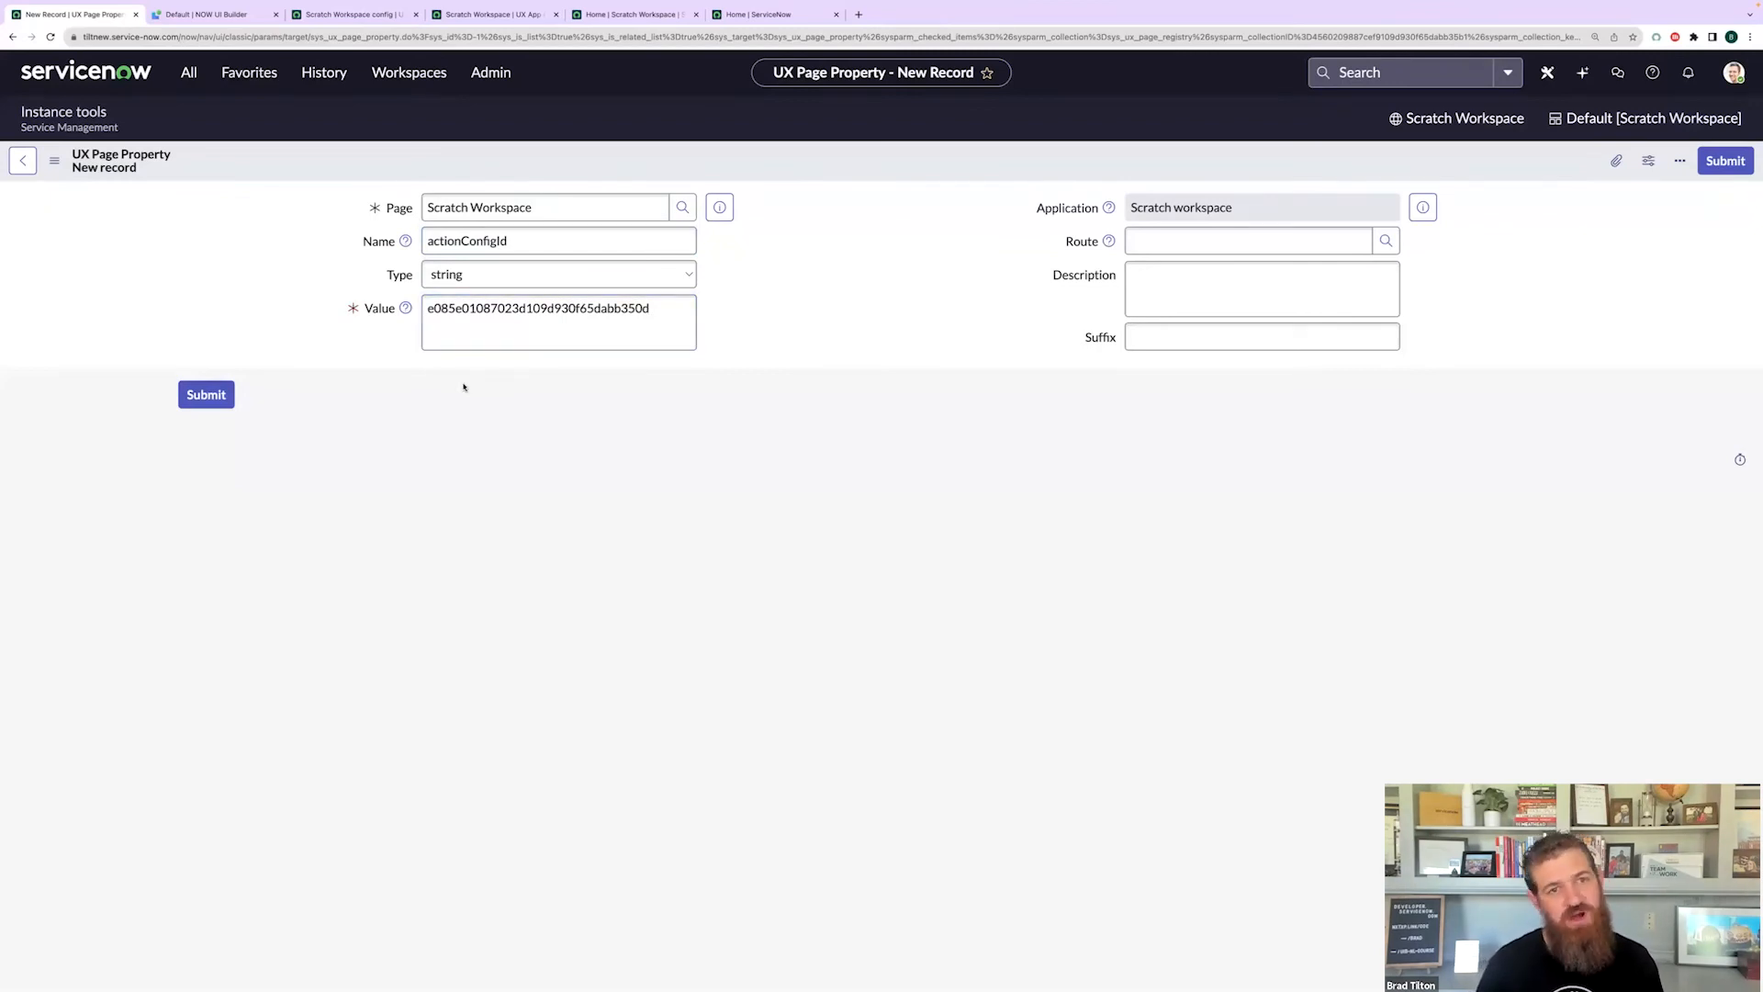
click(202, 398)
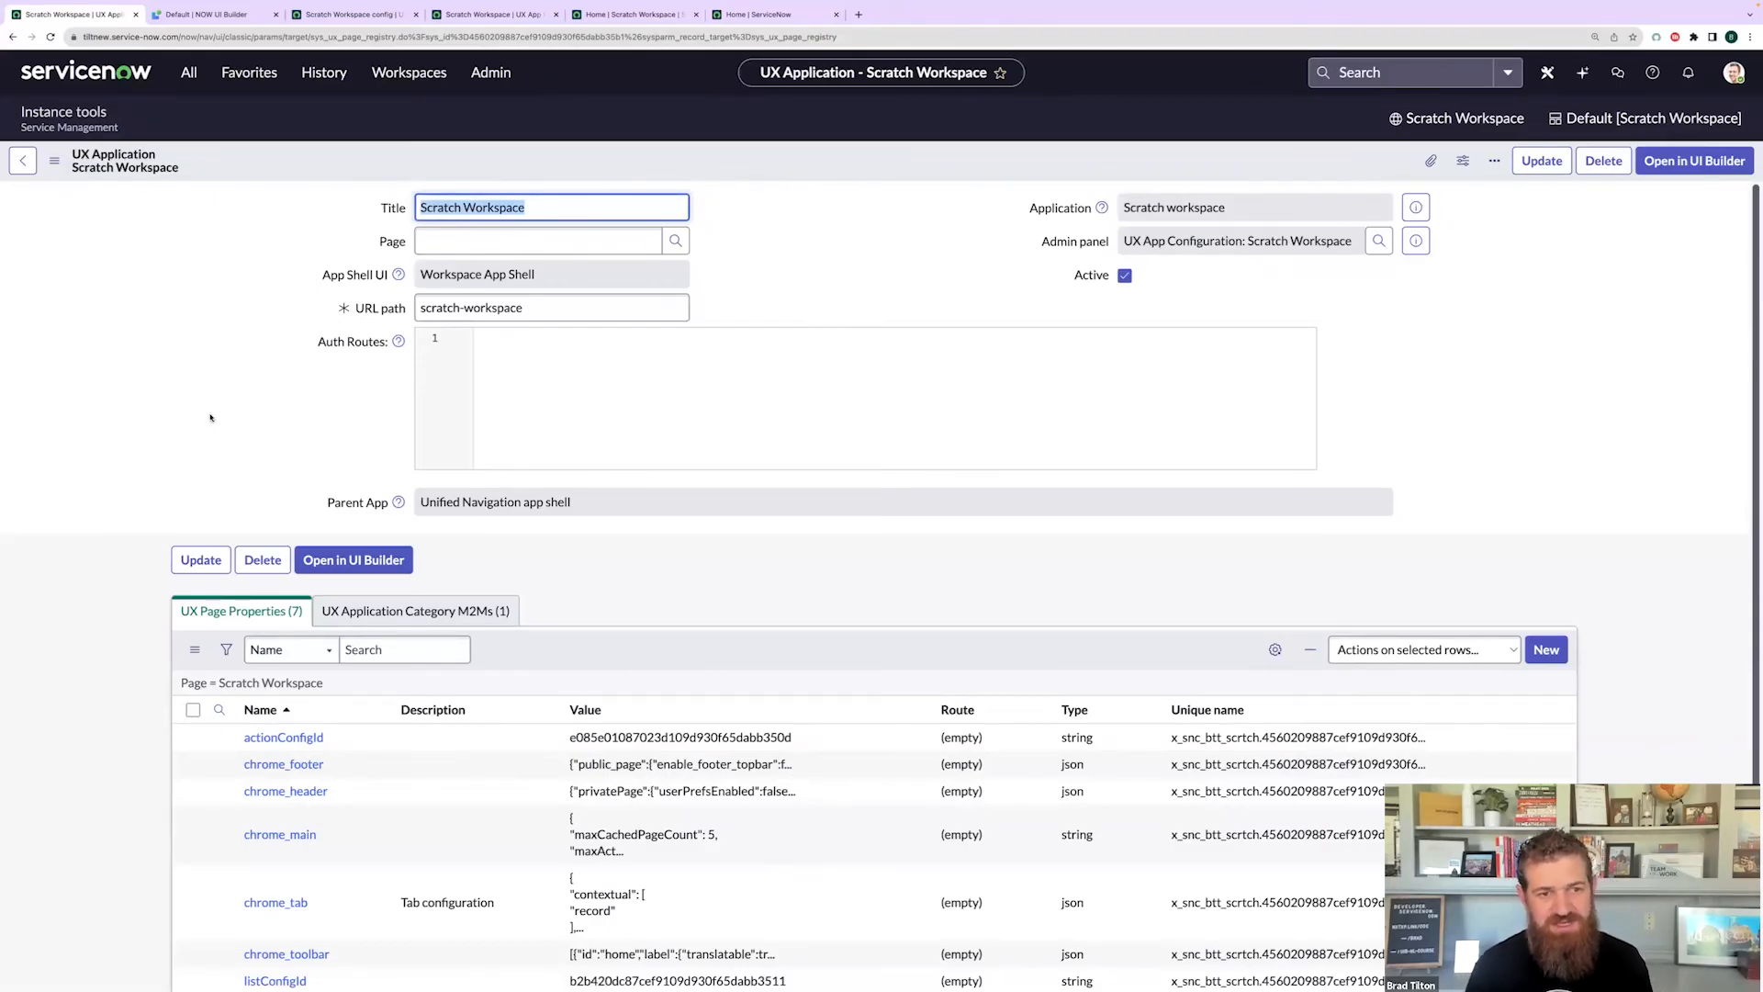
- Open the Scratch Workspace from the Workspaces menu
scroll(110, 548, down, 2)
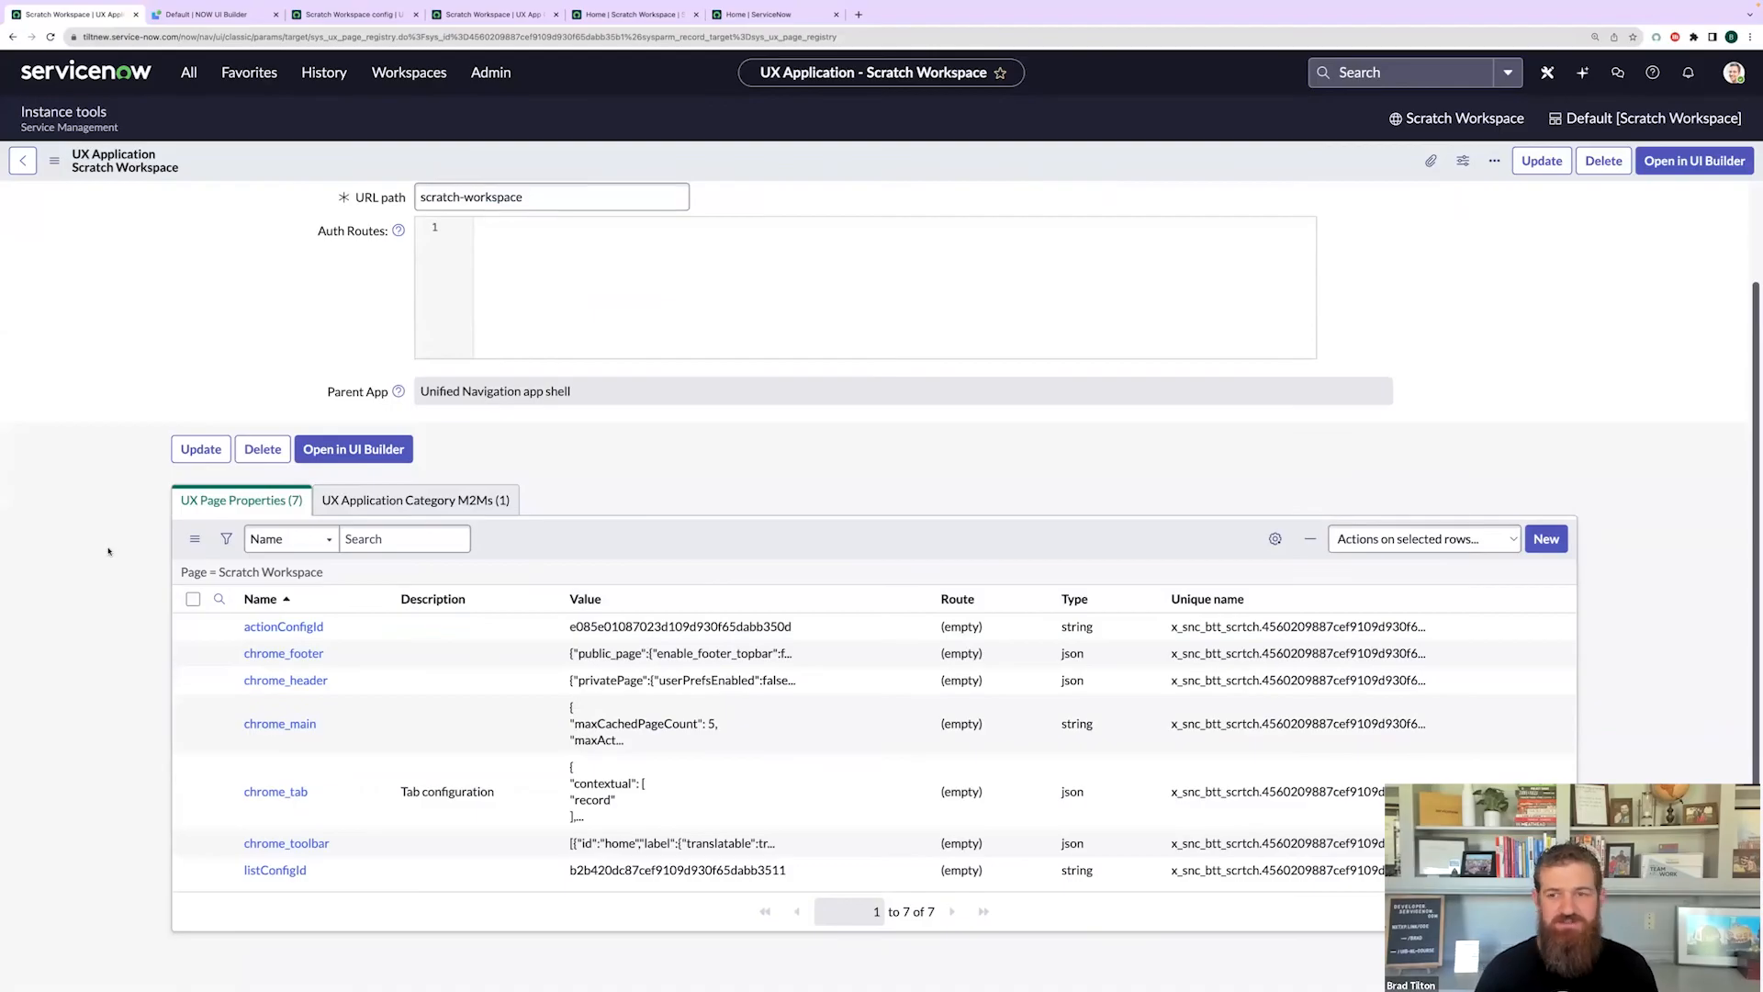
scroll(569, 510, up, 2)
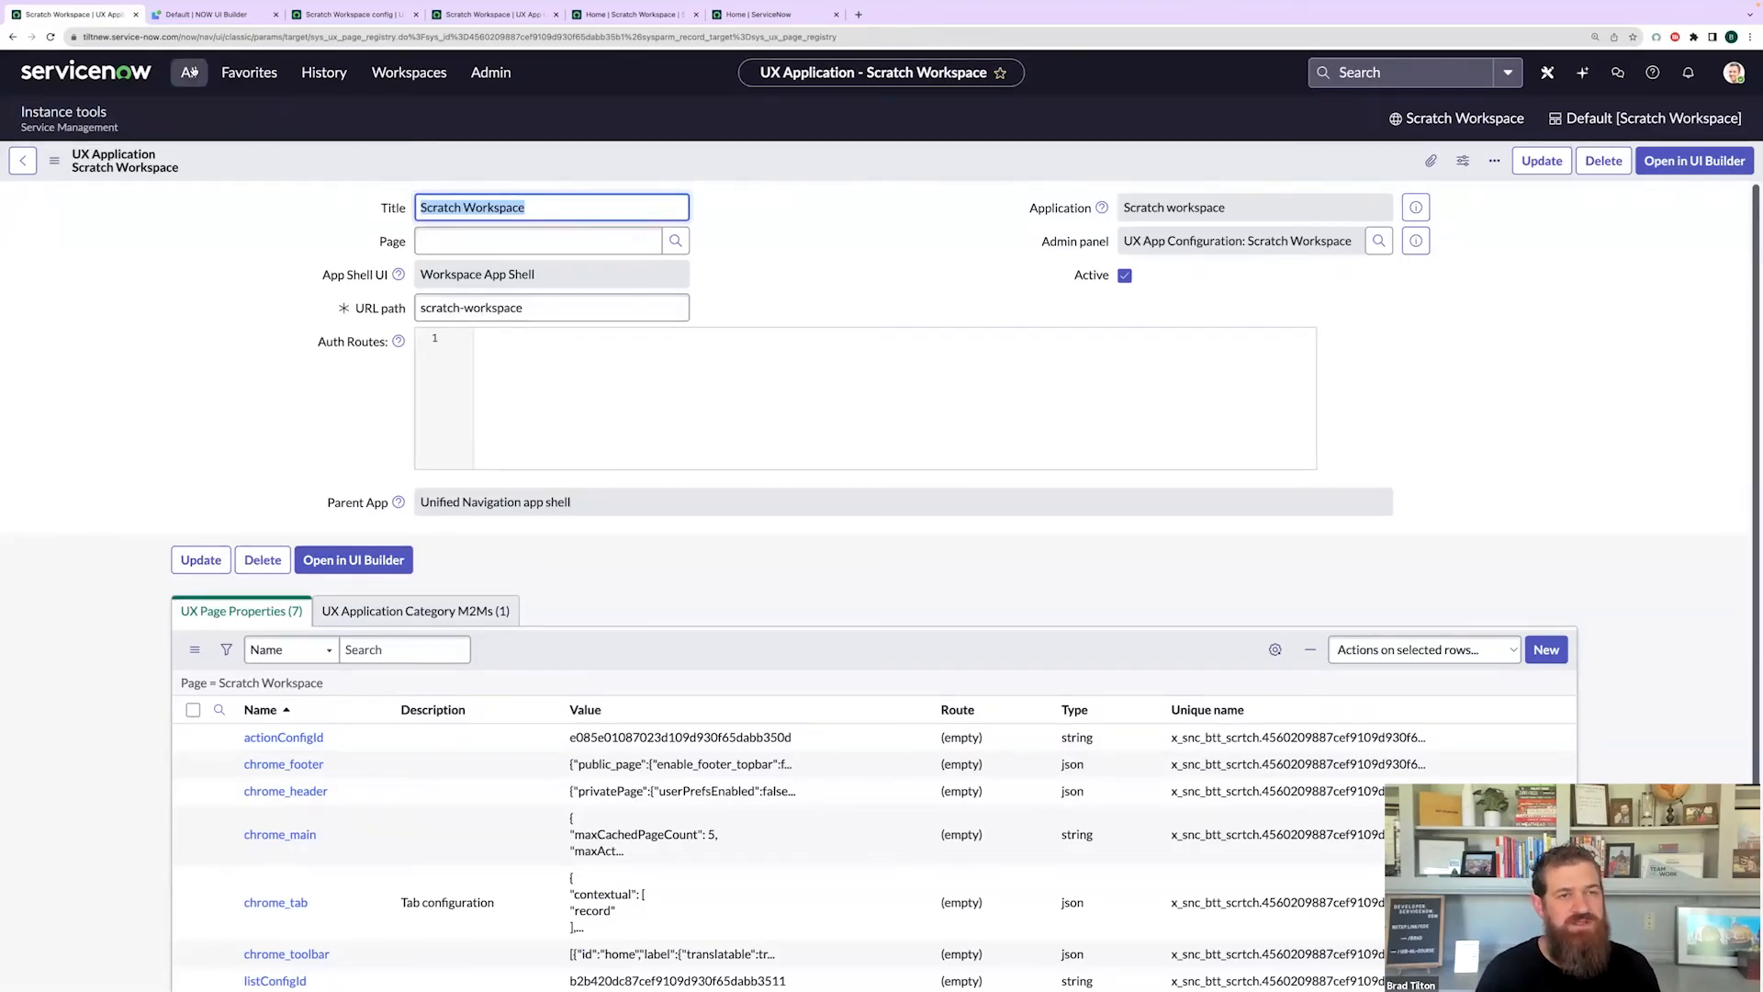
click(377, 75)
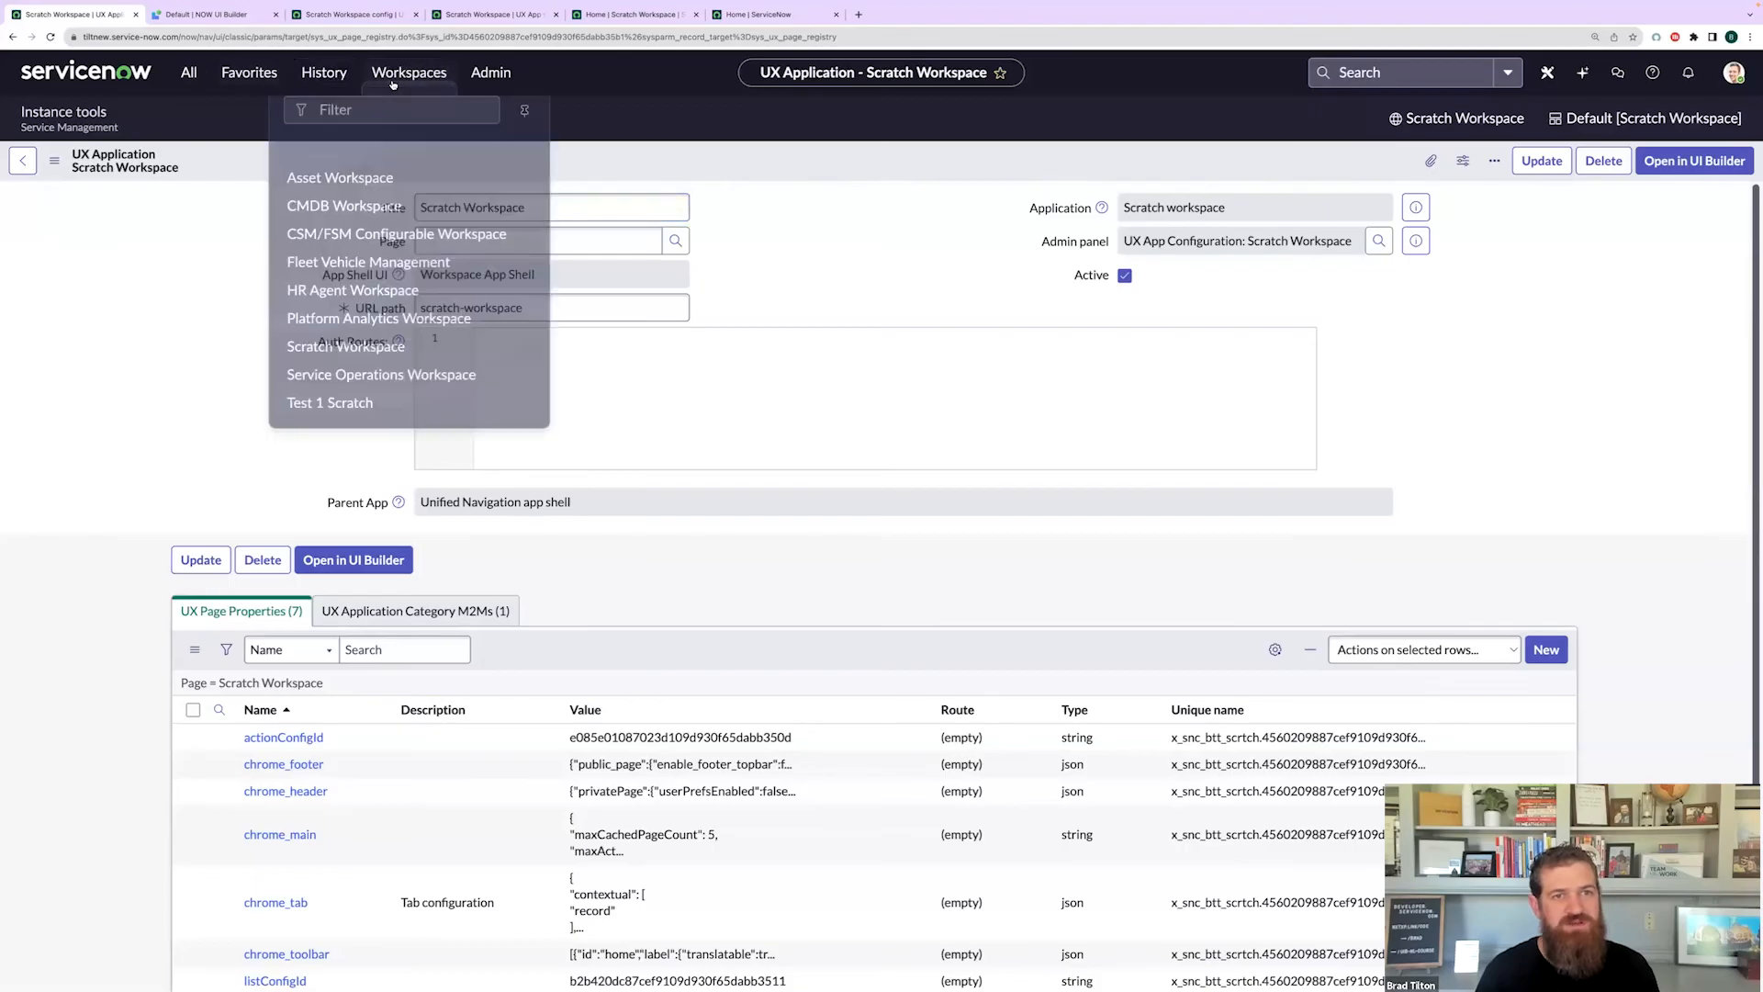
click(209, 264)
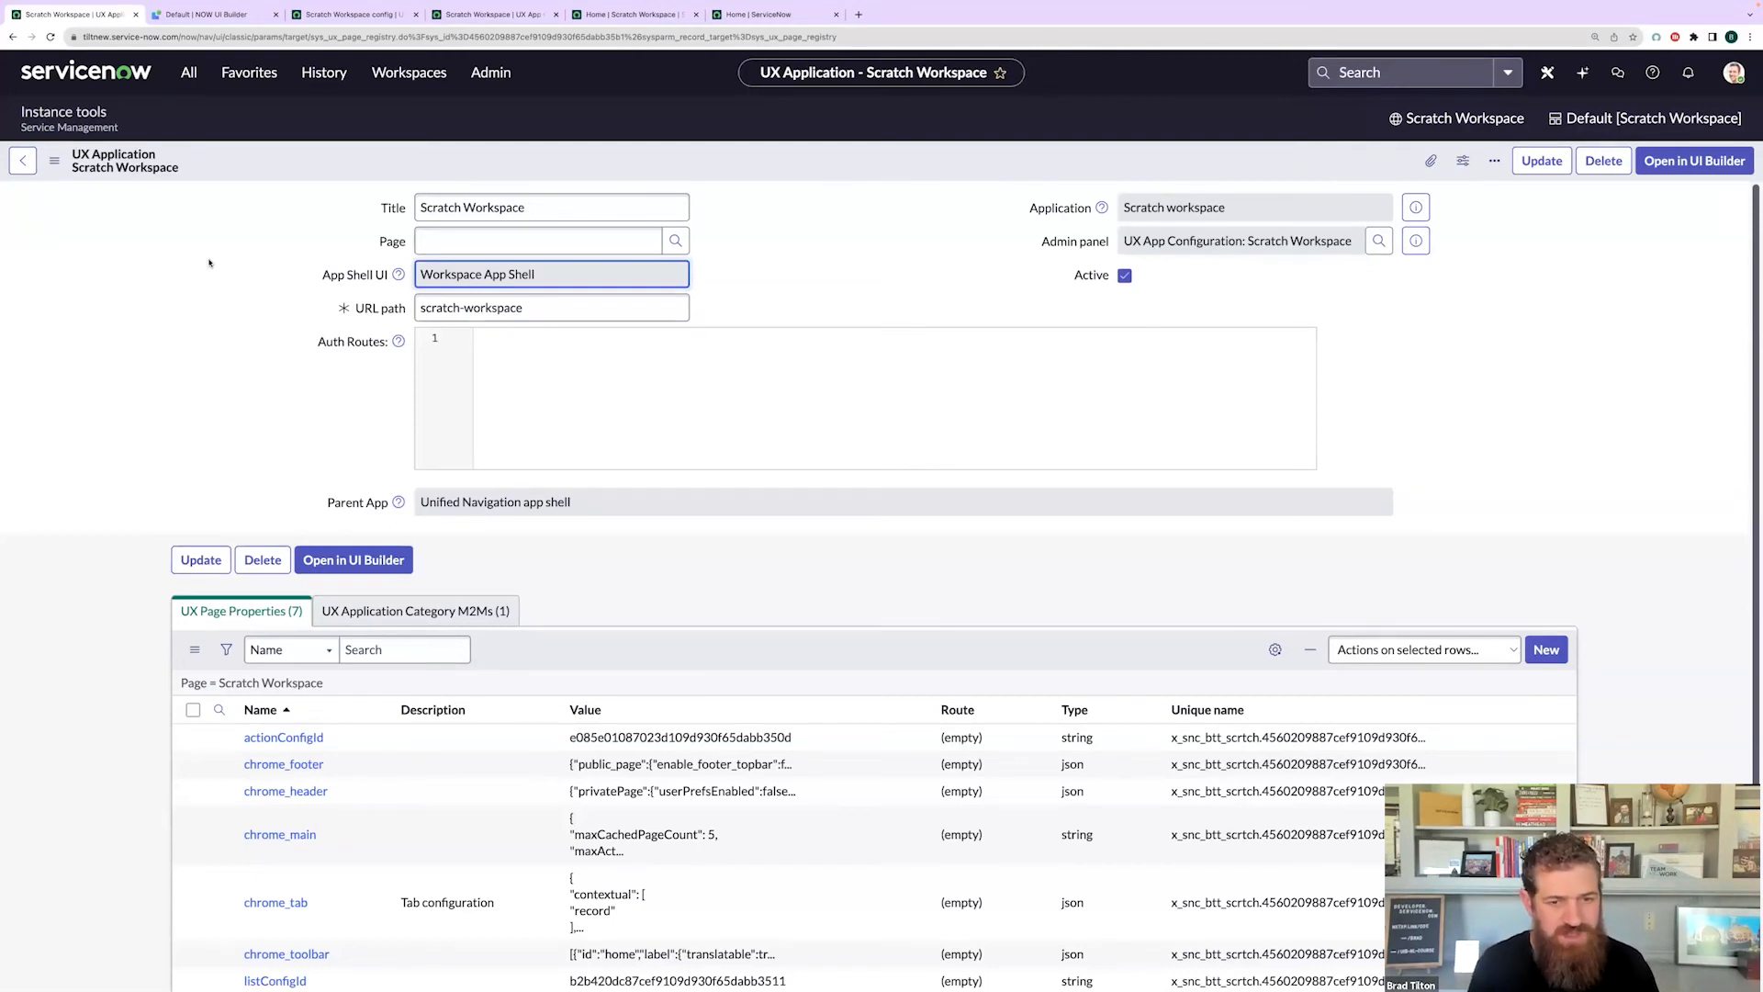
click(409, 73)
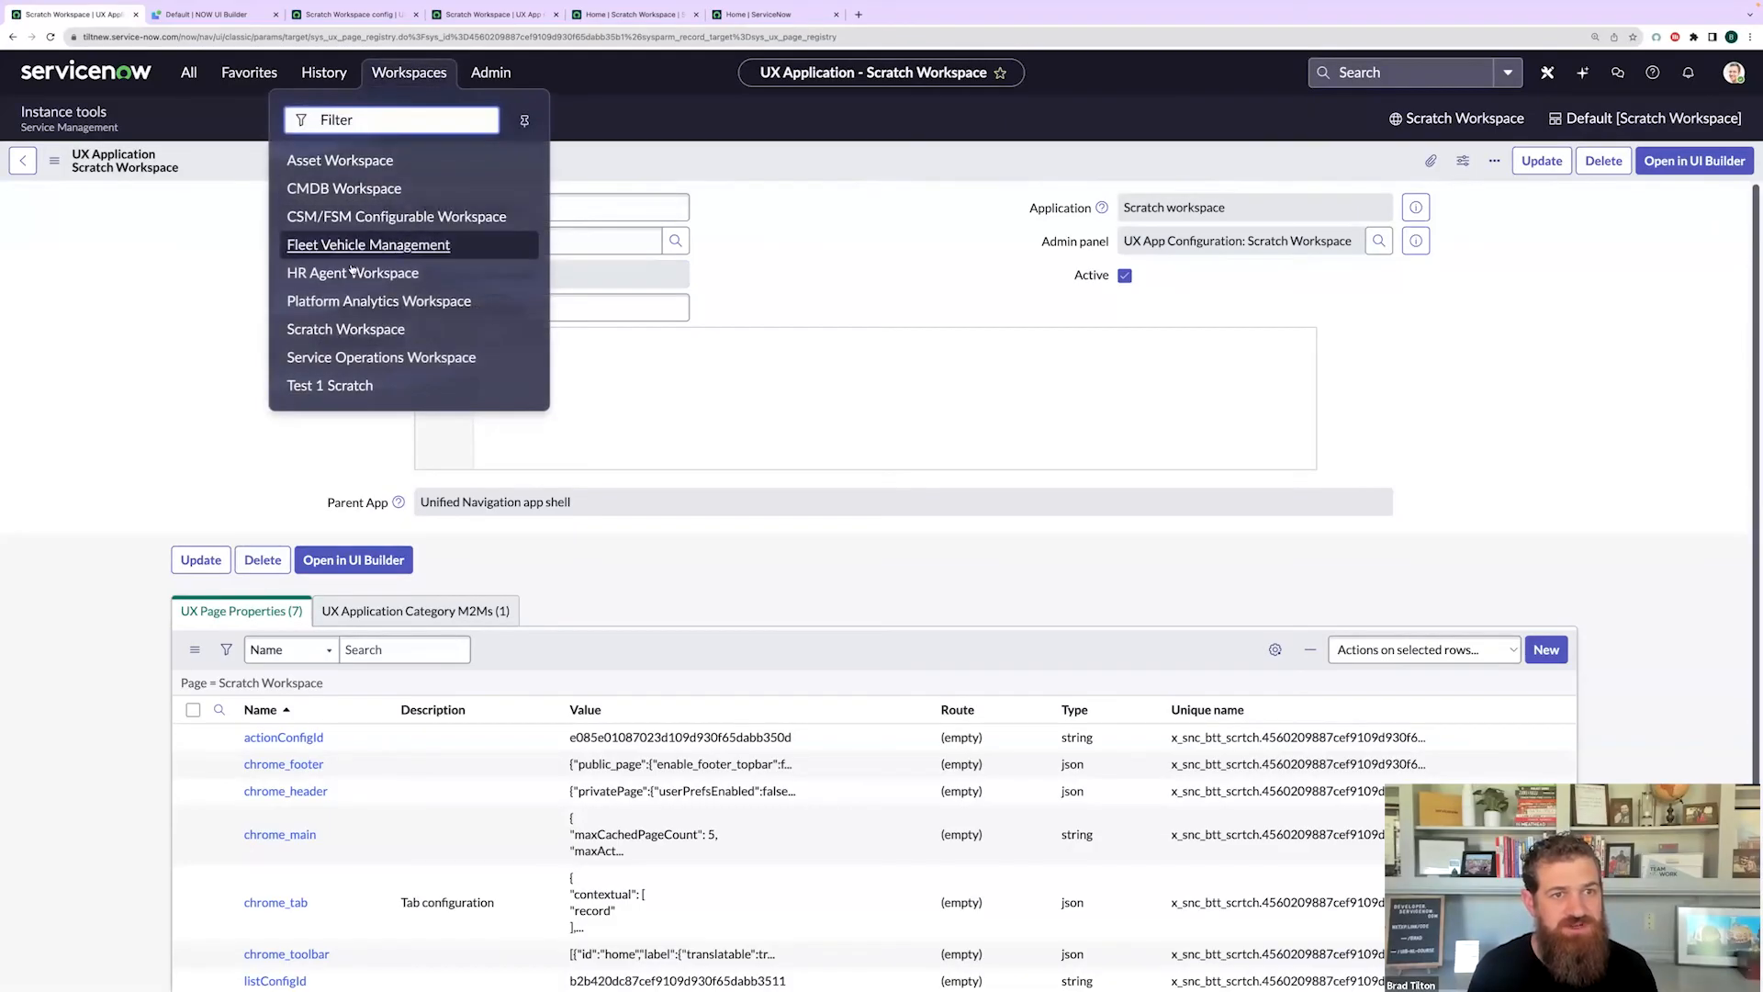
click(347, 329)
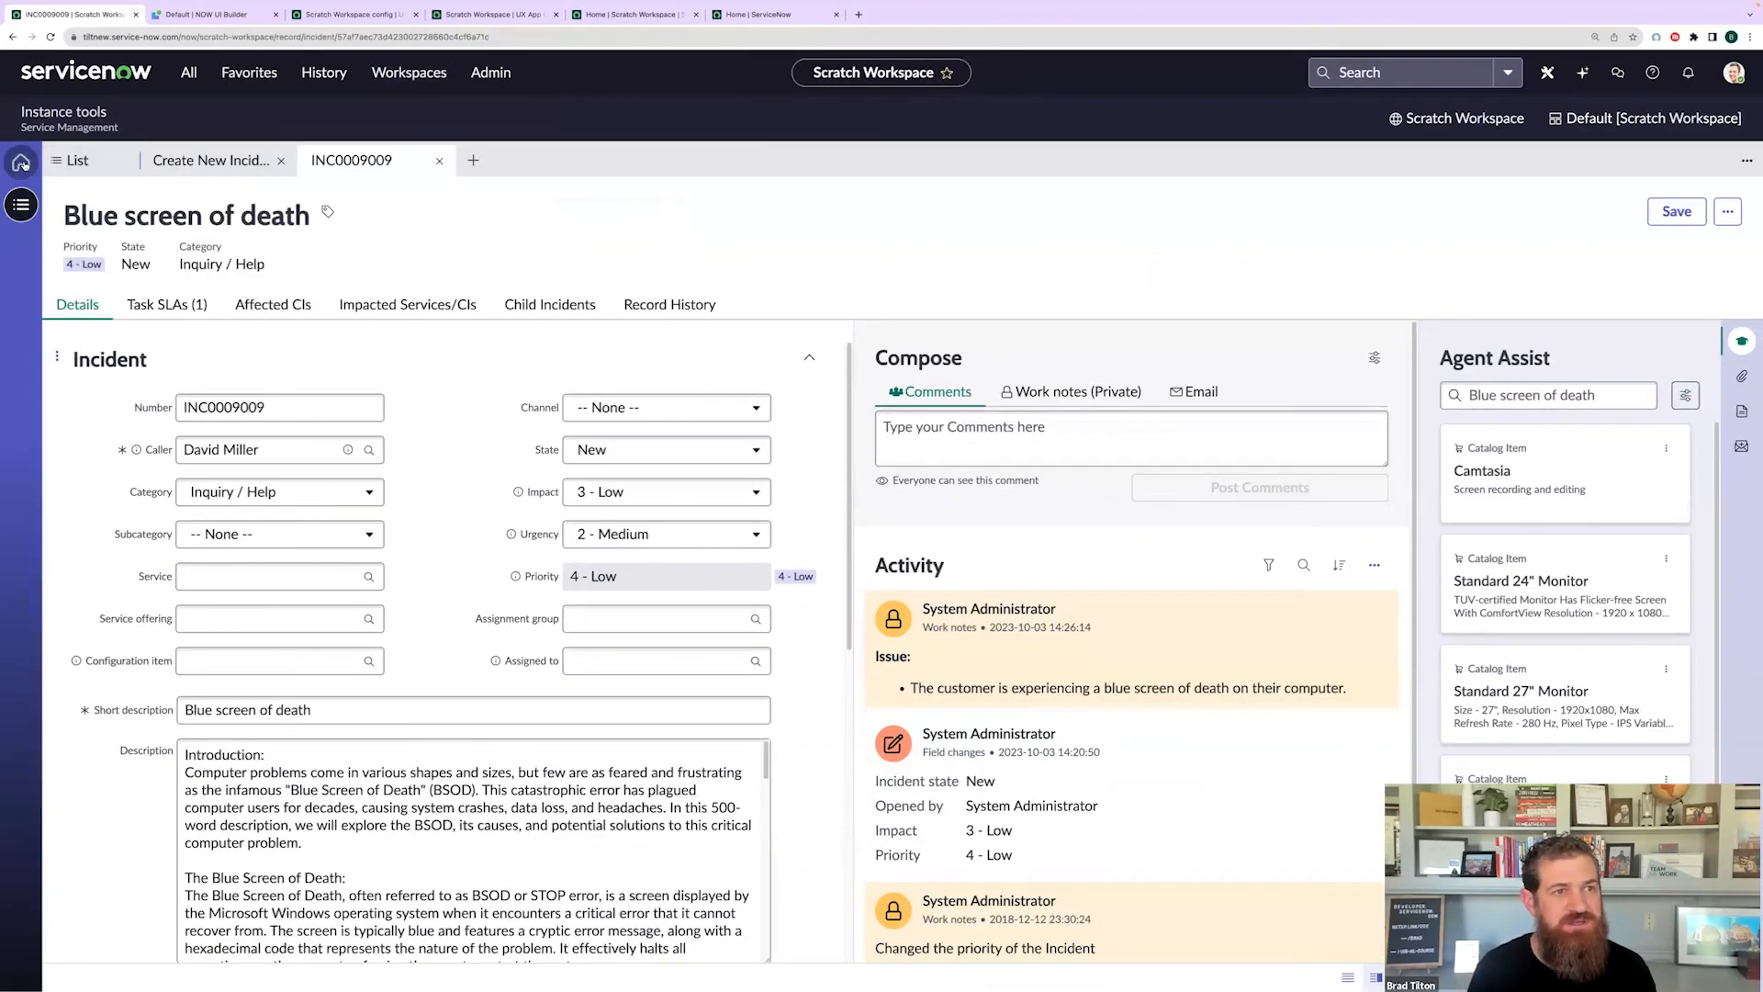
- Check the Incident list loads from Home, then close the Create New Incident tab
click(20, 162)
click(21, 205)
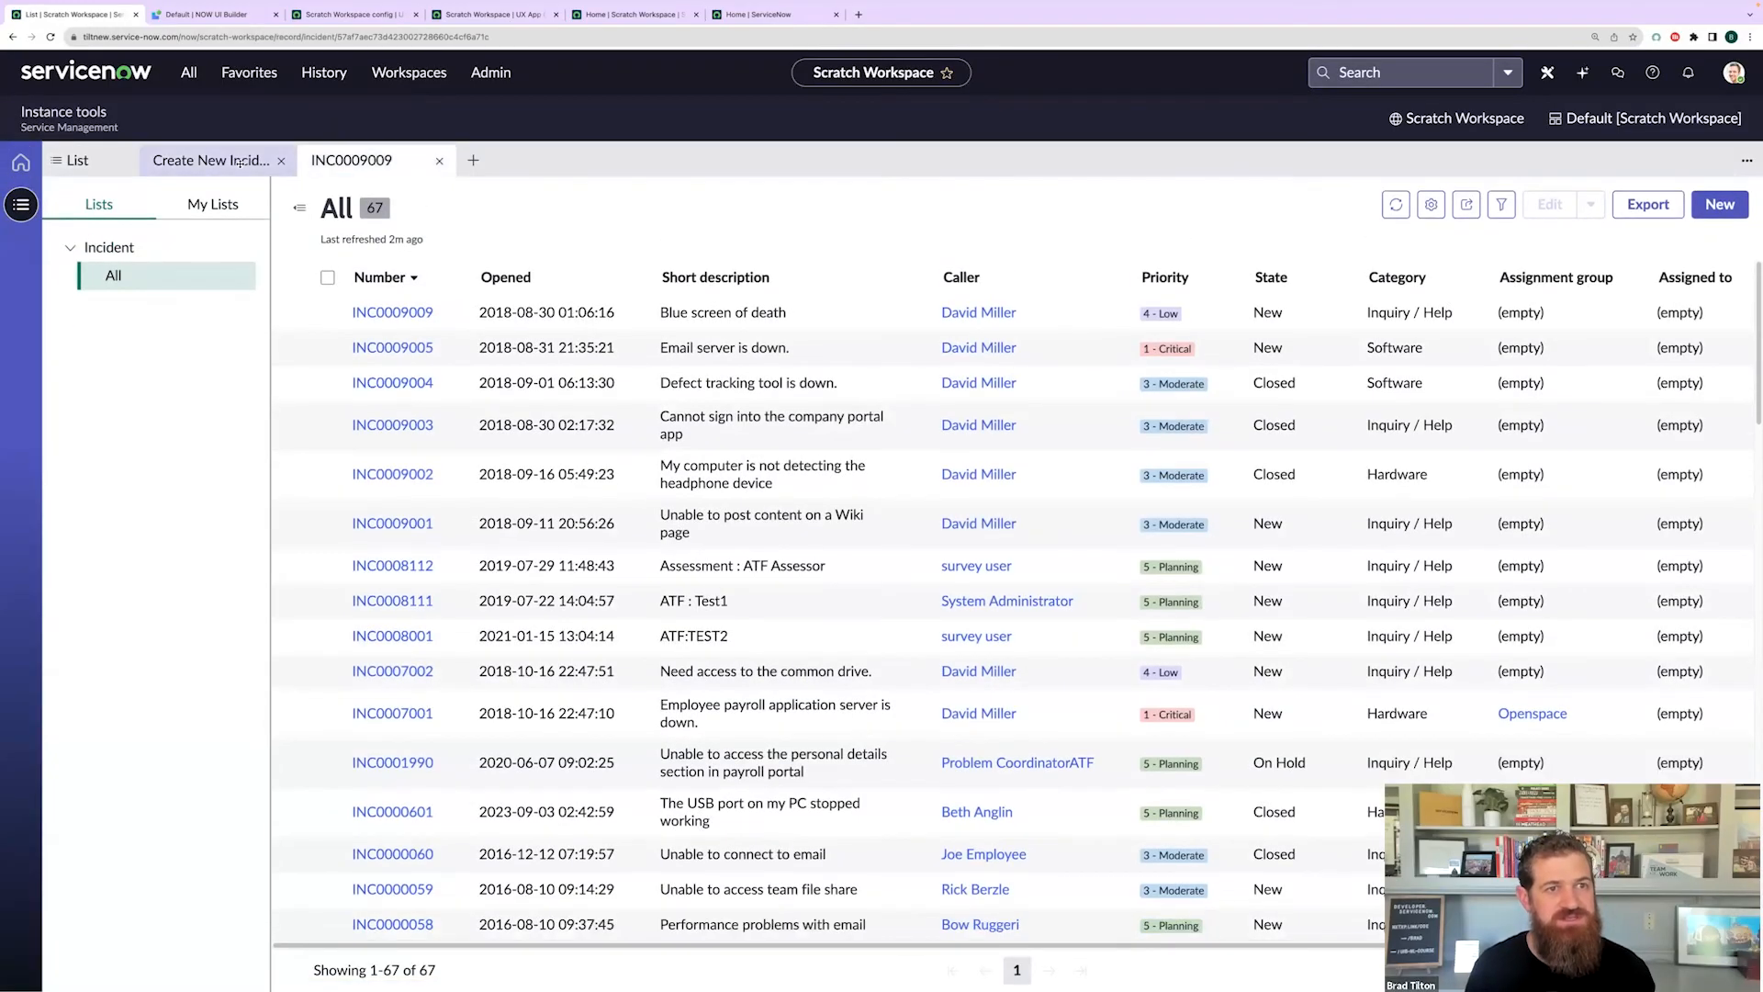
click(274, 161)
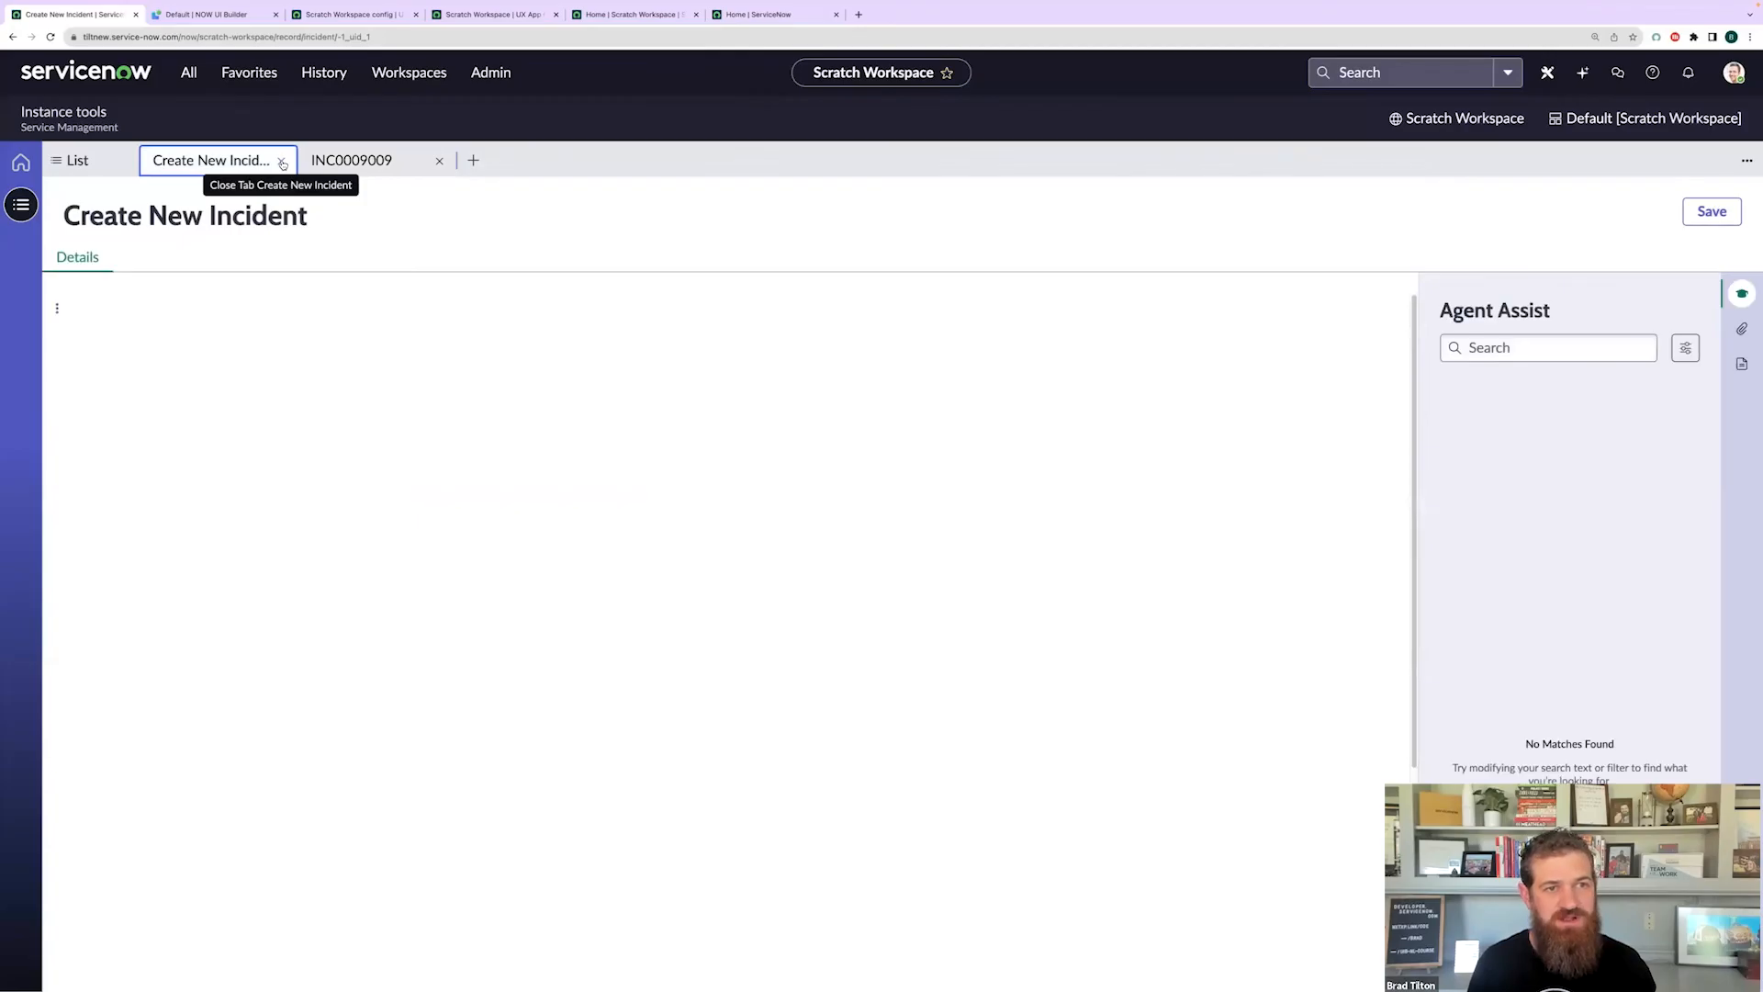
click(282, 162)
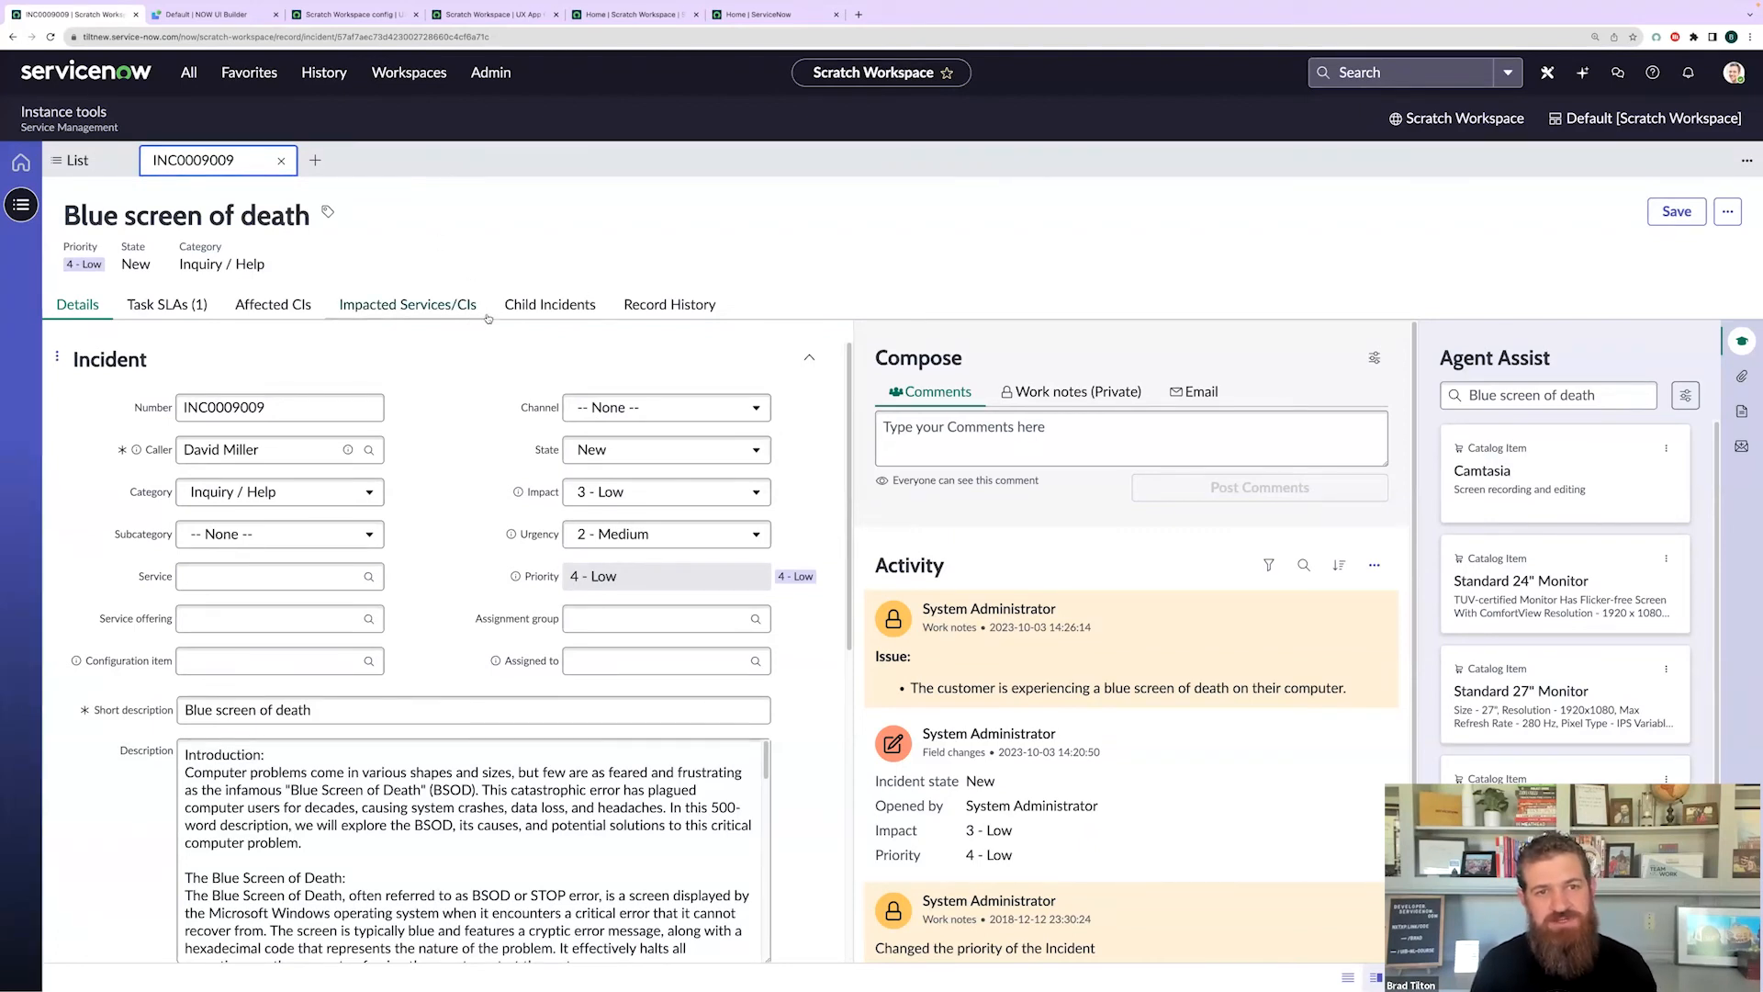
- Return to the PowerPoint deck on building workspaces from scratch, showing its Demo slide
click(733, 226)
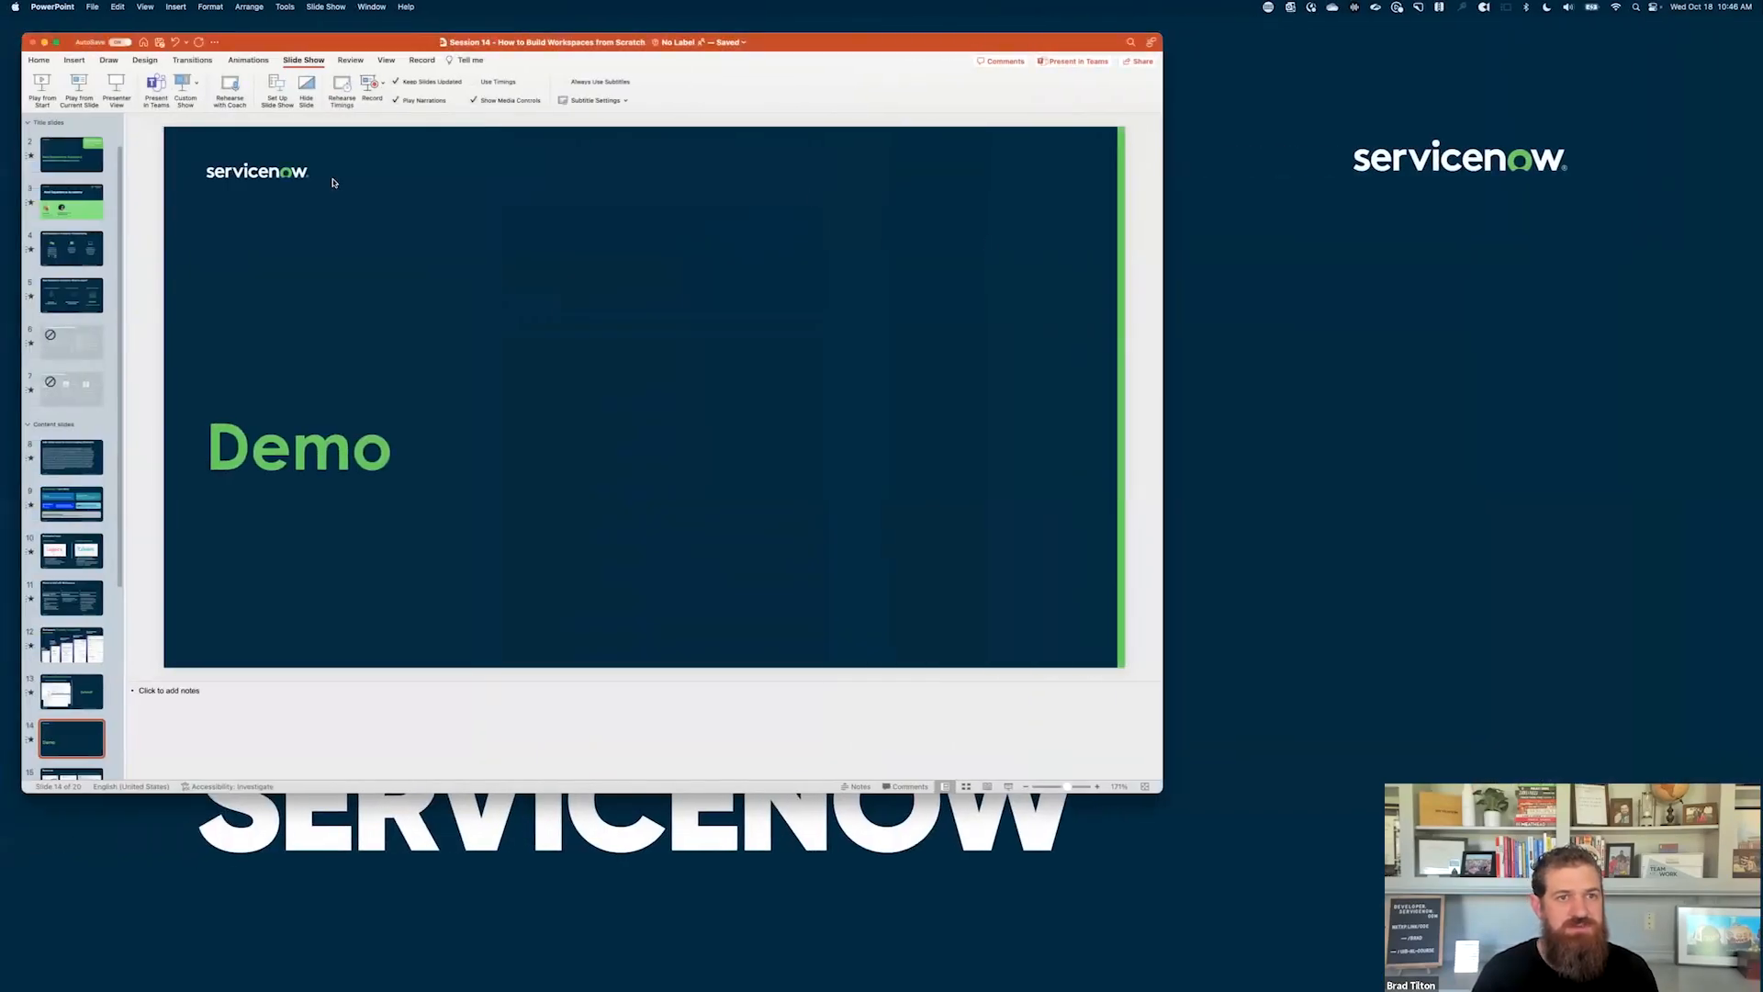
- Run the deck as a full-screen slide show and advance from Demo to Resources
click(1006, 788)
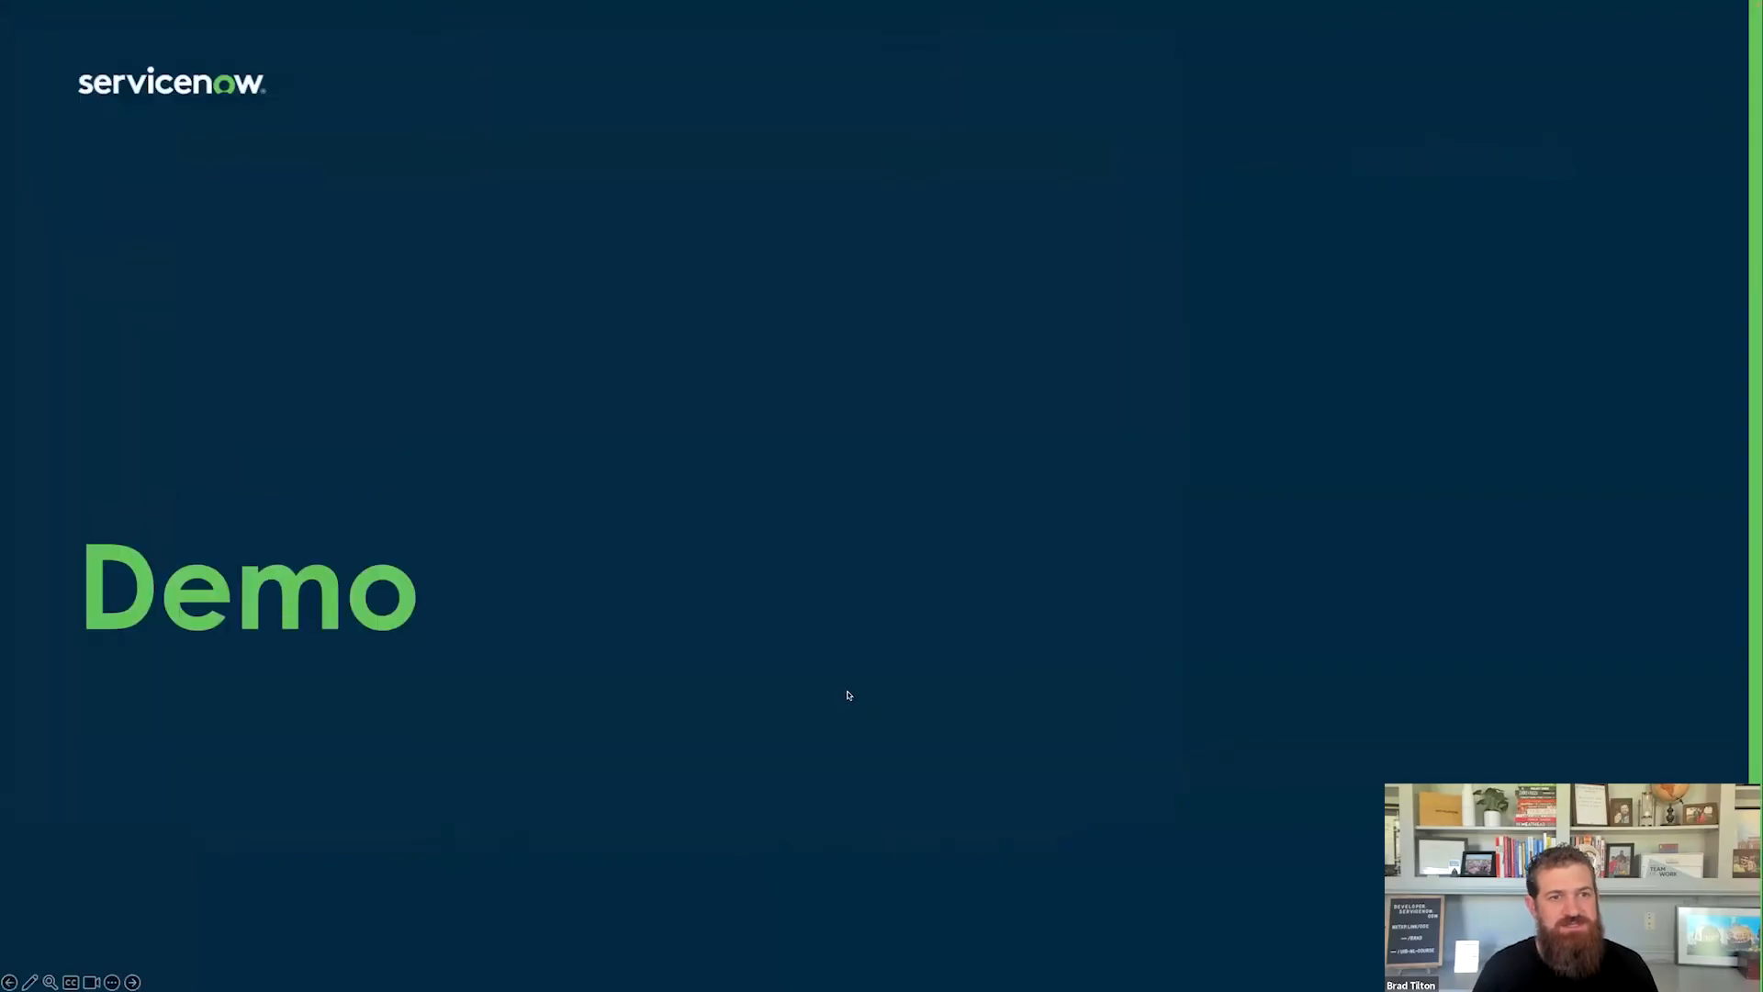
key(Right)
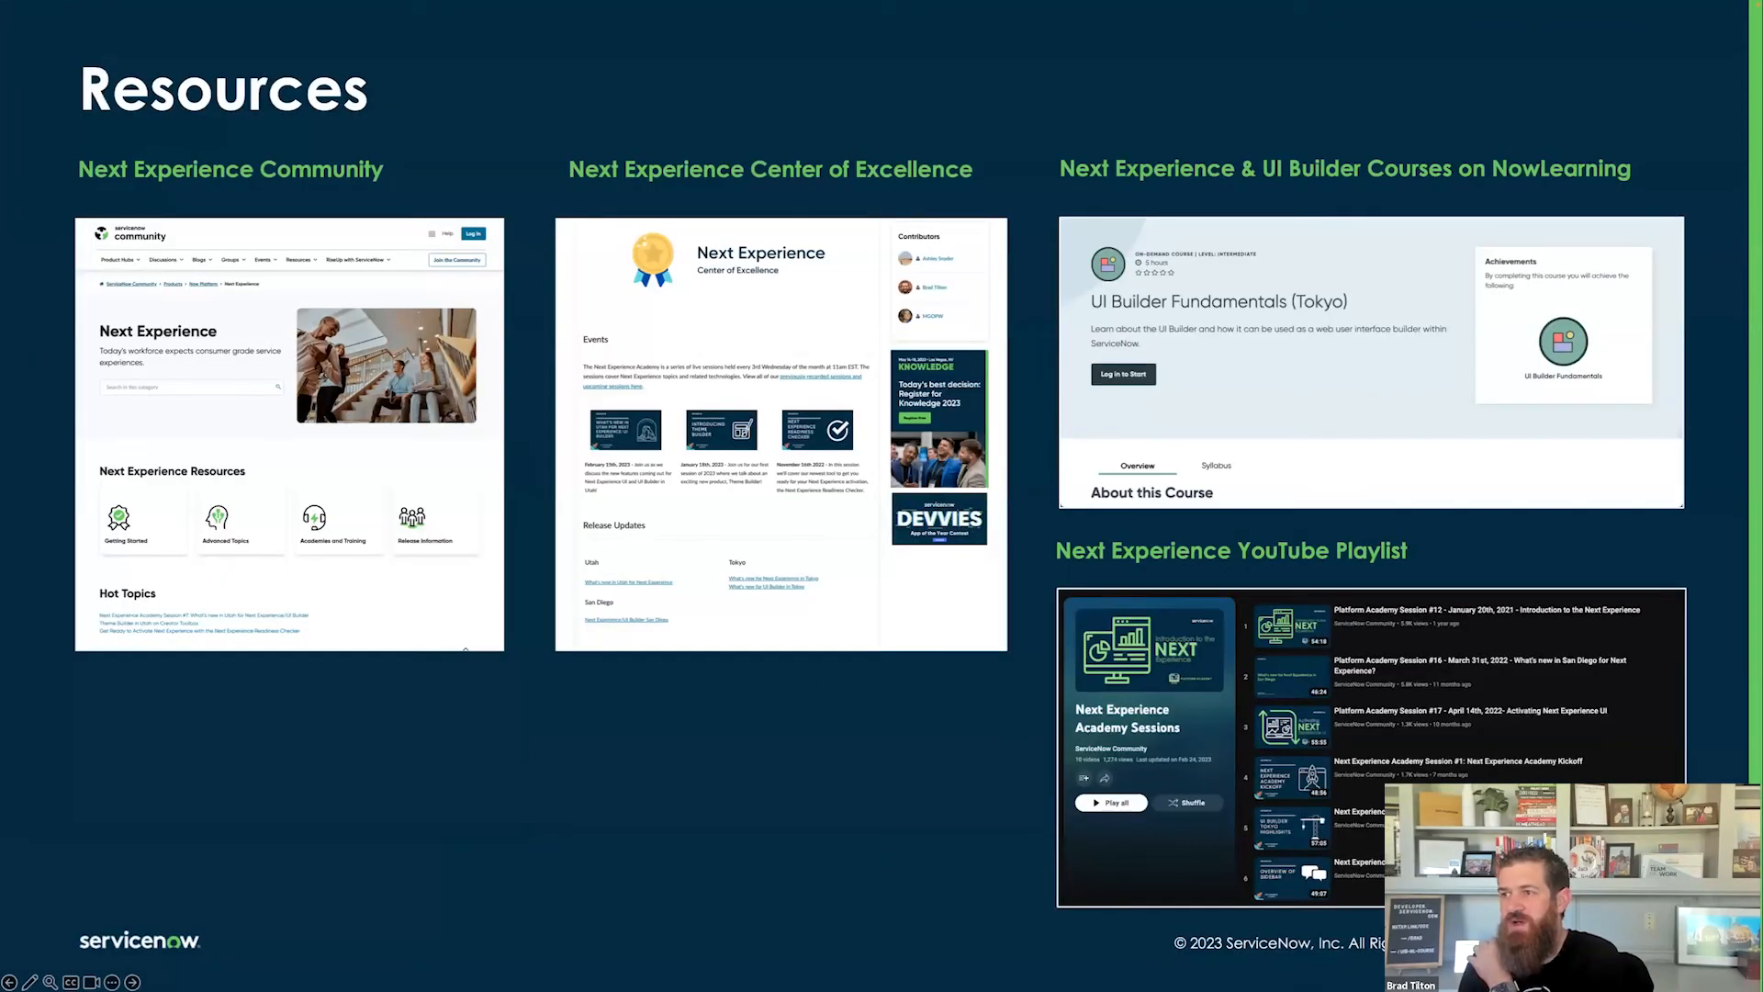
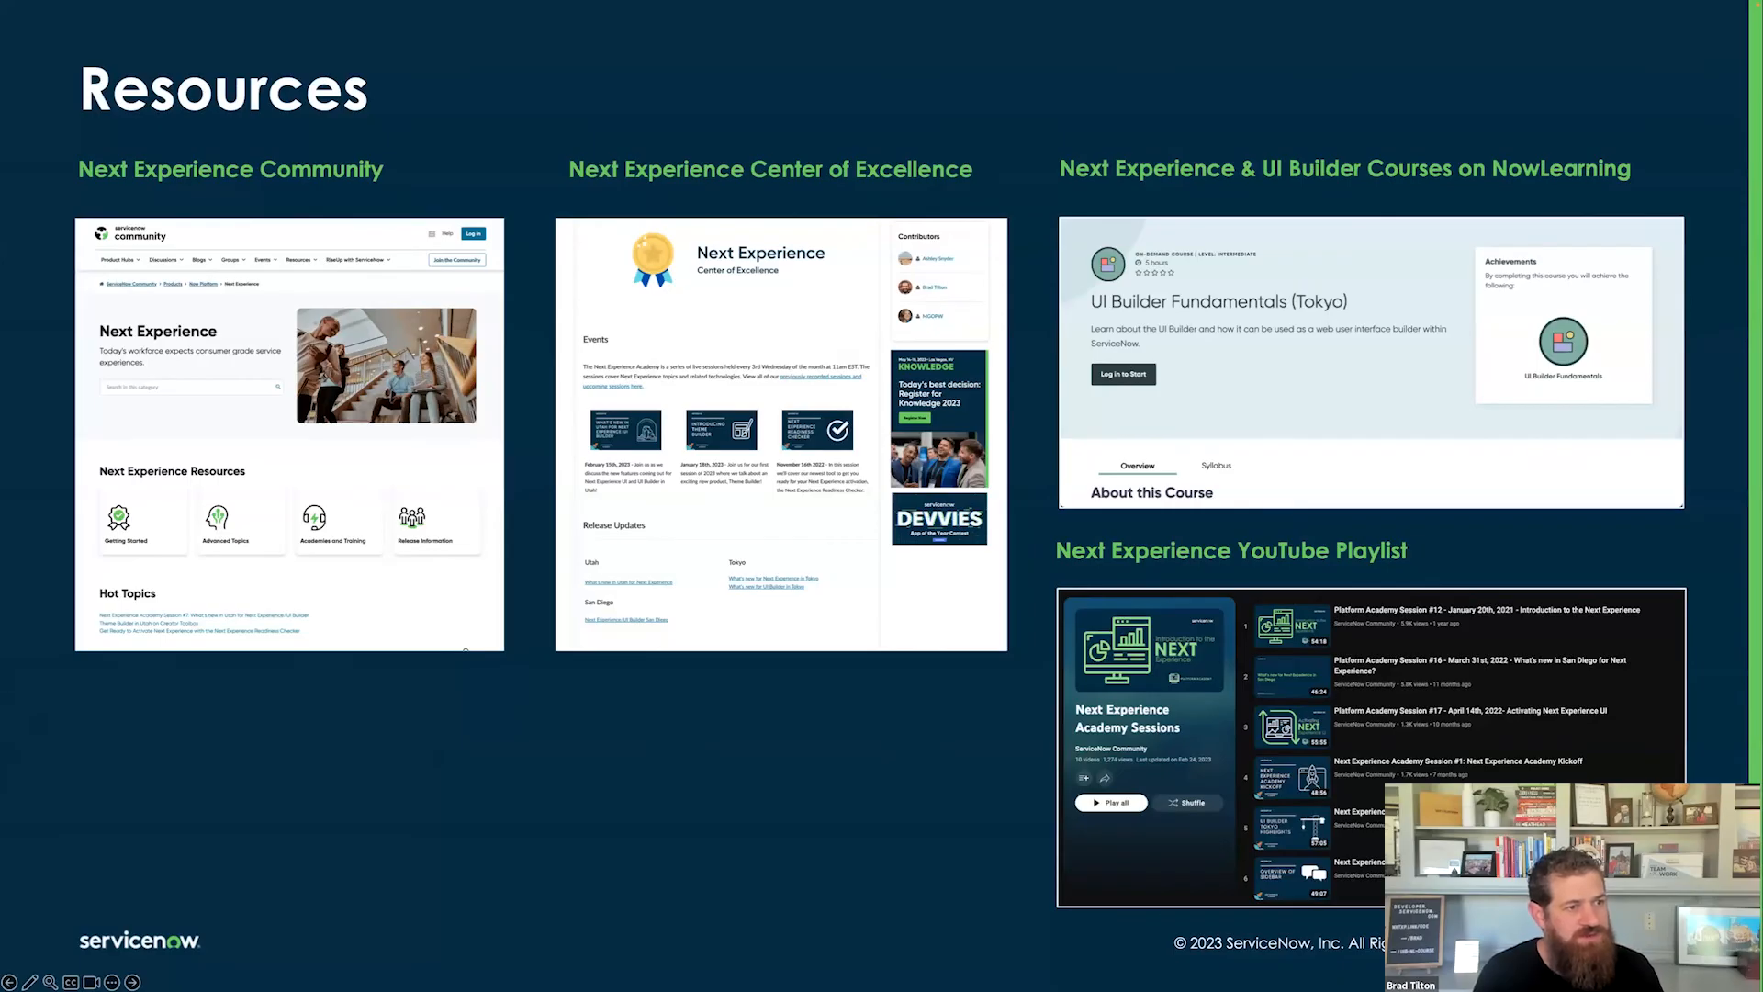
- Advance the slide show through 'Join us at future webinars and meetups' to 'Looking for more Academy Sessions?'
key(Right)
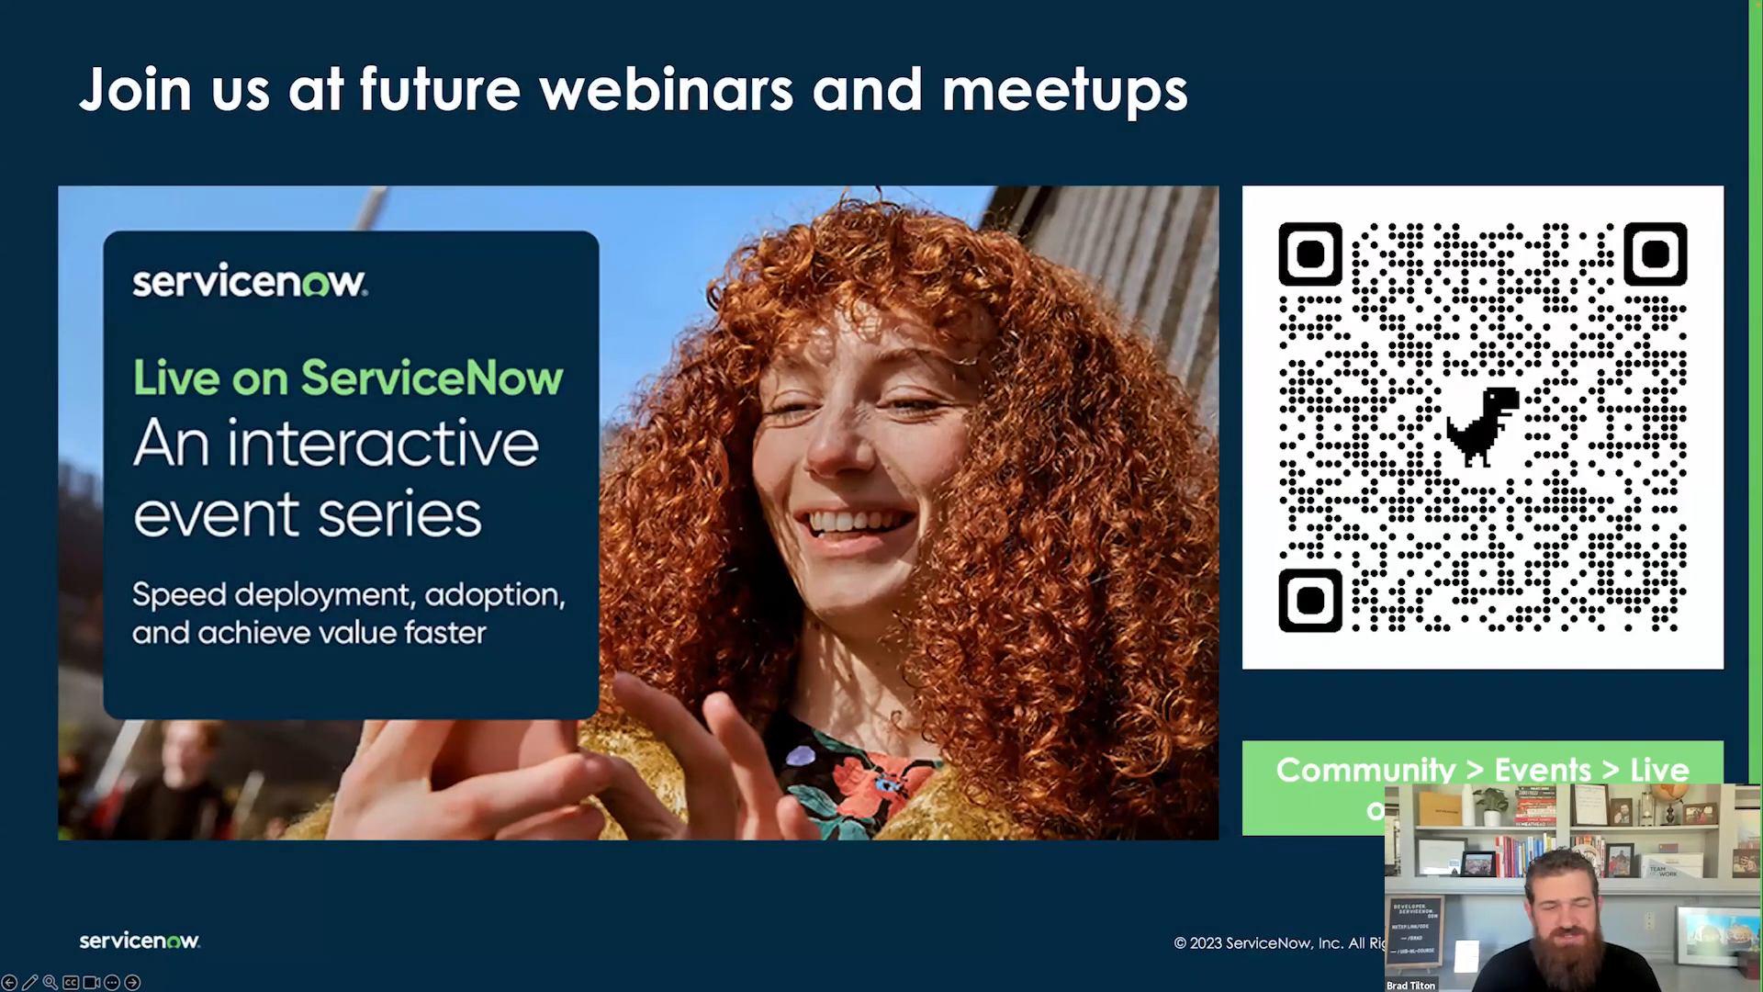
key(Right)
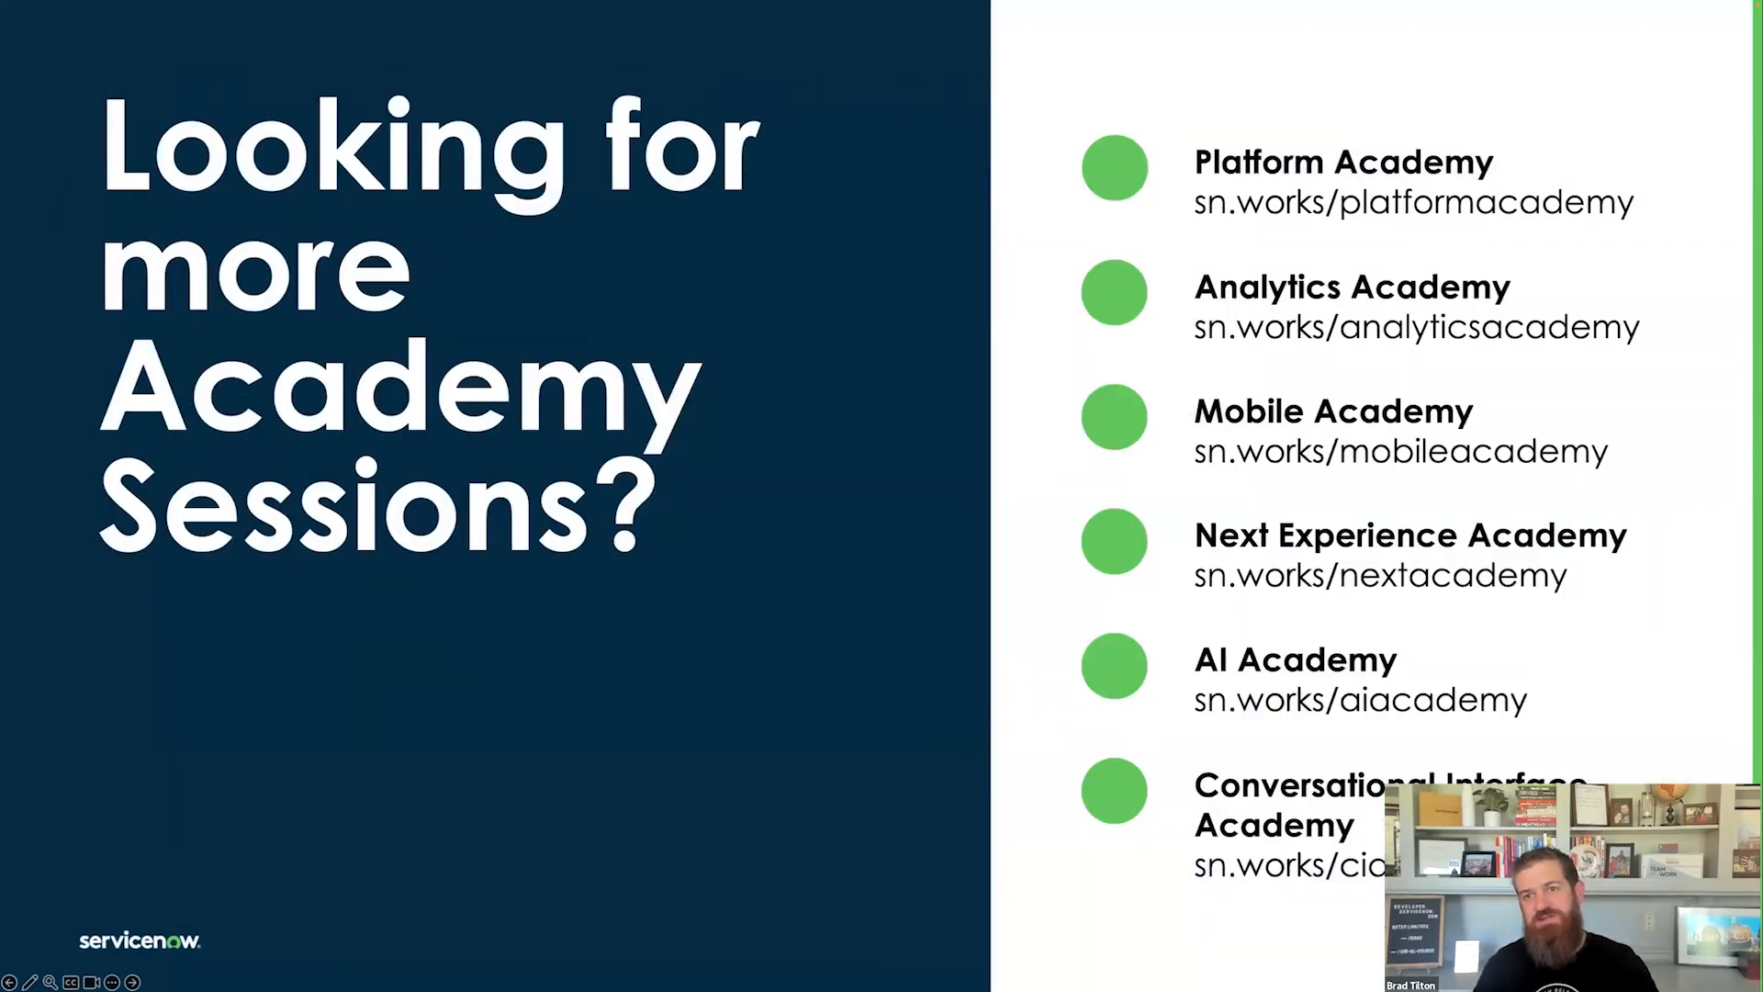